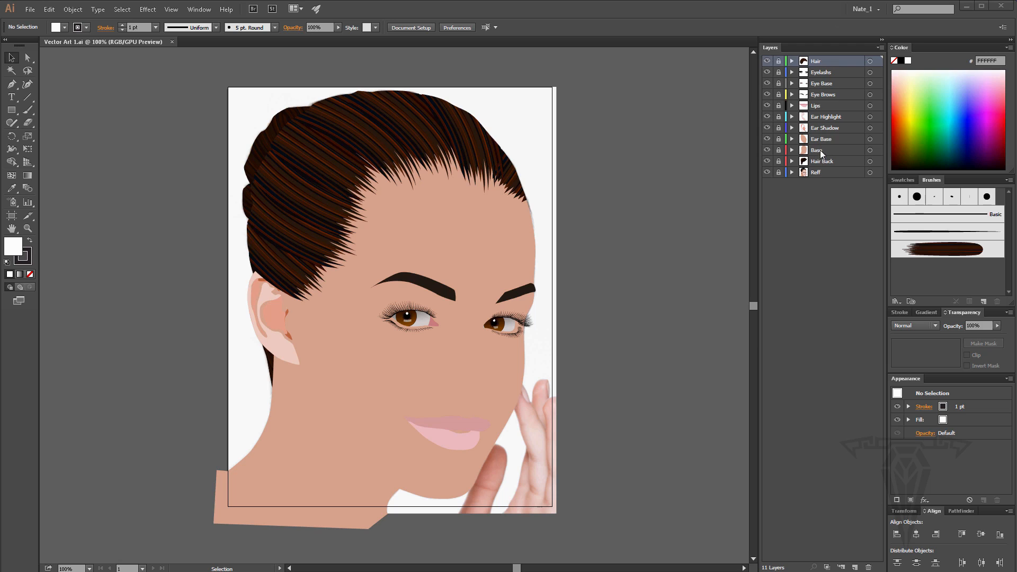
Hide the Base and Hair Back layers so the reference photo can be traced.
{"action": "left_click", "coordinate": [821, 152]}
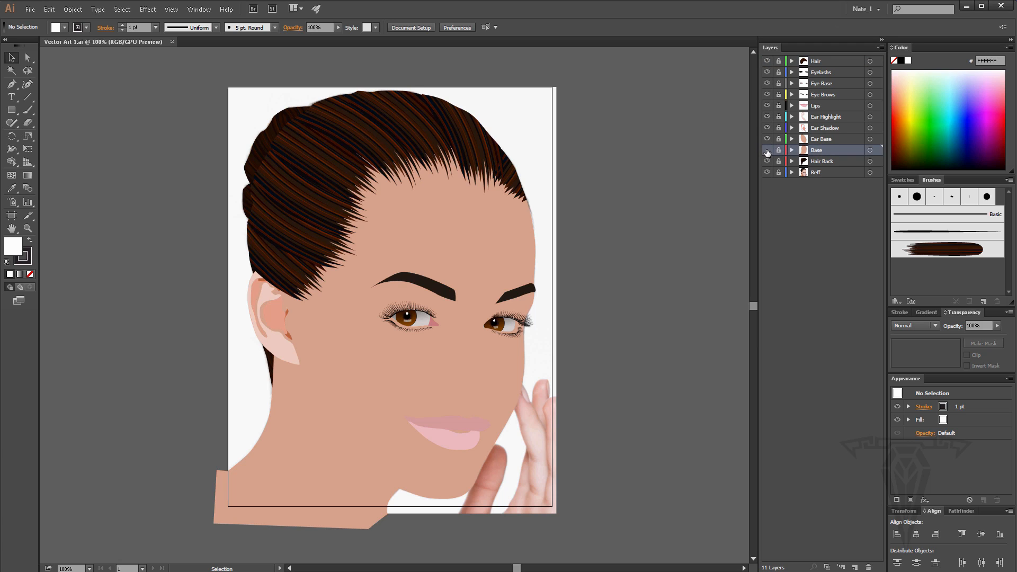
{"action": "left_click", "coordinate": [767, 152]}
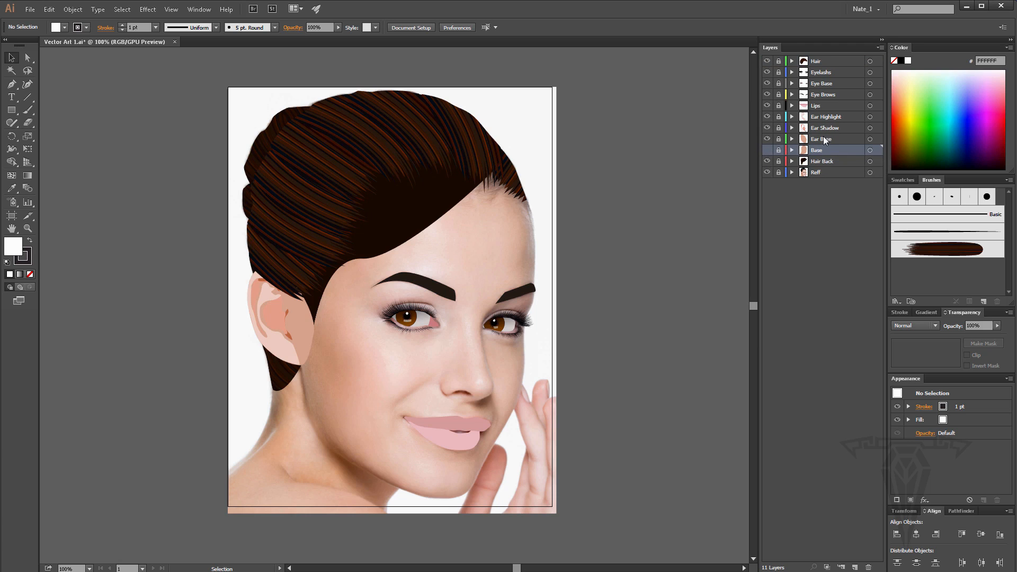
{"action": "left_click", "coordinate": [814, 163]}
{"action": "left_click", "coordinate": [767, 161]}
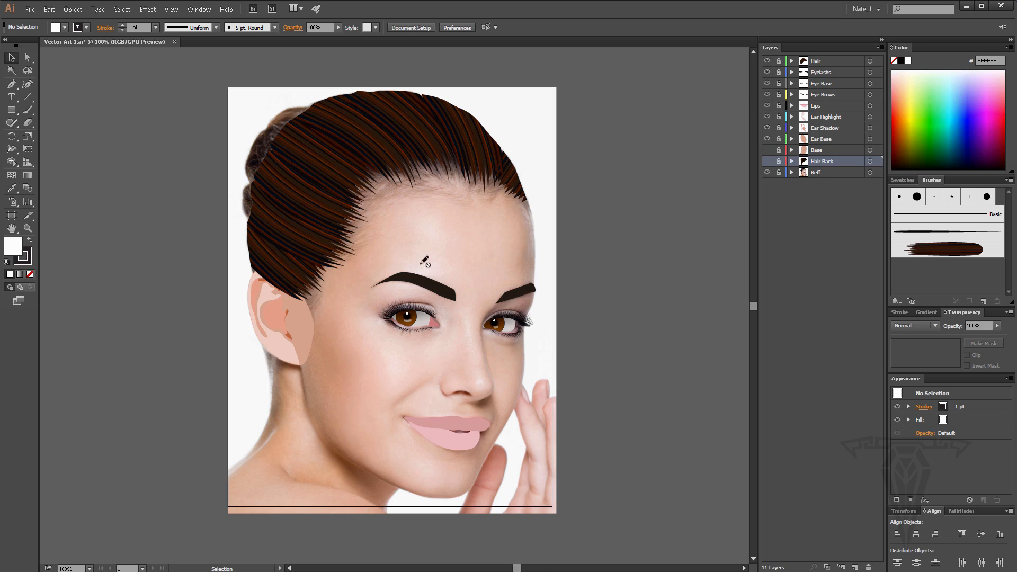
Create a new layer directly above the Base layer and name it Side Shadow.
{"action": "left_click", "coordinate": [819, 150]}
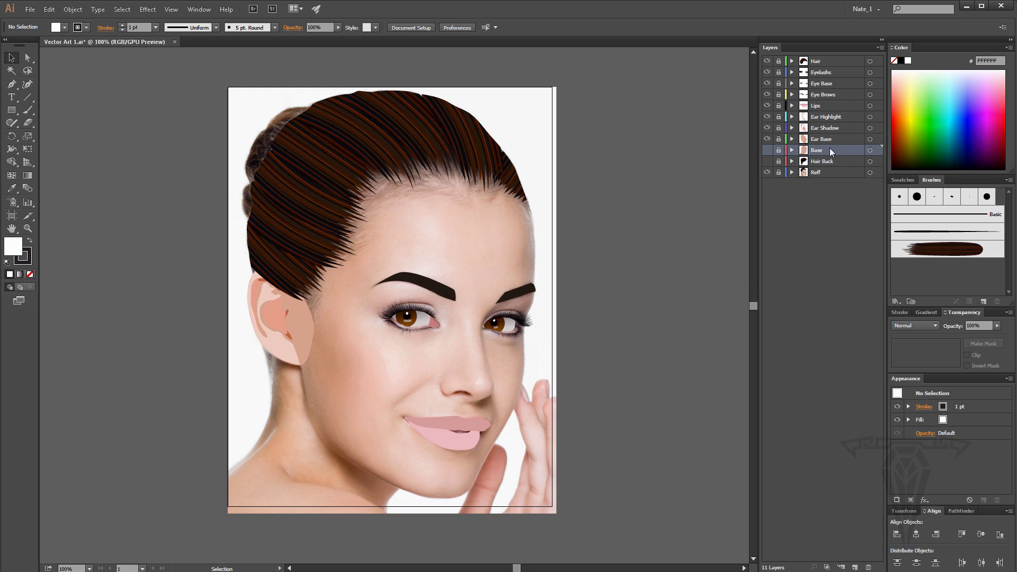
{"action": "left_click", "coordinate": [854, 567]}
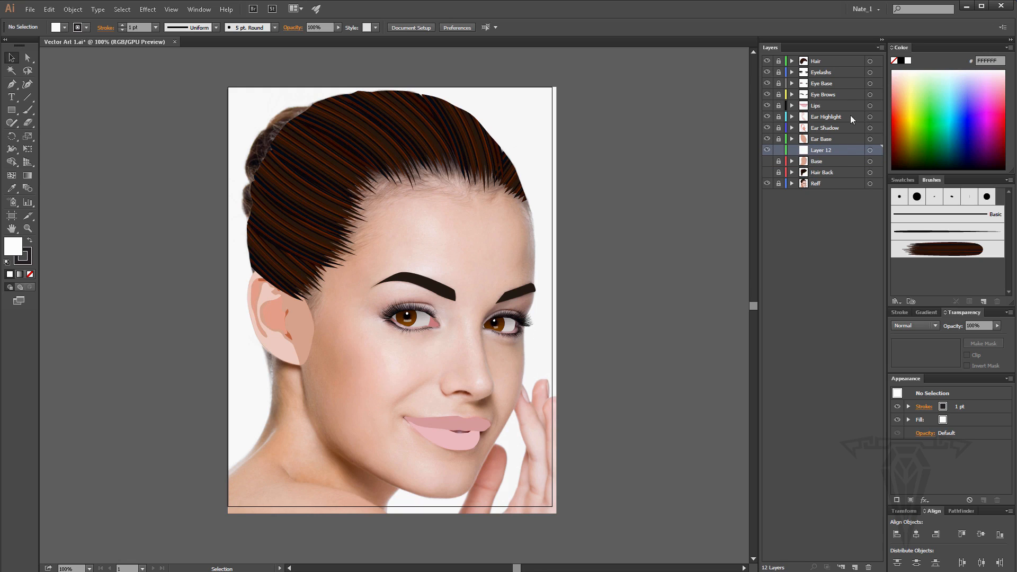
{"action": "double_click", "coordinate": [820, 151]}
{"action": "type", "text": "Side Shadow"}
{"action": "key", "text": "Return"}
Start a Pen path at the hairline, following the forehead shadow past the far eyebrow and inner eye along the nose bridge.
{"action": "left_click", "coordinate": [27, 229]}
{"action": "left_click", "coordinate": [488, 350]}
{"action": "scroll", "coordinate": [402, 330], "scroll_direction": "up", "scroll_amount": 1}
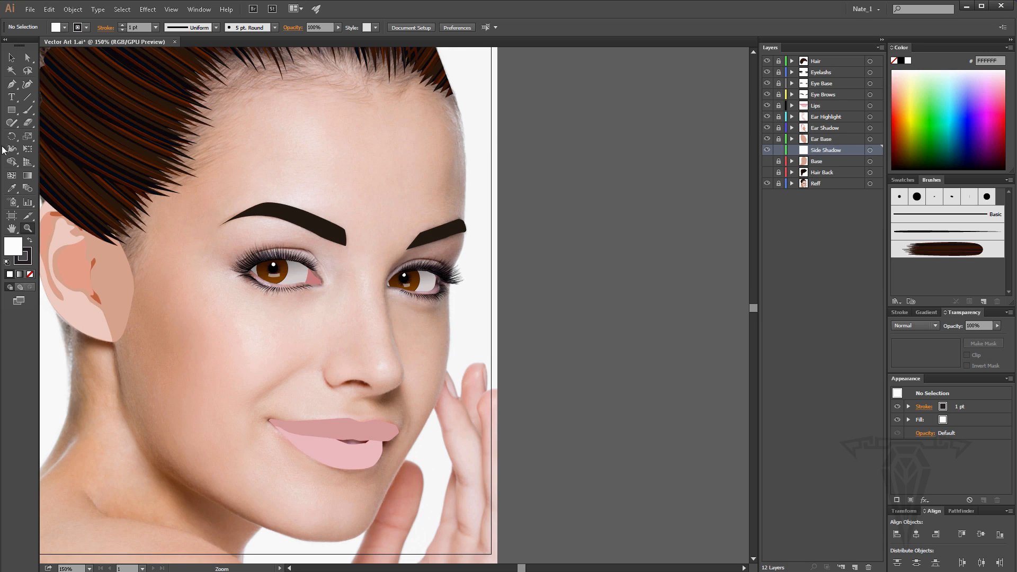
{"action": "left_click", "coordinate": [11, 83]}
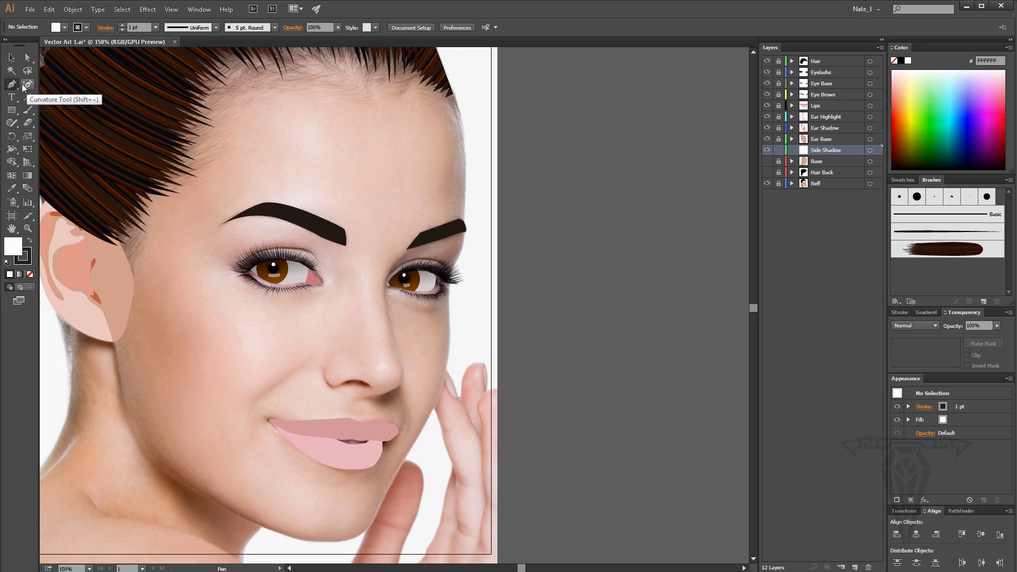
{"action": "scroll", "coordinate": [464, 94], "scroll_direction": "up", "scroll_amount": 1}
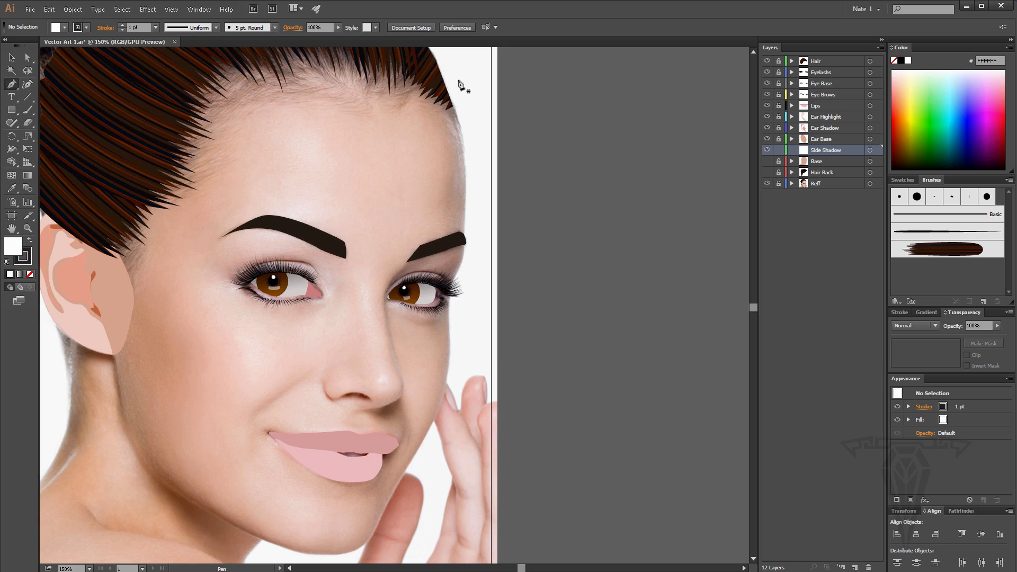
{"action": "left_click", "coordinate": [457, 78]}
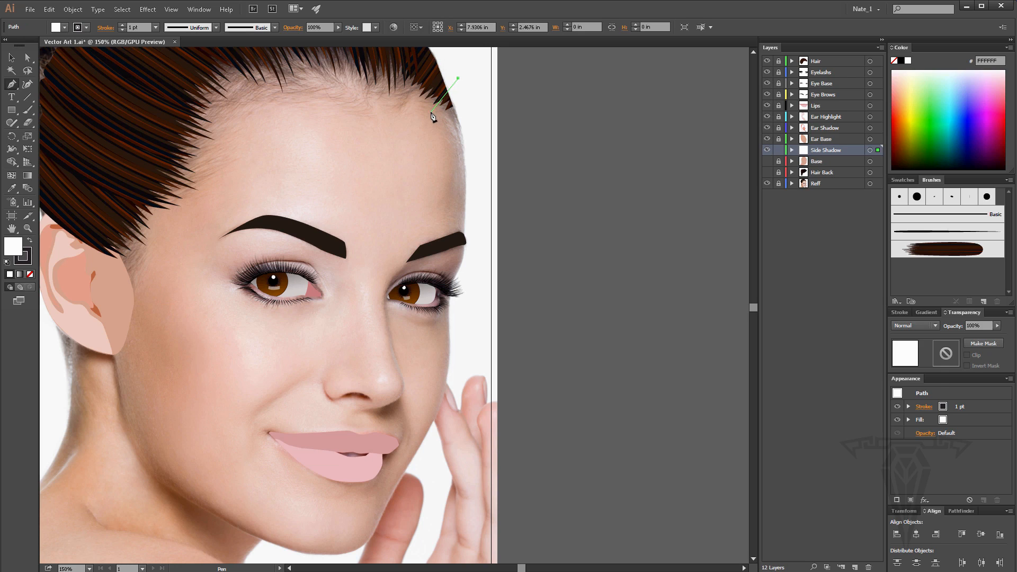
{"action": "left_click_drag", "start_coordinate": [443, 140], "coordinate": [436, 236]}
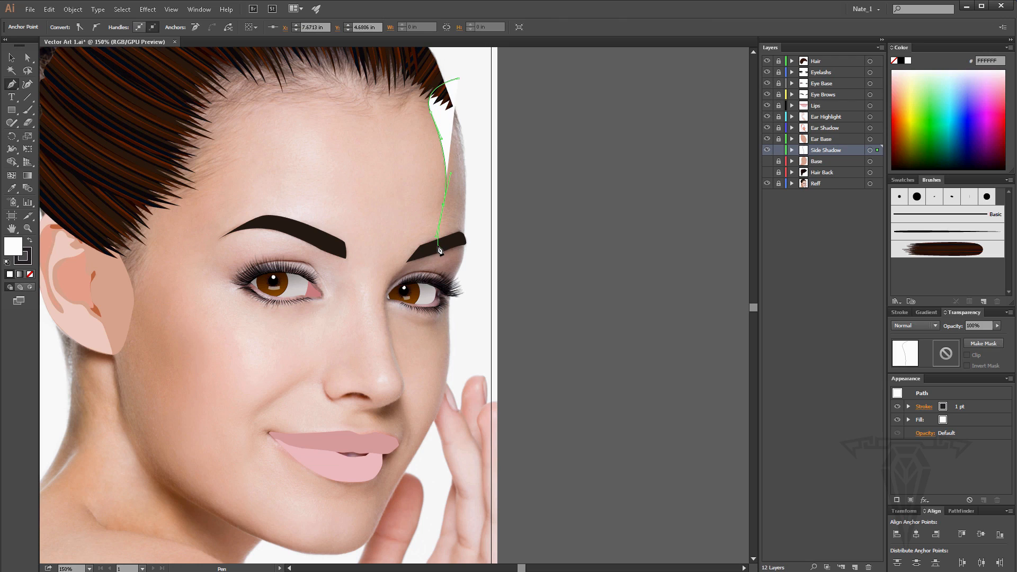
{"action": "left_click", "coordinate": [437, 245]}
{"action": "left_click", "coordinate": [410, 260]}
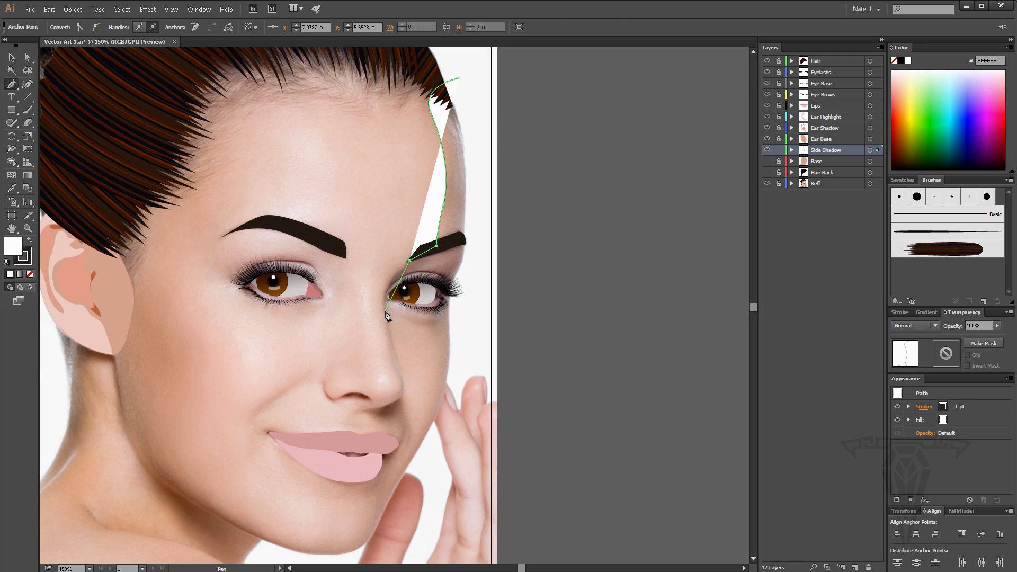
{"action": "left_click_drag", "start_coordinate": [385, 312], "coordinate": [391, 352]}
{"action": "left_click", "coordinate": [396, 364]}
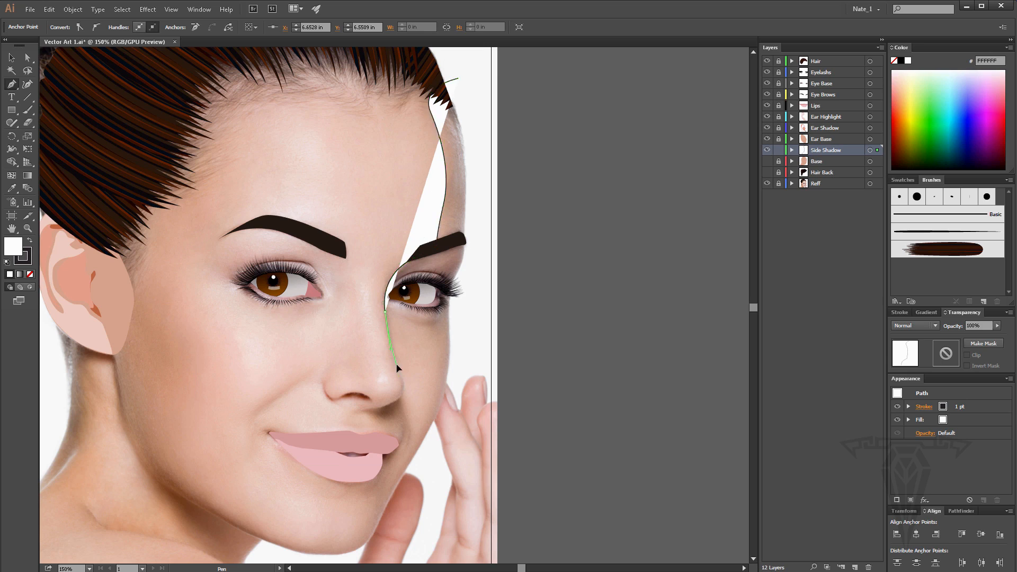
Continue the shadow path around the nose tip, across the lips and around the chin to the jaw's underside.
{"action": "left_click_drag", "start_coordinate": [394, 401], "coordinate": [363, 470]}
{"action": "left_click", "coordinate": [363, 411]}
{"action": "scroll", "coordinate": [390, 451], "scroll_direction": "down", "scroll_amount": 2}
{"action": "left_click", "coordinate": [377, 424]}
{"action": "left_click", "coordinate": [366, 441]}
{"action": "scroll", "coordinate": [355, 429], "scroll_direction": "down", "scroll_amount": 3}
{"action": "left_click", "coordinate": [323, 412]}
{"action": "left_click_drag", "start_coordinate": [303, 490], "coordinate": [272, 484]}
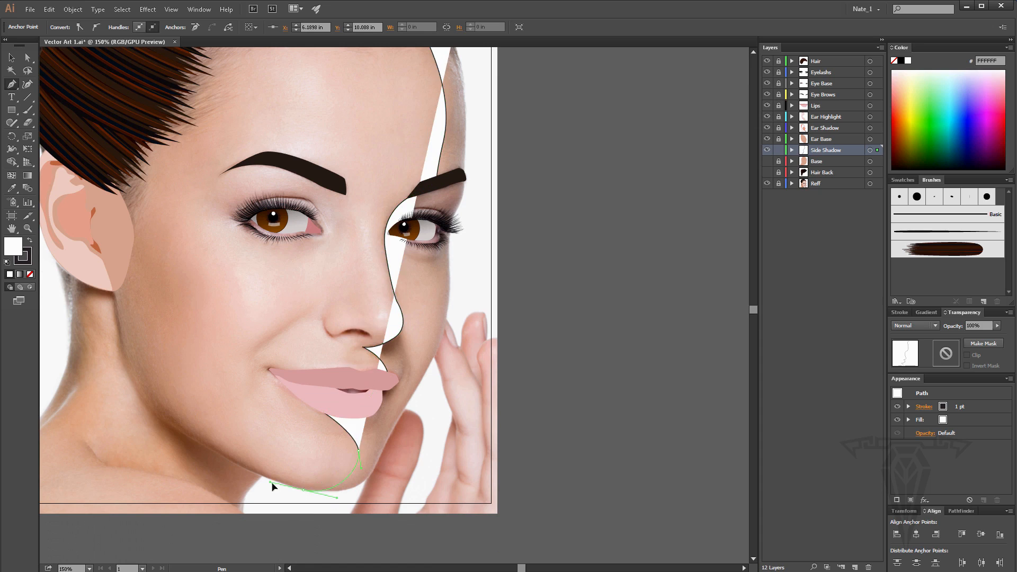
Close the shadow path with straight segments running outside the face from below the chin back up to the hairline start point.
{"action": "left_click", "coordinate": [341, 510]}
{"action": "left_click", "coordinate": [470, 486]}
{"action": "left_click", "coordinate": [523, 193]}
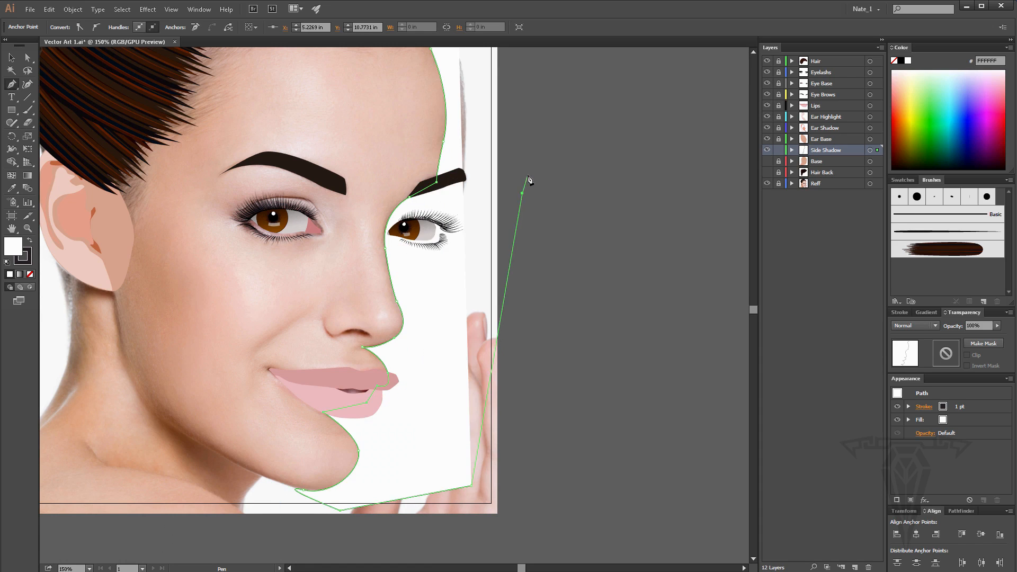
{"action": "scroll", "coordinate": [531, 133], "scroll_direction": "up", "scroll_amount": 4}
{"action": "left_click", "coordinate": [533, 84]}
{"action": "left_click", "coordinate": [458, 65]}
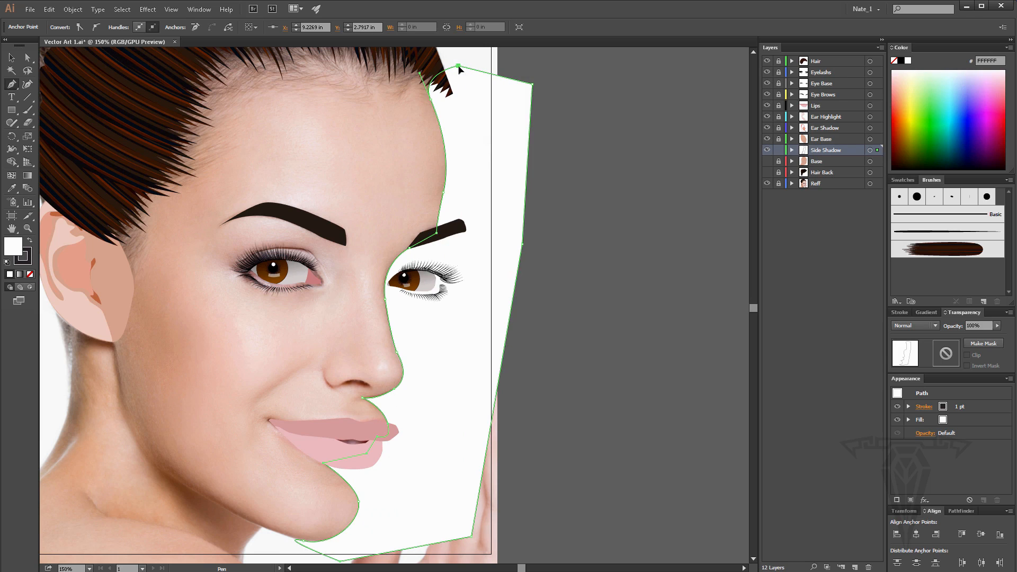
Remove the shadow shape's stroke and fill it with the darker skin tone sampled from the forehead's shaded edge in the photo.
{"action": "left_click", "coordinate": [30, 275]}
{"action": "left_click", "coordinate": [29, 258]}
{"action": "left_click", "coordinate": [31, 274]}
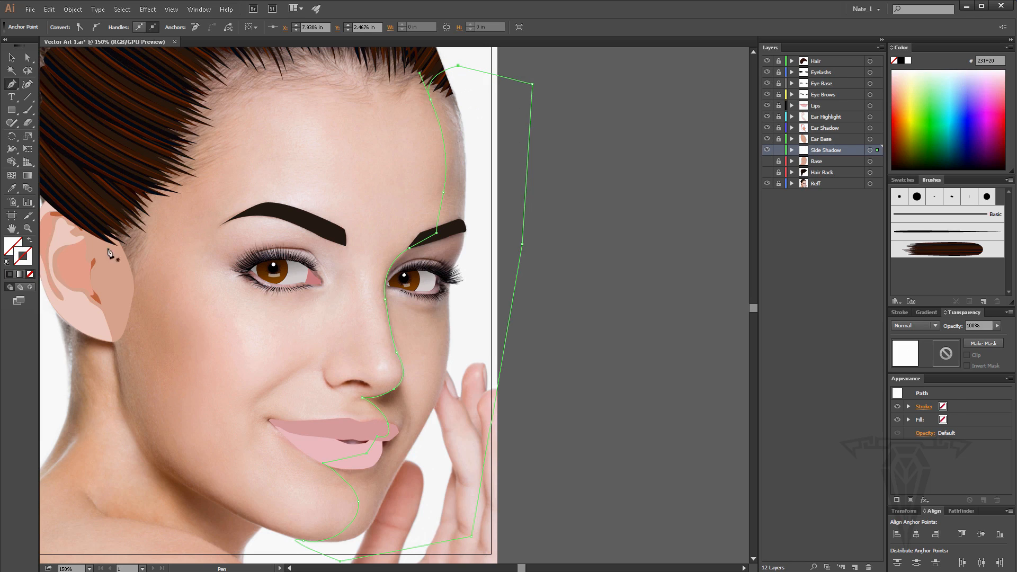
{"action": "left_click", "coordinate": [12, 188]}
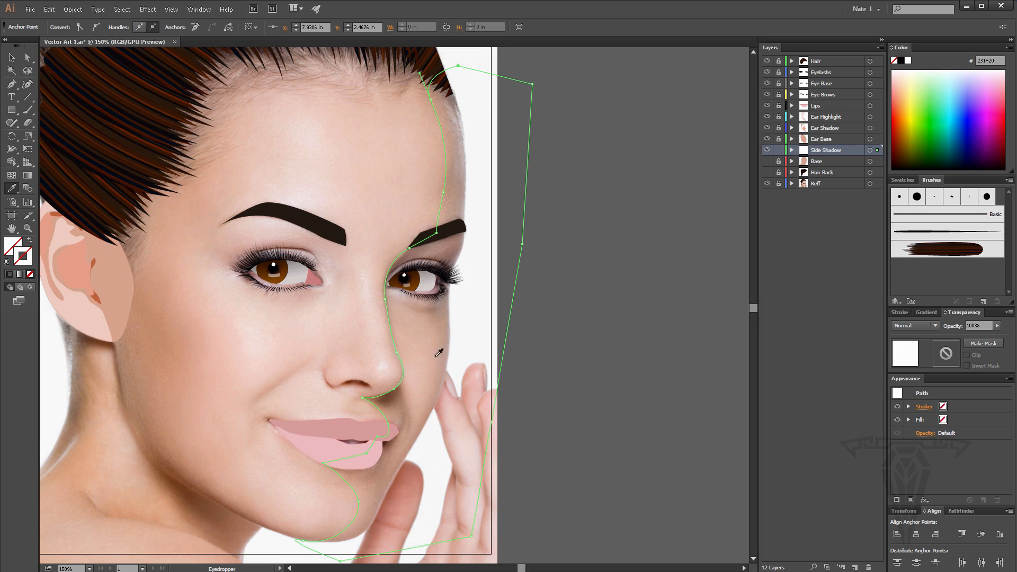
{"action": "left_click", "coordinate": [456, 181]}
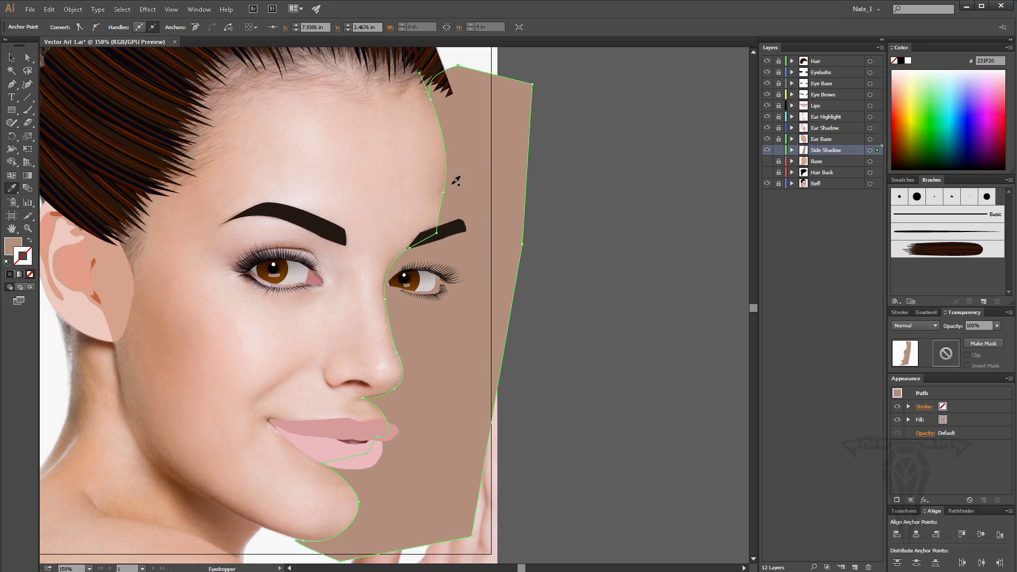
{"action": "scroll", "coordinate": [431, 275], "scroll_direction": "down", "scroll_amount": 2}
{"action": "scroll", "coordinate": [431, 275], "scroll_direction": "up", "scroll_amount": 3}
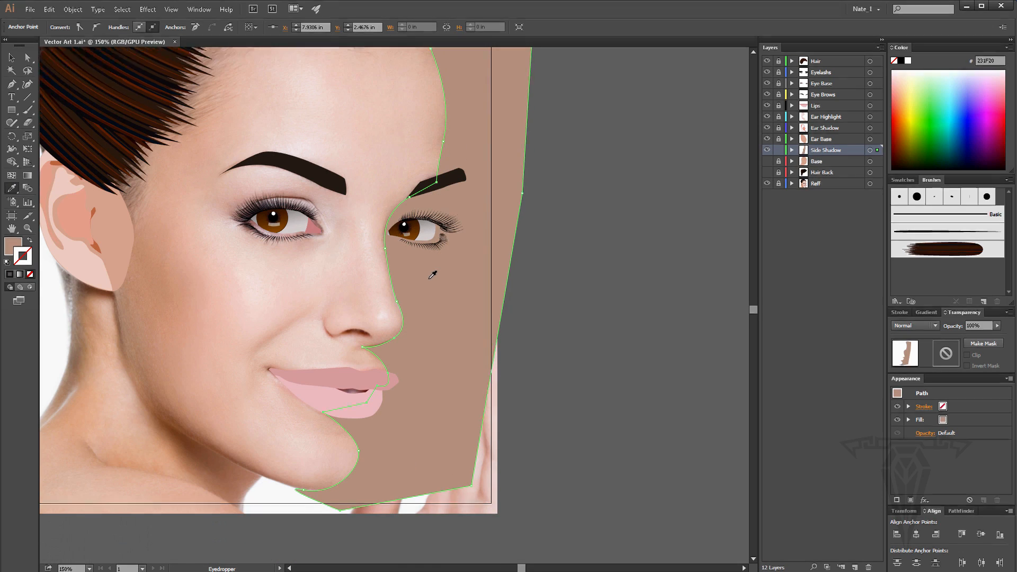
{"action": "scroll", "coordinate": [641, 162], "scroll_direction": "down", "scroll_amount": 1}
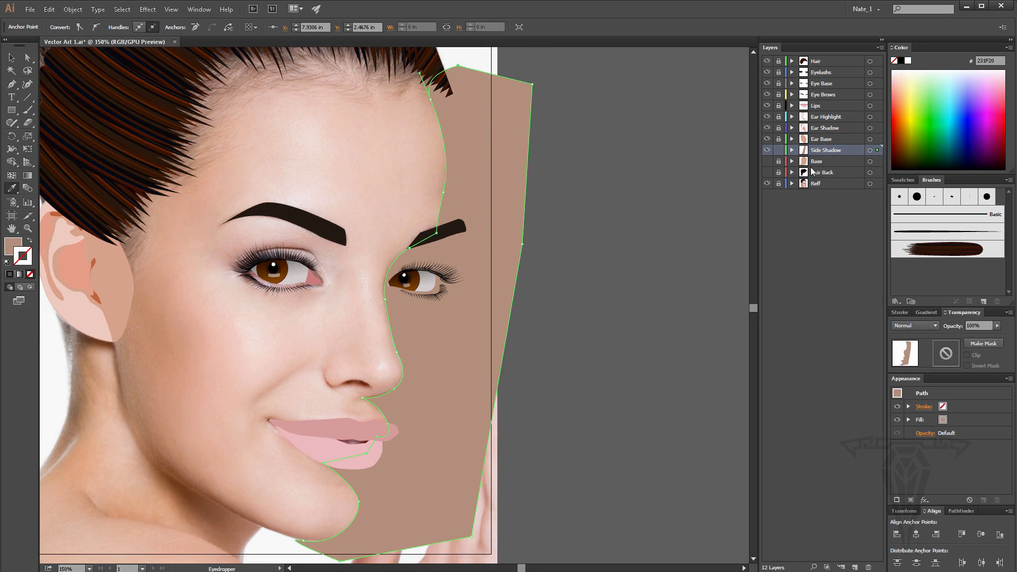
Duplicate the Base layer, move Side Shadow beneath the copy, and make the copy visible and unlocked.
{"action": "left_click", "coordinate": [837, 163]}
{"action": "left_click_drag", "start_coordinate": [825, 164], "coordinate": [854, 568]}
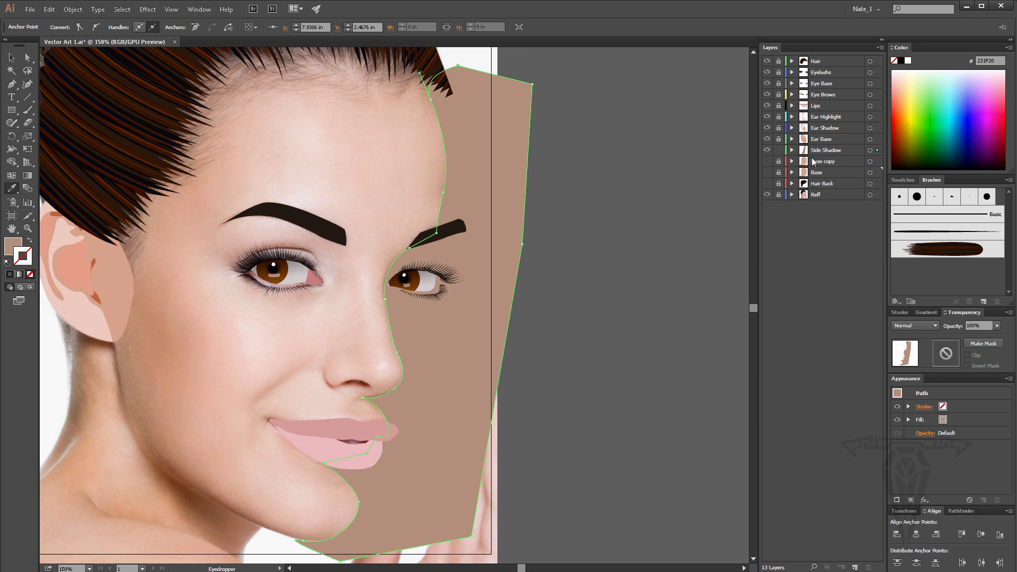
{"action": "left_click_drag", "start_coordinate": [825, 151], "coordinate": [821, 165]}
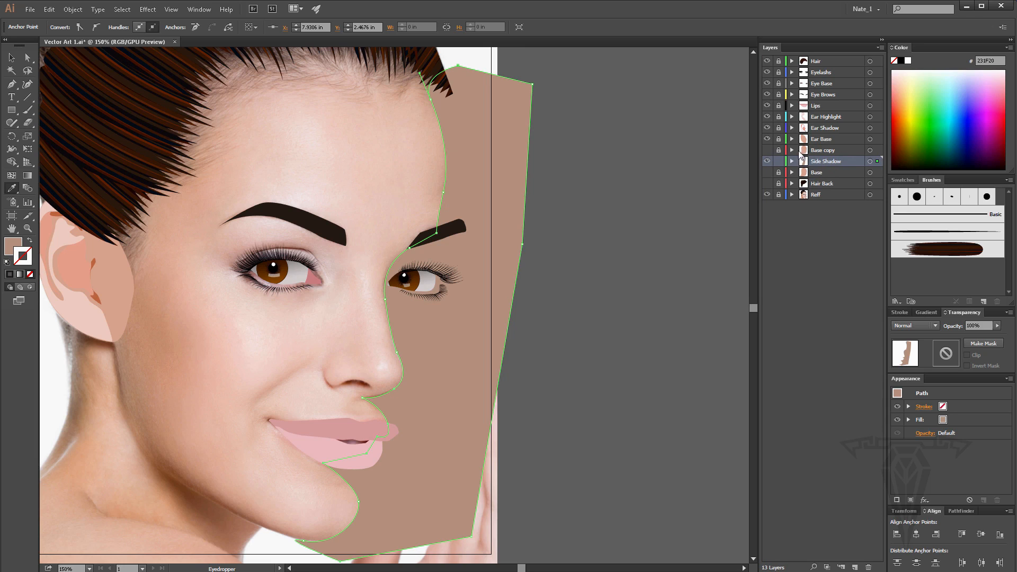
{"action": "left_click", "coordinate": [766, 151]}
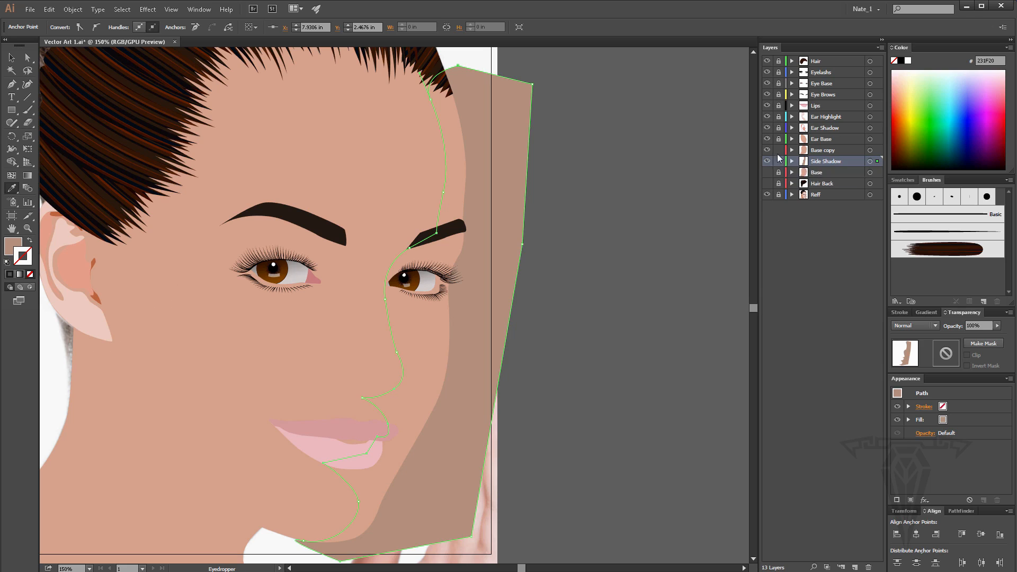
Fill the face shape on the Base copy layer with pure white (FFFFFF).
{"action": "left_click", "coordinate": [11, 57]}
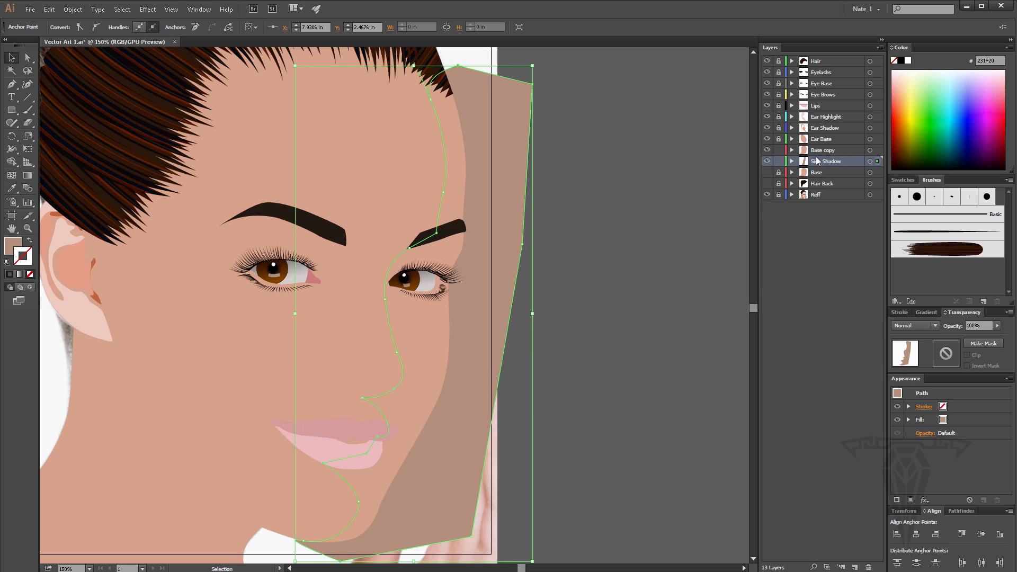
{"action": "left_click", "coordinate": [341, 116]}
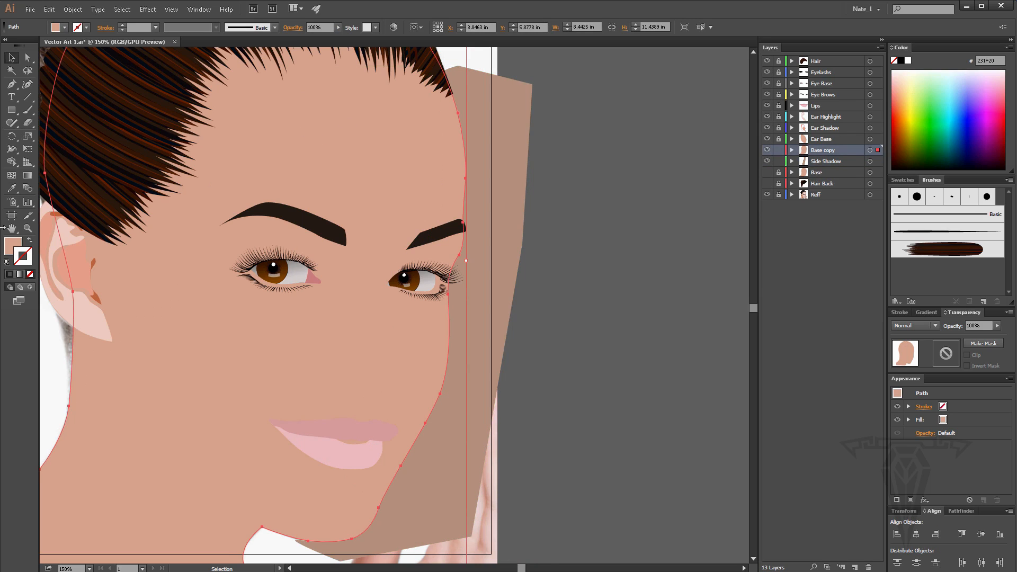
{"action": "double_click", "coordinate": [12, 247]}
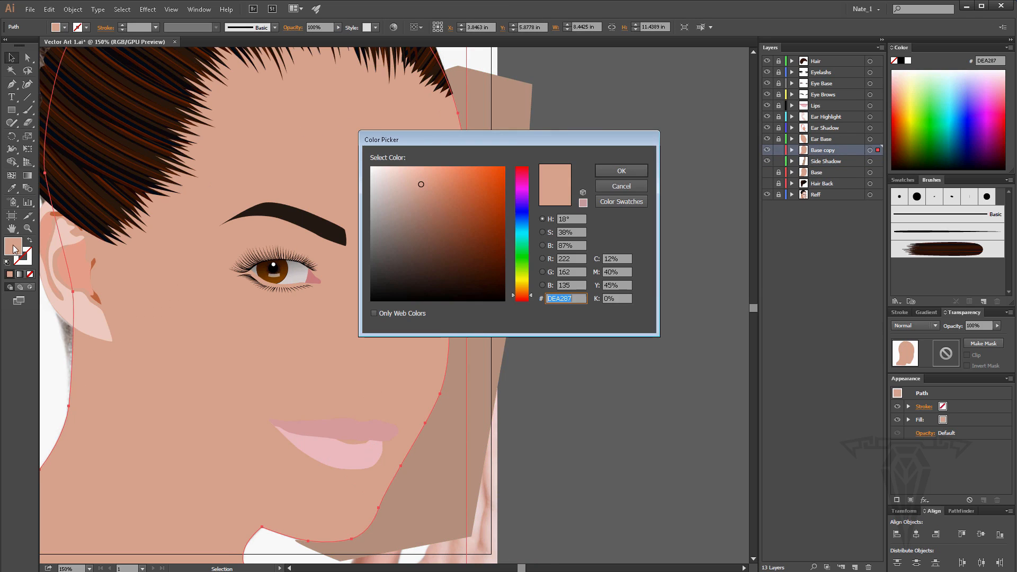
{"action": "left_click", "coordinate": [372, 168]}
{"action": "left_click", "coordinate": [611, 172]}
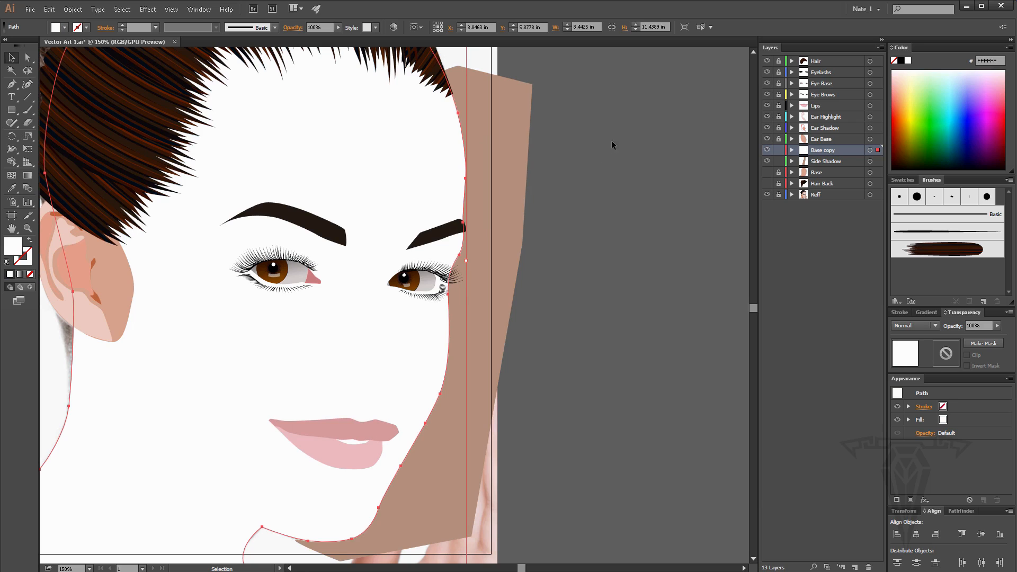
Make an opacity mask from the white face shape and the side shadow shape, clipping the shadow to the face.
{"action": "left_click_drag", "start_coordinate": [463, 143], "coordinate": [410, 180]}
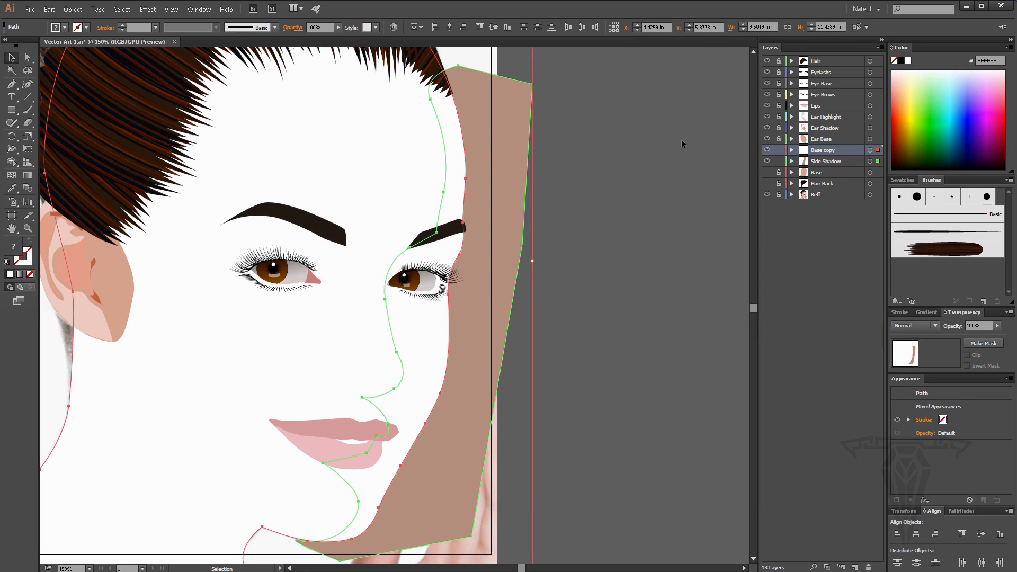
{"action": "left_click", "coordinate": [983, 346]}
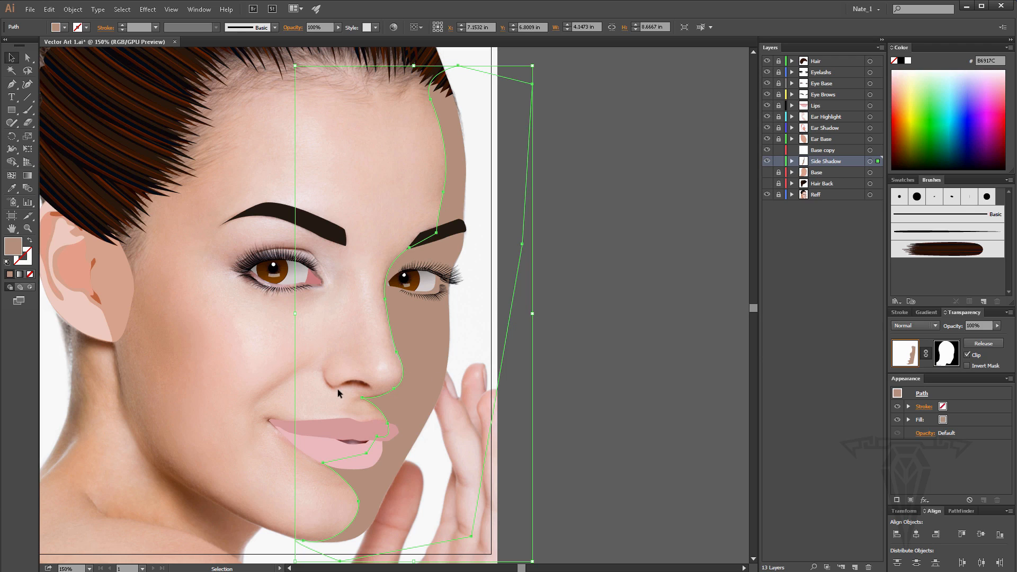
{"action": "scroll", "coordinate": [358, 358], "scroll_direction": "down", "scroll_amount": 4}
{"action": "scroll", "coordinate": [357, 357], "scroll_direction": "up", "scroll_amount": 5}
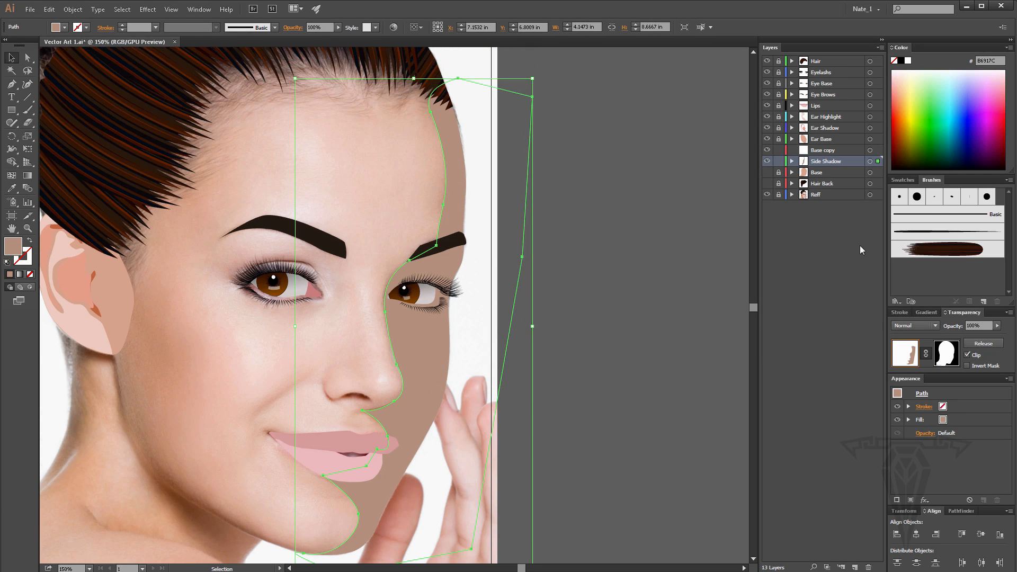
Delete the empty Base copy layer, show the Base layer again and deselect the shadow.
{"action": "left_click", "coordinate": [823, 150]}
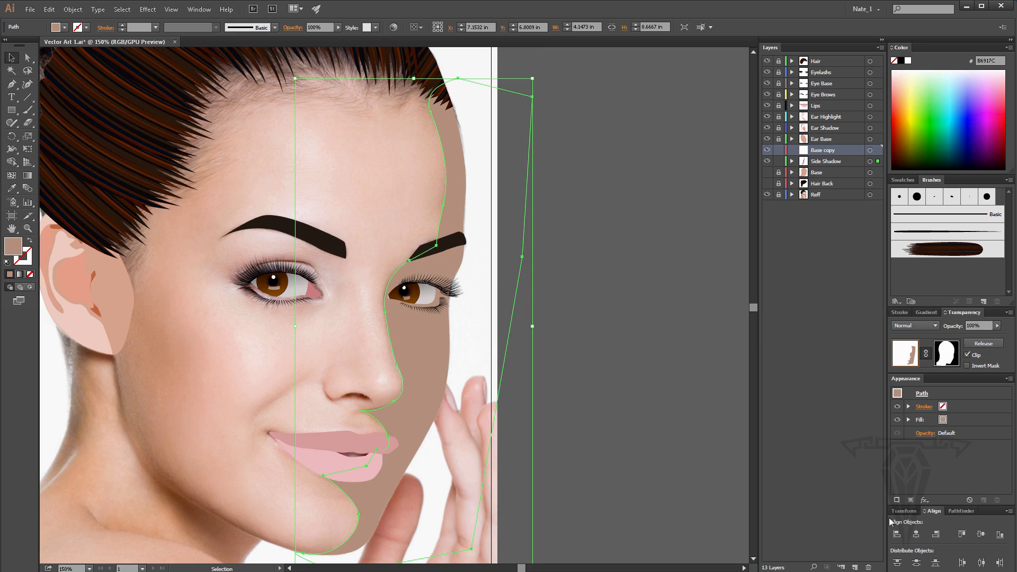
{"action": "left_click", "coordinate": [870, 568]}
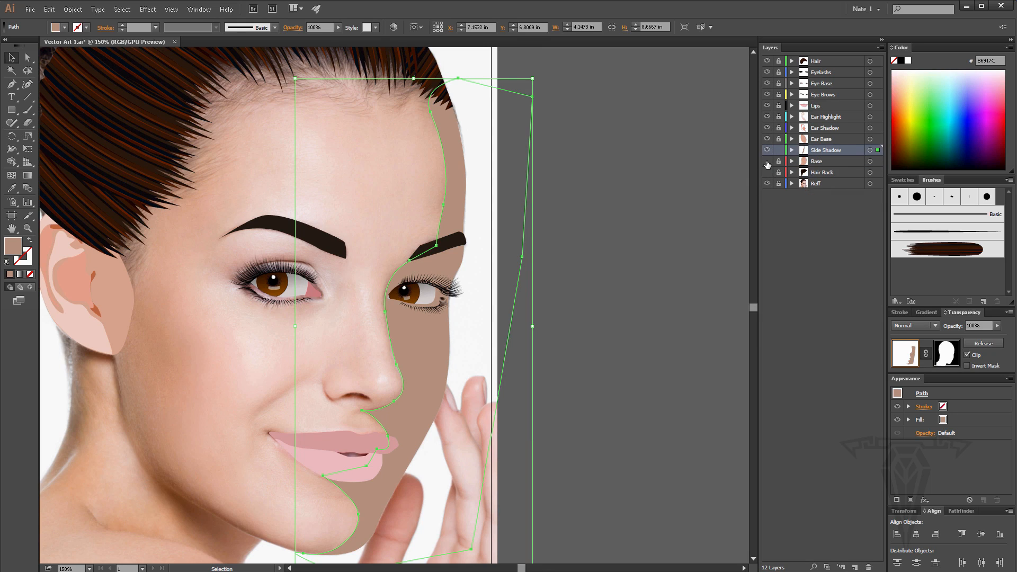
{"action": "left_click", "coordinate": [767, 162]}
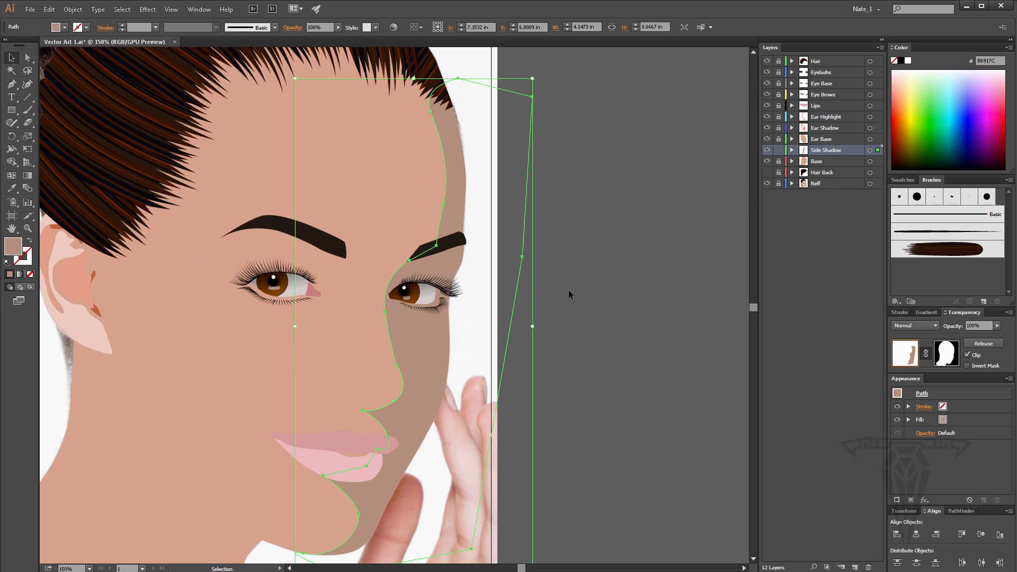
{"action": "left_click", "coordinate": [618, 259]}
Reshape the side shadow's chin curve by moving its anchor point slightly toward the mouth side, and deselect the shadow.
{"action": "scroll", "coordinate": [509, 233], "scroll_direction": "down", "scroll_amount": 1}
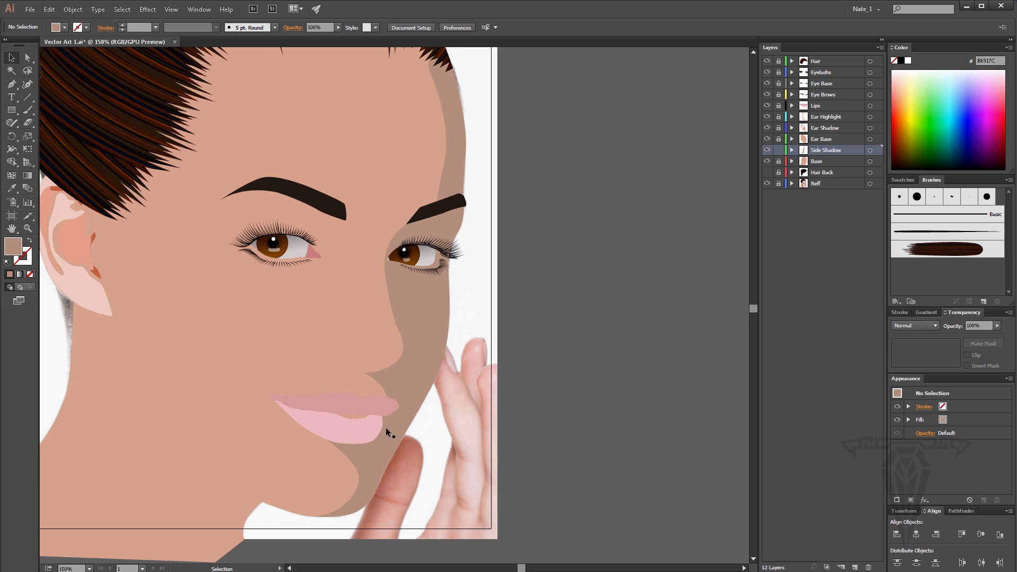
{"action": "scroll", "coordinate": [386, 427], "scroll_direction": "down", "scroll_amount": 1}
{"action": "left_click", "coordinate": [370, 423]}
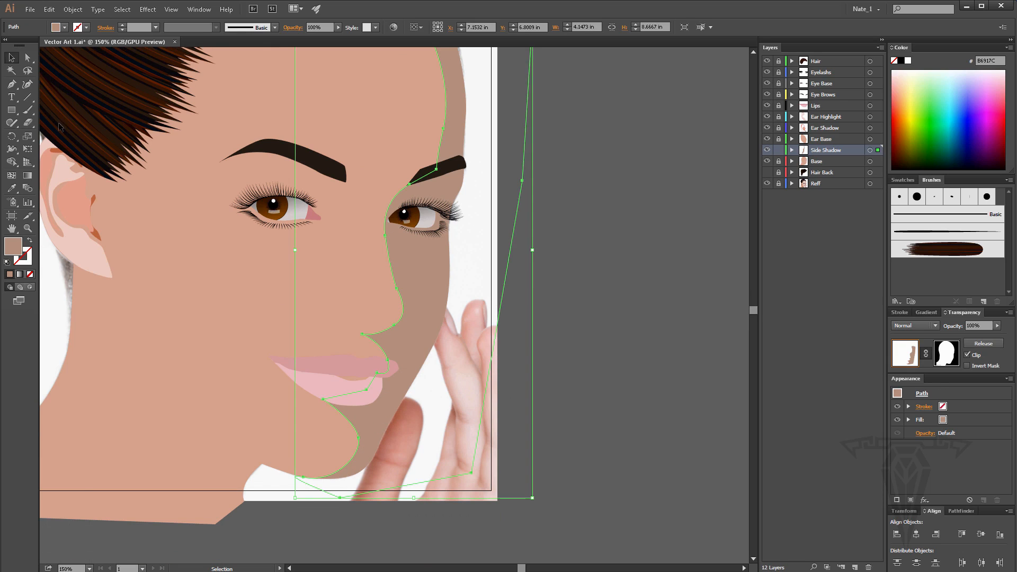
{"action": "left_click", "coordinate": [28, 57]}
{"action": "left_click", "coordinate": [340, 499]}
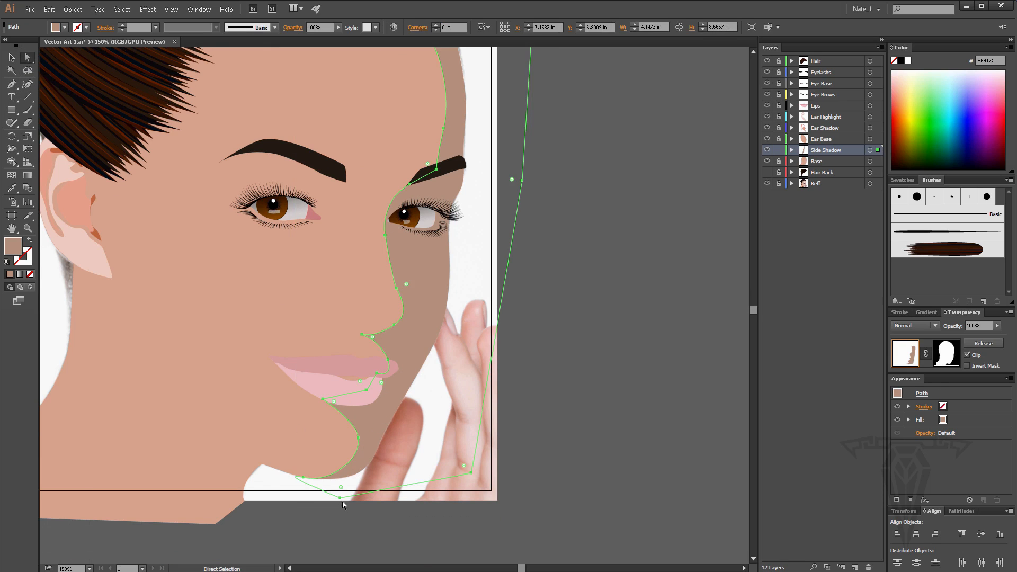
{"action": "left_click", "coordinate": [359, 439]}
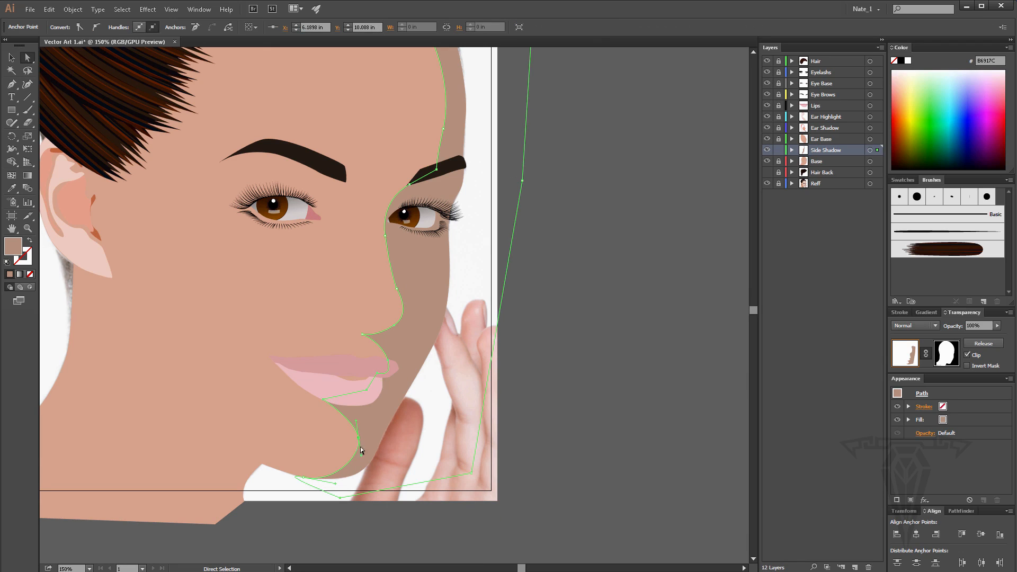
{"action": "mouse_move", "coordinate": [362, 459]}
{"action": "left_mouse_down"}
{"action": "mouse_move", "coordinate": [355, 467]}
{"action": "mouse_move", "coordinate": [364, 451]}
{"action": "mouse_move", "coordinate": [352, 448]}
{"action": "left_mouse_up"}
{"action": "left_click", "coordinate": [404, 456]}
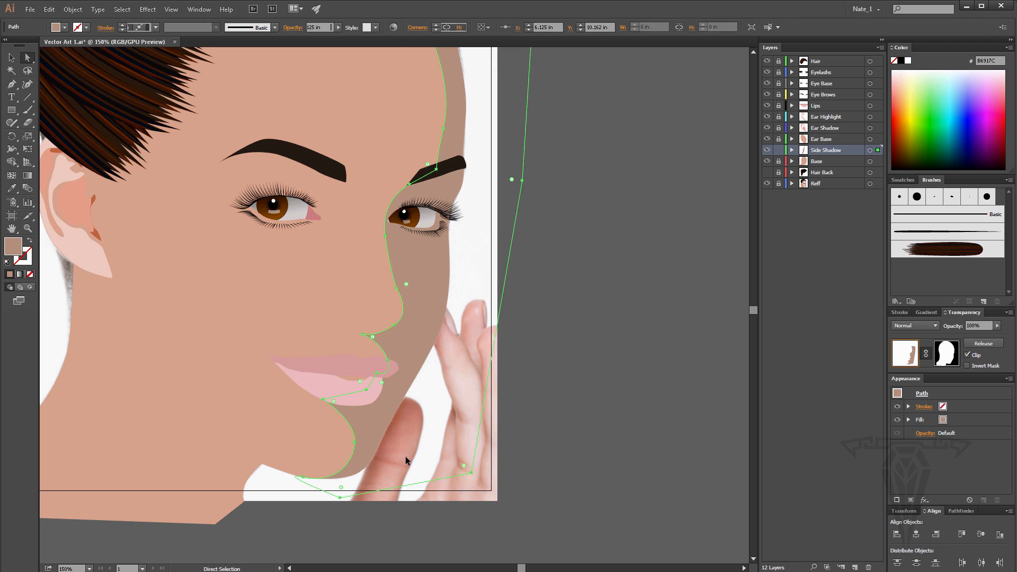
{"action": "left_click", "coordinate": [575, 385]}
{"action": "scroll", "coordinate": [498, 380], "scroll_direction": "up", "scroll_amount": 1}
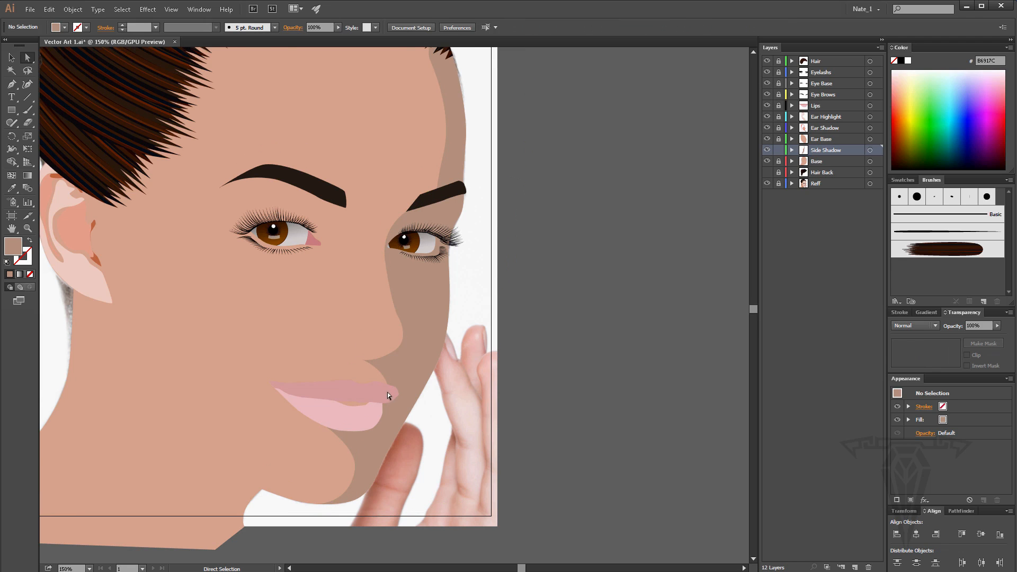
{"action": "scroll", "coordinate": [392, 392], "scroll_direction": "up", "scroll_amount": 4}
{"action": "scroll", "coordinate": [398, 393], "scroll_direction": "up", "scroll_amount": 1}
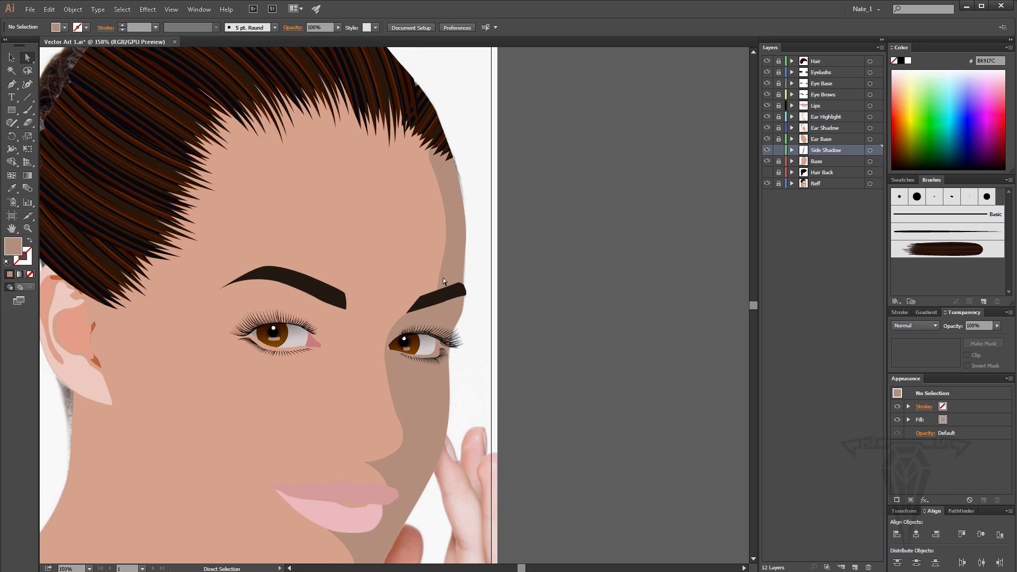
{"action": "scroll", "coordinate": [409, 455], "scroll_direction": "down", "scroll_amount": 5}
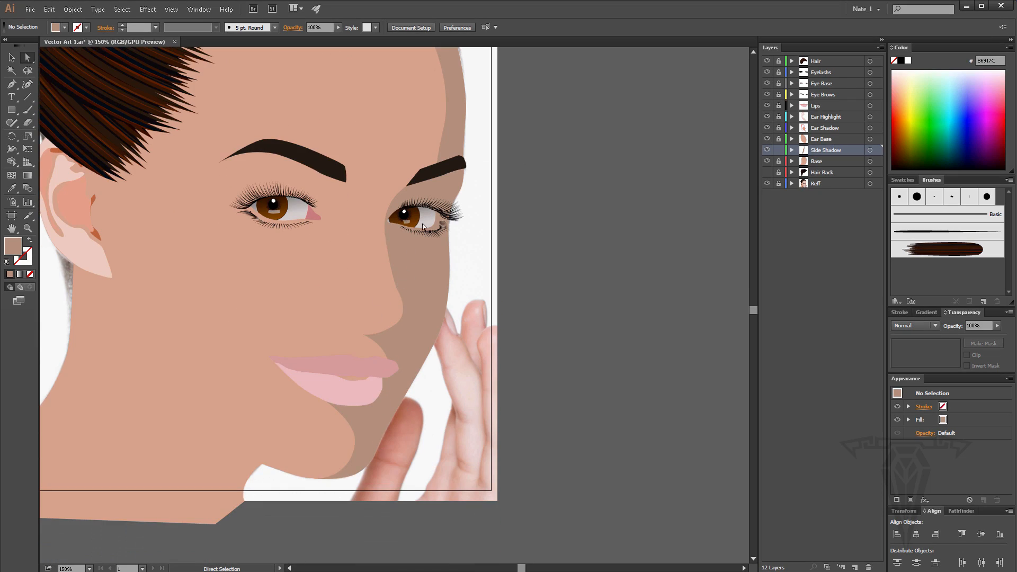
{"action": "left_click", "coordinate": [29, 10]}
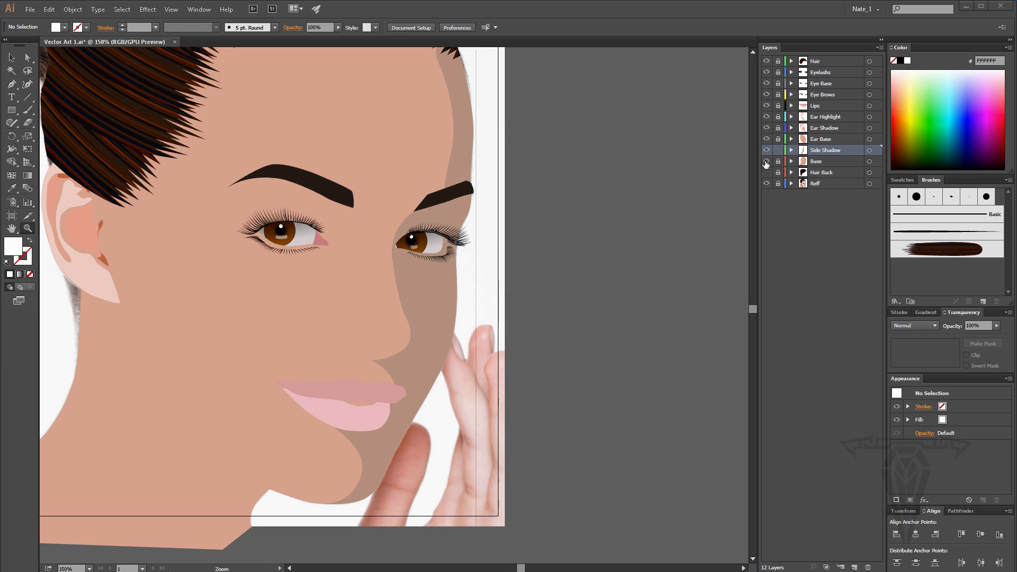
Hide the Base layer and sample the dark reddish-brown ear shadow colour (C4653D) as the fill colour.
{"action": "left_click", "coordinate": [766, 161]}
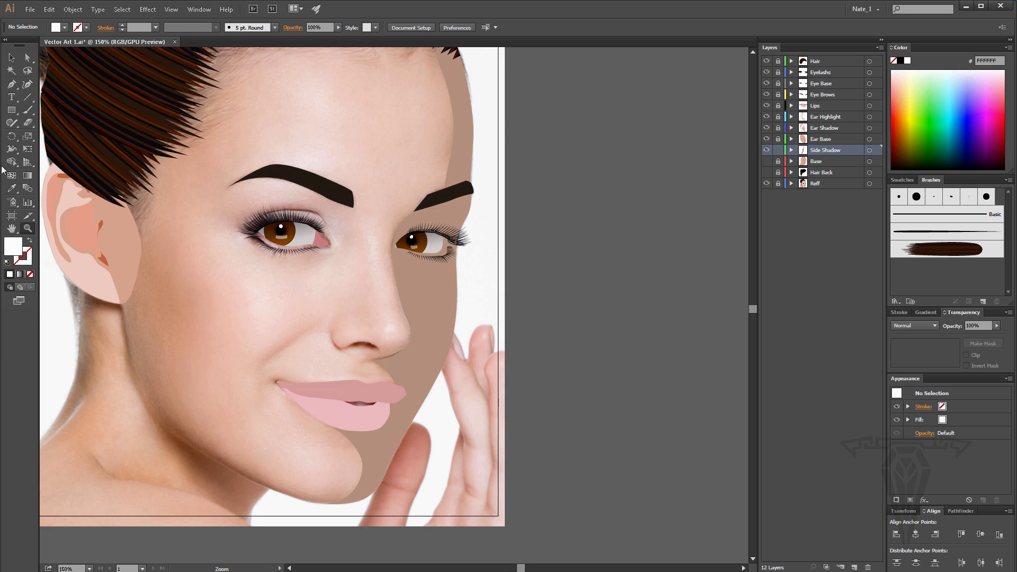
{"action": "left_click", "coordinate": [27, 228]}
{"action": "left_click", "coordinate": [267, 477]}
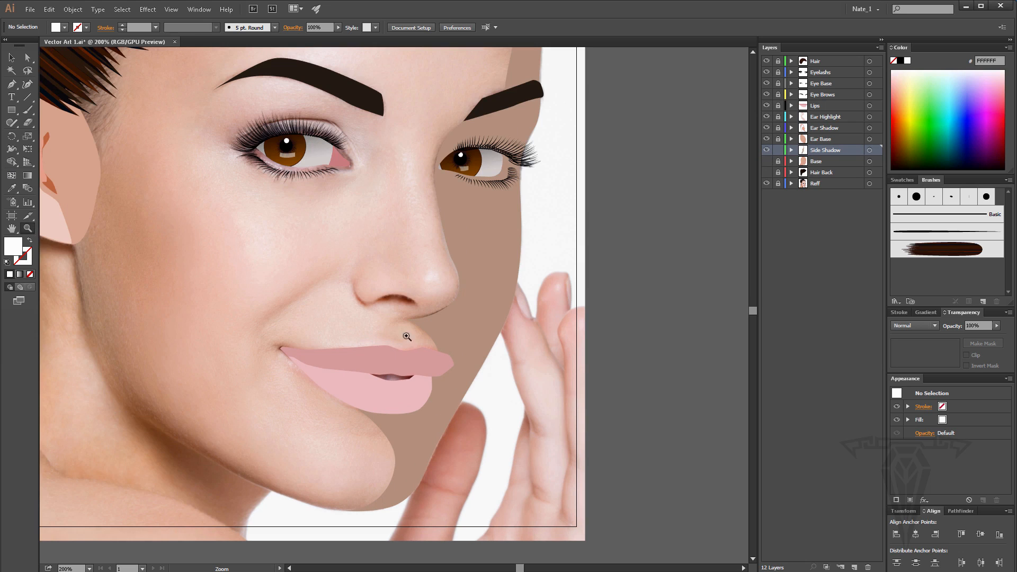
{"action": "left_click_drag", "start_coordinate": [307, 281], "coordinate": [450, 316]}
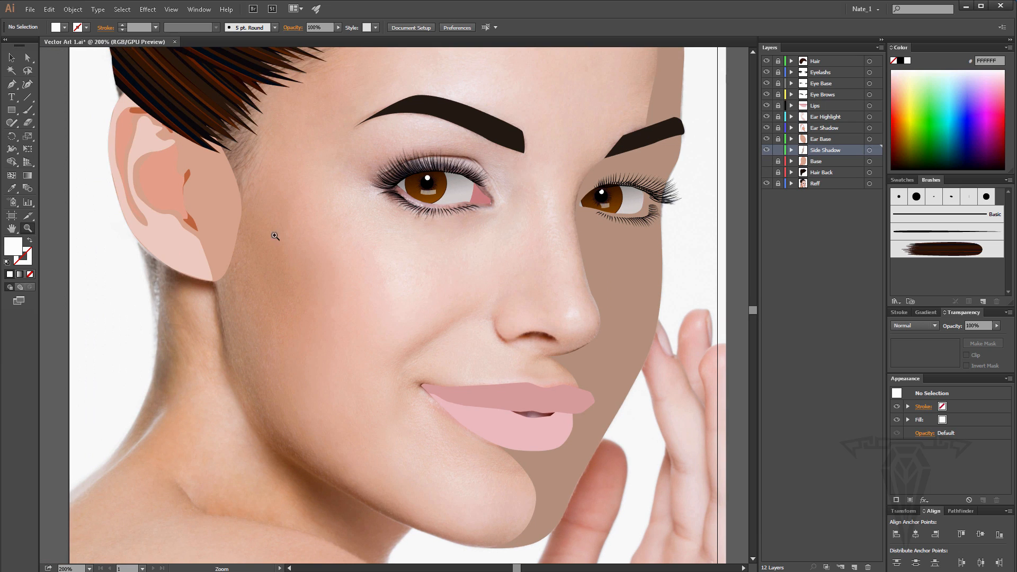
{"action": "left_click", "coordinate": [12, 188]}
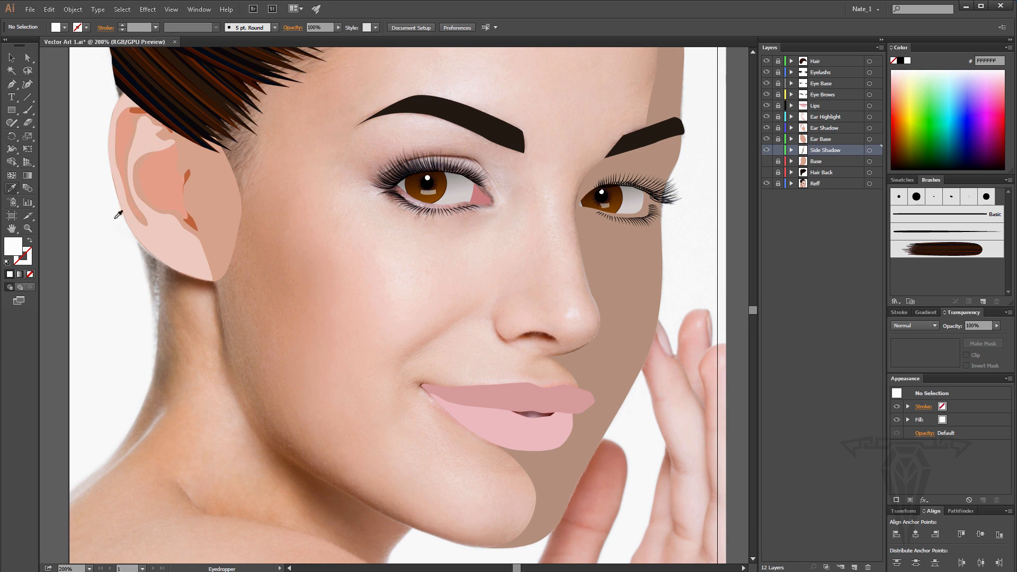
{"action": "left_click", "coordinate": [195, 218]}
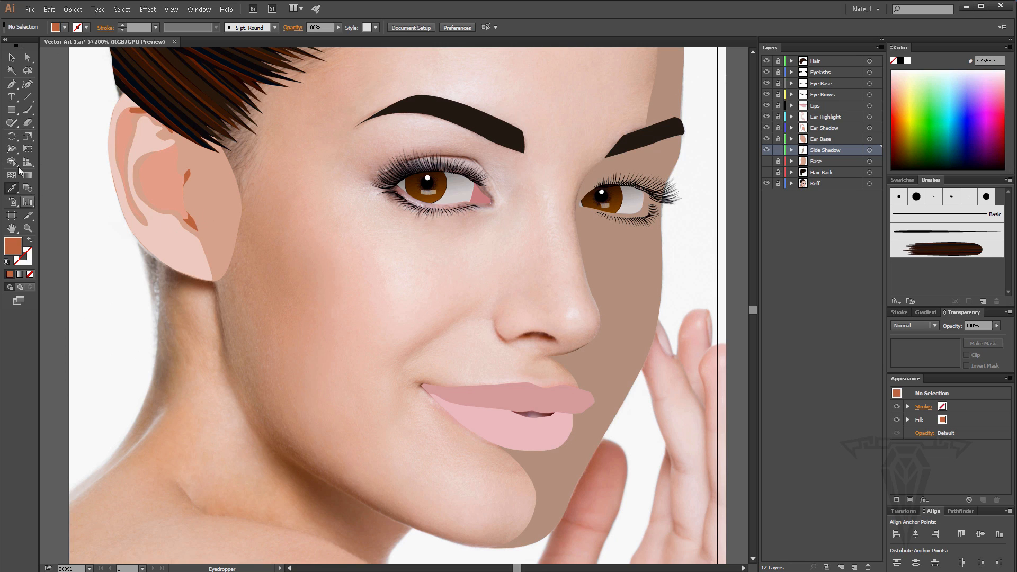
{"action": "left_click", "coordinate": [11, 57]}
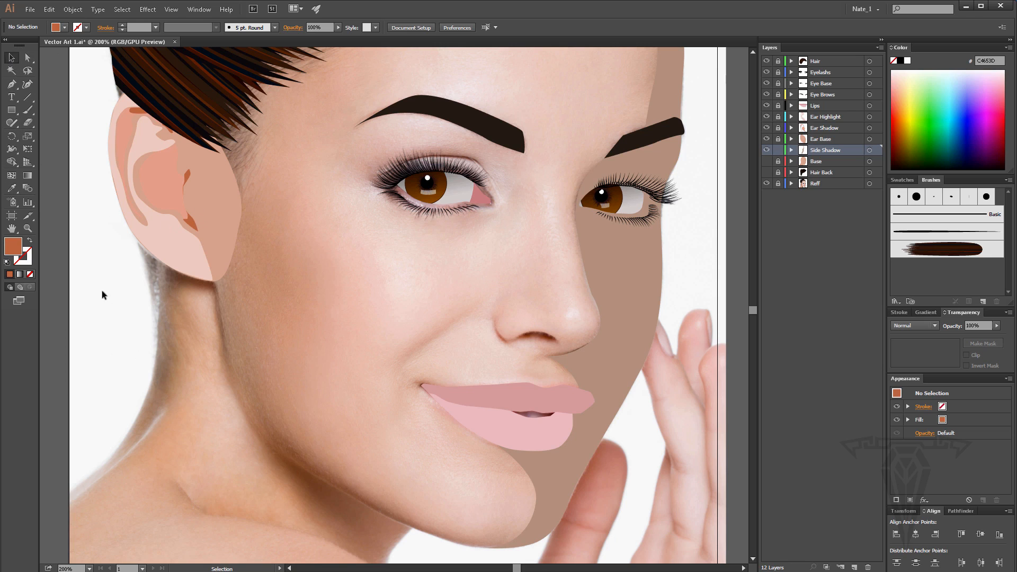
Add a new layer directly above Side Shadow and name it Shadows.
{"action": "left_click", "coordinate": [28, 228]}
{"action": "left_click", "coordinate": [541, 327]}
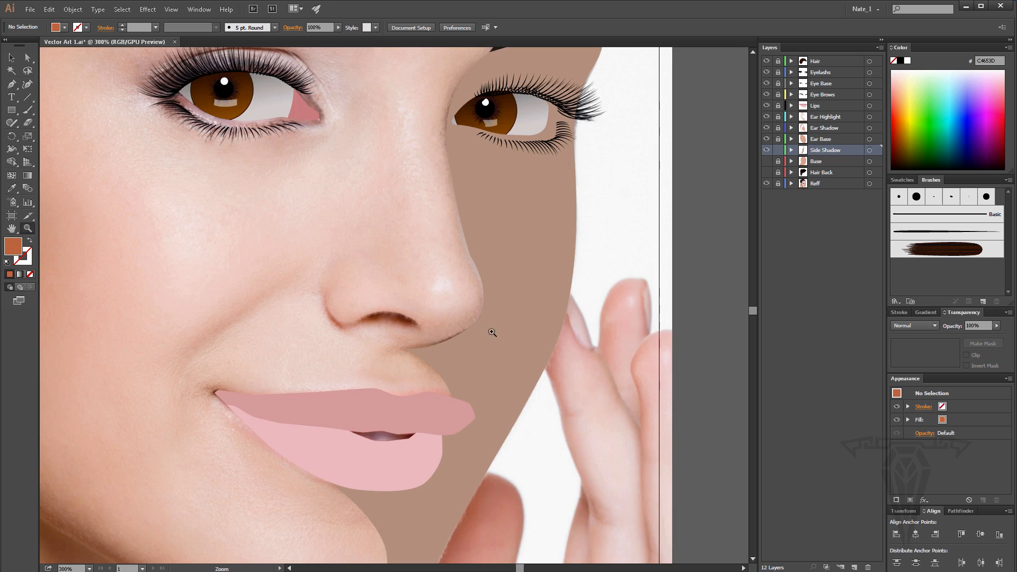
{"action": "left_click", "coordinate": [394, 318]}
{"action": "left_click", "coordinate": [406, 331]}
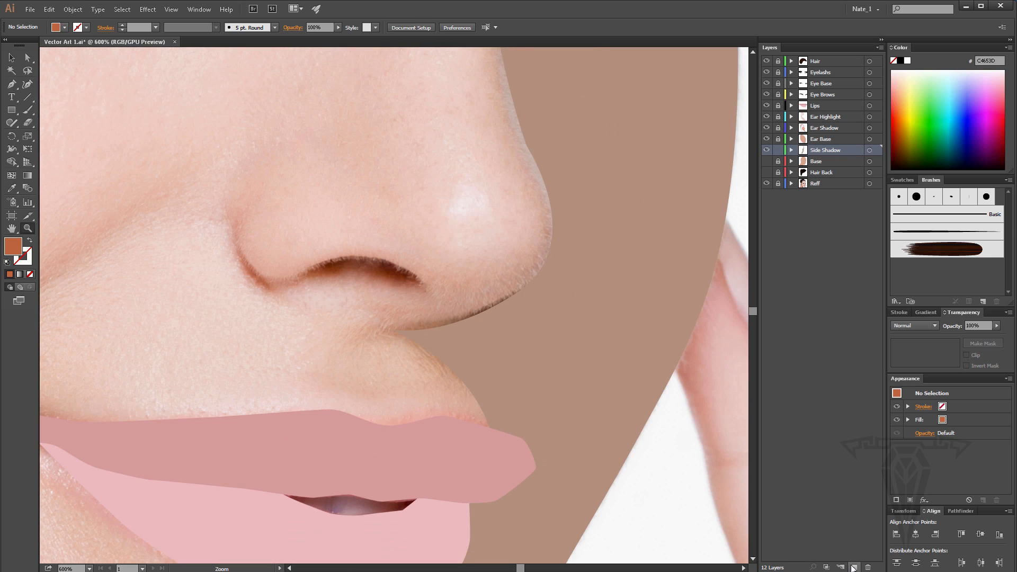
{"action": "left_click", "coordinate": [855, 567]}
{"action": "double_click", "coordinate": [826, 149]}
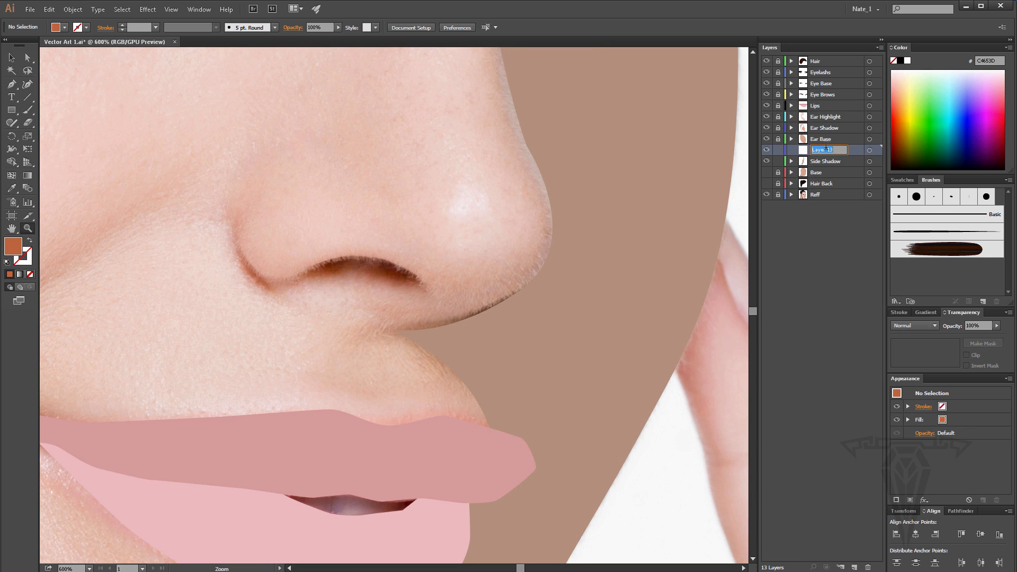
{"action": "type", "text": "Shadows"}
{"action": "key", "text": "Return"}
Trace the nostril and the crease beside it with the Pen tool as a closed, unfilled path on the Shadows layer.
{"action": "left_click", "coordinate": [11, 84]}
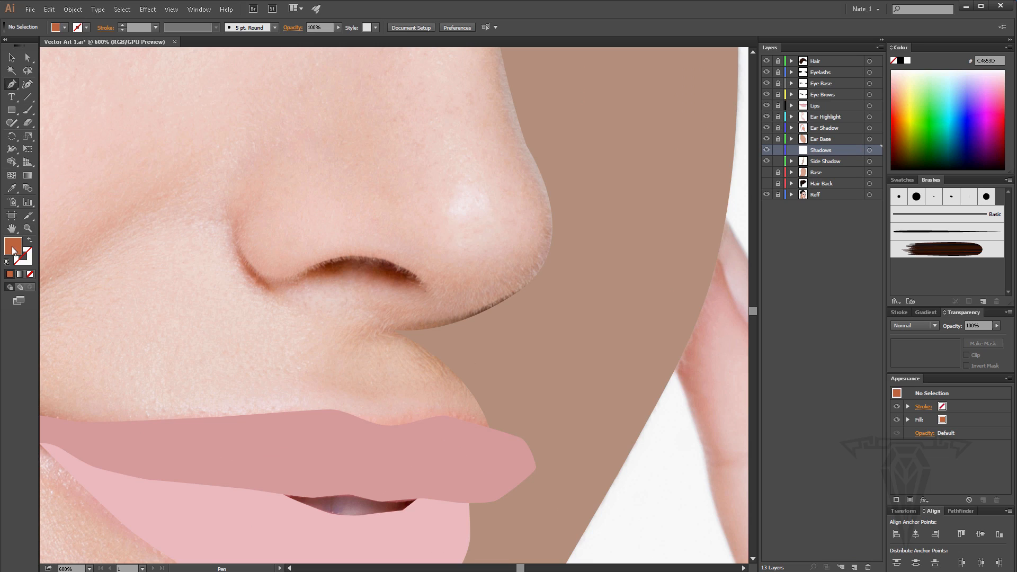
{"action": "key", "text": "slash"}
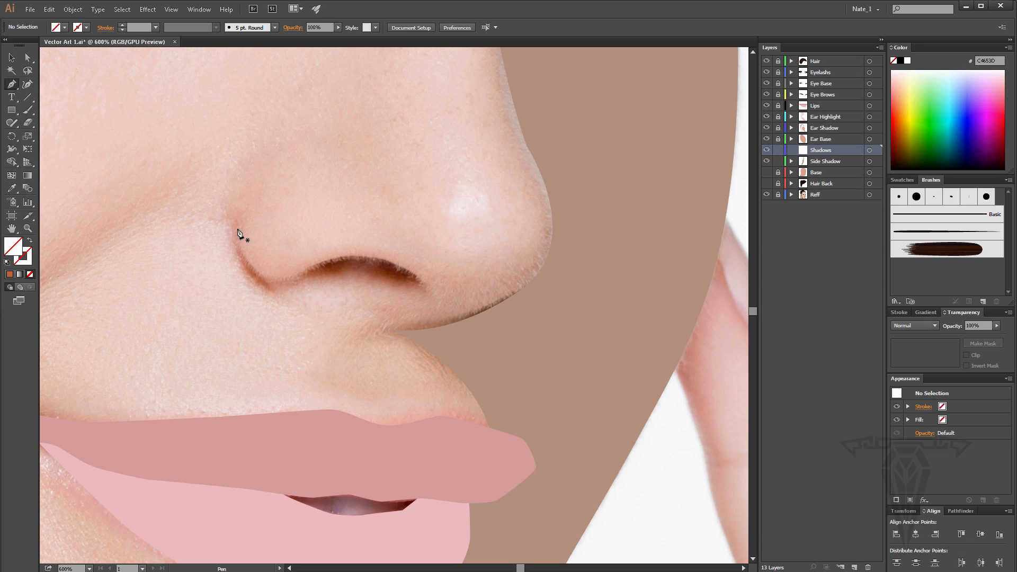
{"action": "left_click", "coordinate": [239, 237]}
{"action": "left_click", "coordinate": [252, 264]}
{"action": "left_click_drag", "start_coordinate": [256, 271], "coordinate": [342, 265]}
{"action": "key", "text": "ctrl+z"}
{"action": "left_click", "coordinate": [255, 267]}
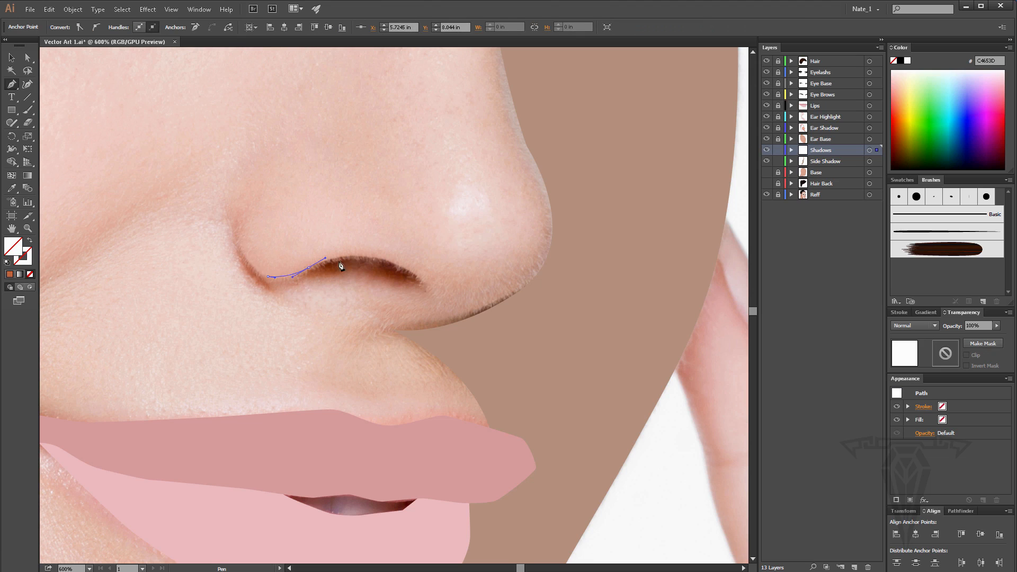
{"action": "left_click_drag", "start_coordinate": [419, 279], "coordinate": [456, 313]}
{"action": "left_click", "coordinate": [418, 279]}
{"action": "left_click_drag", "start_coordinate": [365, 270], "coordinate": [343, 266]}
{"action": "left_click_drag", "start_coordinate": [301, 279], "coordinate": [238, 256]}
{"action": "left_click", "coordinate": [273, 292]}
{"action": "left_click", "coordinate": [239, 237]}
Adjust the nostril path's anchor points to fit the photo's nose shadow and fill the shape with C4653D.
{"action": "left_click", "coordinate": [28, 57]}
{"action": "left_click_drag", "start_coordinate": [253, 310], "coordinate": [302, 278]}
{"action": "left_click_drag", "start_coordinate": [366, 270], "coordinate": [419, 280]}
{"action": "left_click_drag", "start_coordinate": [309, 270], "coordinate": [310, 267]}
{"action": "left_click_drag", "start_coordinate": [270, 278], "coordinate": [270, 277]}
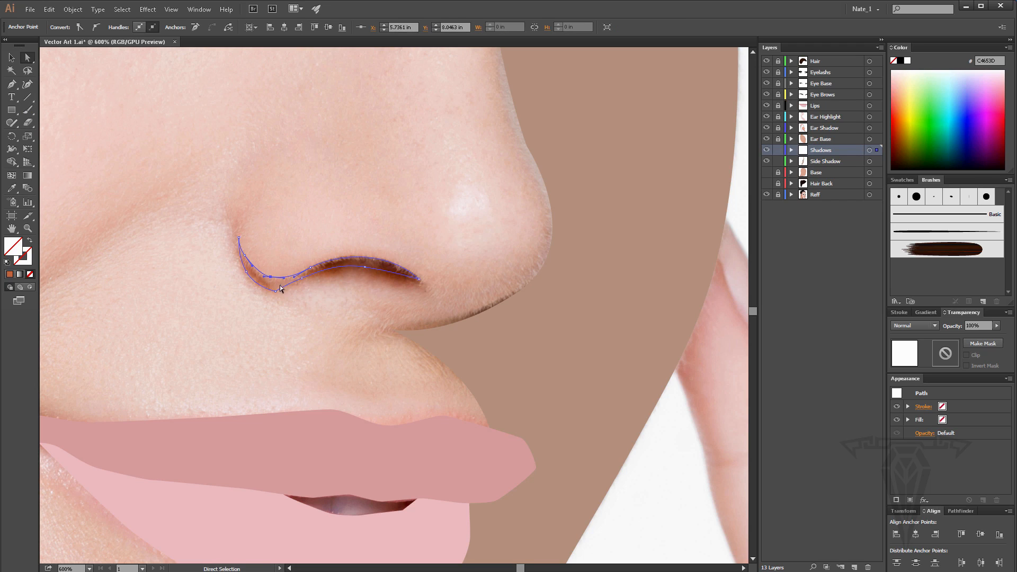
{"action": "left_click", "coordinate": [8, 275]}
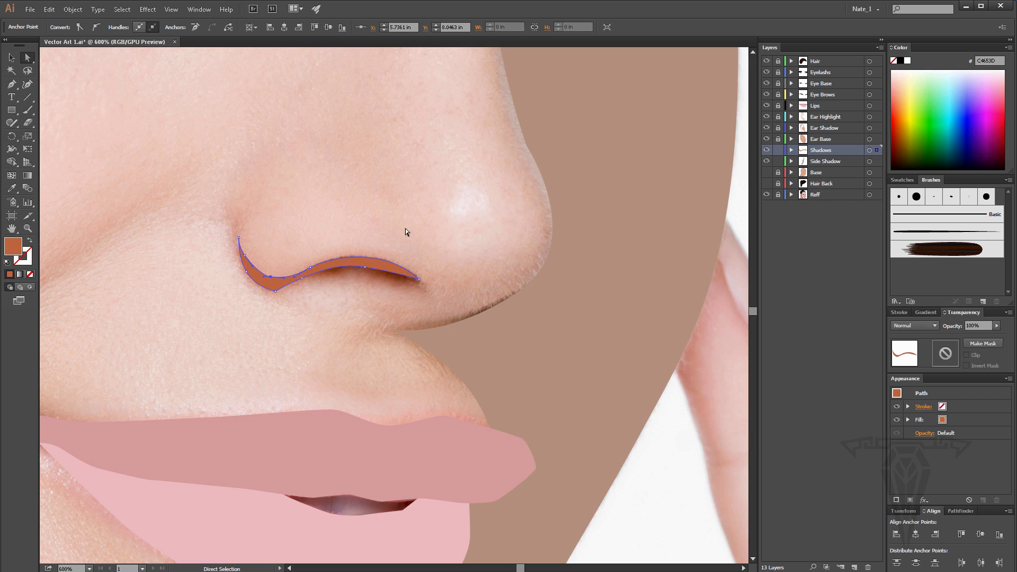
Show the Base layer again and deselect the nostril shadow to check it against the face.
{"action": "left_click", "coordinate": [32, 227]}
{"action": "left_click", "coordinate": [355, 244], "text": "alt"}
{"action": "left_click", "coordinate": [351, 245], "text": "alt"}
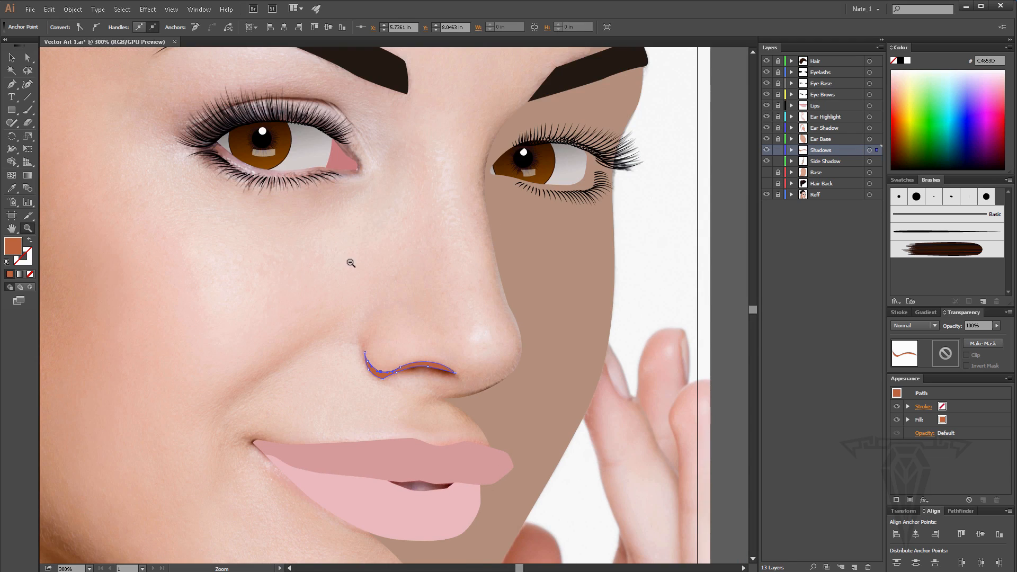
{"action": "left_click", "coordinate": [350, 263], "text": "alt"}
{"action": "scroll", "coordinate": [365, 265], "scroll_direction": "up", "scroll_amount": 3}
{"action": "scroll", "coordinate": [365, 266], "scroll_direction": "down", "scroll_amount": 4}
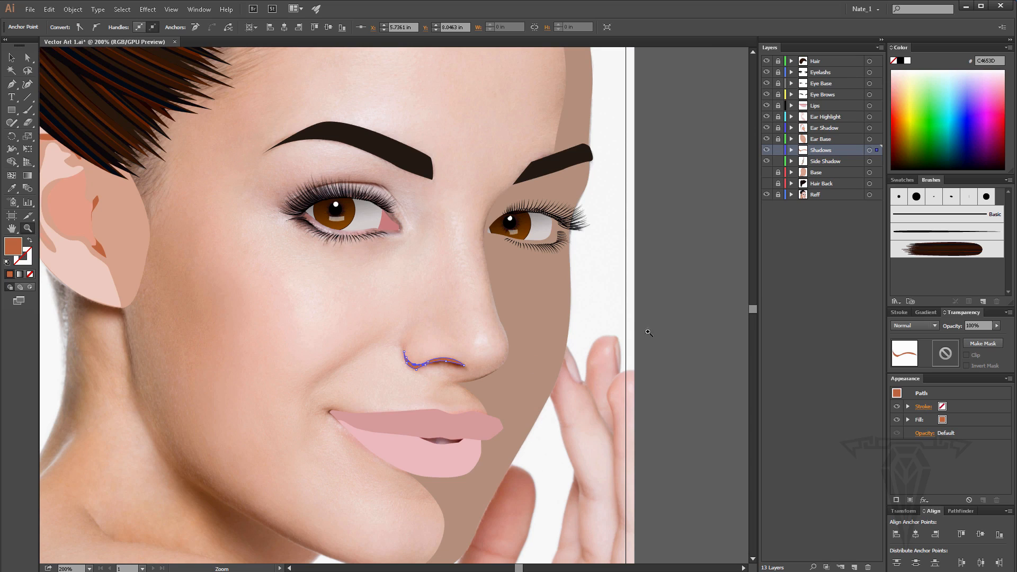
{"action": "left_click", "coordinate": [766, 172]}
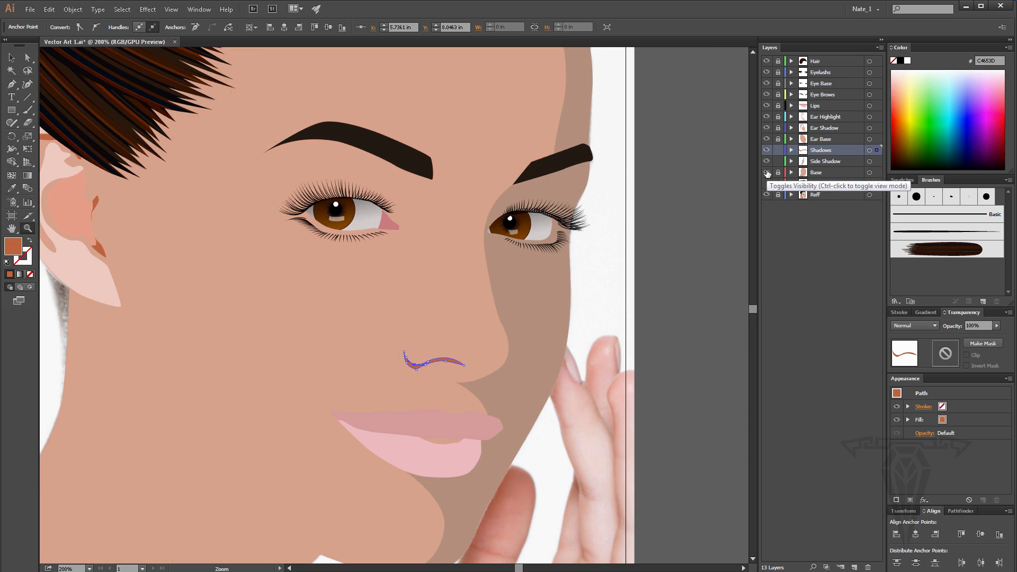
{"action": "left_click", "coordinate": [10, 58]}
{"action": "left_click", "coordinate": [705, 199]}
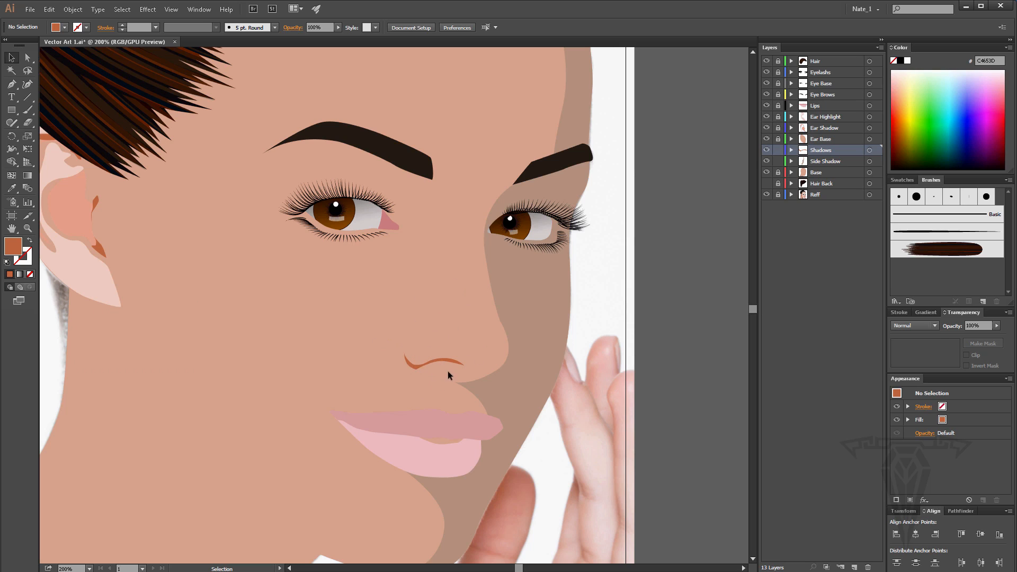
Convert the lowest corner anchor of the nostril shadow to a smooth point and adjust its position slightly.
{"action": "left_click", "coordinate": [28, 229]}
{"action": "left_click", "coordinate": [427, 351]}
{"action": "left_click", "coordinate": [399, 303]}
{"action": "left_click", "coordinate": [395, 304]}
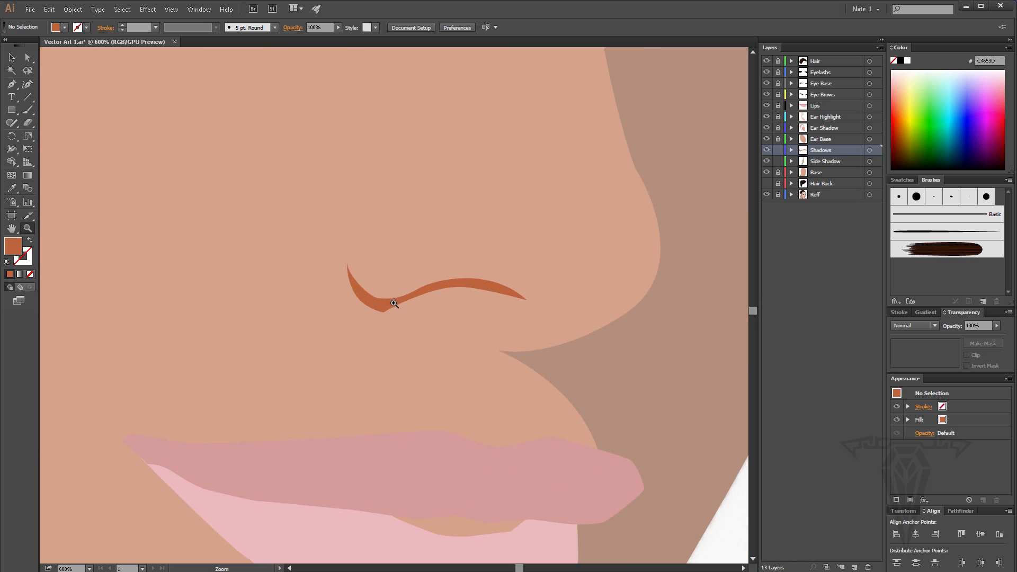
{"action": "left_click", "coordinate": [395, 305]}
{"action": "left_click", "coordinate": [27, 57]}
{"action": "left_click", "coordinate": [374, 299]}
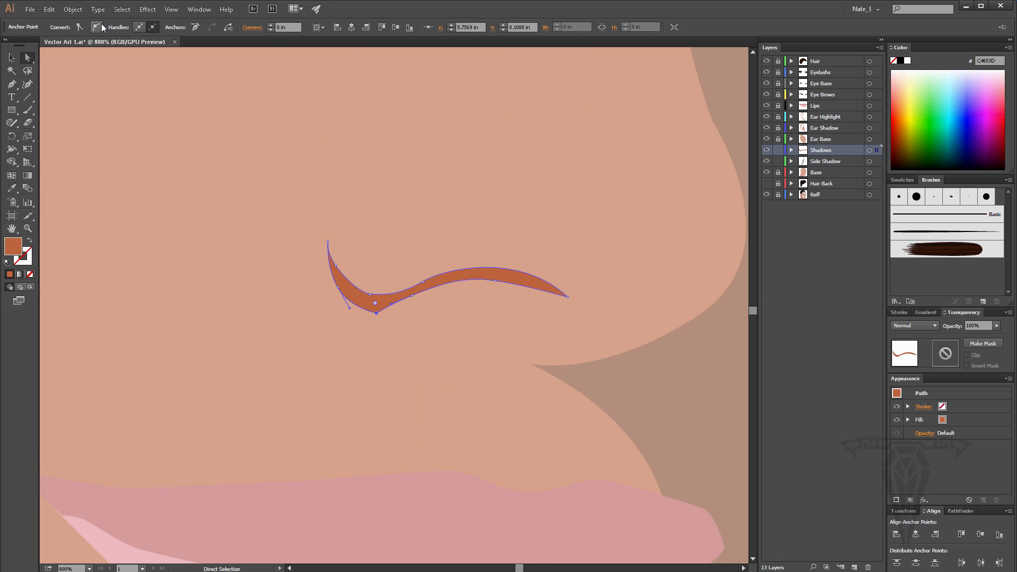
{"action": "left_click", "coordinate": [380, 312]}
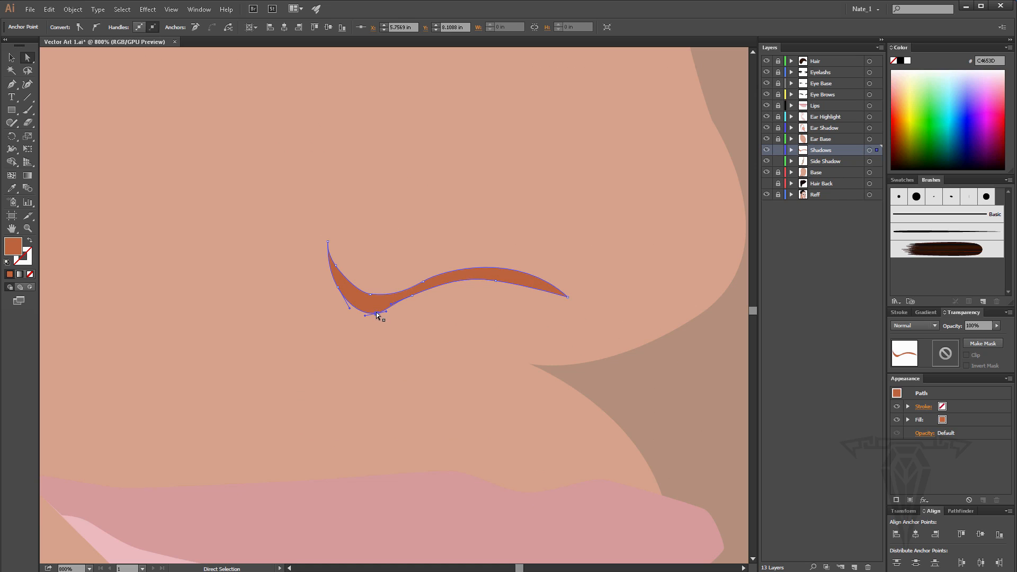
{"action": "left_click_drag", "start_coordinate": [380, 312], "coordinate": [376, 311]}
Zoom out to the whole face and save the document.
{"action": "left_click", "coordinate": [27, 227]}
{"action": "left_click", "coordinate": [317, 268], "text": "alt"}
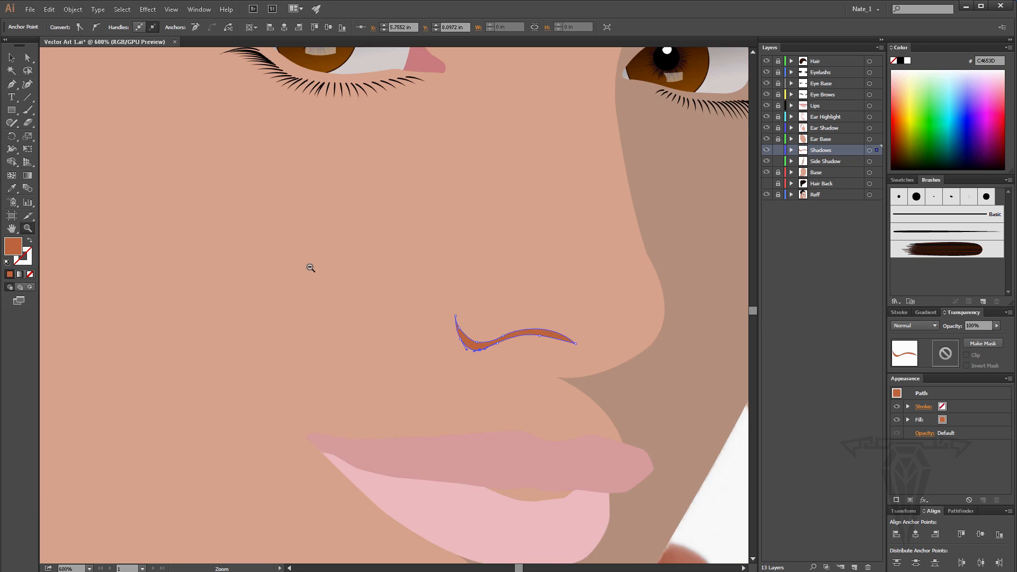
{"action": "left_click", "coordinate": [310, 267], "text": "alt"}
{"action": "left_click", "coordinate": [296, 259], "text": "alt"}
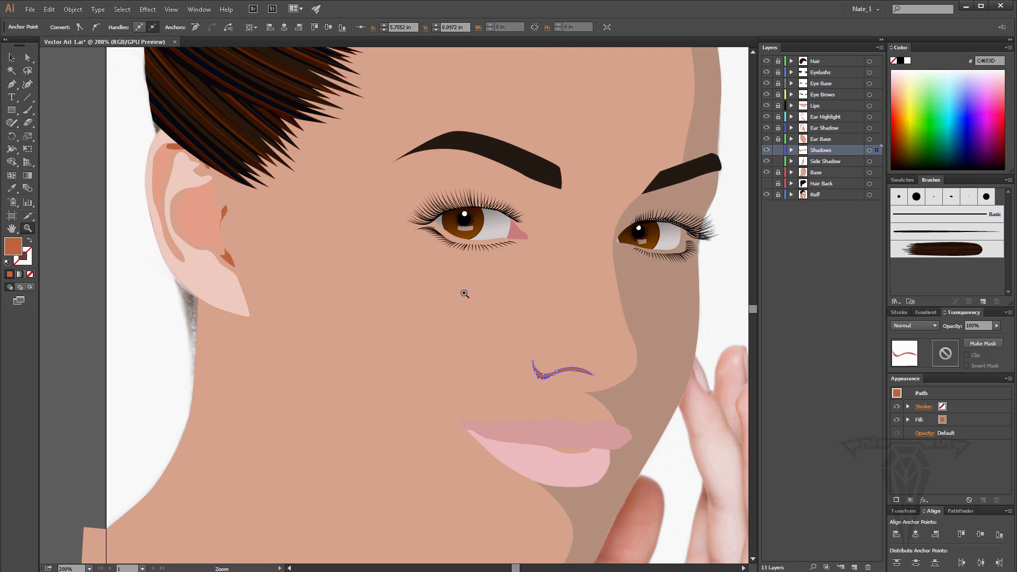
{"action": "left_click", "coordinate": [32, 10]}
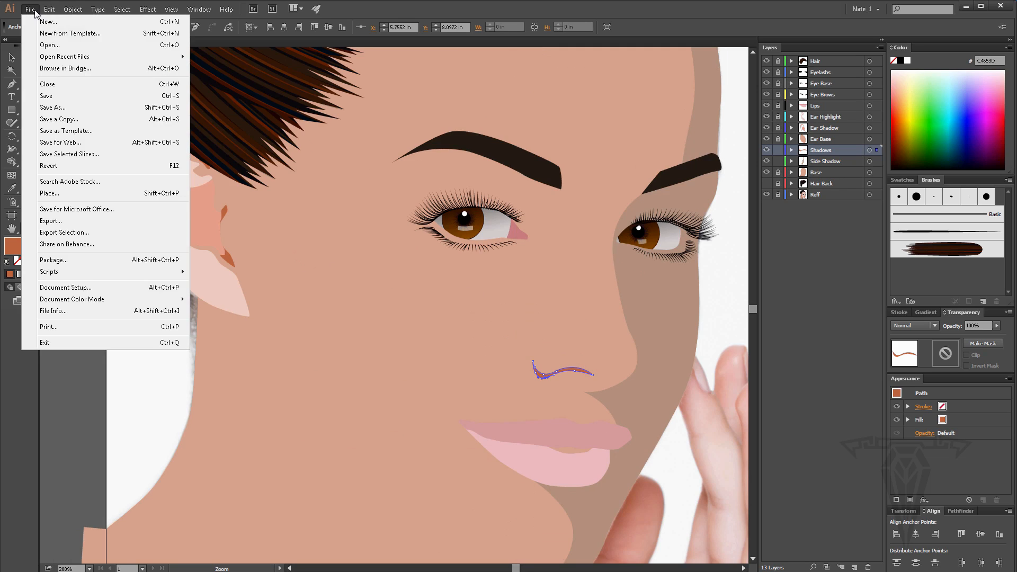
{"action": "left_click", "coordinate": [62, 97]}
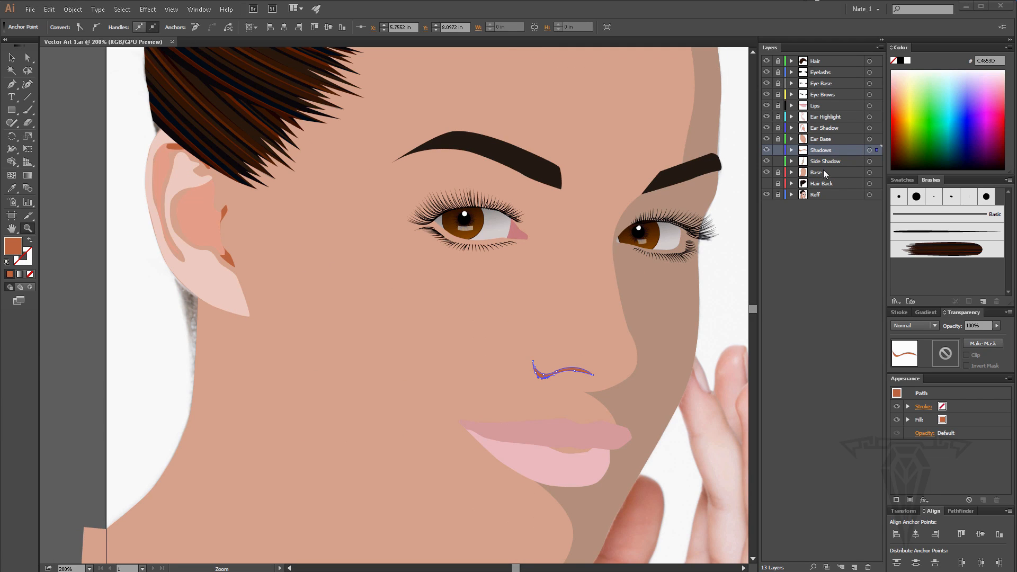
Select the Base layer and hide it to expose the reference photo.
{"action": "left_click", "coordinate": [825, 174]}
{"action": "left_click", "coordinate": [766, 172]}
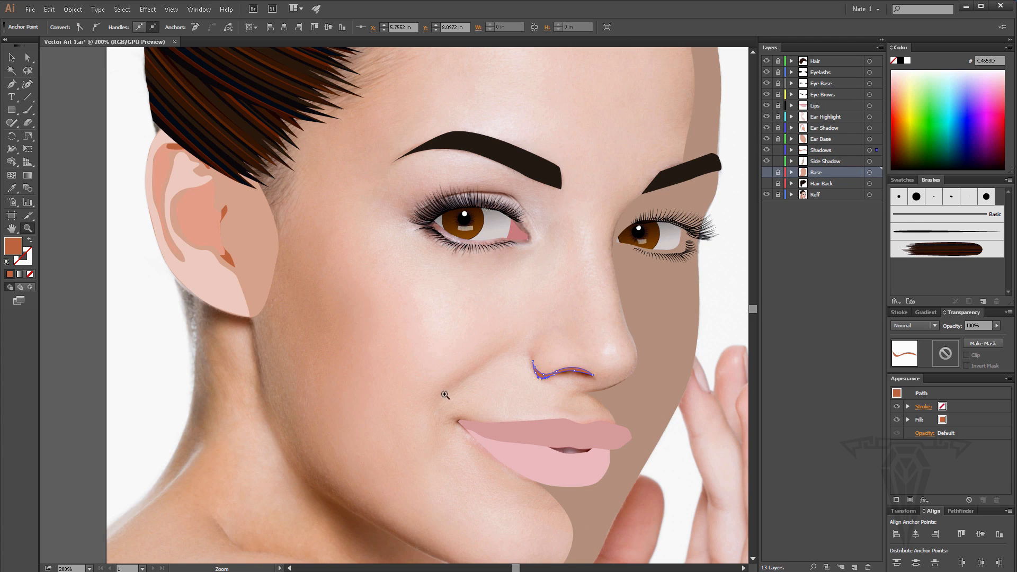
Sample the inner ear's light salmon onto the nostril shadow as the fill and trace a closed shadow shape along the side of the nose.
{"action": "left_click", "coordinate": [10, 190]}
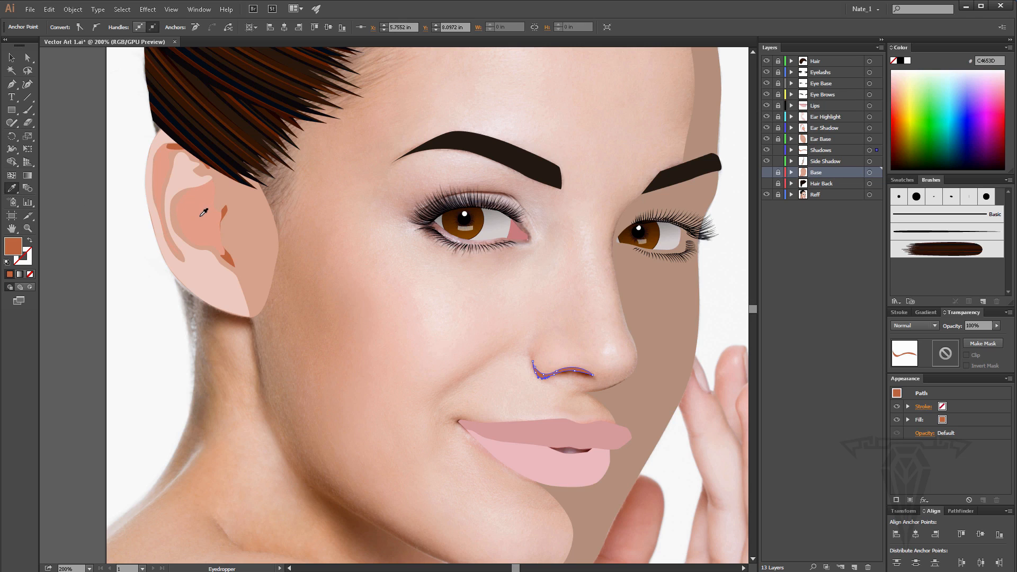
{"action": "left_click", "coordinate": [204, 213]}
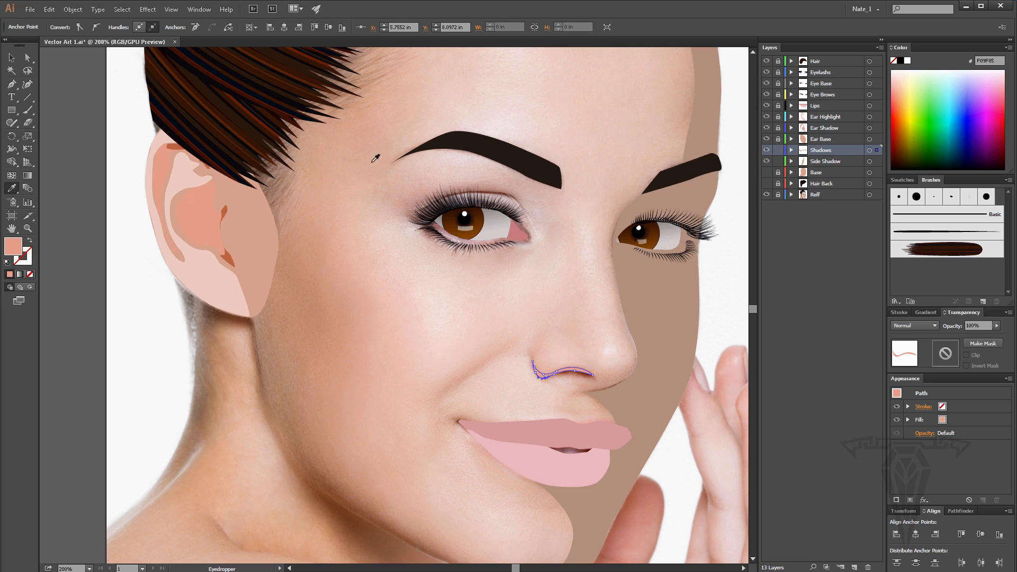
{"action": "left_click", "coordinate": [28, 228]}
{"action": "left_click", "coordinate": [575, 312]}
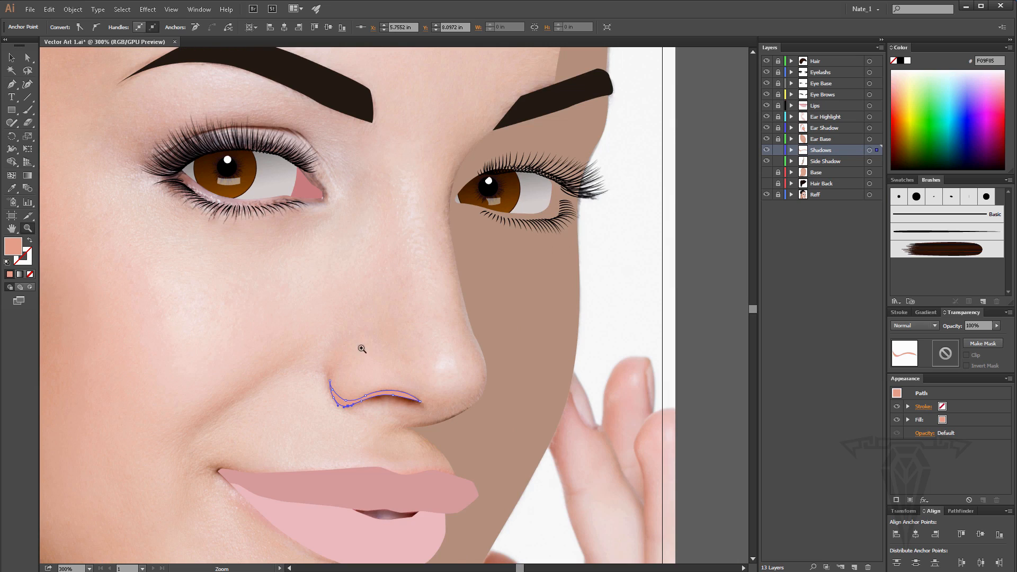
{"action": "left_click", "coordinate": [12, 84]}
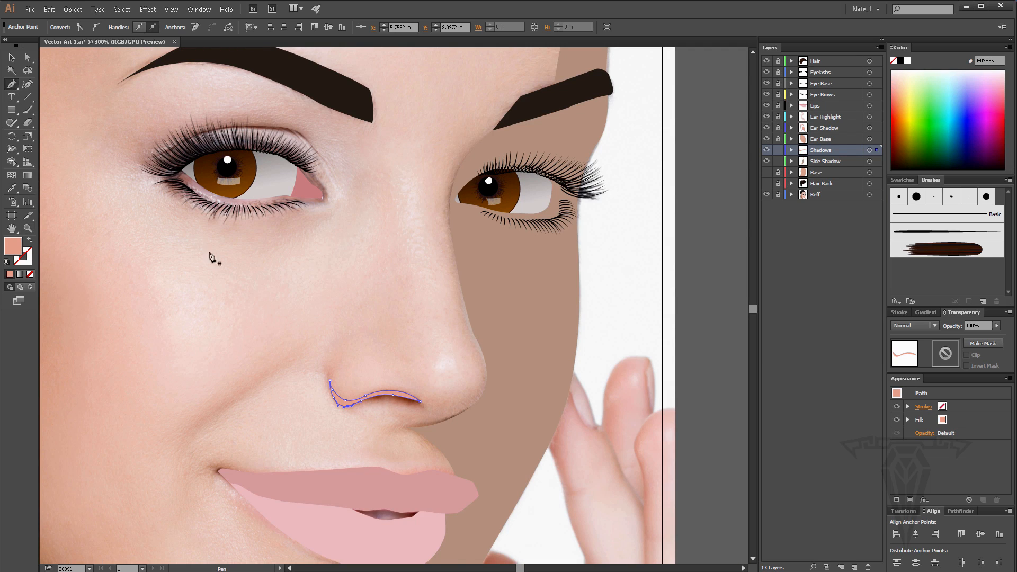
{"action": "left_click", "coordinate": [331, 378]}
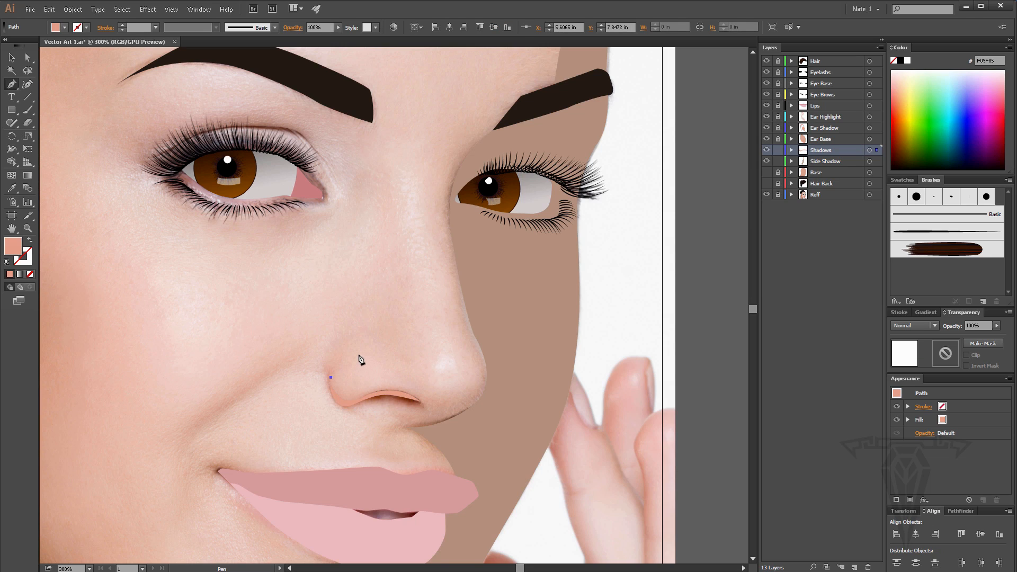
{"action": "left_click_drag", "start_coordinate": [359, 354], "coordinate": [412, 332]}
{"action": "left_click_drag", "start_coordinate": [394, 223], "coordinate": [373, 245]}
{"action": "left_click_drag", "start_coordinate": [332, 325], "coordinate": [326, 361]}
{"action": "key", "text": "ctrl+z"}
{"action": "left_click", "coordinate": [329, 378]}
{"action": "scroll", "coordinate": [347, 219], "scroll_direction": "up", "scroll_amount": 1}
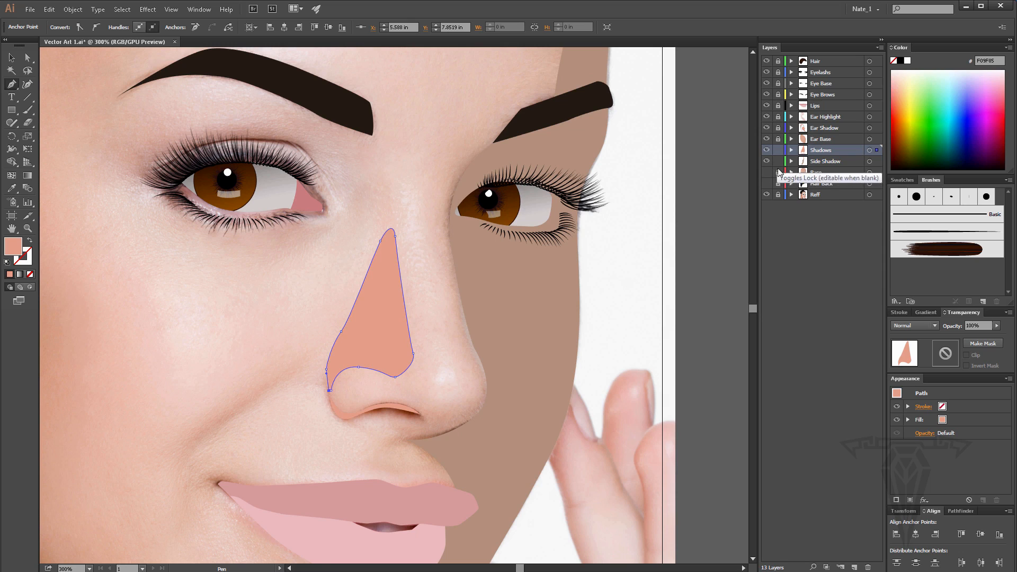
Show the Base layer and deselect the nose shadow to check it against the whole face.
{"action": "left_click", "coordinate": [766, 173]}
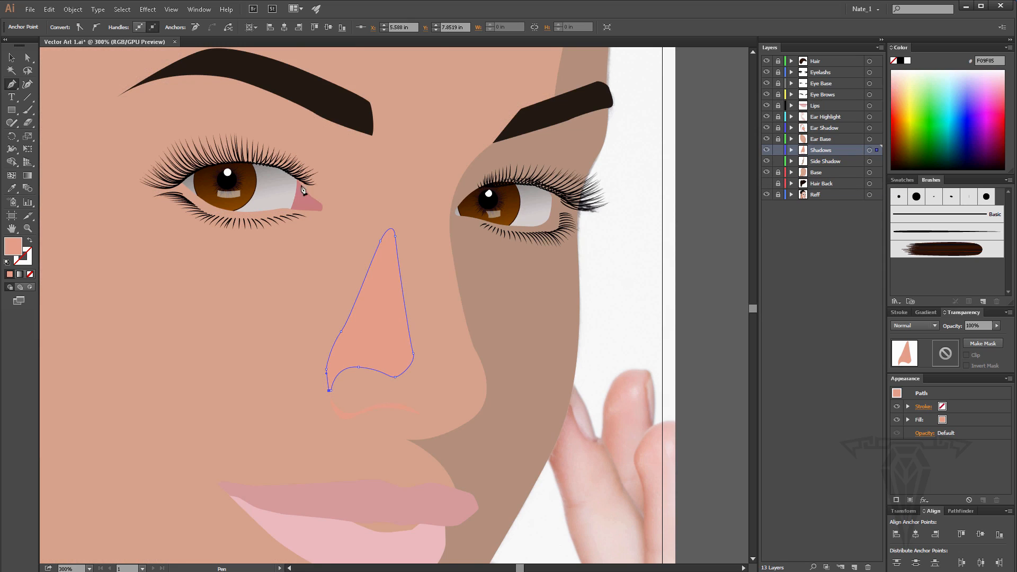
{"action": "double_click", "coordinate": [28, 228]}
{"action": "left_click", "coordinate": [12, 59]}
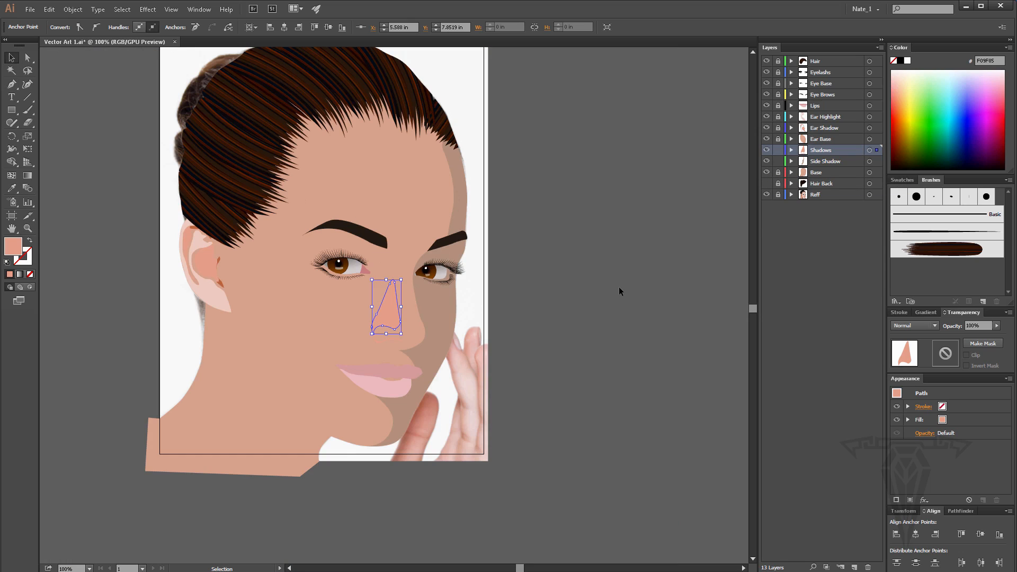
{"action": "left_click", "coordinate": [619, 287]}
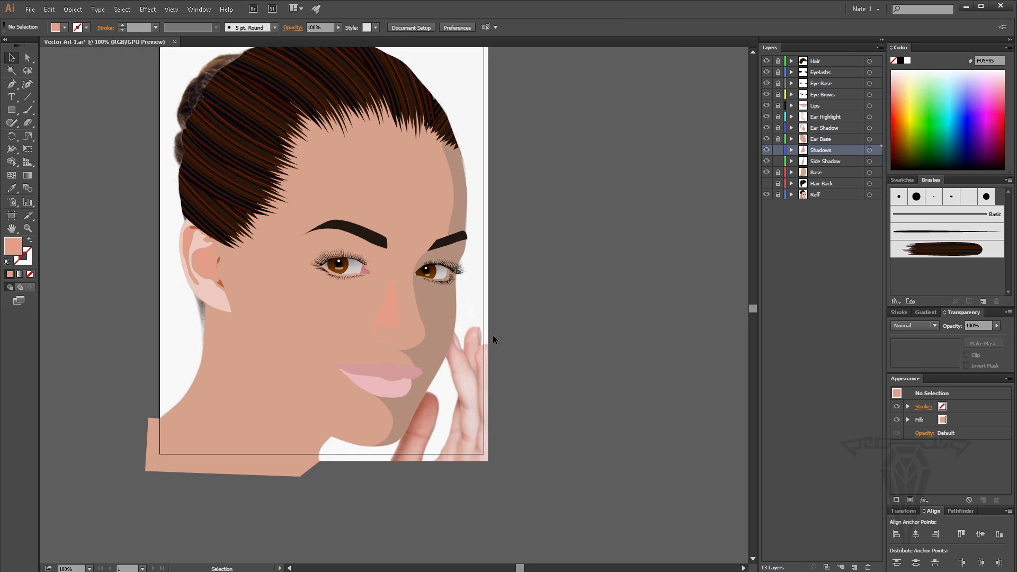
Recolor the nostril shadow with the dark orange-brown sampled from the small ear shadow.
{"action": "left_click", "coordinate": [28, 229]}
{"action": "left_click", "coordinate": [385, 317]}
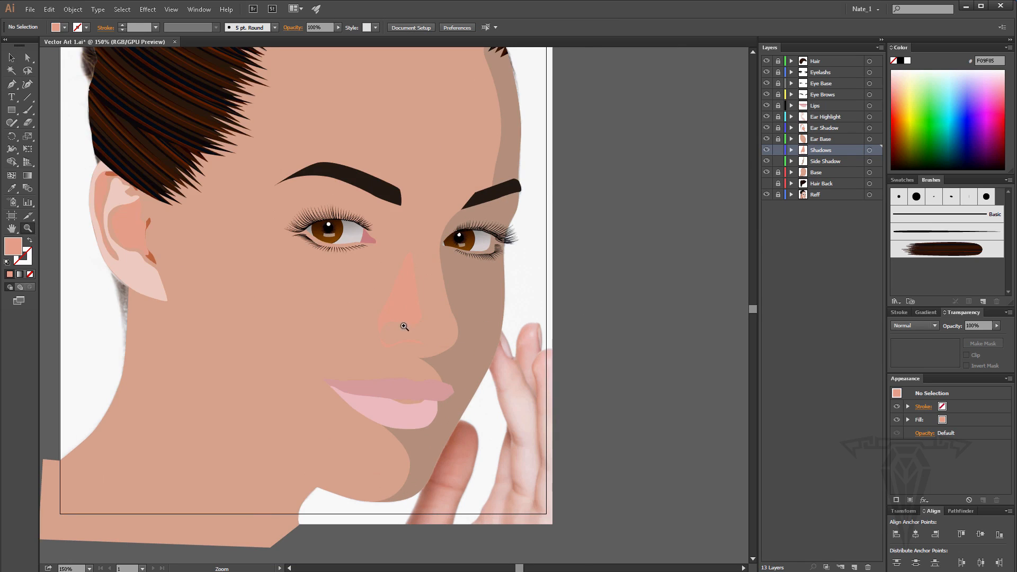
{"action": "left_click", "coordinate": [404, 327]}
{"action": "left_click", "coordinate": [383, 290]}
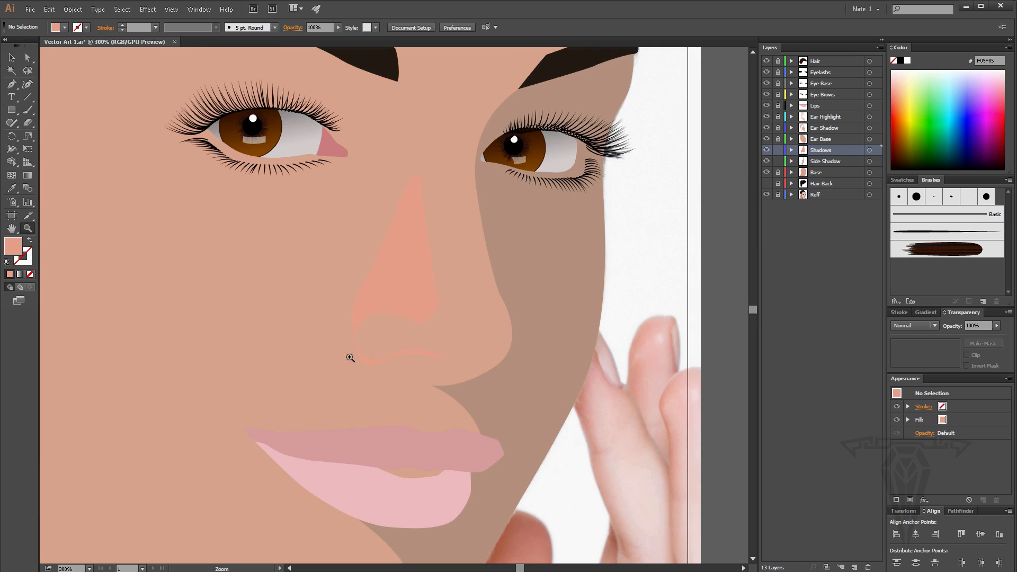
{"action": "left_click", "coordinate": [11, 58]}
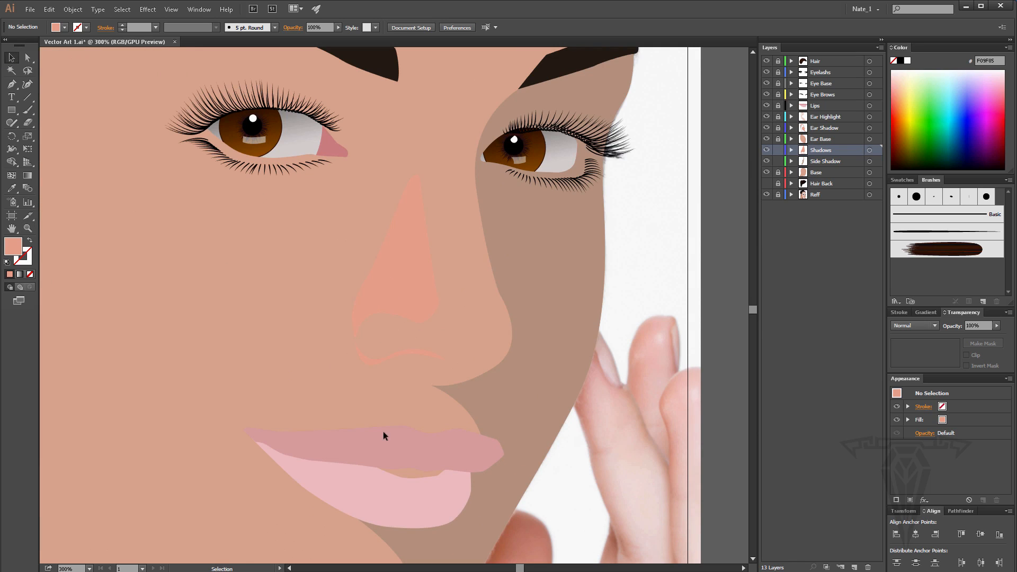
{"action": "left_click", "coordinate": [377, 361]}
{"action": "scroll", "coordinate": [371, 349], "scroll_direction": "left", "scroll_amount": 5}
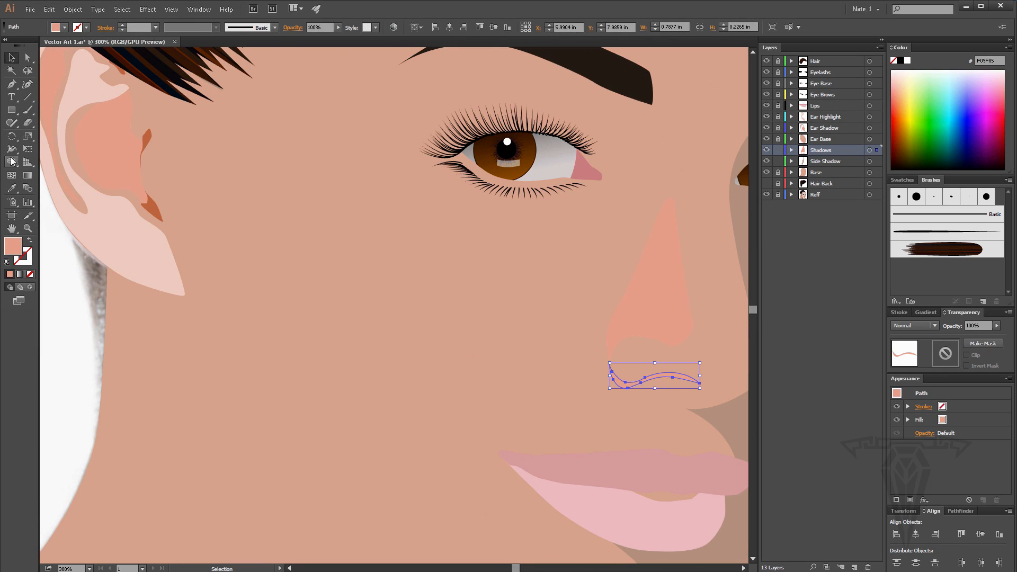
{"action": "left_click", "coordinate": [11, 188]}
{"action": "left_click", "coordinate": [158, 204]}
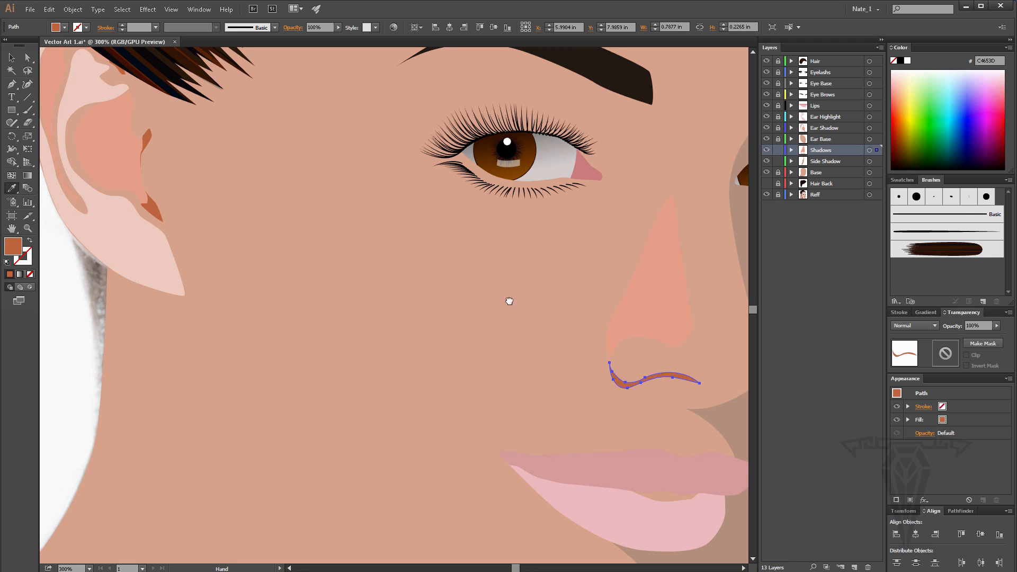
{"action": "left_click_drag", "start_coordinate": [509, 301], "coordinate": [236, 243]}
{"action": "key", "text": "v"}
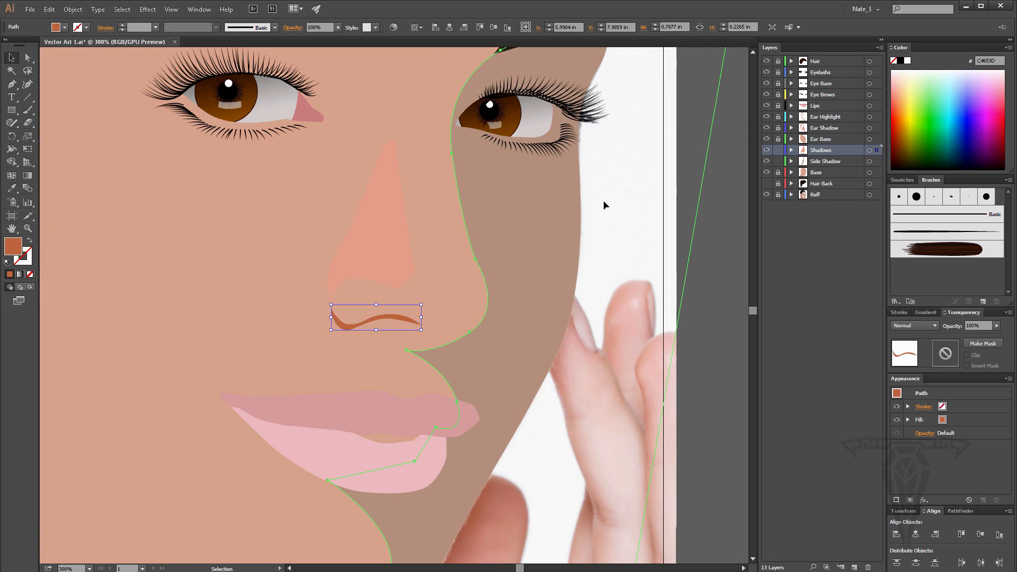
Hide the Base layer and lock the Side Shadow layer, with the Shadows layer active for drawing.
{"action": "left_click", "coordinate": [490, 279]}
{"action": "left_click_drag", "start_coordinate": [404, 240], "coordinate": [465, 295]}
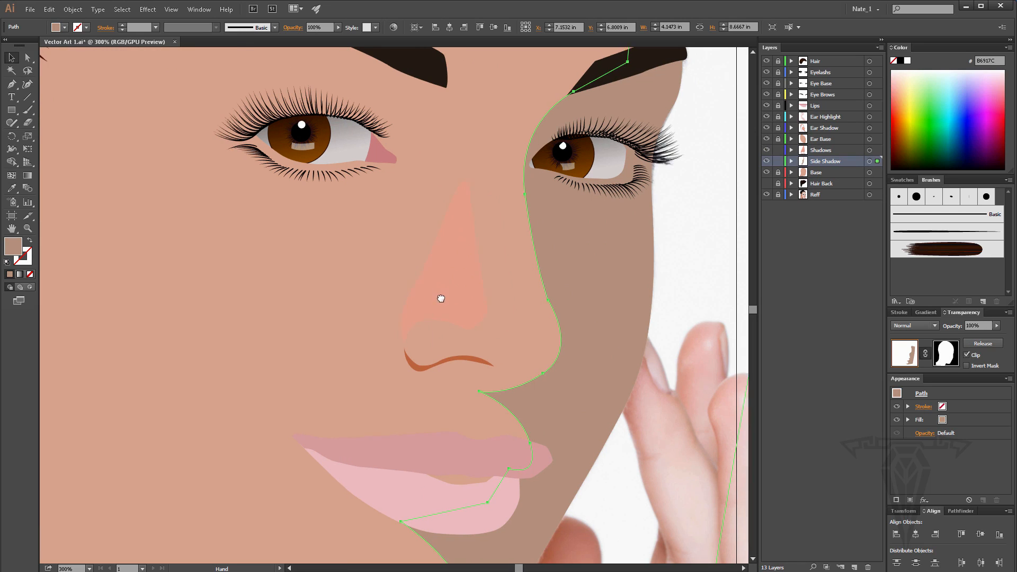
{"action": "left_click_drag", "start_coordinate": [441, 296], "coordinate": [454, 314]}
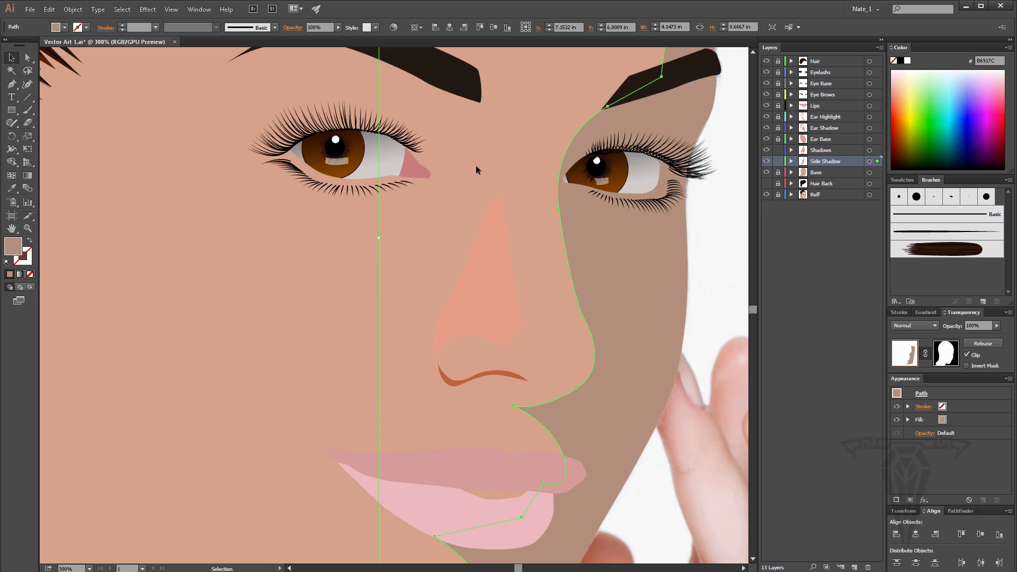
{"action": "left_click_drag", "start_coordinate": [477, 264], "coordinate": [571, 261]}
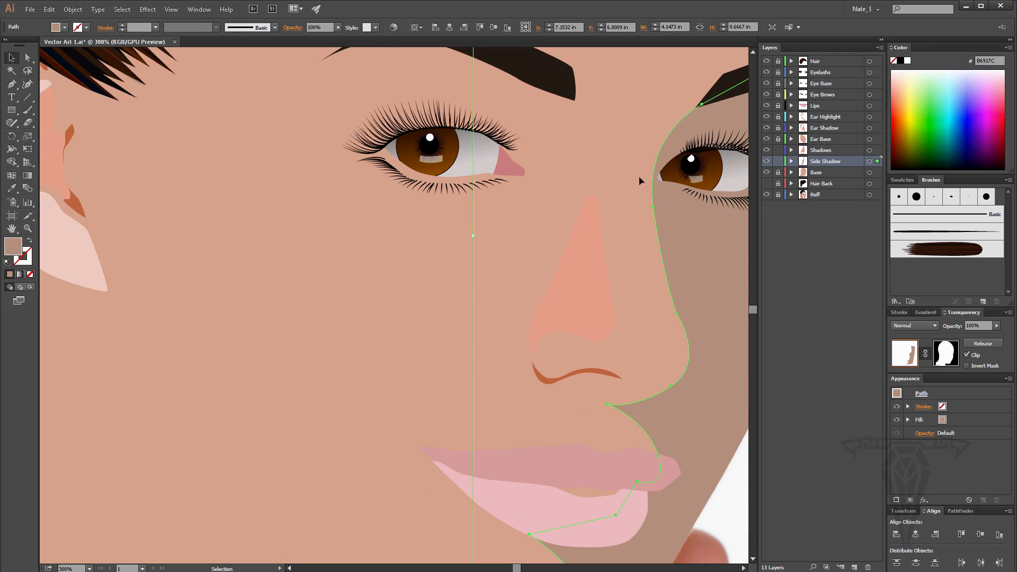
{"action": "left_click", "coordinate": [766, 173]}
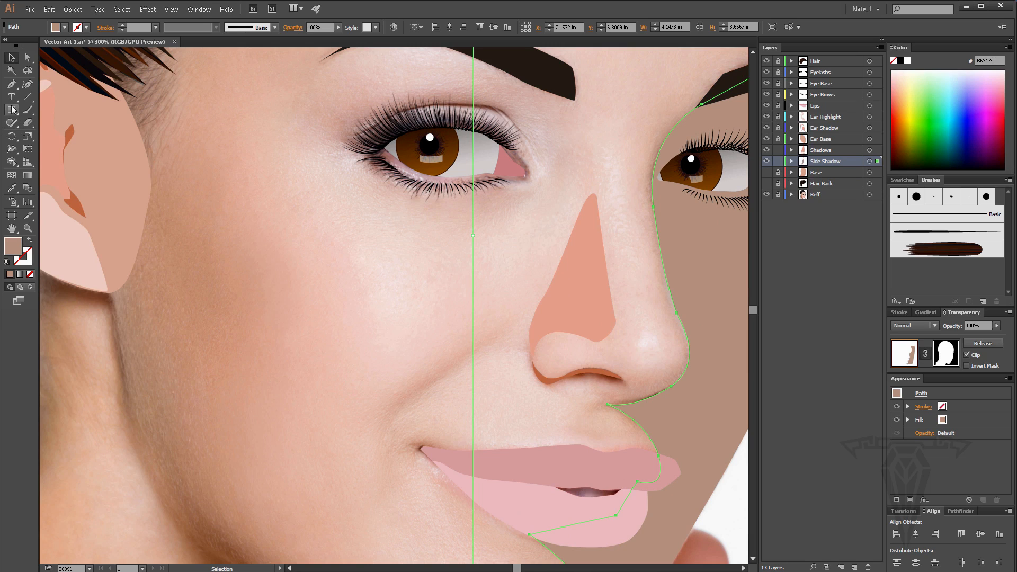
{"action": "left_click", "coordinate": [13, 86]}
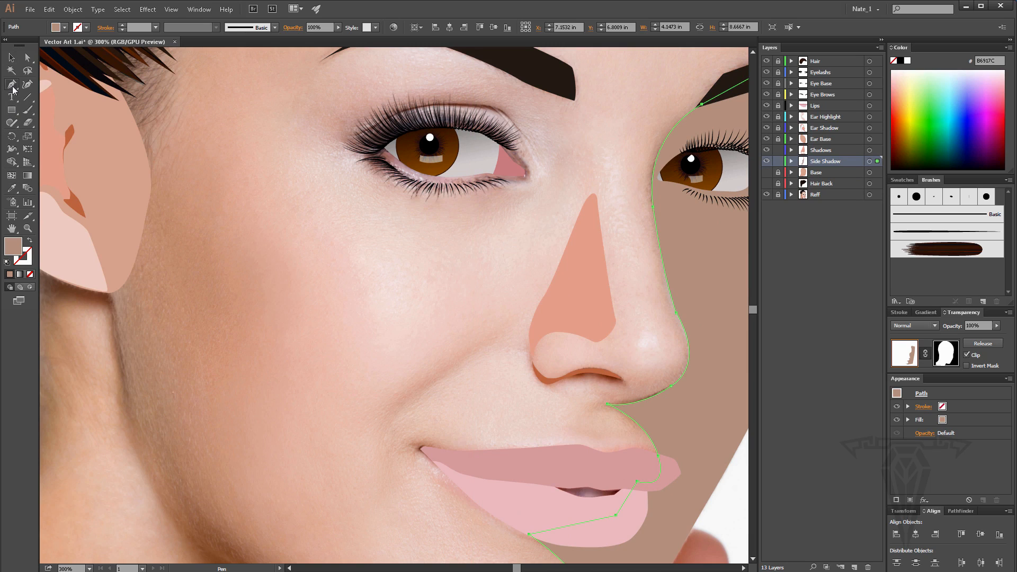
{"action": "left_click", "coordinate": [824, 153]}
{"action": "left_click", "coordinate": [833, 162]}
{"action": "left_click", "coordinate": [778, 161]}
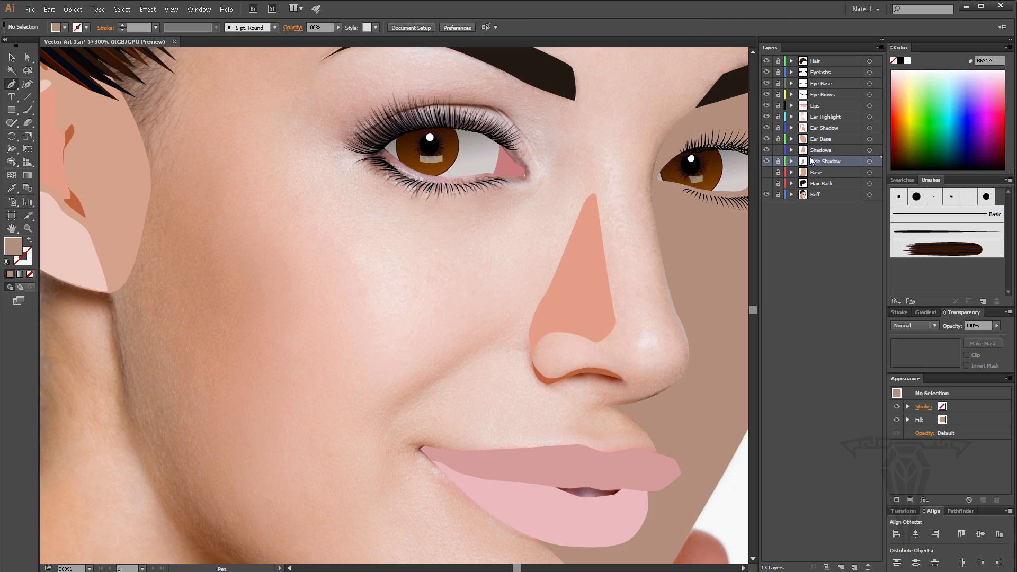
{"action": "left_click", "coordinate": [821, 151]}
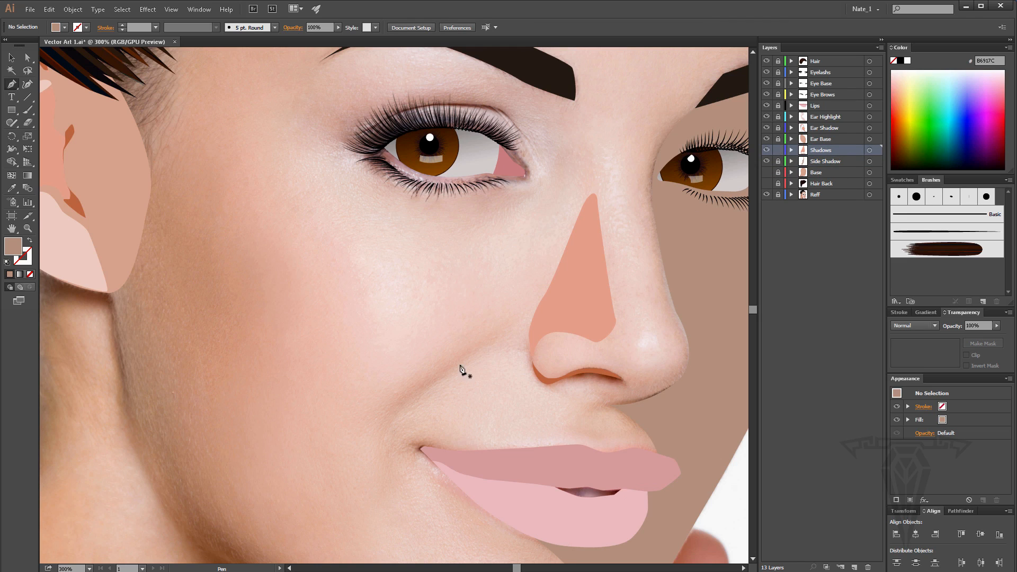
Trace a thin, curved smile-line shadow on the cheek between the nostril and the corner of the mouth with the Pen tool.
{"action": "left_click_drag", "start_coordinate": [456, 372], "coordinate": [507, 338]}
{"action": "left_click_drag", "start_coordinate": [459, 350], "coordinate": [448, 354]}
{"action": "key", "text": "ctrl+z"}
{"action": "left_click_drag", "start_coordinate": [466, 349], "coordinate": [452, 357]}
{"action": "left_click_drag", "start_coordinate": [383, 417], "coordinate": [350, 466]}
{"action": "key", "text": "ctrl+z"}
{"action": "key", "text": "ctrl+z"}
{"action": "left_click", "coordinate": [397, 418]}
Fill the smile-line shadow with the nose shadow's colour and shorten the direction handle at its lower end.
{"action": "key", "text": "i"}
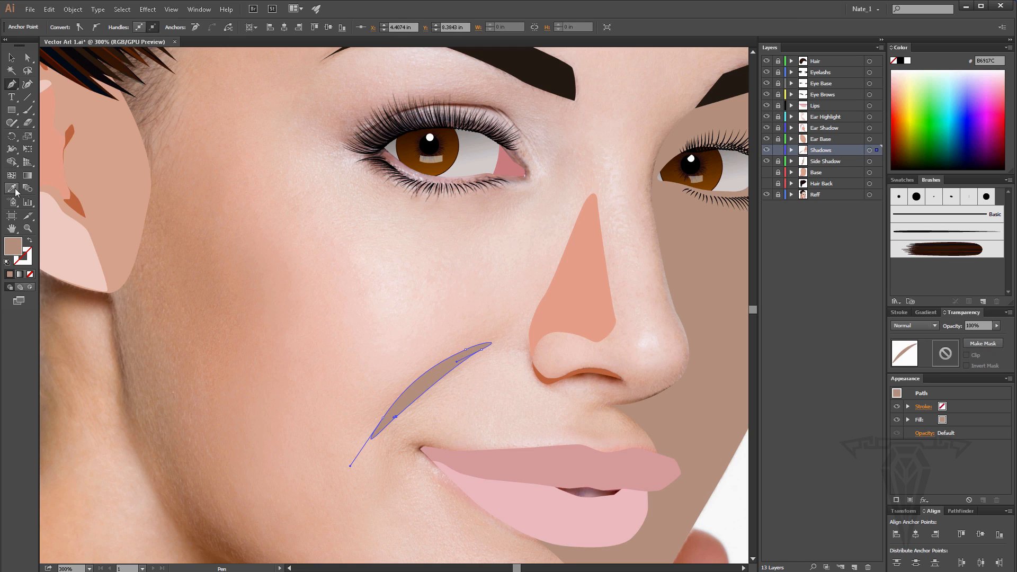
{"action": "left_click", "coordinate": [581, 279]}
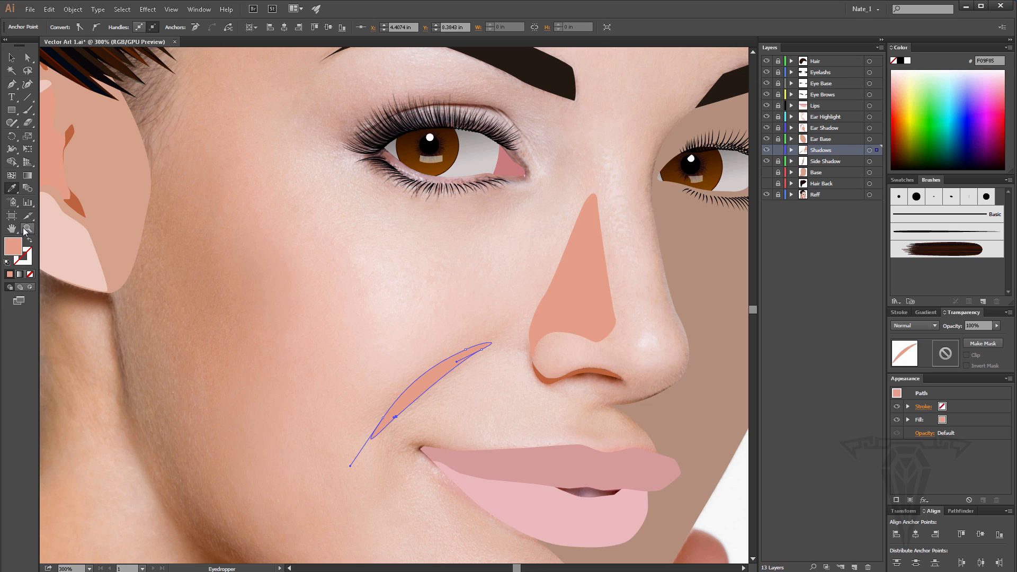
{"action": "key", "text": "a"}
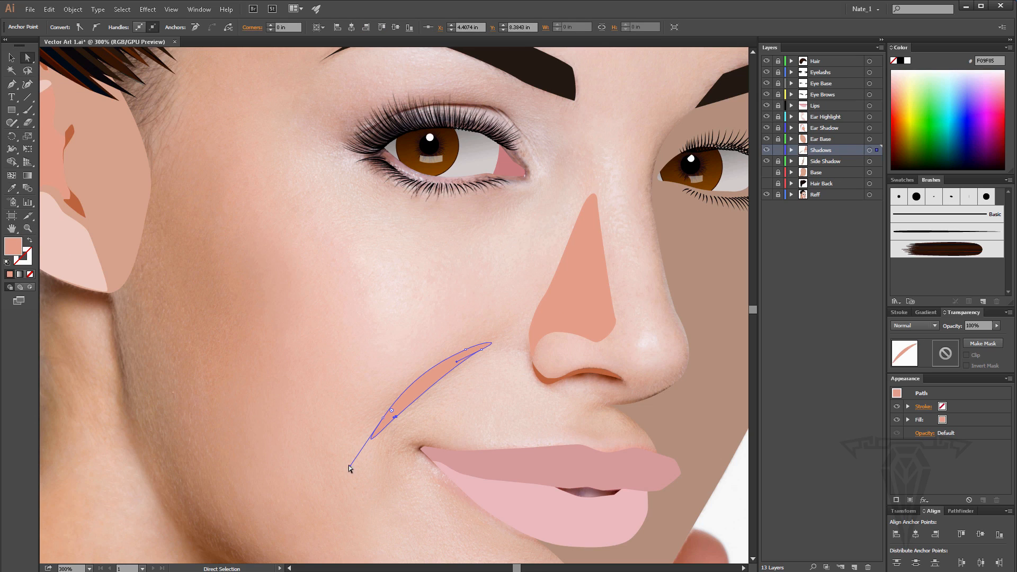
{"action": "left_click_drag", "start_coordinate": [350, 466], "coordinate": [389, 425]}
{"action": "left_click", "coordinate": [451, 419]}
Show the Base layer and darken the smile-line shadow's fill to D1846F.
{"action": "scroll", "coordinate": [477, 382], "scroll_direction": "up", "scroll_amount": 1}
{"action": "left_click", "coordinate": [765, 172]}
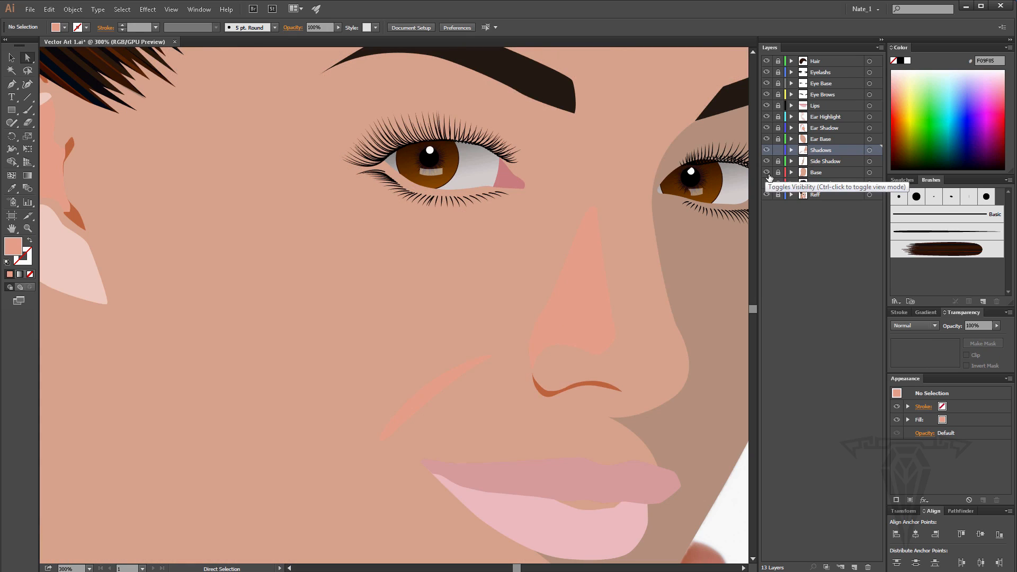
{"action": "key", "text": "v"}
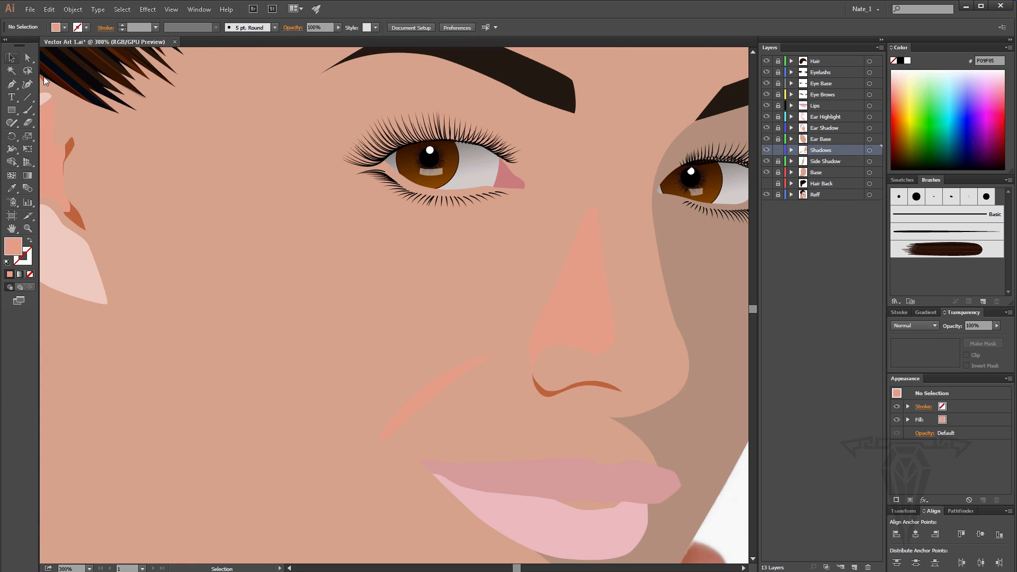
{"action": "left_click", "coordinate": [430, 395]}
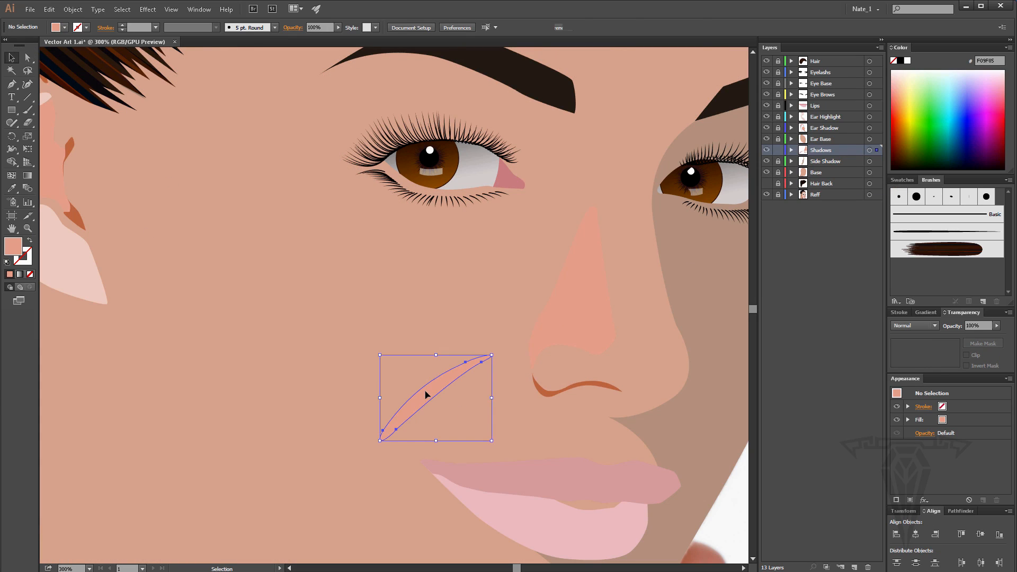
{"action": "double_click", "coordinate": [11, 247]}
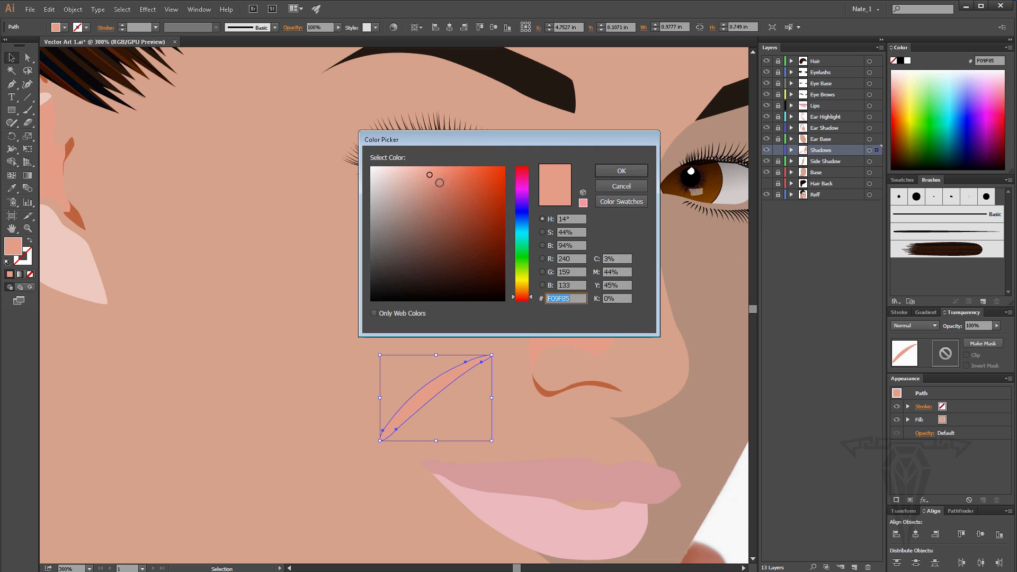
{"action": "left_click_drag", "start_coordinate": [429, 181], "coordinate": [433, 191]}
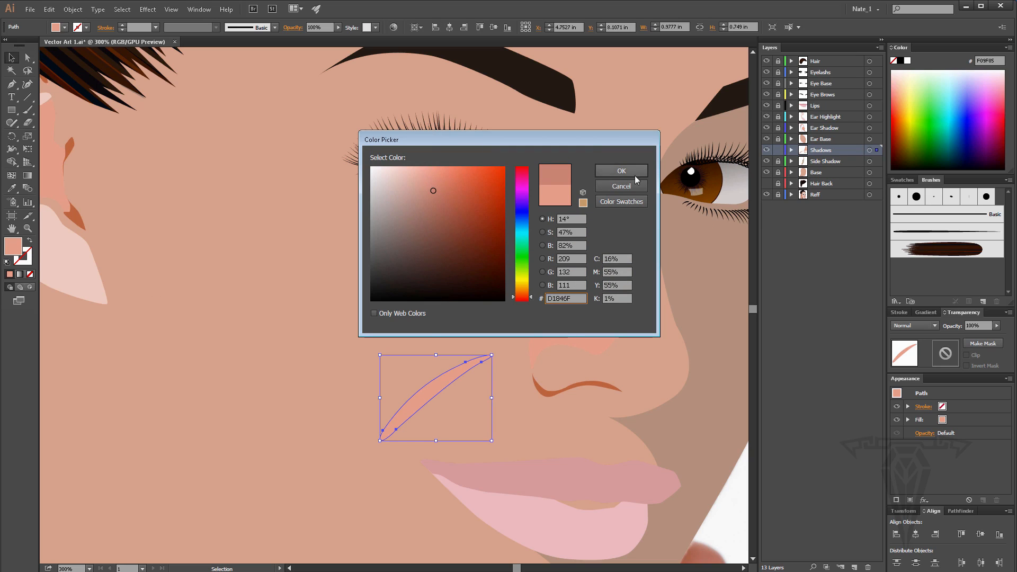
{"action": "left_click", "coordinate": [626, 172]}
Darken the nose shadow's fill and match it exactly to the smile-line shadow's colour with the Eyedropper.
{"action": "left_click", "coordinate": [583, 278]}
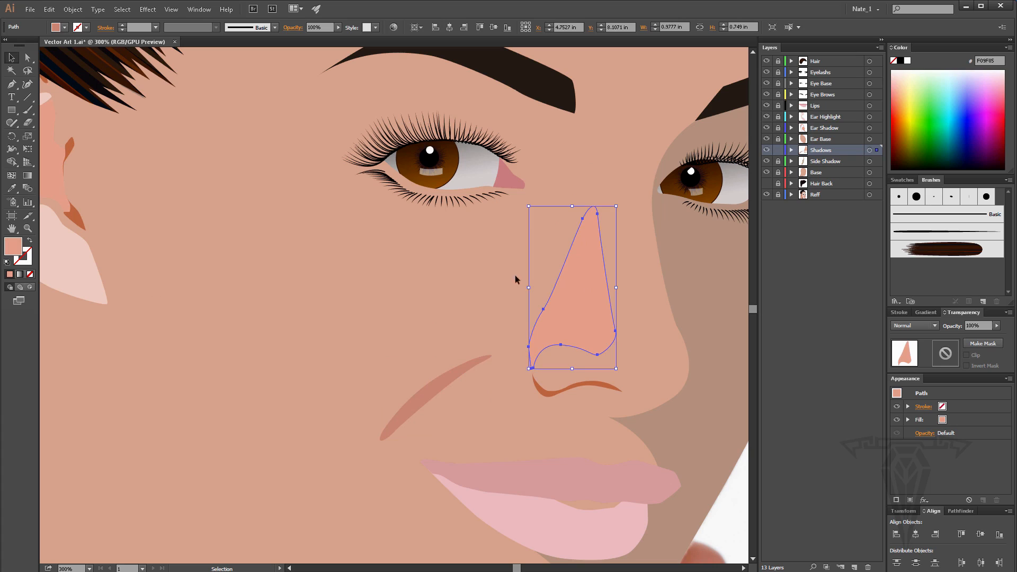
{"action": "double_click", "coordinate": [19, 251]}
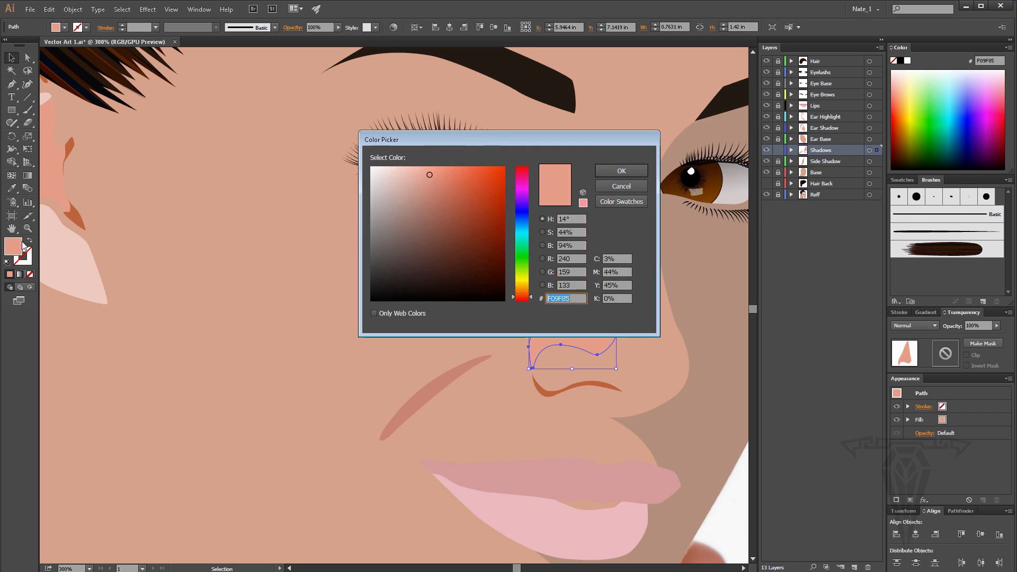
{"action": "left_click_drag", "start_coordinate": [437, 190], "coordinate": [432, 192]}
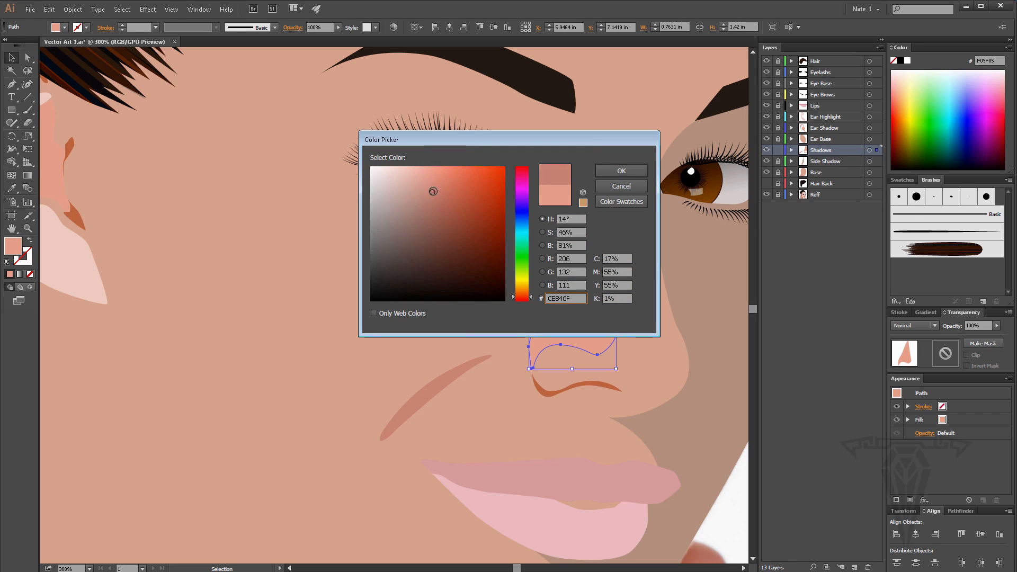
{"action": "left_click", "coordinate": [608, 172]}
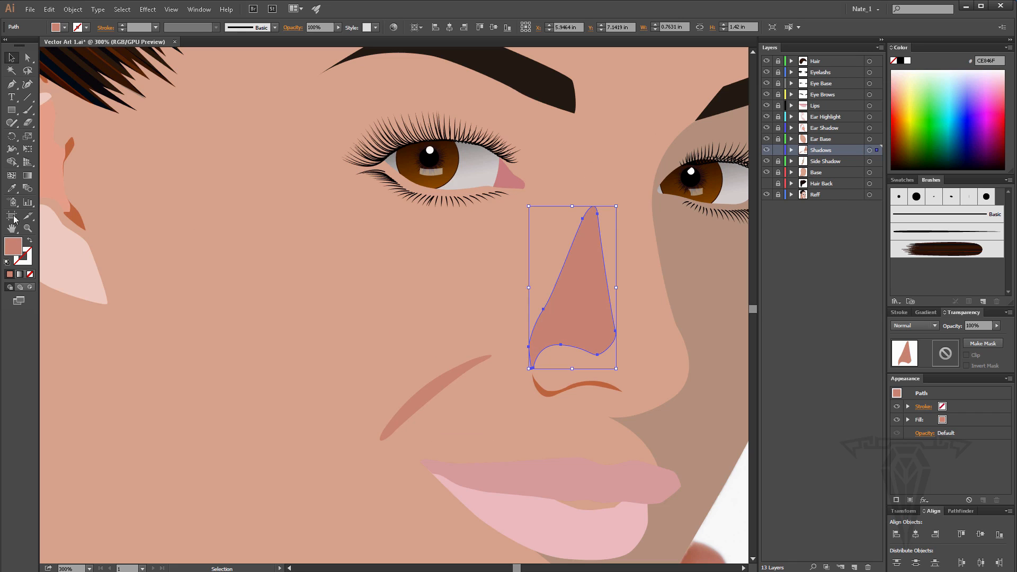
{"action": "key", "text": "i"}
{"action": "left_click", "coordinate": [435, 385]}
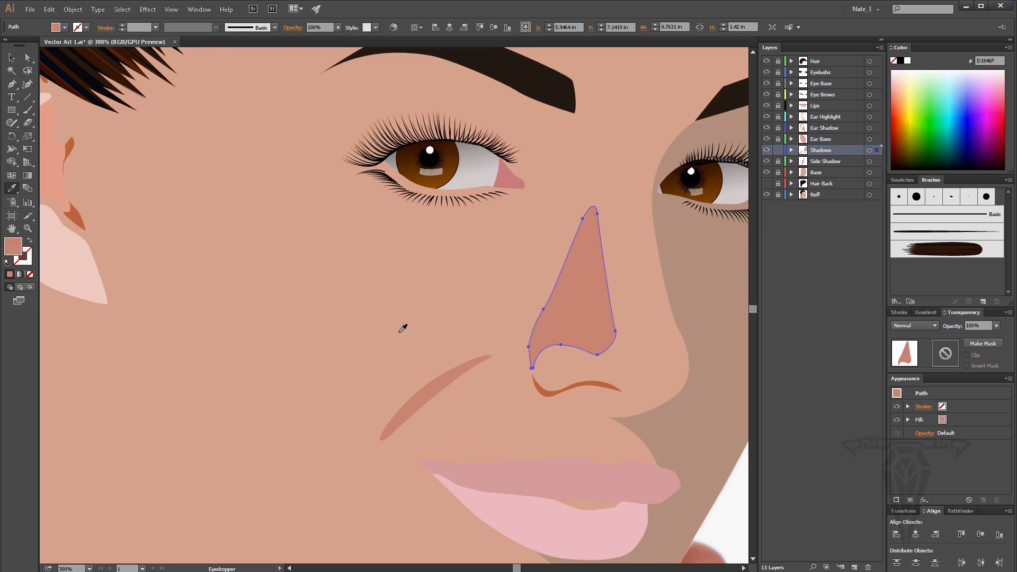
Narrow the lower part of the nose shadow by moving the anchor points on its cheek-side edge inward.
{"action": "key", "text": "ctrl+minus"}
{"action": "left_click", "coordinate": [28, 229]}
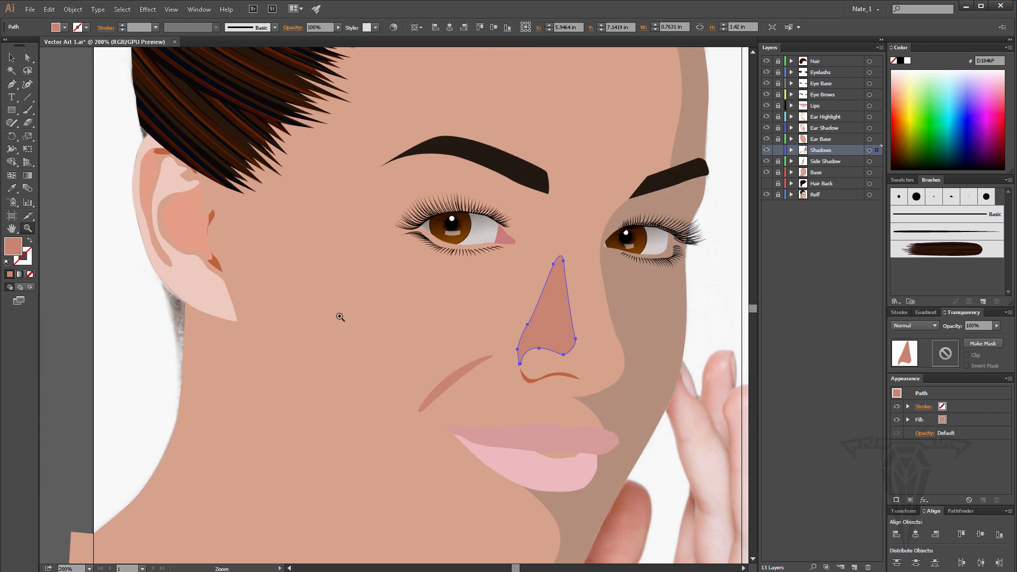
{"action": "left_click", "coordinate": [11, 57]}
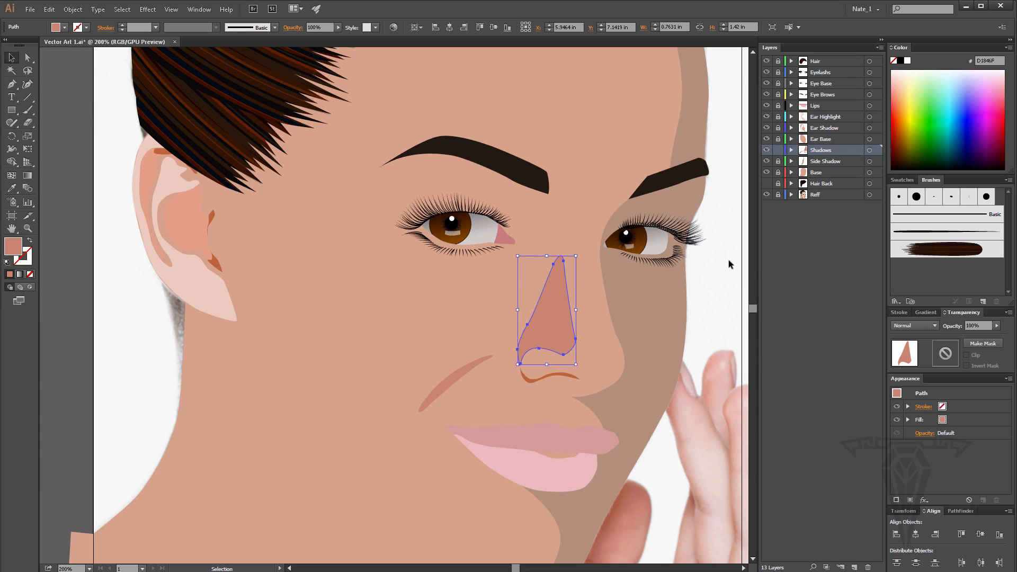
{"action": "left_click", "coordinate": [729, 260]}
{"action": "scroll", "coordinate": [661, 286], "scroll_direction": "down", "scroll_amount": 1}
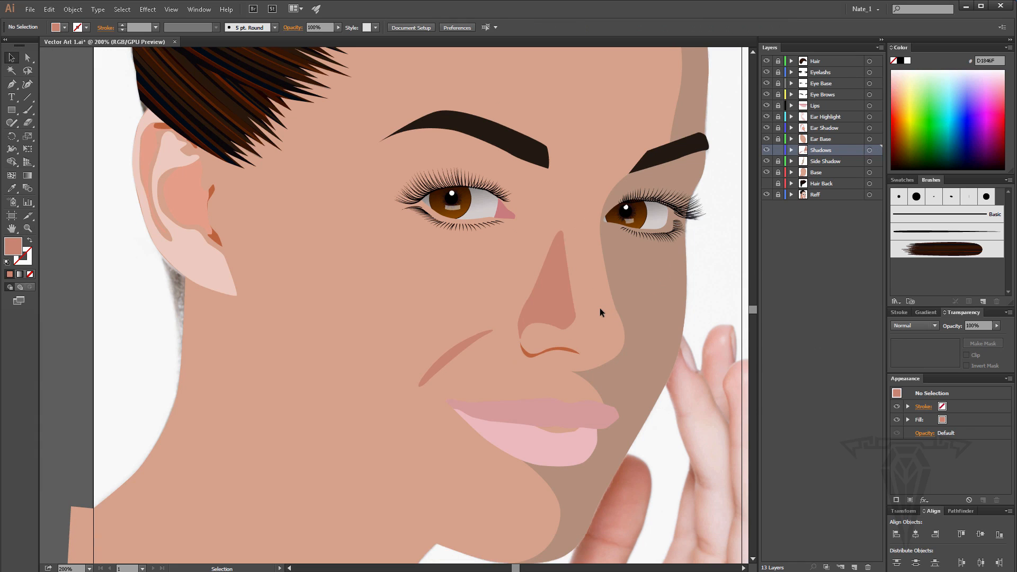
{"action": "scroll", "coordinate": [526, 295], "scroll_direction": "down", "scroll_amount": 2}
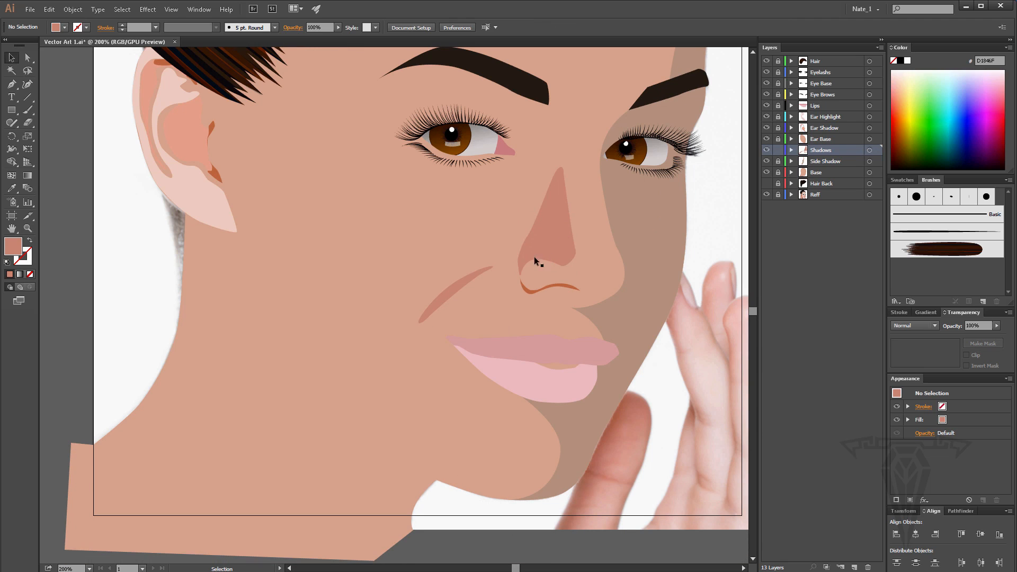
{"action": "left_click", "coordinate": [539, 245]}
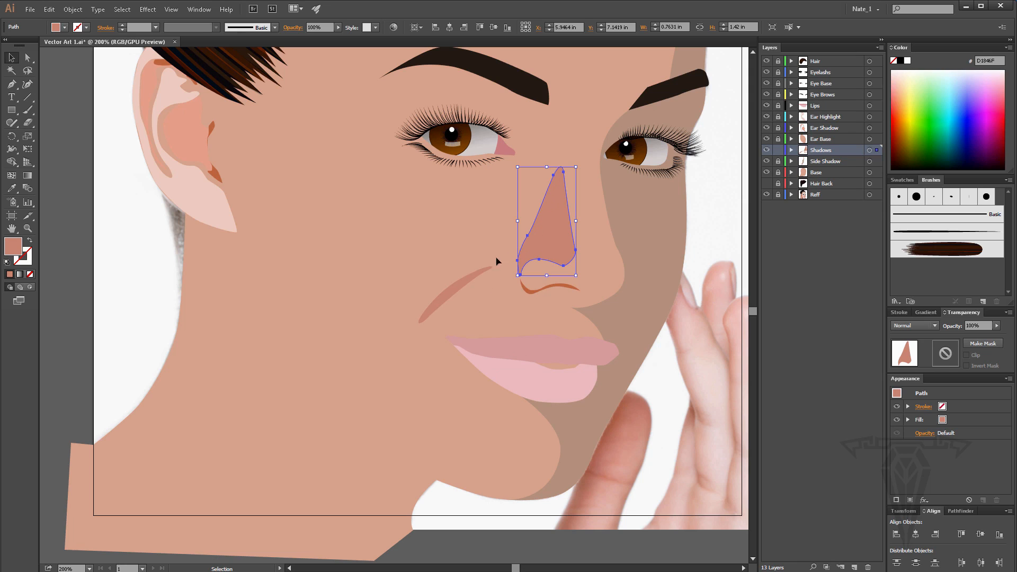
{"action": "left_click", "coordinate": [28, 228]}
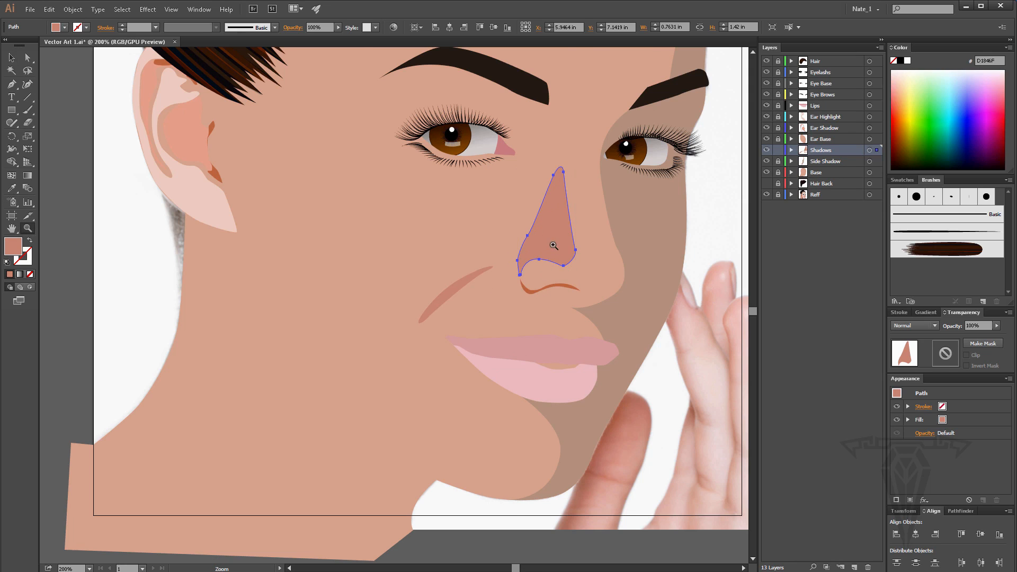
{"action": "left_click", "coordinate": [554, 245]}
{"action": "left_click", "coordinate": [28, 57]}
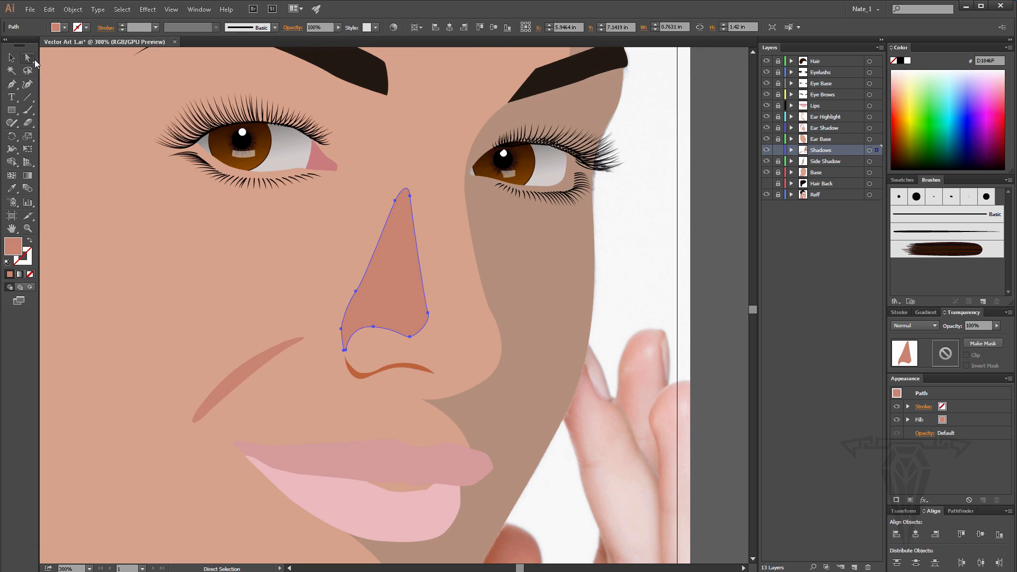
{"action": "left_click_drag", "start_coordinate": [366, 292], "coordinate": [376, 270]}
{"action": "left_click_drag", "start_coordinate": [366, 294], "coordinate": [375, 290]}
{"action": "mouse_move", "coordinate": [342, 331]}
{"action": "left_mouse_down"}
{"action": "mouse_move", "coordinate": [353, 317]}
{"action": "mouse_move", "coordinate": [339, 342]}
{"action": "mouse_move", "coordinate": [355, 323]}
{"action": "left_mouse_up"}
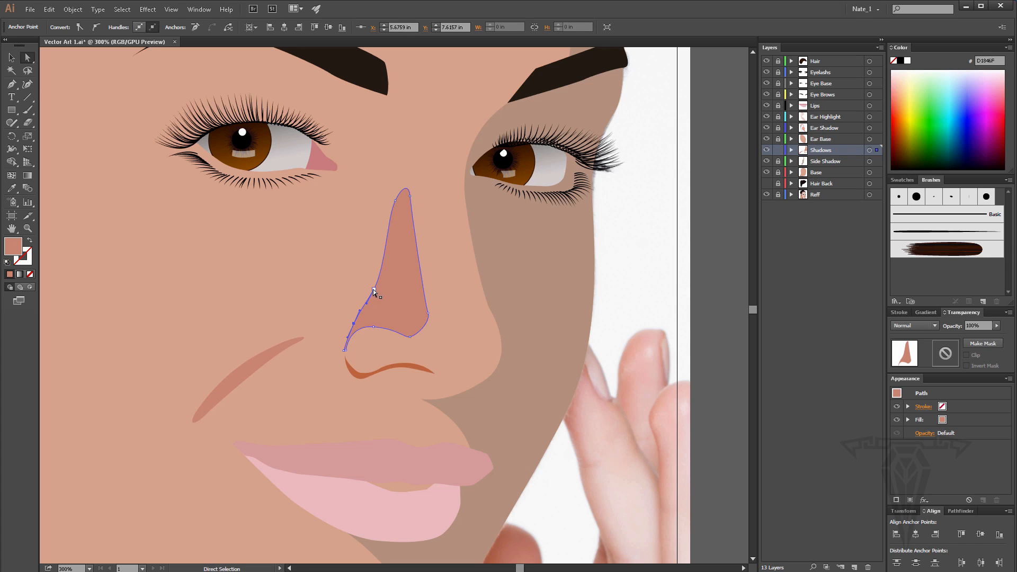
Lower the middle anchor point on the nose shadow's cheek-side edge and adjust the upper direction handle to slim the bridge section.
{"action": "left_click_drag", "start_coordinate": [374, 289], "coordinate": [375, 298]}
{"action": "scroll", "coordinate": [396, 233], "scroll_direction": "up", "scroll_amount": 2}
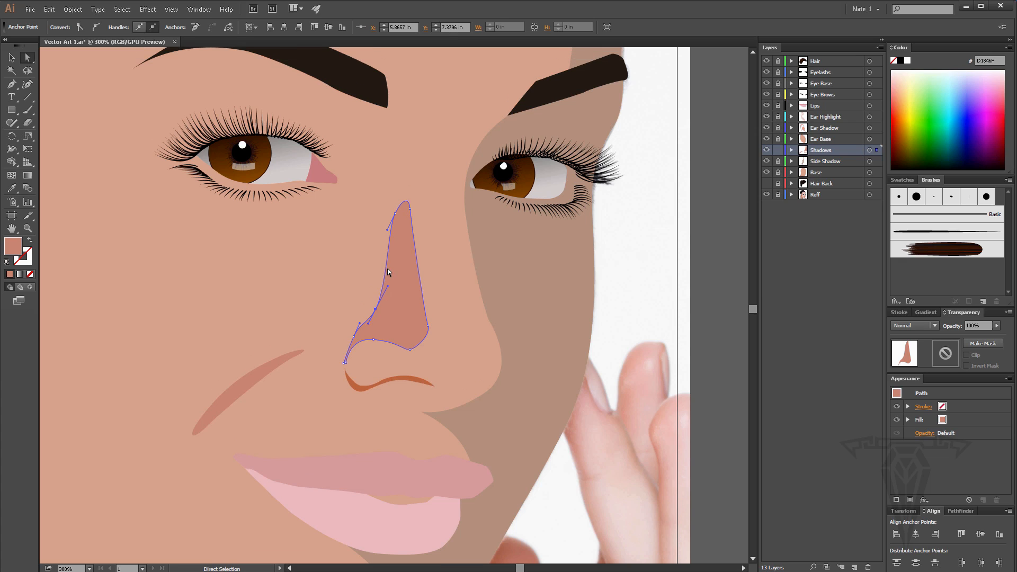
{"action": "left_click_drag", "start_coordinate": [388, 245], "coordinate": [392, 250]}
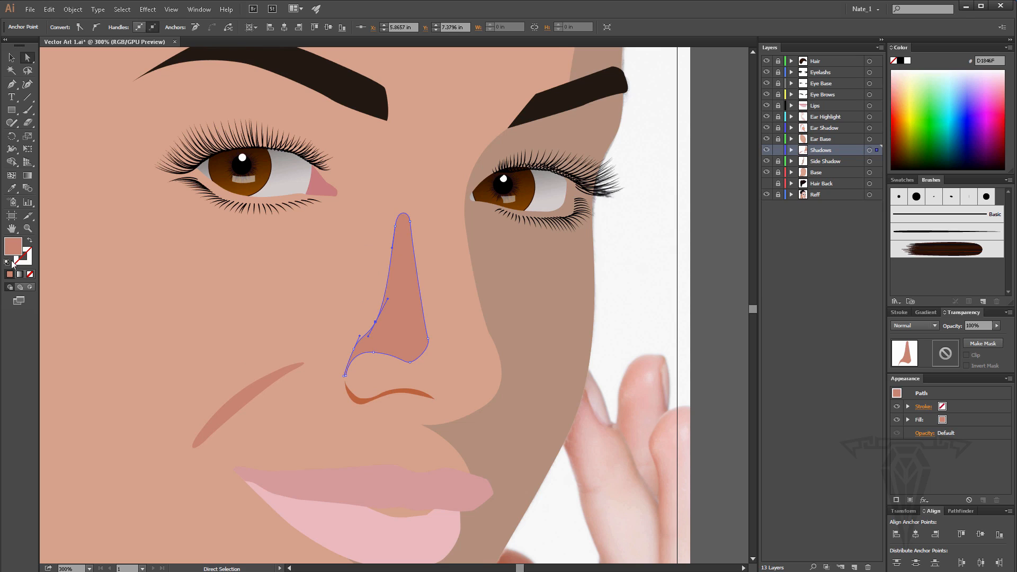
Deselect the nose shadow and review the facial shadows against the whole portrait.
{"action": "left_click", "coordinate": [28, 228]}
{"action": "double_click", "coordinate": [28, 229]}
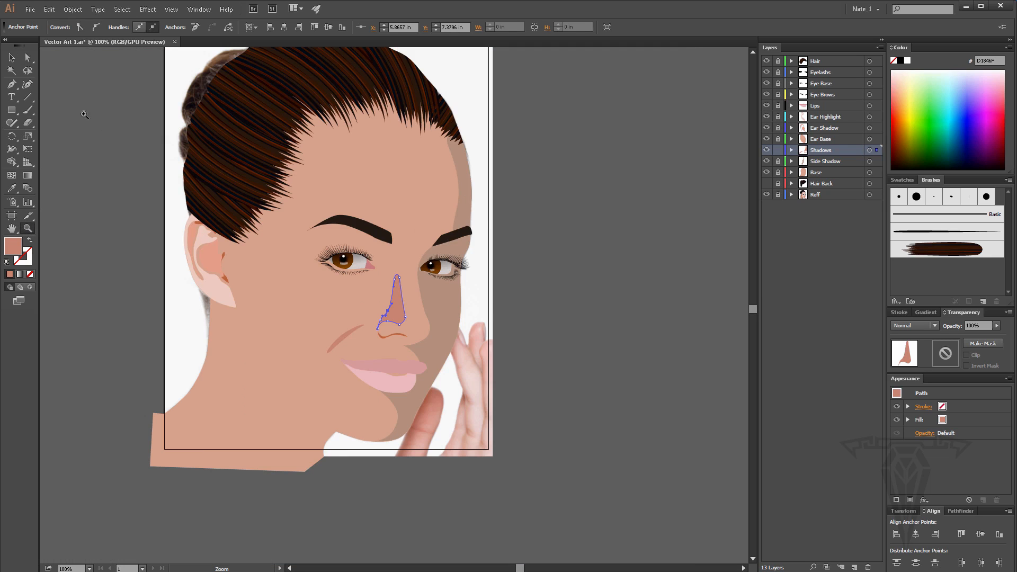
{"action": "left_click", "coordinate": [11, 59]}
{"action": "left_click", "coordinate": [663, 278]}
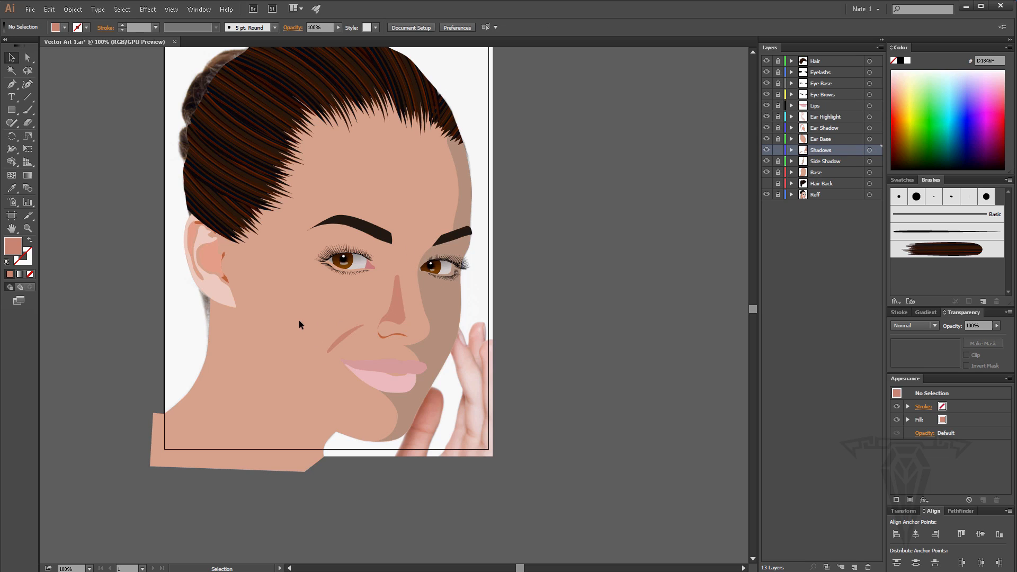
{"action": "scroll", "coordinate": [299, 320], "scroll_direction": "down", "scroll_amount": 2}
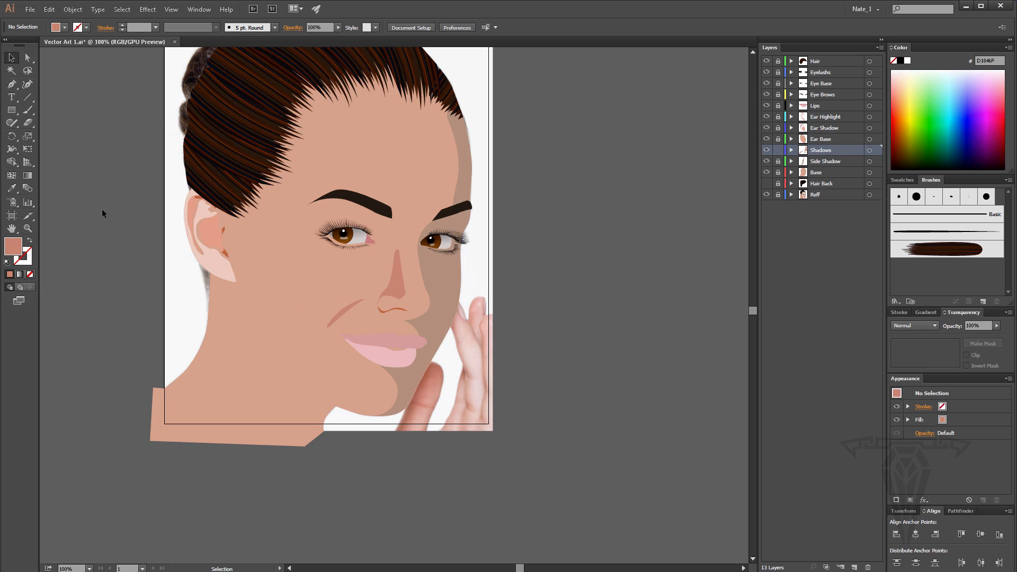
{"action": "left_click", "coordinate": [28, 229]}
{"action": "left_click", "coordinate": [340, 275]}
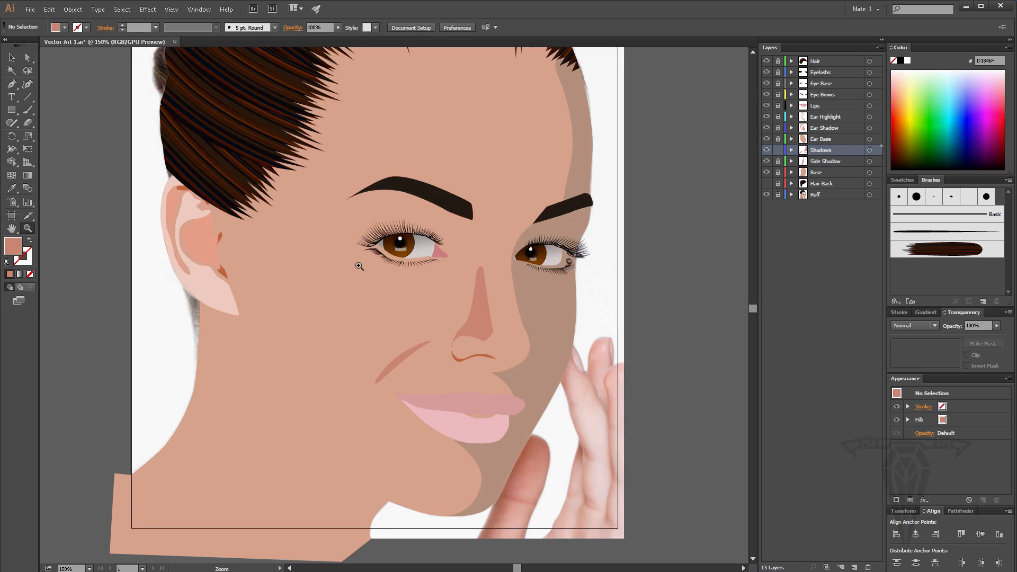
{"action": "left_click", "coordinate": [509, 305]}
{"action": "left_click_drag", "start_coordinate": [257, 282], "coordinate": [422, 281]}
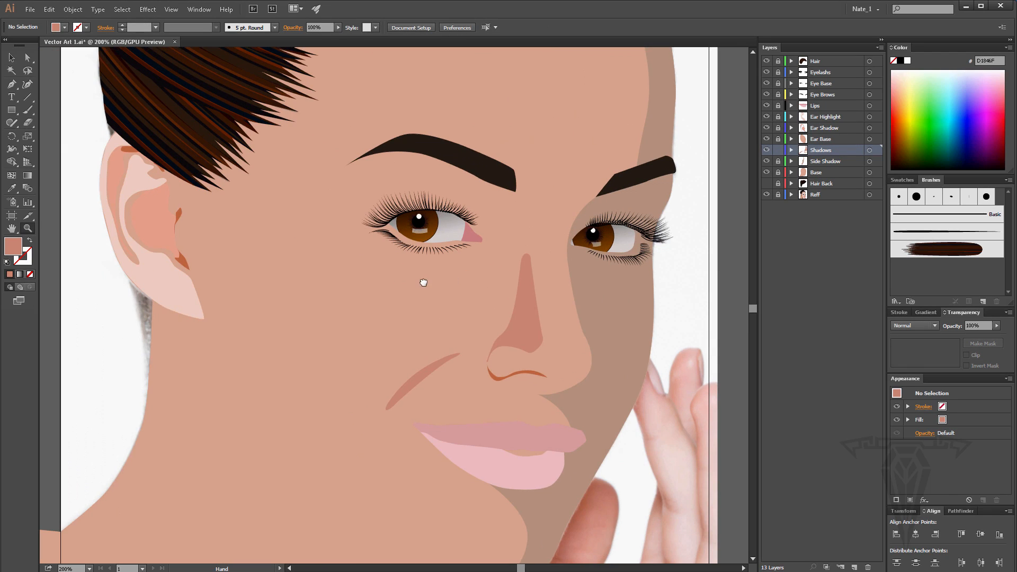
Hide the Base layer and examine the reference photo around the forehead, eyes and cheek for further shadow areas.
{"action": "left_click", "coordinate": [766, 172]}
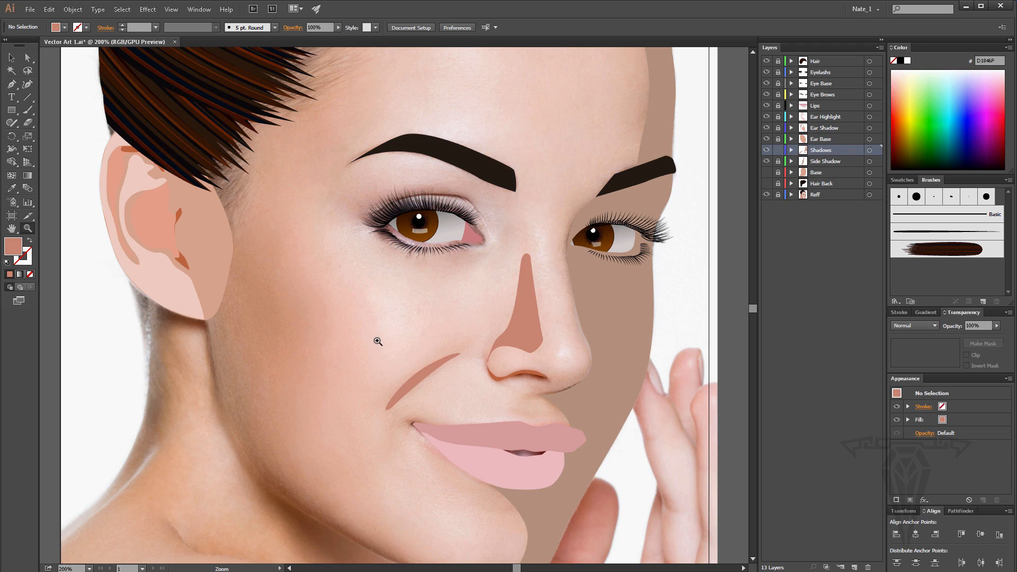
{"action": "scroll", "coordinate": [353, 337], "scroll_direction": "up", "scroll_amount": 3}
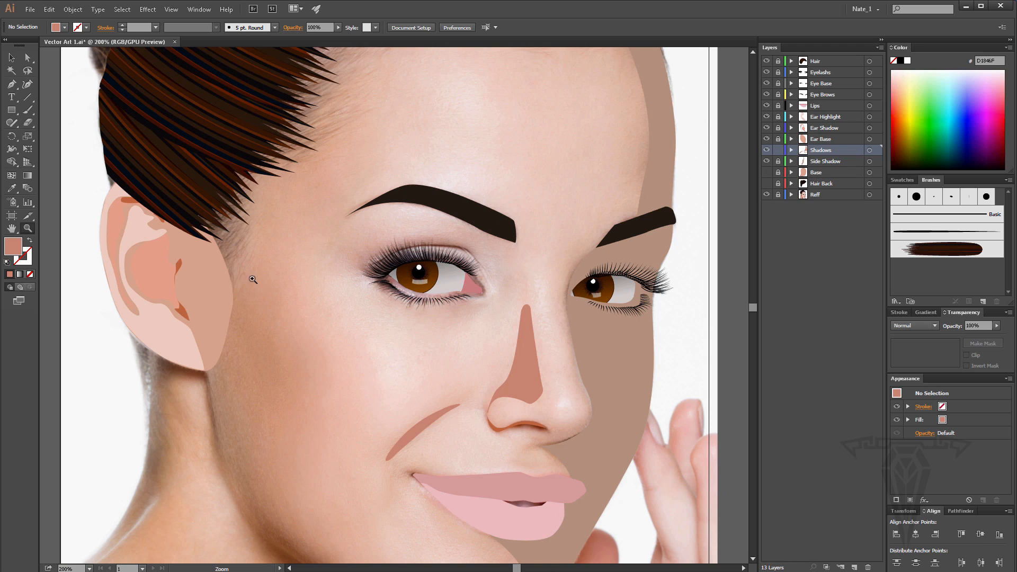
{"action": "scroll", "coordinate": [336, 170], "scroll_direction": "up", "scroll_amount": 2}
{"action": "scroll", "coordinate": [302, 339], "scroll_direction": "down", "scroll_amount": 3}
{"action": "scroll", "coordinate": [389, 329], "scroll_direction": "up", "scroll_amount": 1}
{"action": "scroll", "coordinate": [412, 369], "scroll_direction": "up", "scroll_amount": 2}
{"action": "scroll", "coordinate": [411, 369], "scroll_direction": "down", "scroll_amount": 3}
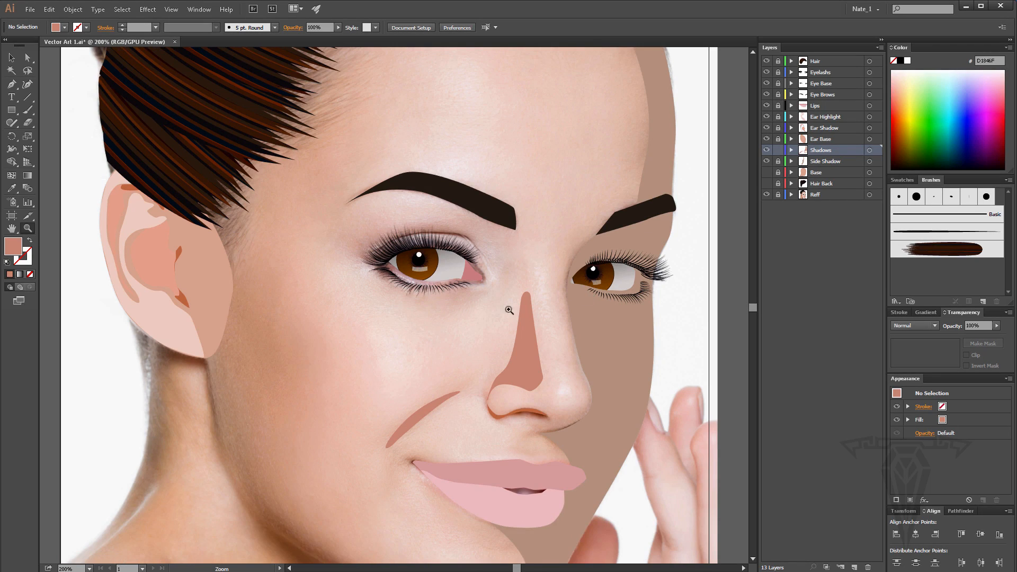
{"action": "scroll", "coordinate": [449, 323], "scroll_direction": "up", "scroll_amount": 2}
{"action": "scroll", "coordinate": [466, 313], "scroll_direction": "down", "scroll_amount": 2}
Trace a thin, closed eyelid shadow with the Pen tool along the crease above the eye on the ear side, without a fill.
{"action": "left_click", "coordinate": [11, 84]}
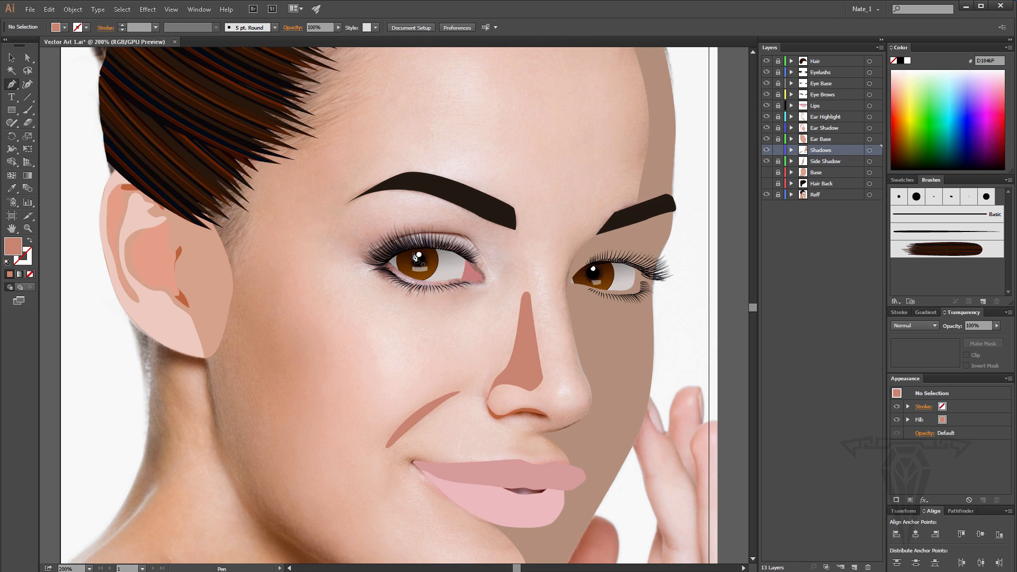
{"action": "left_click", "coordinate": [384, 263]}
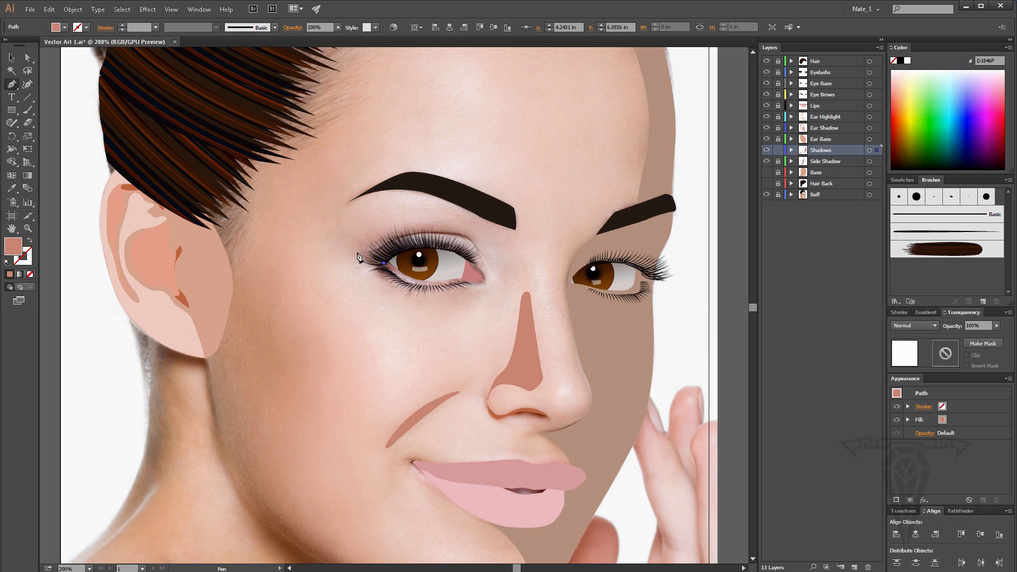
{"action": "left_click_drag", "start_coordinate": [357, 252], "coordinate": [477, 250]}
{"action": "key", "text": "ctrl+z"}
{"action": "left_click", "coordinate": [357, 253]}
{"action": "left_click", "coordinate": [30, 274]}
{"action": "key", "text": "ctrl+z"}
{"action": "left_click", "coordinate": [470, 239]}
{"action": "left_click_drag", "start_coordinate": [414, 233], "coordinate": [391, 239]}
{"action": "left_click", "coordinate": [384, 264]}
Restore the eyelid shadow's solid D1846F fill, show the Base layer and check the result on the face.
{"action": "left_click", "coordinate": [9, 275]}
{"action": "left_click", "coordinate": [766, 172]}
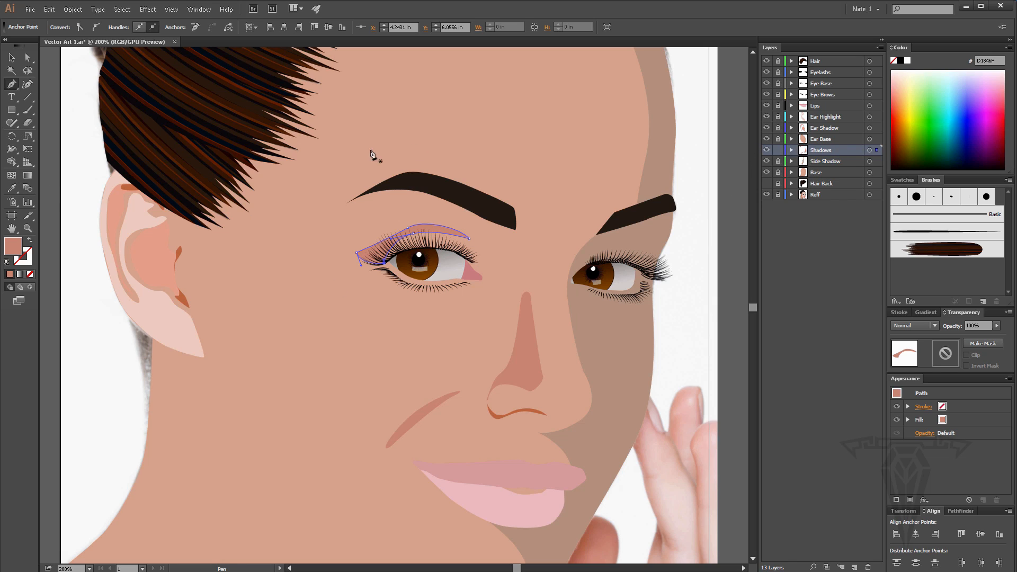
{"action": "scroll", "coordinate": [499, 184], "scroll_direction": "down", "scroll_amount": 3}
{"action": "scroll", "coordinate": [499, 184], "scroll_direction": "down", "scroll_amount": 2}
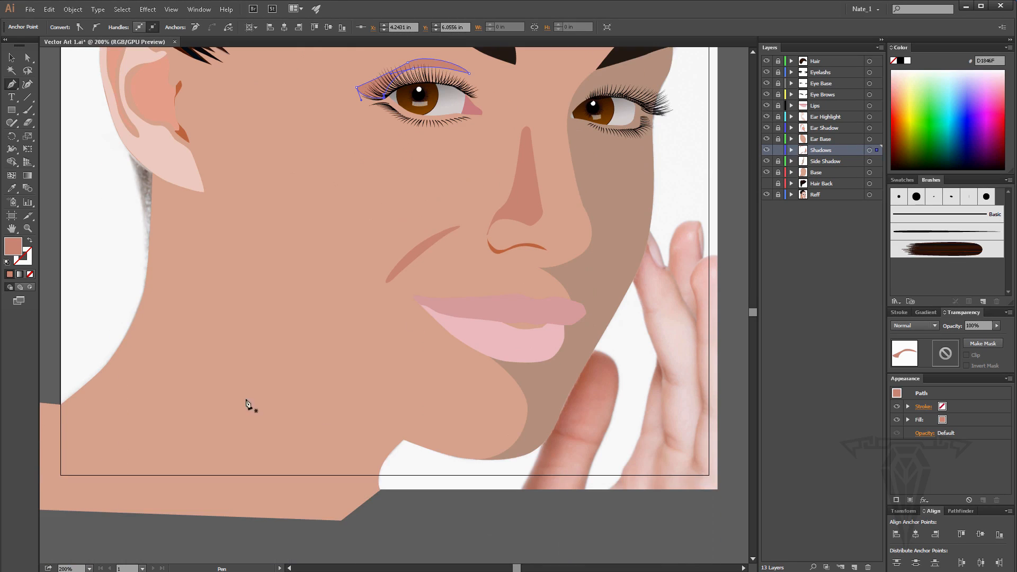
{"action": "scroll", "coordinate": [308, 412], "scroll_direction": "up", "scroll_amount": 1}
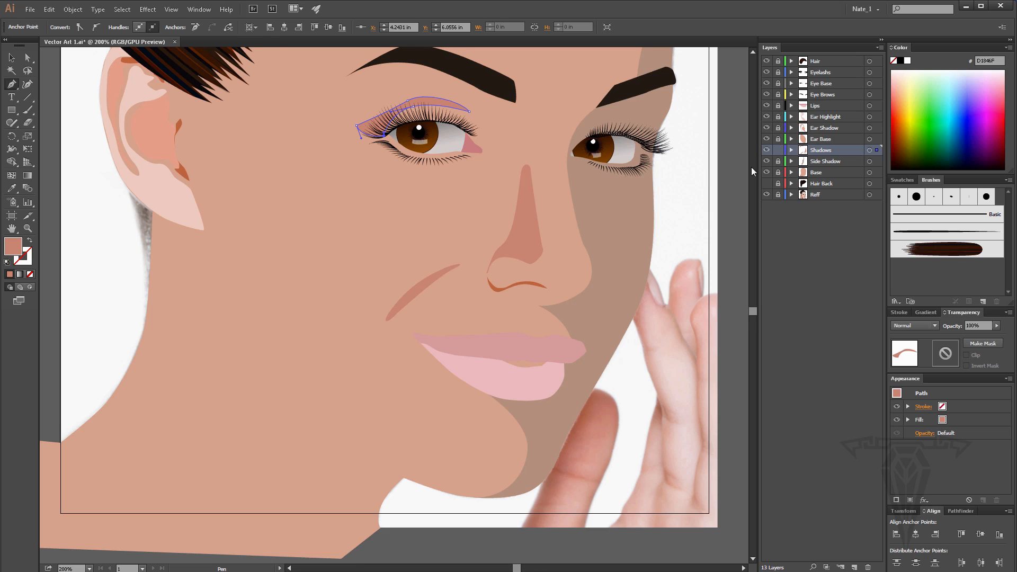
{"action": "scroll", "coordinate": [751, 167], "scroll_direction": "up", "scroll_amount": 1}
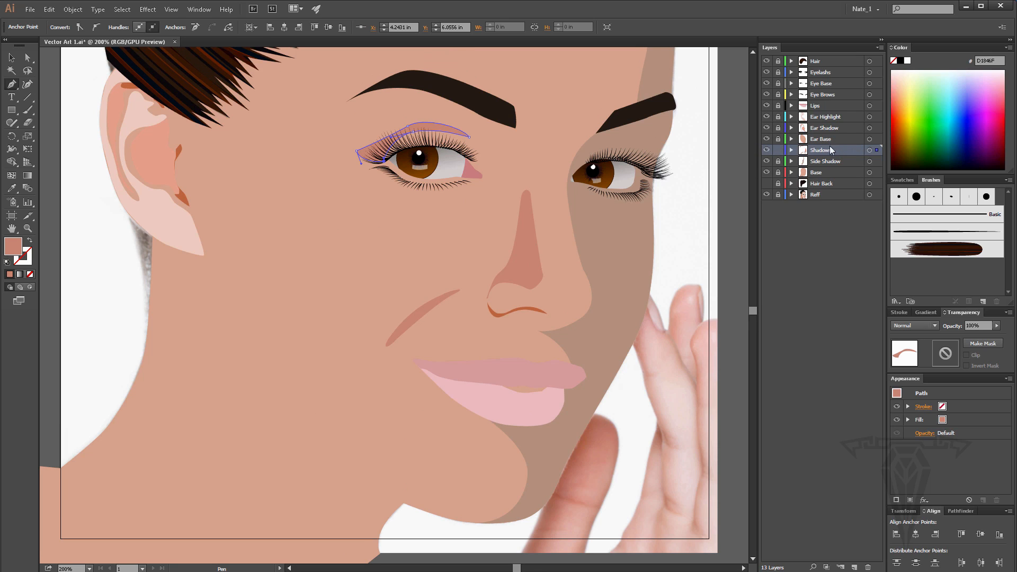
Add a new layer named Highlights directly above the Shadows layer and lock the Shadows layer.
{"action": "left_click", "coordinate": [818, 137]}
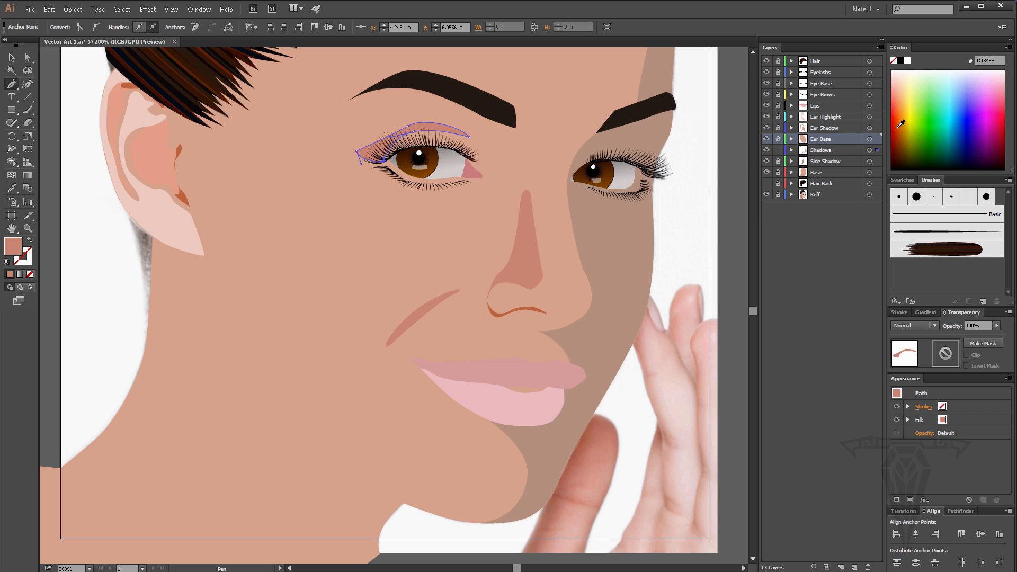
{"action": "left_click", "coordinate": [820, 151]}
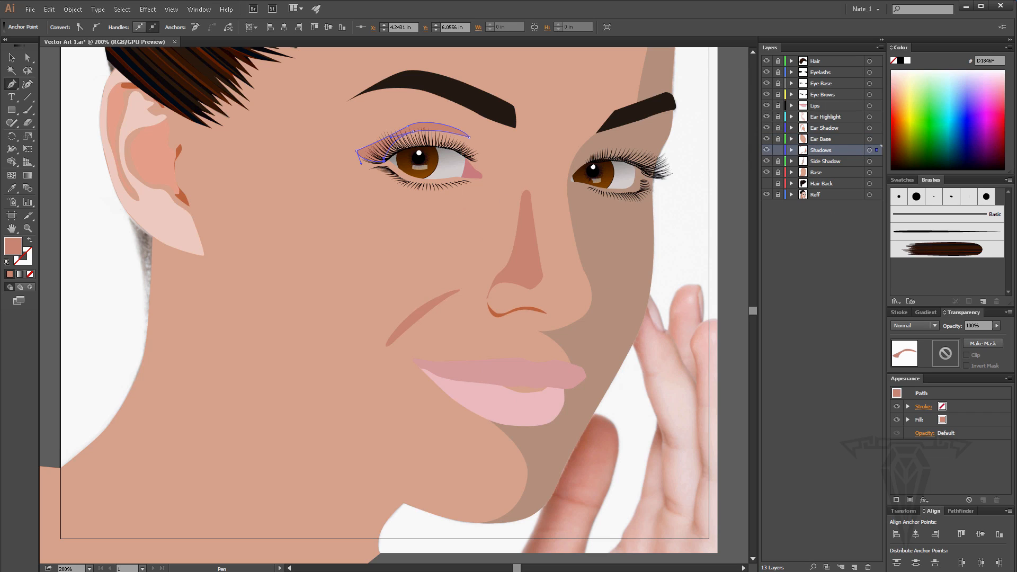
{"action": "left_click", "coordinate": [854, 567]}
{"action": "double_click", "coordinate": [821, 150]}
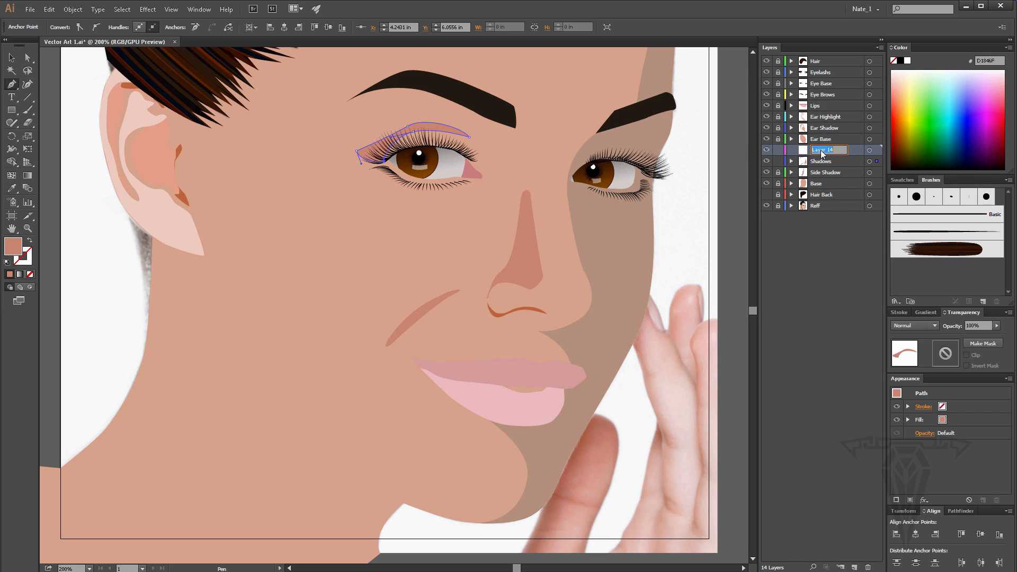
{"action": "type", "text": "Highlights"}
{"action": "key", "text": "Return"}
{"action": "left_click", "coordinate": [778, 161]}
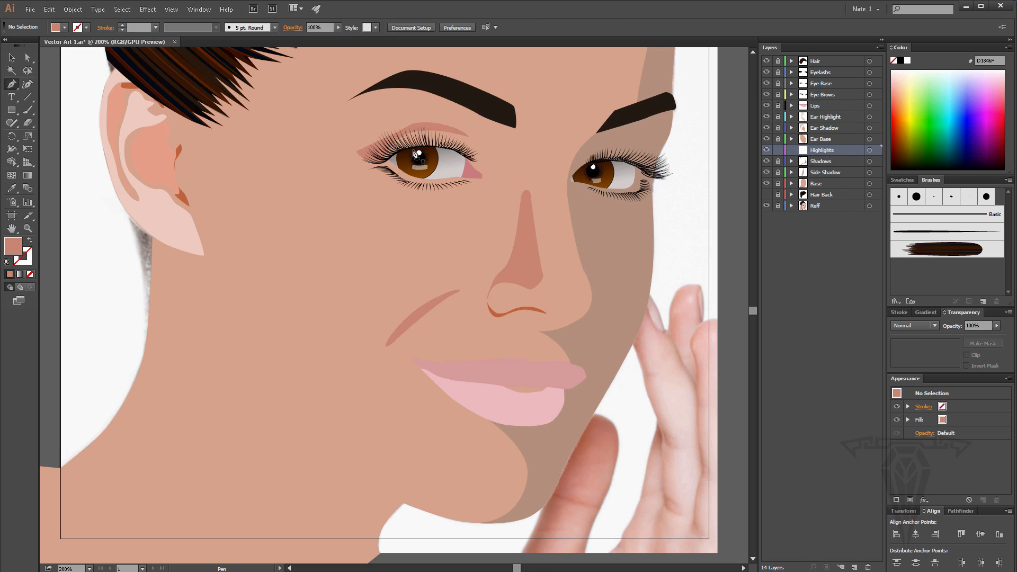
Hide the Base layer to reveal the reference photo and save the document.
{"action": "scroll", "coordinate": [438, 164], "scroll_direction": "up", "scroll_amount": 2}
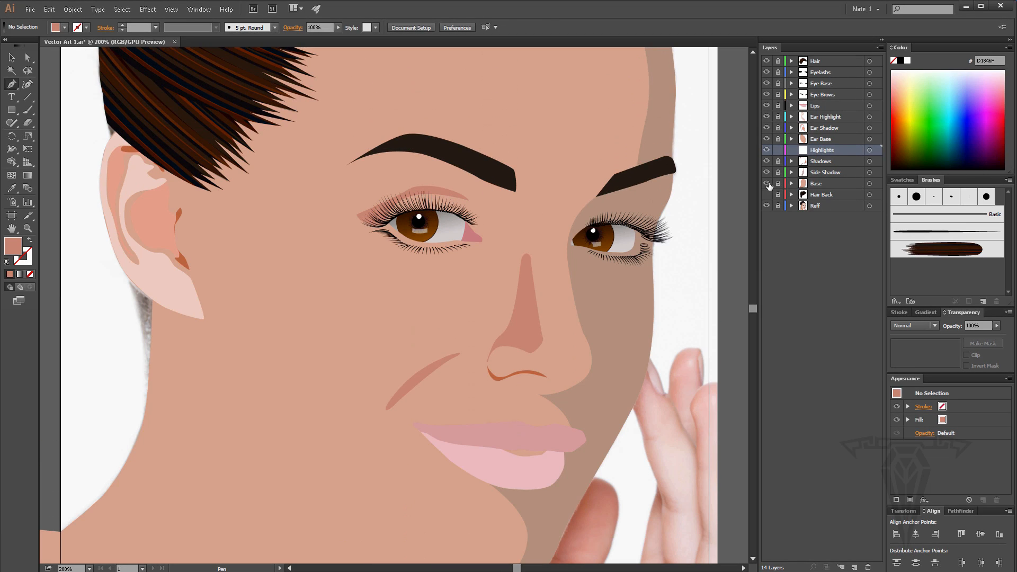
{"action": "left_click", "coordinate": [766, 183]}
{"action": "left_click", "coordinate": [30, 9]}
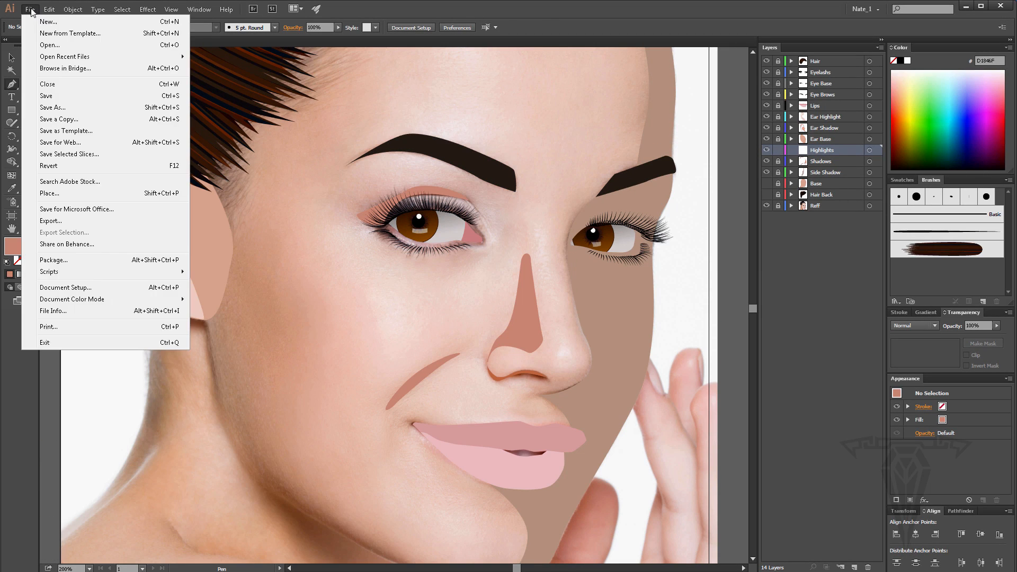
{"action": "left_click", "coordinate": [48, 96]}
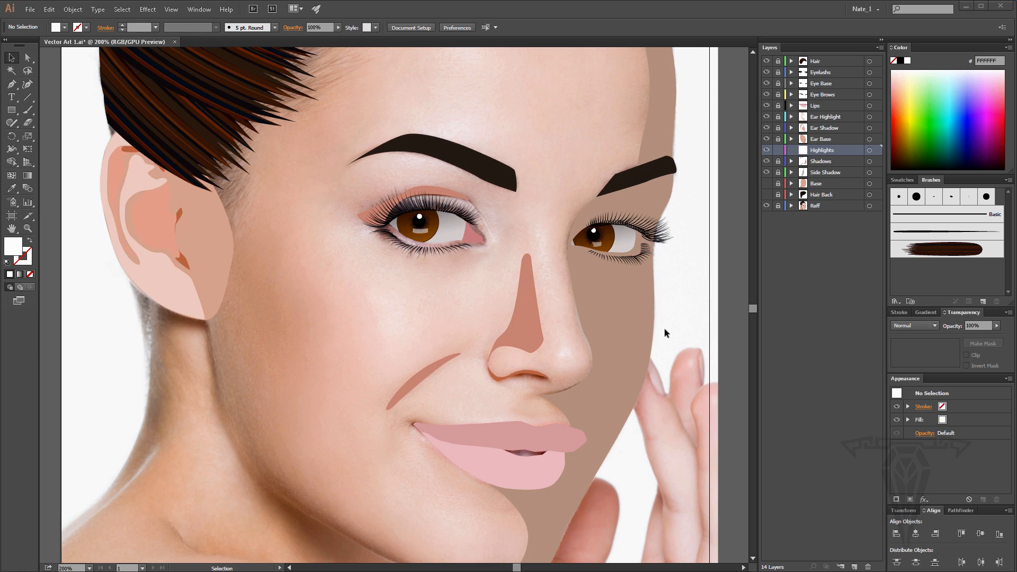
Sample the pale highlight colour F4E1DC from the nose tip in the reference photo as the fill and close in on the nose.
{"action": "left_click", "coordinate": [11, 188]}
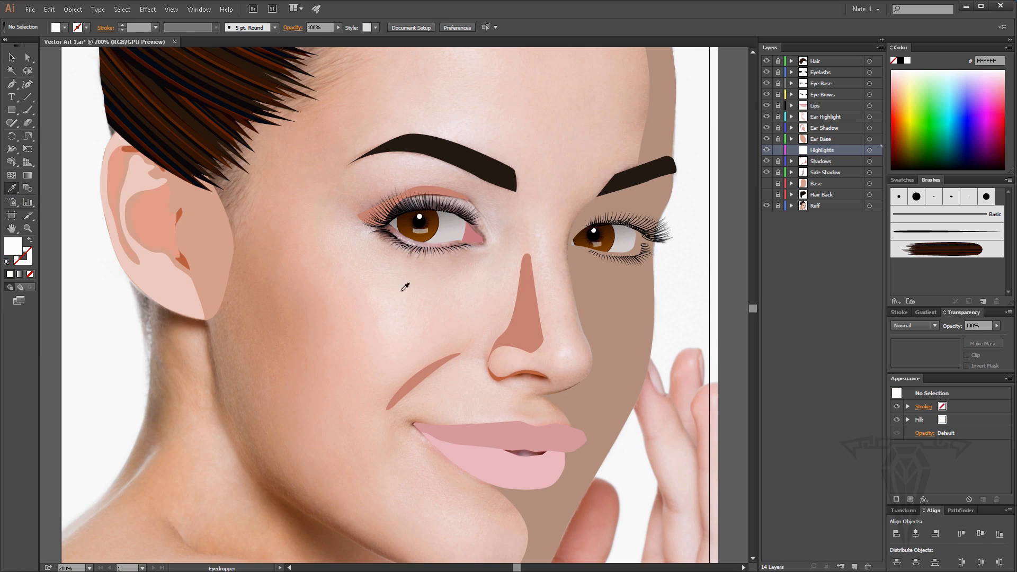
{"action": "left_click", "coordinate": [567, 351]}
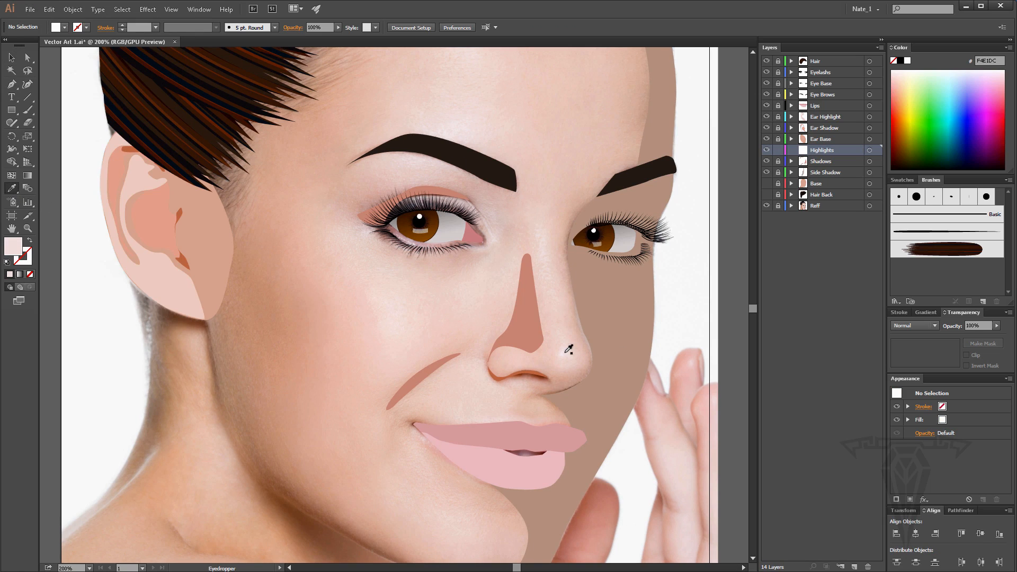
{"action": "left_click", "coordinate": [28, 228]}
{"action": "left_click", "coordinate": [562, 350]}
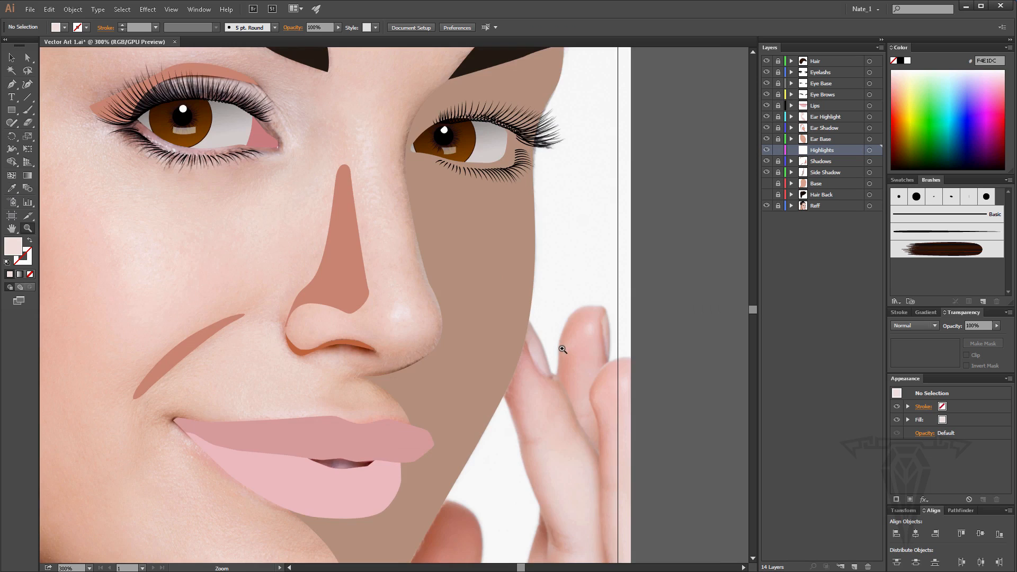
{"action": "left_click", "coordinate": [387, 296]}
{"action": "left_click", "coordinate": [400, 309]}
{"action": "left_click_drag", "start_coordinate": [399, 284], "coordinate": [481, 418]}
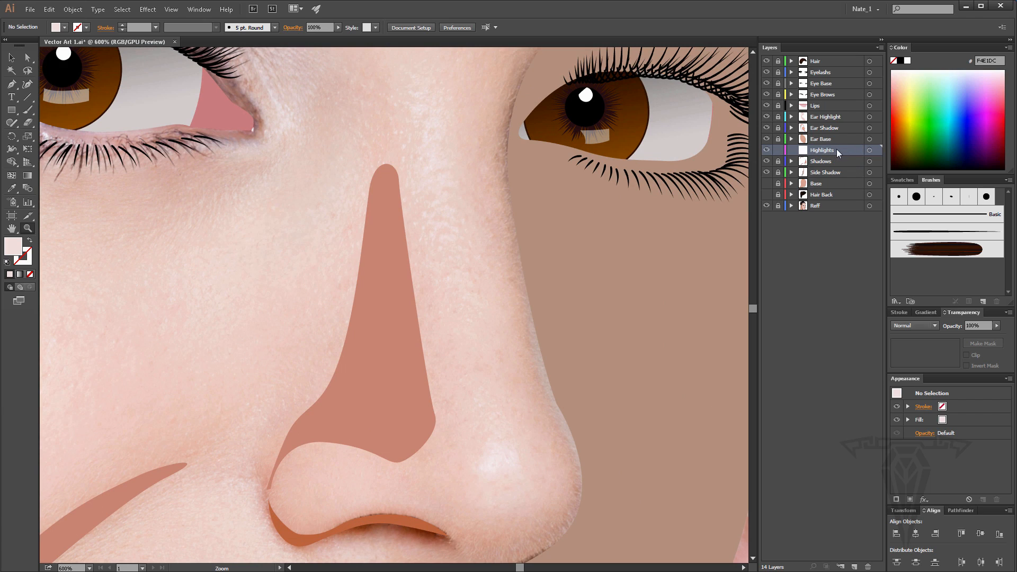
Draw a closed crescent highlight about 0.19 by 0.14 in over the bright spot on the nose tip with the Curvature tool.
{"action": "left_click", "coordinate": [27, 84]}
{"action": "left_click", "coordinate": [492, 442]}
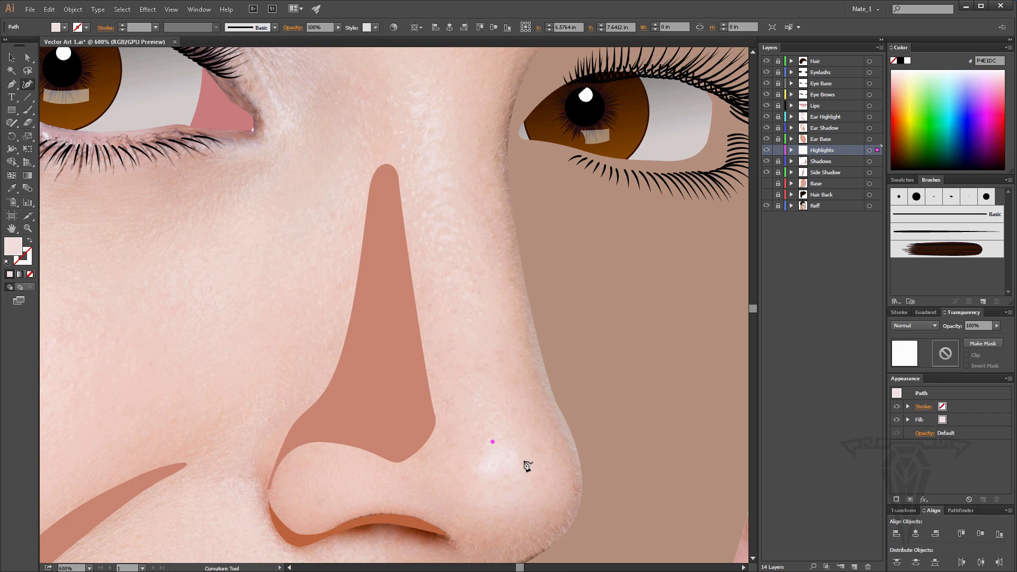
{"action": "left_click", "coordinate": [519, 457]}
{"action": "left_click", "coordinate": [520, 465]}
{"action": "left_click", "coordinate": [499, 465]}
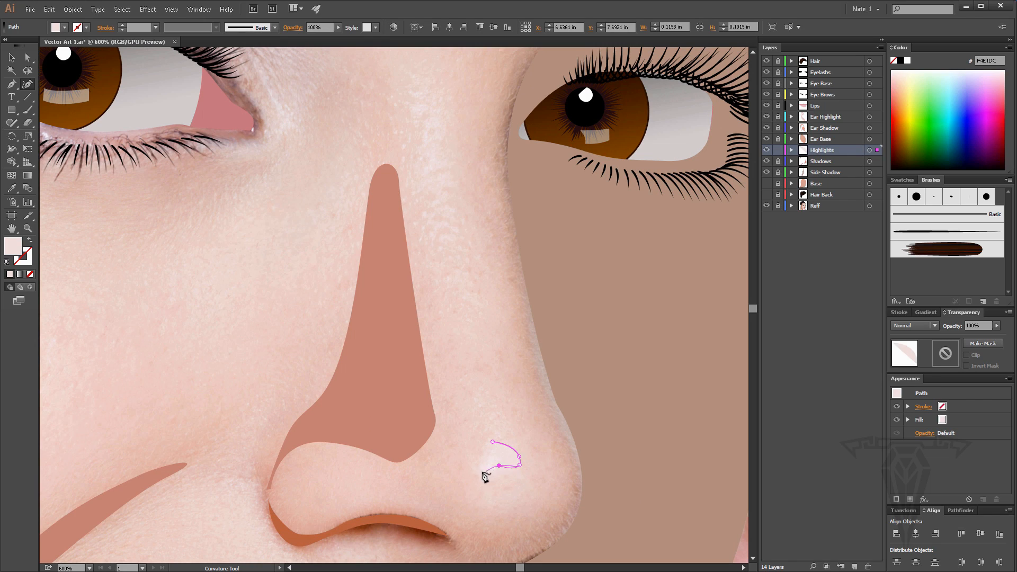
{"action": "left_click", "coordinate": [481, 471]}
{"action": "left_click", "coordinate": [478, 456]}
{"action": "left_click", "coordinate": [492, 442]}
Trace a narrow closed highlight about 0.28 by 0.91 in down the nose bridge, starting wide between the eyes and tapering downward.
{"action": "scroll", "coordinate": [536, 425], "scroll_direction": "up", "scroll_amount": 1}
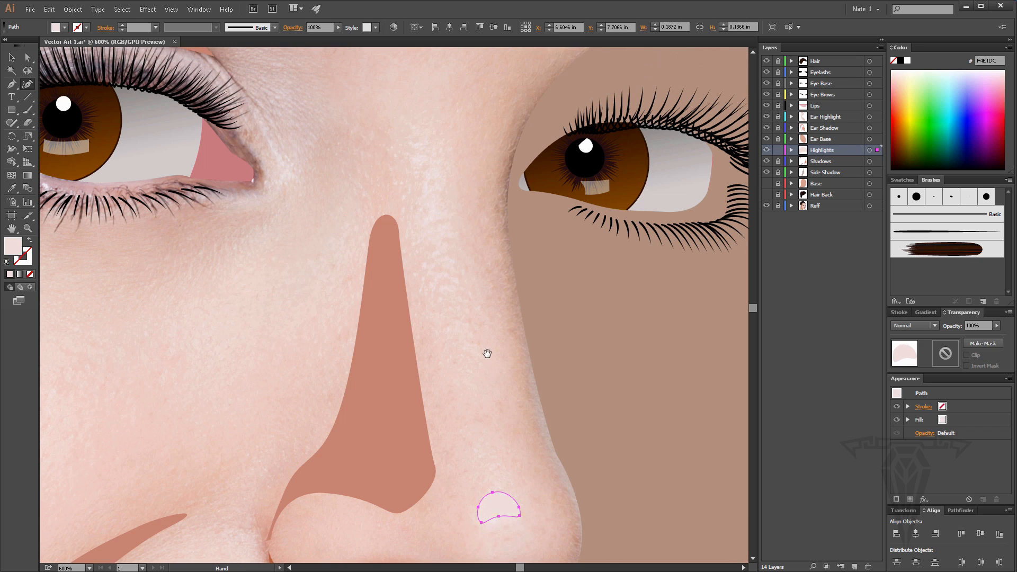
{"action": "left_click_drag", "start_coordinate": [487, 354], "coordinate": [528, 487]}
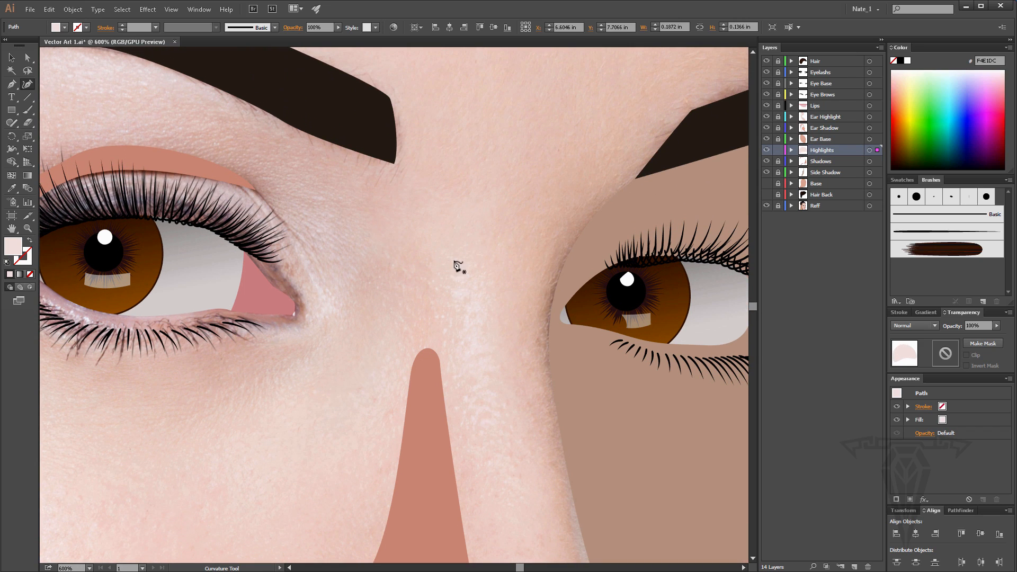
{"action": "scroll", "coordinate": [458, 268], "scroll_direction": "down", "scroll_amount": 2}
{"action": "left_click", "coordinate": [439, 214]}
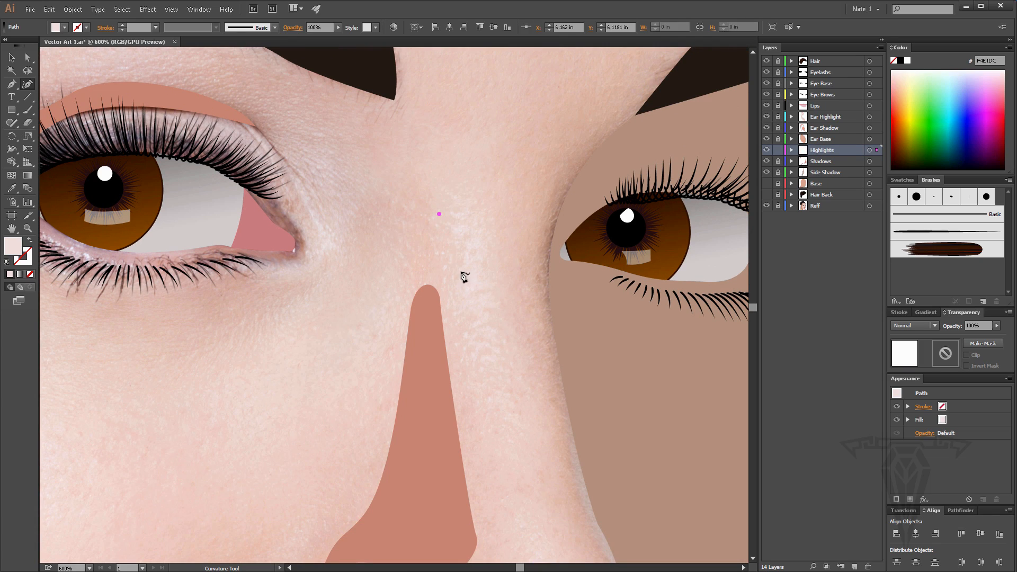
{"action": "left_click", "coordinate": [461, 267]}
{"action": "left_click", "coordinate": [464, 289]}
{"action": "left_click", "coordinate": [478, 398]}
{"action": "left_click", "coordinate": [490, 416]}
{"action": "left_click", "coordinate": [501, 393]}
{"action": "left_click", "coordinate": [481, 291]}
{"action": "left_click", "coordinate": [483, 209]}
{"action": "left_click", "coordinate": [459, 214]}
{"action": "left_click", "coordinate": [439, 214]}
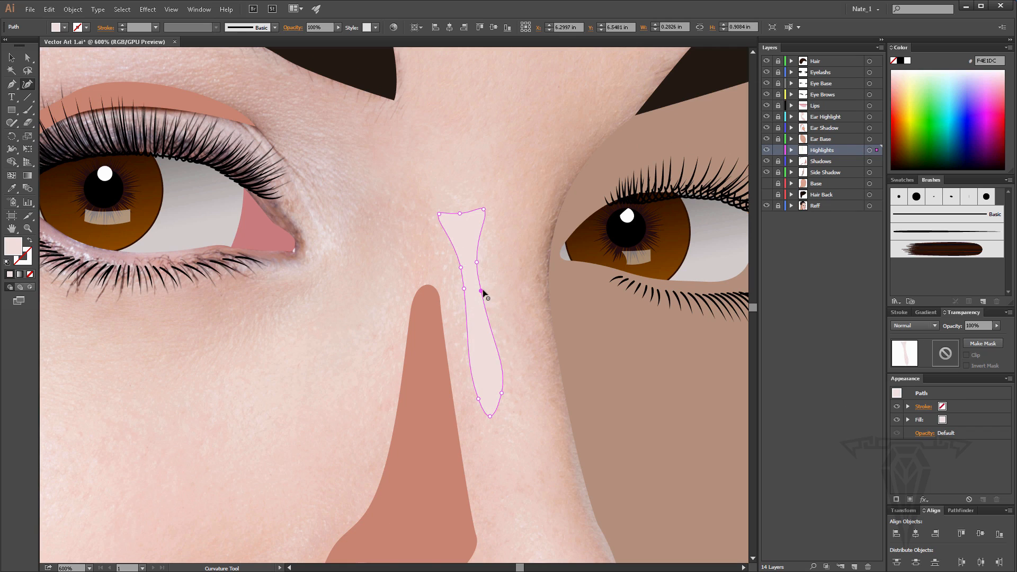
Refine the nose bridge highlight by shifting its side and lower points into an even strip with a rounded lower end.
{"action": "left_click_drag", "start_coordinate": [488, 290], "coordinate": [481, 262]}
{"action": "left_click_drag", "start_coordinate": [501, 393], "coordinate": [501, 412]}
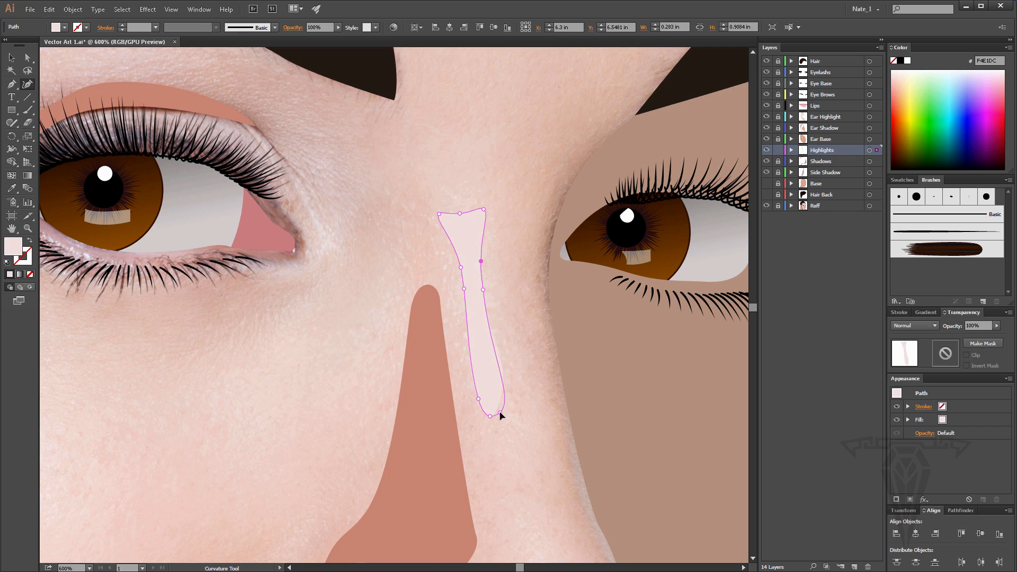
{"action": "left_click_drag", "start_coordinate": [504, 372], "coordinate": [498, 372]}
{"action": "left_click_drag", "start_coordinate": [478, 398], "coordinate": [481, 396]}
Start a forehead highlight at the arch of the left eyebrow and trace its outer edge up the forehead.
{"action": "scroll", "coordinate": [500, 305], "scroll_direction": "up", "scroll_amount": 1}
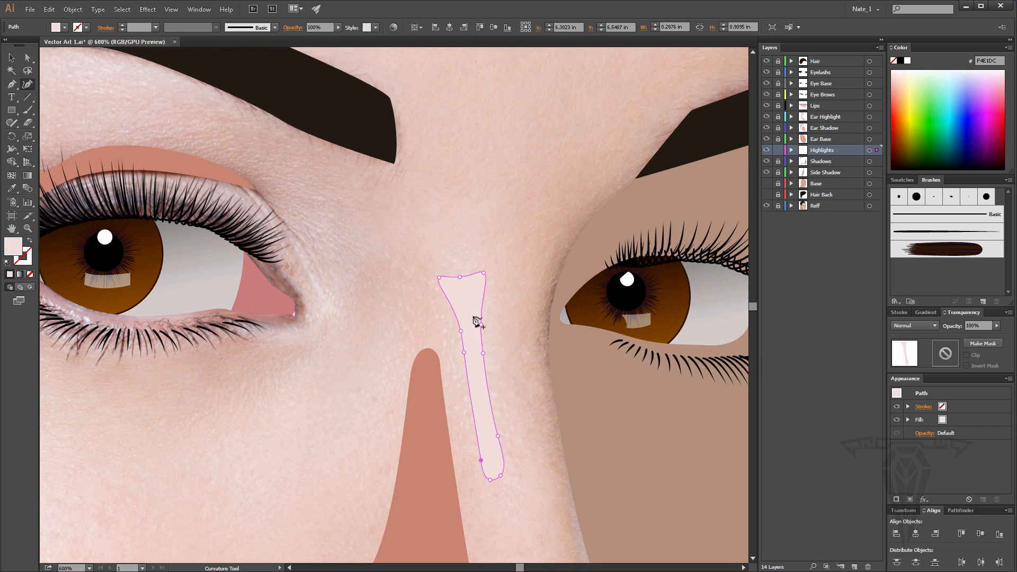
{"action": "left_click", "coordinate": [28, 229]}
{"action": "left_click", "coordinate": [345, 257], "text": "alt"}
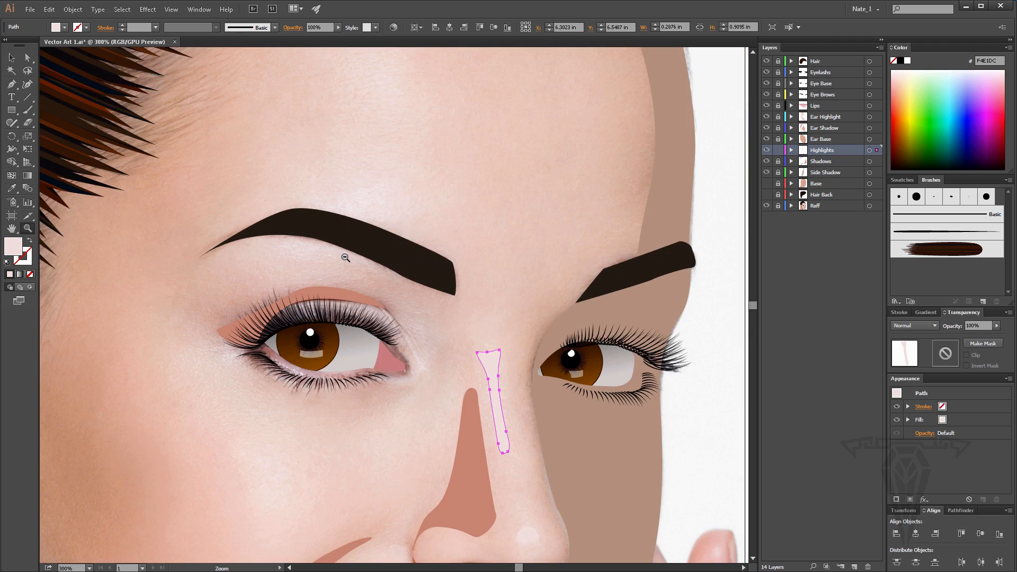
{"action": "left_click", "coordinate": [344, 258], "text": "alt"}
{"action": "left_click_drag", "start_coordinate": [445, 274], "coordinate": [453, 308]}
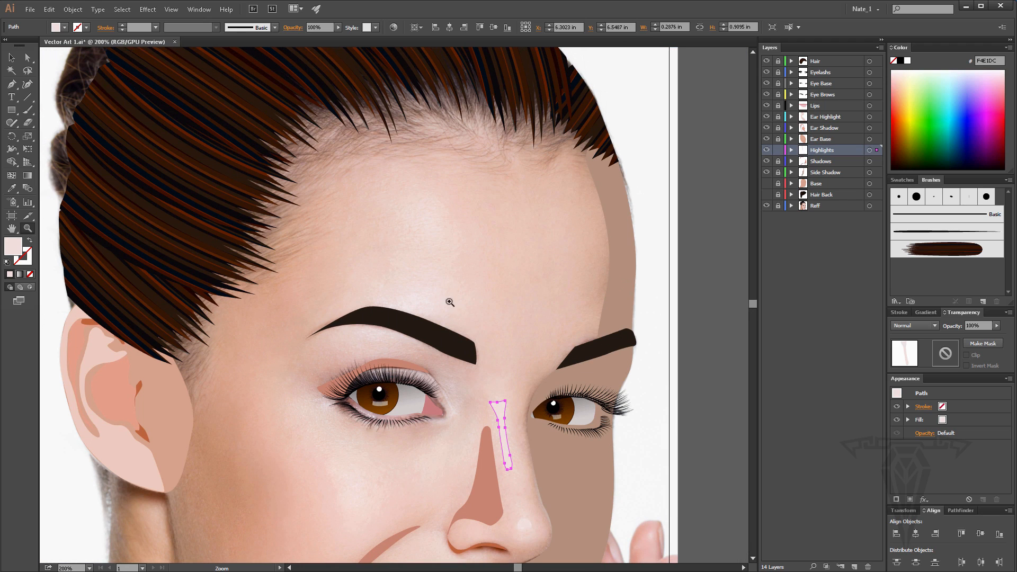
{"action": "left_click", "coordinate": [12, 83]}
{"action": "left_click", "coordinate": [28, 84]}
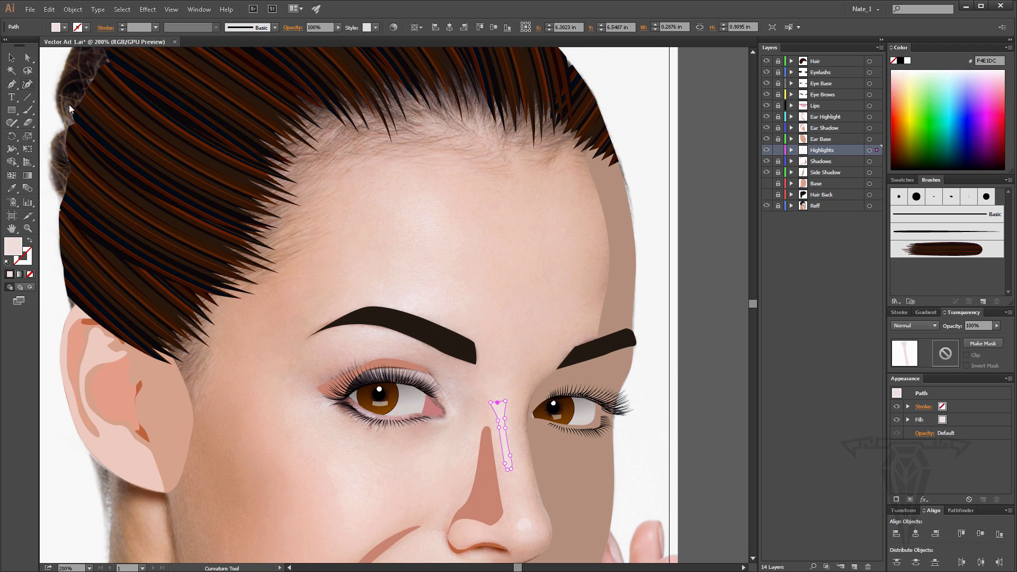
{"action": "left_click", "coordinate": [365, 311]}
{"action": "left_click", "coordinate": [402, 281]}
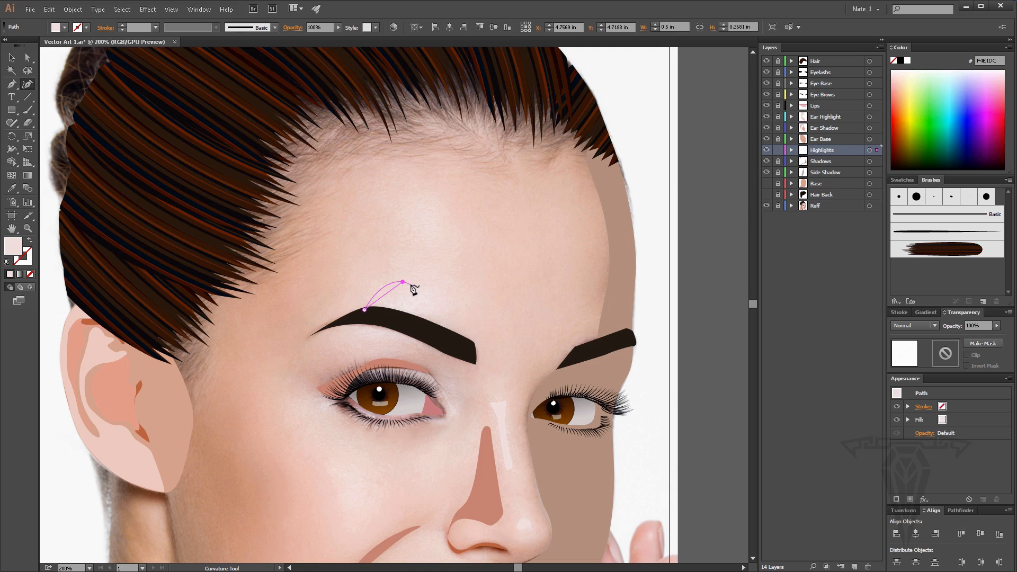
{"action": "left_click", "coordinate": [415, 277]}
{"action": "left_click", "coordinate": [402, 219]}
{"action": "left_click", "coordinate": [393, 210]}
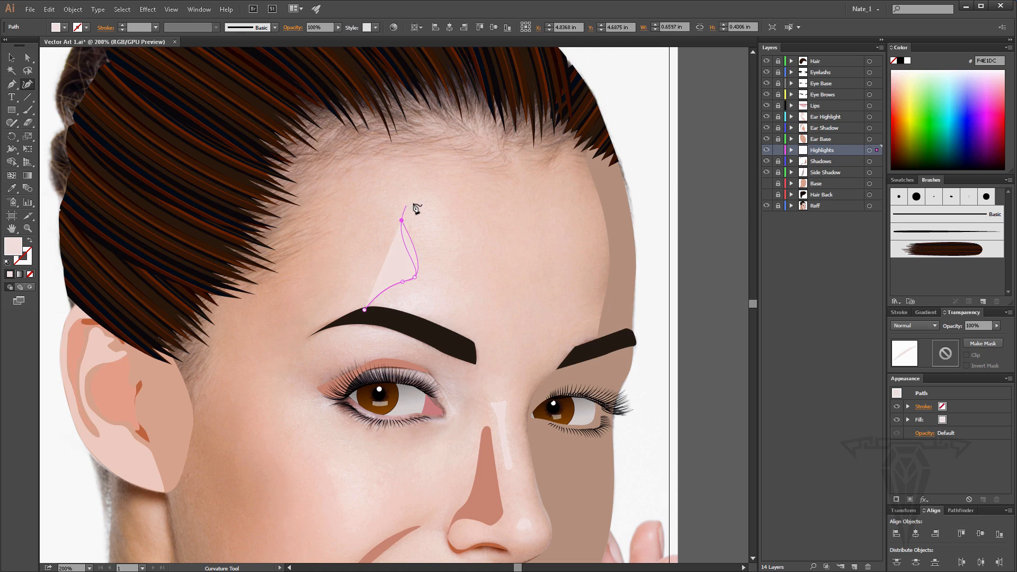
Continue the forehead highlight across its upper end and down to the inner brow, closing it beneath the eyebrow at about 1.3 by 1.9 in.
{"action": "left_click", "coordinate": [430, 204]}
{"action": "left_click", "coordinate": [458, 285]}
{"action": "left_click", "coordinate": [460, 306]}
{"action": "left_click", "coordinate": [461, 343]}
{"action": "left_click", "coordinate": [446, 335]}
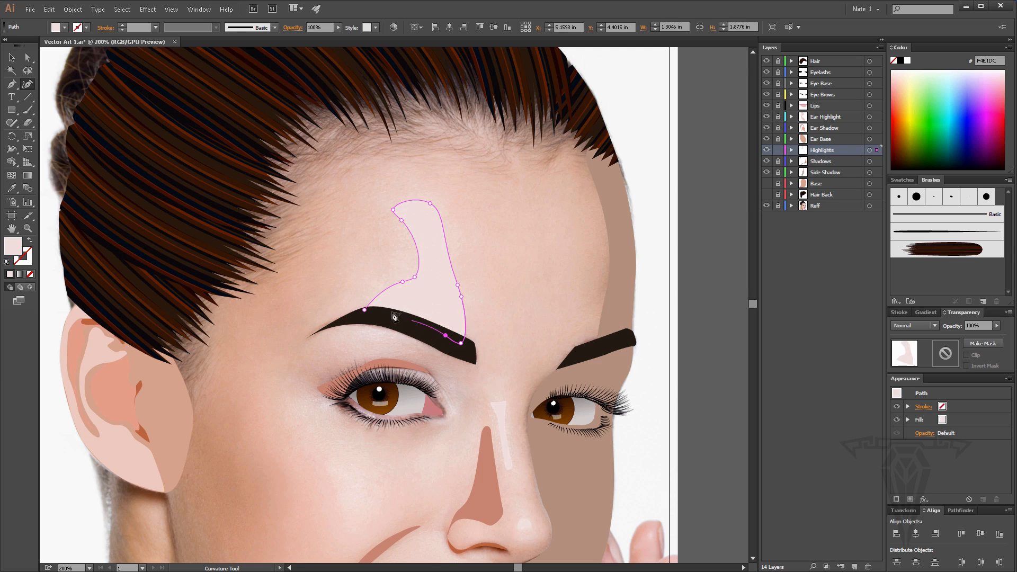
{"action": "left_click", "coordinate": [377, 312]}
{"action": "left_click", "coordinate": [364, 310]}
Smooth the forehead highlight by adjusting the curve points above the brow and along its inner edge.
{"action": "left_click_drag", "start_coordinate": [458, 285], "coordinate": [419, 275]}
{"action": "mouse_move", "coordinate": [403, 282]}
{"action": "left_mouse_down"}
{"action": "mouse_move", "coordinate": [386, 293]}
{"action": "mouse_move", "coordinate": [414, 277]}
{"action": "left_mouse_up"}
{"action": "scroll", "coordinate": [424, 271], "scroll_direction": "down", "scroll_amount": 1}
{"action": "left_click_drag", "start_coordinate": [455, 246], "coordinate": [459, 243]}
{"action": "left_click_drag", "start_coordinate": [460, 280], "coordinate": [465, 279]}
{"action": "left_click_drag", "start_coordinate": [460, 242], "coordinate": [461, 238]}
Draw a closed highlight on the left cheek from beside the outer eye corner down toward the smile line.
{"action": "scroll", "coordinate": [454, 250], "scroll_direction": "down", "scroll_amount": 2}
{"action": "scroll", "coordinate": [452, 253], "scroll_direction": "down", "scroll_amount": 3}
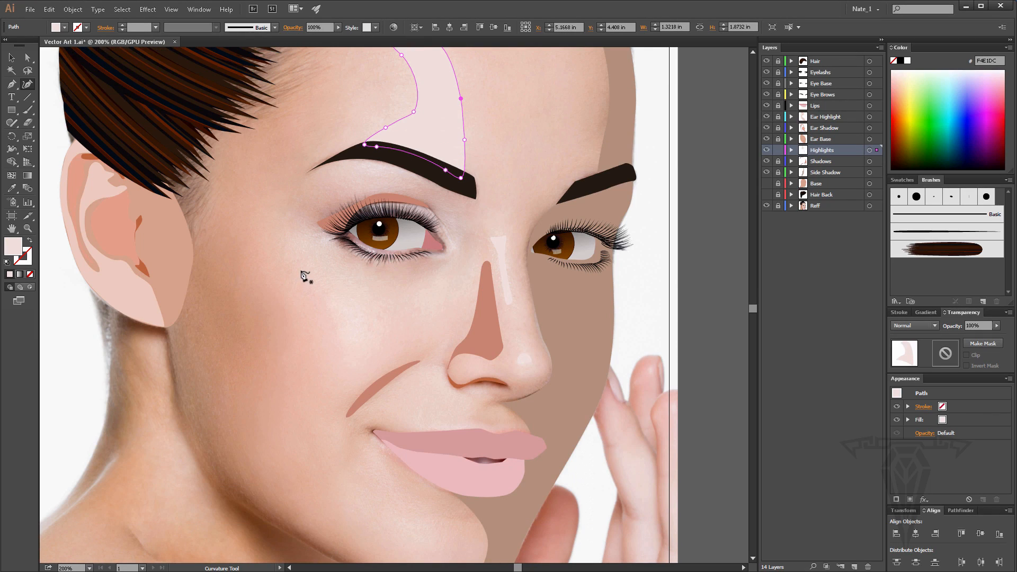
{"action": "left_click", "coordinate": [299, 262]}
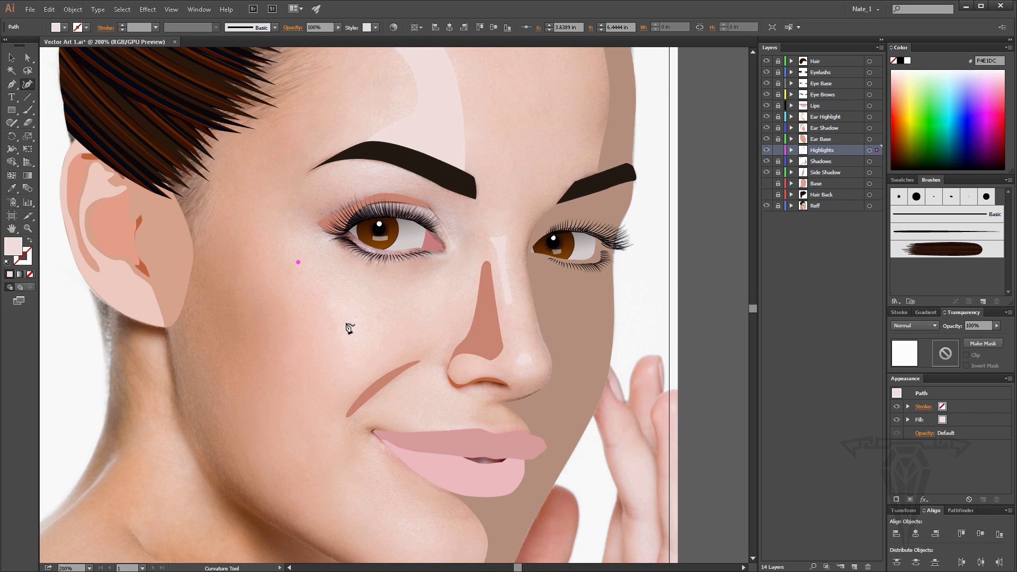
{"action": "left_click", "coordinate": [338, 318]}
{"action": "left_click", "coordinate": [341, 333]}
{"action": "left_click", "coordinate": [335, 376]}
{"action": "left_click", "coordinate": [398, 344]}
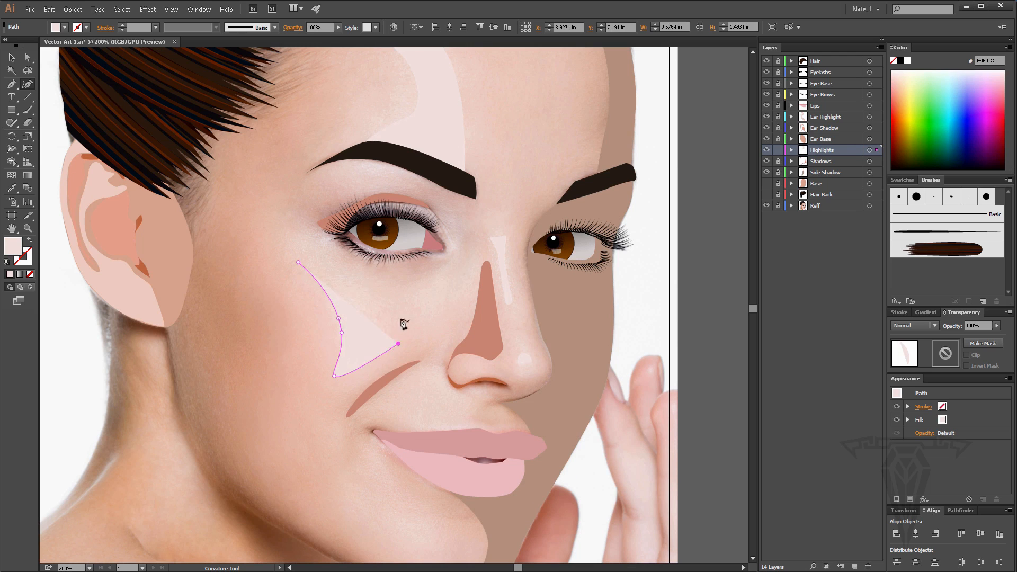
{"action": "left_click", "coordinate": [392, 307]}
{"action": "left_click", "coordinate": [299, 262]}
Reshape the cheek highlight to about 1.37 by 1.52 in by adjusting its curved points on both sides.
{"action": "left_click_drag", "start_coordinate": [379, 365], "coordinate": [402, 341]}
{"action": "left_click_drag", "start_coordinate": [392, 307], "coordinate": [370, 293]}
{"action": "left_click_drag", "start_coordinate": [338, 319], "coordinate": [335, 314]}
{"action": "mouse_move", "coordinate": [342, 332]}
{"action": "left_mouse_down"}
{"action": "mouse_move", "coordinate": [375, 357]}
{"action": "mouse_move", "coordinate": [341, 341]}
{"action": "left_mouse_up"}
Deselect the cheek highlight, lock the Highlights layer, and activate and unlock the Shadows layer.
{"action": "key", "text": "space"}
{"action": "mouse_move", "coordinate": [378, 313]}
{"action": "left_mouse_down"}
{"action": "mouse_move", "coordinate": [379, 339]}
{"action": "mouse_move", "coordinate": [434, 248]}
{"action": "mouse_move", "coordinate": [392, 313]}
{"action": "left_mouse_up"}
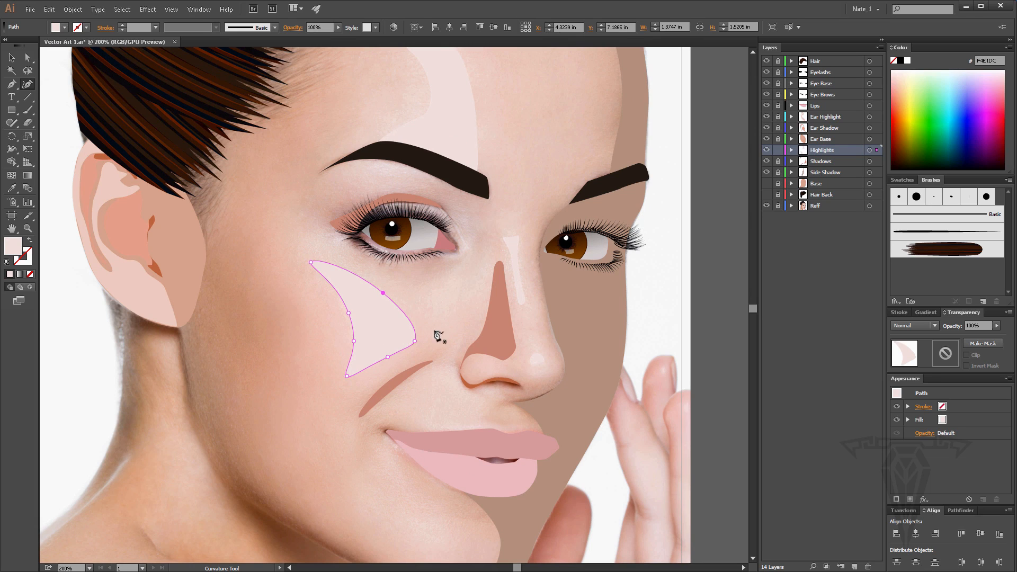
{"action": "key", "text": "space"}
{"action": "left_click_drag", "start_coordinate": [427, 338], "coordinate": [460, 246]}
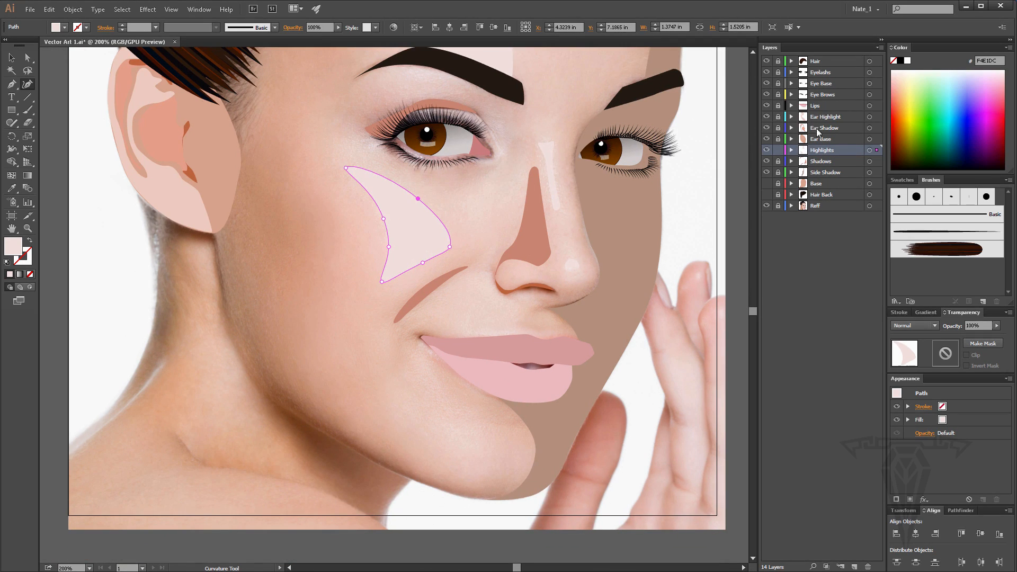
{"action": "key", "text": "ctrl+shift+a"}
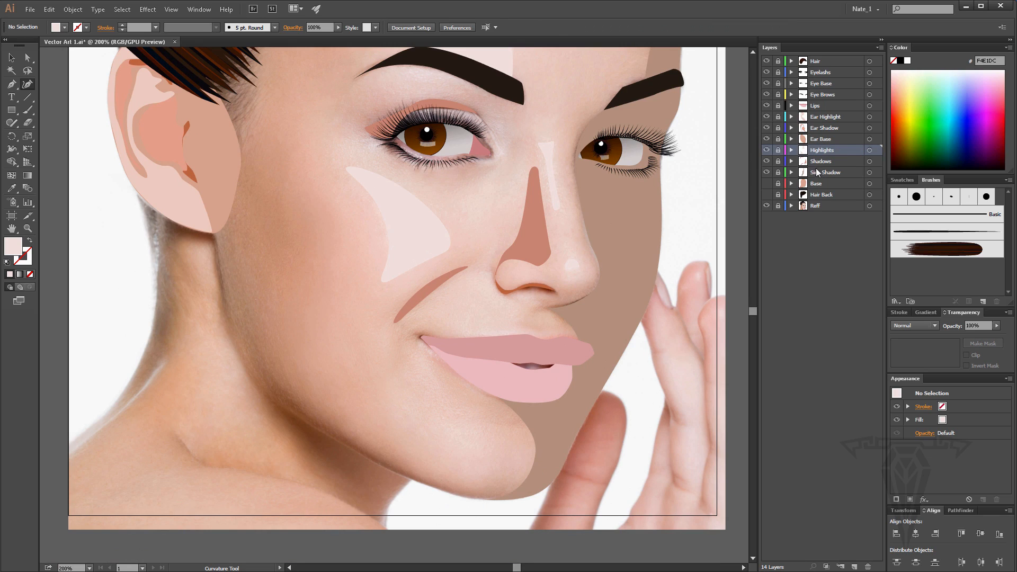
{"action": "left_click", "coordinate": [820, 162]}
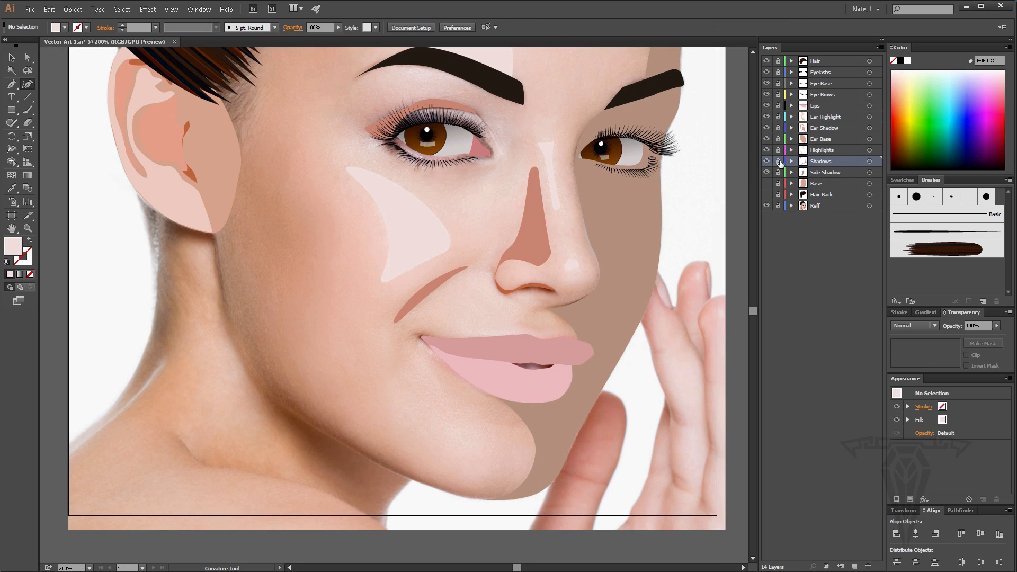
{"action": "left_click", "coordinate": [778, 162]}
Begin a jaw shadow outline from the chin along the lower jawline and set its fill to None.
{"action": "left_click_drag", "start_coordinate": [318, 363], "coordinate": [349, 324]}
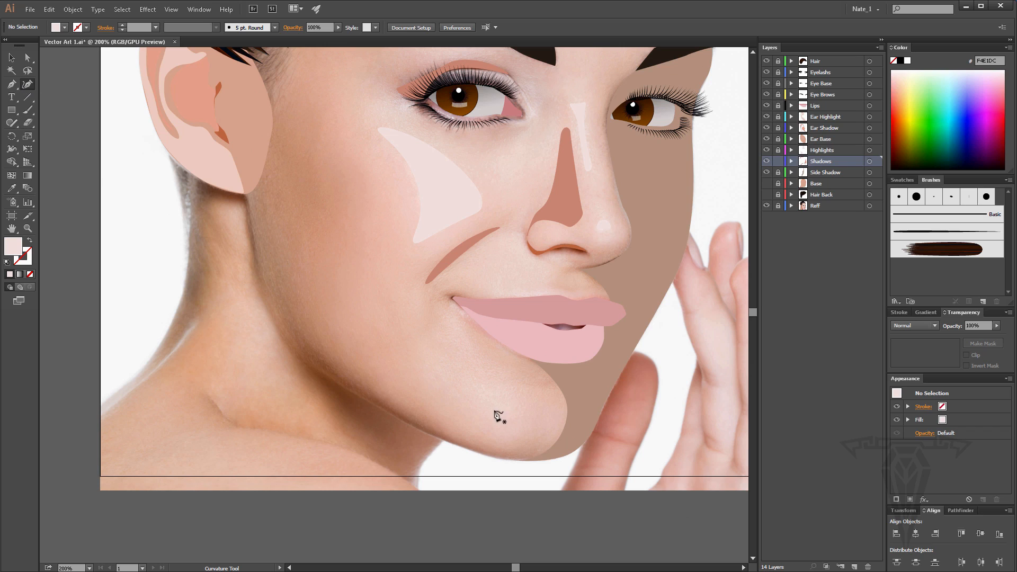
{"action": "left_click", "coordinate": [540, 459]}
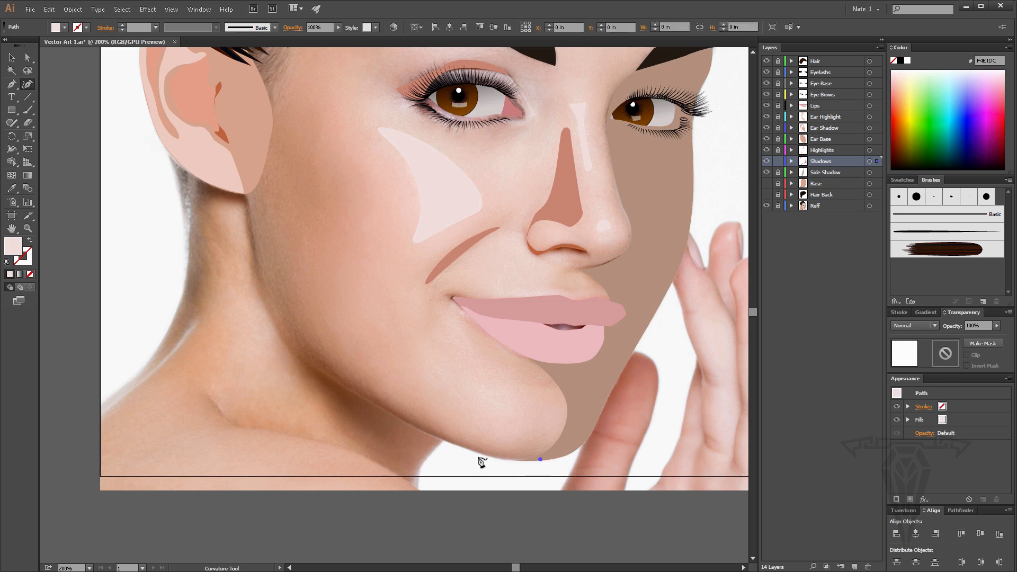
{"action": "left_click", "coordinate": [510, 459]}
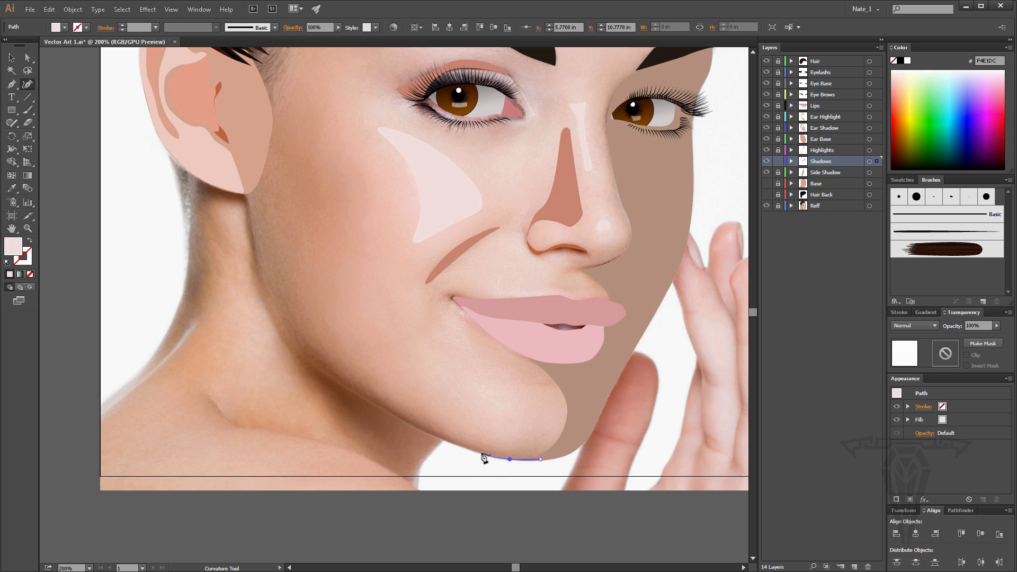
{"action": "left_click", "coordinate": [418, 428]}
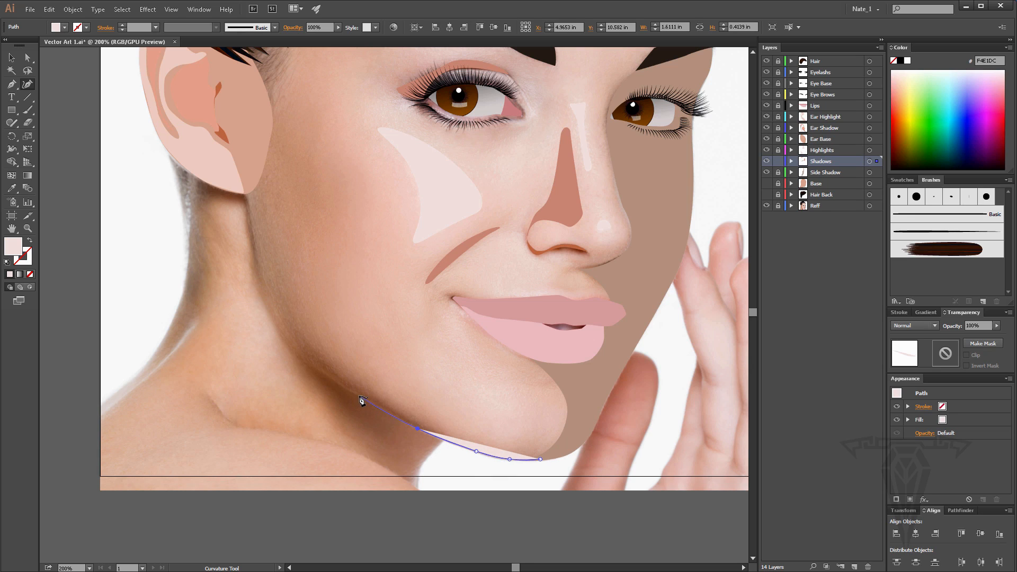
{"action": "left_click", "coordinate": [359, 396]}
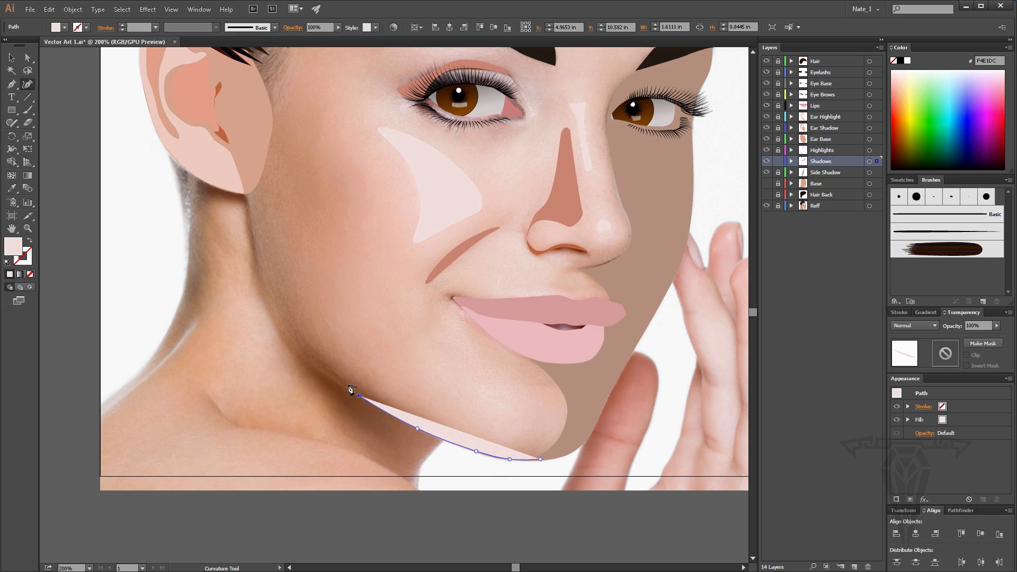
{"action": "left_click", "coordinate": [30, 274]}
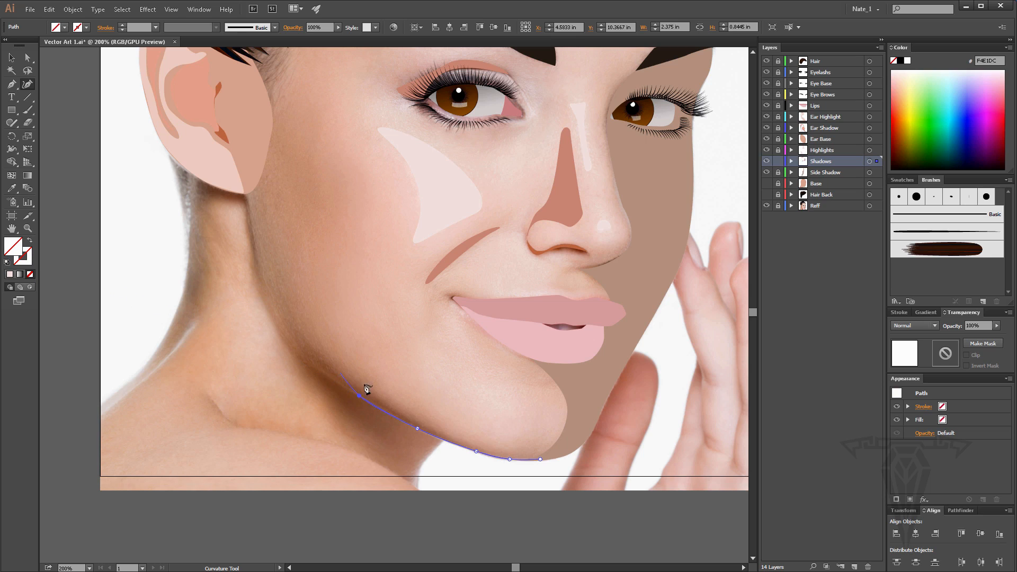
Extend the jaw shadow outline around the jaw corner and up to the base of the earlobe.
{"action": "left_click", "coordinate": [325, 375]}
{"action": "left_click", "coordinate": [282, 330]}
{"action": "left_click", "coordinate": [257, 251]}
{"action": "left_click", "coordinate": [245, 196]}
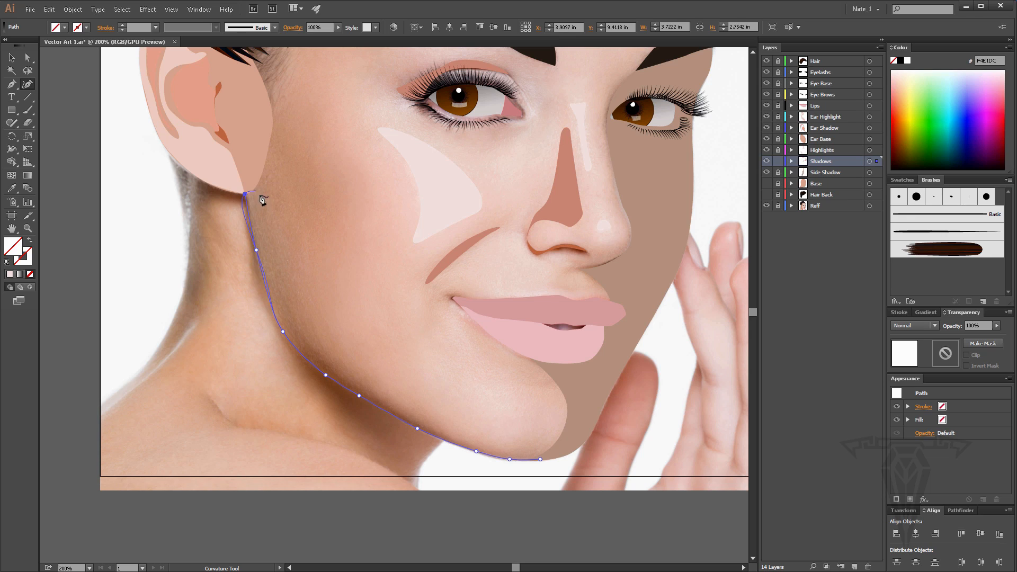
Hide the Ear Shadow, Ear Highlight and Ear Base layers to reveal the ear in the reference photo.
{"action": "left_click_drag", "start_coordinate": [281, 145], "coordinate": [333, 264]}
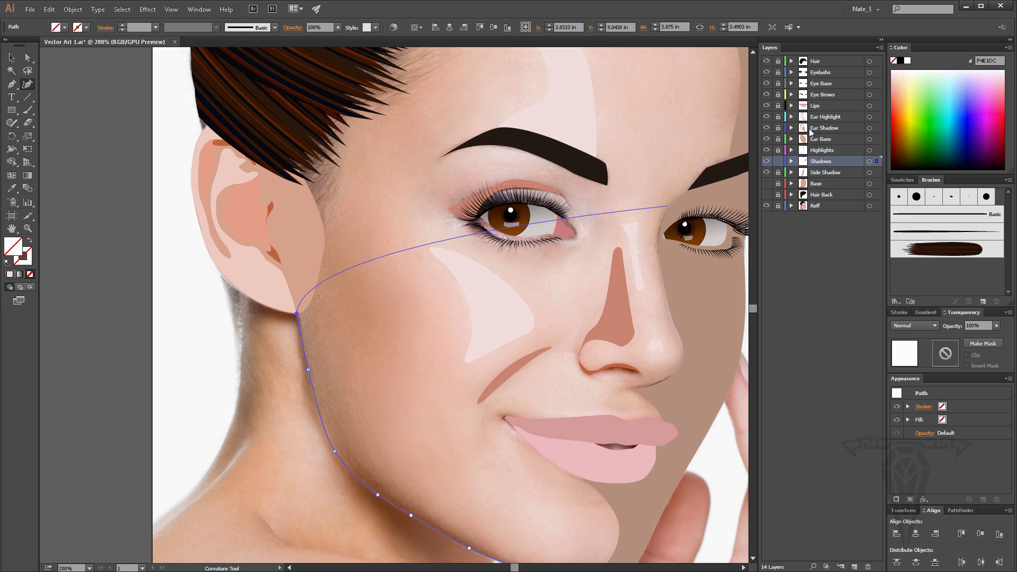
{"action": "left_click", "coordinate": [766, 127]}
{"action": "left_click", "coordinate": [766, 117]}
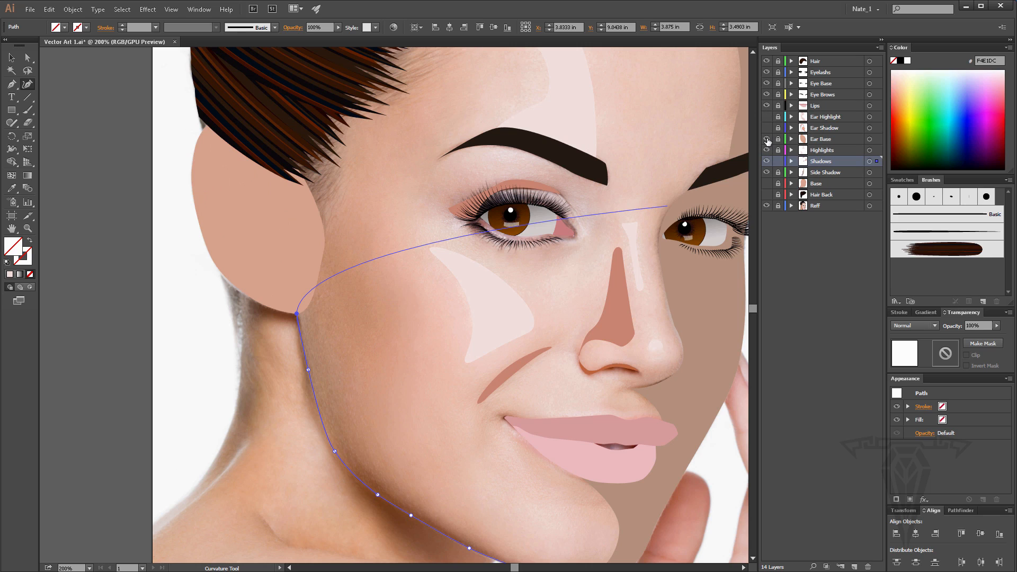
{"action": "left_click", "coordinate": [766, 139]}
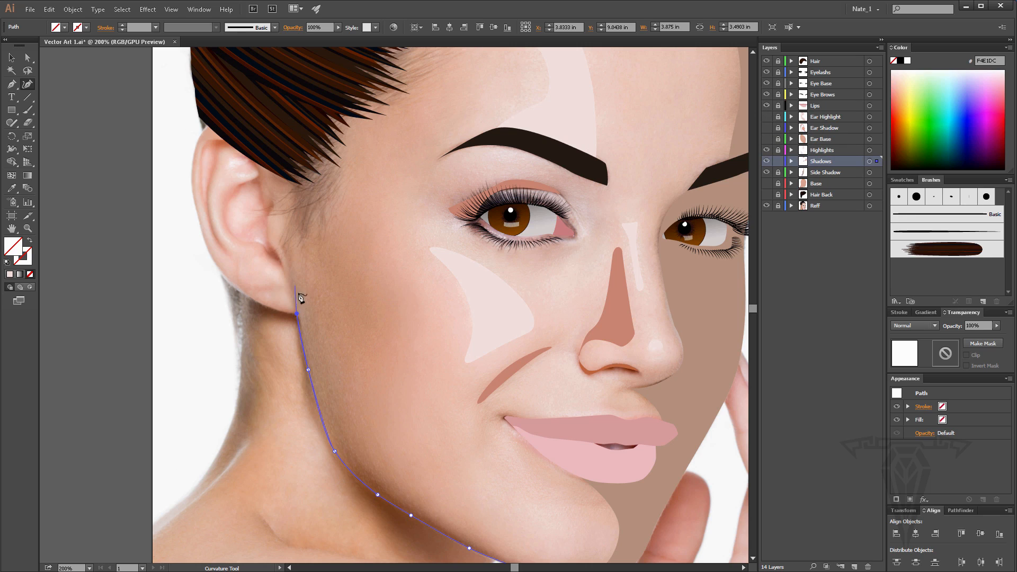
Continue the face shadow outline up along the front edge of the ear and into the hair.
{"action": "left_click", "coordinate": [288, 272]}
{"action": "left_click", "coordinate": [282, 233]}
{"action": "left_click", "coordinate": [284, 215]}
{"action": "left_click", "coordinate": [279, 199]}
{"action": "left_click", "coordinate": [273, 191]}
{"action": "left_click", "coordinate": [259, 152]}
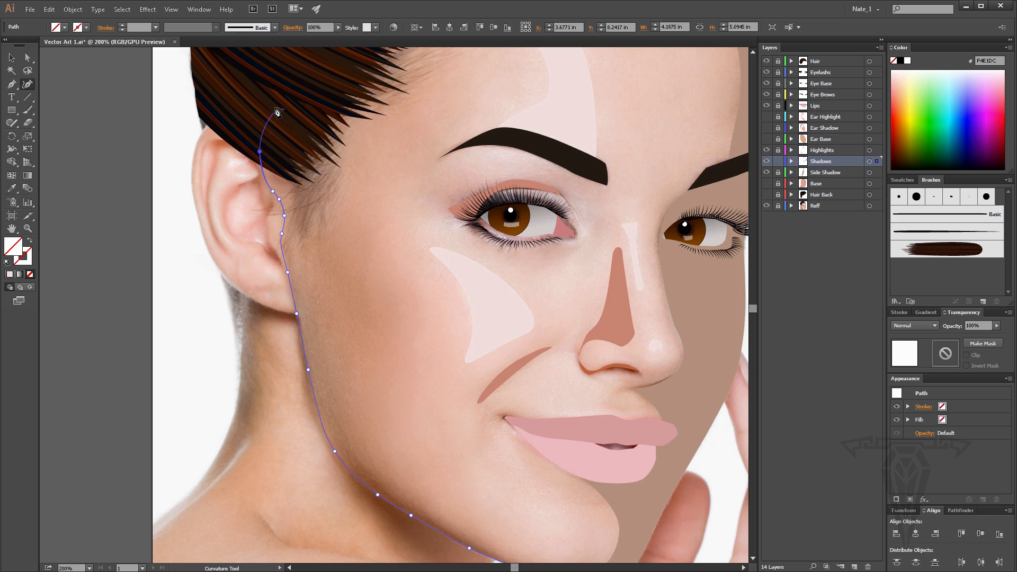
Extend the face shadow outline through the hair and down the temple in front of the ear.
{"action": "left_click", "coordinate": [318, 131]}
{"action": "left_click", "coordinate": [337, 185]}
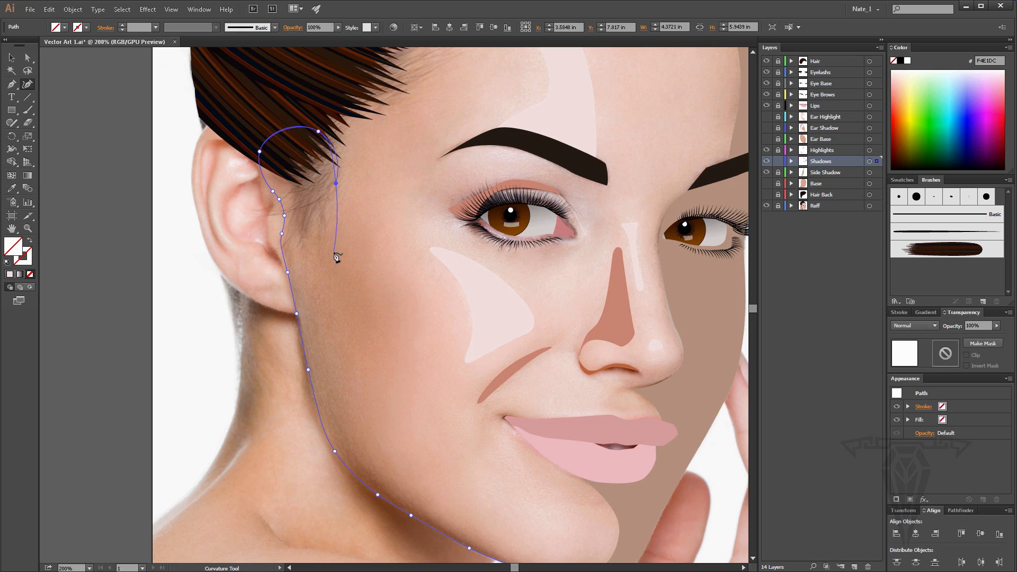
{"action": "left_click", "coordinate": [334, 252]}
{"action": "left_click", "coordinate": [364, 297]}
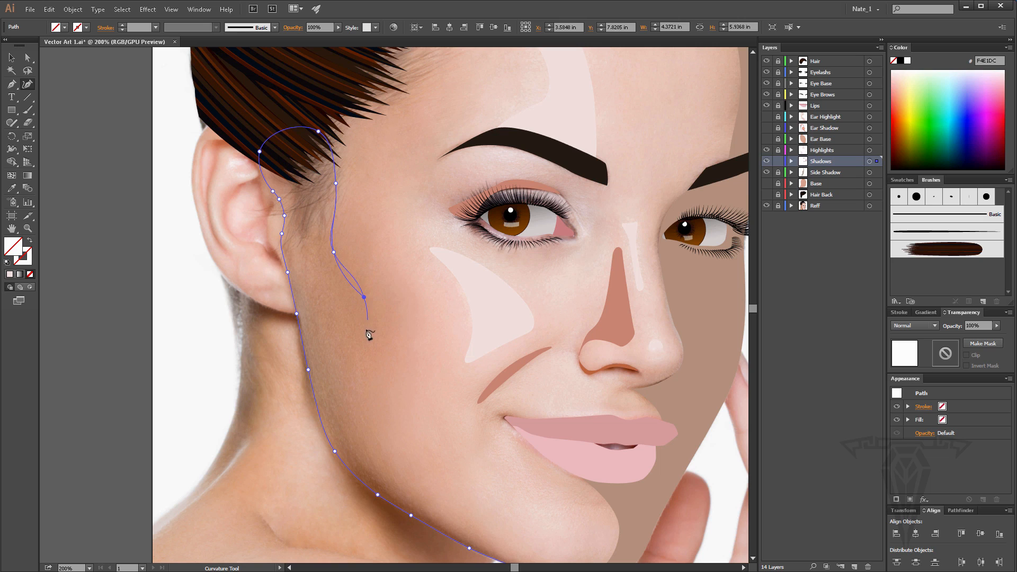
{"action": "left_click", "coordinate": [359, 355]}
{"action": "left_click_drag", "start_coordinate": [358, 356], "coordinate": [337, 264]}
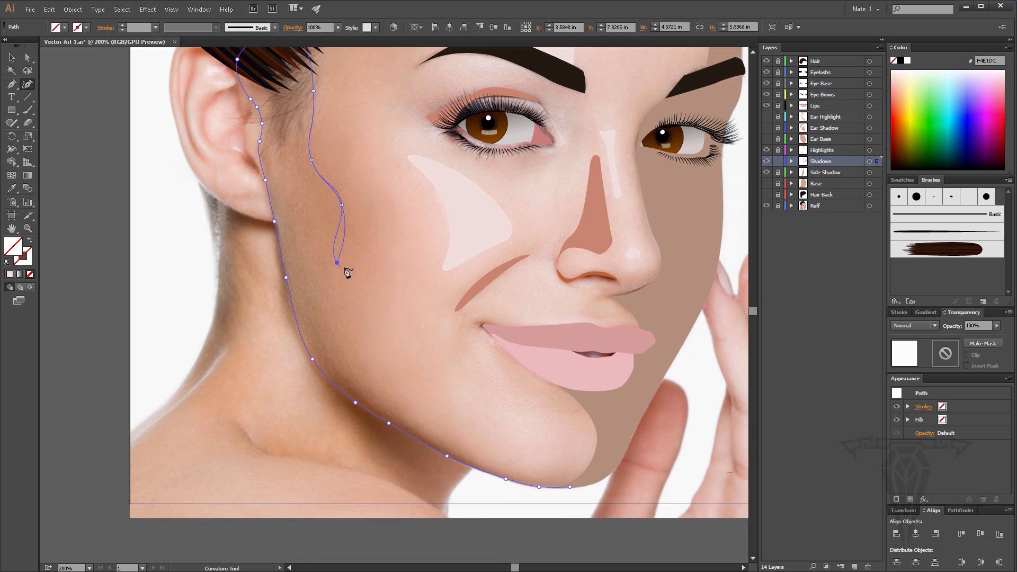
{"action": "key", "text": "ctrl+z"}
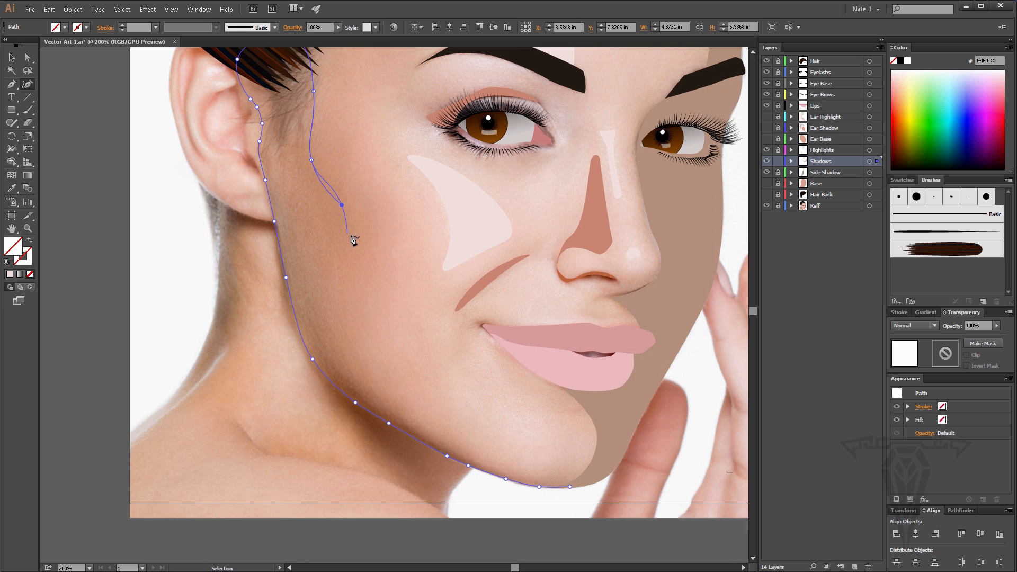
{"action": "key", "text": "ctrl+z"}
Curve the face shadow's inner edge out under the cheekbone and back down toward the jaw corner.
{"action": "left_click", "coordinate": [354, 219]}
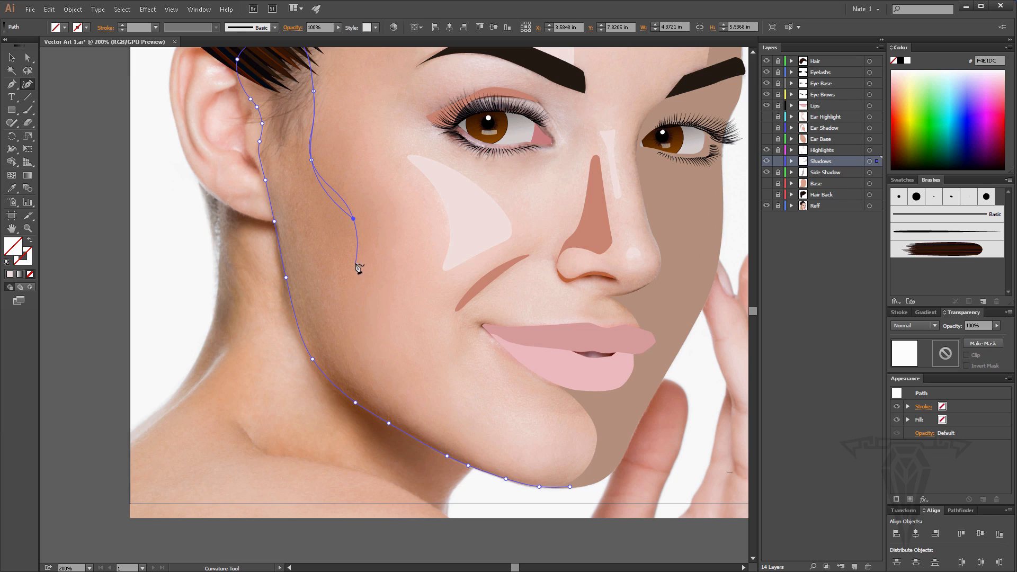
{"action": "left_click", "coordinate": [362, 223]}
{"action": "left_click", "coordinate": [343, 294]}
{"action": "left_click", "coordinate": [353, 361]}
{"action": "left_click", "coordinate": [412, 409]}
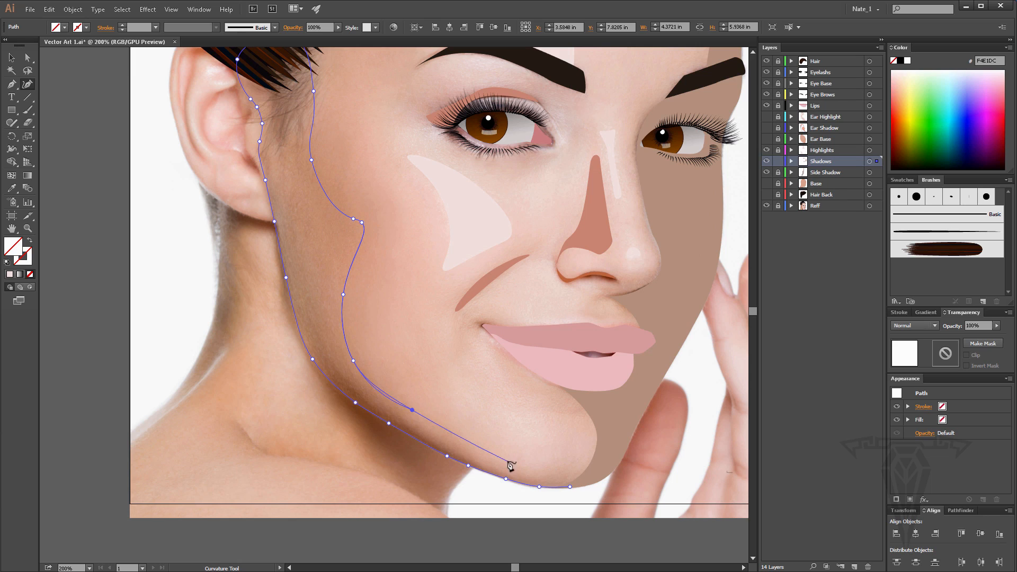
{"action": "left_click", "coordinate": [515, 459]}
{"action": "key", "text": "ctrl+z"}
{"action": "key", "text": "ctrl+z"}
Trace the shadow's inner edge along the jaw to the chin and close the outline.
{"action": "left_click", "coordinate": [424, 424]}
{"action": "left_click", "coordinate": [511, 466]}
{"action": "left_click", "coordinate": [568, 476]}
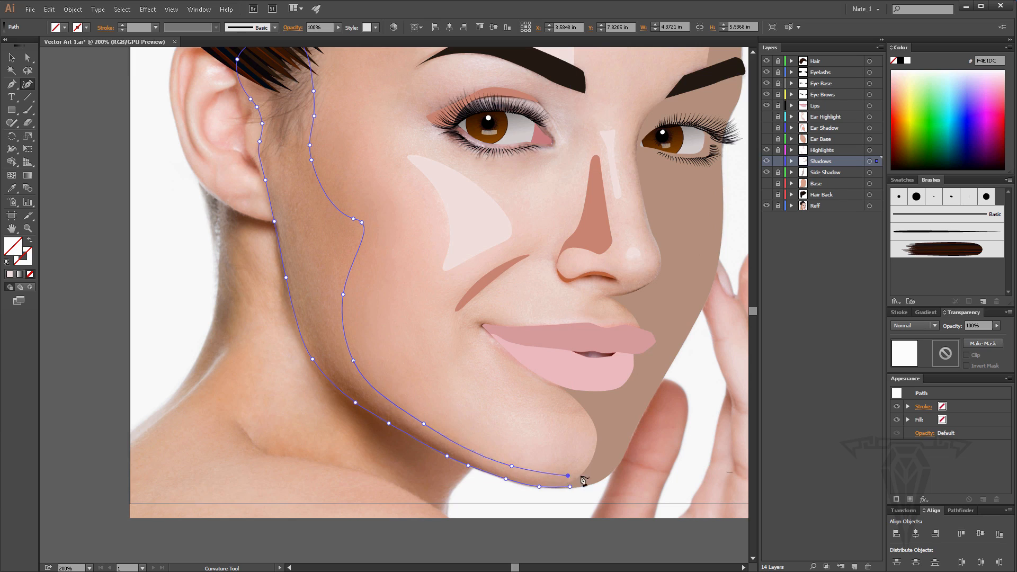
{"action": "left_click", "coordinate": [591, 473]}
{"action": "left_click", "coordinate": [587, 483]}
{"action": "left_click", "coordinate": [569, 486]}
{"action": "left_click", "coordinate": [560, 487]}
{"action": "left_click_drag", "start_coordinate": [560, 487], "coordinate": [560, 487]}
Try filling the closed jaw shadow with skin tones sampled from the cheek area of the photo.
{"action": "left_click", "coordinate": [11, 187]}
{"action": "left_click", "coordinate": [332, 252]}
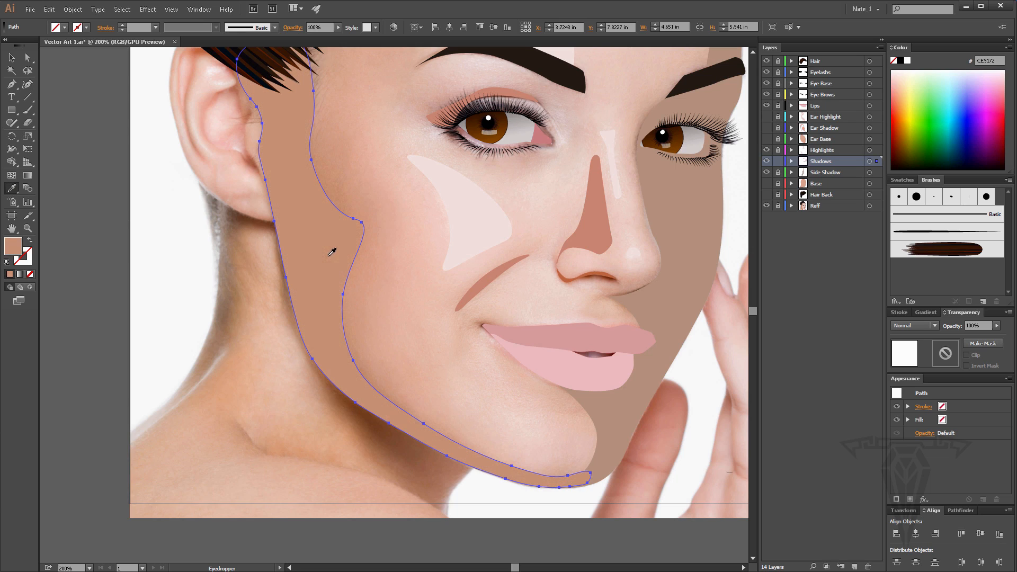
{"action": "scroll", "coordinate": [355, 235], "scroll_direction": "up", "scroll_amount": 2}
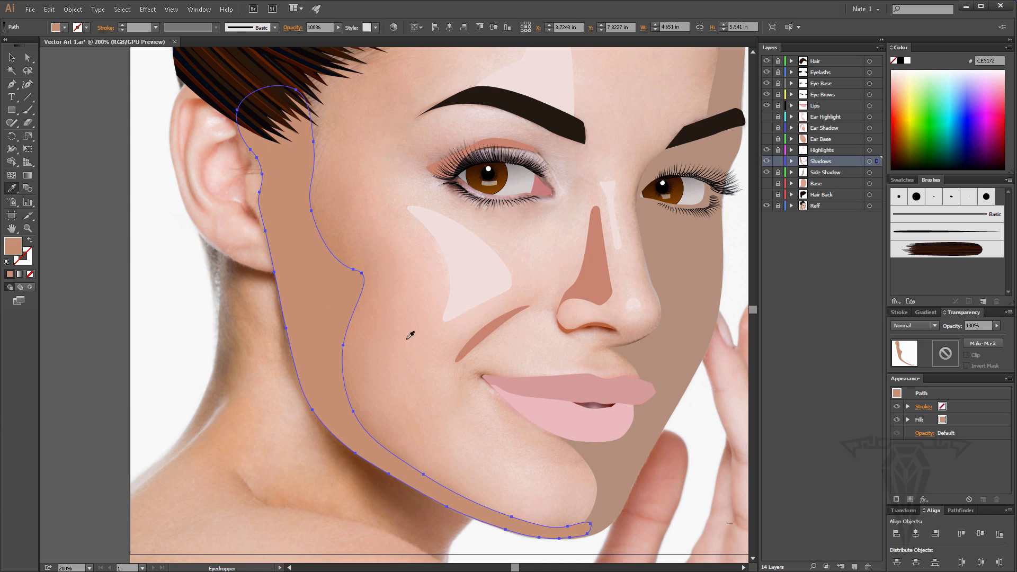
{"action": "key", "text": "slash"}
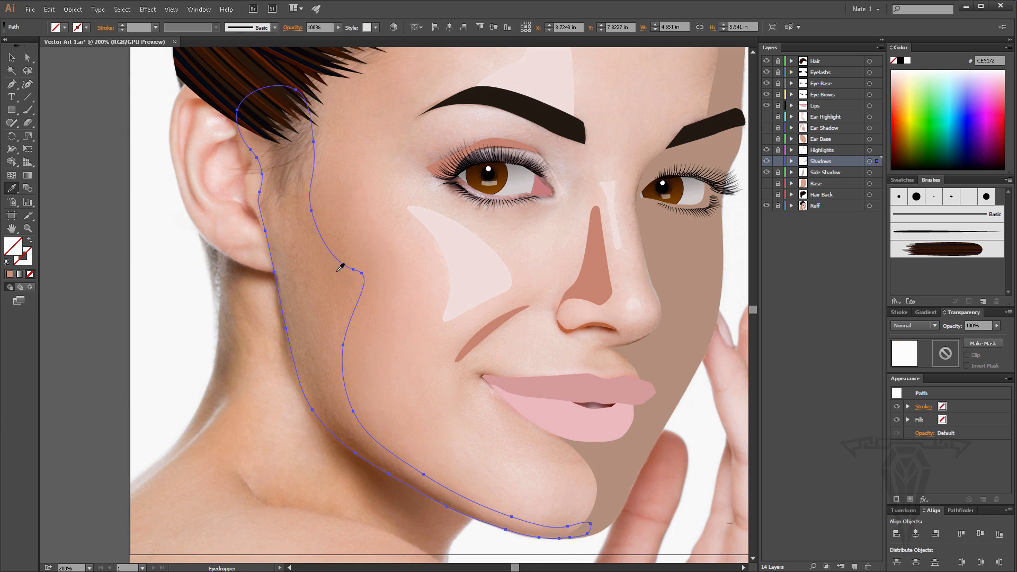
{"action": "left_click", "coordinate": [340, 268]}
{"action": "key", "text": "ctrl+z"}
Fill the closed jaw shadow with a darker brown sampled from the photo beside the earlobe.
{"action": "left_click", "coordinate": [292, 281]}
{"action": "scroll", "coordinate": [357, 299], "scroll_direction": "down", "scroll_amount": 1}
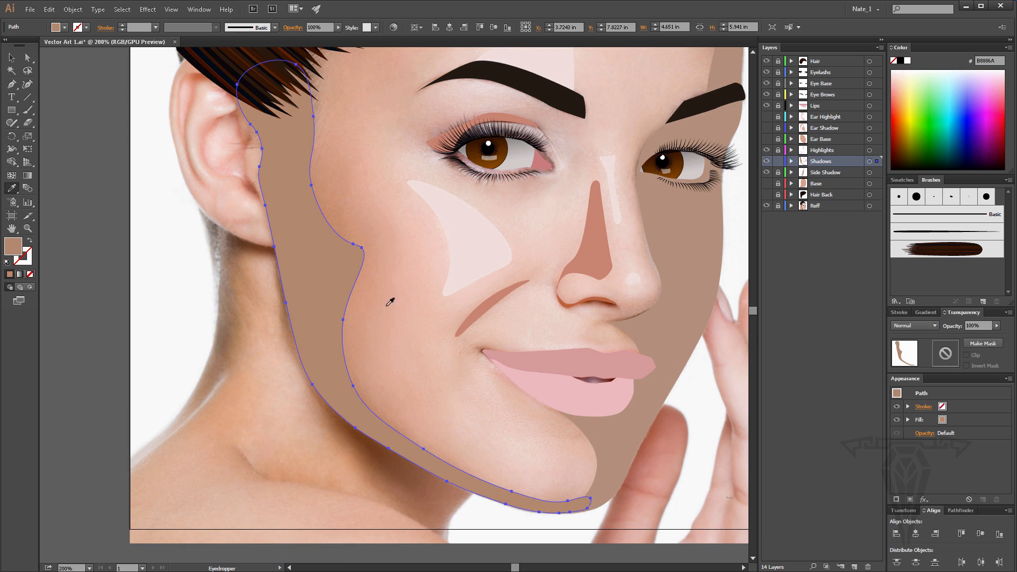
{"action": "scroll", "coordinate": [432, 330], "scroll_direction": "down", "scroll_amount": 2}
{"action": "scroll", "coordinate": [477, 318], "scroll_direction": "up", "scroll_amount": 2}
{"action": "scroll", "coordinate": [882, 188], "scroll_direction": "up", "scroll_amount": 1}
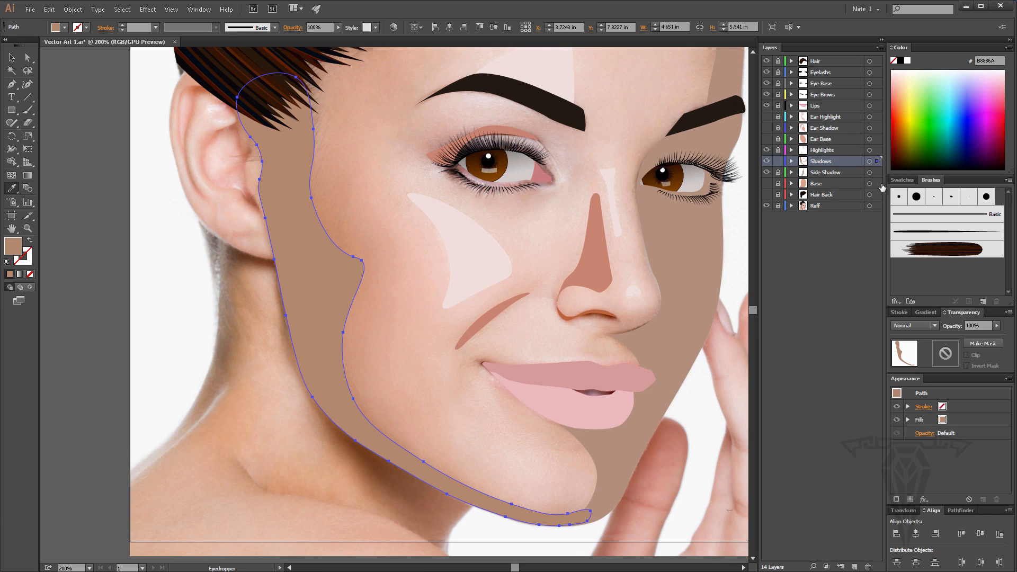
Create a new layer above Ear Highlight and name it Shadow_Jaw.
{"action": "left_click", "coordinate": [11, 57]}
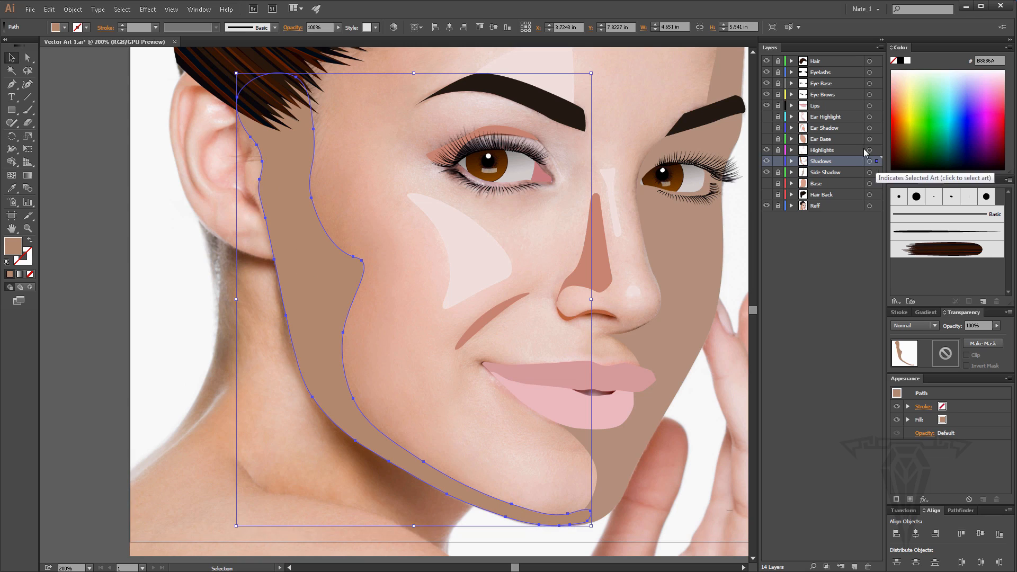
{"action": "left_click", "coordinate": [822, 118]}
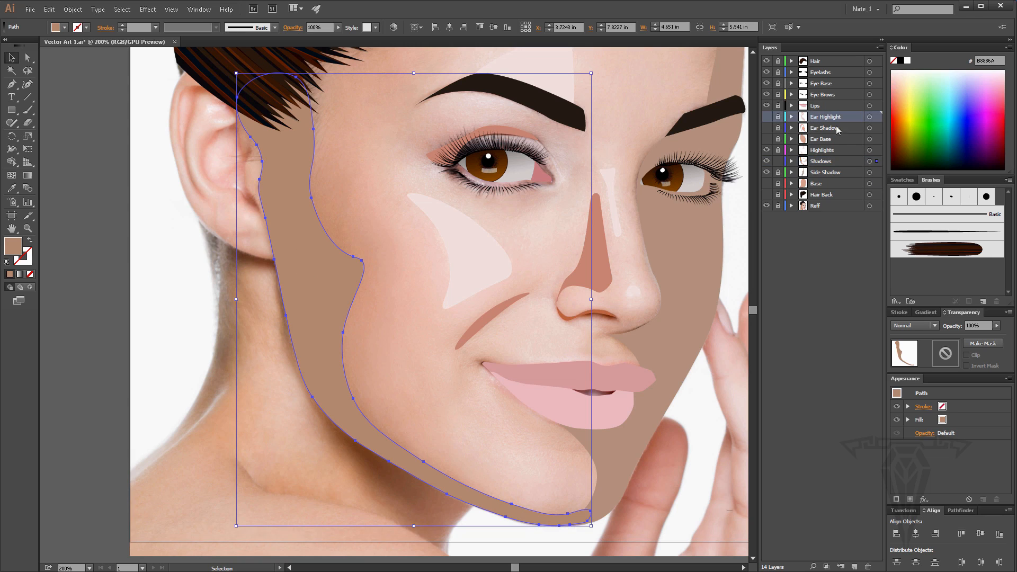
{"action": "left_click", "coordinate": [854, 567]}
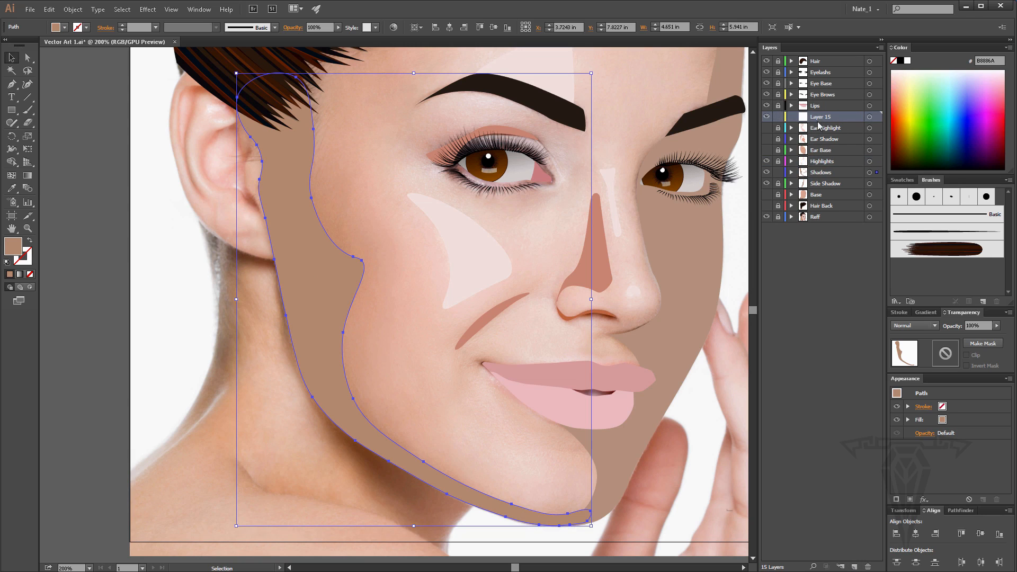
{"action": "double_click", "coordinate": [819, 118]}
{"action": "key", "text": "Return"}
Move the jaw shadow shape onto the Shadow_Jaw layer and lock that layer.
{"action": "left_click_drag", "start_coordinate": [876, 173], "coordinate": [877, 119]}
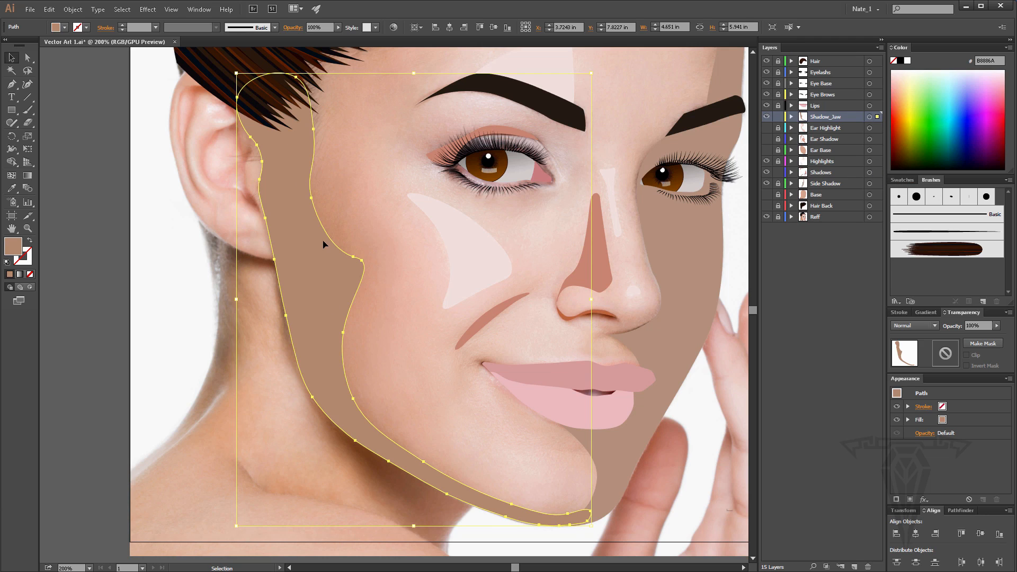
{"action": "left_click", "coordinate": [779, 117]}
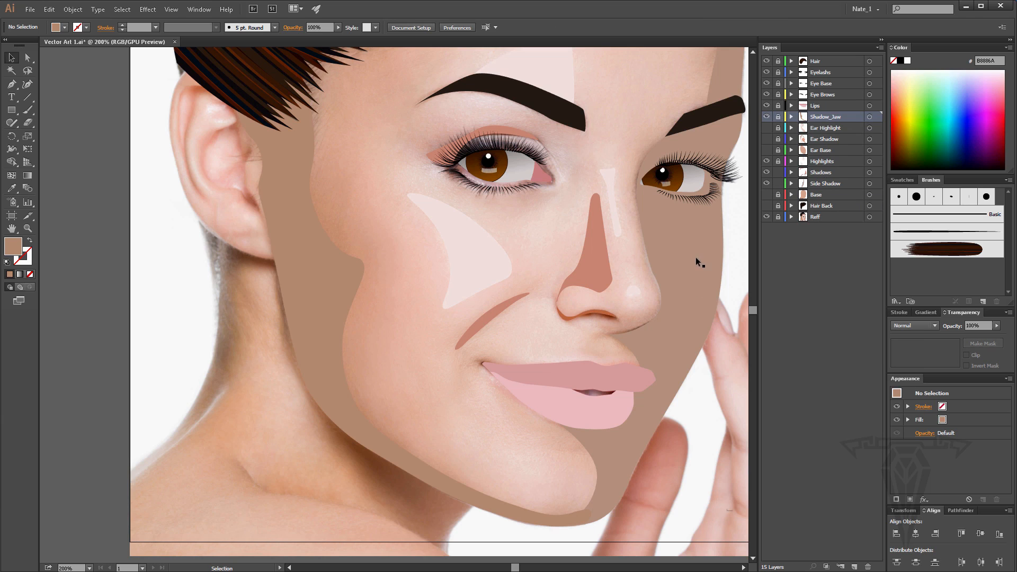
Recolor the Side Shadow shape with the brown sampled from the jaw shadow.
{"action": "scroll", "coordinate": [405, 333], "scroll_direction": "down", "scroll_amount": 2}
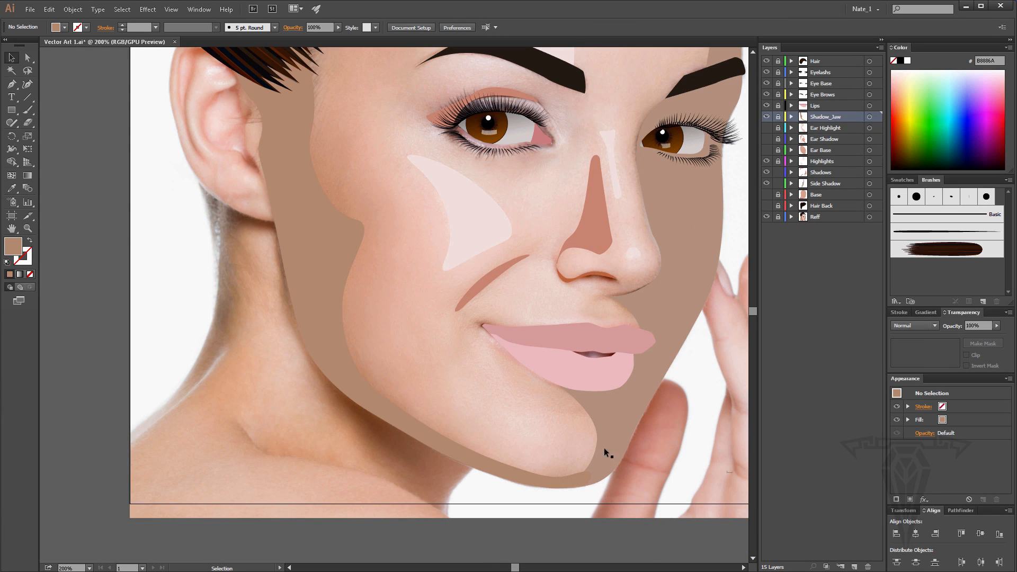
{"action": "left_click", "coordinate": [705, 222]}
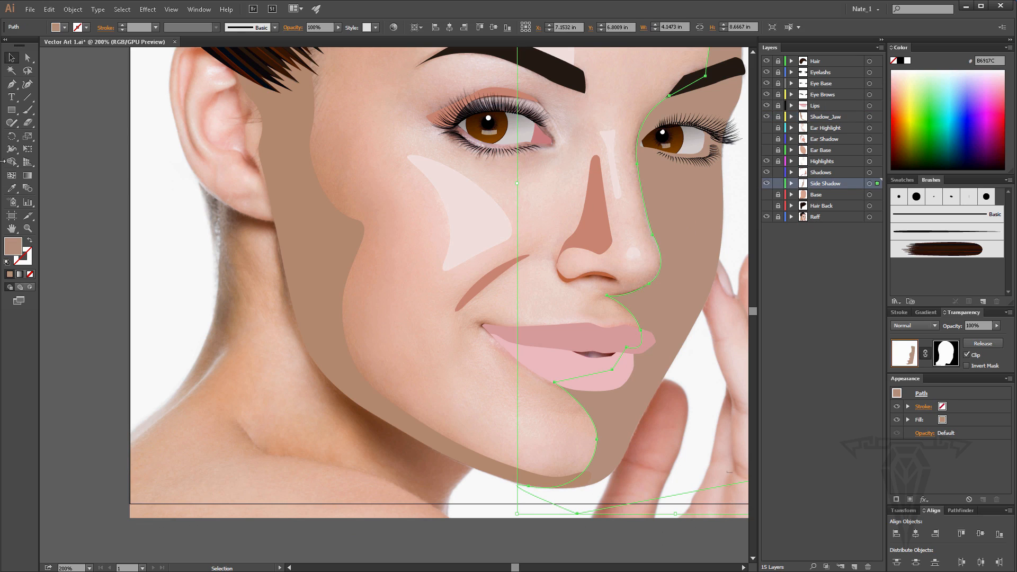
{"action": "left_click", "coordinate": [11, 188]}
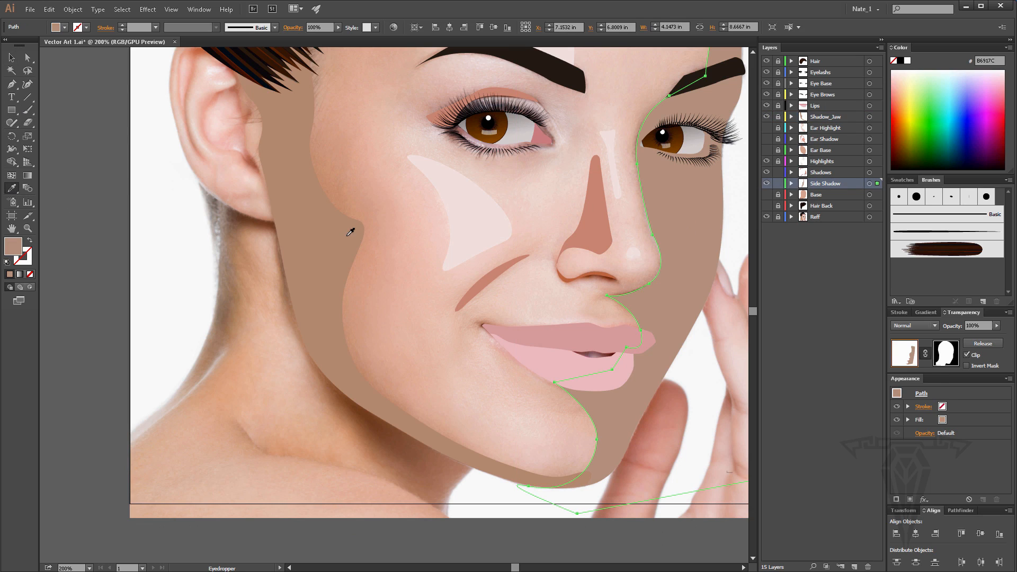
{"action": "scroll", "coordinate": [520, 283], "scroll_direction": "up", "scroll_amount": 2}
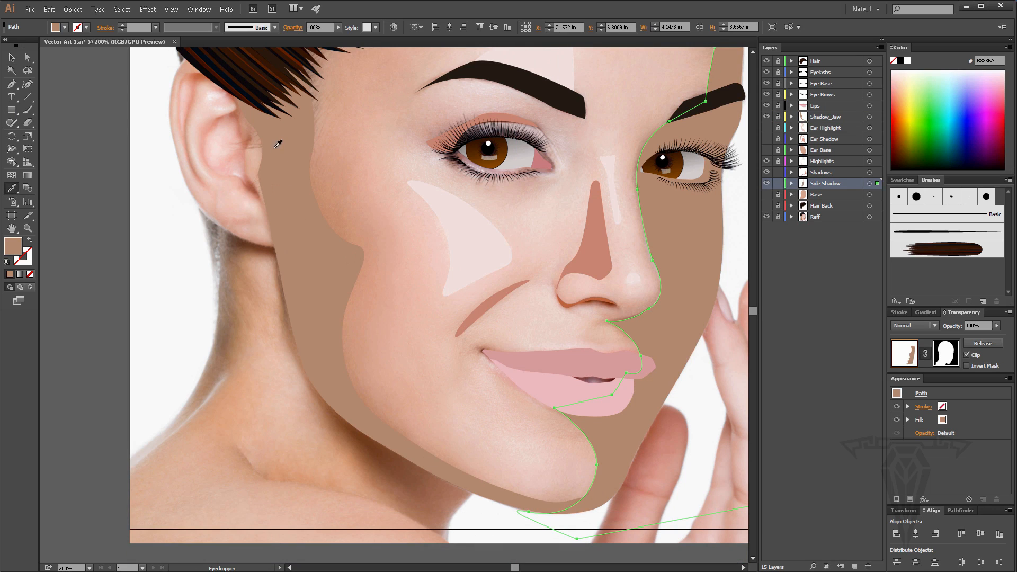
Show the Ear Highlight, Ear Shadow and Ear Base layers again.
{"action": "left_click", "coordinate": [11, 57]}
{"action": "scroll", "coordinate": [530, 212], "scroll_direction": "up", "scroll_amount": 3}
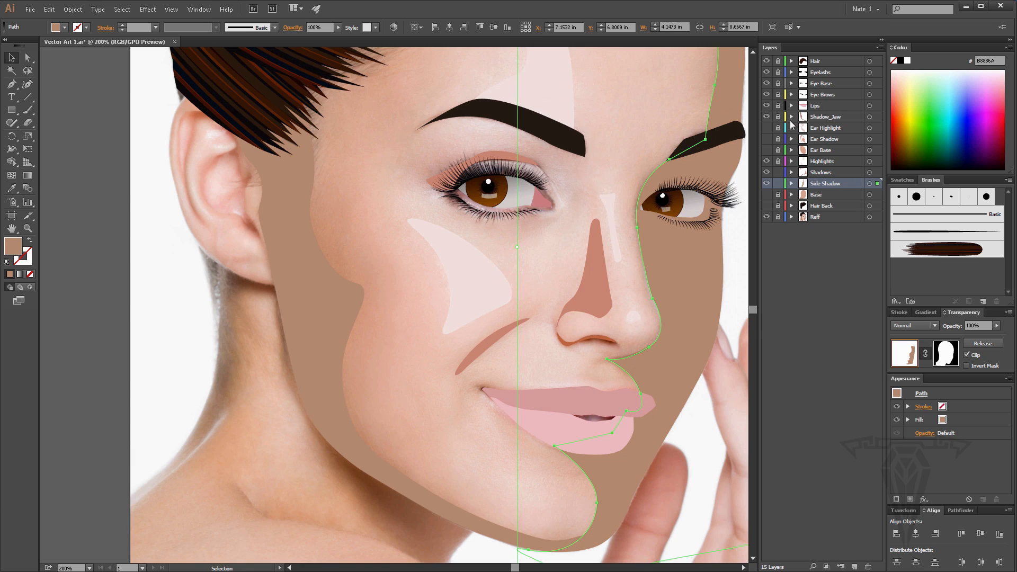
{"action": "left_click_drag", "start_coordinate": [765, 128], "coordinate": [768, 149]}
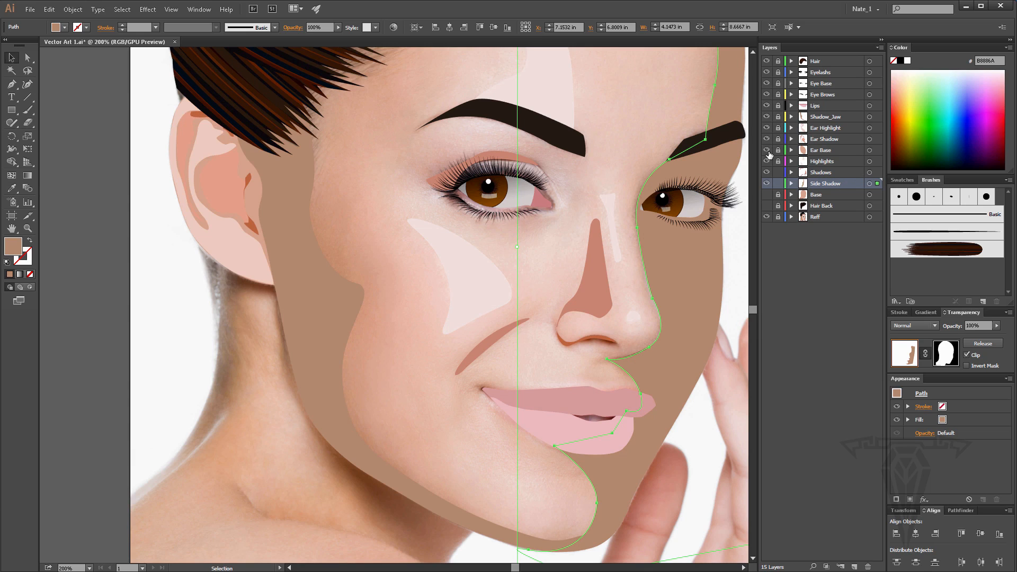
{"action": "scroll", "coordinate": [300, 272], "scroll_direction": "down", "scroll_amount": 2}
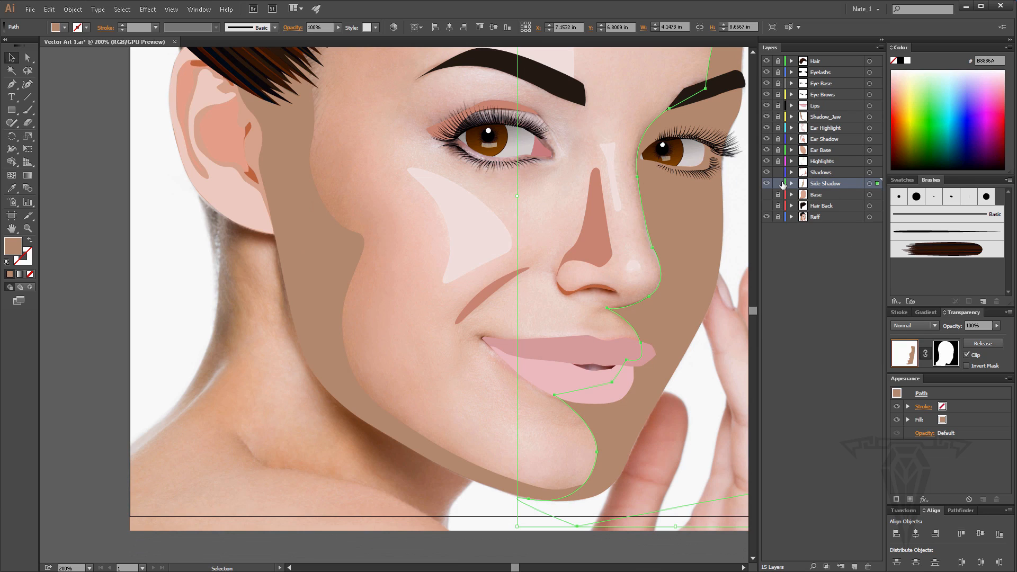
Lock the Side Shadow layer and make Shadows the active layer.
{"action": "left_click", "coordinate": [781, 183]}
{"action": "left_click", "coordinate": [826, 173]}
{"action": "scroll", "coordinate": [435, 419], "scroll_direction": "down", "scroll_amount": 1}
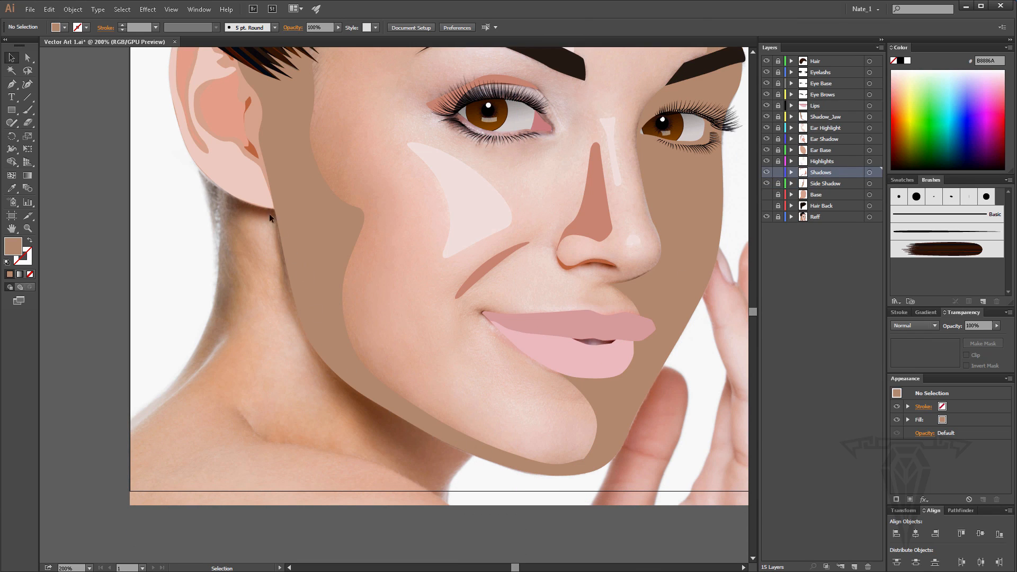
{"action": "left_click", "coordinate": [11, 86]}
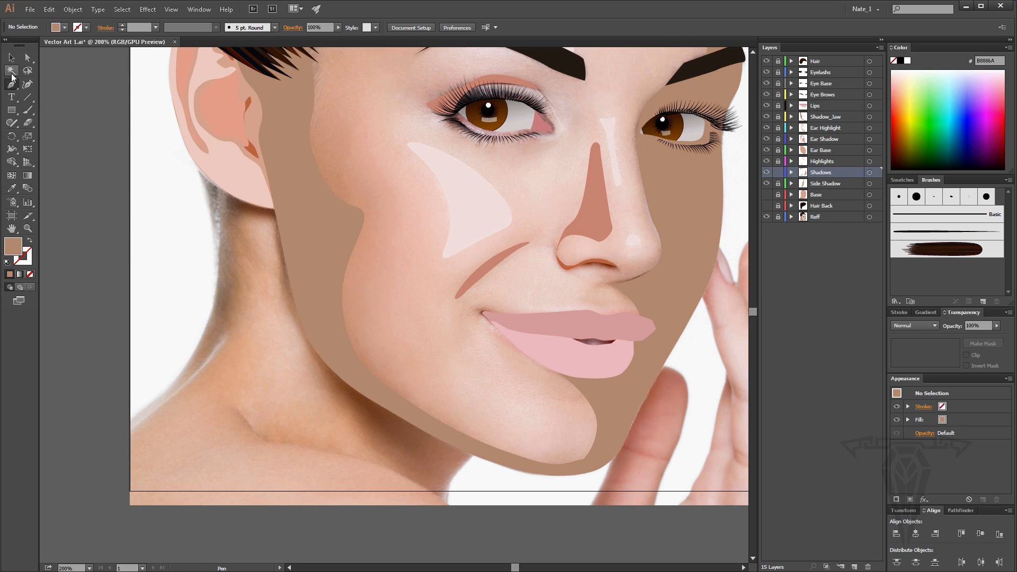
{"action": "left_click", "coordinate": [27, 85]}
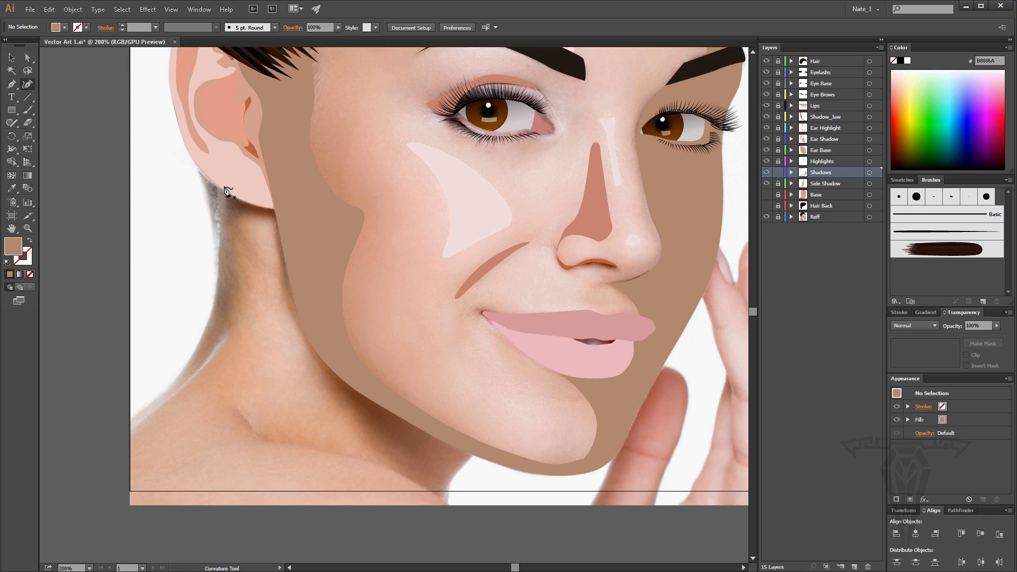
{"action": "left_click", "coordinate": [224, 187]}
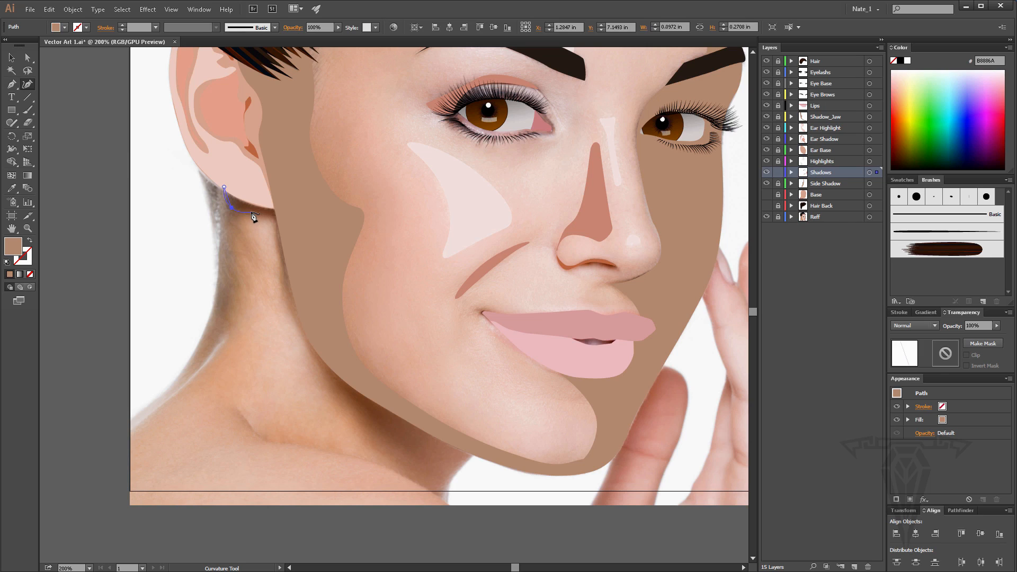
{"action": "left_click", "coordinate": [251, 212]}
{"action": "left_click", "coordinate": [272, 218]}
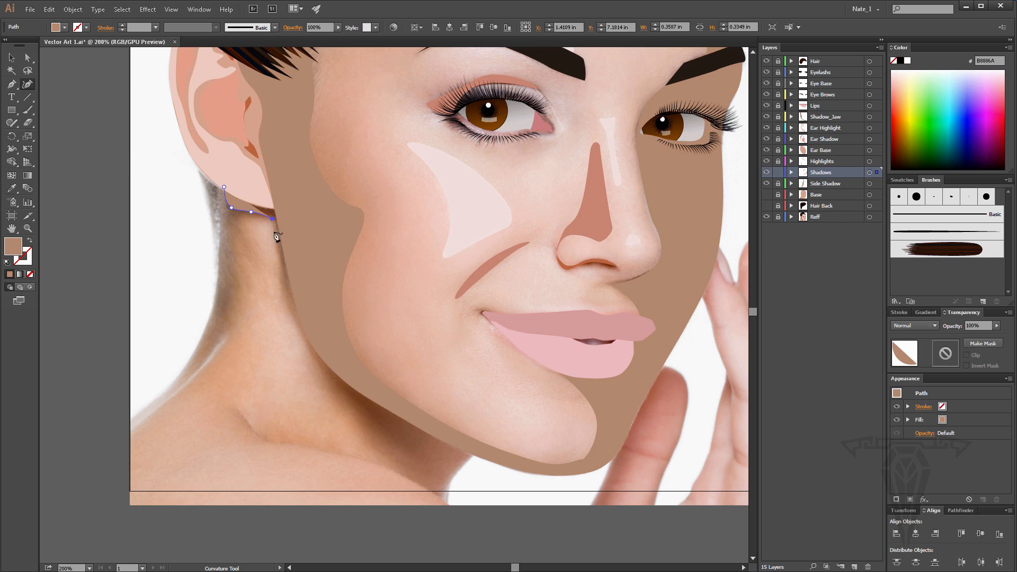
{"action": "left_click", "coordinate": [276, 237]}
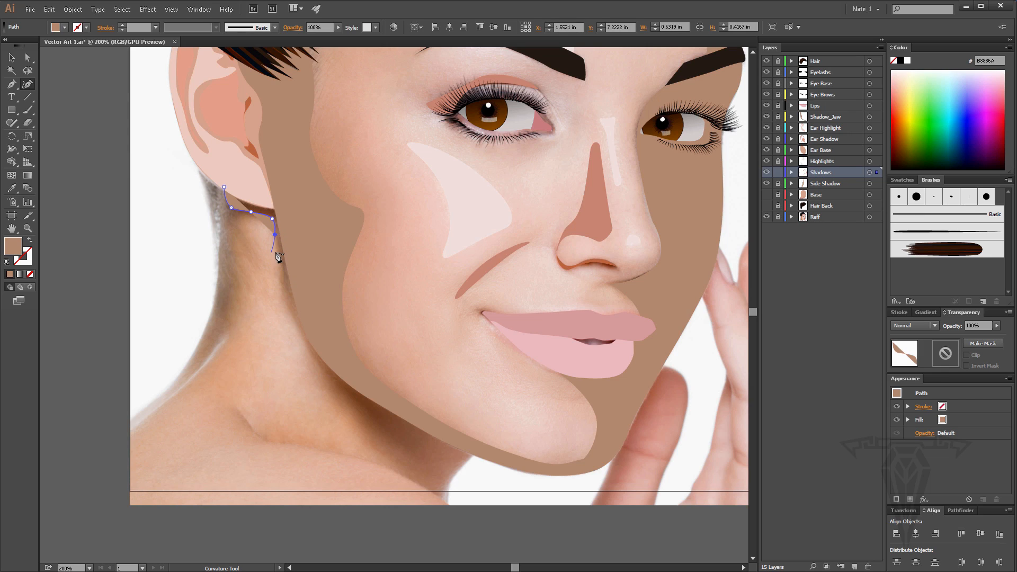
{"action": "left_click", "coordinate": [280, 256]}
{"action": "left_click", "coordinate": [245, 237]}
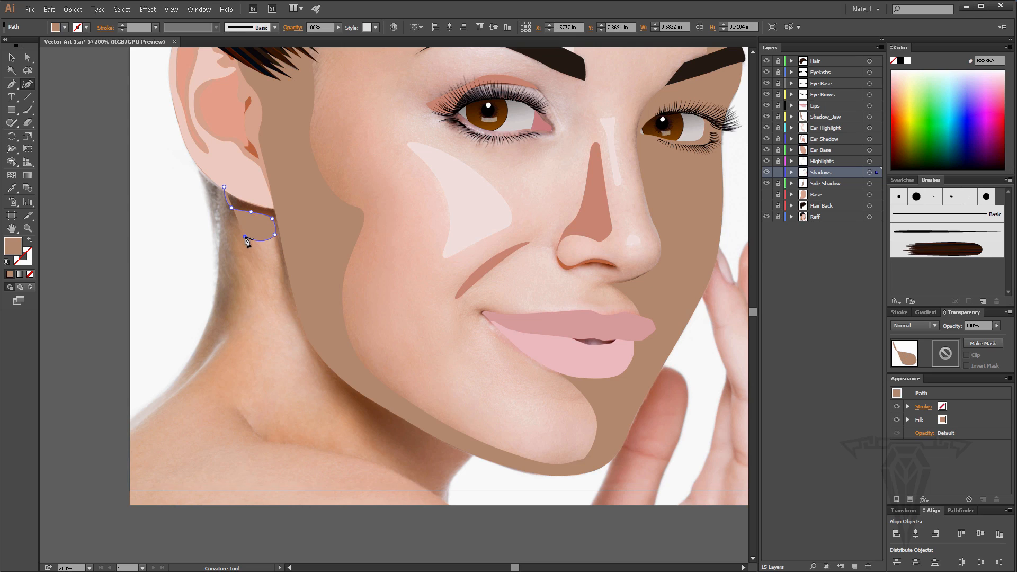
{"action": "key", "text": "Escape"}
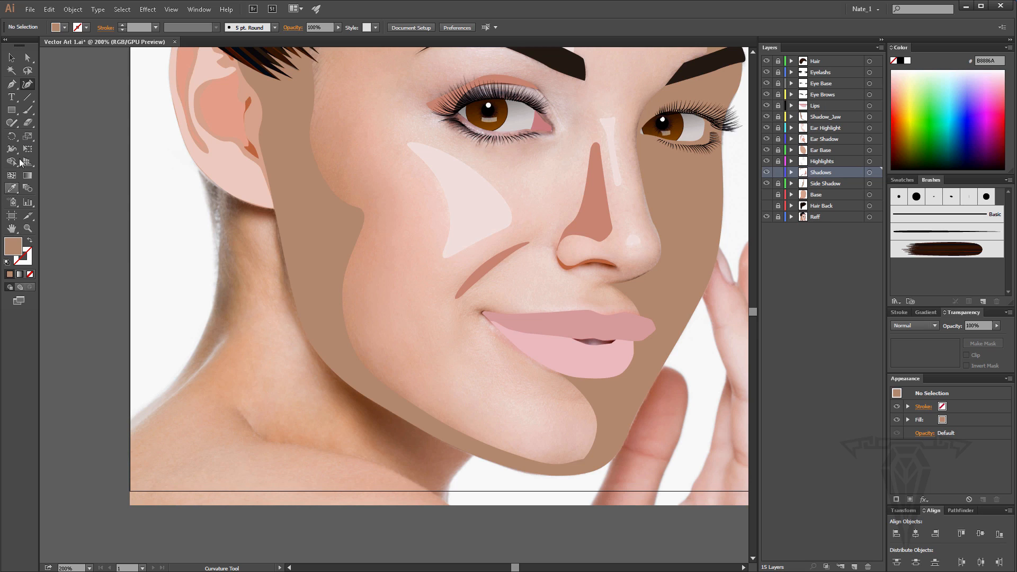
Trace the neck shadow's outer edge on the Shadows layer, without fill, from below the ear down to the base of the neck.
{"action": "key", "text": "p"}
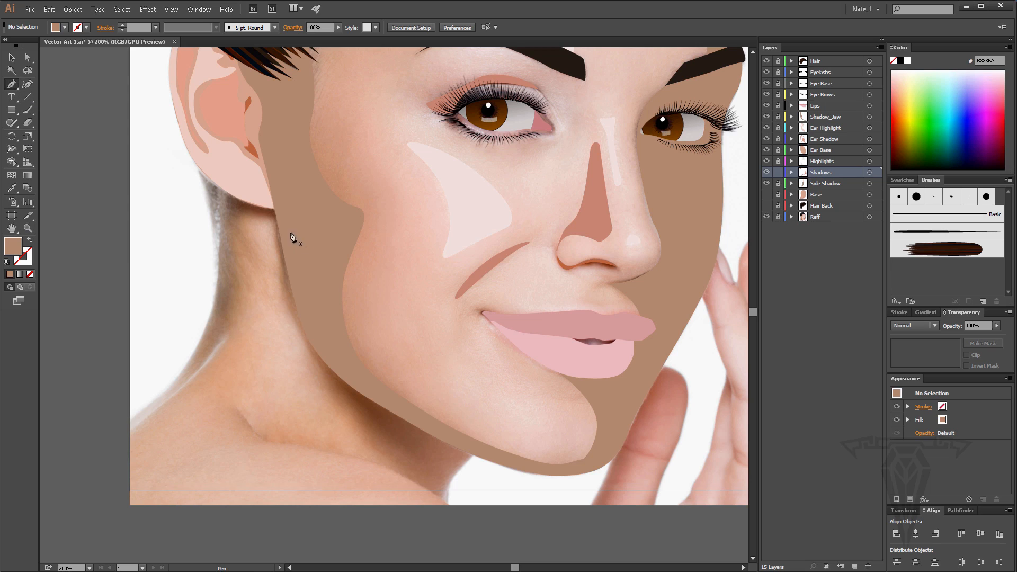
{"action": "left_click_drag", "start_coordinate": [236, 209], "coordinate": [246, 213]}
{"action": "left_click_drag", "start_coordinate": [272, 218], "coordinate": [274, 223]}
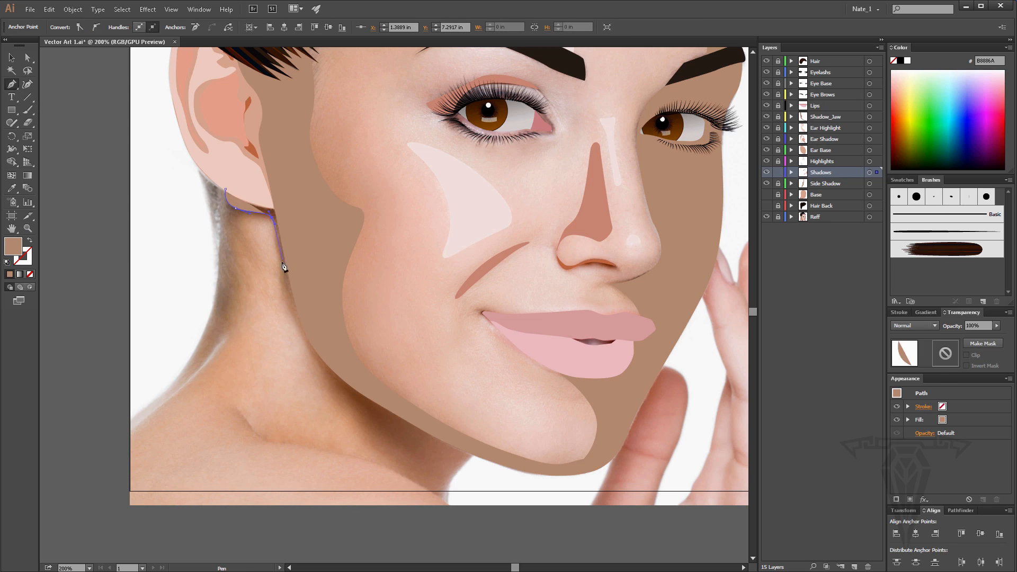
{"action": "left_click_drag", "start_coordinate": [284, 283], "coordinate": [284, 291]}
{"action": "left_click_drag", "start_coordinate": [293, 321], "coordinate": [296, 324]}
{"action": "left_click", "coordinate": [29, 274]}
{"action": "left_click", "coordinate": [318, 364]}
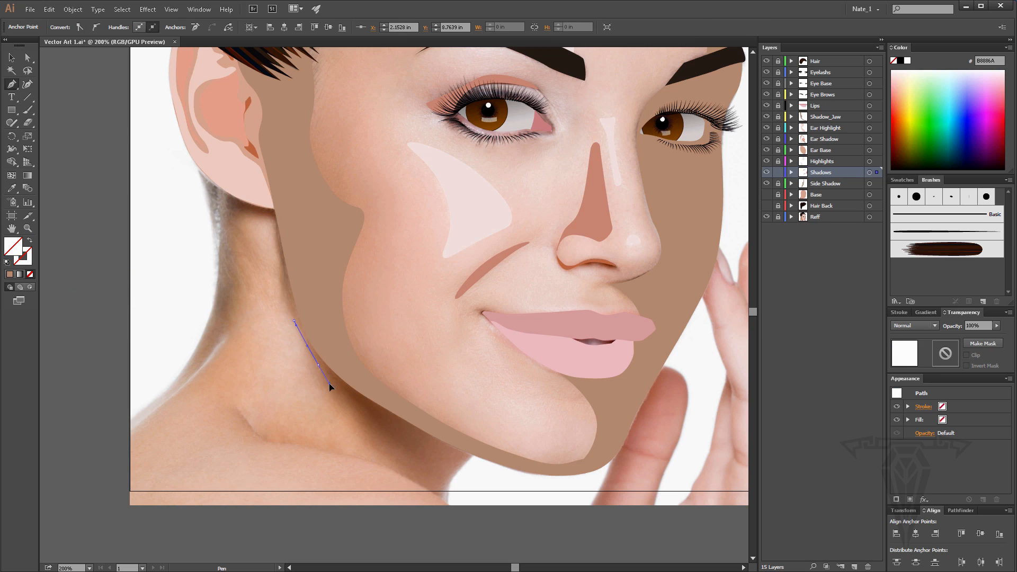
{"action": "left_click_drag", "start_coordinate": [369, 442], "coordinate": [374, 449]}
{"action": "left_click", "coordinate": [404, 483]}
Continue the neck shadow outline around the base of the neck and back up inside the jaw shadow to the ear.
{"action": "left_click", "coordinate": [446, 504]}
{"action": "left_click", "coordinate": [449, 480]}
{"action": "left_click", "coordinate": [474, 454]}
{"action": "left_click", "coordinate": [422, 421]}
{"action": "left_click", "coordinate": [356, 384]}
{"action": "left_click", "coordinate": [316, 325]}
{"action": "left_click", "coordinate": [292, 224]}
{"action": "left_click", "coordinate": [276, 186]}
Fill the neck shadow with dark brown 764123 sampled from the reference photo and refine its outer edge below the jaw.
{"action": "left_click", "coordinate": [11, 188]}
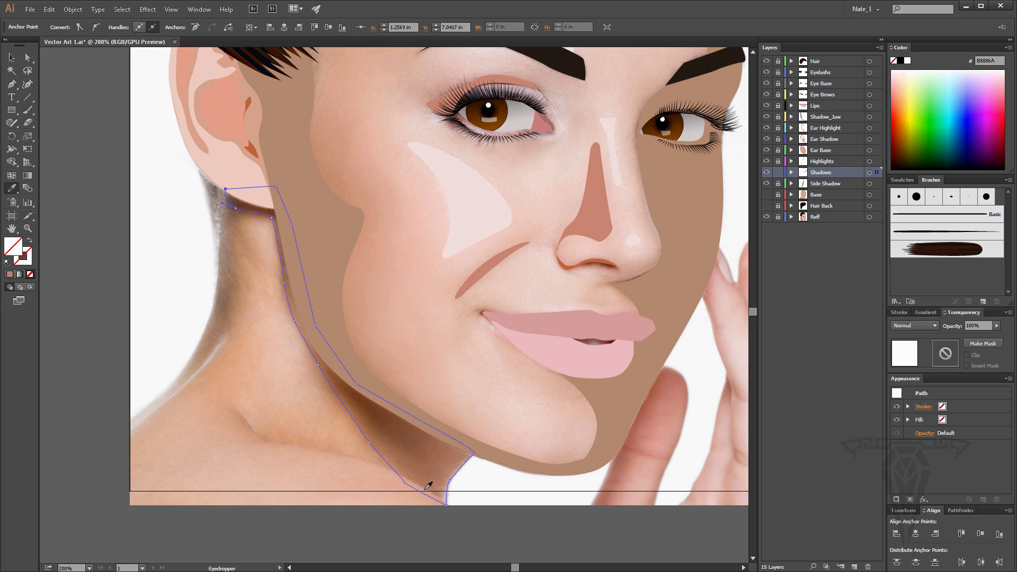
{"action": "left_click", "coordinate": [378, 401]}
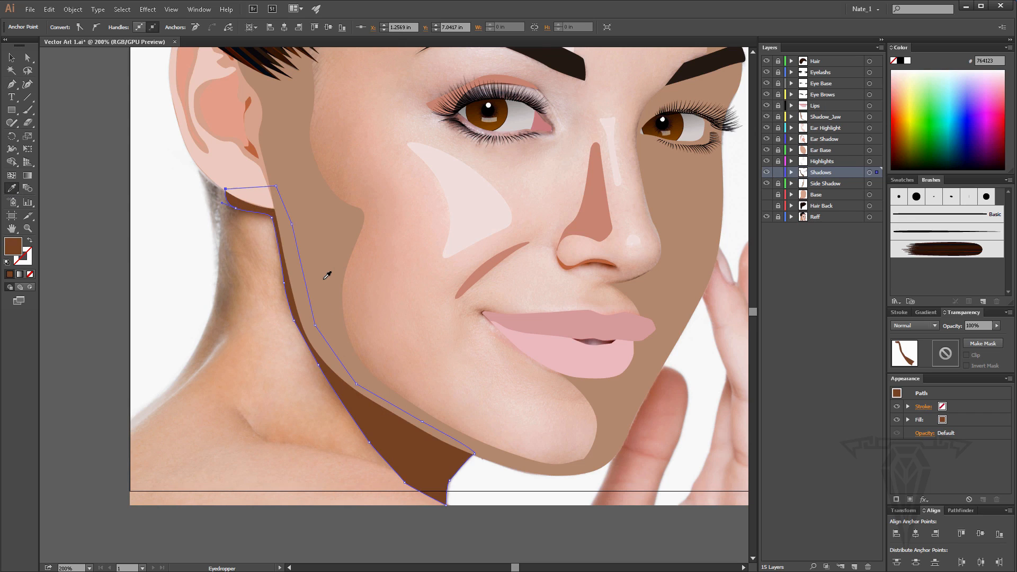
{"action": "scroll", "coordinate": [327, 276], "scroll_direction": "down", "scroll_amount": 1}
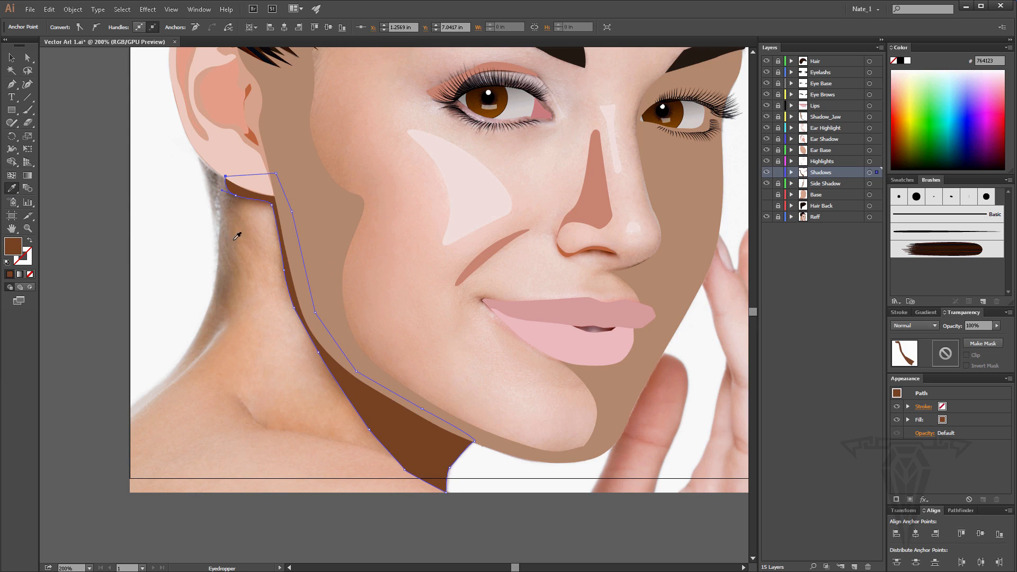
{"action": "key", "text": "a"}
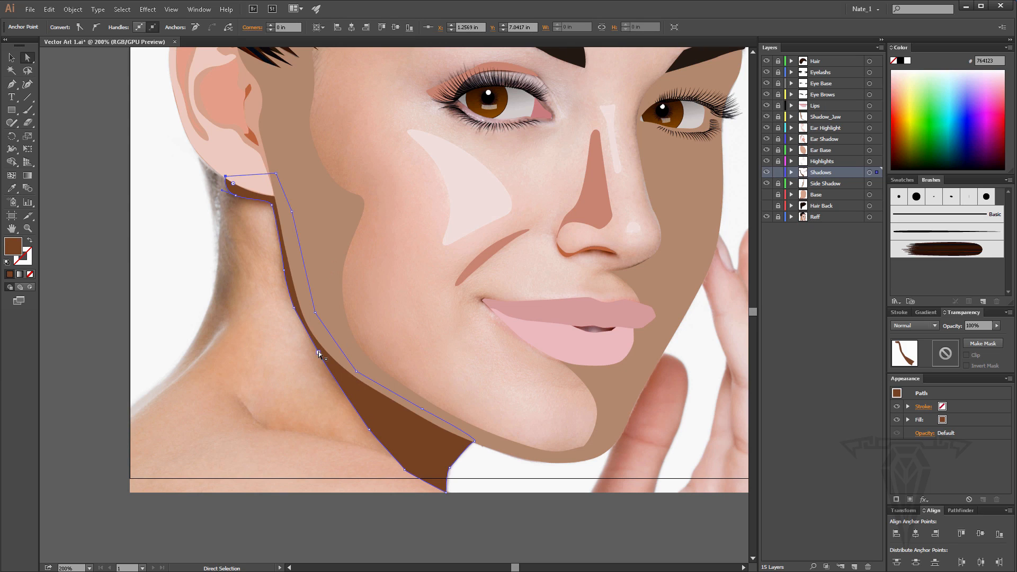
{"action": "left_click_drag", "start_coordinate": [318, 351], "coordinate": [322, 359]}
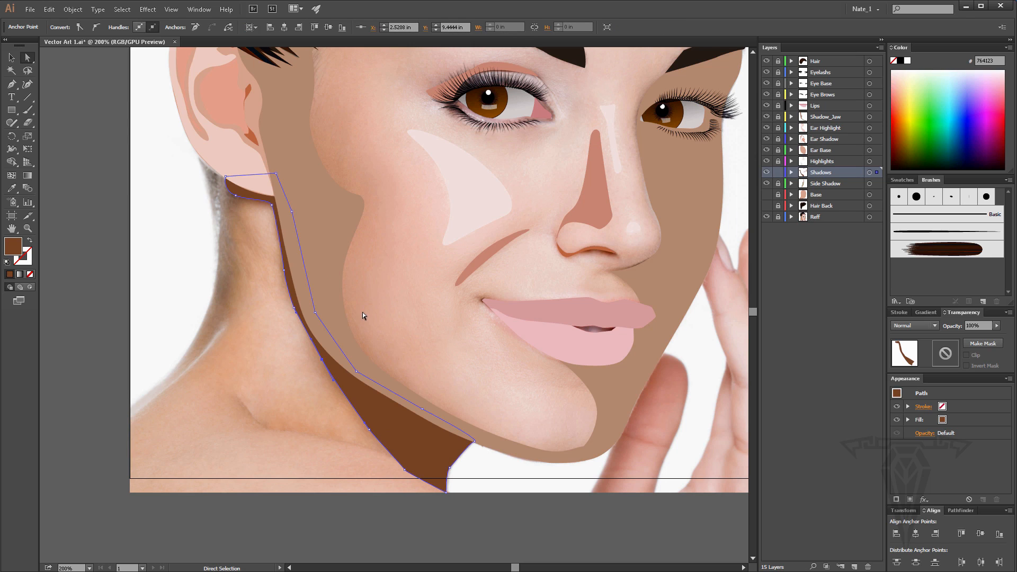
Show the Base layer, deselect the neck shadow and examine the shading across the whole portrait.
{"action": "scroll", "coordinate": [362, 313], "scroll_direction": "up", "scroll_amount": 1}
{"action": "left_click", "coordinate": [28, 228]}
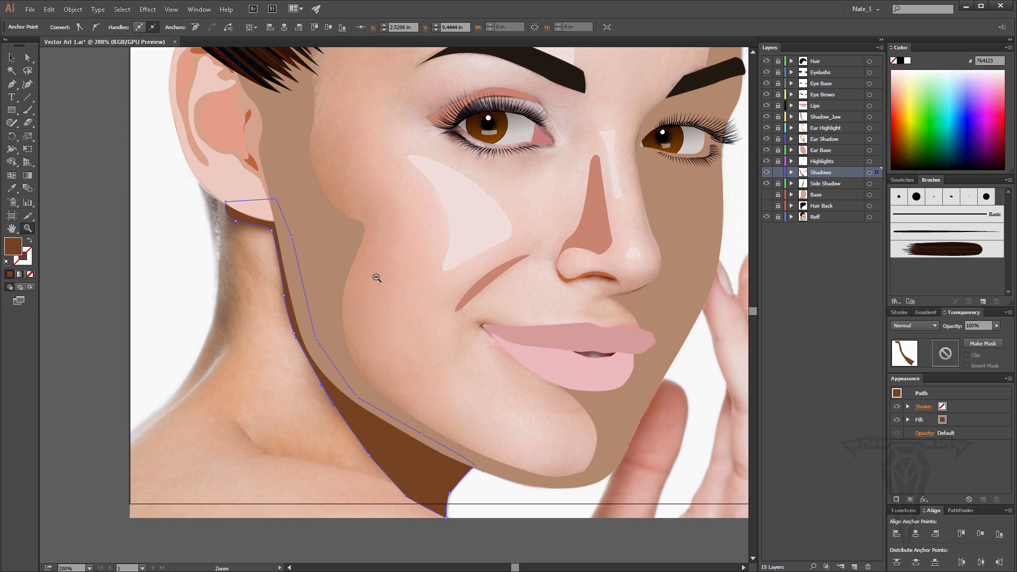
{"action": "left_click", "coordinate": [377, 277], "text": "alt"}
{"action": "left_click", "coordinate": [440, 279], "text": "alt"}
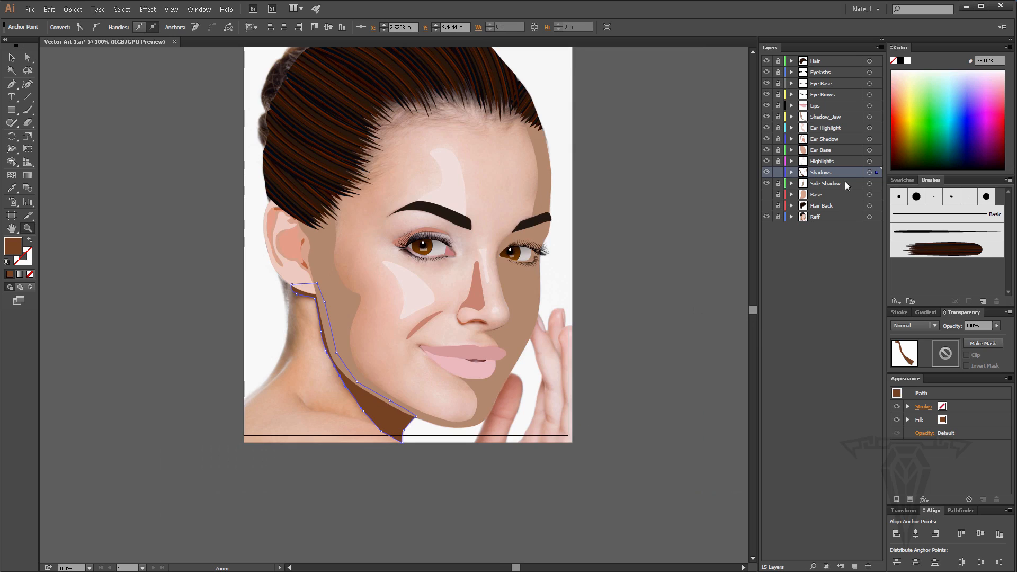
{"action": "left_click", "coordinate": [766, 194]}
{"action": "left_click", "coordinate": [766, 205]}
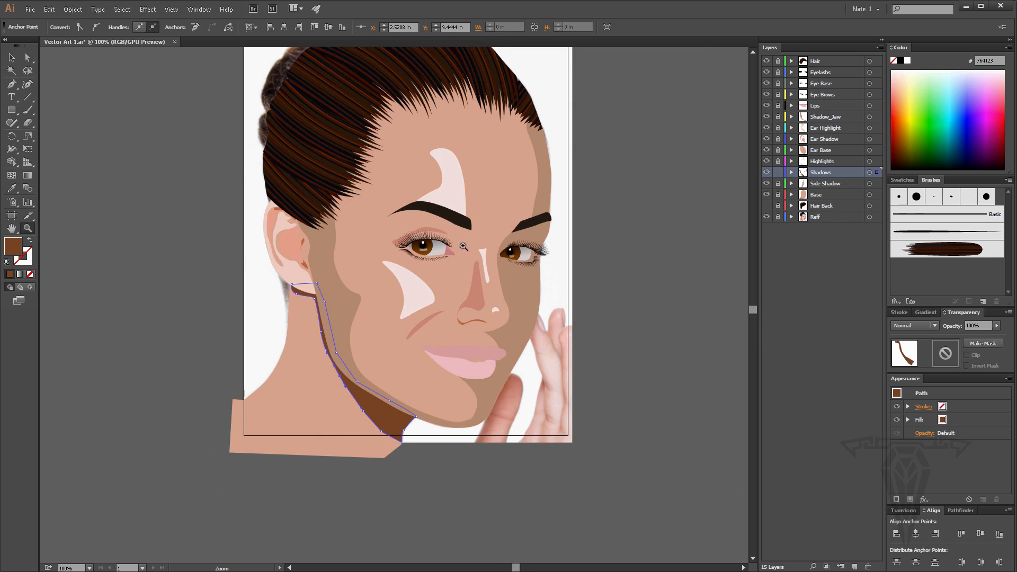
{"action": "scroll", "coordinate": [402, 264], "scroll_direction": "up", "scroll_amount": 2}
{"action": "left_click", "coordinate": [10, 58]}
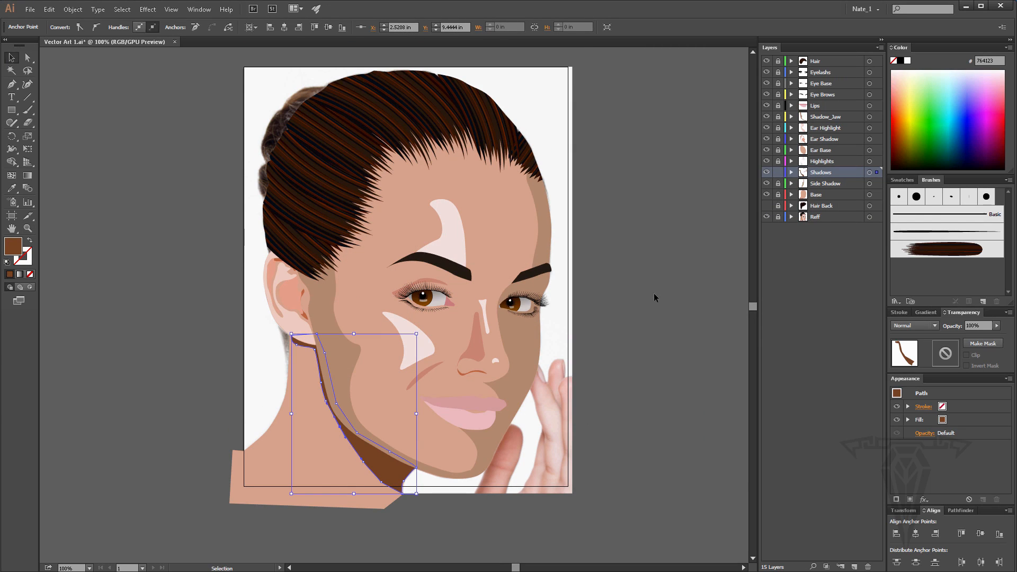
{"action": "left_click", "coordinate": [654, 303]}
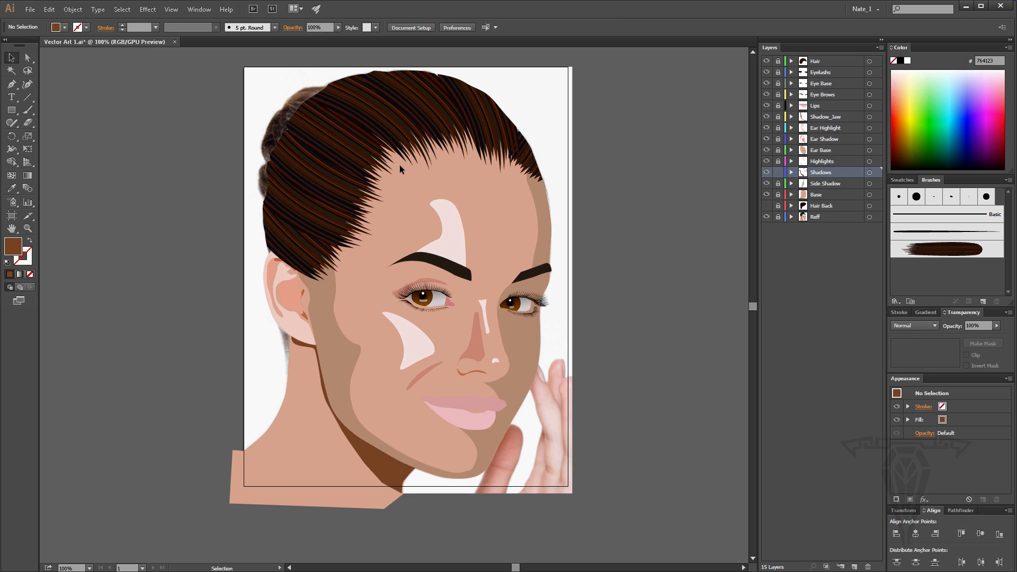
{"action": "scroll", "coordinate": [400, 164], "scroll_direction": "down", "scroll_amount": 1}
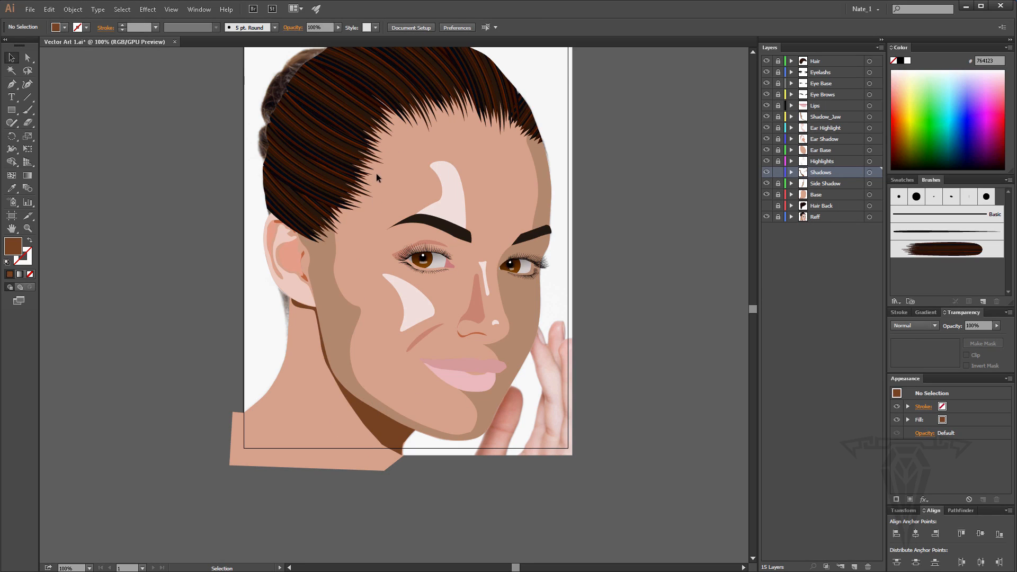
{"action": "scroll", "coordinate": [376, 173], "scroll_direction": "down", "scroll_amount": 1}
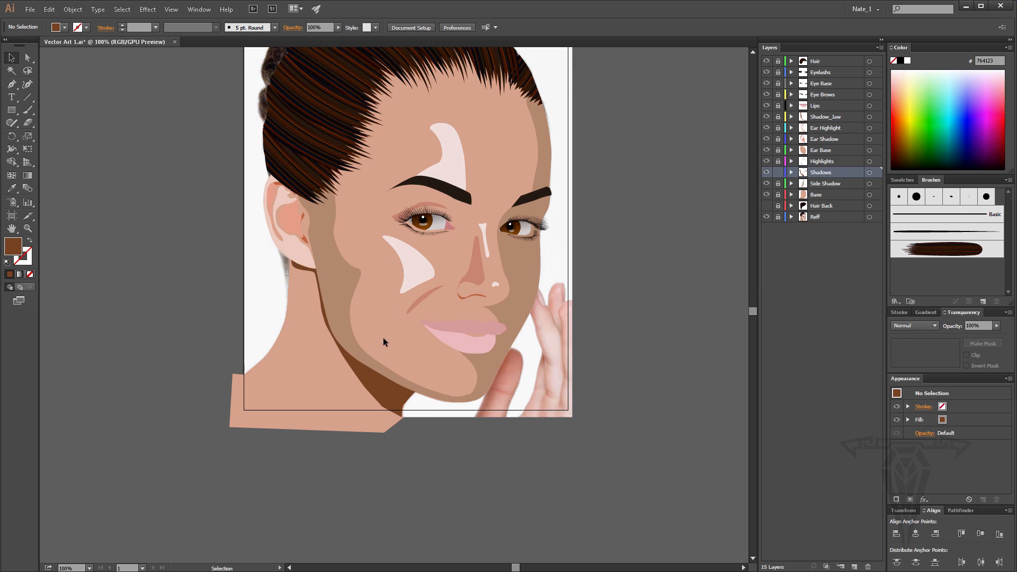
{"action": "scroll", "coordinate": [322, 256], "scroll_direction": "up", "scroll_amount": 2}
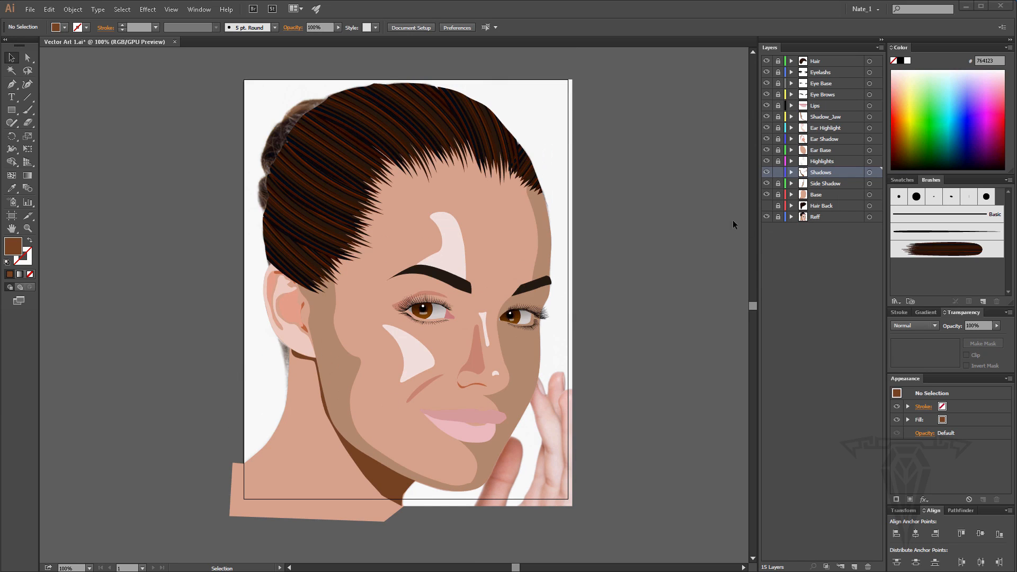
Hide the Base layer to expose the reference photo for tracing.
{"action": "left_click", "coordinate": [766, 194]}
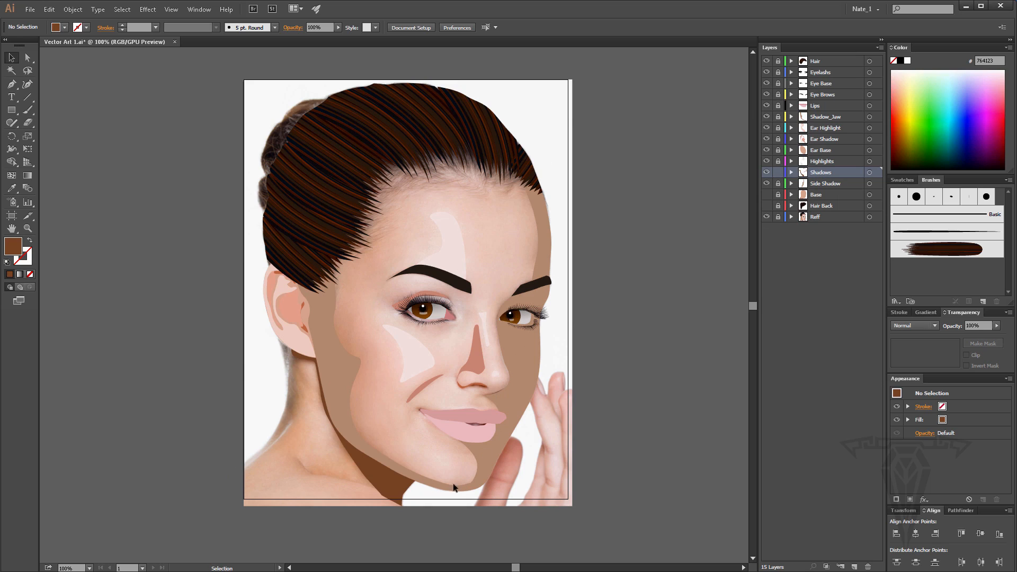
{"action": "left_click", "coordinate": [765, 195]}
{"action": "left_click", "coordinate": [765, 195]}
Create a new layer directly above Base and name it Lighter.
{"action": "left_click", "coordinate": [27, 228]}
{"action": "left_click", "coordinate": [424, 354]}
{"action": "scroll", "coordinate": [401, 307], "scroll_direction": "up", "scroll_amount": 2}
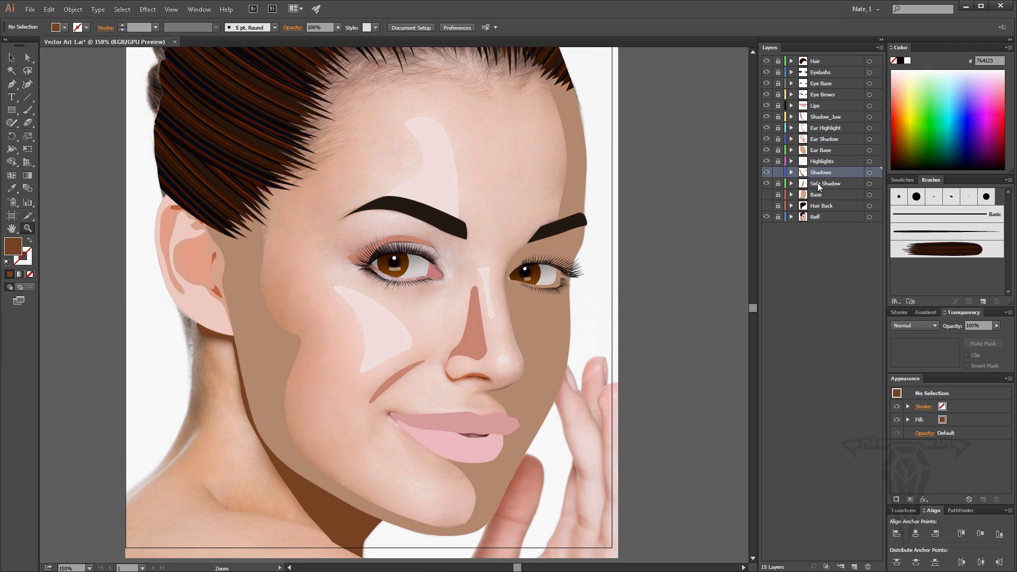
{"action": "left_click", "coordinate": [821, 161]}
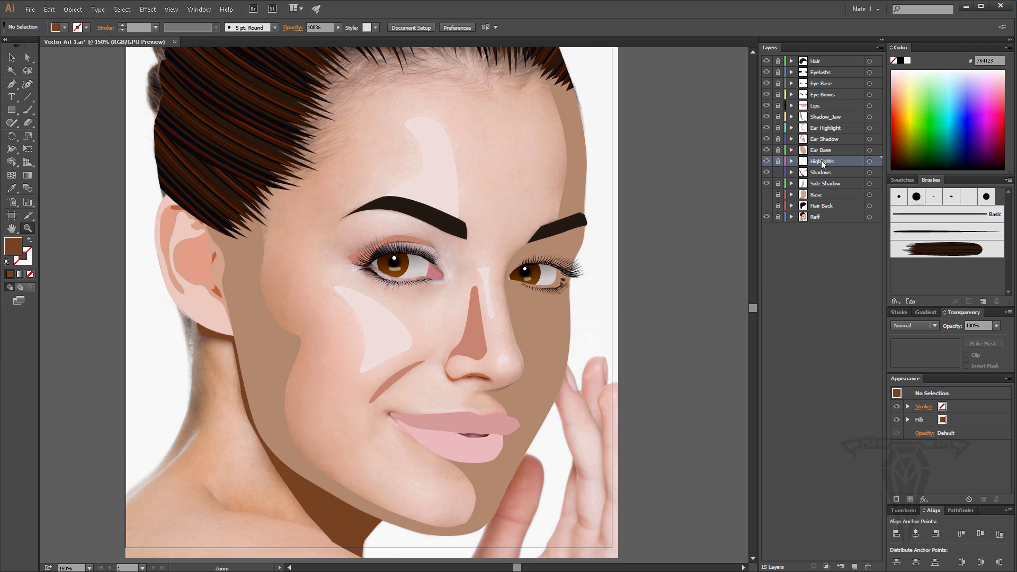
{"action": "left_click", "coordinate": [820, 196]}
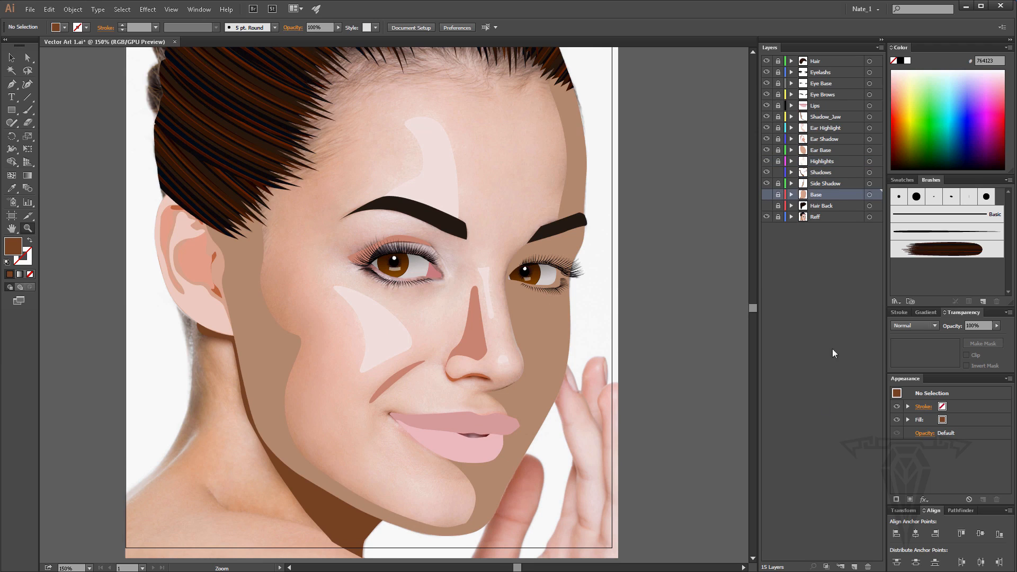
{"action": "left_click", "coordinate": [854, 567]}
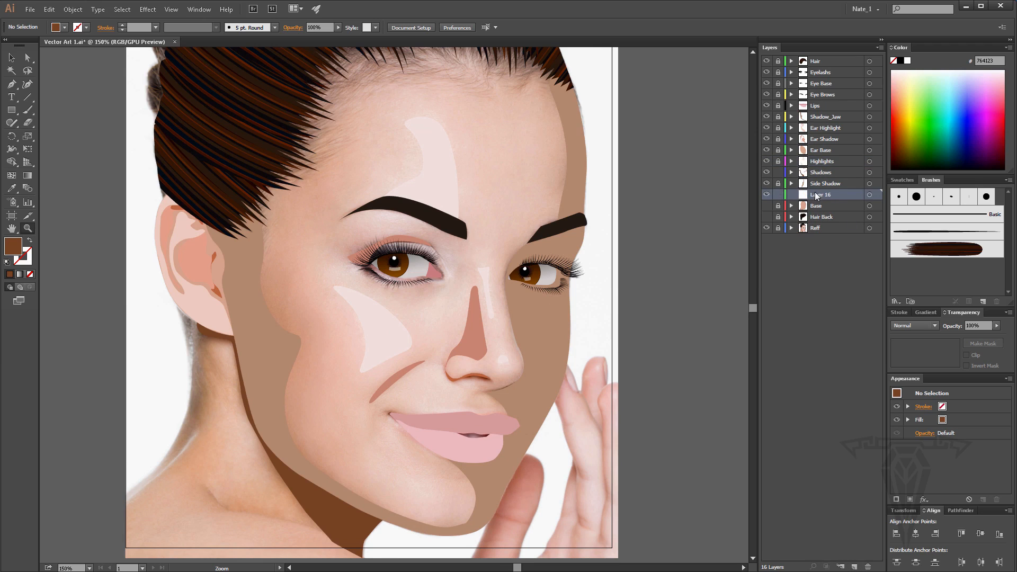
{"action": "double_click", "coordinate": [816, 195]}
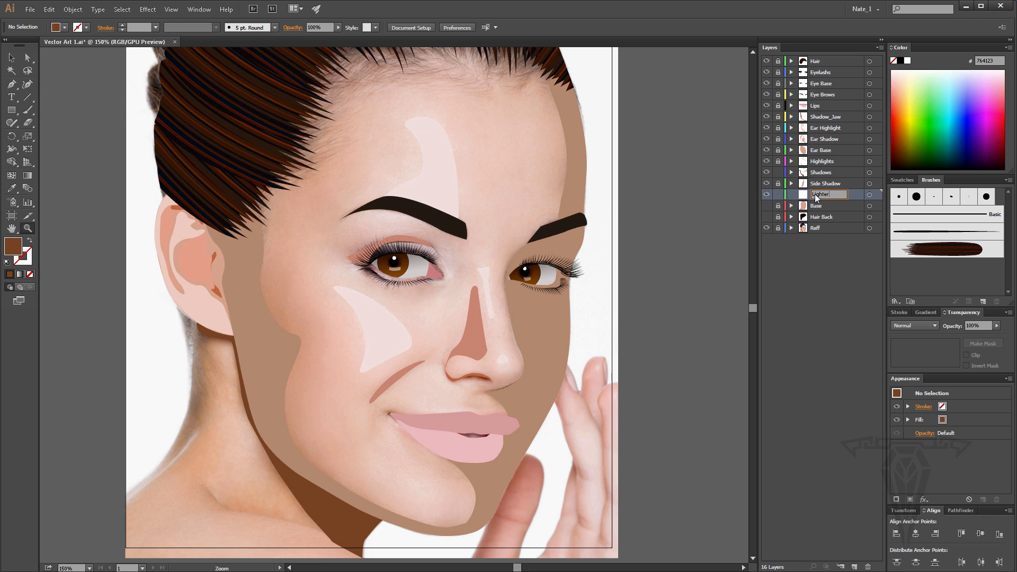
{"action": "key", "text": "Return"}
Start the lighter skin outline with the Curvature tool, without fill, from the upper forehead past the brow to the temple.
{"action": "left_click", "coordinate": [11, 84]}
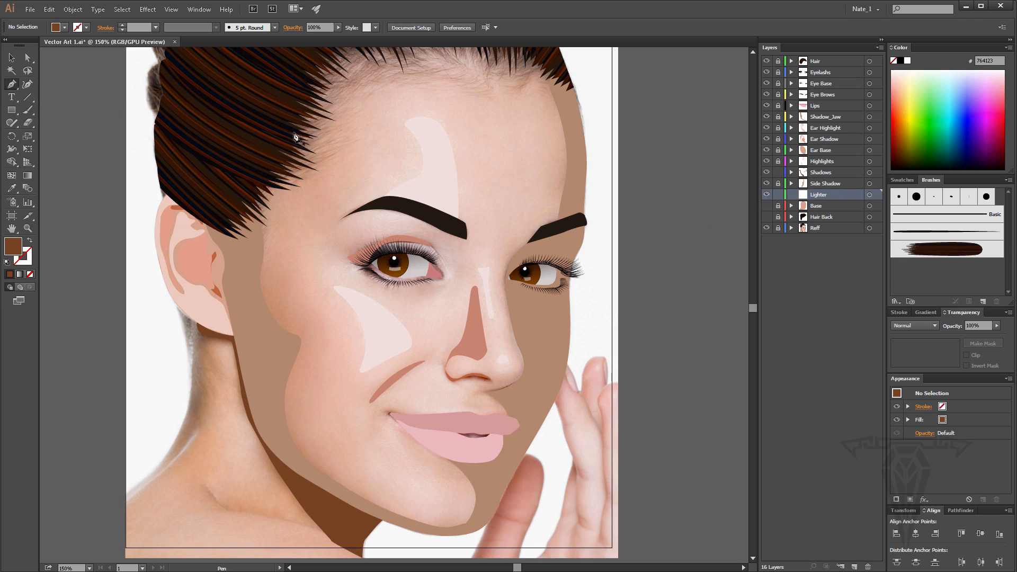
{"action": "left_click", "coordinate": [28, 84]}
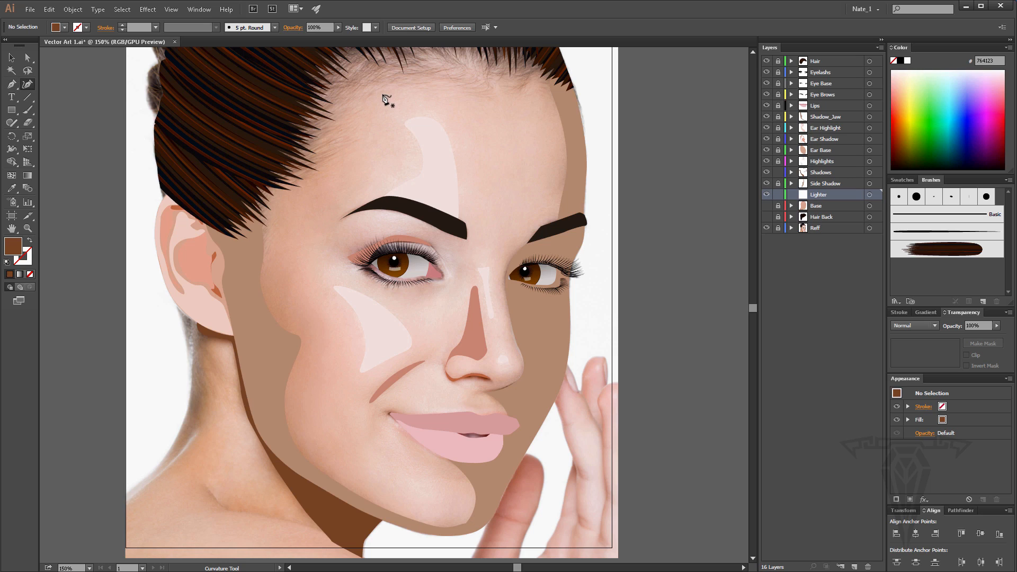
{"action": "scroll", "coordinate": [387, 97], "scroll_direction": "up", "scroll_amount": 2}
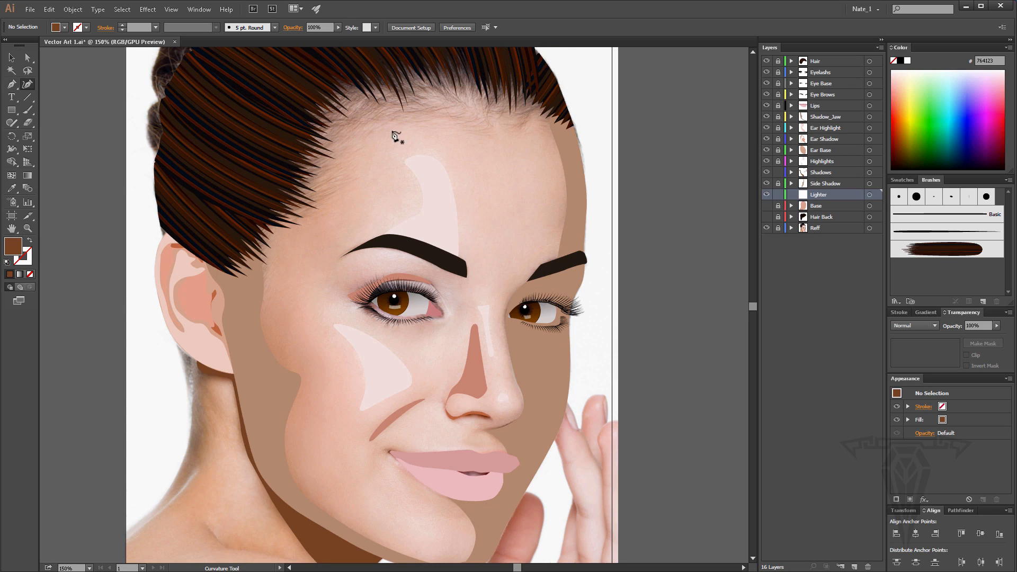
{"action": "left_click", "coordinate": [392, 131]}
{"action": "left_click", "coordinate": [366, 187]}
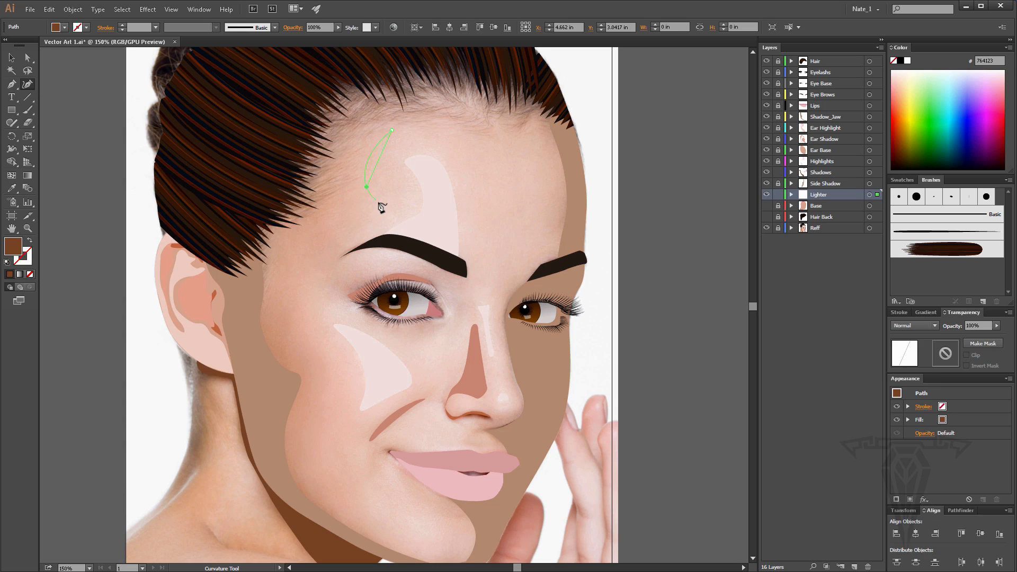
{"action": "left_click", "coordinate": [376, 203]}
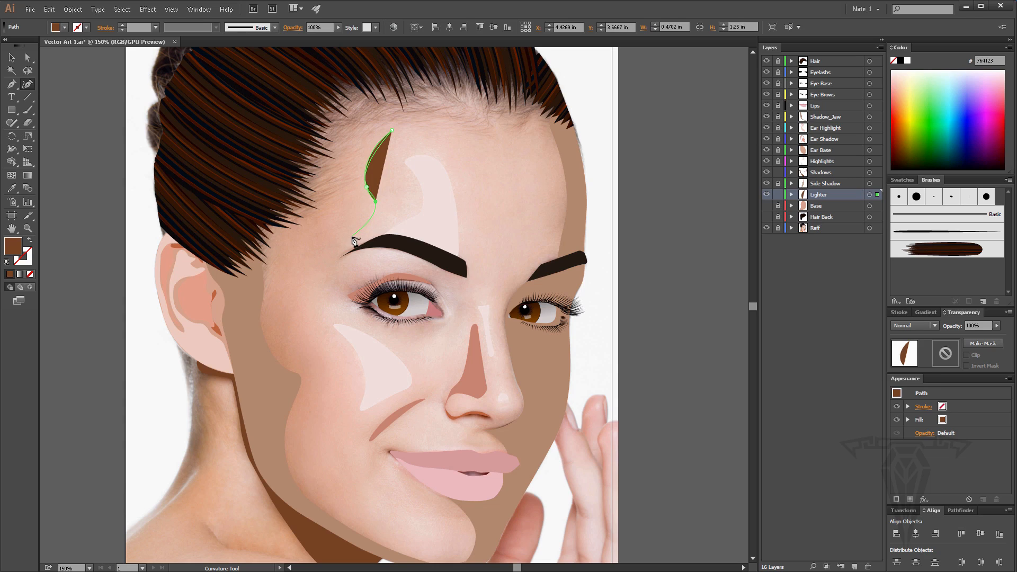
{"action": "left_click", "coordinate": [30, 274]}
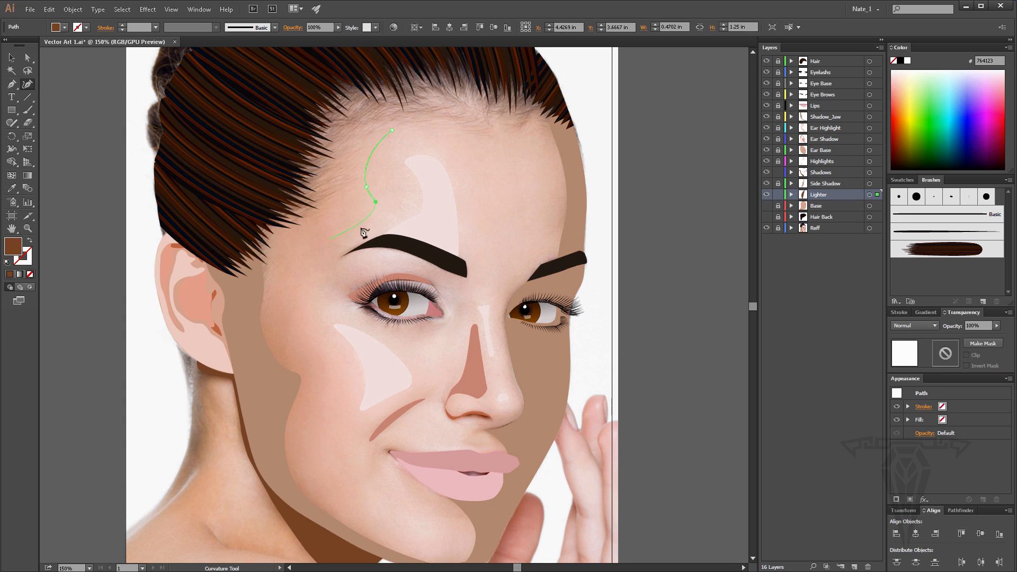
{"action": "left_click", "coordinate": [339, 237]}
{"action": "left_click", "coordinate": [328, 266]}
{"action": "left_click", "coordinate": [313, 287]}
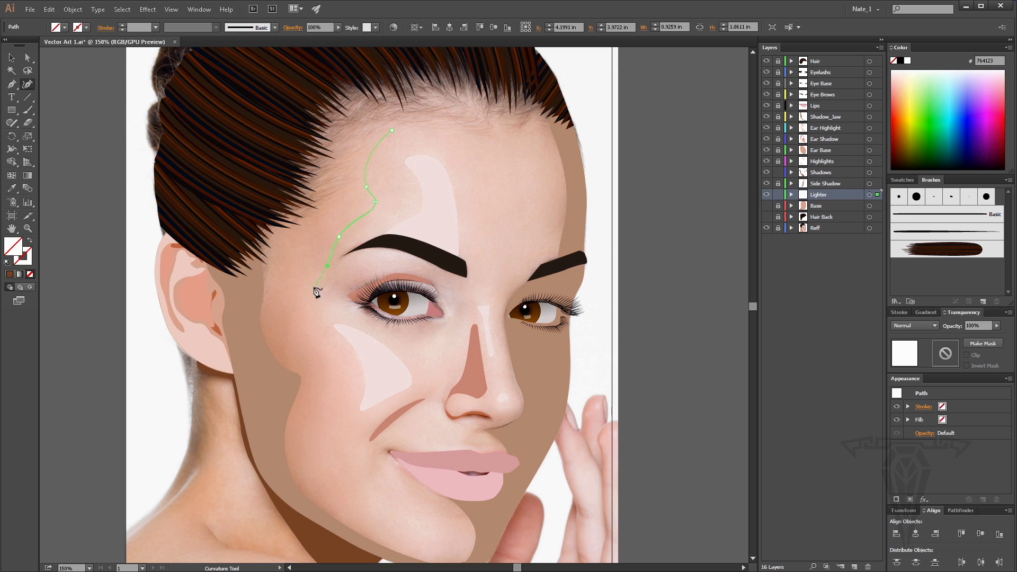
Extend the lighter skin outline from the temple down the cheek and along the jaw to around the chin.
{"action": "left_click", "coordinate": [318, 353]}
{"action": "left_click", "coordinate": [330, 365]}
{"action": "scroll", "coordinate": [331, 433], "scroll_direction": "down", "scroll_amount": 2}
{"action": "left_click", "coordinate": [336, 441]}
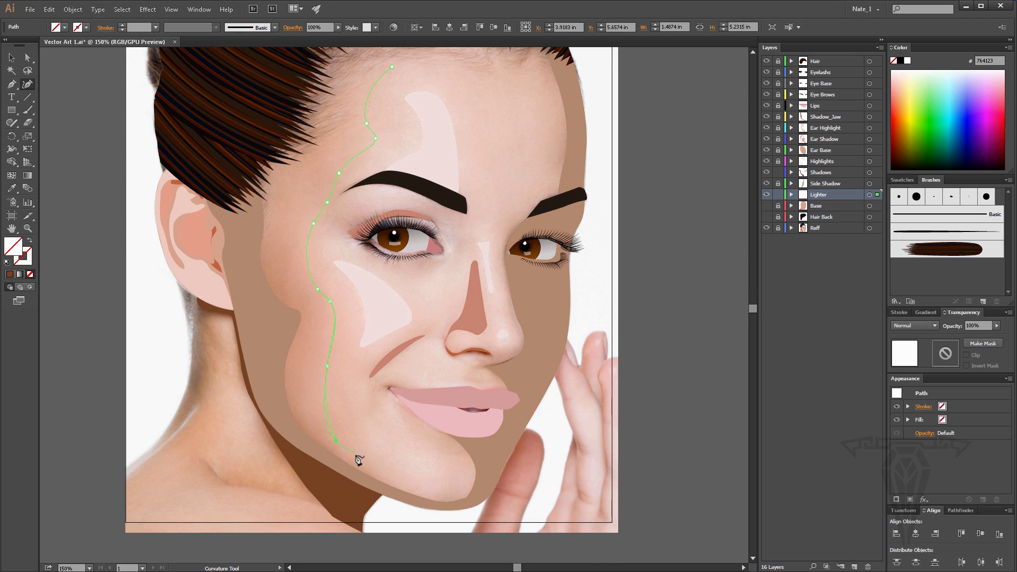
{"action": "left_click", "coordinate": [381, 471]}
{"action": "left_click", "coordinate": [437, 494]}
{"action": "left_click", "coordinate": [457, 471]}
Carry the lighter skin outline from the chin to the mouth corner, along the upper lip and beneath the nose.
{"action": "left_click", "coordinate": [403, 422]}
{"action": "left_click", "coordinate": [402, 395]}
{"action": "left_click", "coordinate": [423, 394]}
{"action": "left_click", "coordinate": [468, 388]}
{"action": "left_click", "coordinate": [464, 366]}
{"action": "left_click", "coordinate": [448, 358]}
{"action": "left_click", "coordinate": [455, 354]}
{"action": "left_click", "coordinate": [469, 350]}
{"action": "left_click", "coordinate": [485, 350]}
{"action": "left_click", "coordinate": [502, 356]}
{"action": "left_click", "coordinate": [519, 353]}
Close the lighter skin outline up the far side of the nose and over the forehead to its starting point.
{"action": "left_click", "coordinate": [525, 324]}
{"action": "left_click", "coordinate": [506, 257]}
{"action": "left_click", "coordinate": [500, 225]}
{"action": "scroll", "coordinate": [500, 231], "scroll_direction": "up", "scroll_amount": 1}
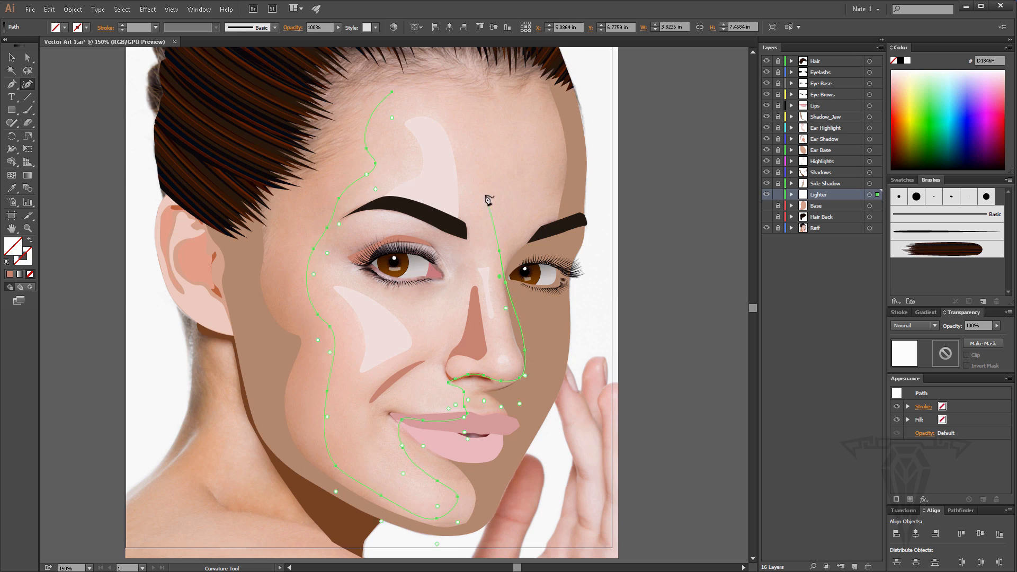
{"action": "left_click", "coordinate": [507, 165]}
{"action": "left_click", "coordinate": [450, 68]}
{"action": "left_click", "coordinate": [393, 92]}
Fill the lighter skin shape with a pale skin tone sampled from the forehead in the photo and show the Base layer.
{"action": "scroll", "coordinate": [523, 207], "scroll_direction": "down", "scroll_amount": 2}
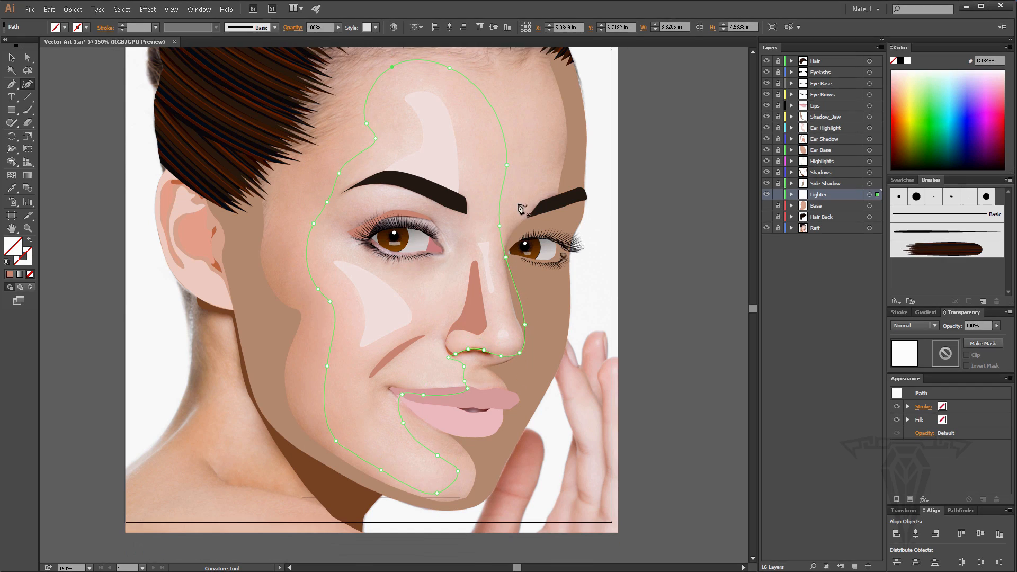
{"action": "scroll", "coordinate": [510, 217], "scroll_direction": "up", "scroll_amount": 3}
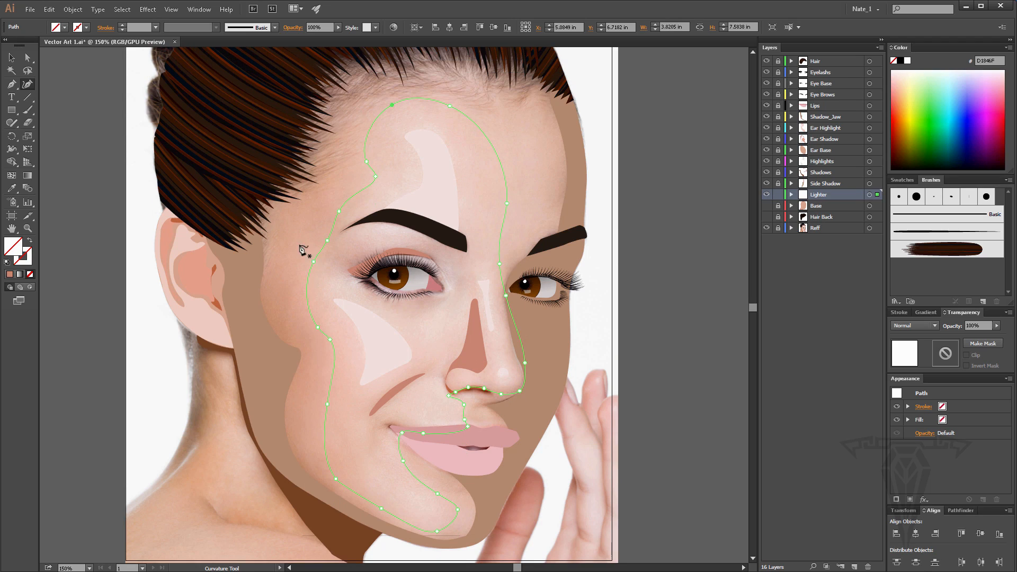
{"action": "left_click", "coordinate": [12, 189]}
{"action": "left_click", "coordinate": [494, 182]}
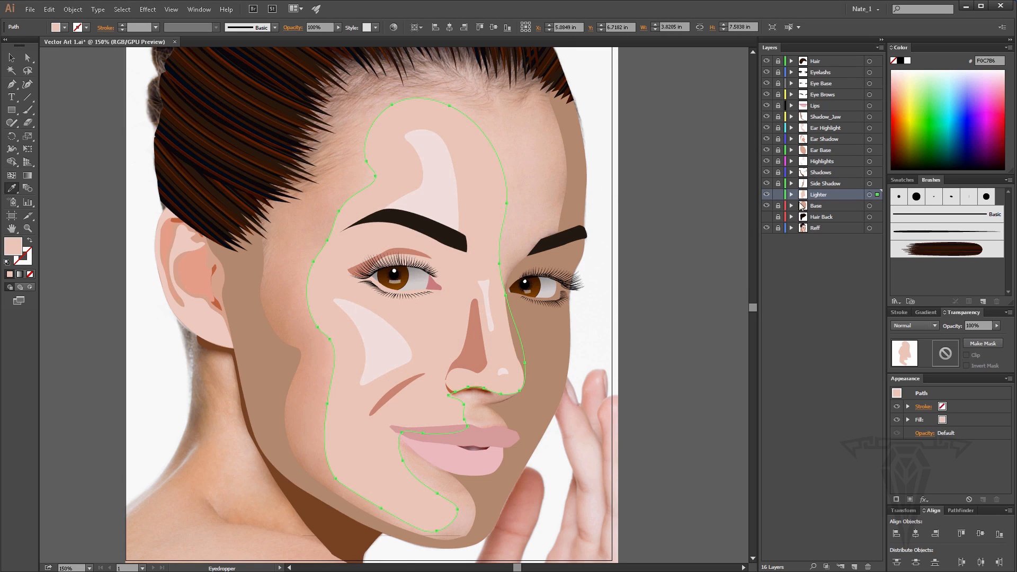
{"action": "left_click", "coordinate": [766, 206]}
{"action": "key", "text": "v"}
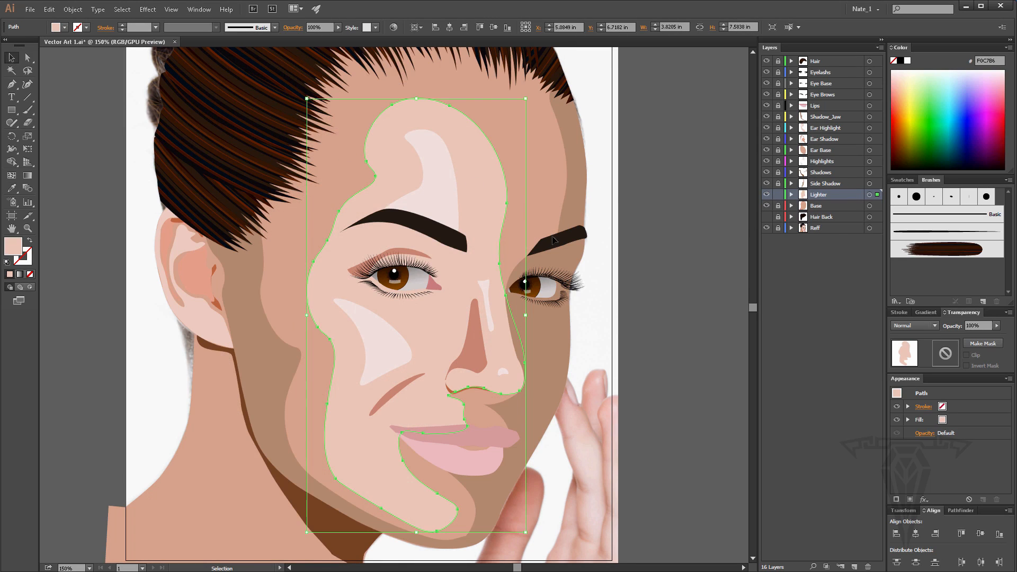
Hide the Base layer and reshape the lighter skin outline along the lower lip and around the chin to follow the photo.
{"action": "left_click", "coordinate": [697, 250]}
{"action": "scroll", "coordinate": [647, 243], "scroll_direction": "up", "scroll_amount": 1}
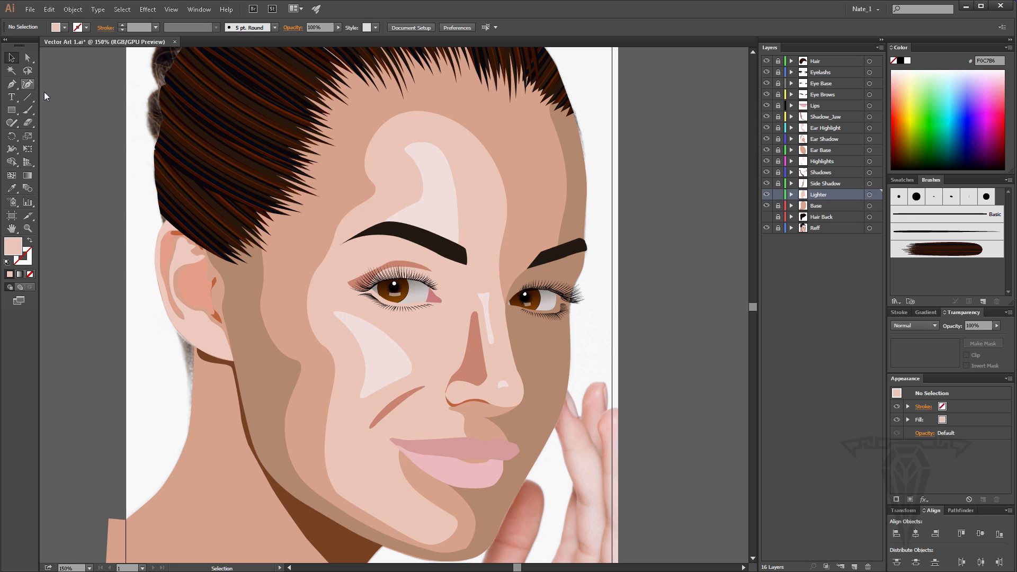
{"action": "left_click", "coordinate": [765, 208]}
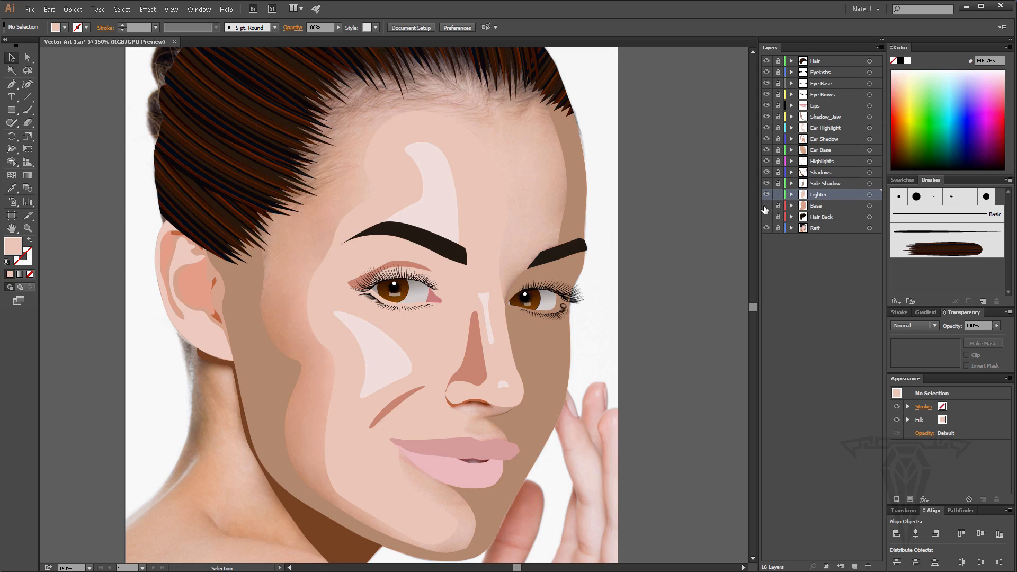
{"action": "left_click", "coordinate": [402, 478]}
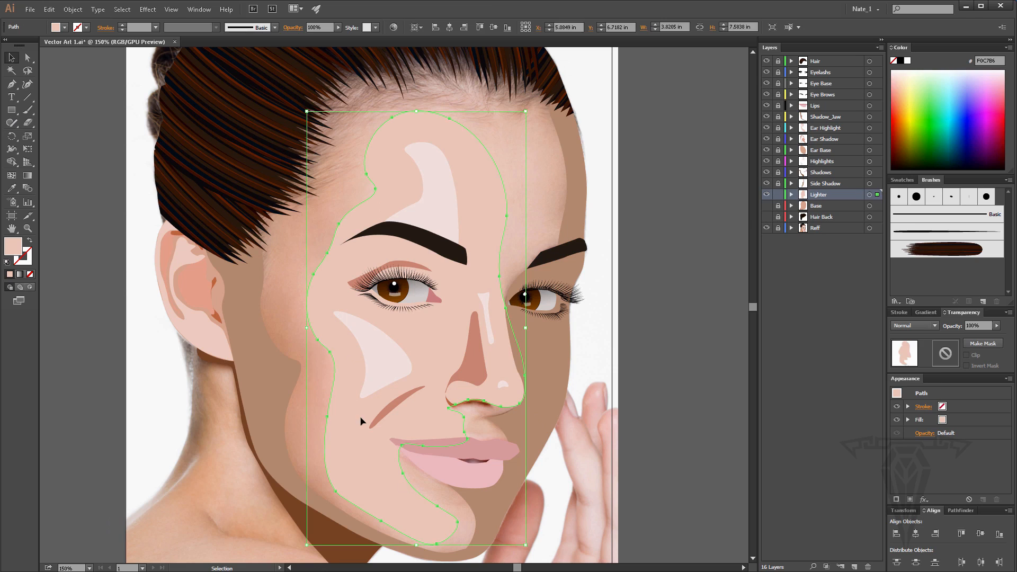
{"action": "left_click", "coordinate": [28, 84]}
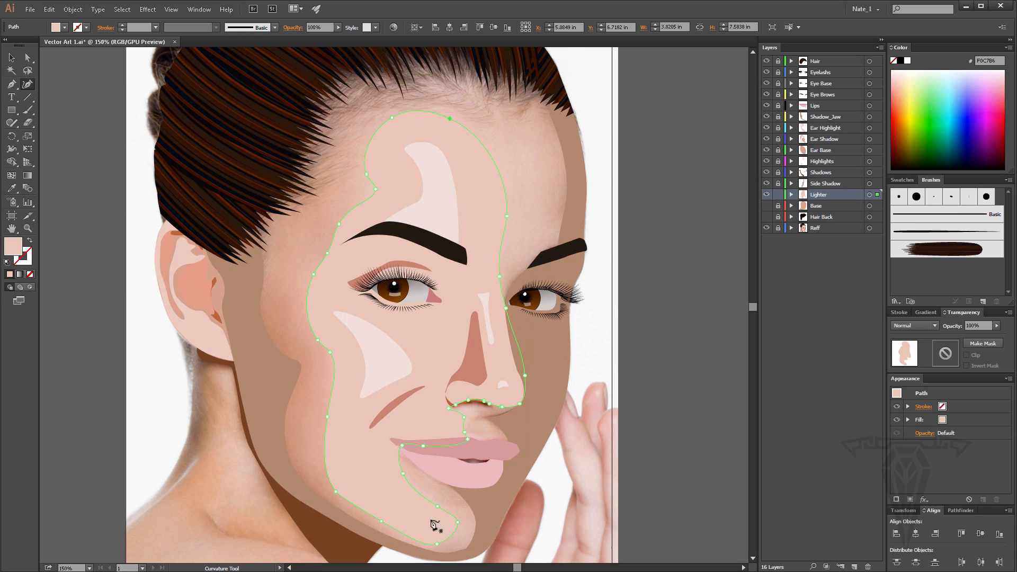
{"action": "left_click_drag", "start_coordinate": [403, 472], "coordinate": [421, 468]}
{"action": "left_click_drag", "start_coordinate": [437, 505], "coordinate": [449, 500]}
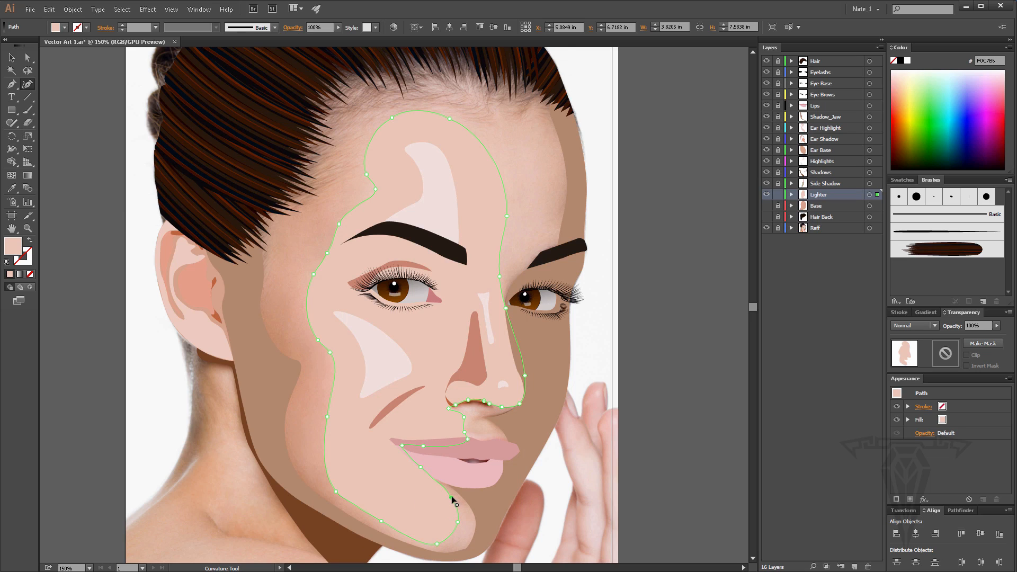
{"action": "left_click", "coordinate": [459, 530]}
{"action": "scroll", "coordinate": [419, 418], "scroll_direction": "up", "scroll_amount": 2}
{"action": "scroll", "coordinate": [411, 411], "scroll_direction": "up", "scroll_amount": 2}
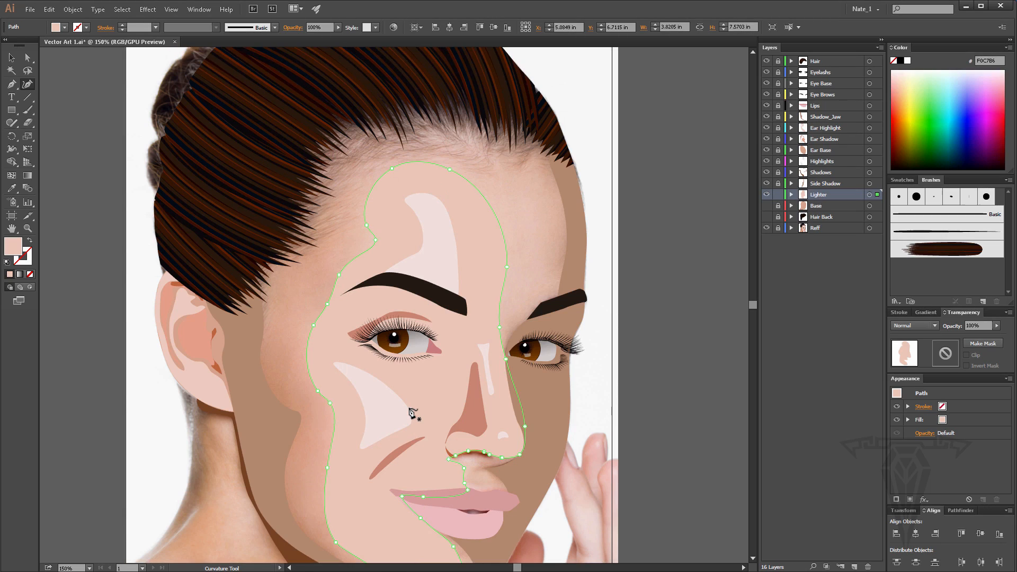
Refine the lighter skin outline beneath the far nostril, lock the Lighter layer and show the Base layer.
{"action": "scroll", "coordinate": [412, 410], "scroll_direction": "down", "scroll_amount": 6}
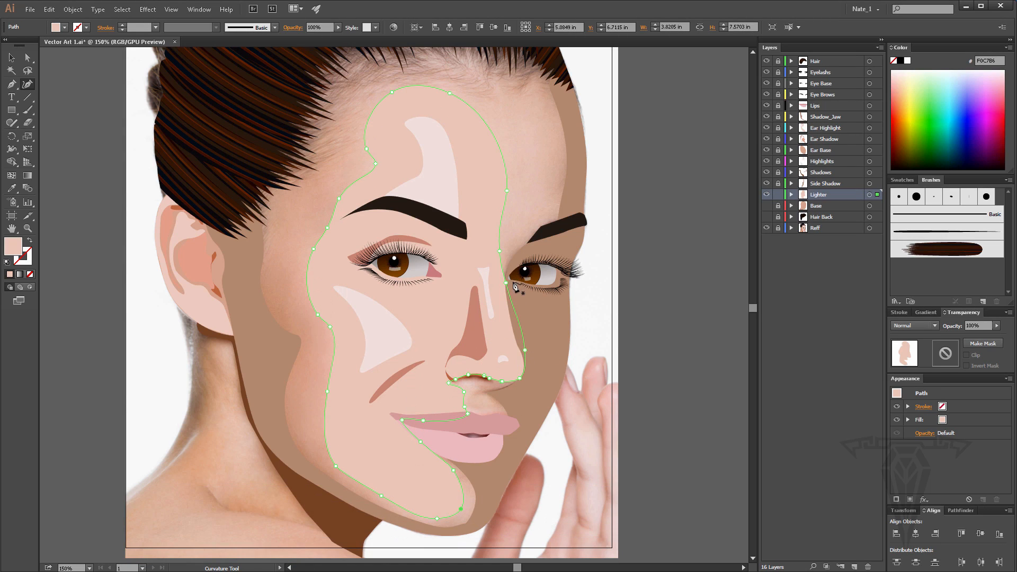
{"action": "scroll", "coordinate": [517, 291], "scroll_direction": "up", "scroll_amount": 1}
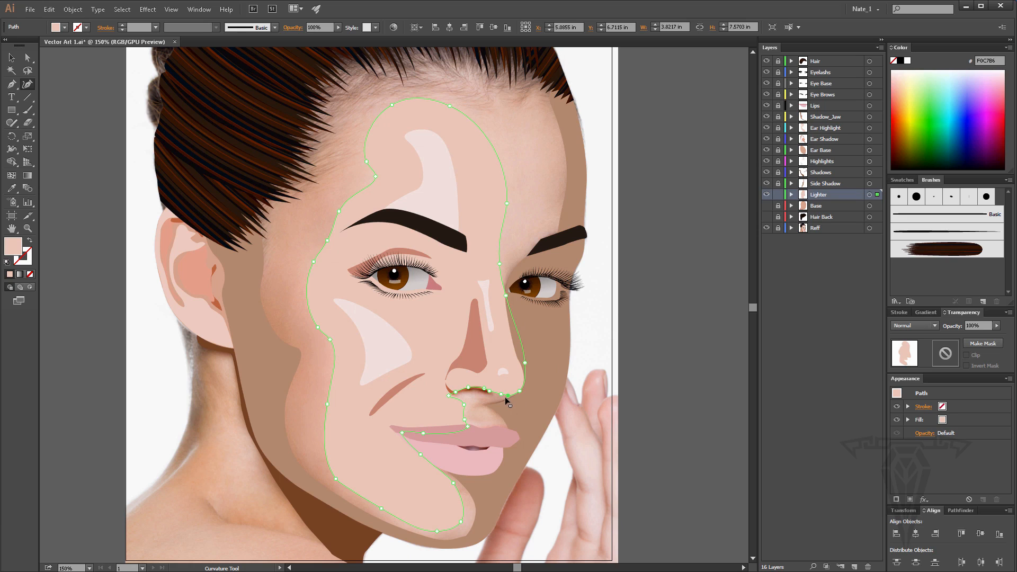
{"action": "scroll", "coordinate": [498, 351], "scroll_direction": "up", "scroll_amount": 1}
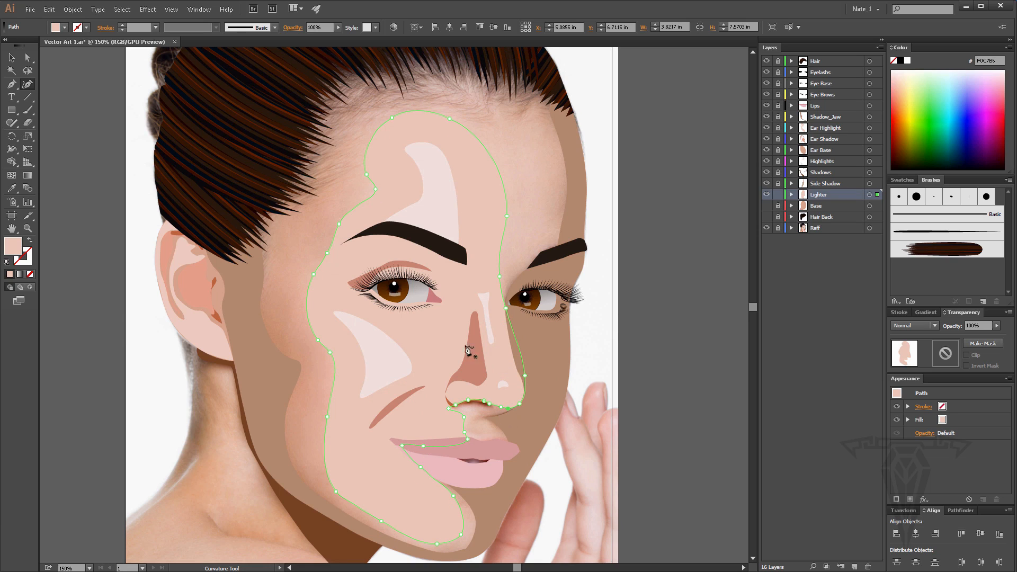
{"action": "scroll", "coordinate": [447, 351], "scroll_direction": "up", "scroll_amount": 2}
{"action": "scroll", "coordinate": [452, 325], "scroll_direction": "down", "scroll_amount": 4}
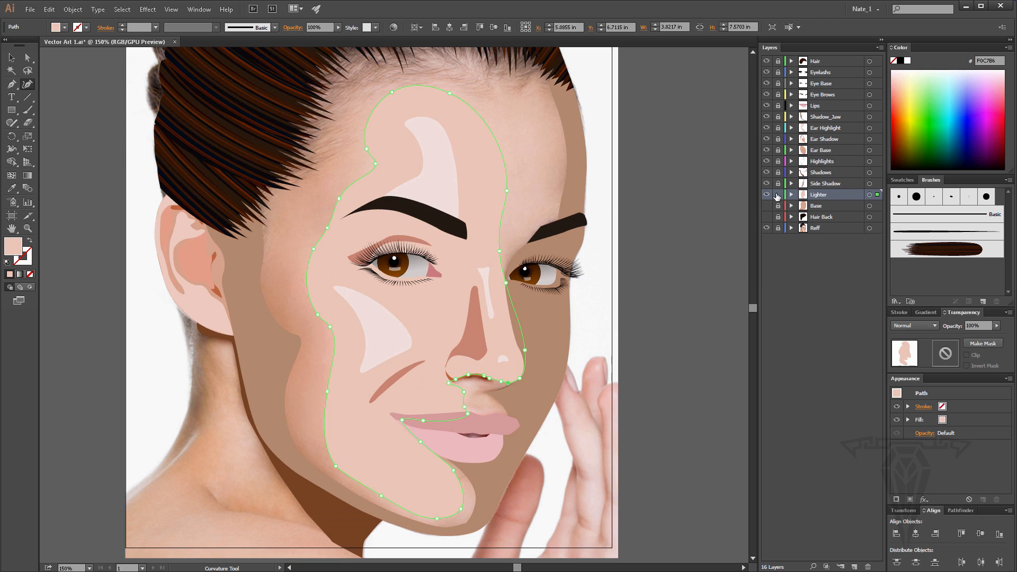
{"action": "left_click", "coordinate": [777, 194]}
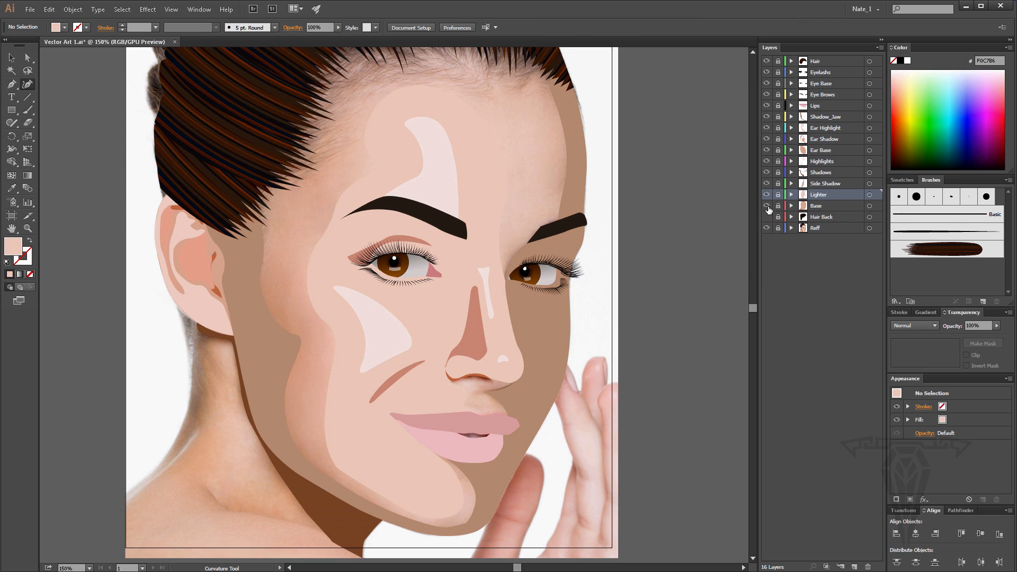
{"action": "left_click", "coordinate": [766, 206]}
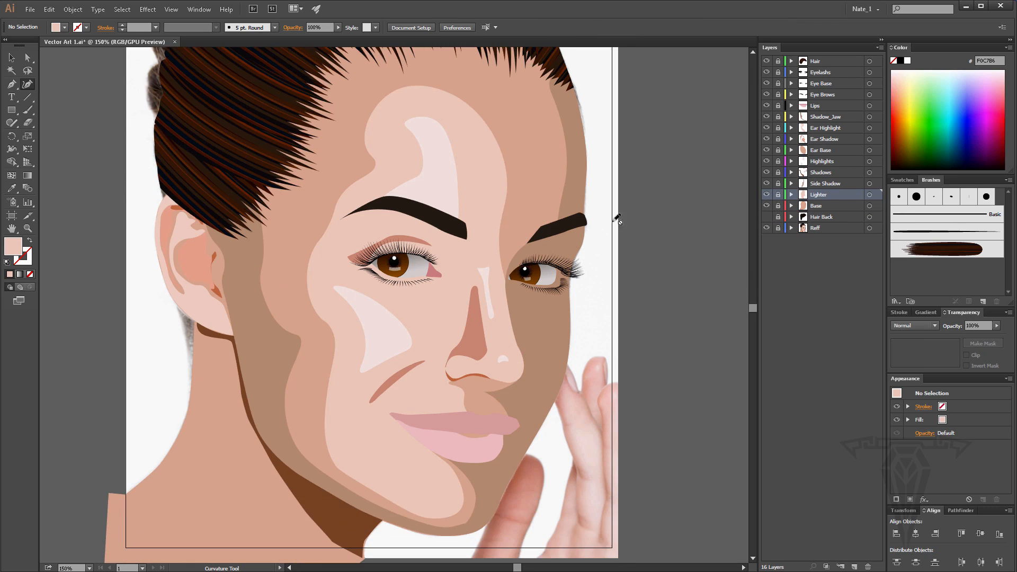
Unlock the Lighter layer, raise the shape's top edge to the hairline and smooth its edge above the near eyebrow.
{"action": "scroll", "coordinate": [355, 286], "scroll_direction": "up", "scroll_amount": 1}
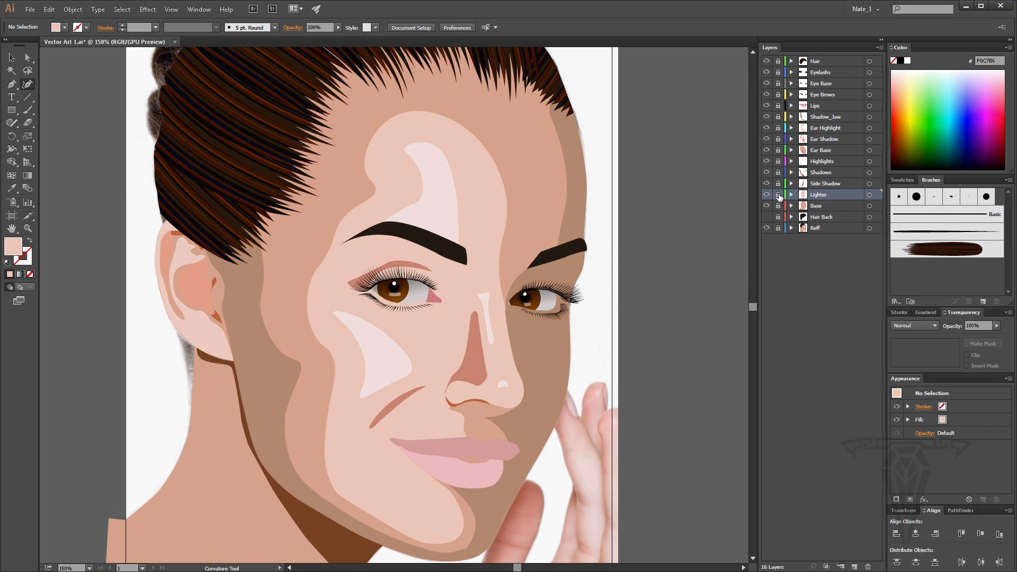
{"action": "left_click", "coordinate": [778, 195]}
{"action": "left_click", "coordinate": [407, 124]}
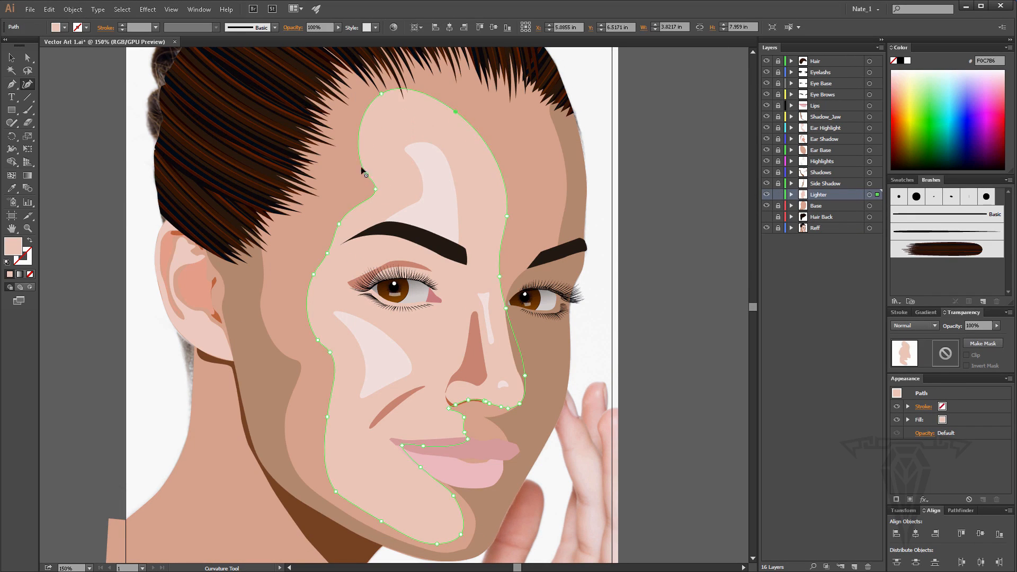
{"action": "left_click_drag", "start_coordinate": [361, 168], "coordinate": [359, 159]}
{"action": "left_click_drag", "start_coordinate": [376, 189], "coordinate": [361, 194]}
{"action": "left_click_drag", "start_coordinate": [382, 94], "coordinate": [378, 92]}
{"action": "scroll", "coordinate": [265, 231], "scroll_direction": "down", "scroll_amount": 3}
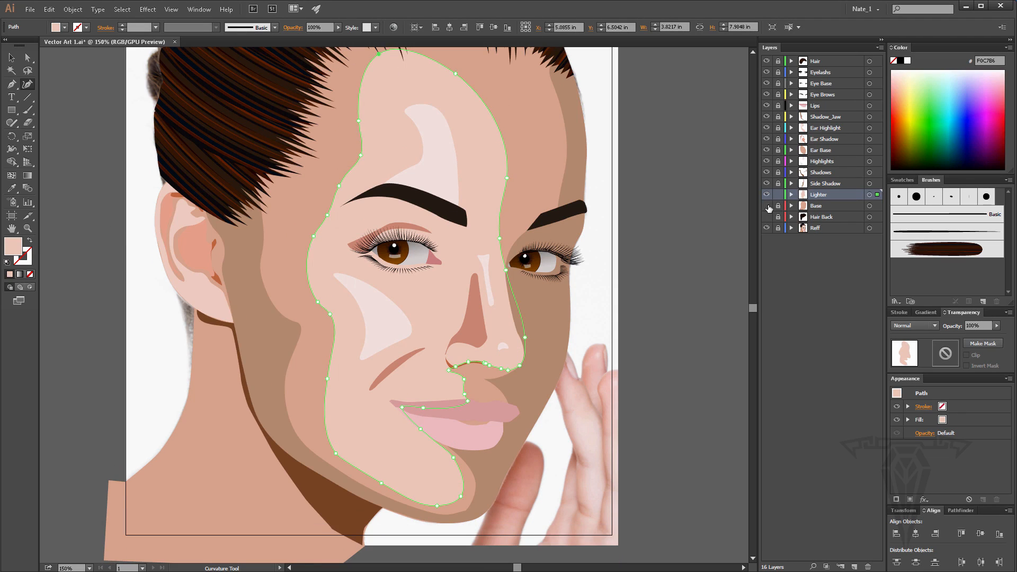
Hide the Base layer to compare the reshaped lighter skin area with the reference photo.
{"action": "left_click", "coordinate": [767, 206]}
{"action": "scroll", "coordinate": [234, 419], "scroll_direction": "down", "scroll_amount": 4}
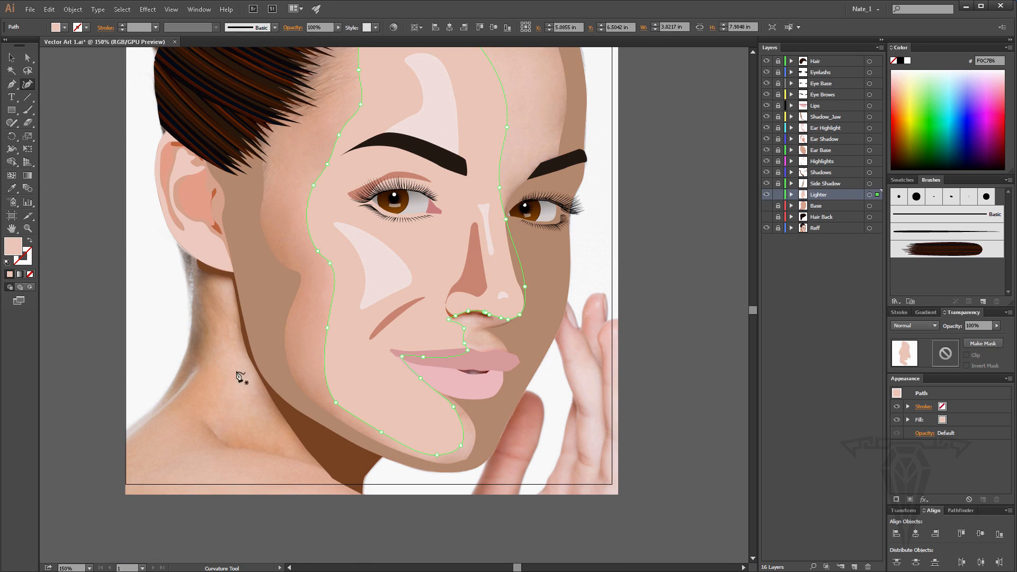
{"action": "scroll", "coordinate": [261, 379], "scroll_direction": "up", "scroll_amount": 4}
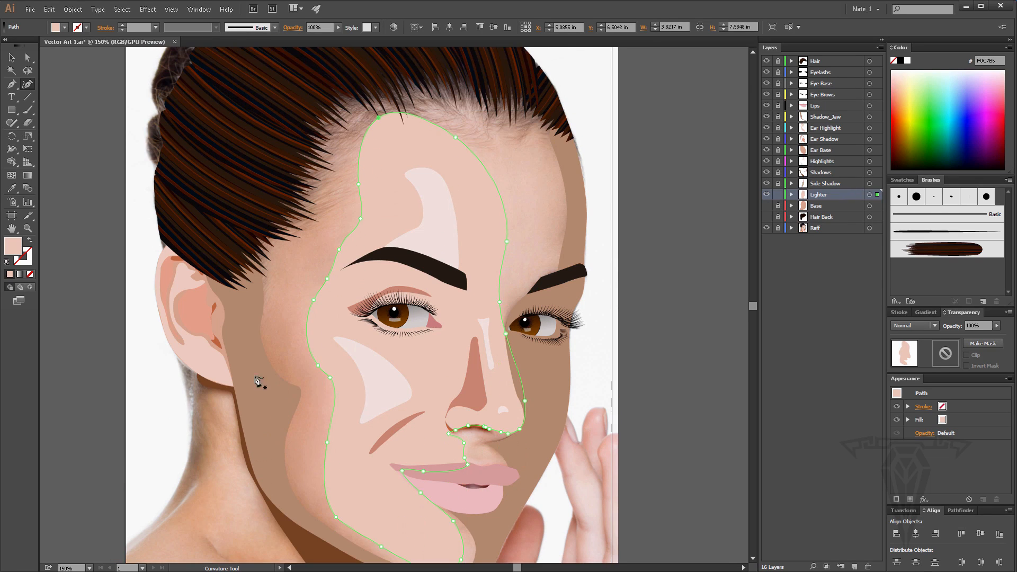
{"action": "scroll", "coordinate": [260, 381], "scroll_direction": "down", "scroll_amount": 2}
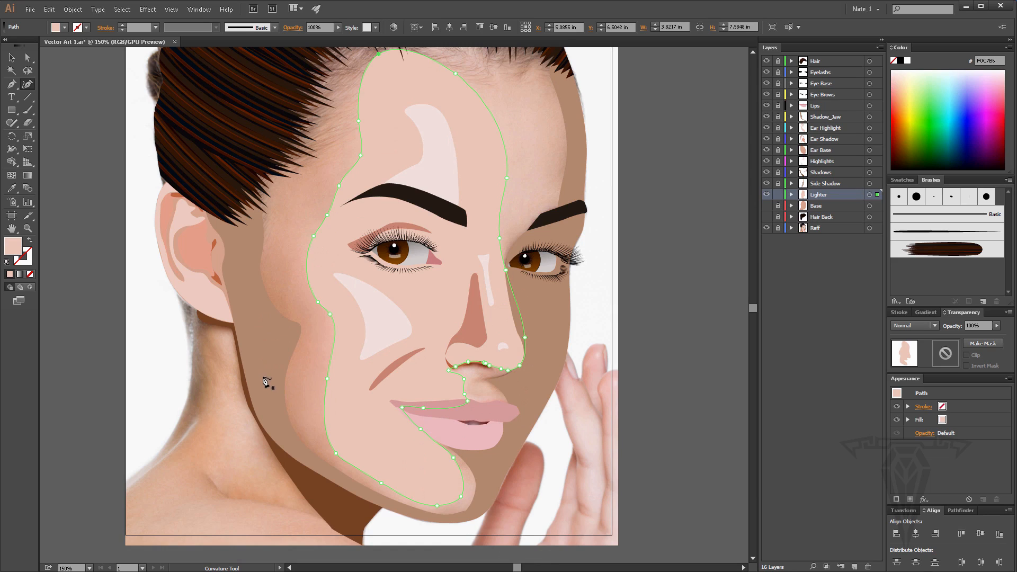
{"action": "scroll", "coordinate": [600, 273], "scroll_direction": "up", "scroll_amount": 1}
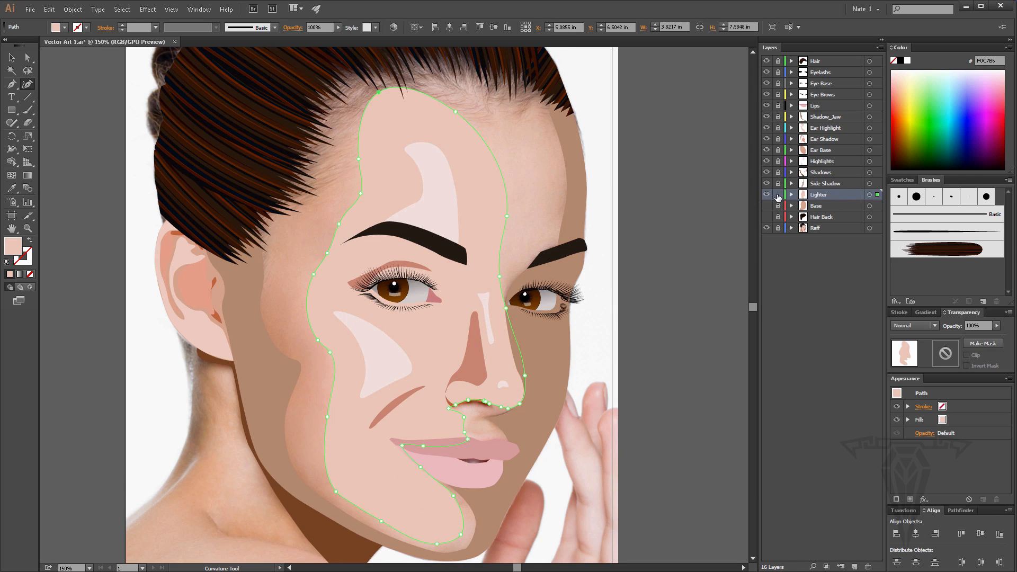
Lock the Lighter layer and save the document.
{"action": "left_click", "coordinate": [694, 197]}
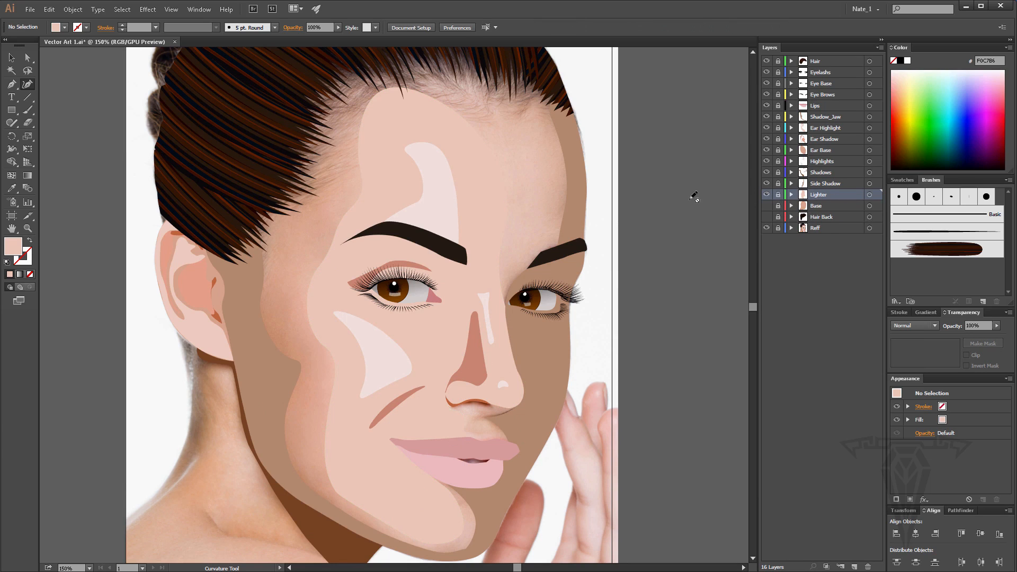
{"action": "left_click", "coordinate": [31, 9]}
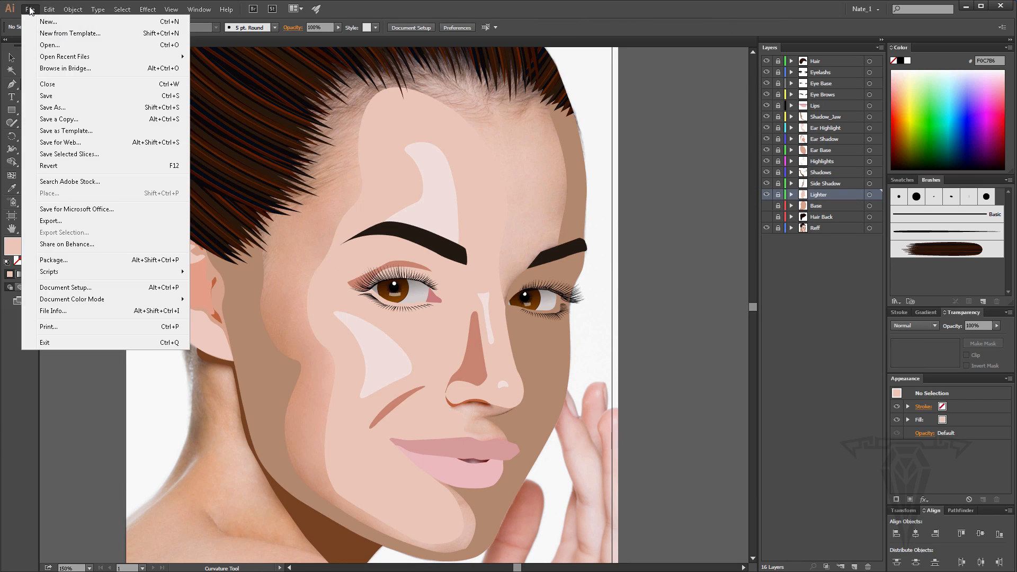
{"action": "left_click", "coordinate": [60, 97]}
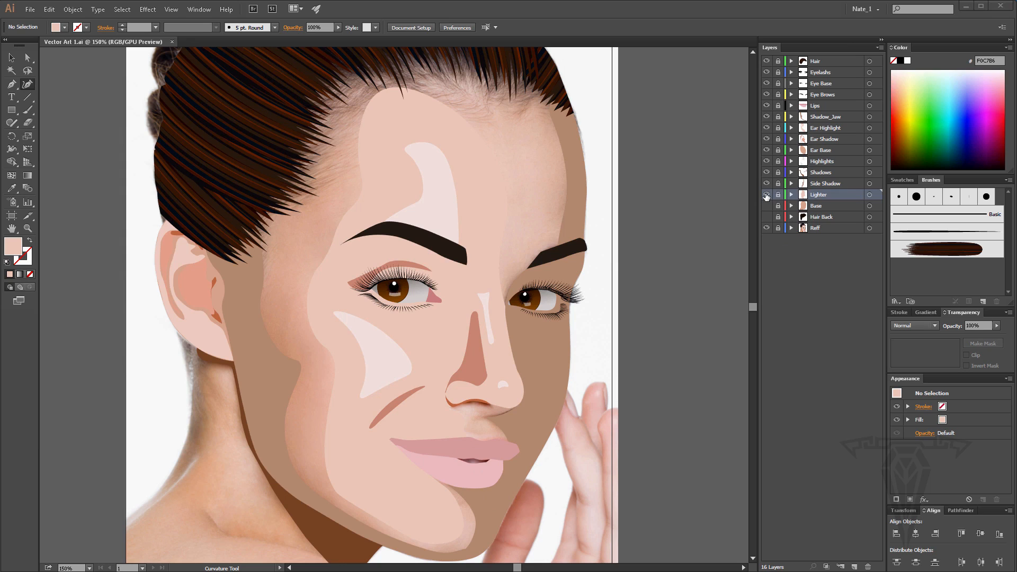
Hide the Lighter, Side Shadow, Shadows and Highlights layers and add a layer named Teeth directly above Shadow_Jaw.
{"action": "left_click_drag", "start_coordinate": [766, 196], "coordinate": [769, 162]}
{"action": "left_click", "coordinate": [766, 161]}
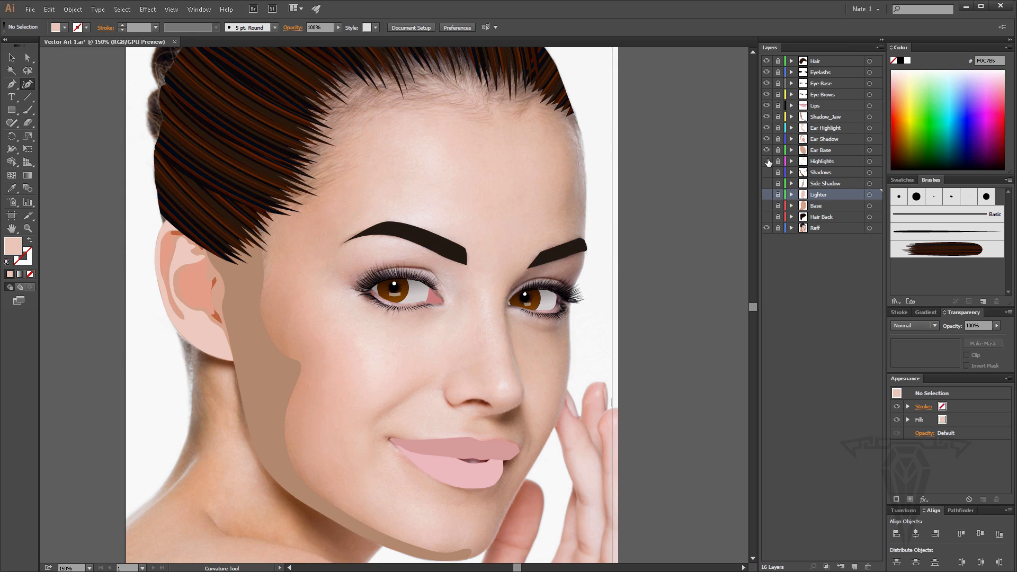
{"action": "left_click", "coordinate": [830, 108]}
{"action": "left_click", "coordinate": [825, 117]}
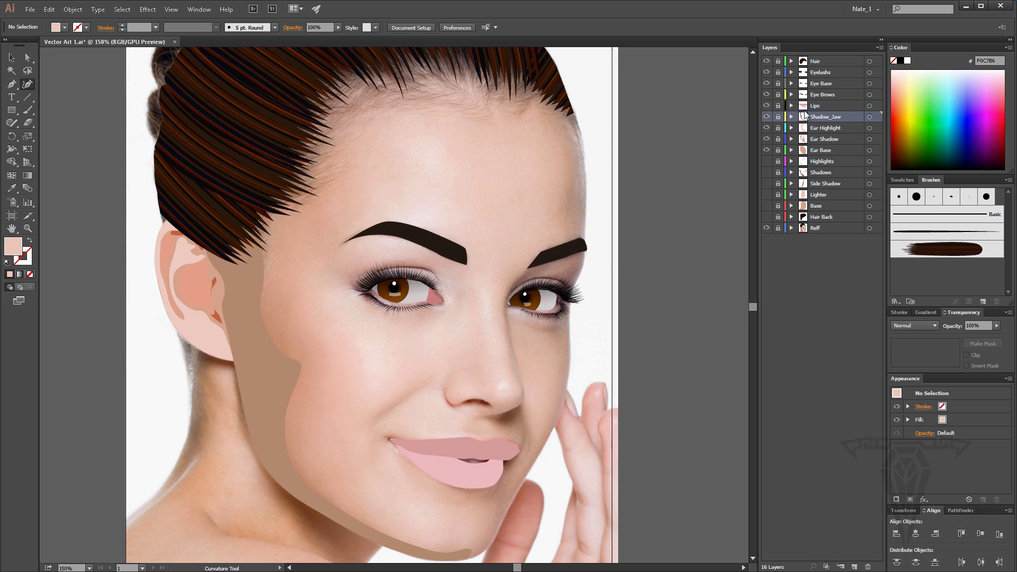
{"action": "left_click", "coordinate": [854, 567]}
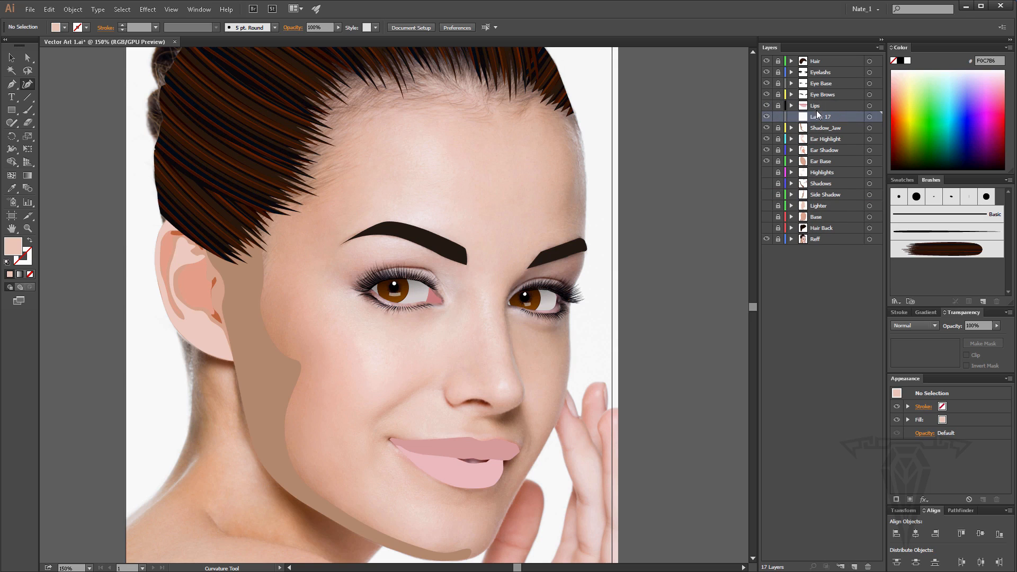
{"action": "double_click", "coordinate": [820, 118]}
{"action": "type", "text": "Teeth"}
{"action": "key", "text": "Return"}
Hide the Lips layer to expose the teeth between the lips in the photo.
{"action": "left_click", "coordinate": [766, 105]}
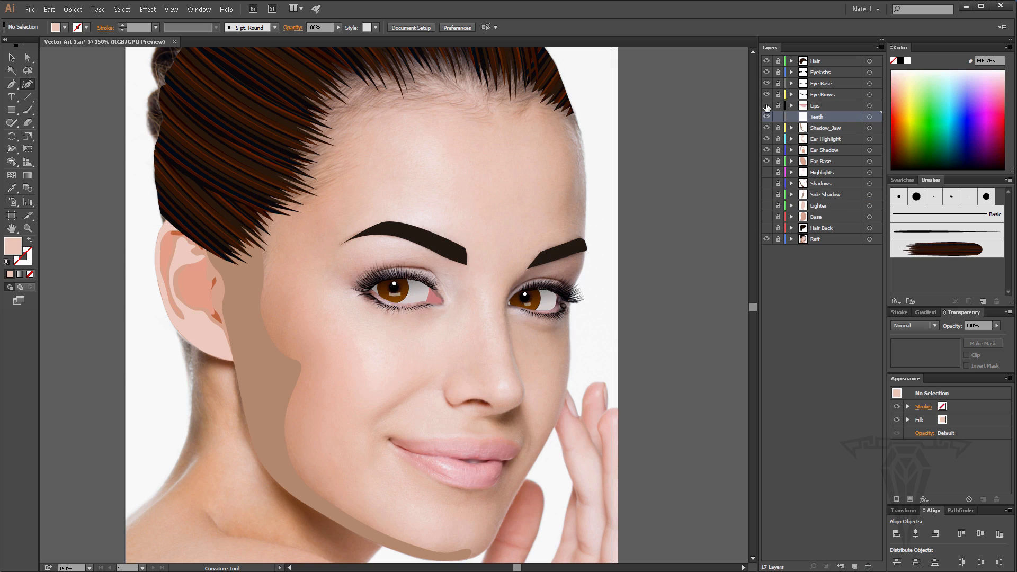
{"action": "left_click", "coordinate": [27, 228]}
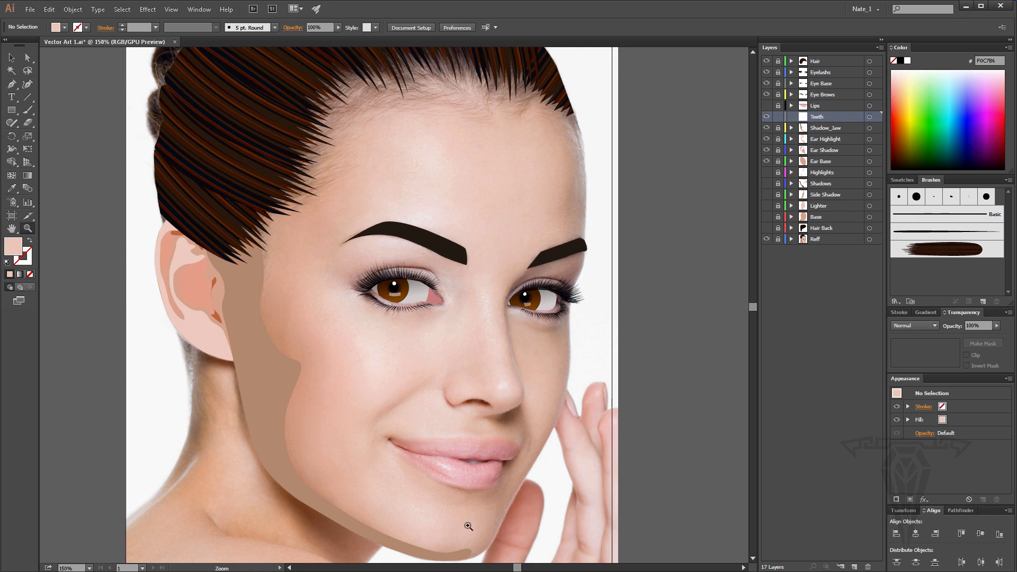
{"action": "left_click", "coordinate": [468, 462]}
{"action": "left_click", "coordinate": [389, 307]}
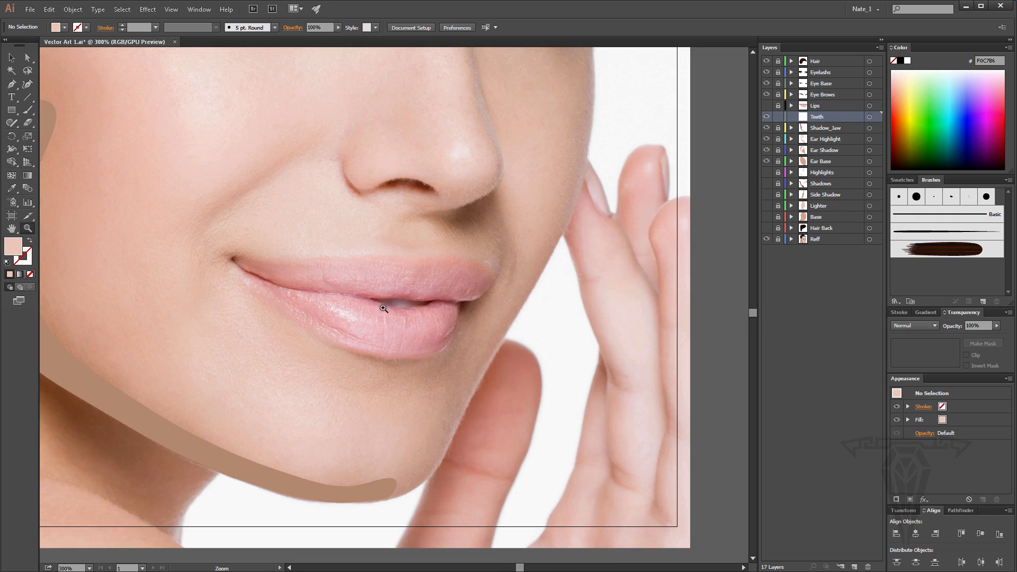
{"action": "scroll", "coordinate": [406, 307], "scroll_direction": "up", "scroll_amount": 1}
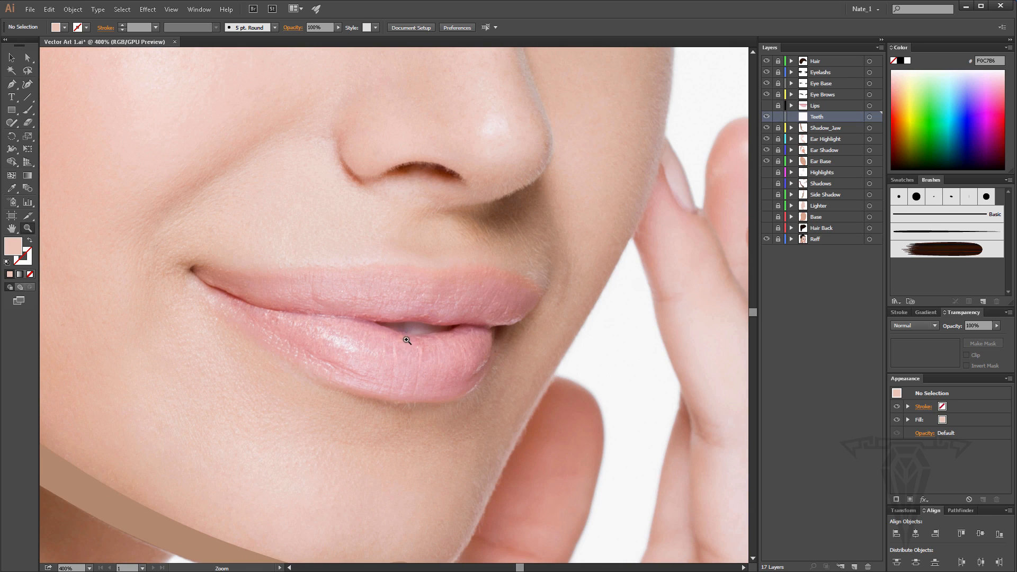
{"action": "left_click", "coordinate": [407, 337]}
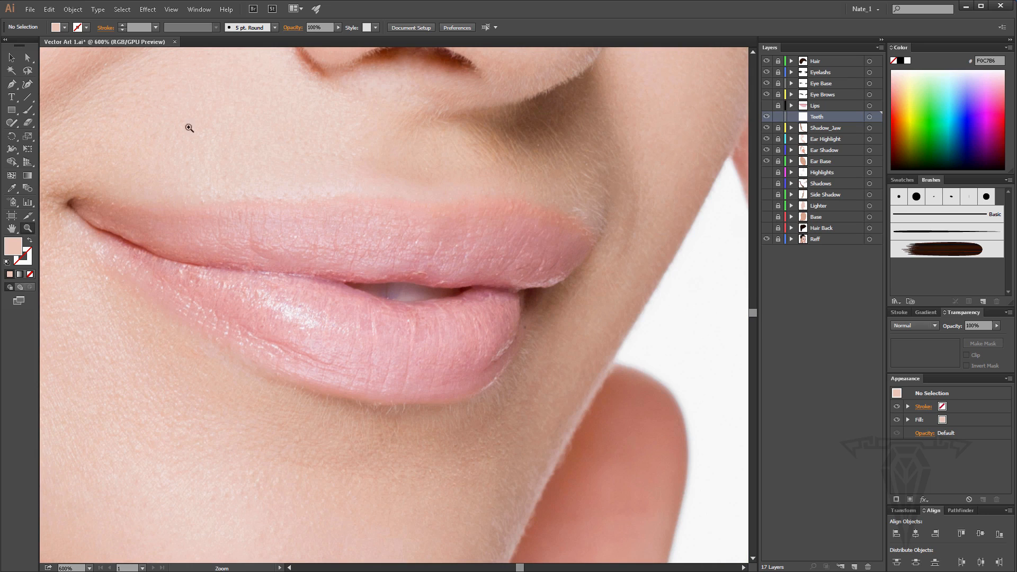
Sample the teeth tone from the photo and lighten the fill colour to D8D2D4.
{"action": "left_click", "coordinate": [11, 84]}
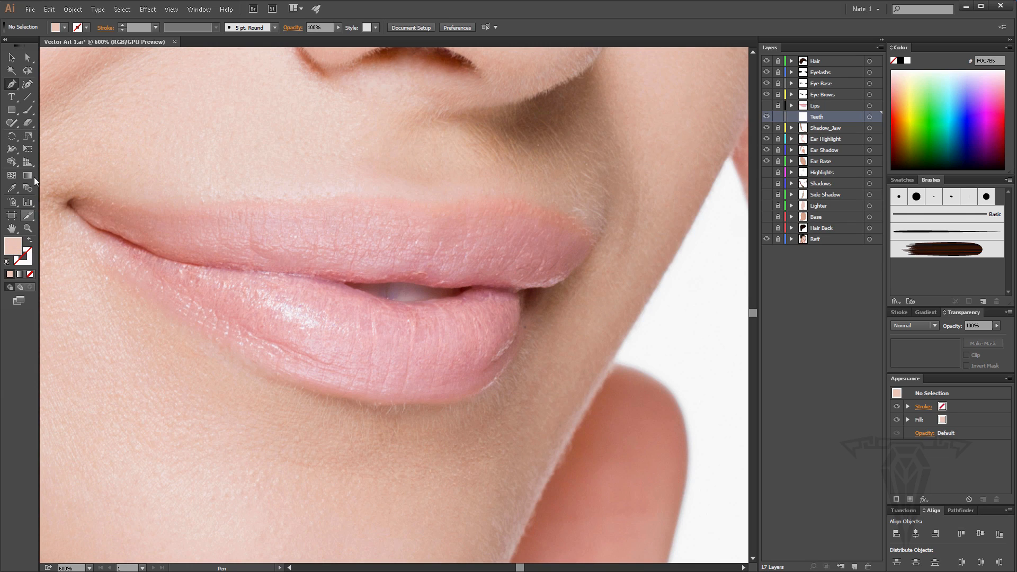
{"action": "left_click", "coordinate": [11, 188]}
{"action": "left_click", "coordinate": [413, 294]}
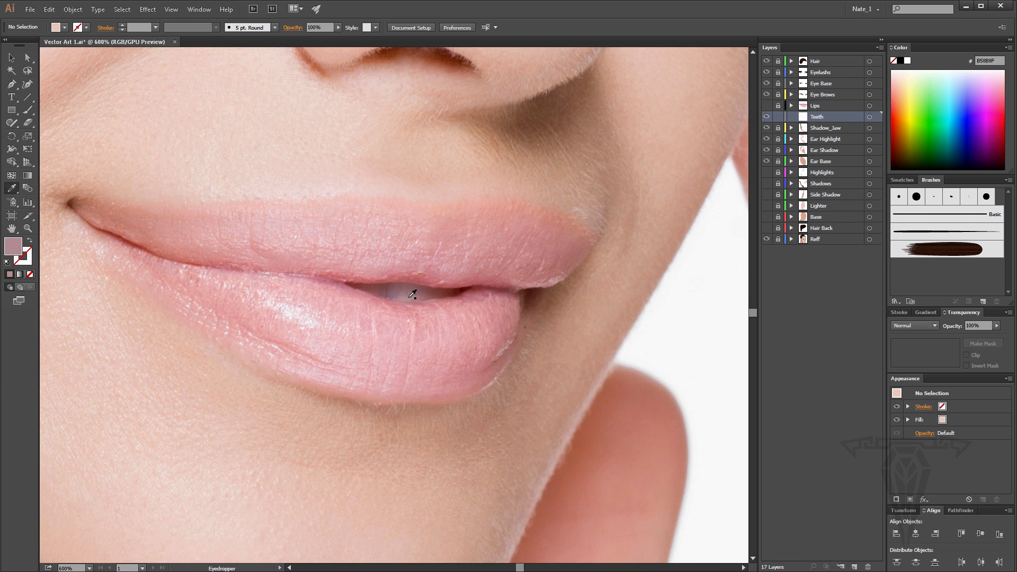
{"action": "scroll", "coordinate": [414, 296], "scroll_direction": "up", "scroll_amount": 1}
{"action": "left_click", "coordinate": [415, 315]}
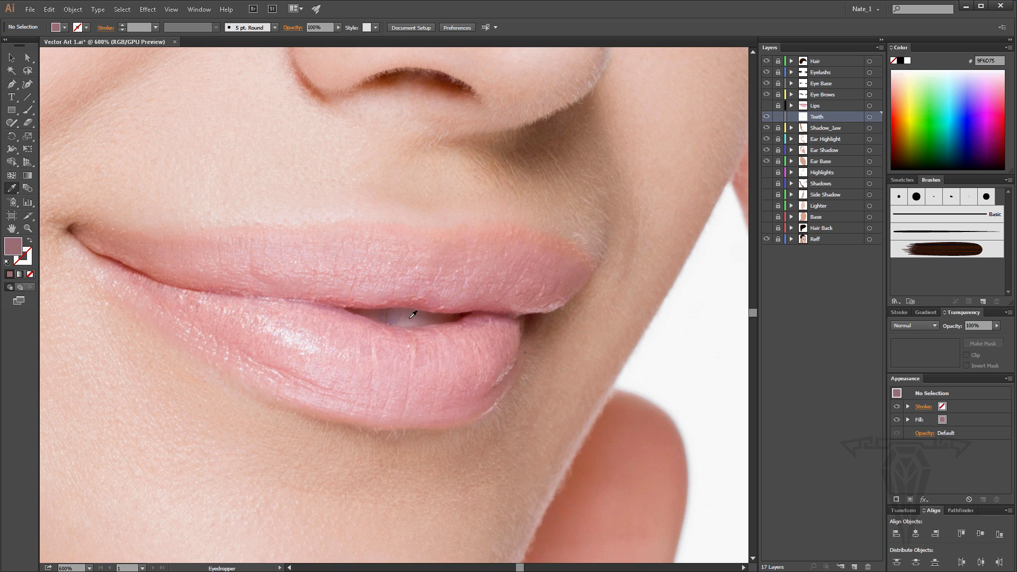
{"action": "left_click", "coordinate": [400, 315]}
{"action": "double_click", "coordinate": [14, 250]}
{"action": "left_click_drag", "start_coordinate": [409, 212], "coordinate": [376, 187]}
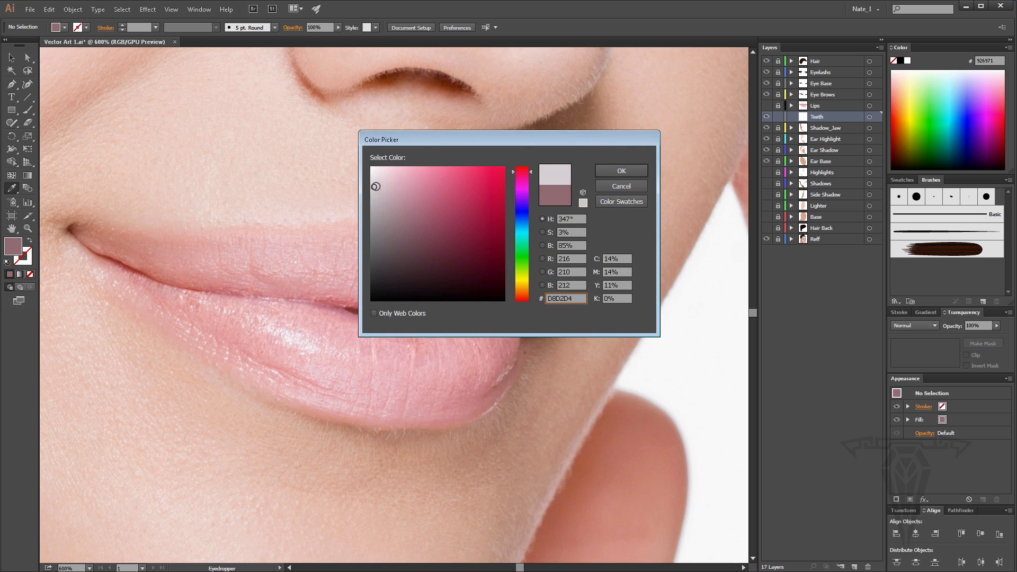
{"action": "left_click", "coordinate": [630, 174]}
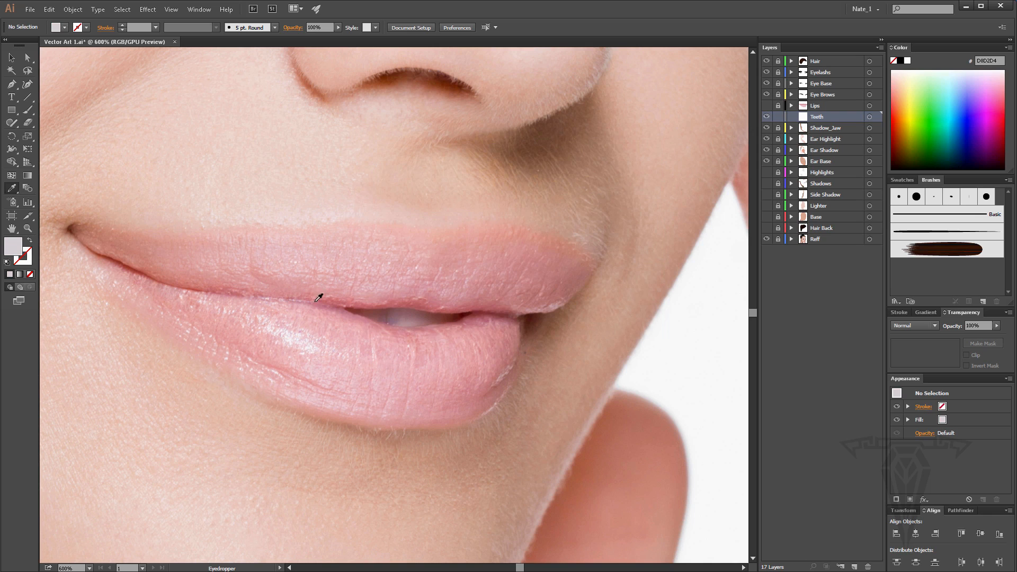
Draw a closed tooth-coloured shape on the Teeth layer with the Pen tool, covering the gap between the lips and overlapping their edges.
{"action": "left_click", "coordinate": [12, 84]}
{"action": "left_click", "coordinate": [455, 303]}
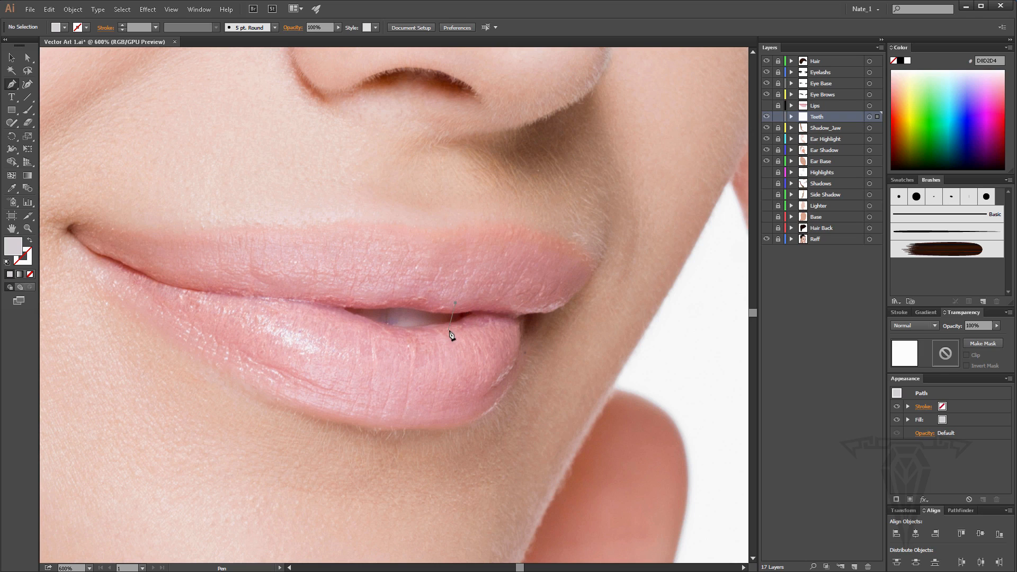
{"action": "left_click", "coordinate": [450, 331]}
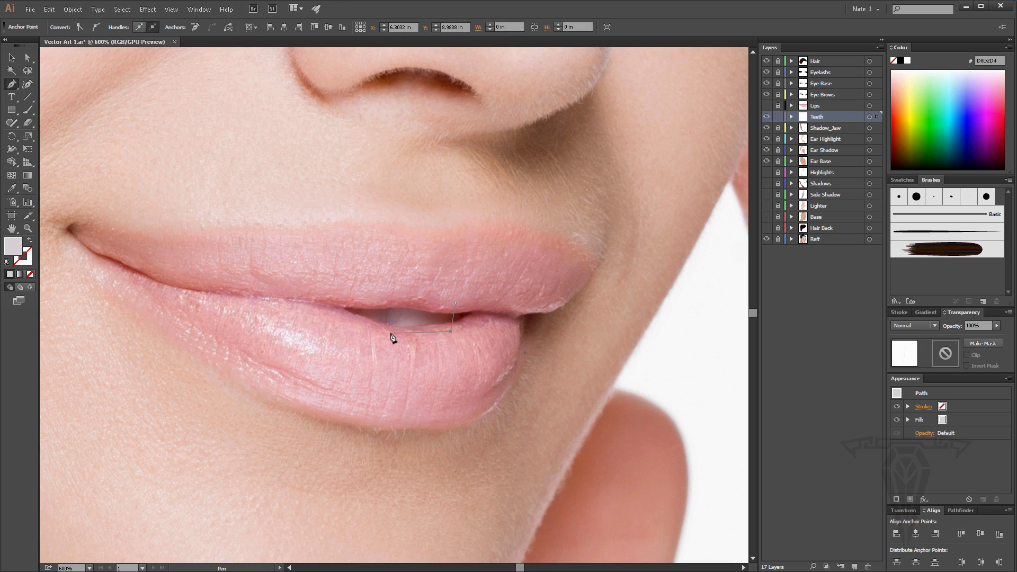
{"action": "left_click", "coordinate": [386, 332]}
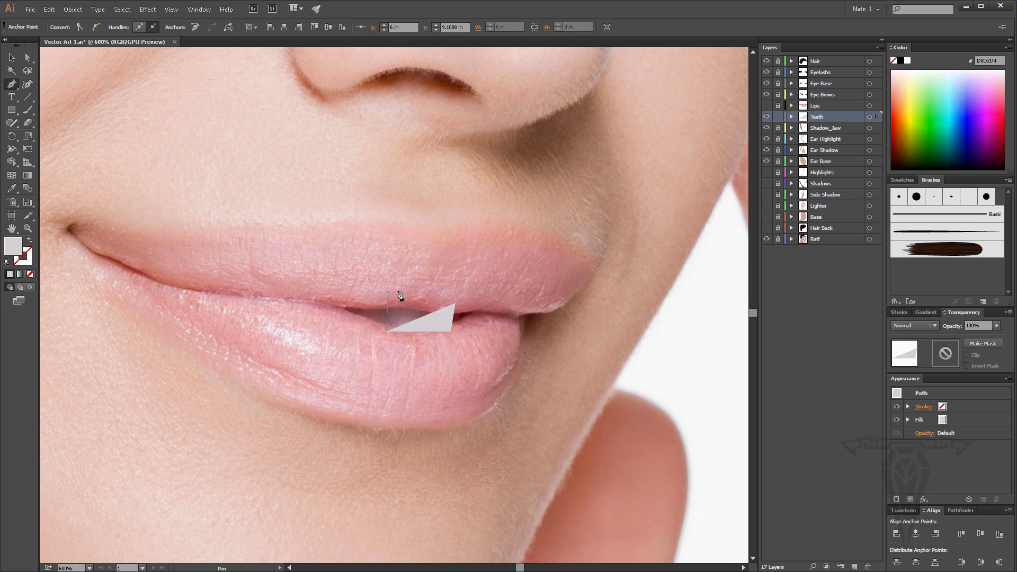
{"action": "left_click", "coordinate": [388, 291]}
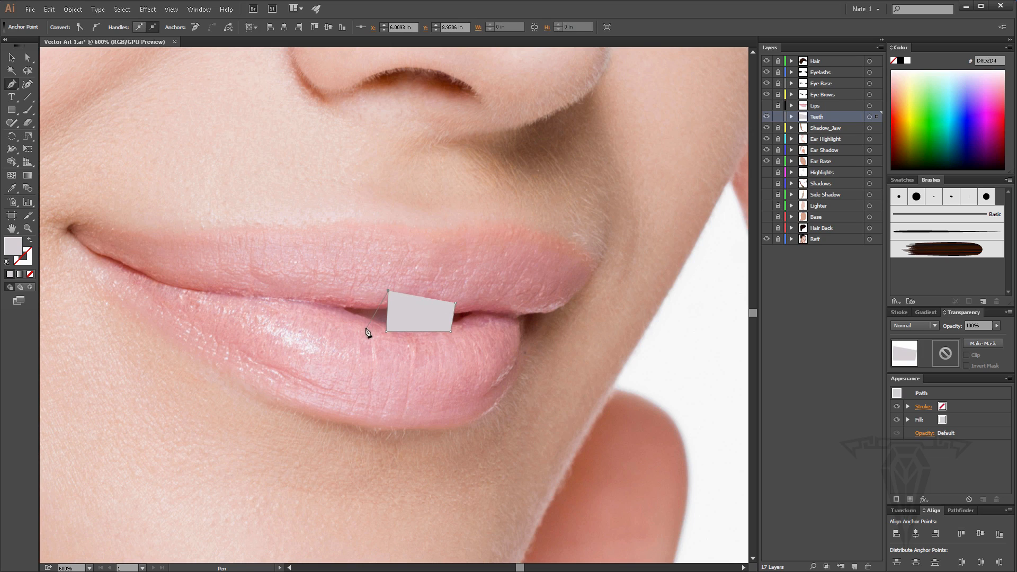
{"action": "key", "text": "ctrl+z"}
{"action": "left_click", "coordinate": [328, 321]}
{"action": "left_click", "coordinate": [333, 277]}
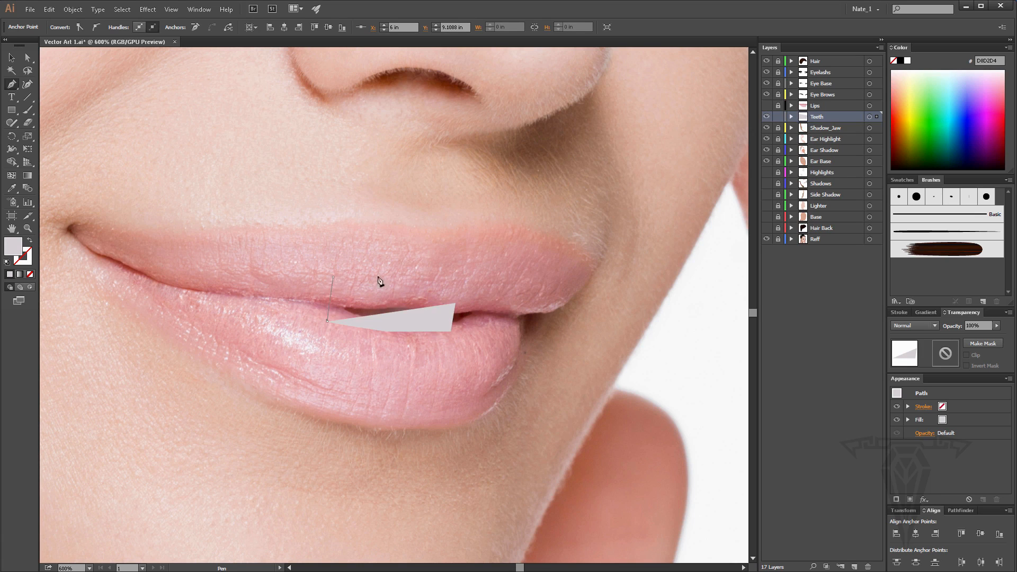
{"action": "left_click", "coordinate": [455, 303]}
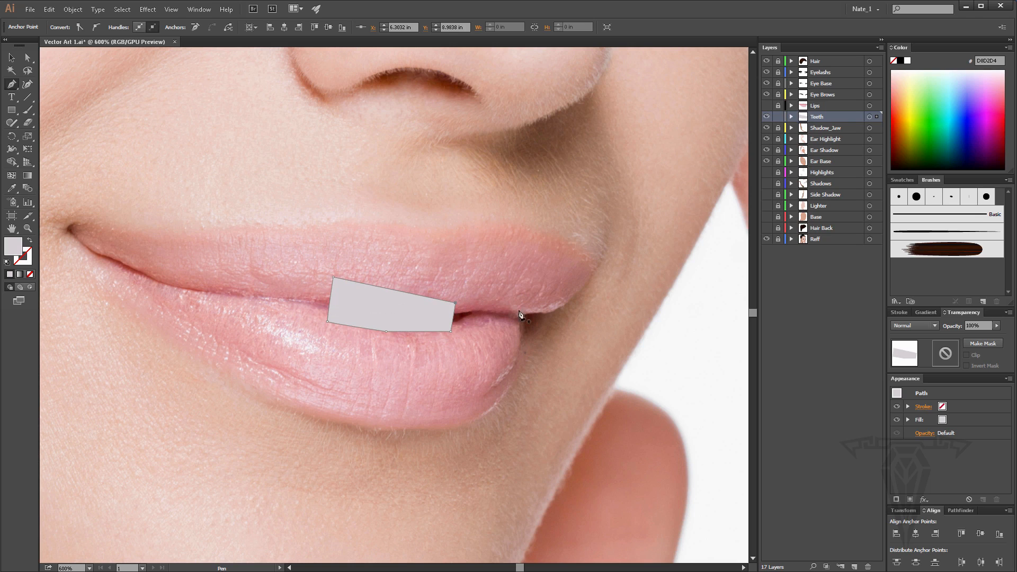
Add a new layer above Teeth with the Teeth layer hidden, and darken the fill colour to 93898D.
{"action": "left_click", "coordinate": [852, 568]}
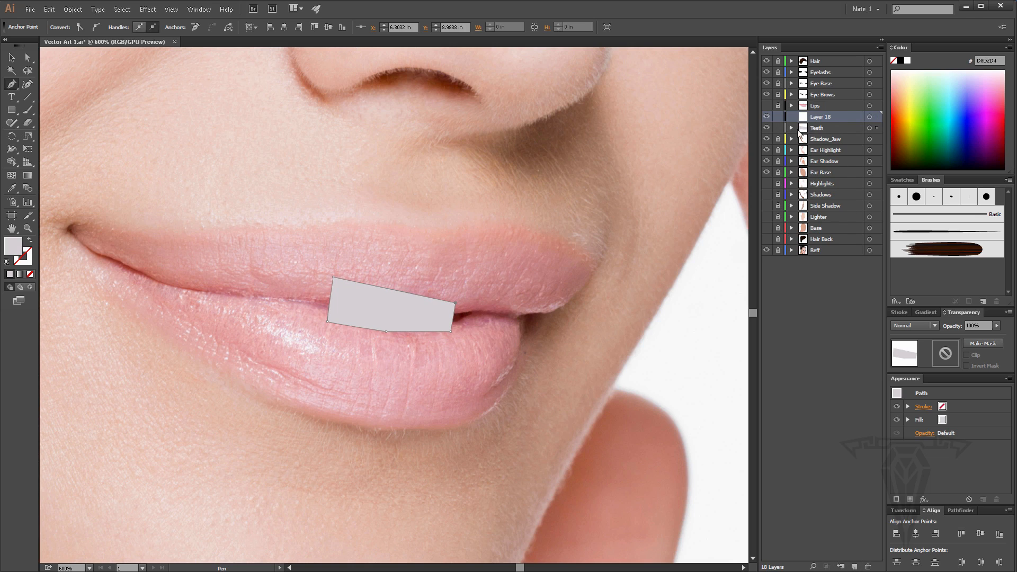
{"action": "left_click", "coordinate": [765, 130]}
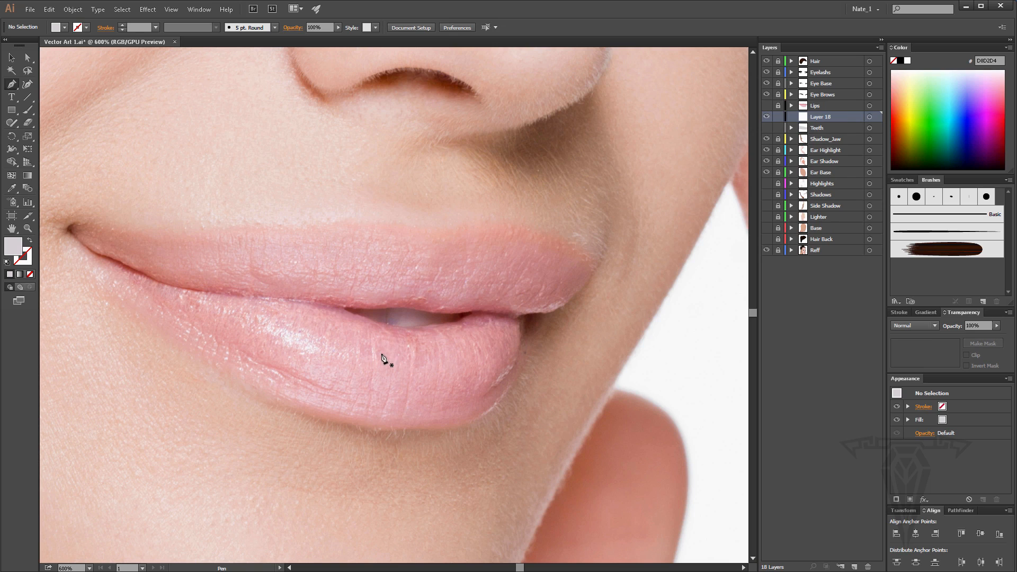
{"action": "double_click", "coordinate": [13, 247]}
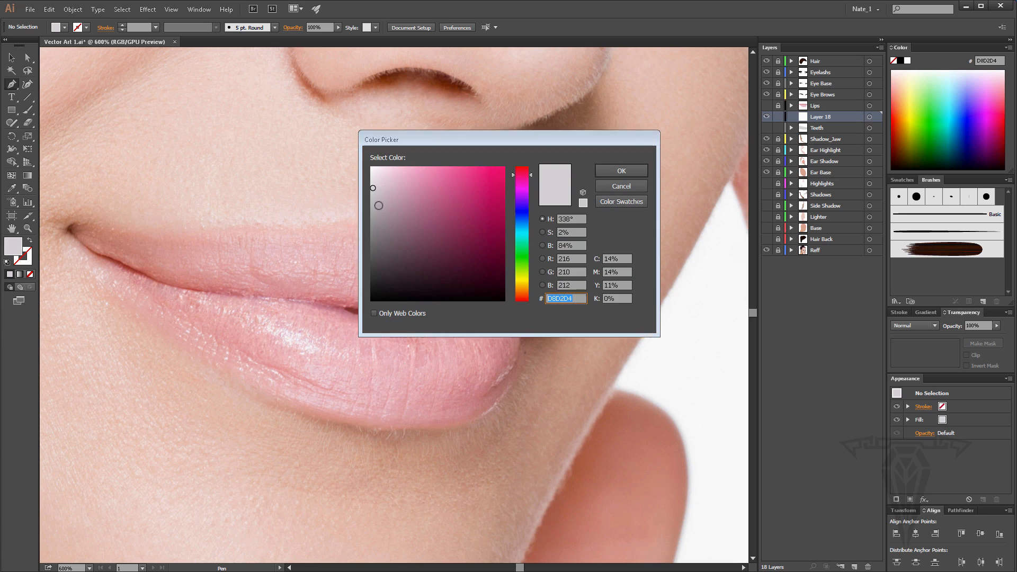
{"action": "left_click_drag", "start_coordinate": [376, 204], "coordinate": [379, 223]}
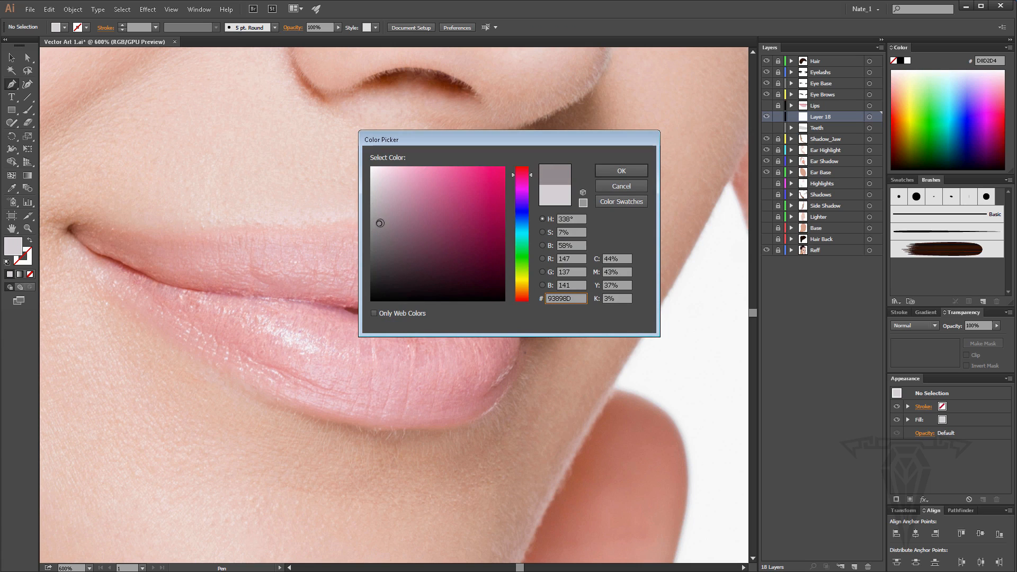
{"action": "left_click", "coordinate": [631, 173]}
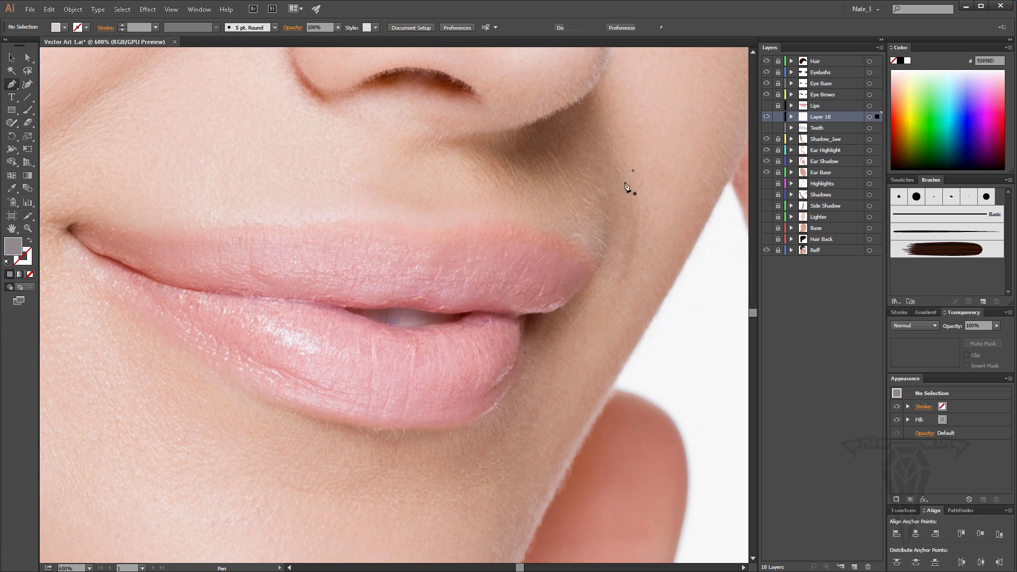
{"action": "left_click", "coordinate": [633, 170]}
{"action": "key", "text": "Escape"}
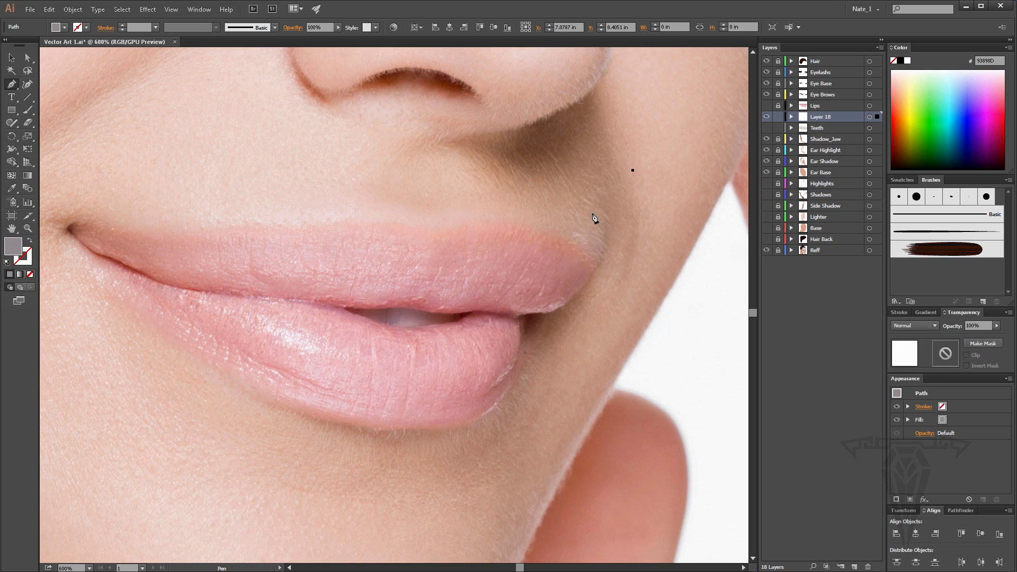
{"action": "key", "text": "Delete"}
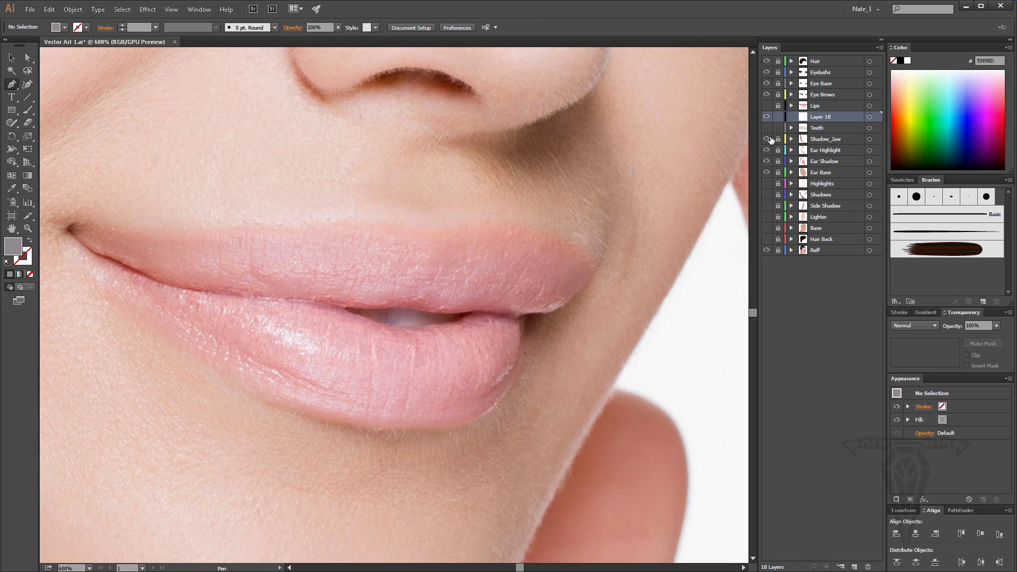
{"action": "left_click_drag", "start_coordinate": [359, 315], "coordinate": [379, 317]}
{"action": "left_click", "coordinate": [388, 318]}
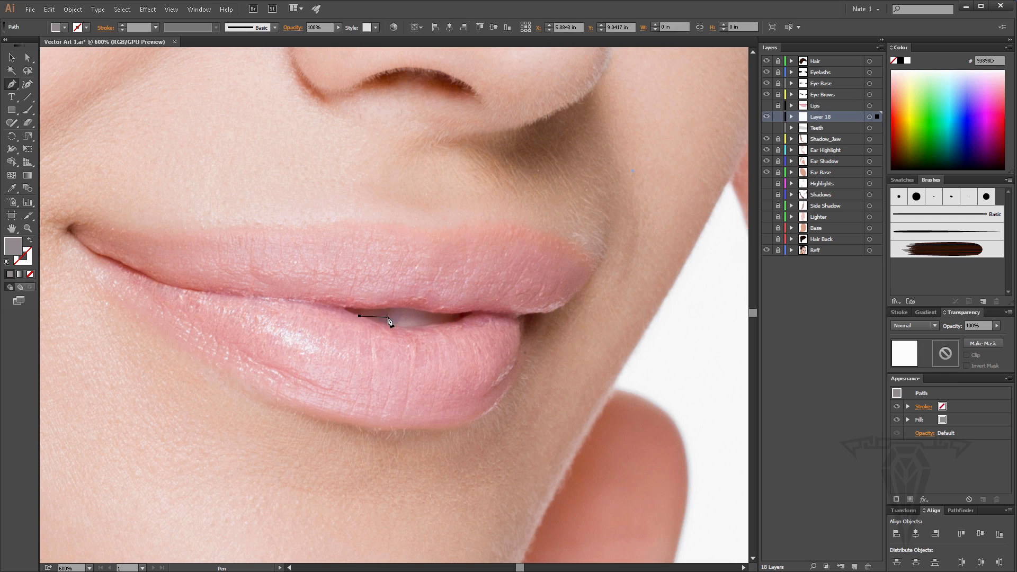
{"action": "key", "text": "Delete"}
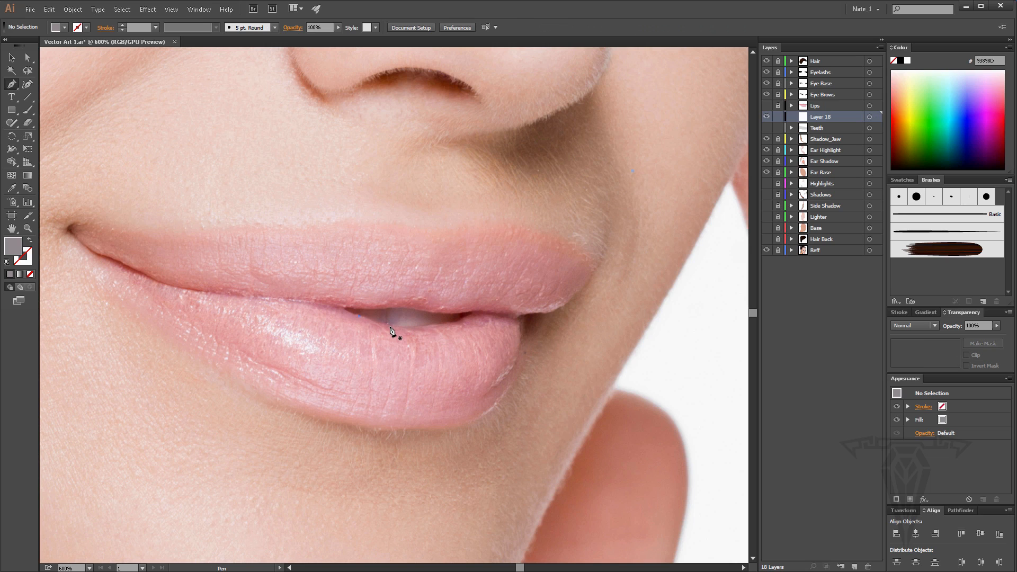
Draw a closed grey shadow shape over the mouth gap, curving its lower edge along the shaded upper part of the teeth.
{"action": "left_click", "coordinate": [390, 324]}
{"action": "left_click", "coordinate": [414, 318]}
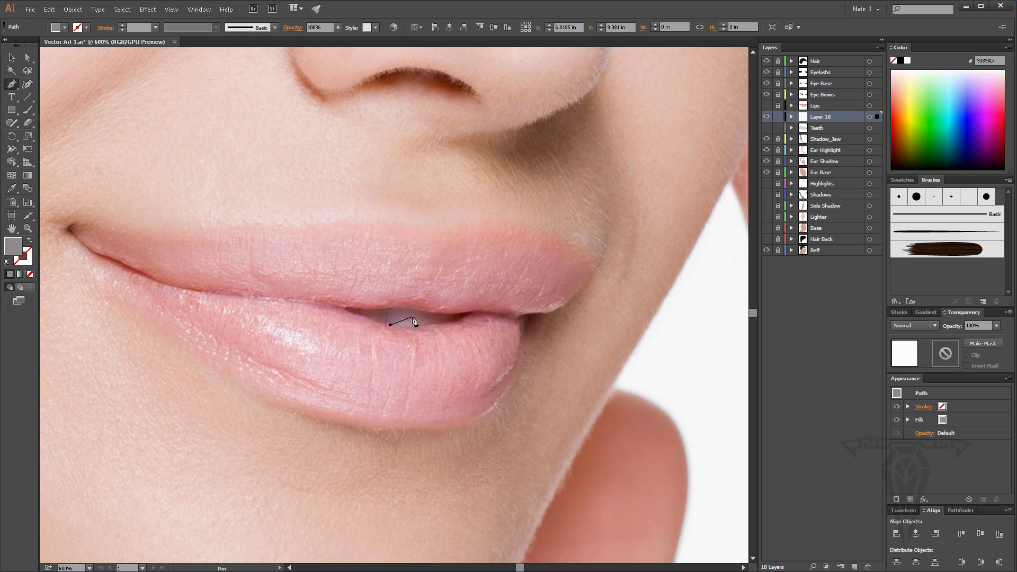
{"action": "left_click", "coordinate": [444, 324]}
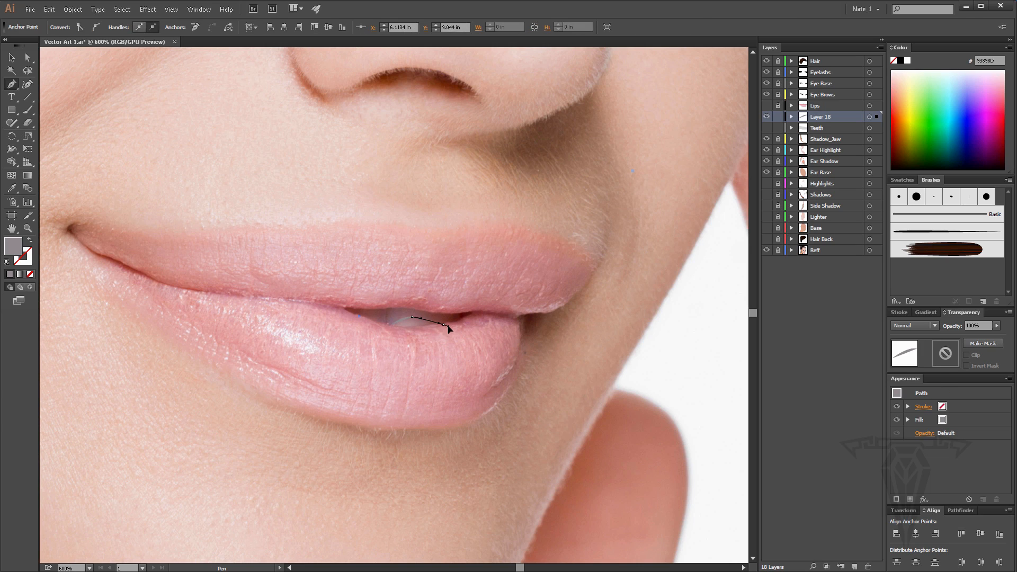
{"action": "left_click_drag", "start_coordinate": [484, 313], "coordinate": [465, 283]}
{"action": "left_click", "coordinate": [344, 282]}
{"action": "left_click", "coordinate": [321, 309]}
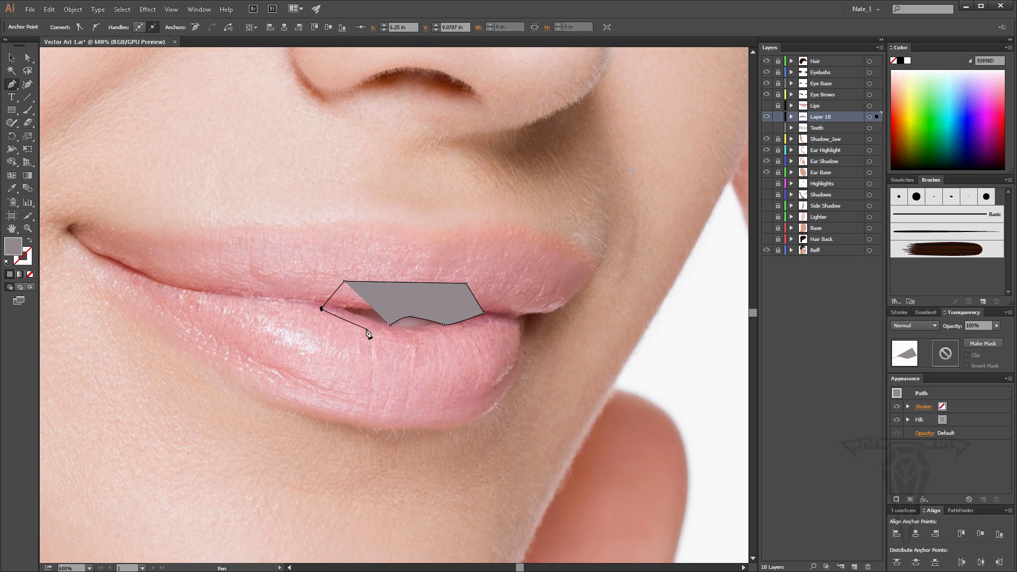
{"action": "left_click", "coordinate": [366, 327]}
{"action": "left_click", "coordinate": [390, 324]}
{"action": "left_click", "coordinate": [390, 324]}
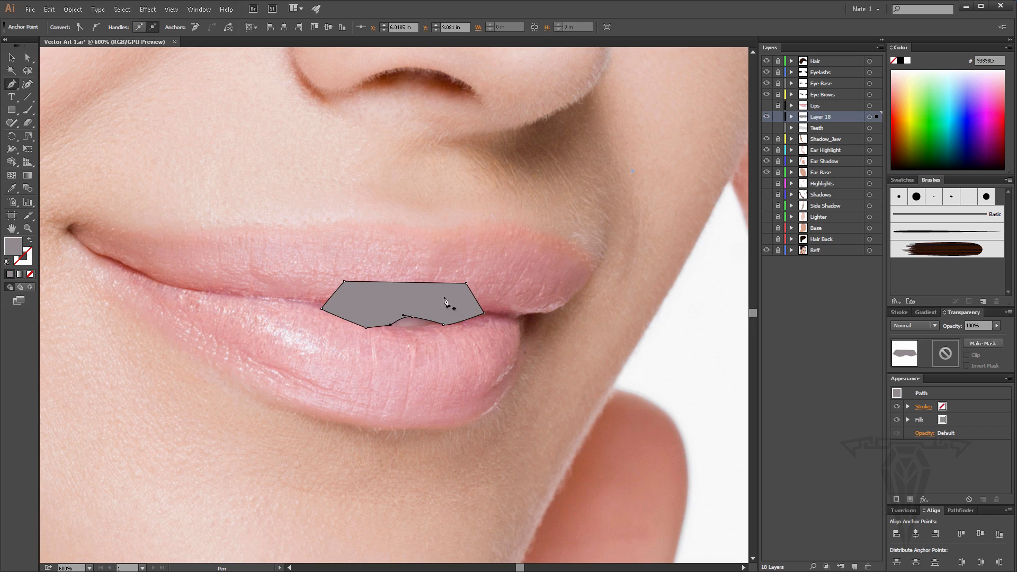
Add another layer above the hidden grey tooth-shadow layer and darken the fill colour to 6D696A.
{"action": "scroll", "coordinate": [454, 264], "scroll_direction": "up", "scroll_amount": 1}
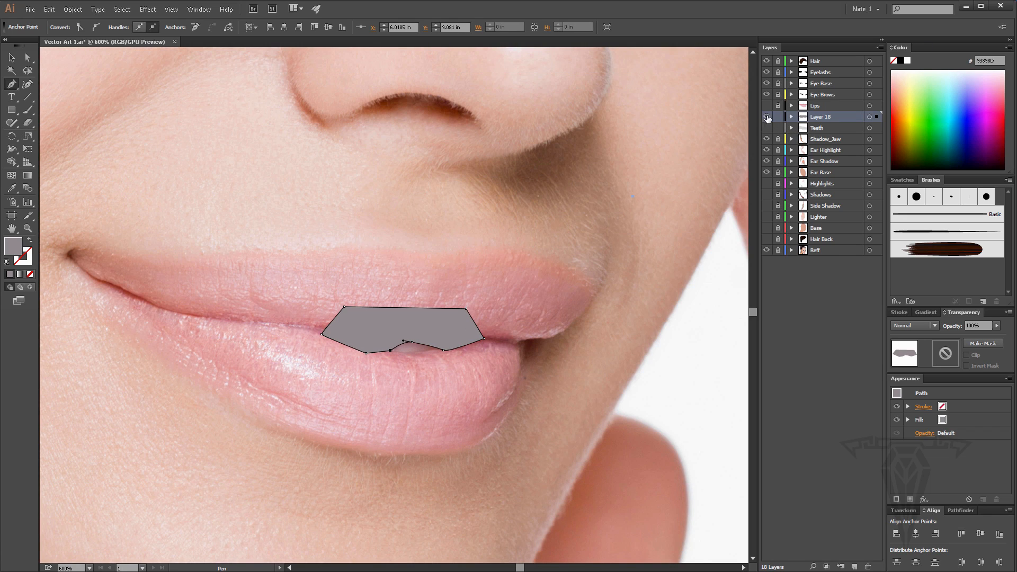
{"action": "left_click", "coordinate": [766, 117]}
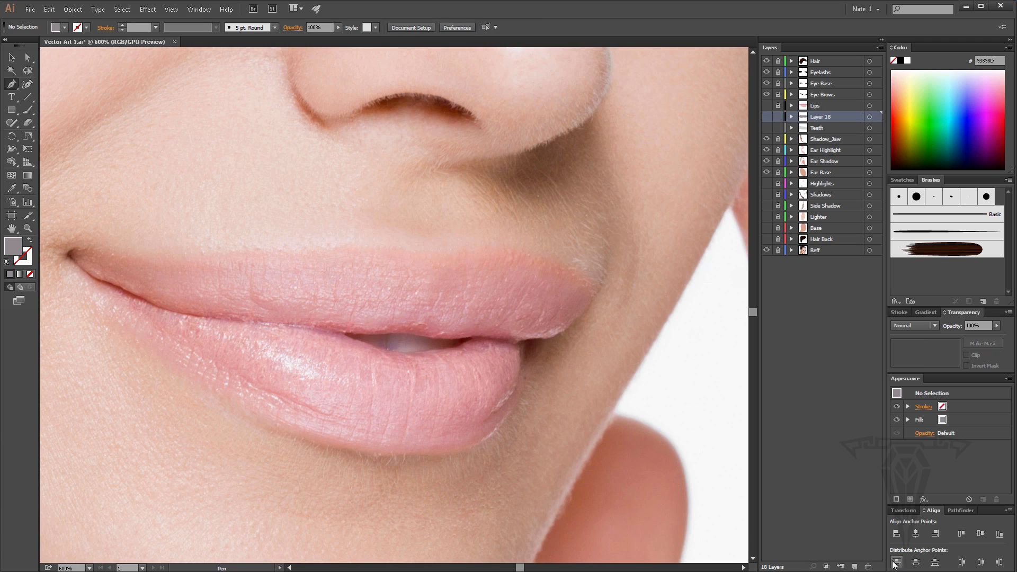
{"action": "left_click", "coordinate": [854, 567]}
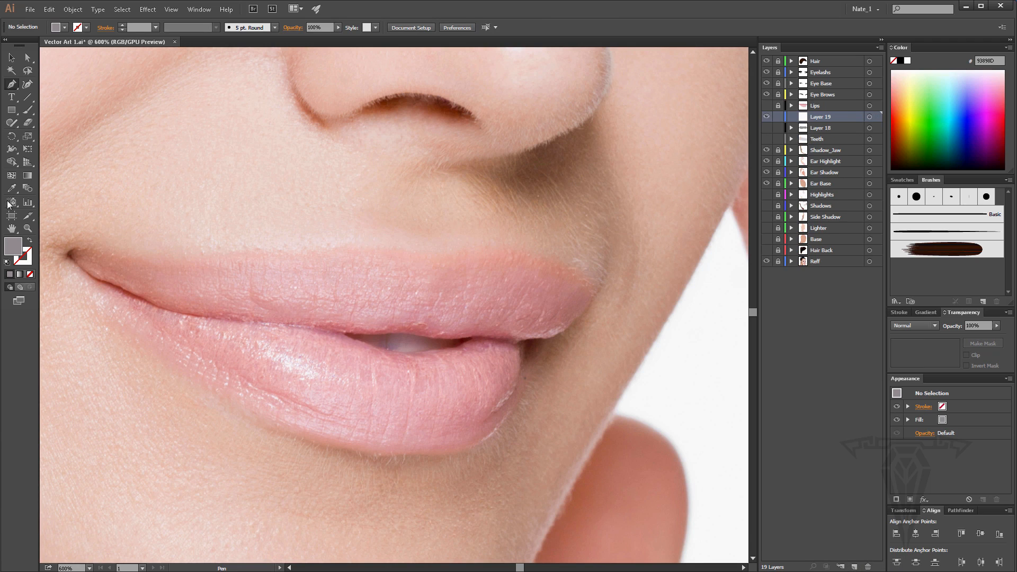
{"action": "double_click", "coordinate": [16, 249]}
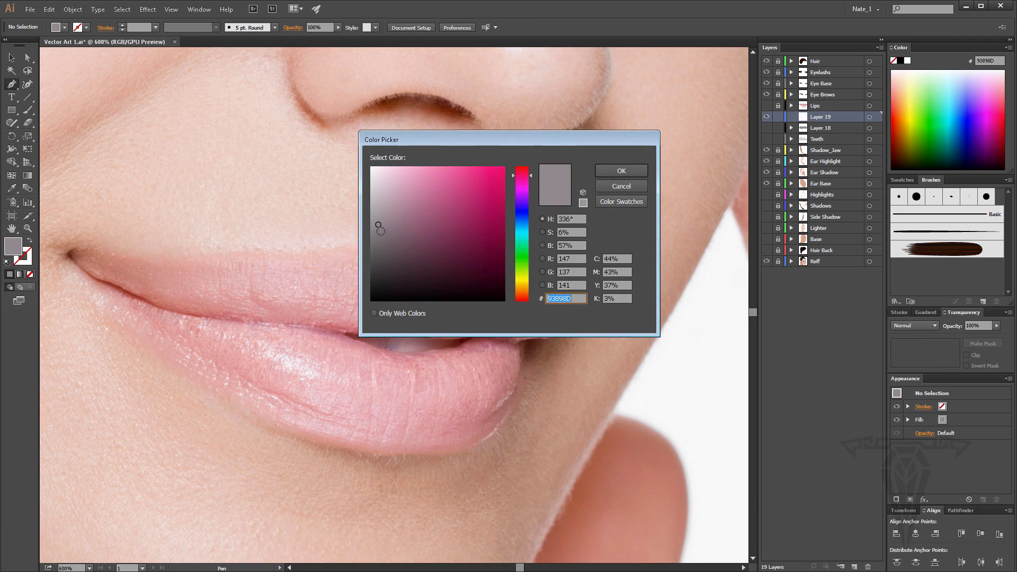
{"action": "left_click", "coordinate": [377, 237]}
{"action": "left_click_drag", "start_coordinate": [376, 238], "coordinate": [376, 243]}
{"action": "left_click", "coordinate": [622, 168]}
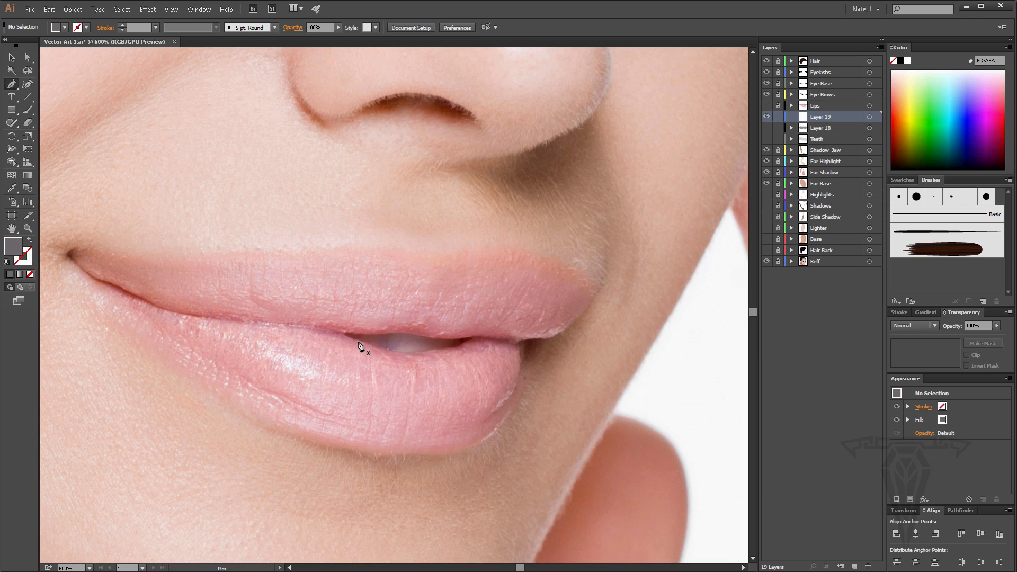
Draw a small closed shape in the darker grey over the deep shadow at the left corner of the mouth gap.
{"action": "left_click", "coordinate": [358, 344]}
{"action": "left_click", "coordinate": [391, 336]}
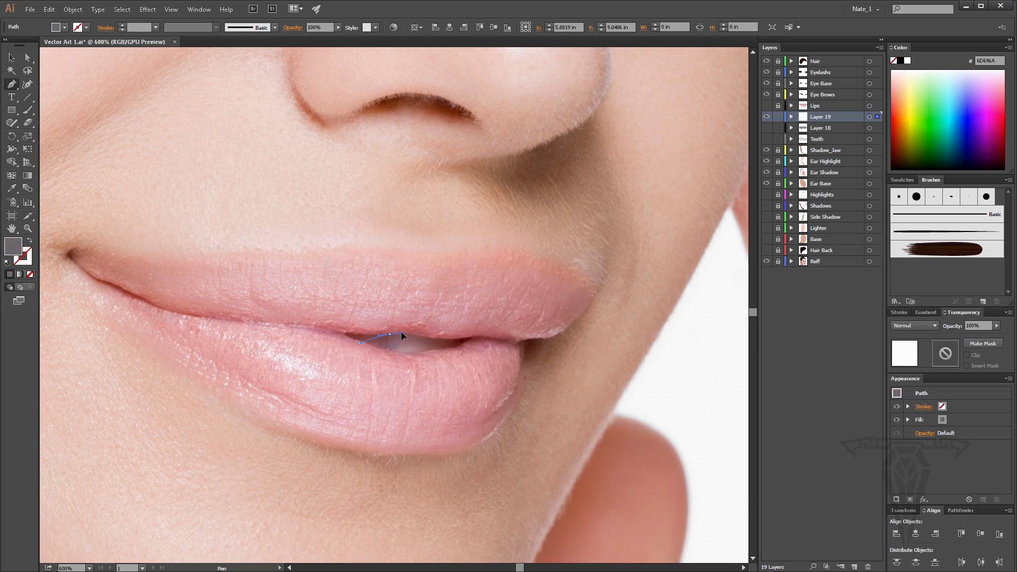
{"action": "left_click", "coordinate": [411, 324]}
{"action": "left_click", "coordinate": [317, 311]}
{"action": "left_click", "coordinate": [328, 337]}
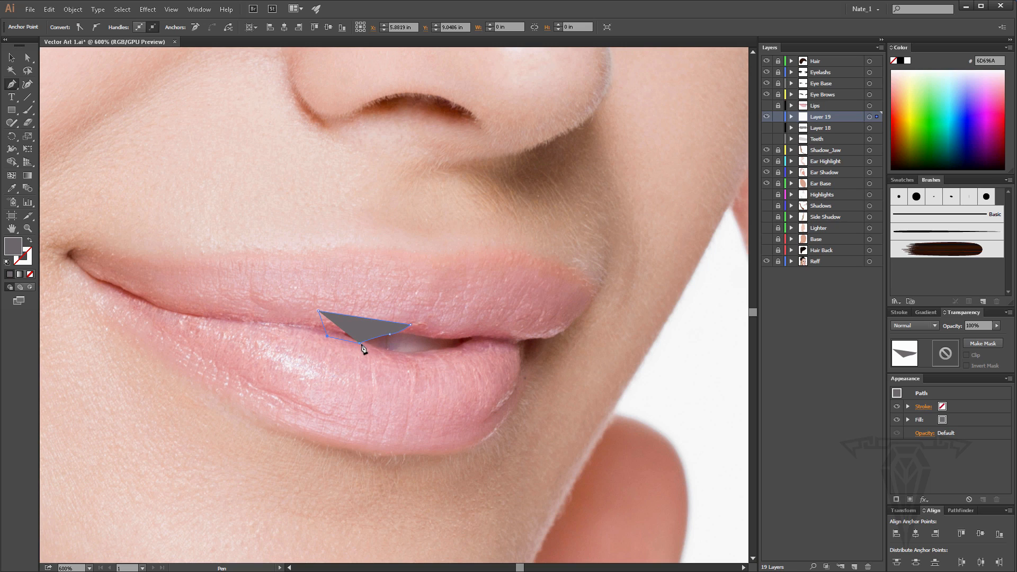
{"action": "left_click", "coordinate": [358, 344]}
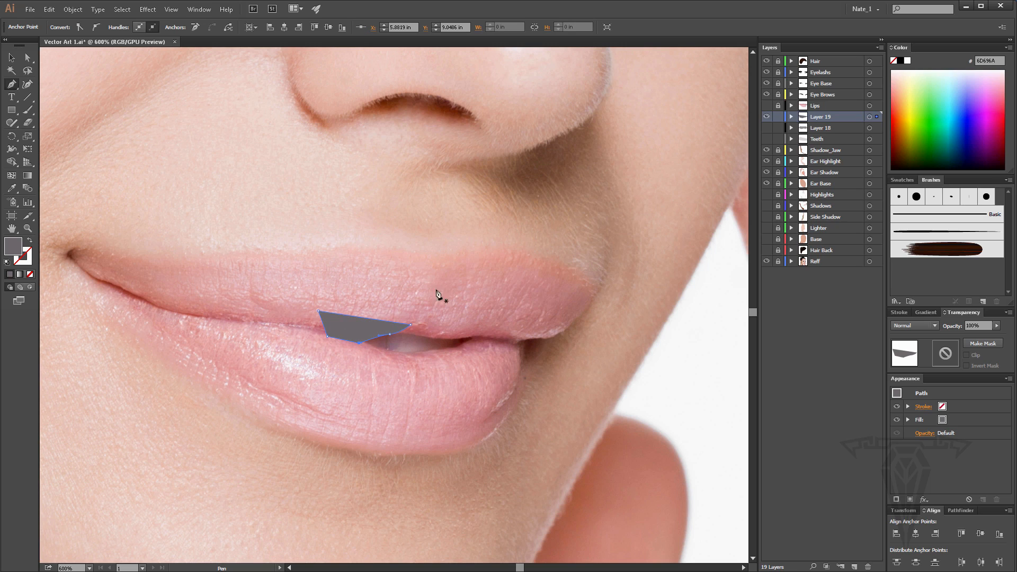
Add a new layer above the hidden corner-shadow layer and set the fill colour to 565656.
{"action": "left_click", "coordinate": [854, 566]}
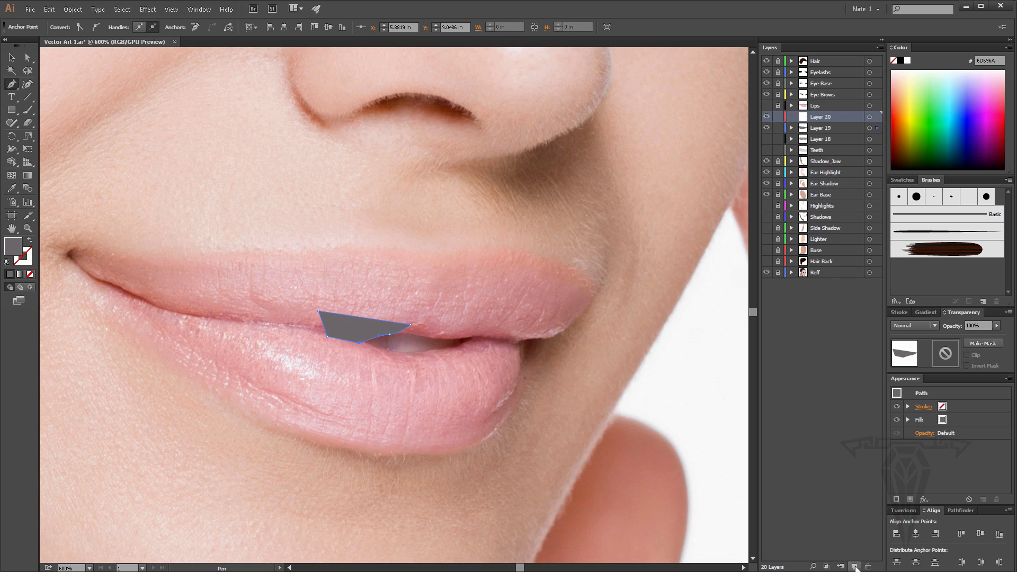
{"action": "left_click", "coordinate": [766, 127]}
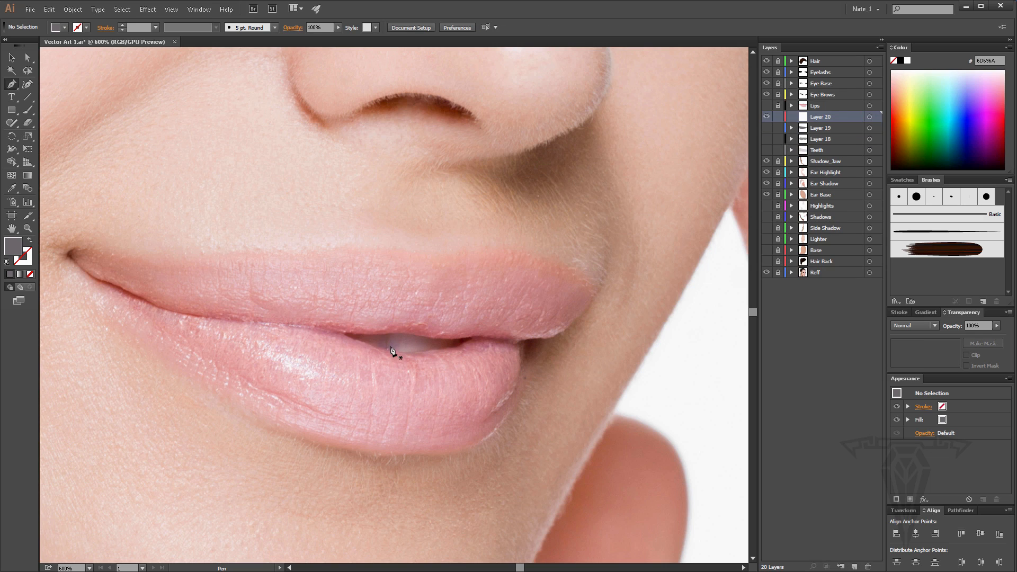
{"action": "double_click", "coordinate": [13, 246]}
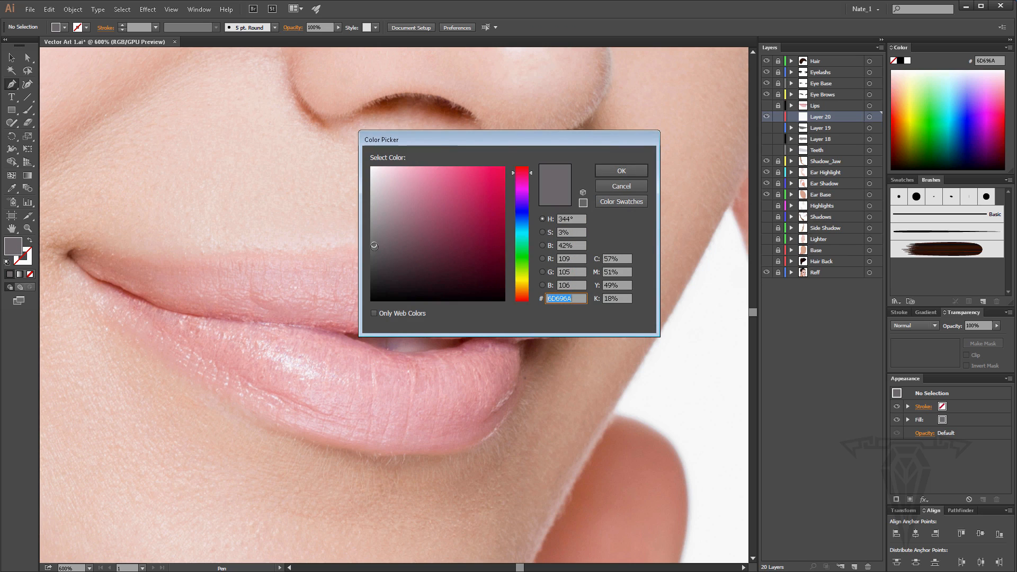
{"action": "left_click_drag", "start_coordinate": [374, 245], "coordinate": [371, 254]}
{"action": "left_click", "coordinate": [618, 175]}
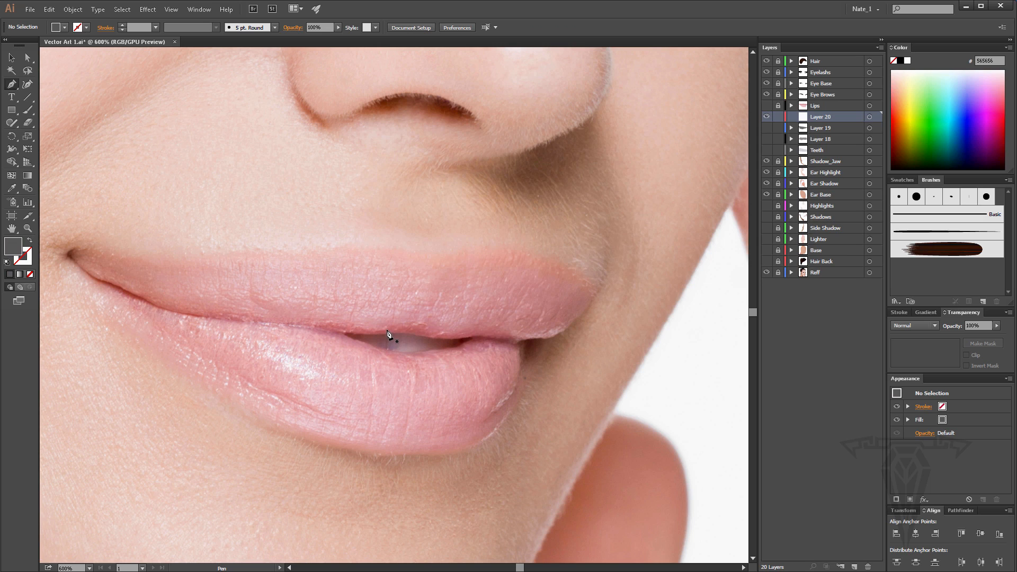
Draw a thin dark vertical sliver marking the division between the teeth, and narrow its lower end by moving an anchor point.
{"action": "left_click_drag", "start_coordinate": [387, 343], "coordinate": [389, 356]}
{"action": "left_click", "coordinate": [388, 326]}
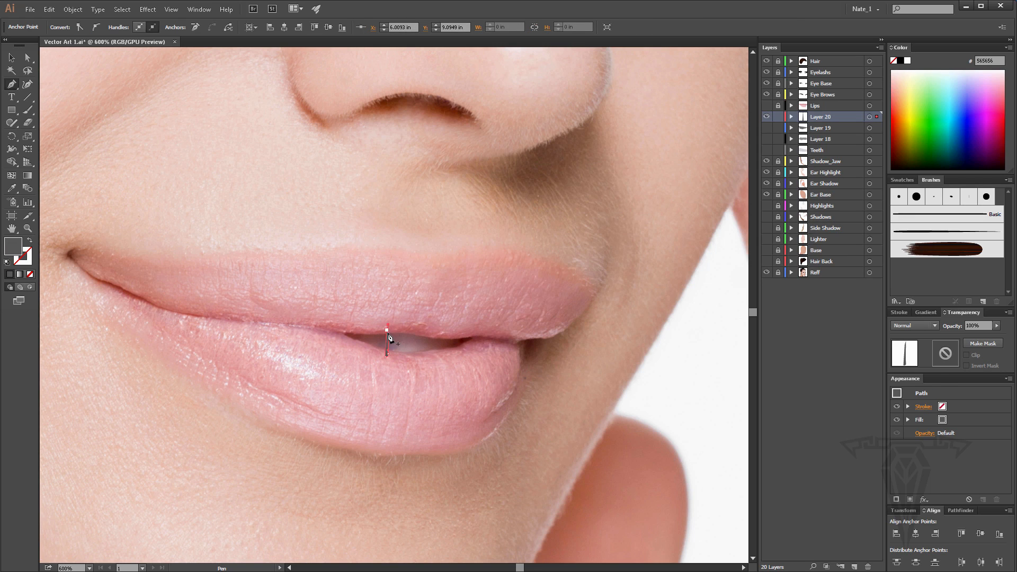
{"action": "left_click", "coordinate": [28, 230]}
{"action": "left_click", "coordinate": [385, 345]}
{"action": "left_click", "coordinate": [421, 298]}
{"action": "key", "text": "a"}
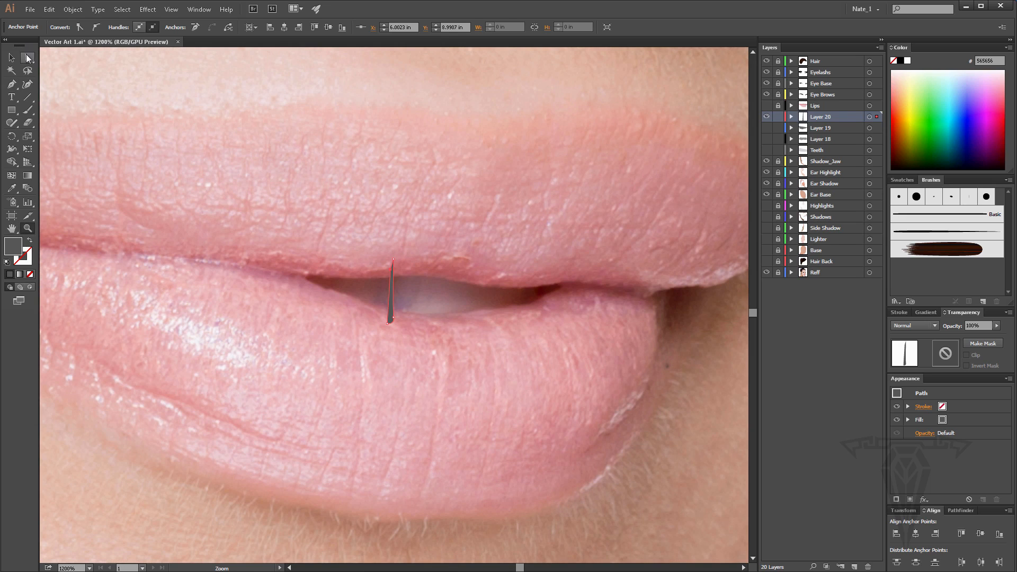
{"action": "left_click_drag", "start_coordinate": [393, 317], "coordinate": [392, 319]}
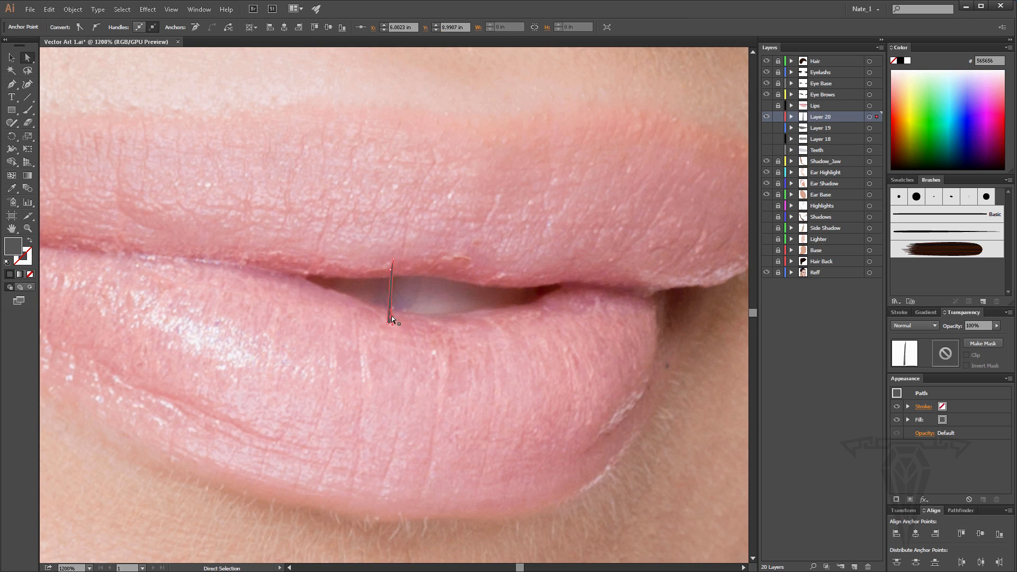
{"action": "scroll", "coordinate": [424, 244], "scroll_direction": "up", "scroll_amount": 3}
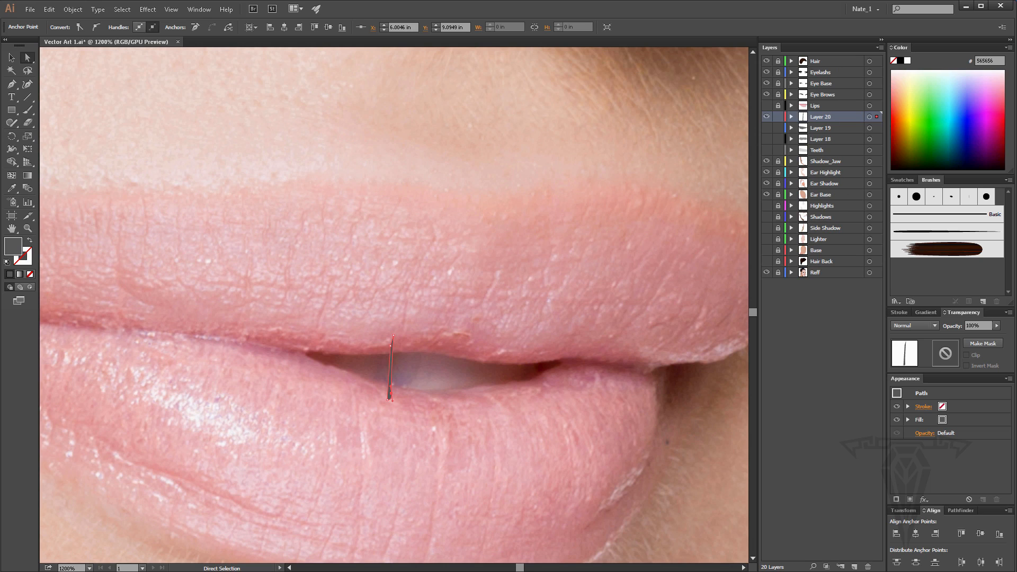
Show Layer 19, Layer 18, Teeth and Lips again to check the mouth in the whole portrait, and deselect the tooth dividing line.
{"action": "left_click_drag", "start_coordinate": [768, 128], "coordinate": [770, 153]}
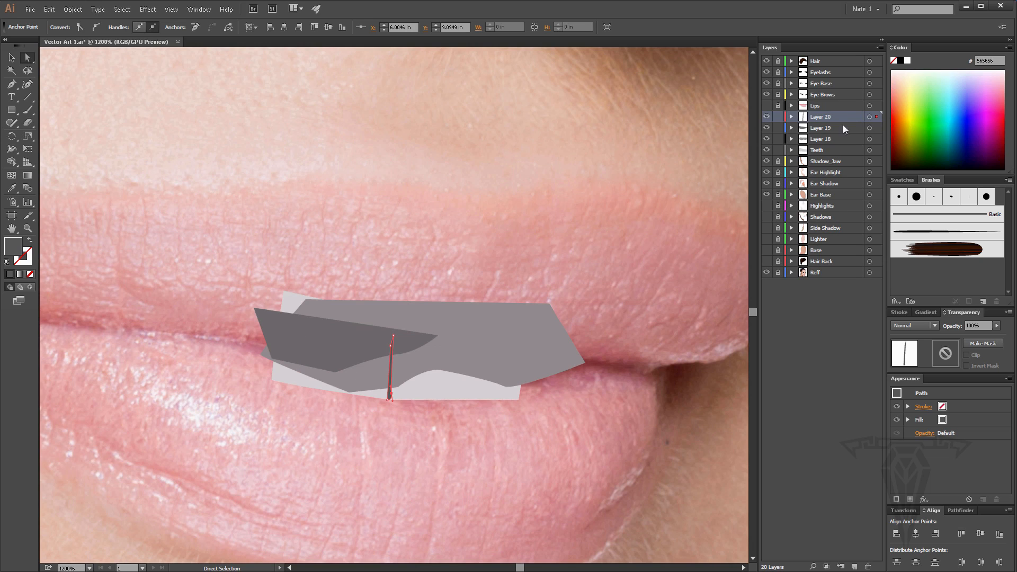
{"action": "left_click", "coordinate": [766, 105]}
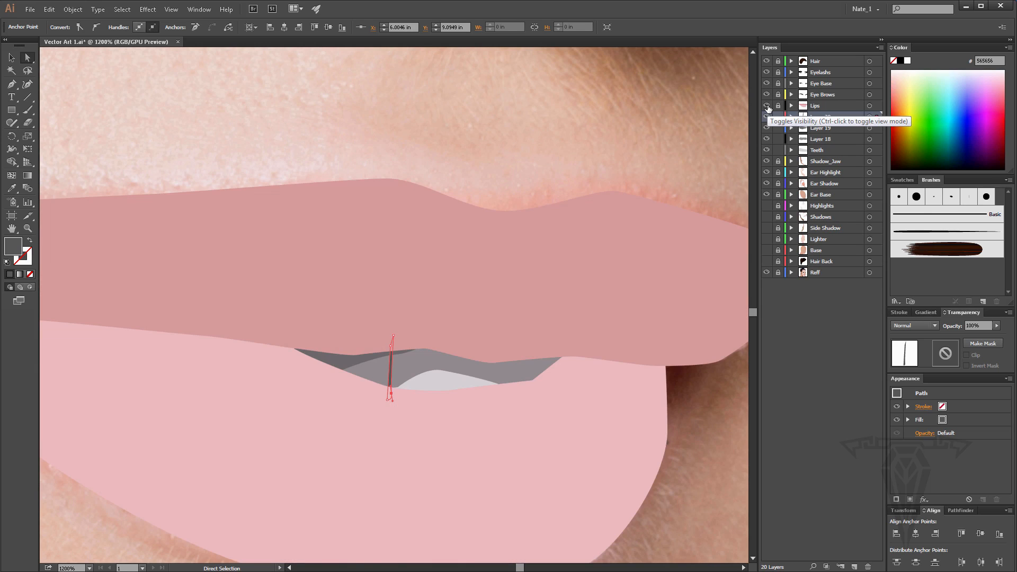
{"action": "scroll", "coordinate": [428, 324], "scroll_direction": "up", "scroll_amount": 2}
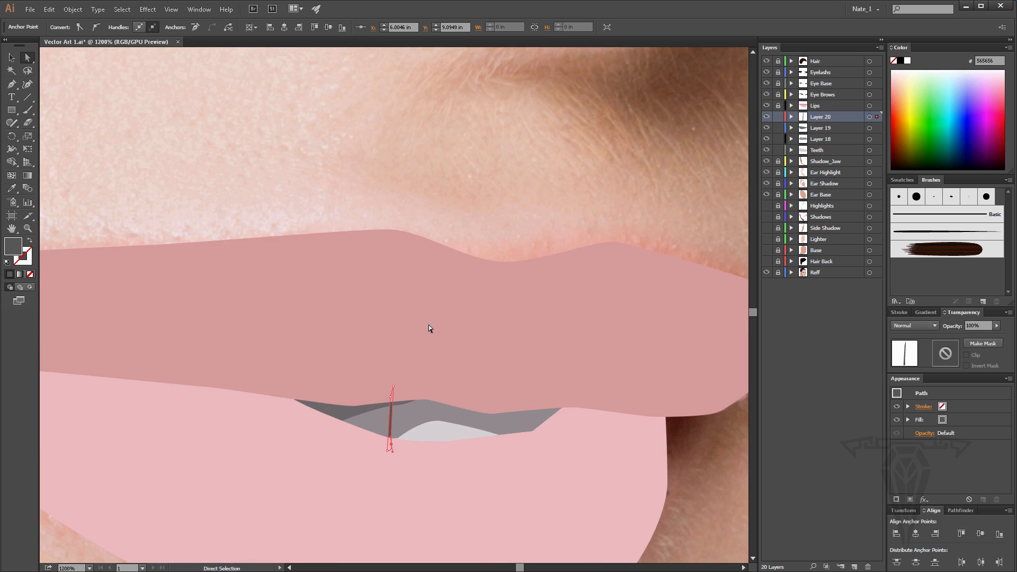
{"action": "double_click", "coordinate": [28, 228]}
{"action": "left_click", "coordinate": [11, 57]}
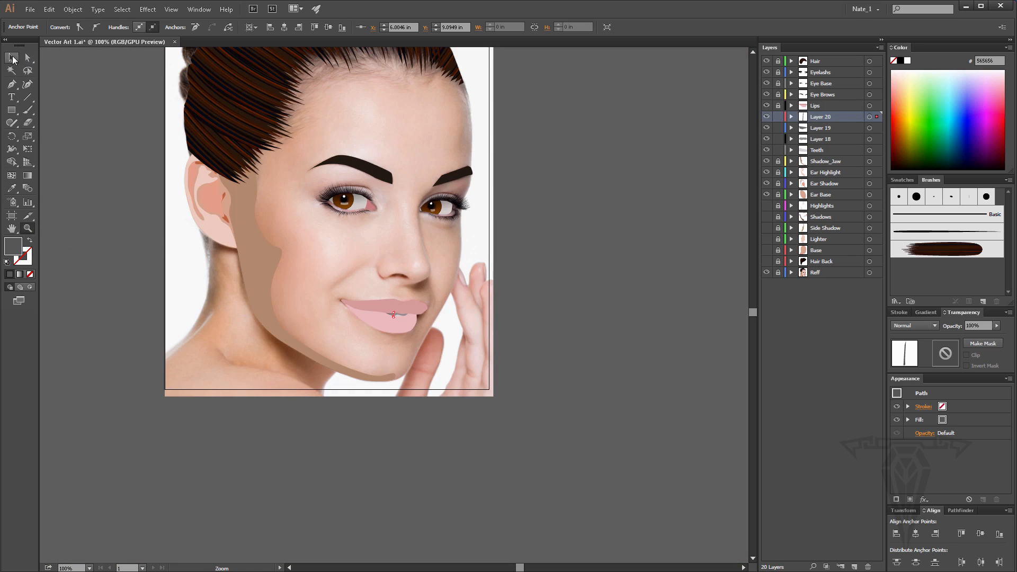
{"action": "left_click", "coordinate": [582, 340]}
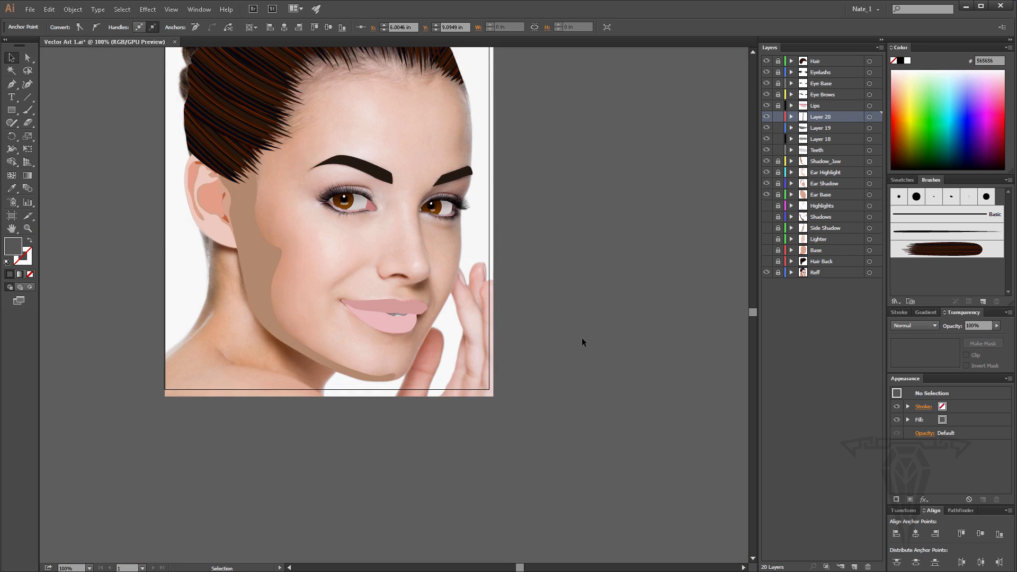
Hide the two tooth-shadow layers, Layer 19 and Layer 18, and add a new layer above Layer 20.
{"action": "left_click", "coordinate": [27, 228]}
{"action": "left_click", "coordinate": [402, 329]}
{"action": "left_click", "coordinate": [378, 276]}
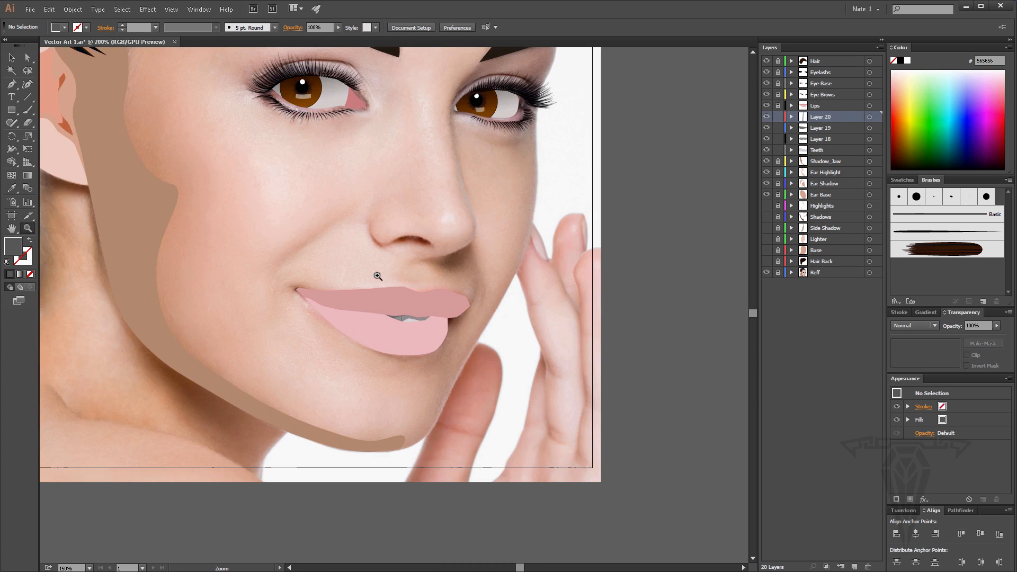
{"action": "left_click", "coordinate": [424, 321]}
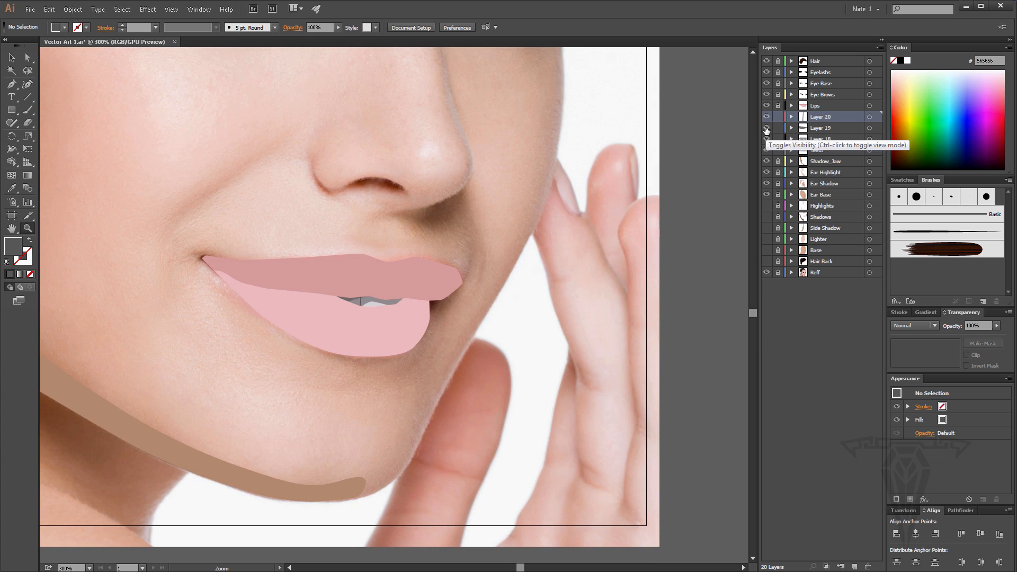
{"action": "left_click_drag", "start_coordinate": [766, 129], "coordinate": [767, 137]}
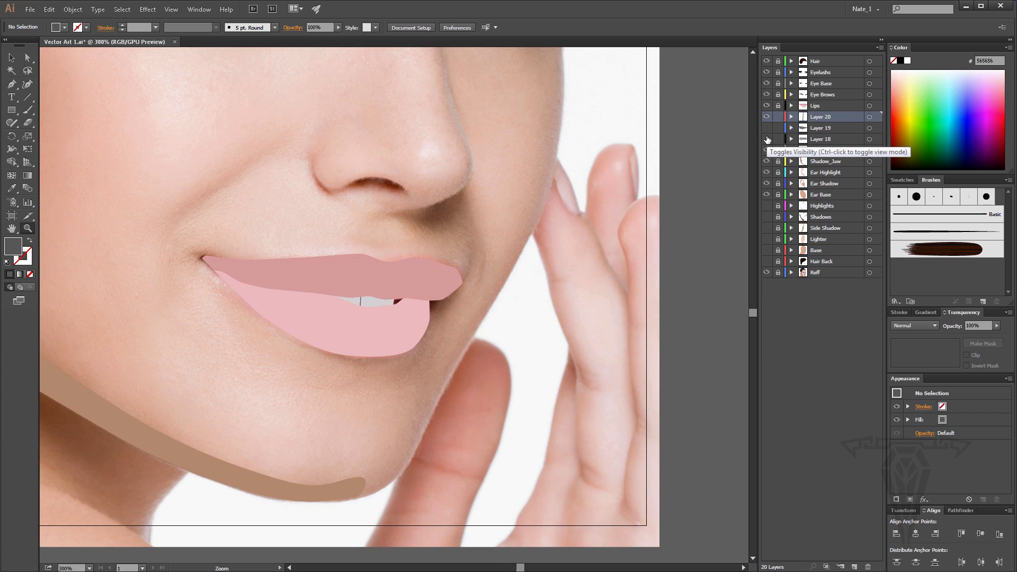
{"action": "left_click", "coordinate": [766, 139]}
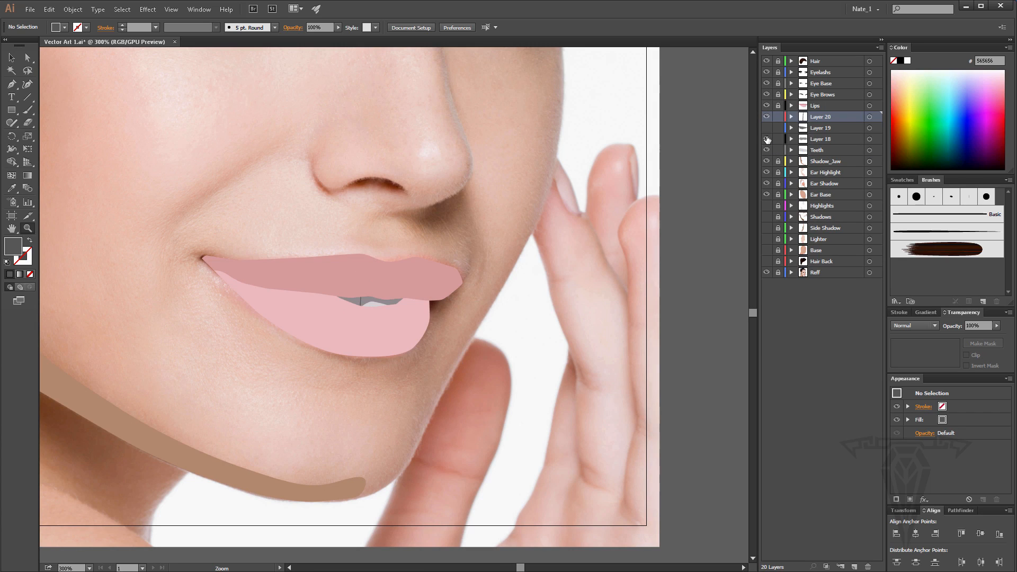
{"action": "left_click", "coordinate": [767, 139]}
{"action": "left_click", "coordinate": [854, 567]}
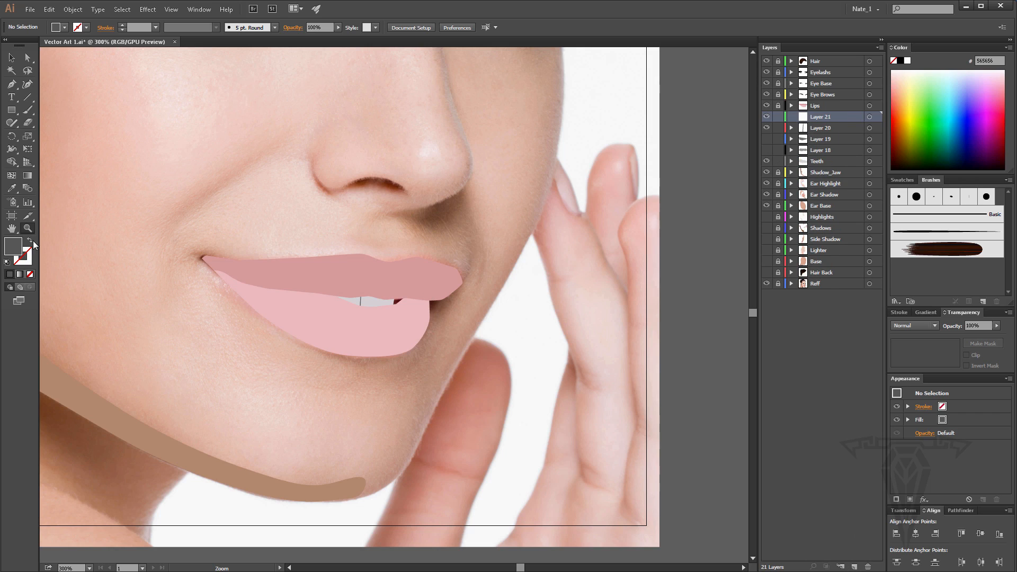
Draw a small closed four-point shape in the dark grey fill over the dark gap beside the teeth at the mouth opening's right end.
{"action": "left_click", "coordinate": [400, 297]}
{"action": "left_click", "coordinate": [387, 308]}
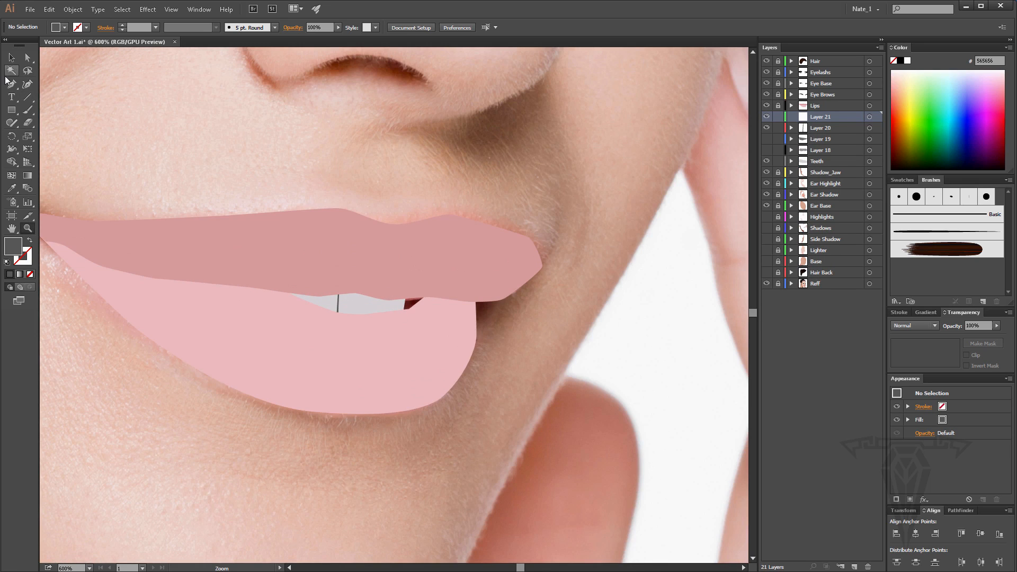
{"action": "left_click", "coordinate": [11, 83]}
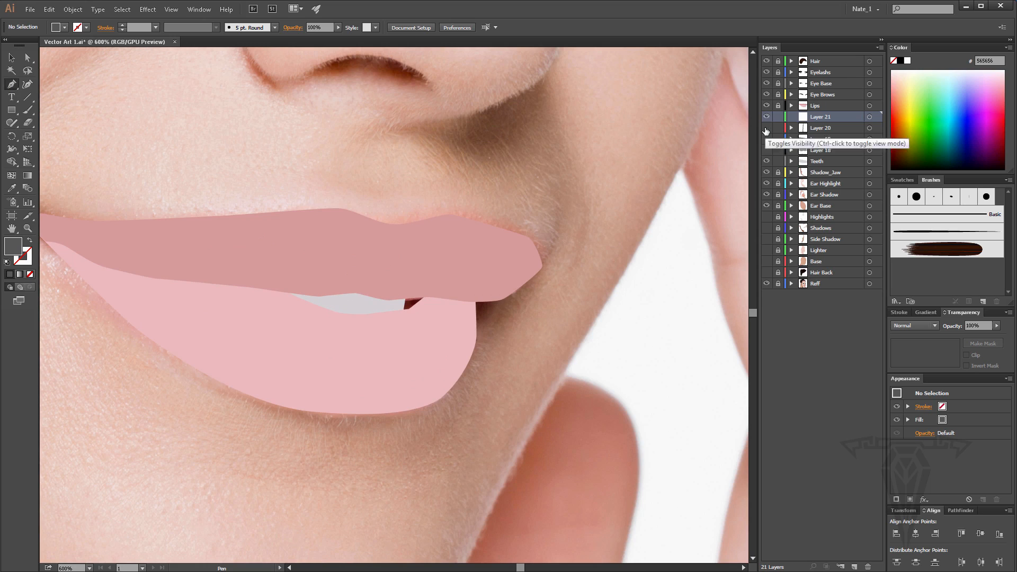
{"action": "left_click", "coordinate": [767, 162]}
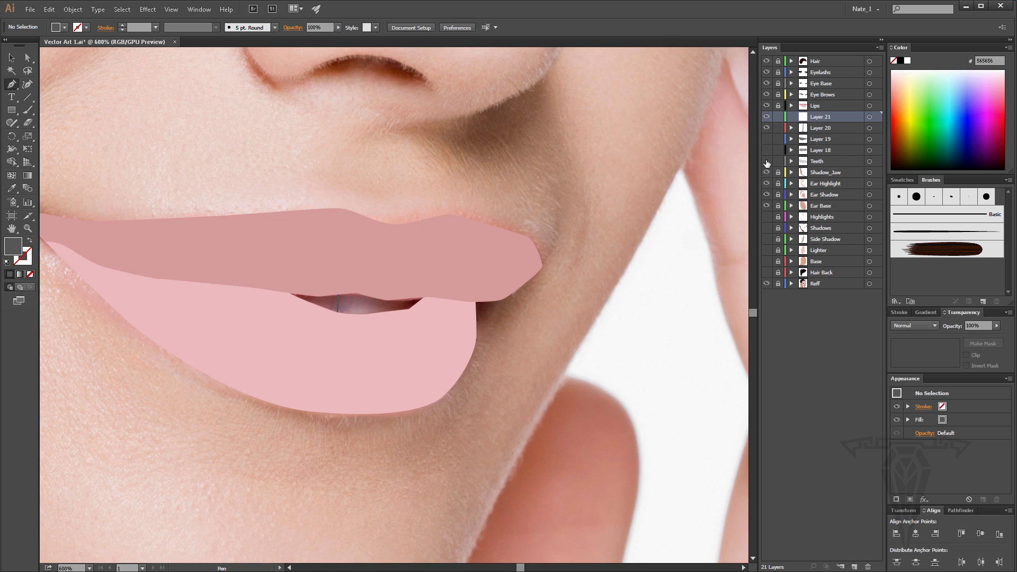
{"action": "left_click", "coordinate": [767, 162]}
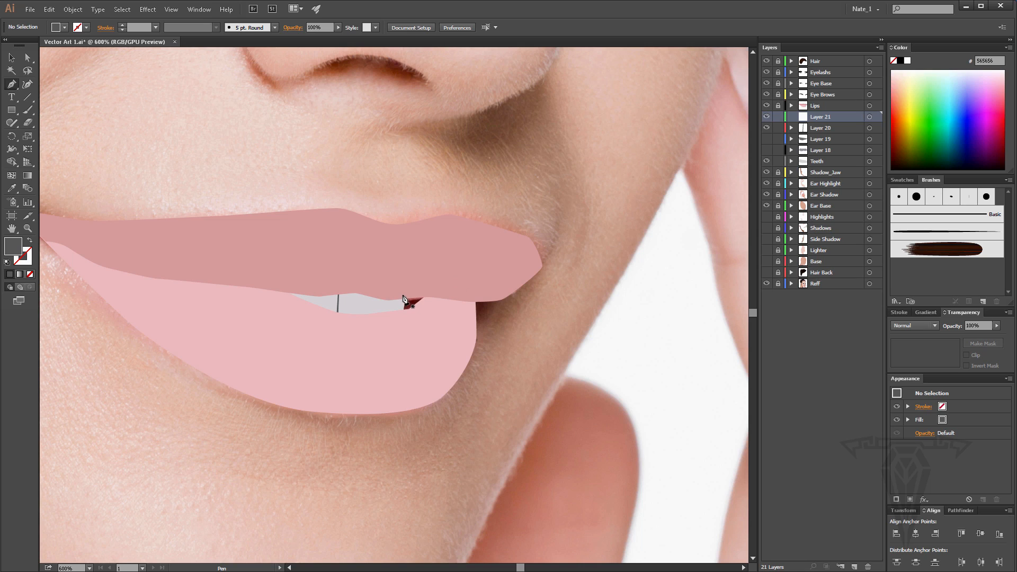
{"action": "left_click_drag", "start_coordinate": [404, 300], "coordinate": [426, 306]}
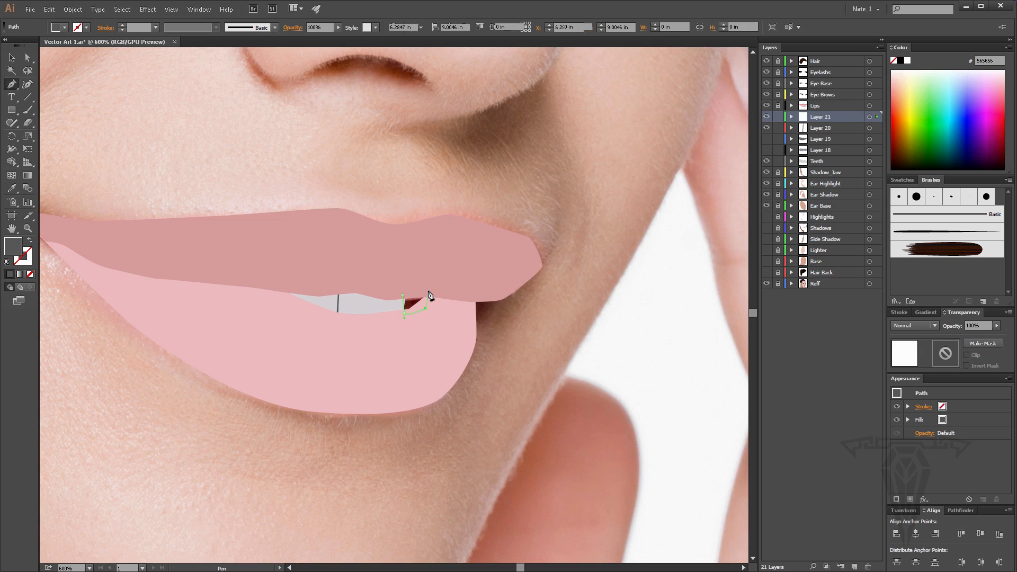
{"action": "left_click", "coordinate": [428, 291]}
{"action": "left_click", "coordinate": [403, 295]}
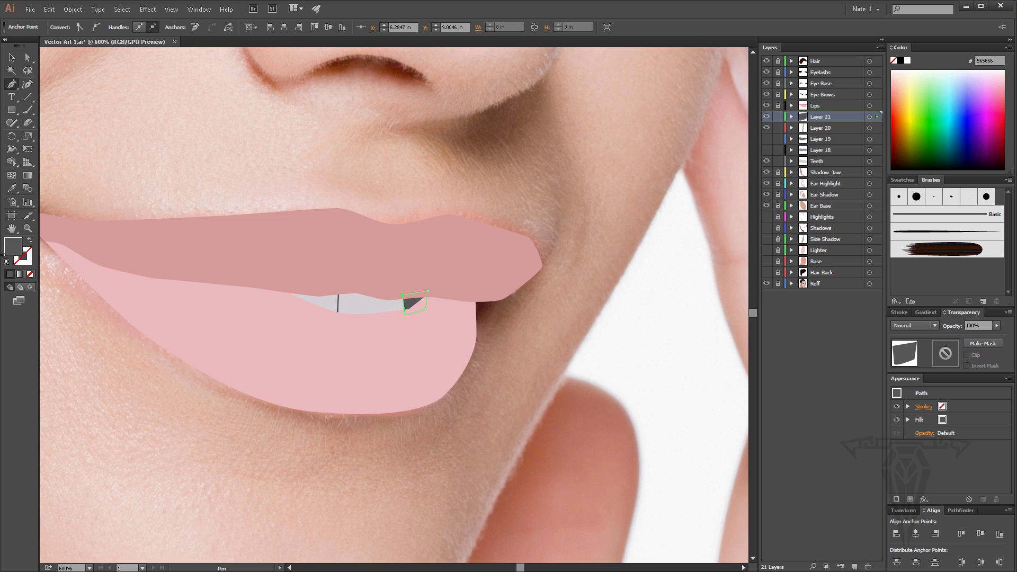
Clear the new corner shape's fill and try to sample the dark red of the mouth gap from the photo with the Eyedropper.
{"action": "left_click", "coordinate": [31, 274]}
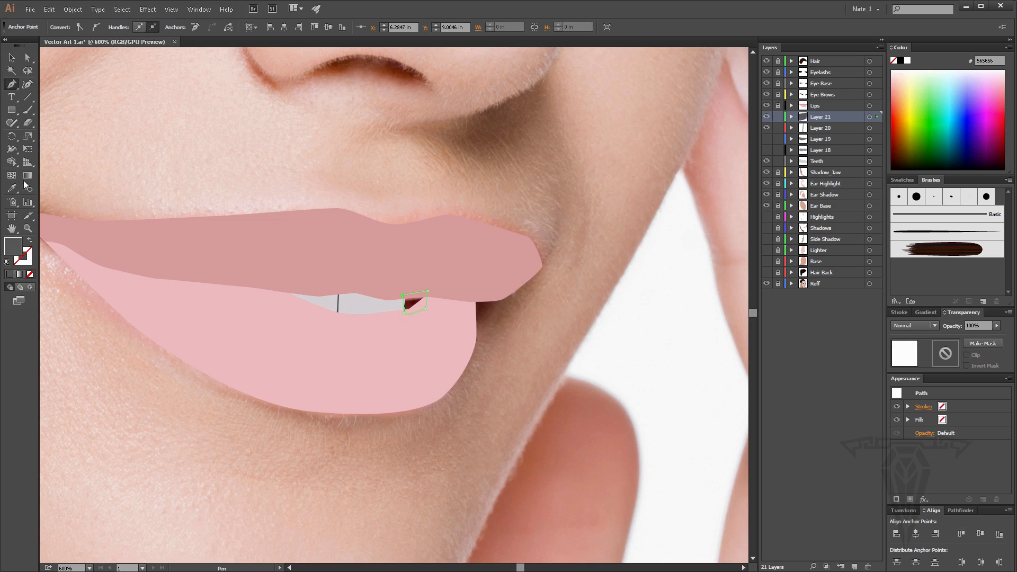
{"action": "left_click", "coordinate": [11, 188]}
{"action": "left_click", "coordinate": [415, 301]}
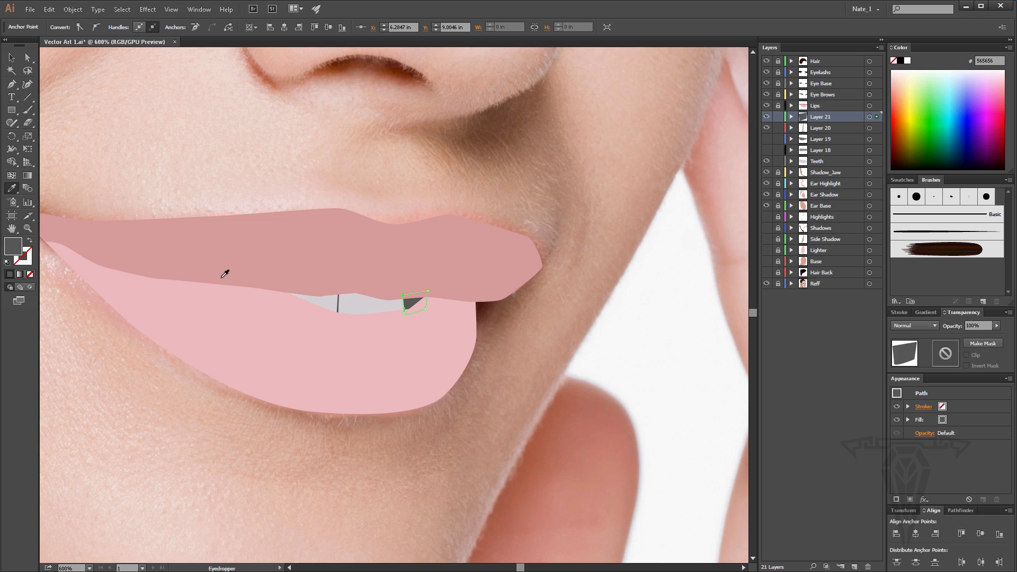
{"action": "left_click", "coordinate": [423, 272]}
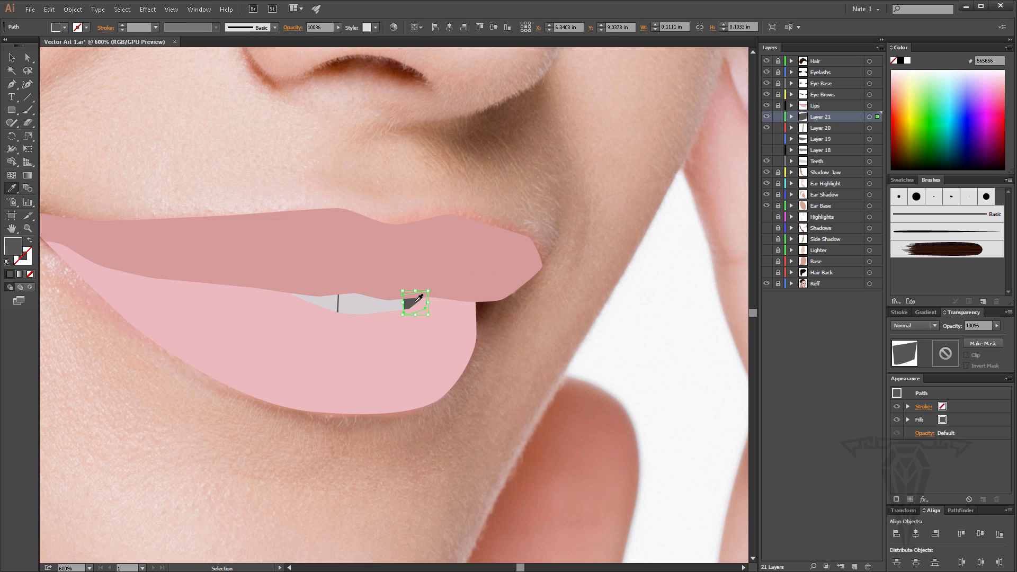
Move the small shape at the right end of the teeth aside, fill it with dark red 400B05 sampled from the photo, and return it.
{"action": "left_click", "coordinate": [414, 305]}
{"action": "left_click", "coordinate": [11, 57]}
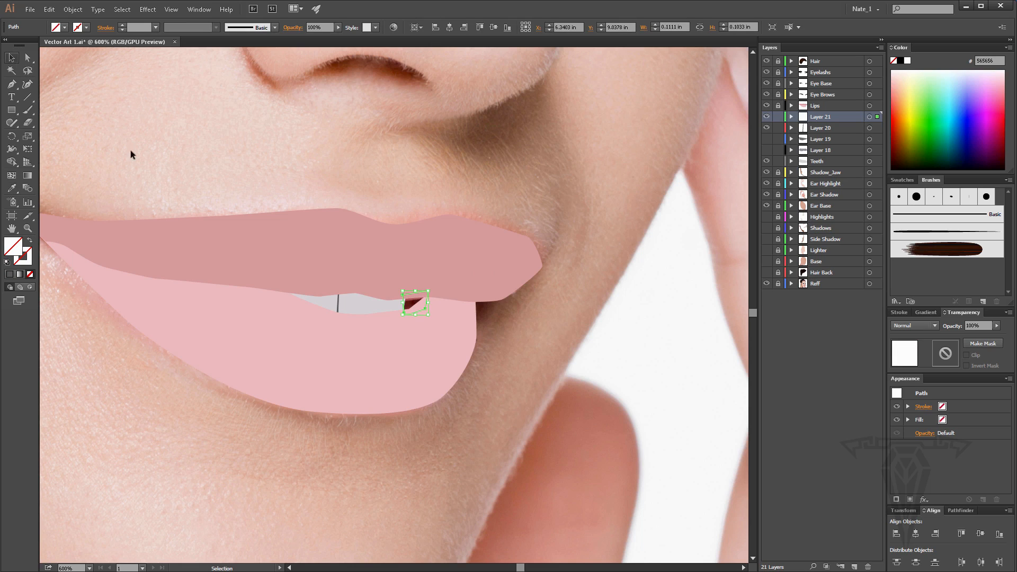
{"action": "left_click_drag", "start_coordinate": [416, 306], "coordinate": [441, 333]}
{"action": "key", "text": "shift+Up"}
{"action": "key", "text": "shift+Up"}
{"action": "key", "text": "shift+Down"}
{"action": "left_click", "coordinate": [12, 189]}
{"action": "left_click", "coordinate": [415, 301]}
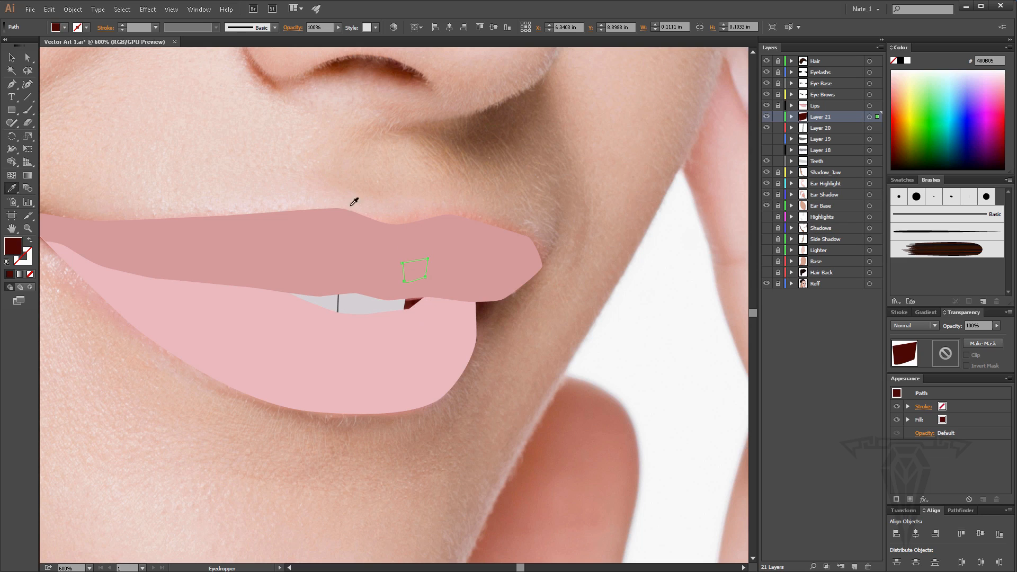
{"action": "left_click", "coordinate": [12, 58]}
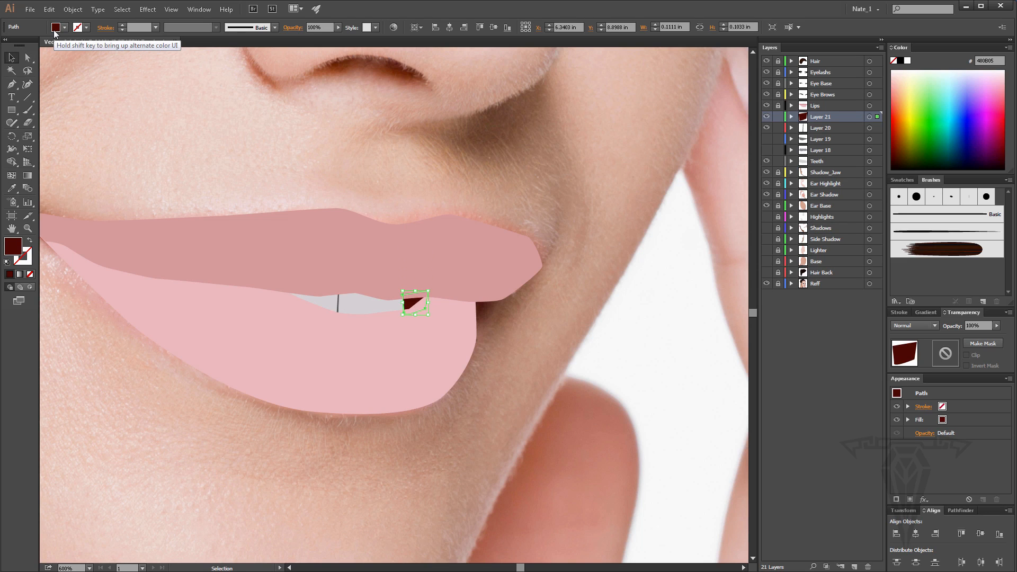
Show Layer 19 and Layer 18 with the tooth shading and deselect the dark red path.
{"action": "left_click", "coordinate": [766, 138]}
{"action": "left_click", "coordinate": [767, 150]}
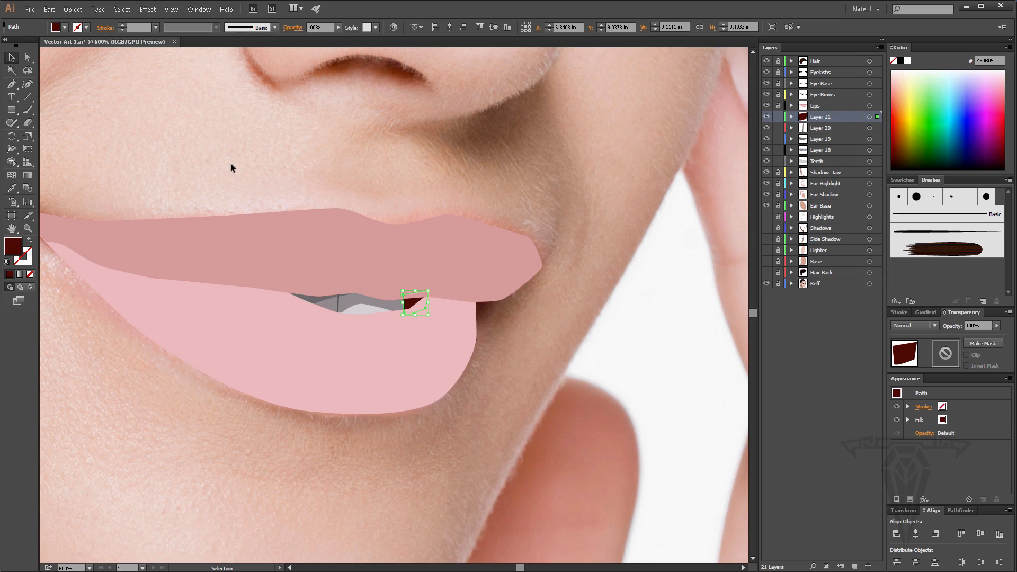
{"action": "double_click", "coordinate": [28, 228]}
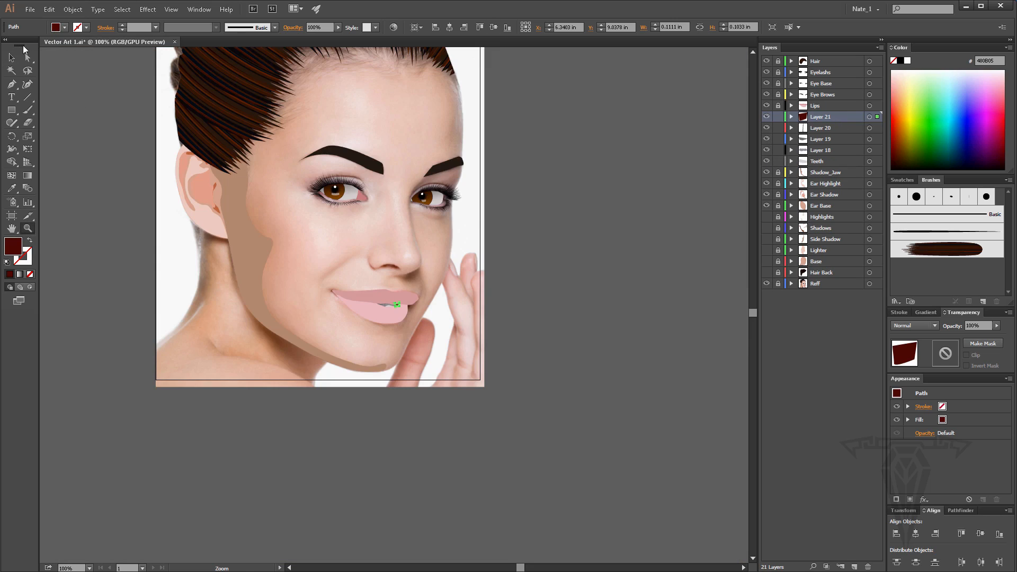
{"action": "left_click", "coordinate": [12, 57]}
{"action": "left_click", "coordinate": [508, 268]}
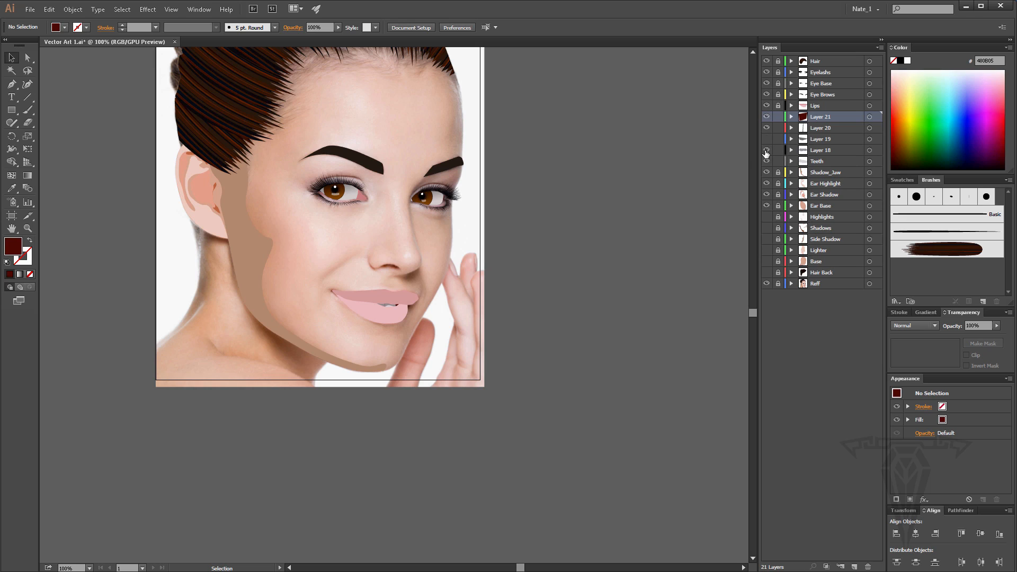
{"action": "left_click", "coordinate": [766, 151]}
Examine the lips and teeth up close against the surrounding face and the whole portrait.
{"action": "left_click", "coordinate": [28, 228]}
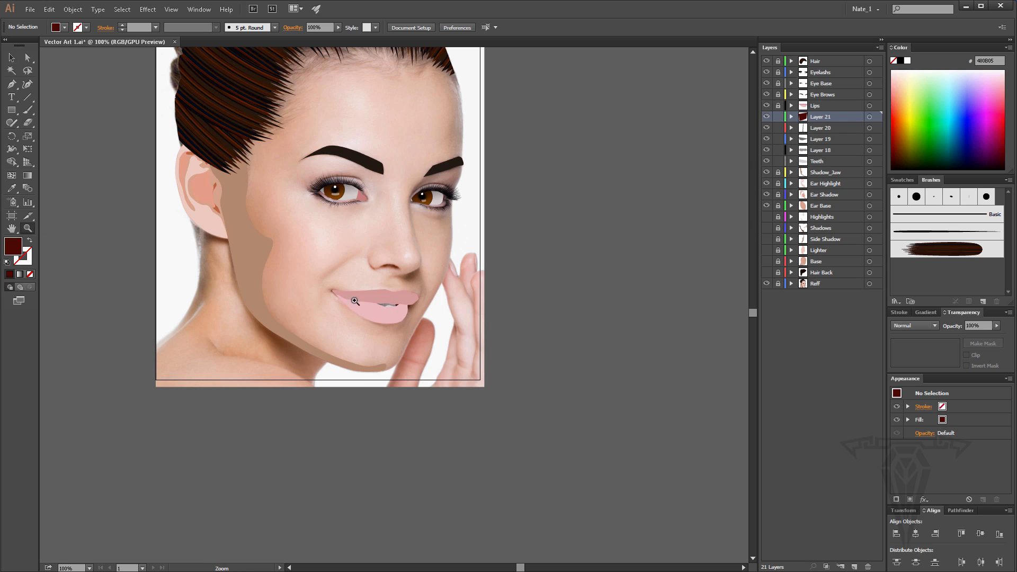
{"action": "left_click", "coordinate": [383, 302]}
{"action": "left_click", "coordinate": [415, 310]}
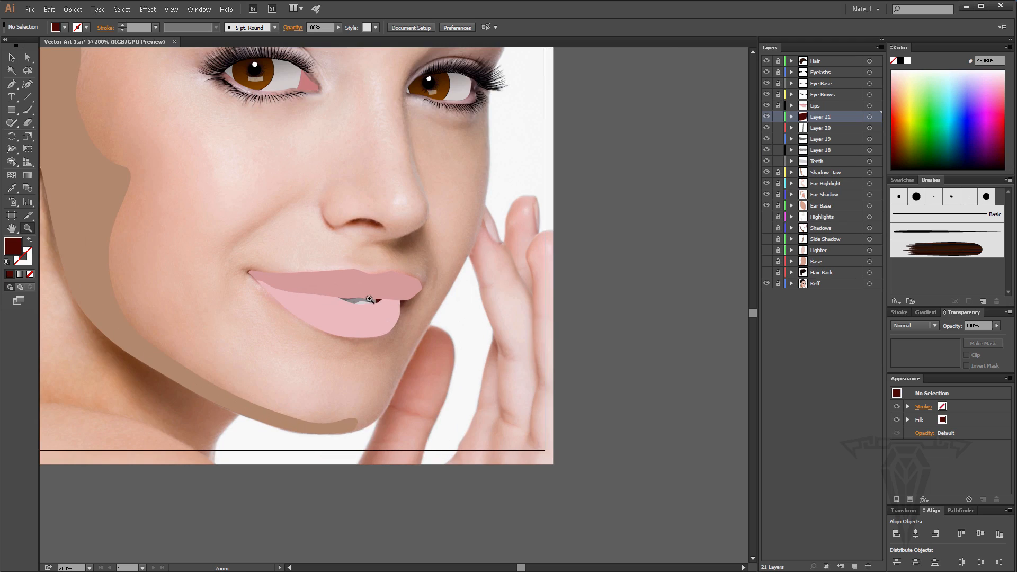
{"action": "left_click", "coordinate": [371, 301]}
{"action": "scroll", "coordinate": [351, 293], "scroll_direction": "up", "scroll_amount": 3}
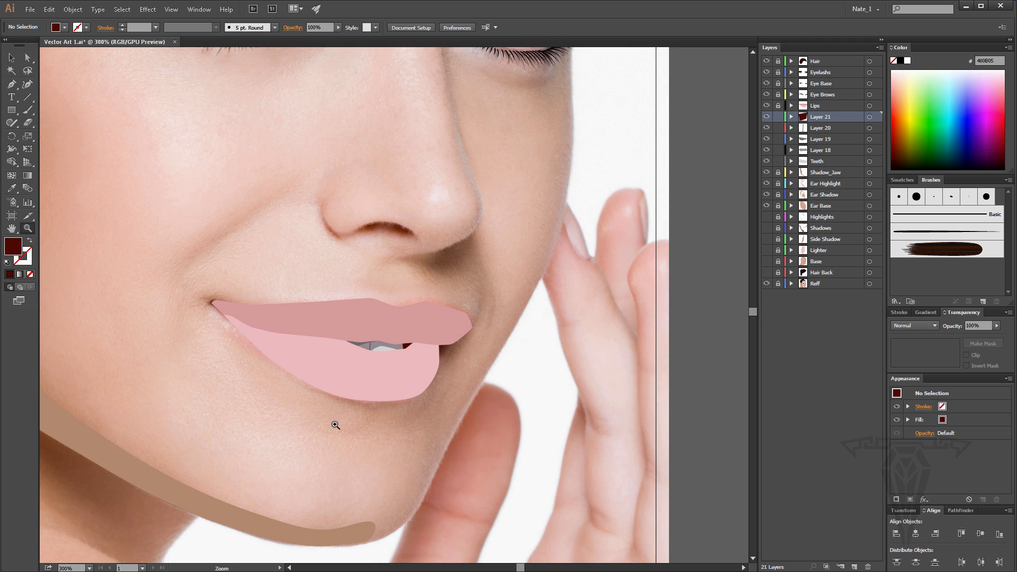
{"action": "scroll", "coordinate": [359, 307], "scroll_direction": "up", "scroll_amount": 3}
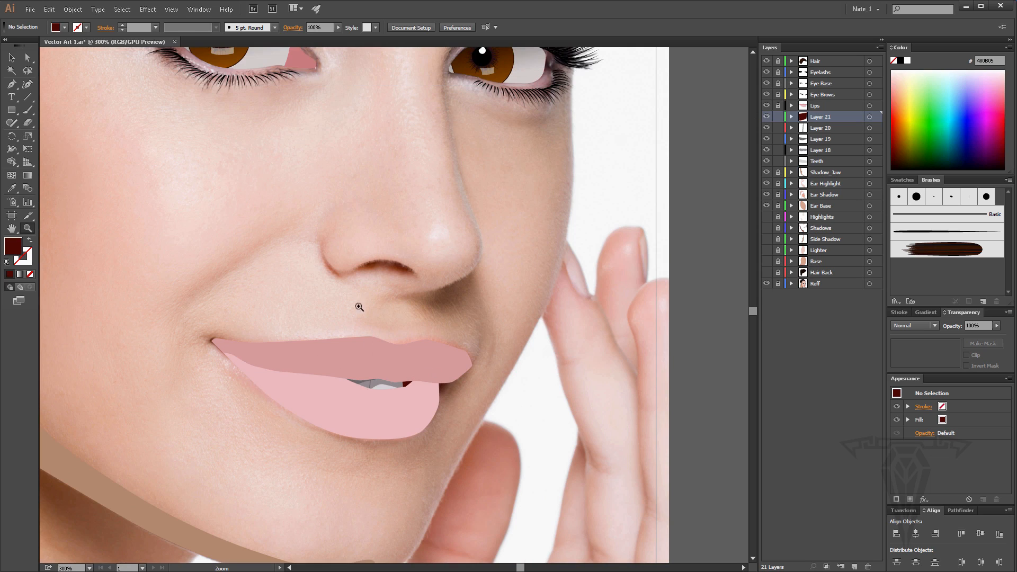
{"action": "double_click", "coordinate": [11, 228]}
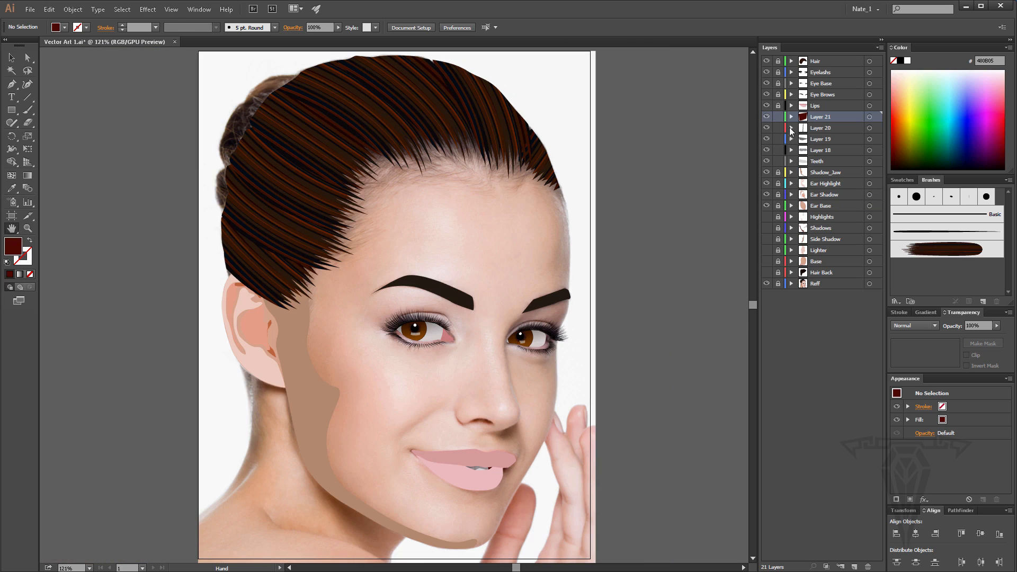
Lock the layers from Layer 21 to Teeth and show the hidden layers from Highlights to Hair Back.
{"action": "left_click_drag", "start_coordinate": [779, 117], "coordinate": [778, 162]}
{"action": "left_click_drag", "start_coordinate": [767, 217], "coordinate": [769, 273]}
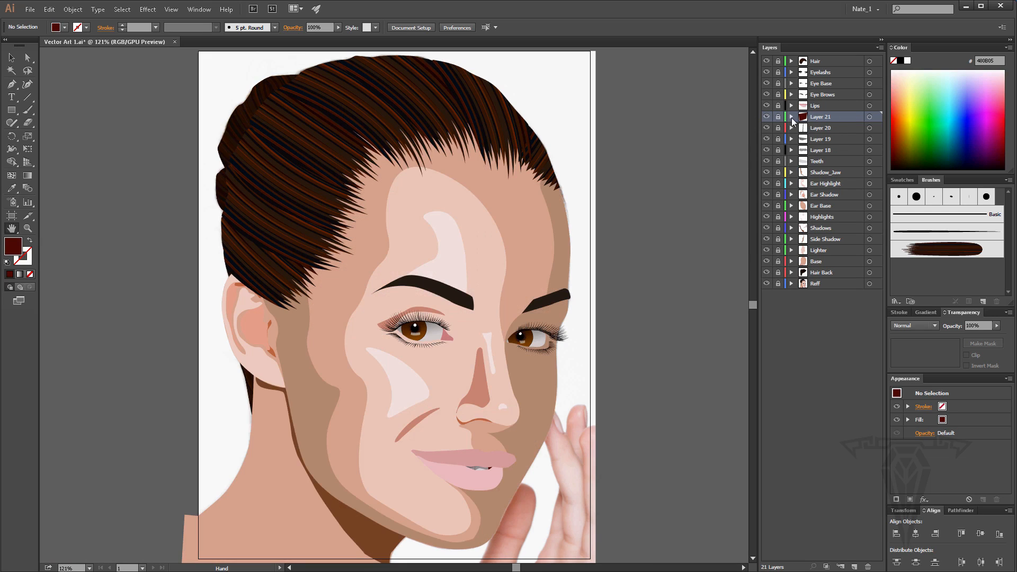
Unlock Layers 21 to 18, select all the tooth detail paths, and move them into Layer 18.
{"action": "left_click_drag", "start_coordinate": [781, 120], "coordinate": [779, 157]}
{"action": "left_click", "coordinate": [12, 57]}
{"action": "left_click_drag", "start_coordinate": [504, 485], "coordinate": [544, 503]}
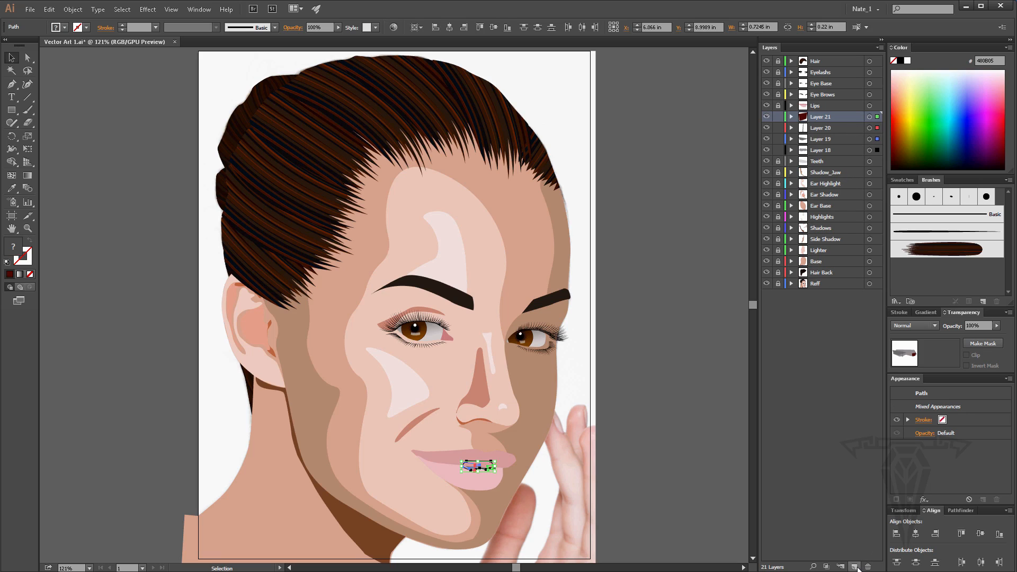
{"action": "left_click_drag", "start_coordinate": [877, 118], "coordinate": [878, 151]}
Delete the emptied Layers 19, 20 and 21 and clear the selection.
{"action": "left_click", "coordinate": [819, 141]}
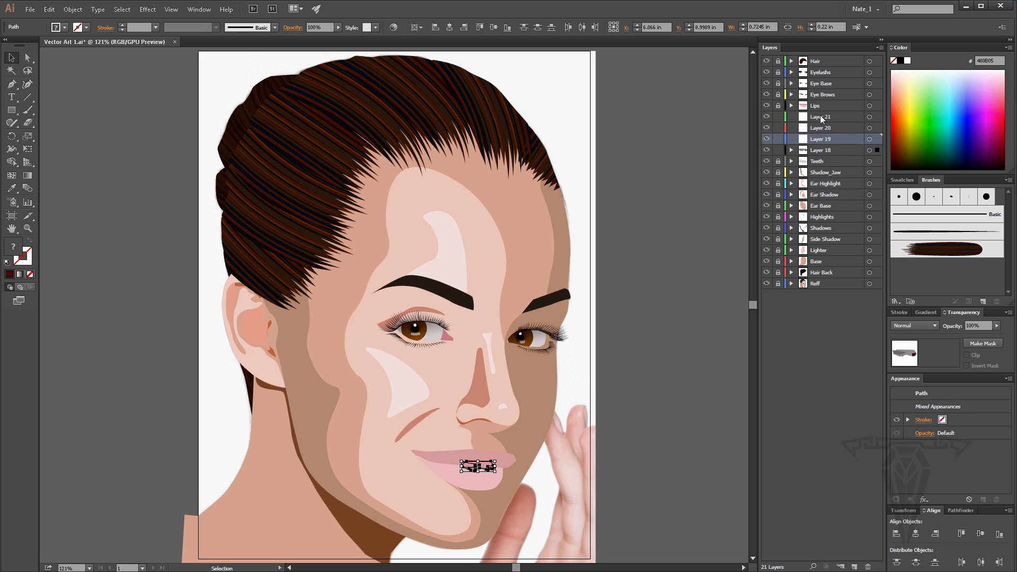
{"action": "left_click", "coordinate": [822, 119], "text": "shift"}
{"action": "left_click", "coordinate": [868, 567]}
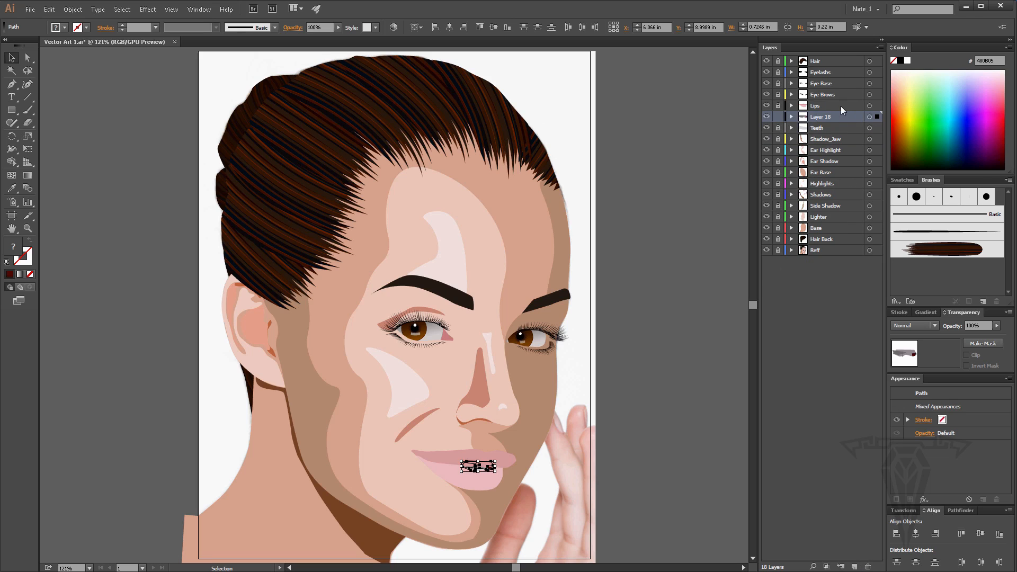
{"action": "left_click", "coordinate": [612, 373]}
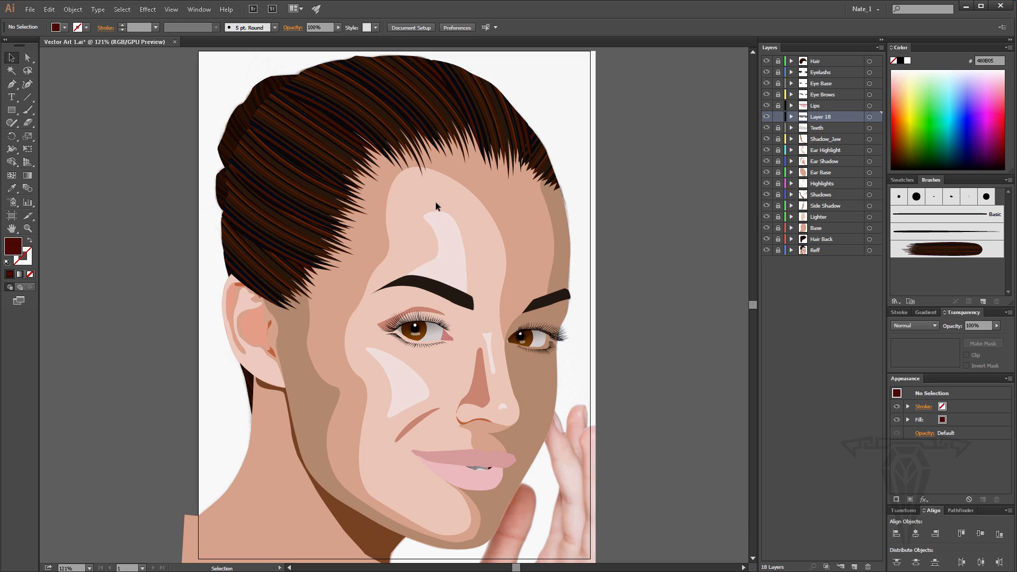
Unlock the Lighter layer and extend its light skin shape outward along the right side of the forehead with the Curvature tool.
{"action": "left_click", "coordinate": [824, 218]}
{"action": "left_click", "coordinate": [778, 217]}
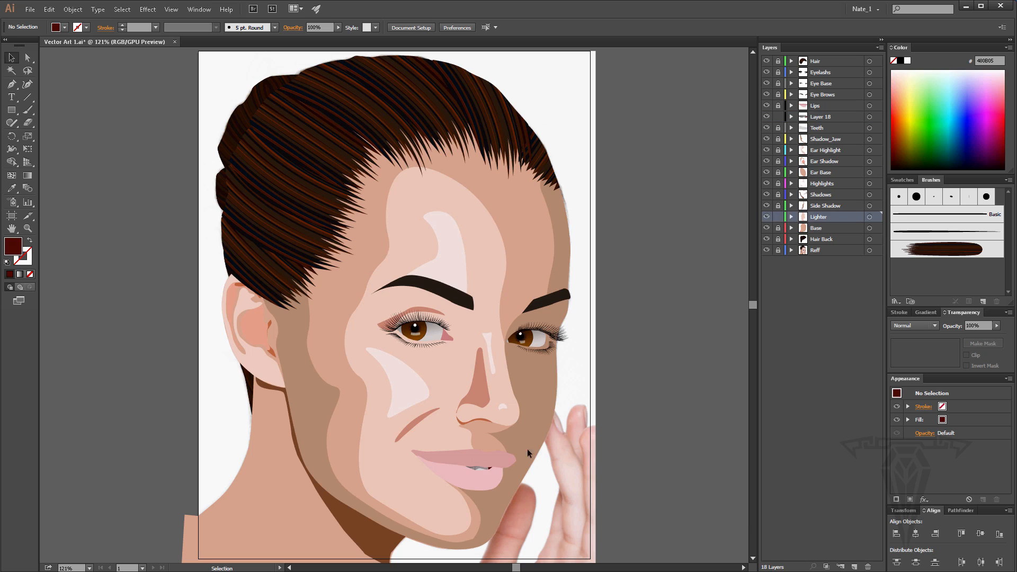
{"action": "left_click", "coordinate": [501, 311]}
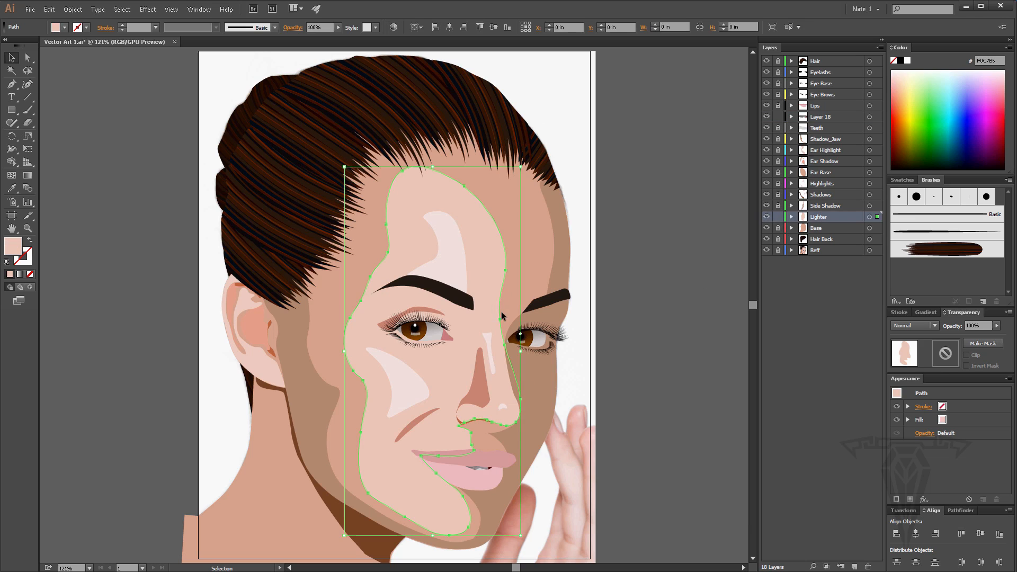
{"action": "left_click", "coordinate": [28, 85]}
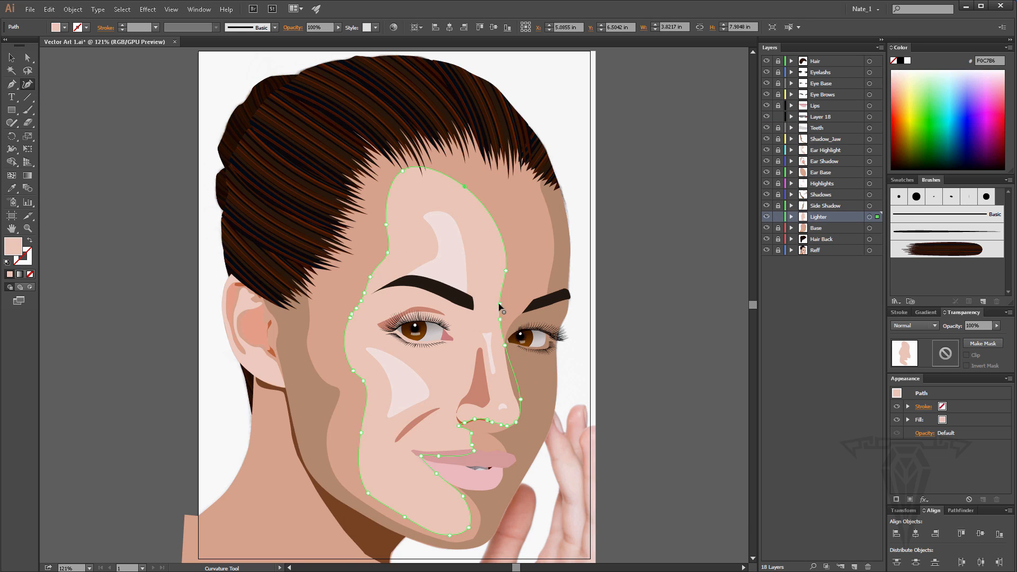
{"action": "left_click_drag", "start_coordinate": [500, 304], "coordinate": [514, 300]}
{"action": "left_click_drag", "start_coordinate": [506, 271], "coordinate": [509, 221]}
{"action": "left_click_drag", "start_coordinate": [465, 186], "coordinate": [471, 171]}
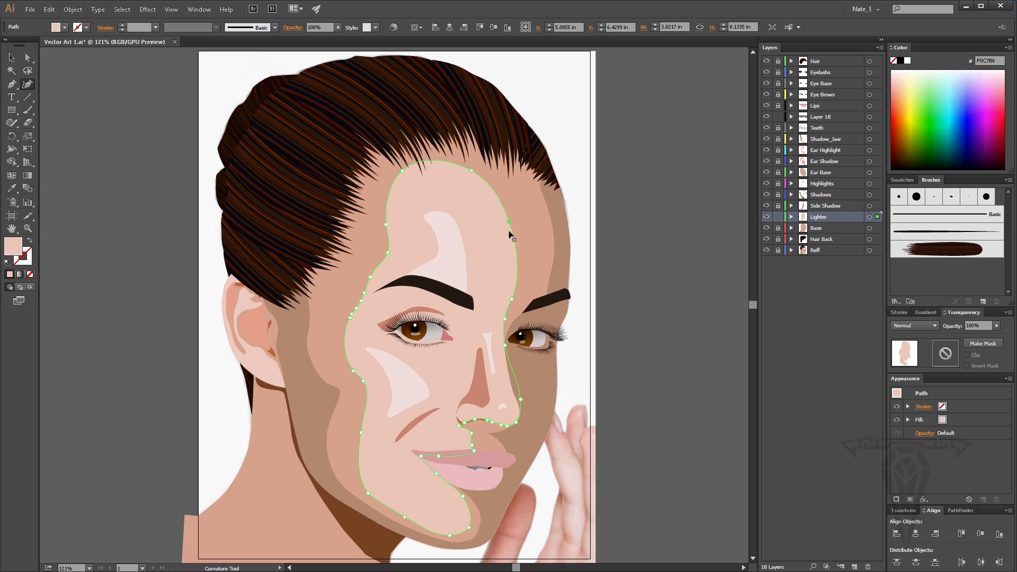
Refine the light skin shape's curve from the right forehead down to the inner end of the right eyebrow, and lock the Lighter layer.
{"action": "left_click_drag", "start_coordinate": [505, 319], "coordinate": [511, 308]}
{"action": "scroll", "coordinate": [507, 319], "scroll_direction": "up", "scroll_amount": 3}
{"action": "scroll", "coordinate": [507, 316], "scroll_direction": "down", "scroll_amount": 4}
{"action": "left_click_drag", "start_coordinate": [515, 287], "coordinate": [524, 289]}
{"action": "scroll", "coordinate": [495, 302], "scroll_direction": "up", "scroll_amount": 2}
{"action": "left_click_drag", "start_coordinate": [509, 234], "coordinate": [515, 223]}
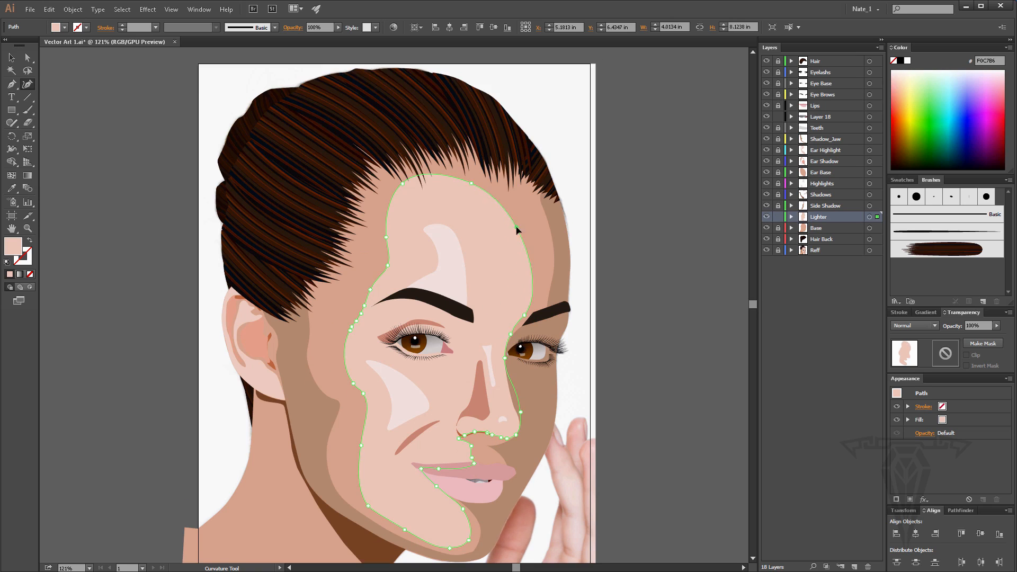
{"action": "scroll", "coordinate": [495, 286], "scroll_direction": "down", "scroll_amount": 3}
{"action": "left_click", "coordinate": [13, 57]}
{"action": "left_click", "coordinate": [505, 334]}
{"action": "scroll", "coordinate": [505, 334], "scroll_direction": "down", "scroll_amount": 2}
{"action": "scroll", "coordinate": [510, 320], "scroll_direction": "up", "scroll_amount": 2}
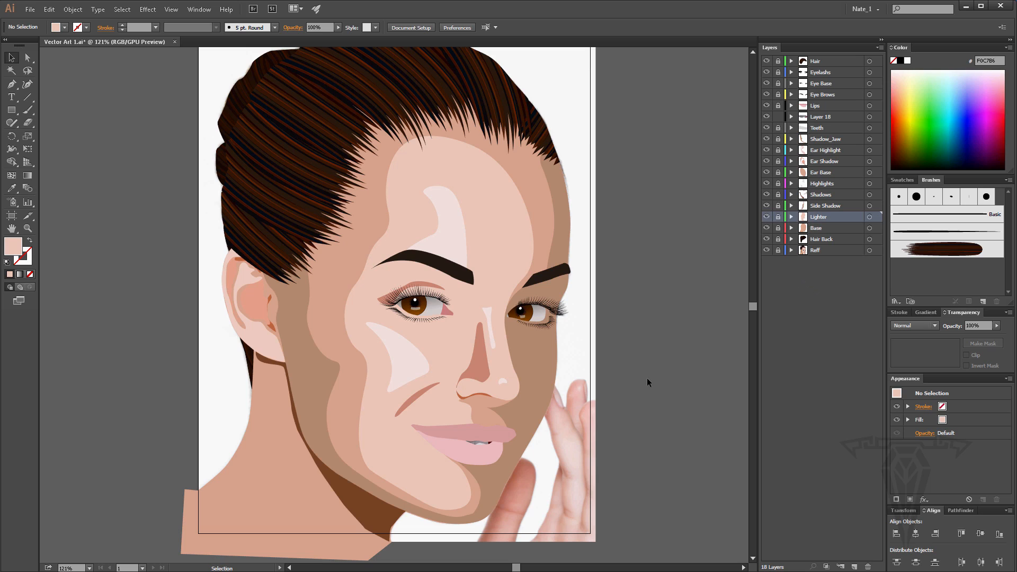
Save the portrait document.
{"action": "left_click", "coordinate": [29, 9]}
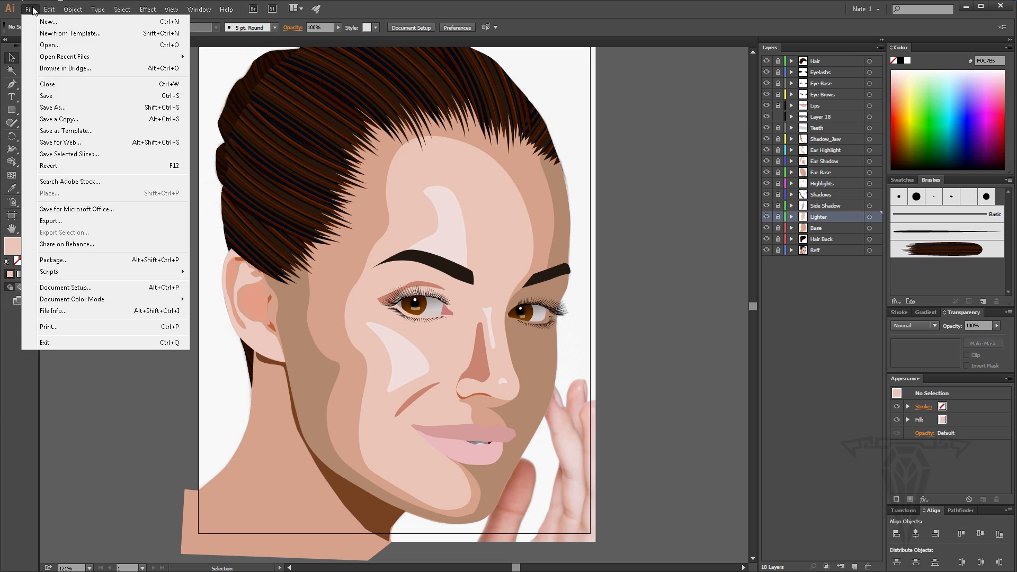
{"action": "left_click", "coordinate": [59, 99]}
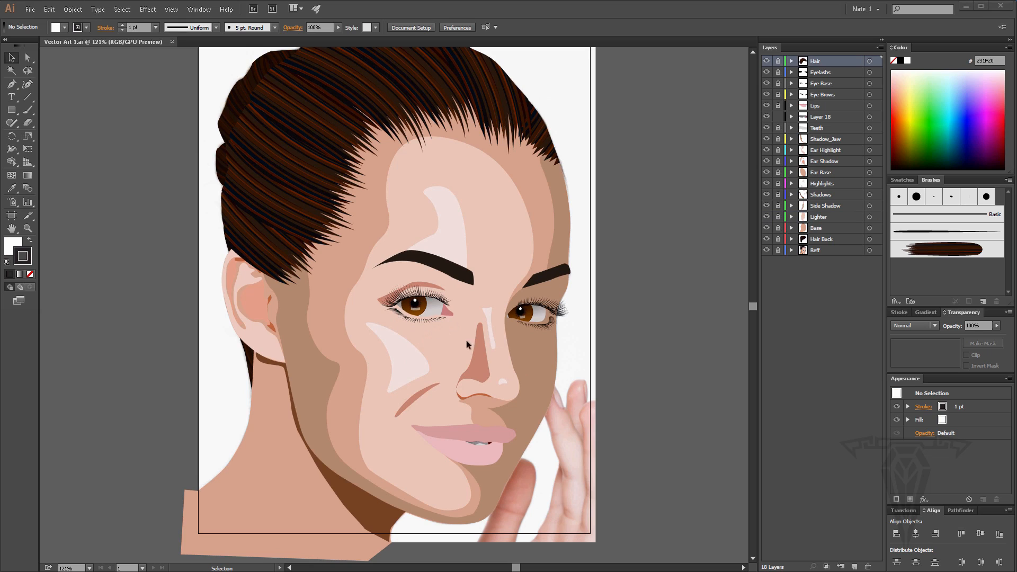
Move the tooth detail paths from Layer 18 into the unlocked Teeth layer, delete the emptied Layer 18, and lock Teeth again.
{"action": "left_click", "coordinate": [818, 187]}
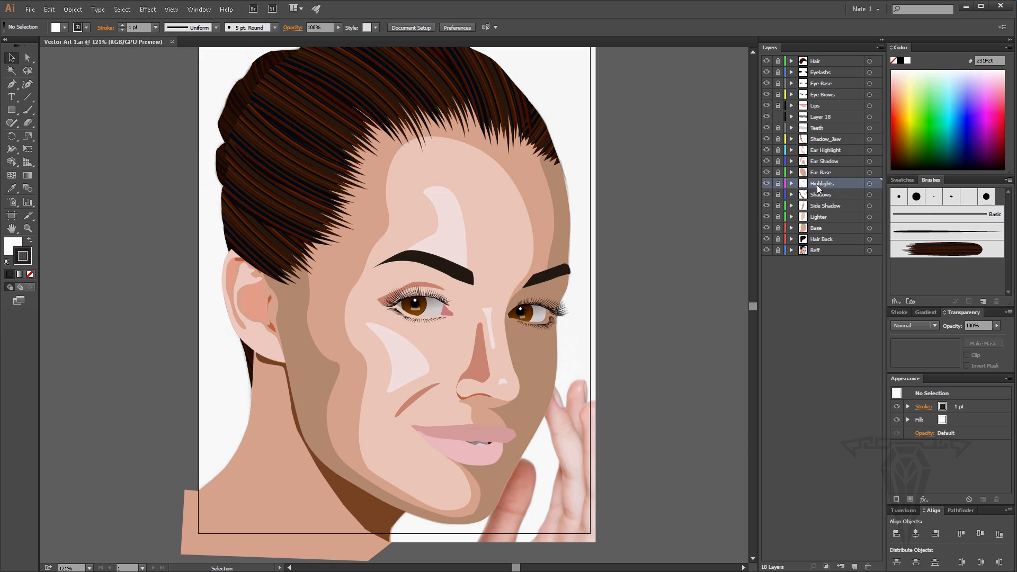
{"action": "left_click", "coordinate": [778, 183]}
{"action": "double_click", "coordinate": [819, 117]}
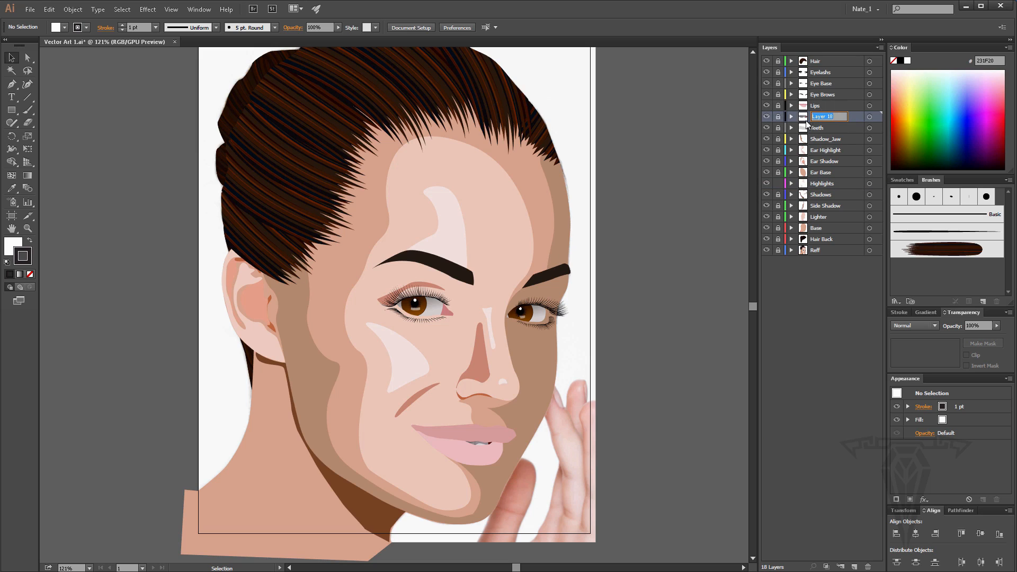
{"action": "left_click", "coordinate": [778, 127]}
{"action": "left_click", "coordinate": [778, 183]}
{"action": "left_click_drag", "start_coordinate": [435, 417], "coordinate": [536, 478]}
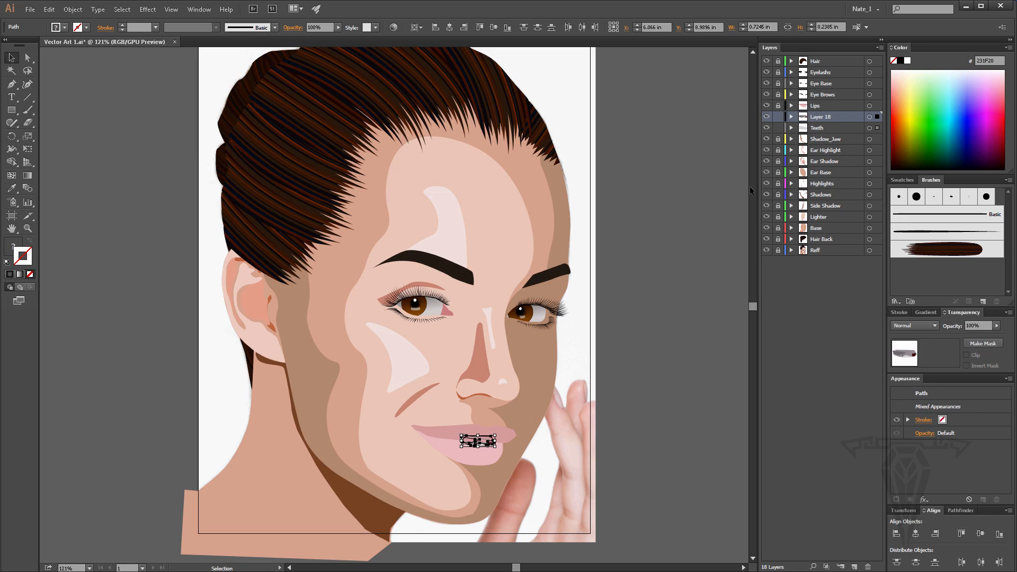
{"action": "left_click_drag", "start_coordinate": [875, 119], "coordinate": [877, 128]}
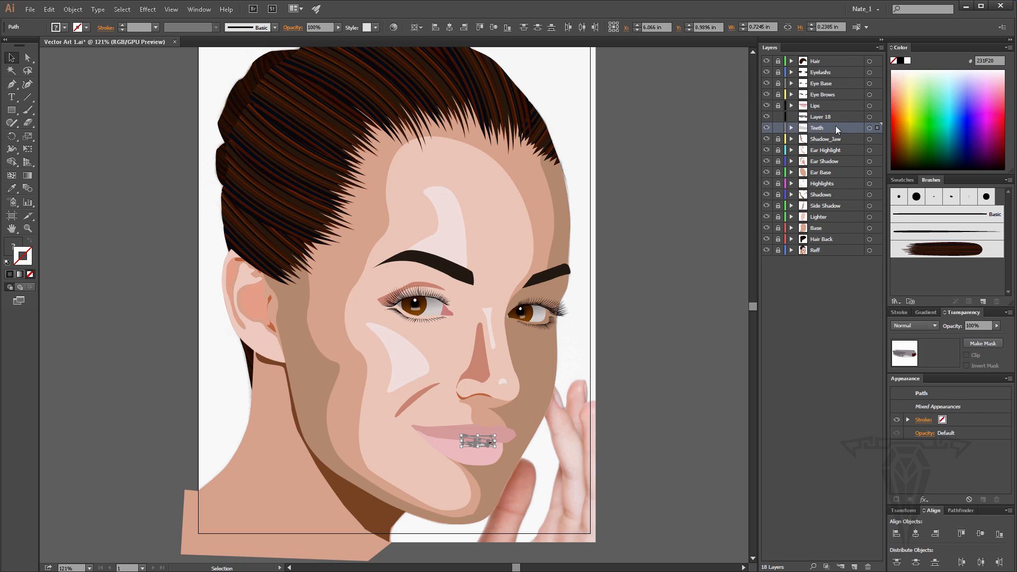
{"action": "left_click", "coordinate": [867, 566]}
{"action": "key", "text": "ctrl+shift+a"}
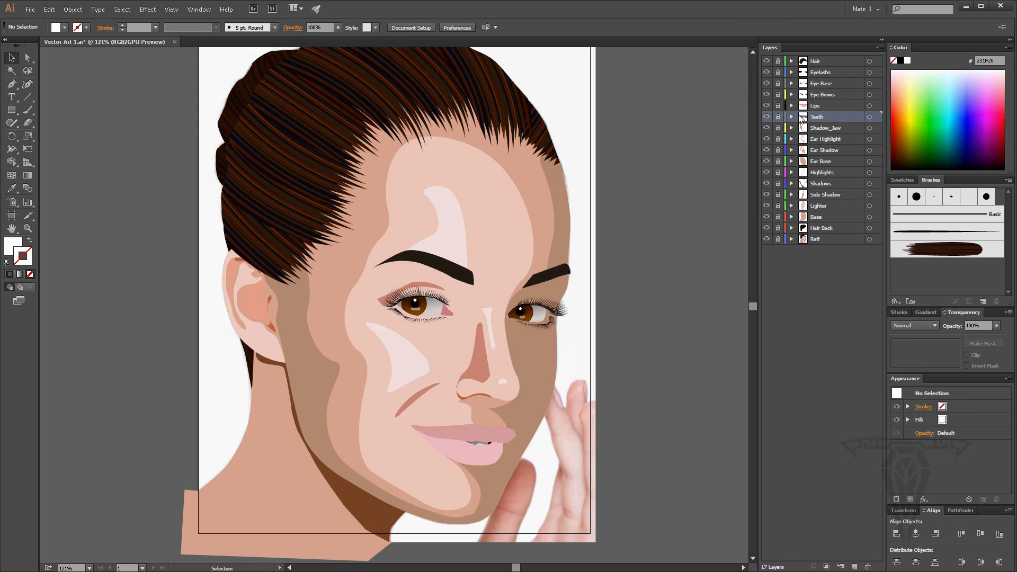
Unlock the Highlights layer and hide the Shadows, Side Shadow, Lighter and Base layers to expose the photo around the eyes.
{"action": "left_click", "coordinate": [820, 173]}
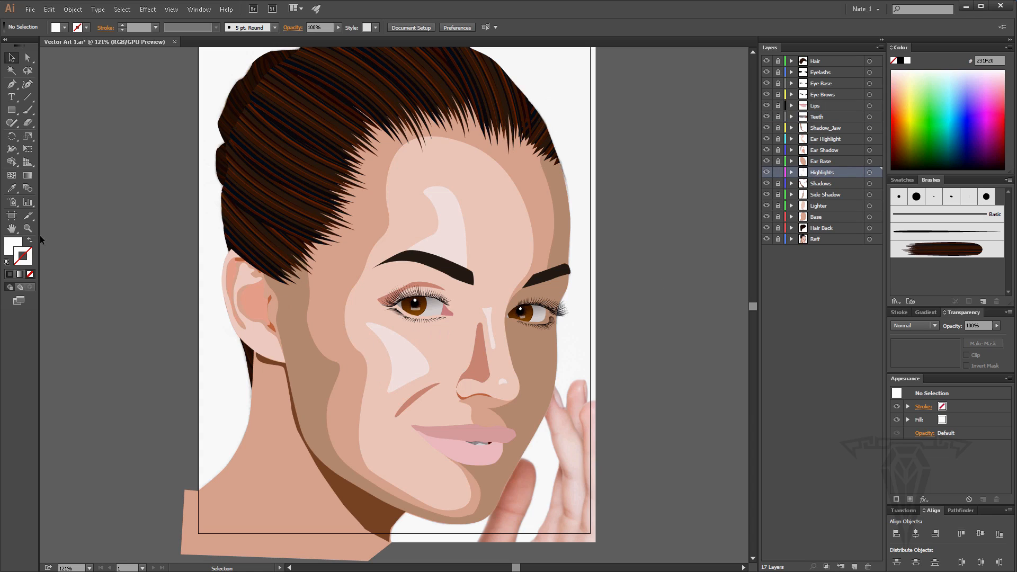
{"action": "left_click", "coordinate": [28, 228]}
{"action": "left_click", "coordinate": [425, 315]}
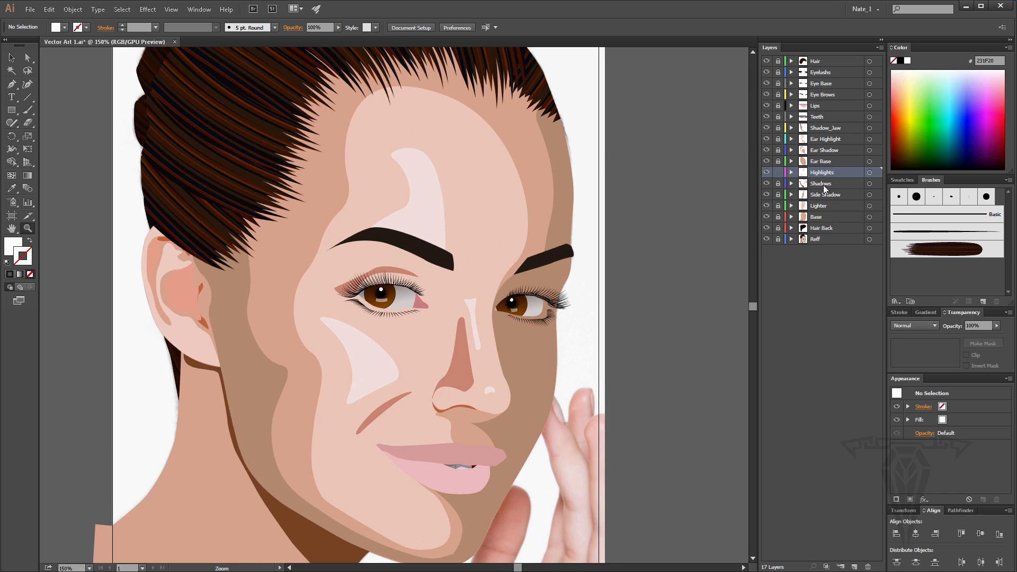
{"action": "left_click", "coordinate": [766, 183]}
{"action": "left_click", "coordinate": [766, 195]}
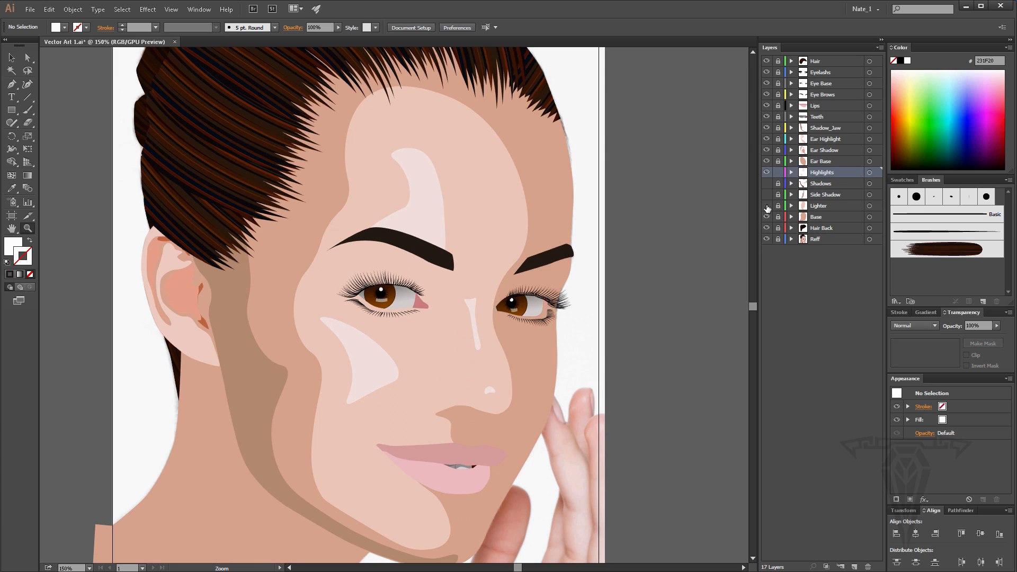
{"action": "left_click", "coordinate": [766, 205]}
{"action": "left_click", "coordinate": [766, 217]}
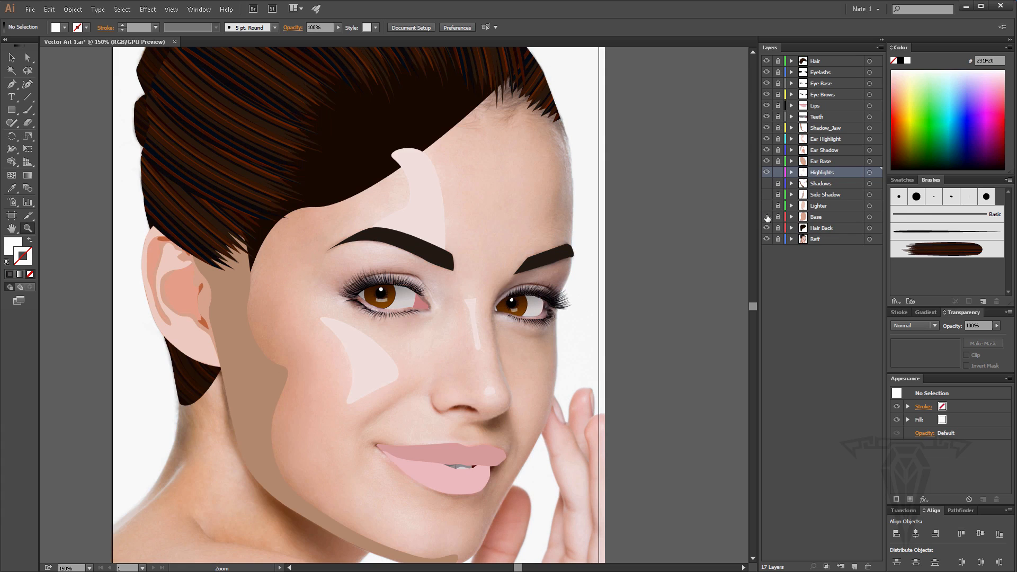
{"action": "left_click", "coordinate": [382, 317]}
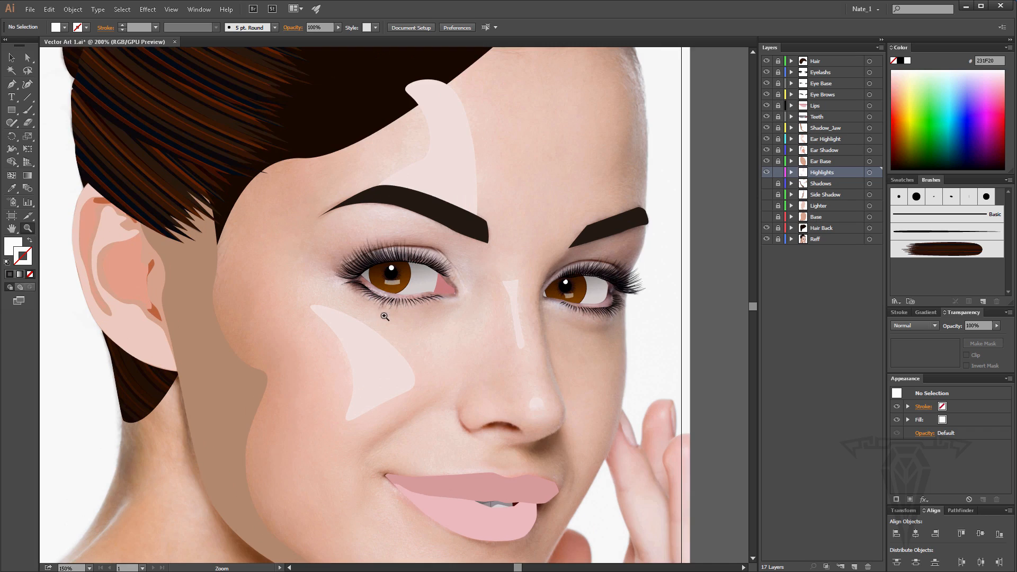
{"action": "left_click", "coordinate": [411, 301]}
{"action": "scroll", "coordinate": [381, 323], "scroll_direction": "up", "scroll_amount": 1}
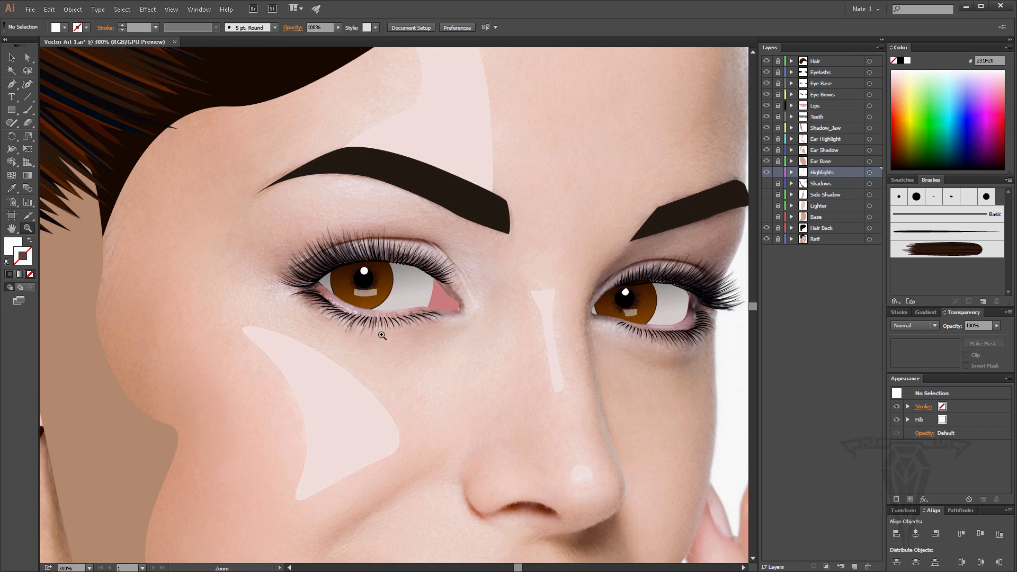
Draw a closed lower-lid rim shape with the Pen tool beneath the woman's right eye, from the outer corner to the tear duct.
{"action": "left_click", "coordinate": [375, 329]}
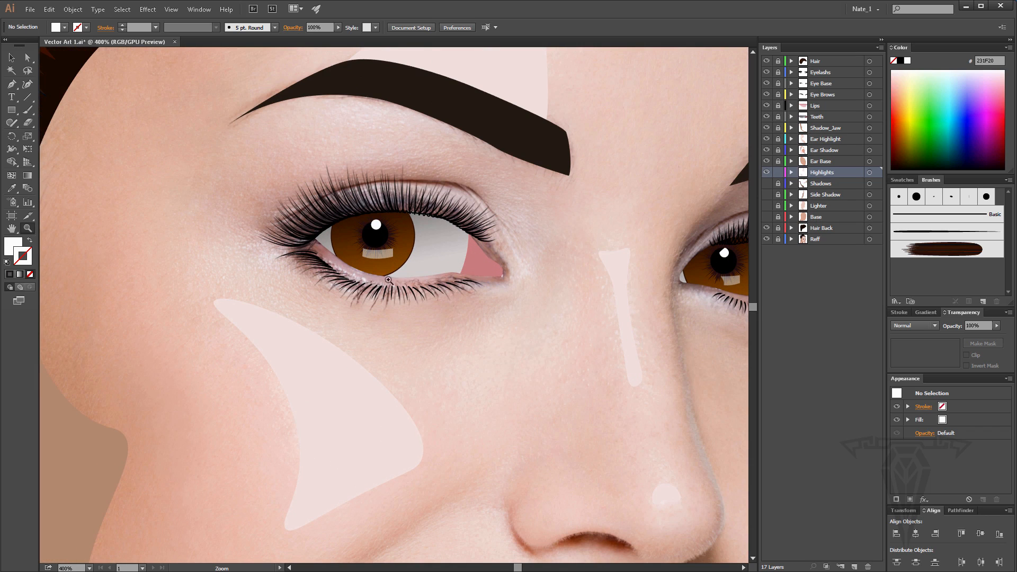
{"action": "left_click", "coordinate": [13, 85]}
{"action": "left_click", "coordinate": [304, 245]}
{"action": "left_click_drag", "start_coordinate": [344, 277], "coordinate": [478, 275]}
{"action": "left_click", "coordinate": [470, 274]}
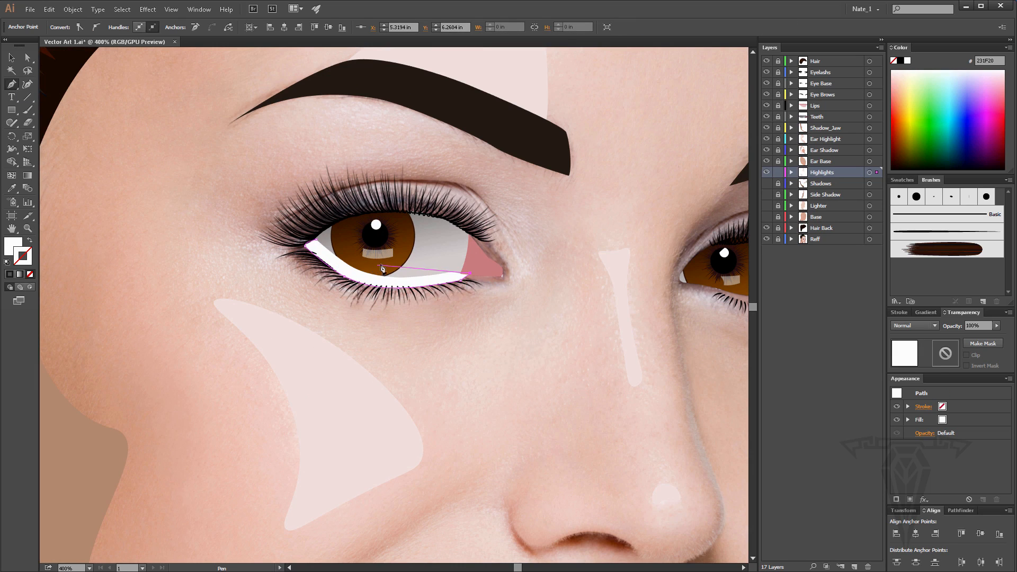
{"action": "left_click", "coordinate": [379, 267]}
{"action": "left_click_drag", "start_coordinate": [356, 263], "coordinate": [346, 256]}
{"action": "left_click", "coordinate": [317, 240]}
Sample a skin tone for the right eye's lower-lid rim shape and darken its fill to D8B5AB.
{"action": "left_click", "coordinate": [13, 246]}
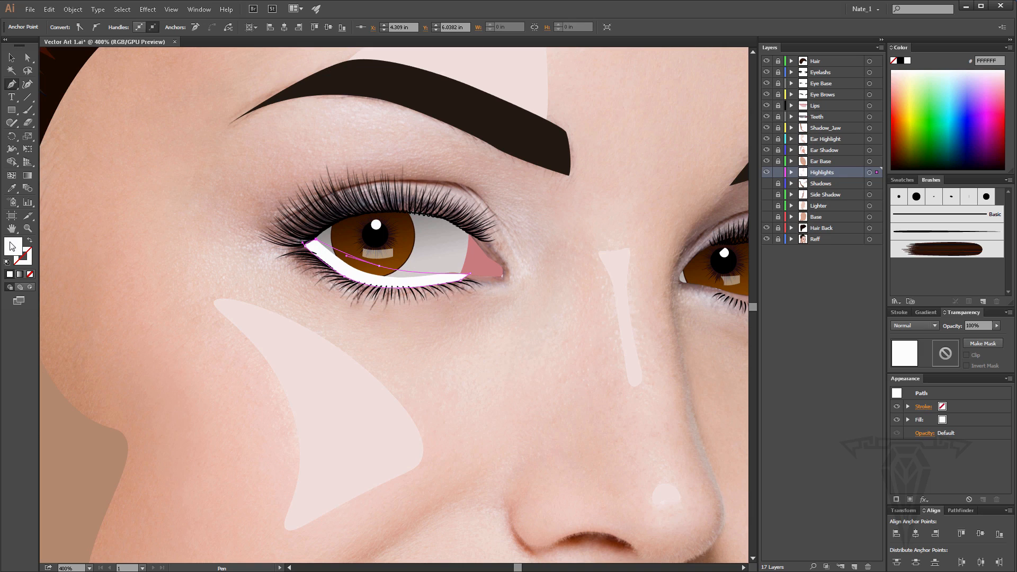
{"action": "left_click", "coordinate": [12, 188]}
{"action": "left_click", "coordinate": [504, 332]}
{"action": "scroll", "coordinate": [399, 303], "scroll_direction": "up", "scroll_amount": 1}
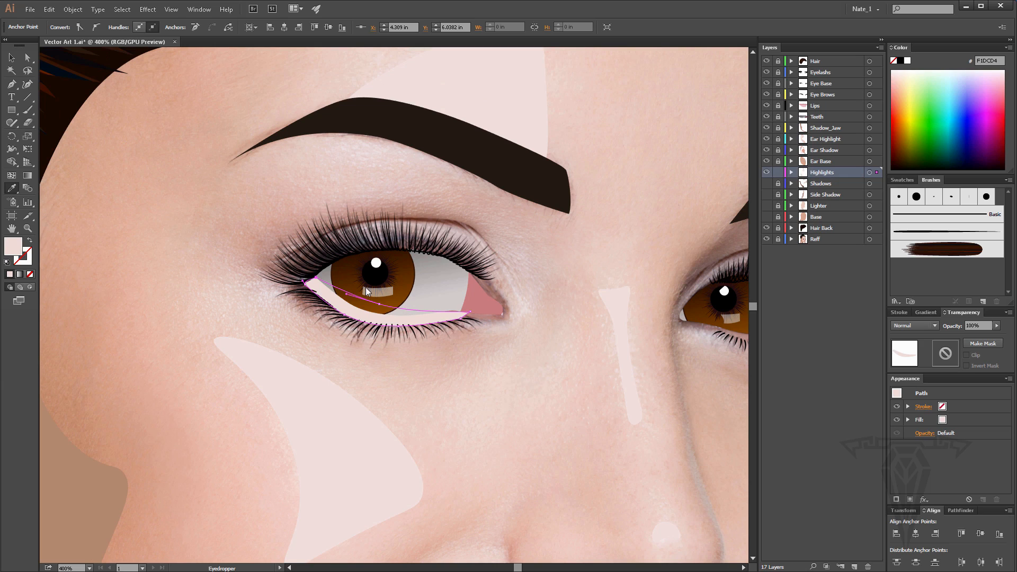
{"action": "double_click", "coordinate": [13, 246]}
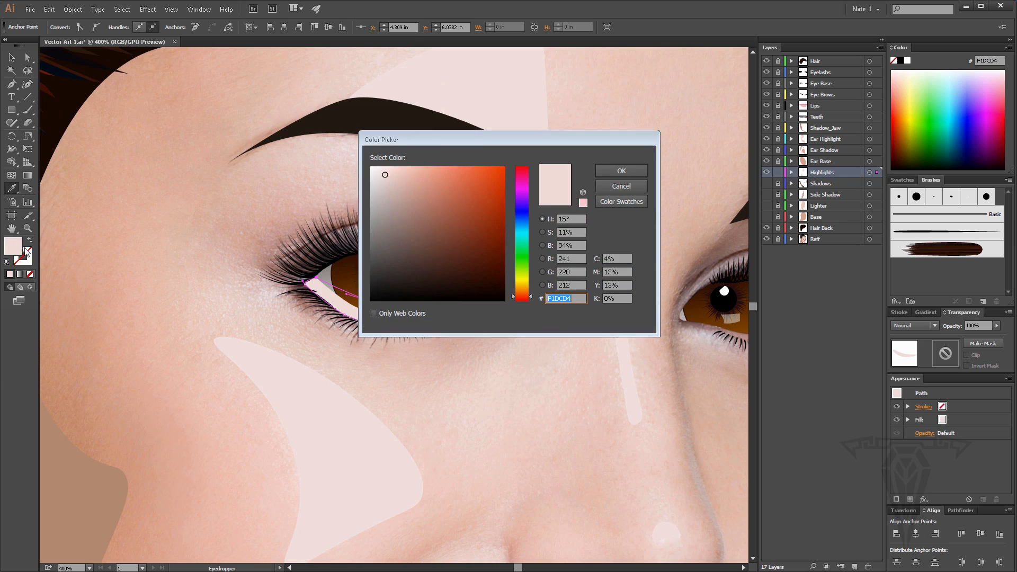
{"action": "left_click", "coordinate": [393, 188]}
{"action": "left_click_drag", "start_coordinate": [392, 189], "coordinate": [398, 187]}
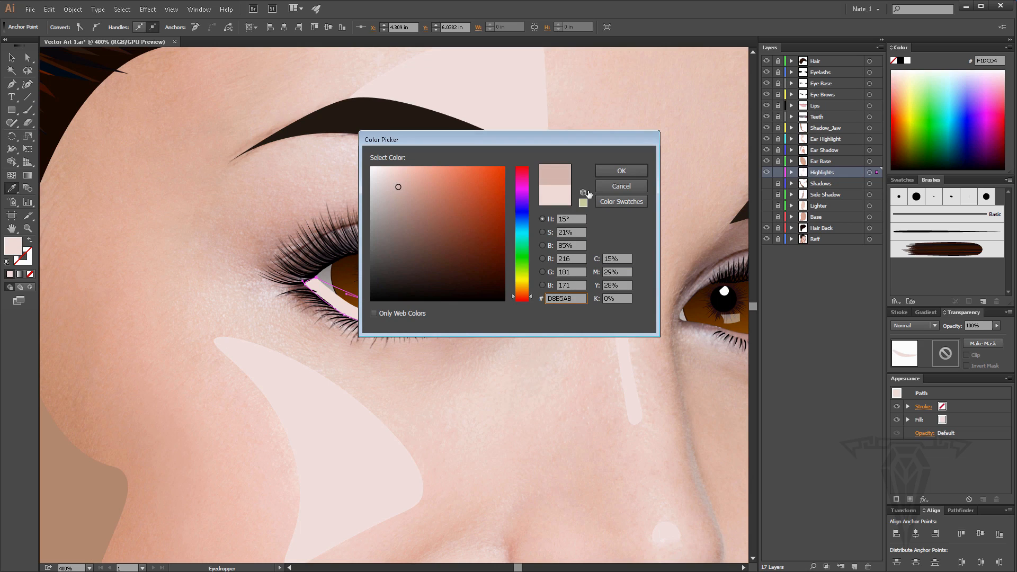
{"action": "left_click", "coordinate": [626, 169]}
{"action": "scroll", "coordinate": [459, 219], "scroll_direction": "up", "scroll_amount": 2}
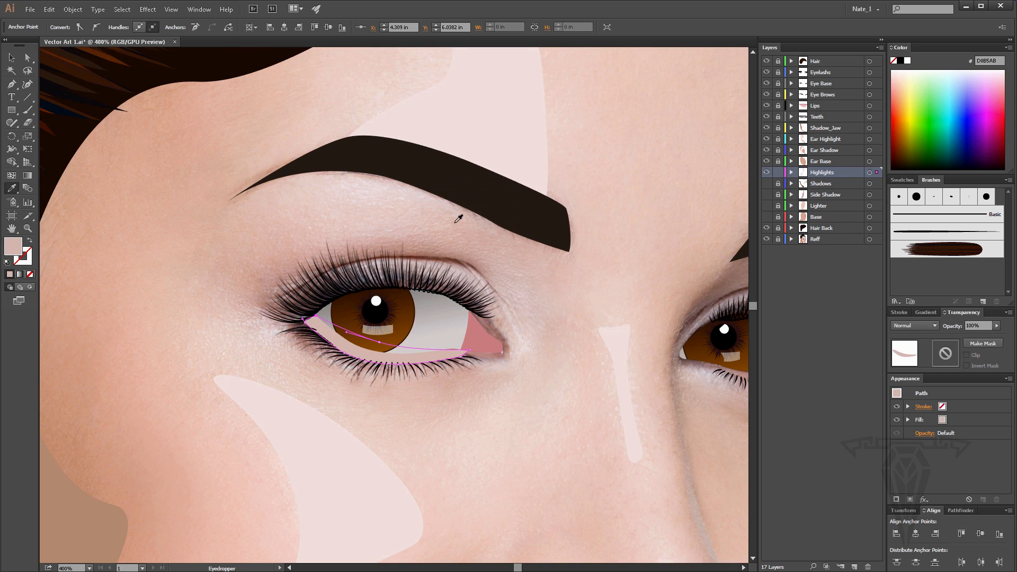
Extend the right lower-lid rim's inner end toward the tear duct and shift its upper-edge anchor toward the nose.
{"action": "left_click", "coordinate": [11, 58]}
{"action": "left_click_drag", "start_coordinate": [511, 305], "coordinate": [402, 281]}
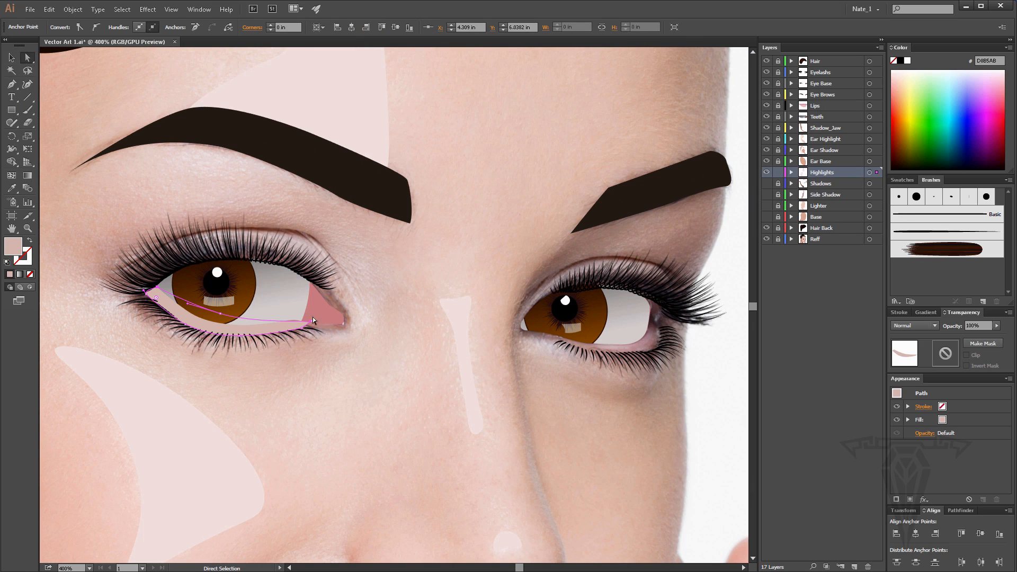
{"action": "left_click_drag", "start_coordinate": [311, 322], "coordinate": [321, 323]}
{"action": "left_click_drag", "start_coordinate": [219, 312], "coordinate": [276, 311]}
{"action": "key", "text": "ctrl+z"}
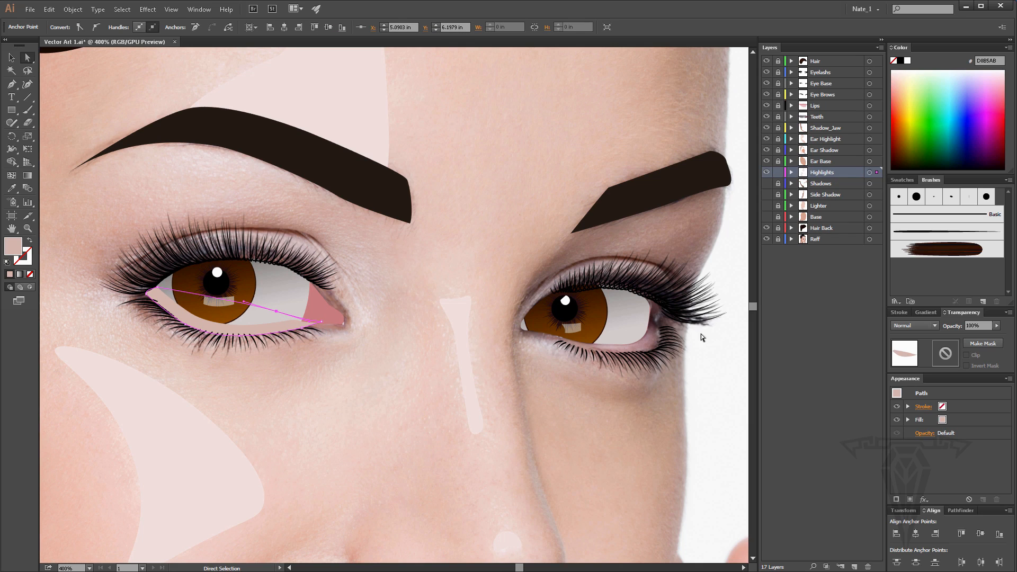
Draw a closed lower-lid rim shape with the Pen tool beneath the woman's left eye, reaching around its outer corner.
{"action": "left_click", "coordinate": [11, 84]}
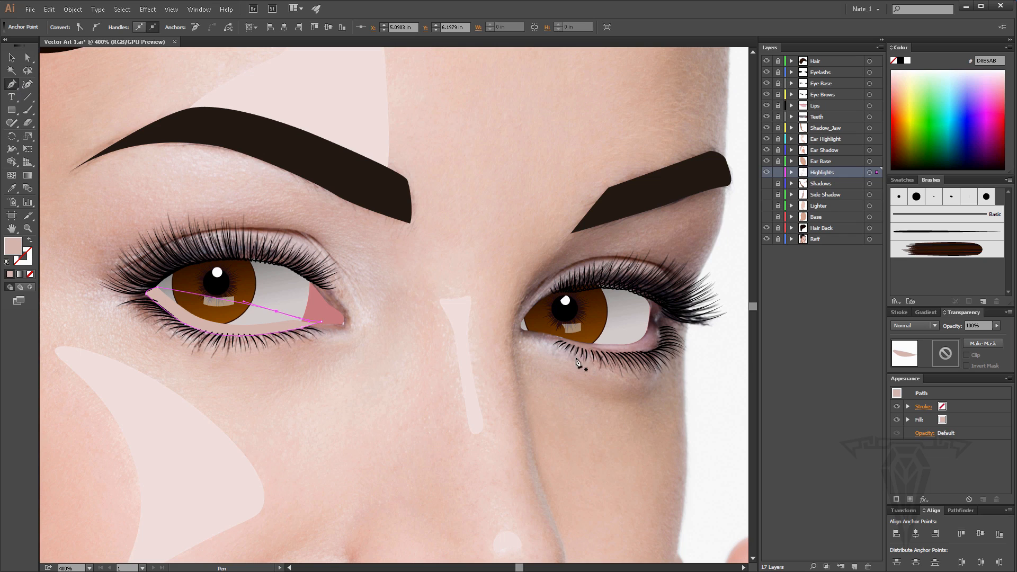
{"action": "left_click", "coordinate": [556, 336]}
{"action": "left_click_drag", "start_coordinate": [574, 346], "coordinate": [661, 334]}
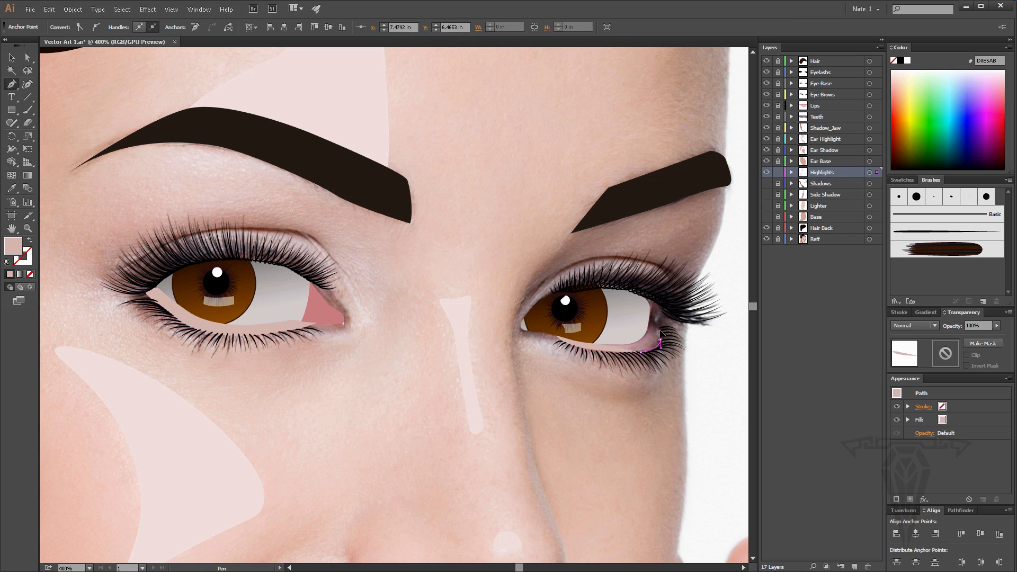
{"action": "left_click", "coordinate": [657, 325]}
{"action": "left_click", "coordinate": [644, 327]}
{"action": "left_click_drag", "start_coordinate": [587, 339], "coordinate": [577, 338]}
{"action": "left_click", "coordinate": [557, 336]}
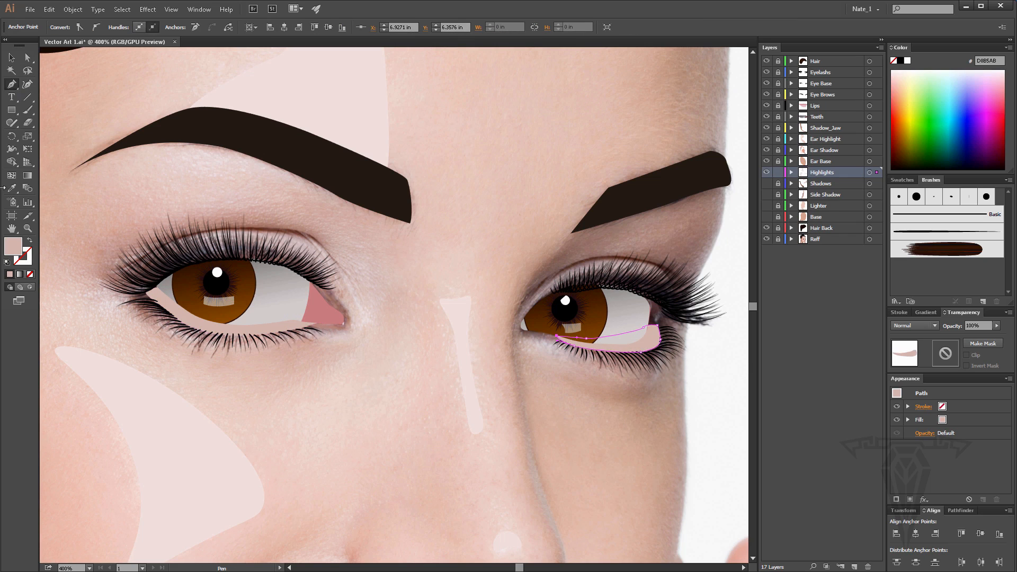
Set the fill of the left eye's lower-lid rim shape to B79891.
{"action": "double_click", "coordinate": [15, 247]}
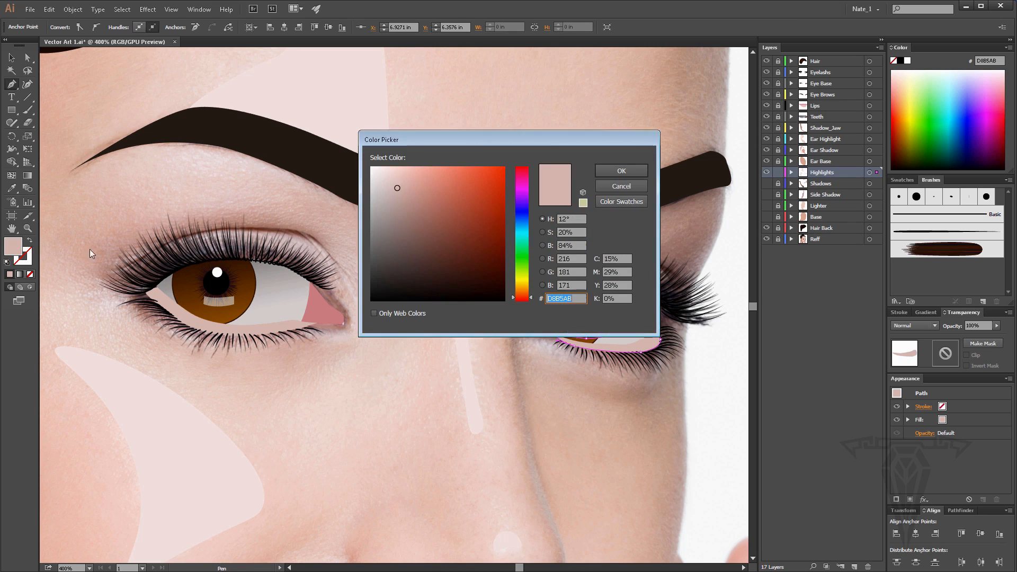
{"action": "left_click", "coordinate": [399, 200]}
{"action": "left_click_drag", "start_coordinate": [400, 200], "coordinate": [399, 204]}
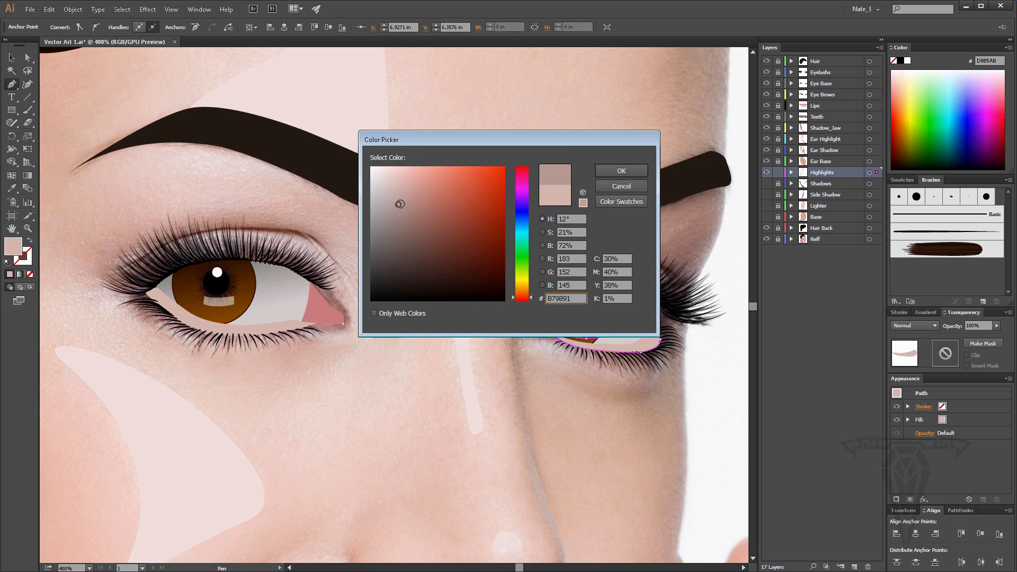
{"action": "left_click", "coordinate": [620, 171]}
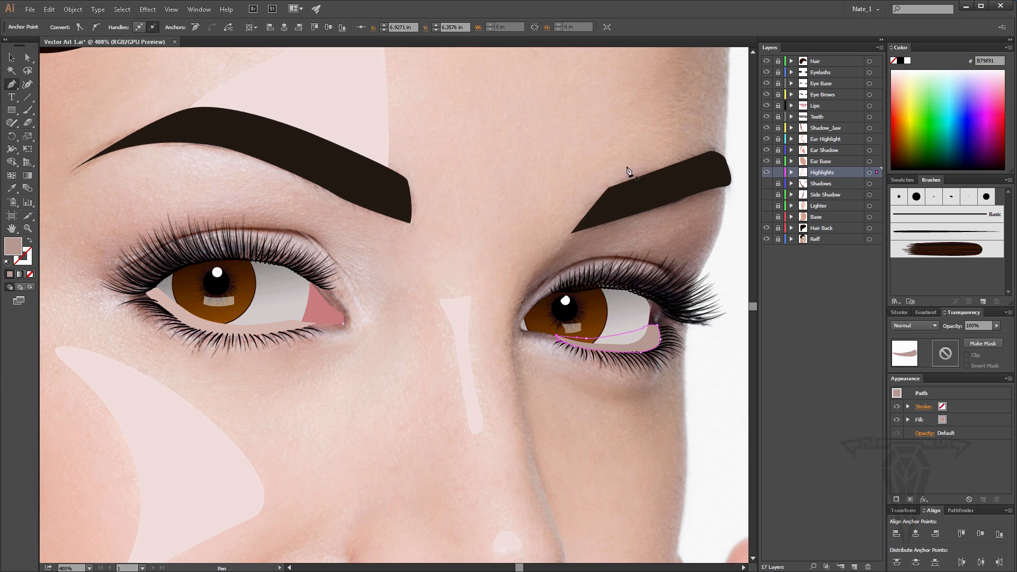
{"action": "scroll", "coordinate": [636, 185], "scroll_direction": "up", "scroll_amount": 1}
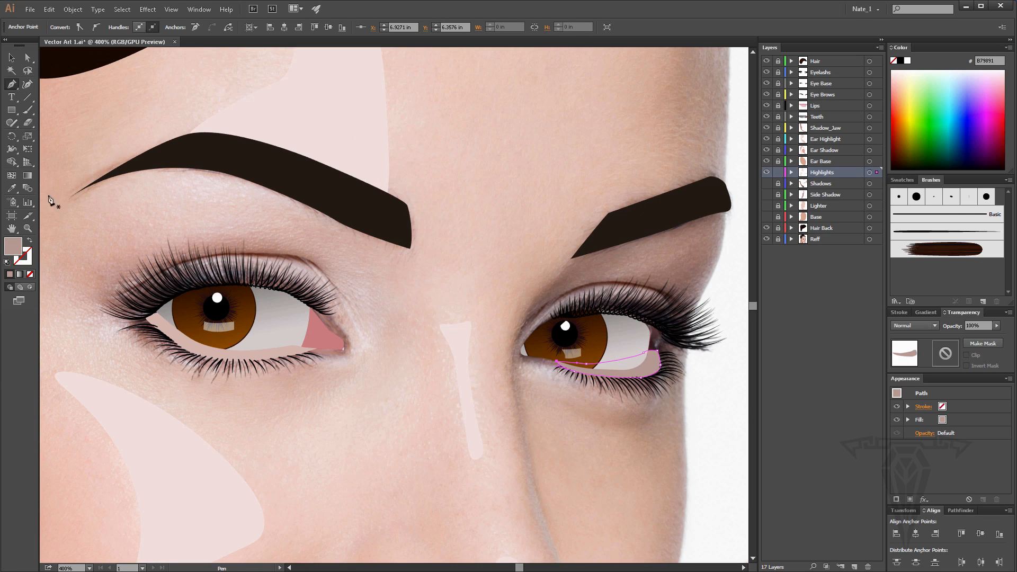
Smooth the outer corner of the left eye's lower-lid rim shape and adjust its lower edge to follow the lash line.
{"action": "left_click", "coordinate": [27, 228]}
{"action": "left_click", "coordinate": [652, 371]}
{"action": "left_click", "coordinate": [380, 311]}
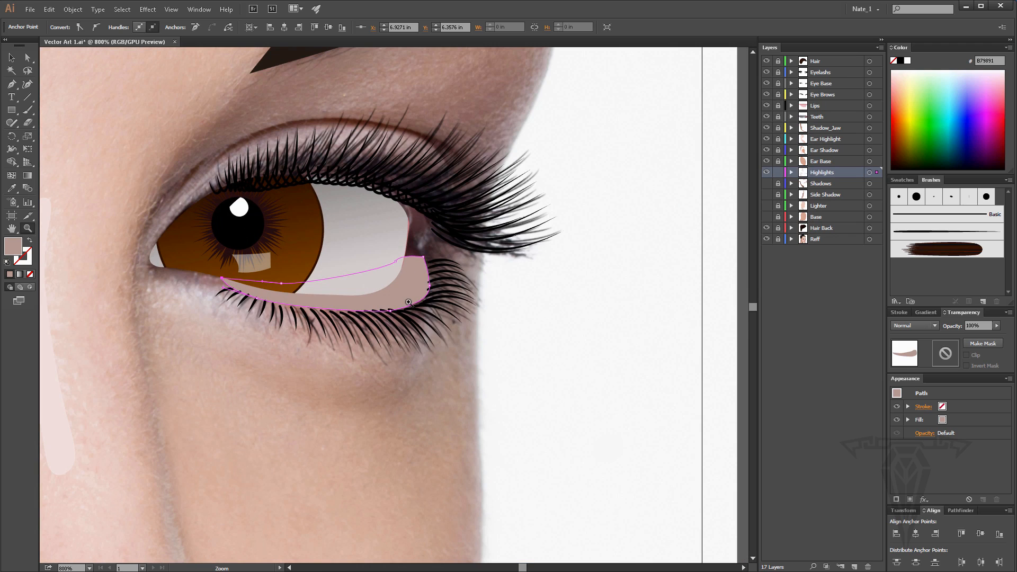
{"action": "left_click", "coordinate": [27, 58]}
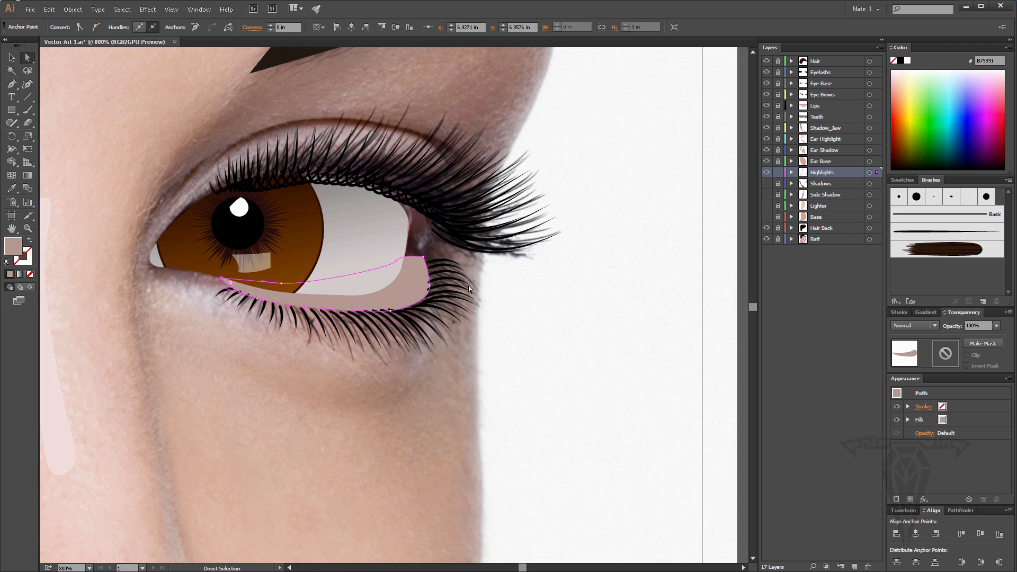
{"action": "left_click", "coordinate": [424, 258]}
{"action": "left_click_drag", "start_coordinate": [424, 260], "coordinate": [427, 288]}
{"action": "left_click", "coordinate": [96, 28]}
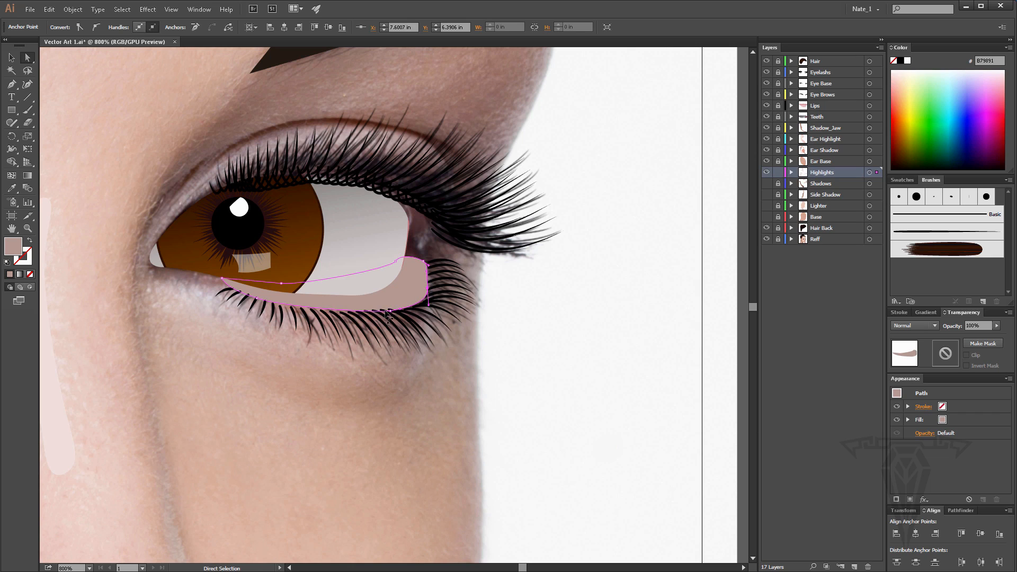
{"action": "left_click_drag", "start_coordinate": [381, 313], "coordinate": [392, 313]}
{"action": "left_click", "coordinate": [388, 313]}
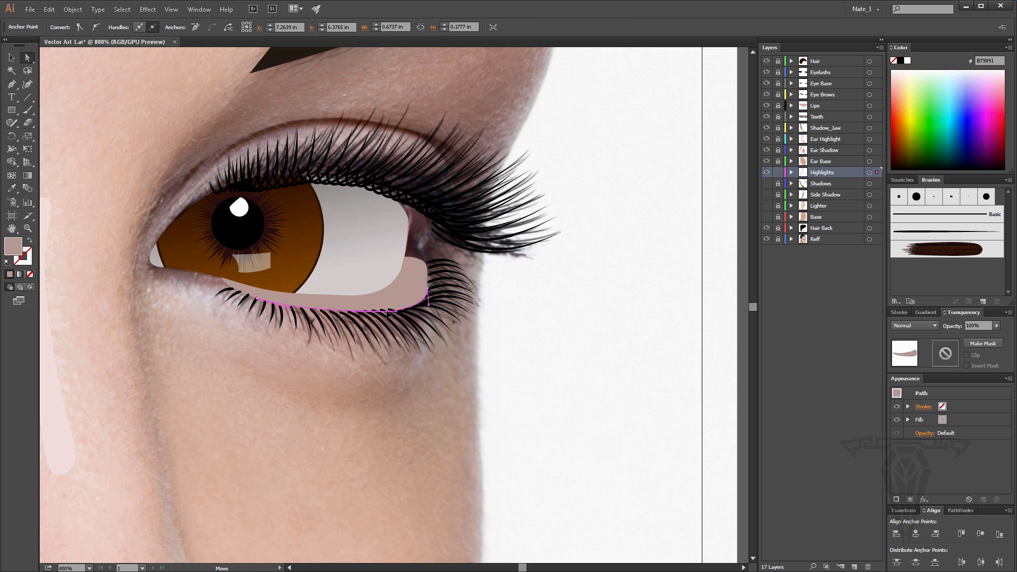
{"action": "left_click", "coordinate": [380, 315]}
{"action": "left_click", "coordinate": [380, 314]}
{"action": "scroll", "coordinate": [418, 283], "scroll_direction": "up", "scroll_amount": 3}
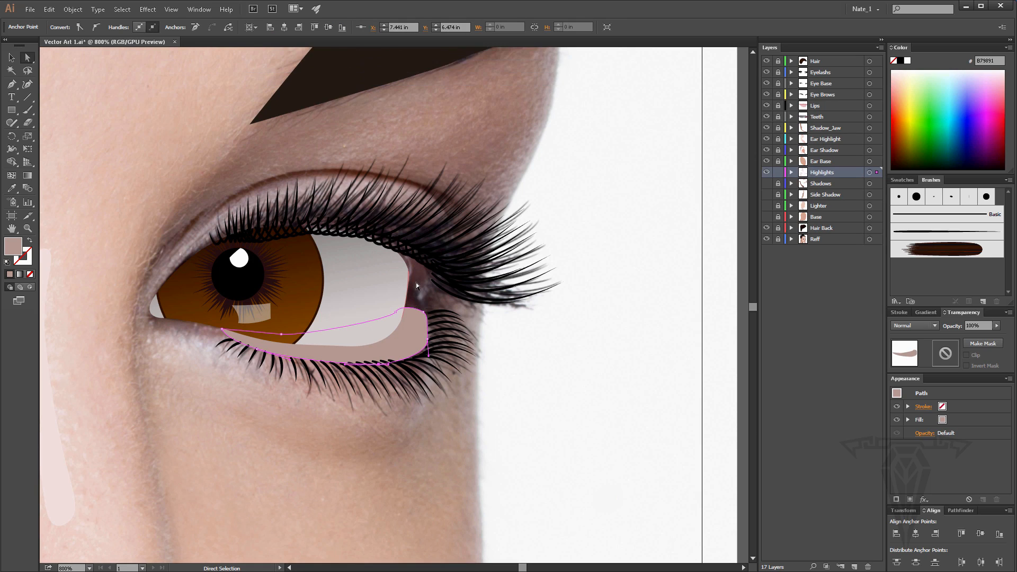
Show the Shadows, Side Shadow, Lighter and Base layers again and deselect the rim shape.
{"action": "double_click", "coordinate": [12, 228]}
{"action": "left_click_drag", "start_coordinate": [767, 183], "coordinate": [770, 221]}
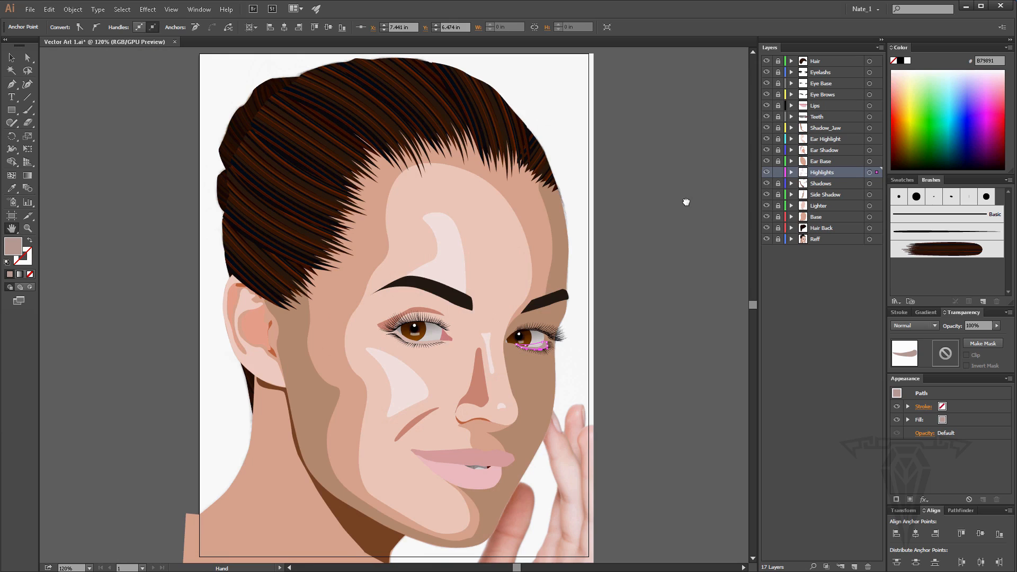
{"action": "left_click", "coordinate": [11, 57]}
{"action": "left_click", "coordinate": [625, 267]}
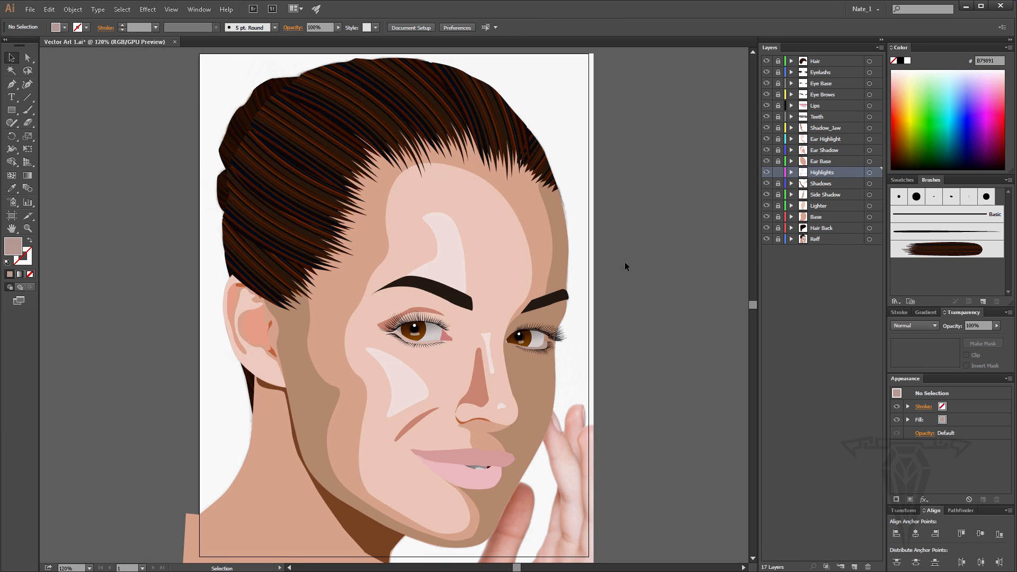
Lighten the fill of the right eye's lower-lid rim shape to EFDDDA and deselect it.
{"action": "left_click", "coordinate": [28, 228]}
{"action": "left_click", "coordinate": [489, 345]}
{"action": "left_click", "coordinate": [358, 328]}
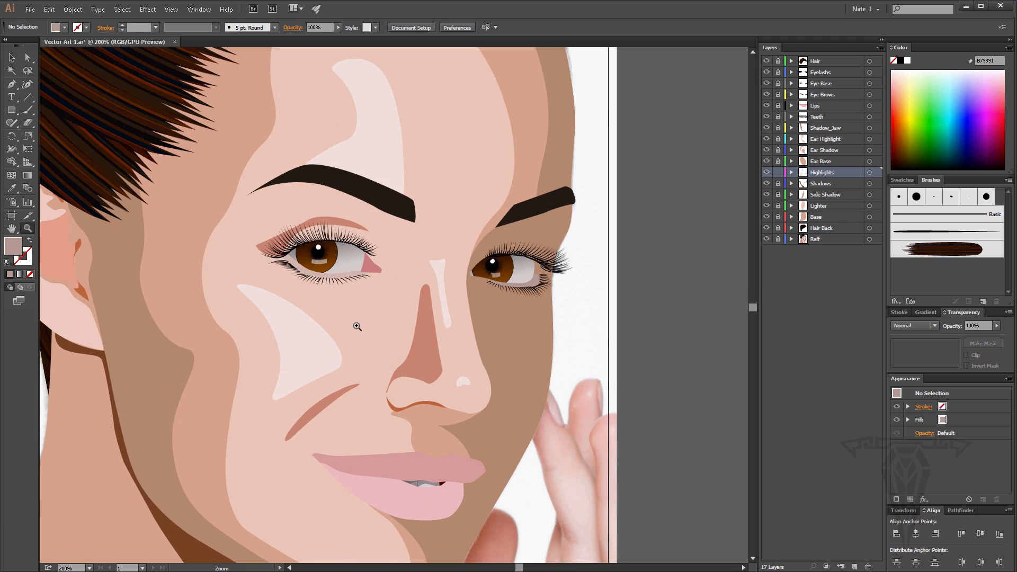
{"action": "left_click", "coordinate": [12, 57]}
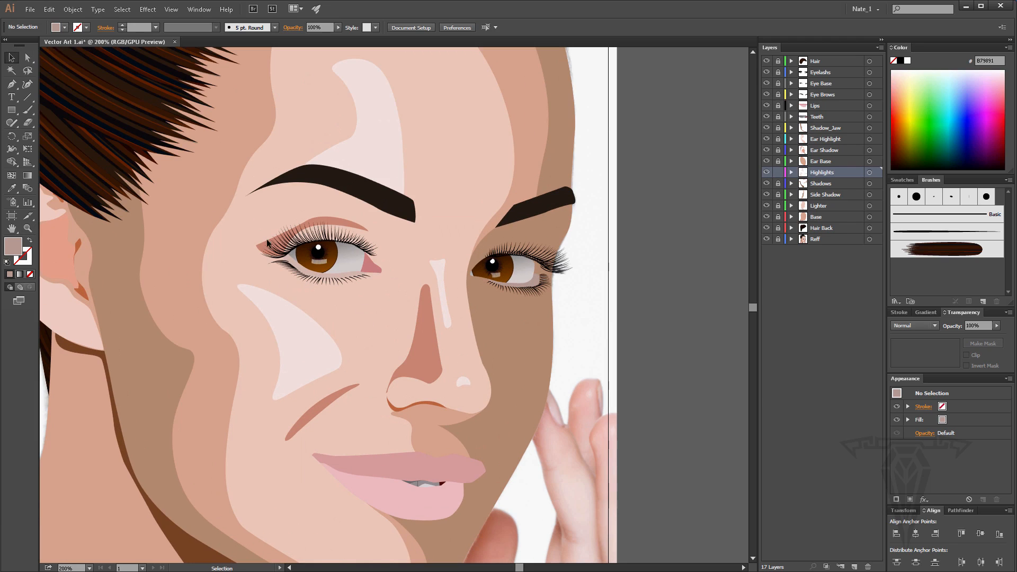
{"action": "left_click", "coordinate": [322, 278]}
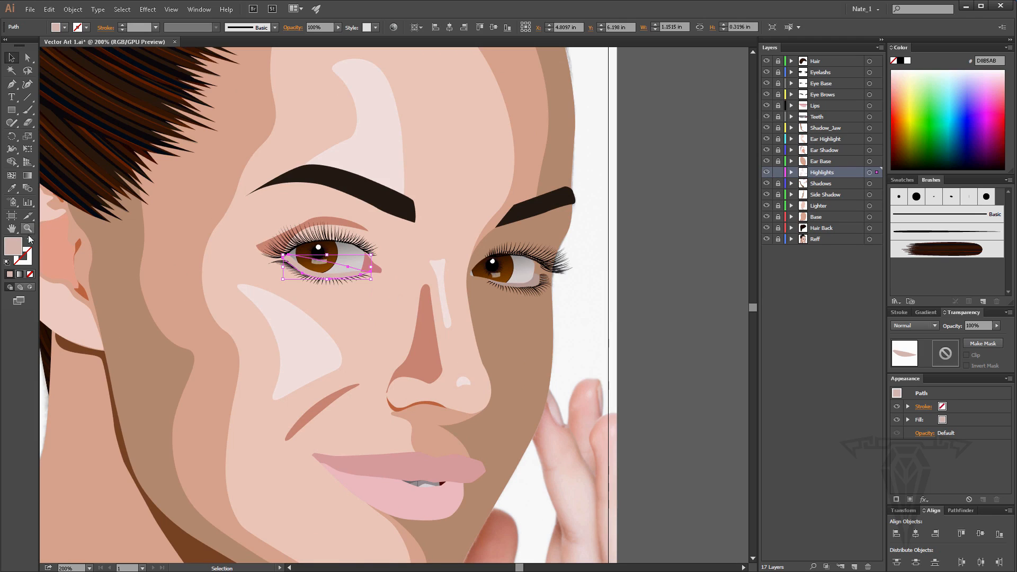
{"action": "double_click", "coordinate": [16, 249]}
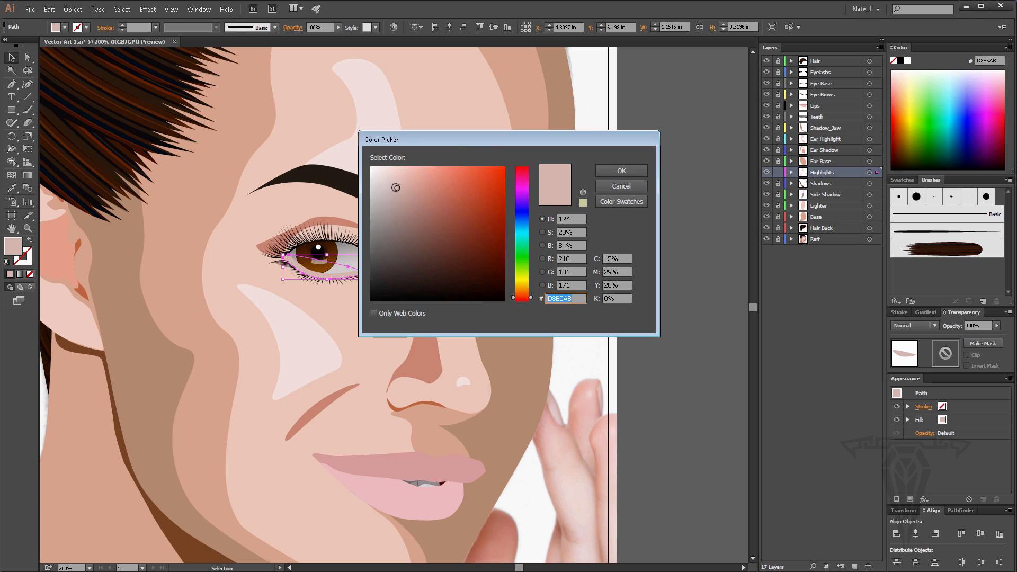
{"action": "left_click_drag", "start_coordinate": [399, 188], "coordinate": [390, 181]}
{"action": "left_click", "coordinate": [619, 173]}
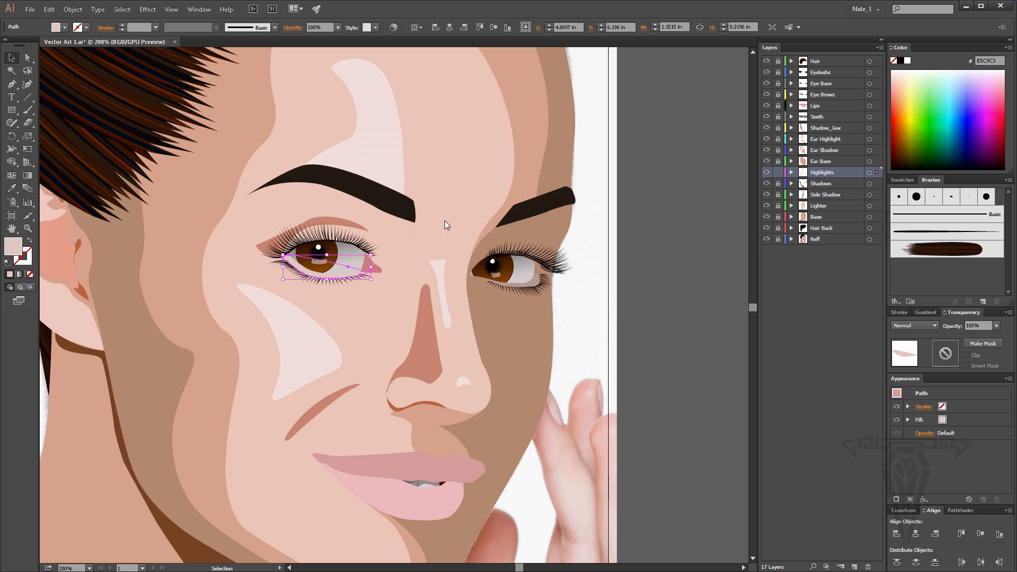
{"action": "left_click", "coordinate": [386, 179]}
{"action": "left_click_drag", "start_coordinate": [386, 179], "coordinate": [382, 175]}
{"action": "left_click", "coordinate": [621, 170]}
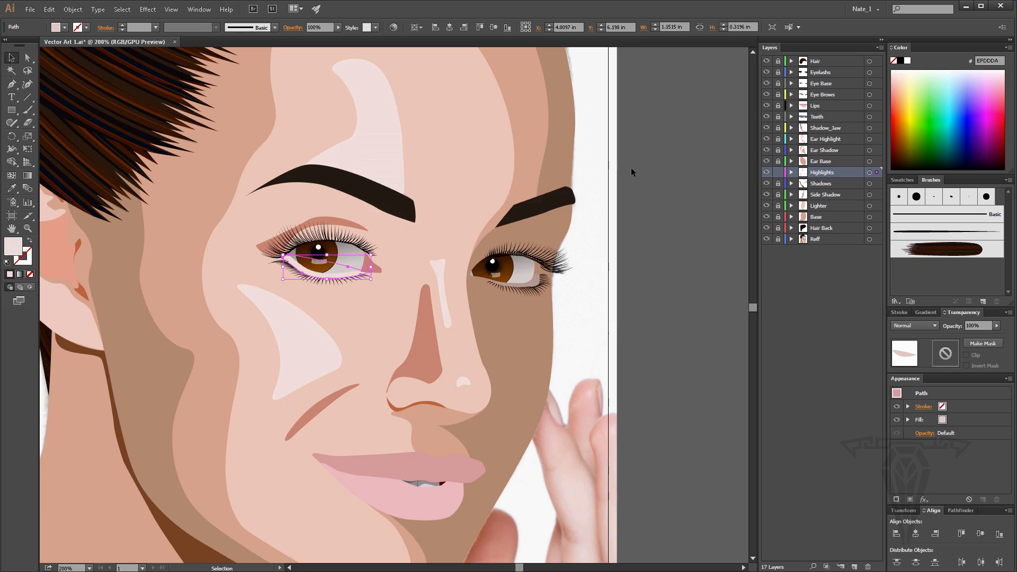
{"action": "left_click", "coordinate": [640, 233]}
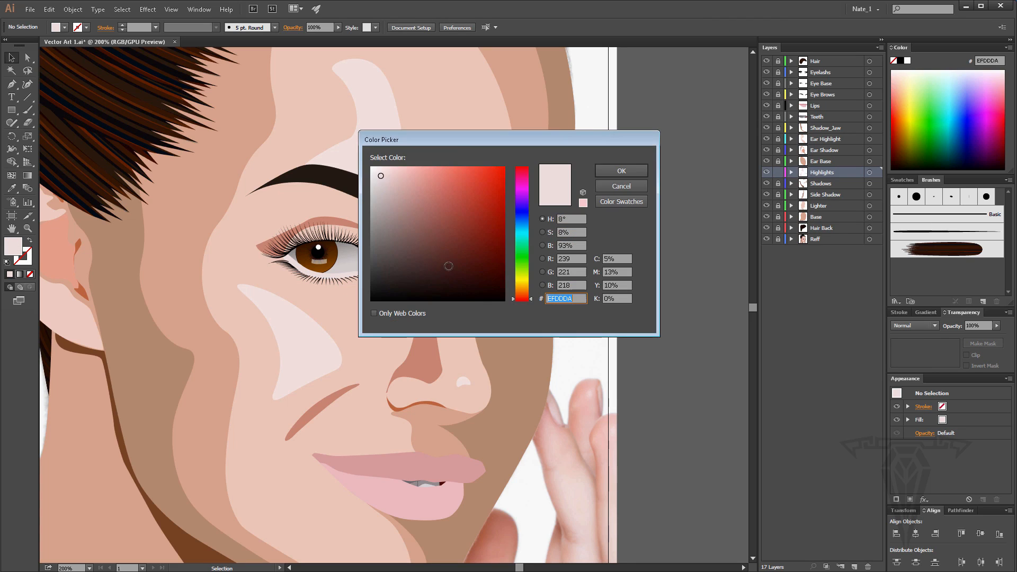
Set the current fill colour to E2D1CF with no artwork selected.
{"action": "left_click", "coordinate": [380, 181]}
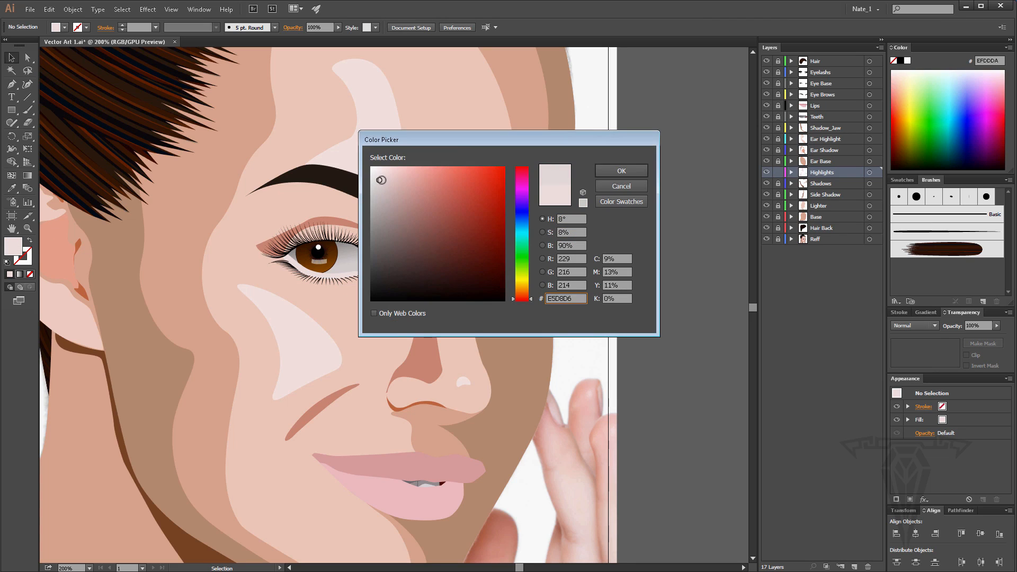
{"action": "left_click", "coordinate": [382, 181]}
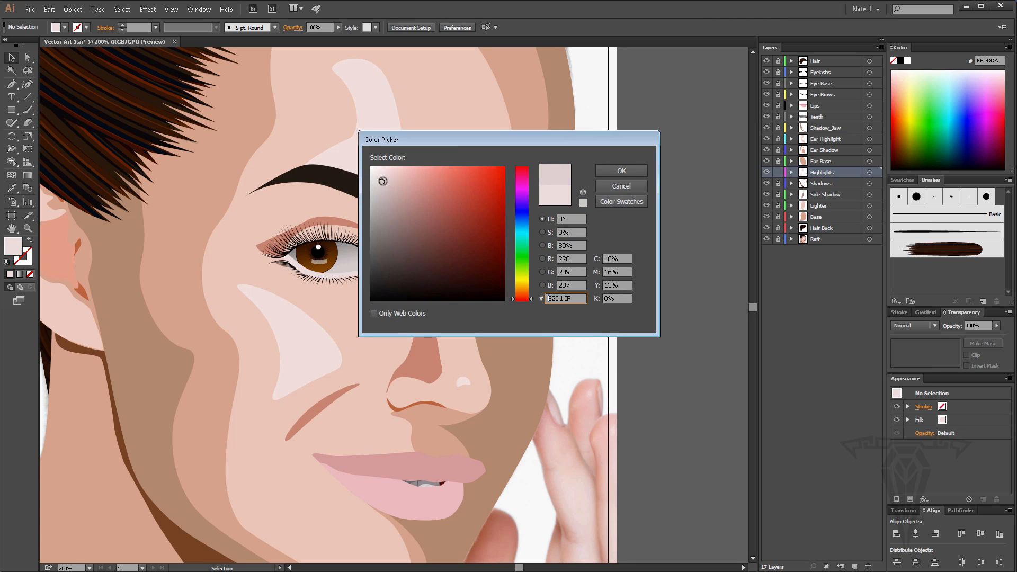
{"action": "left_click", "coordinate": [630, 171]}
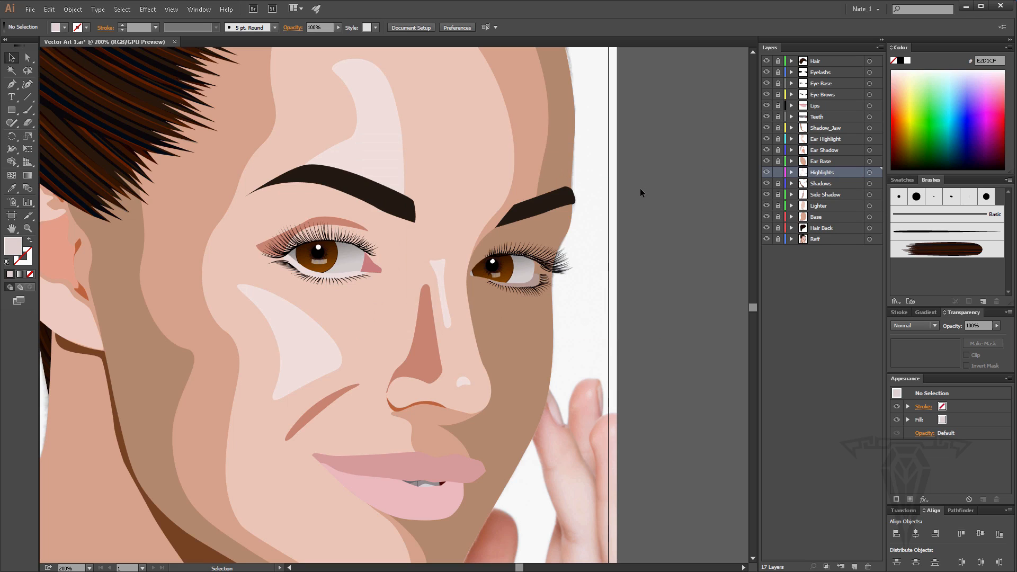
Recolour the lower-lid rim shape of the eye beside the shaded cheek with fill BC9791 and deselect it.
{"action": "left_click", "coordinate": [535, 287]}
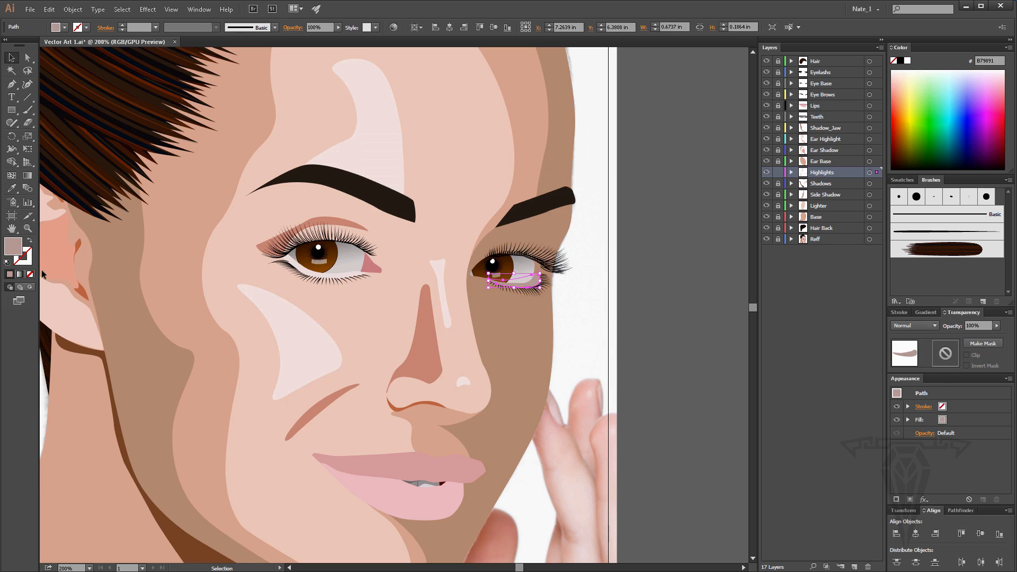
{"action": "double_click", "coordinate": [13, 247]}
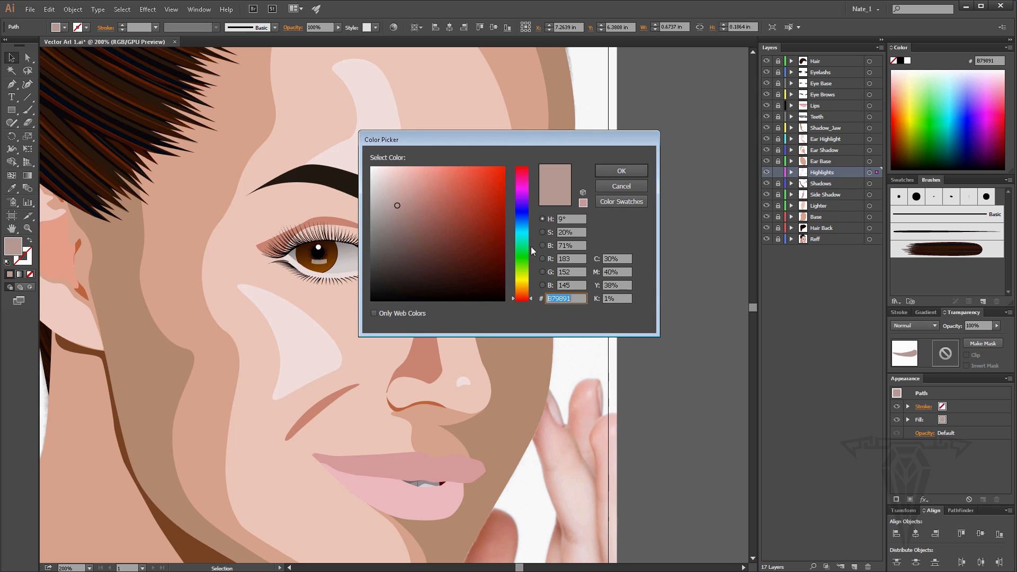
{"action": "left_click", "coordinate": [401, 202]}
{"action": "left_click", "coordinate": [636, 172]}
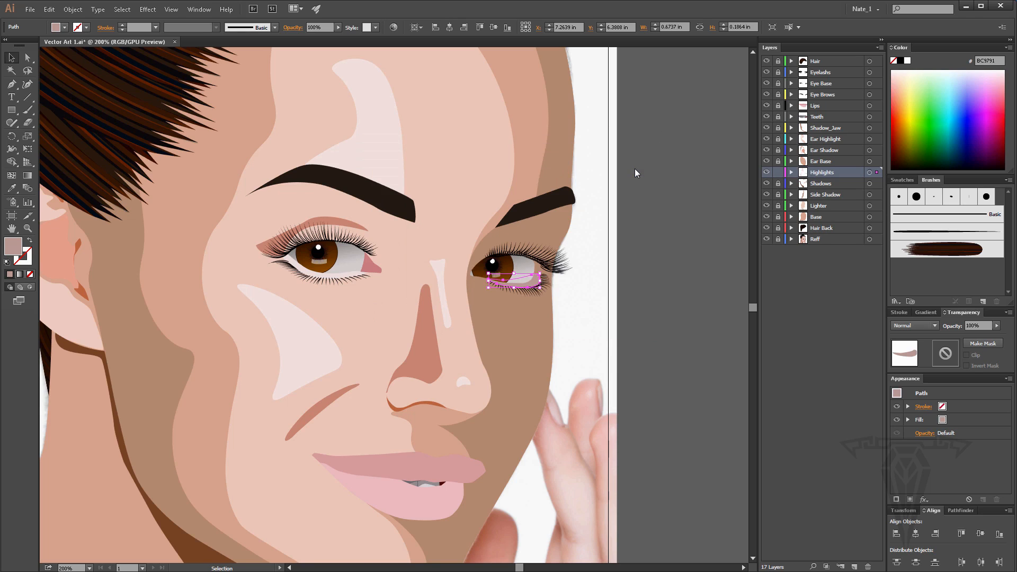
{"action": "left_click", "coordinate": [649, 259]}
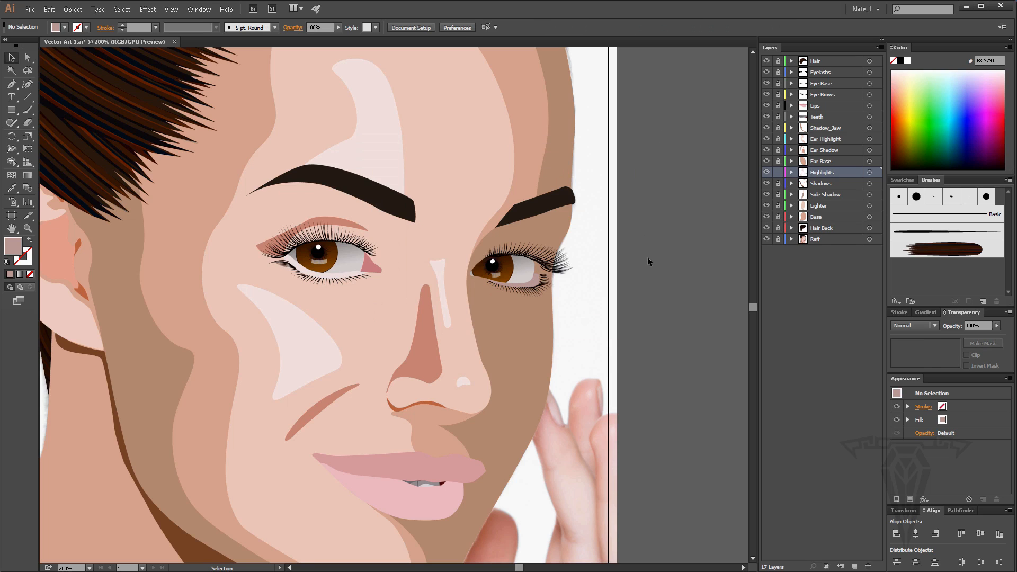
Lock the Highlights layer and hide Highlights, Shadows, Side Shadow, Lighter and Base to expose the photo around the eye.
{"action": "scroll", "coordinate": [556, 320], "scroll_direction": "up", "scroll_amount": 1}
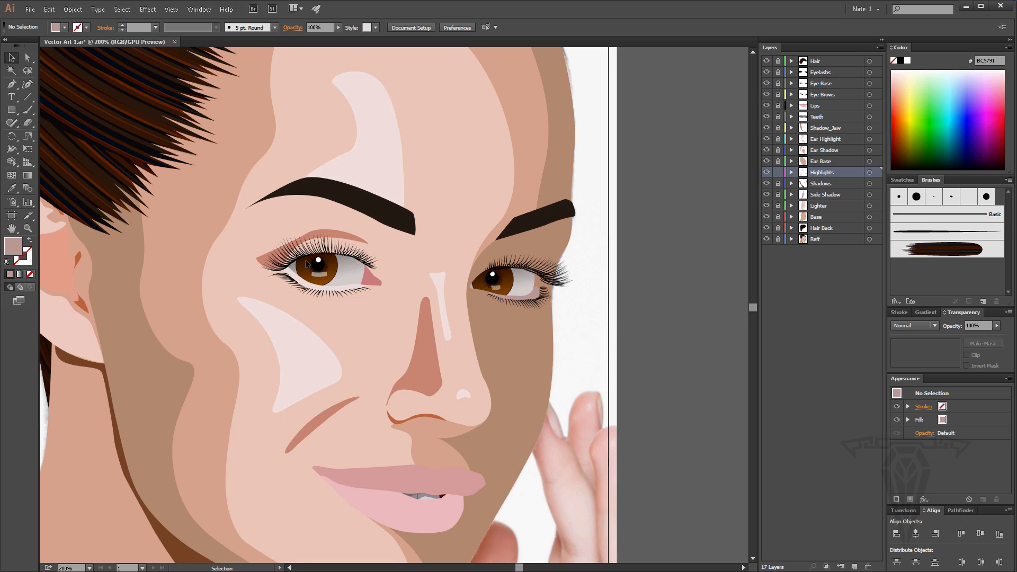
{"action": "left_click", "coordinate": [778, 172]}
{"action": "left_click_drag", "start_coordinate": [766, 175], "coordinate": [769, 225]}
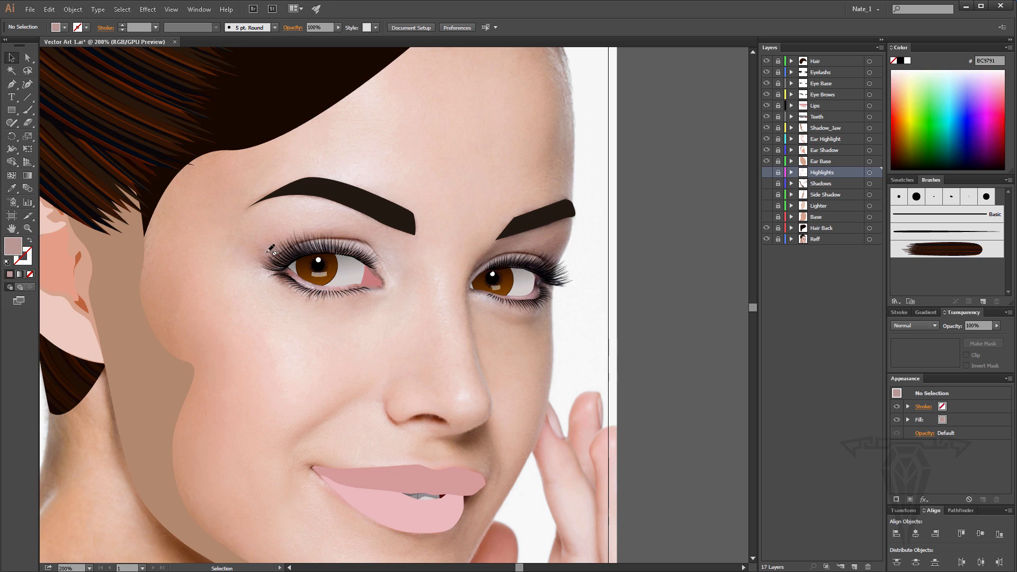
{"action": "left_click", "coordinate": [27, 228]}
{"action": "left_click", "coordinate": [321, 247]}
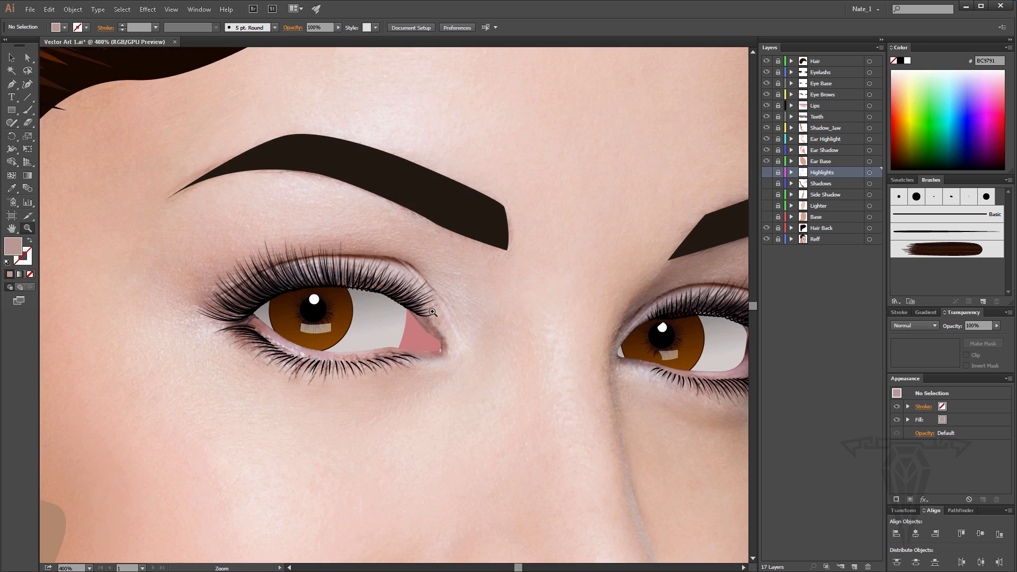
{"action": "left_click", "coordinate": [445, 326]}
{"action": "left_click", "coordinate": [346, 259]}
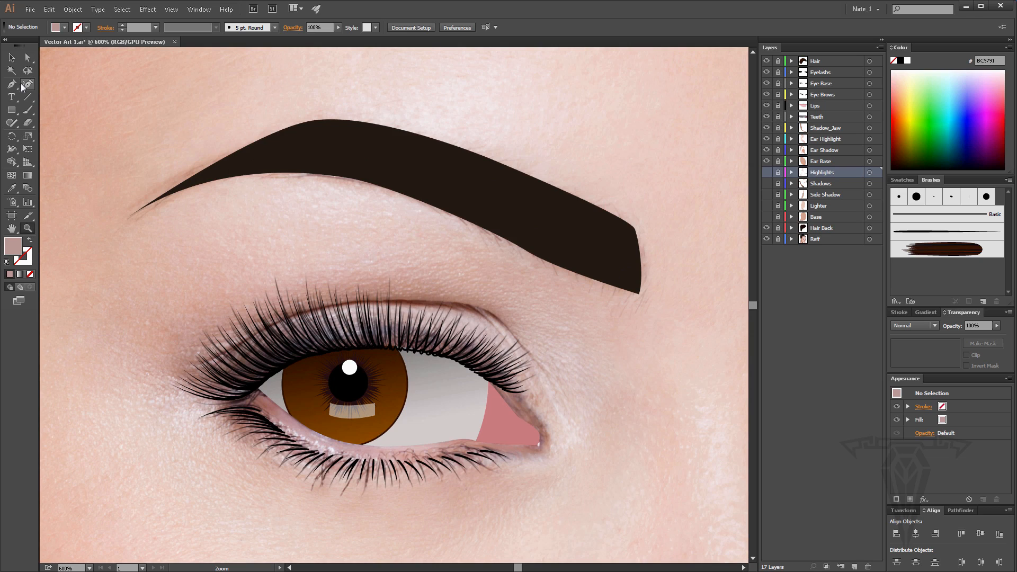
Add a new layer named Eye Fold directly above the Lips layer.
{"action": "left_click", "coordinate": [11, 84]}
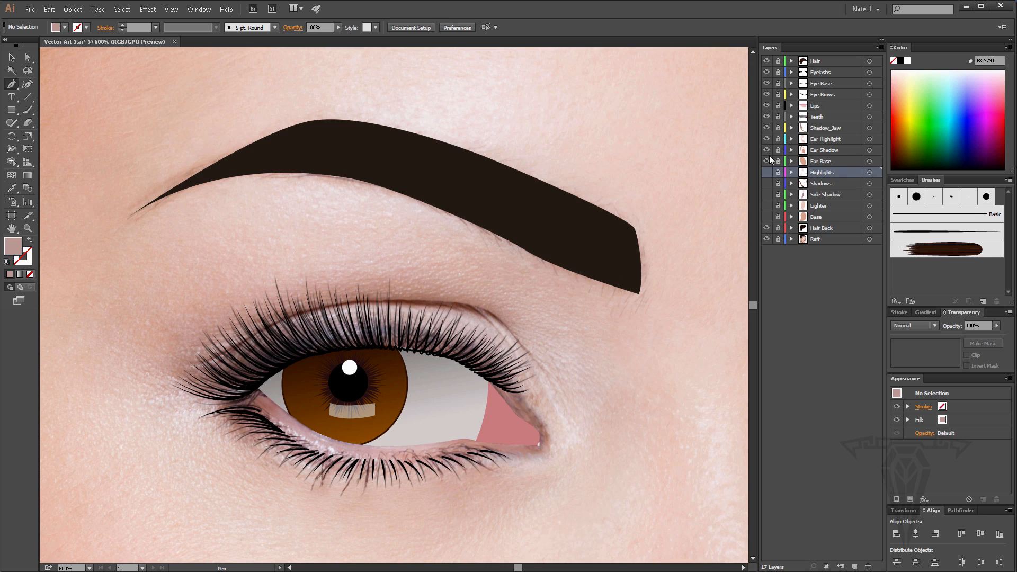
{"action": "left_click", "coordinate": [820, 105]}
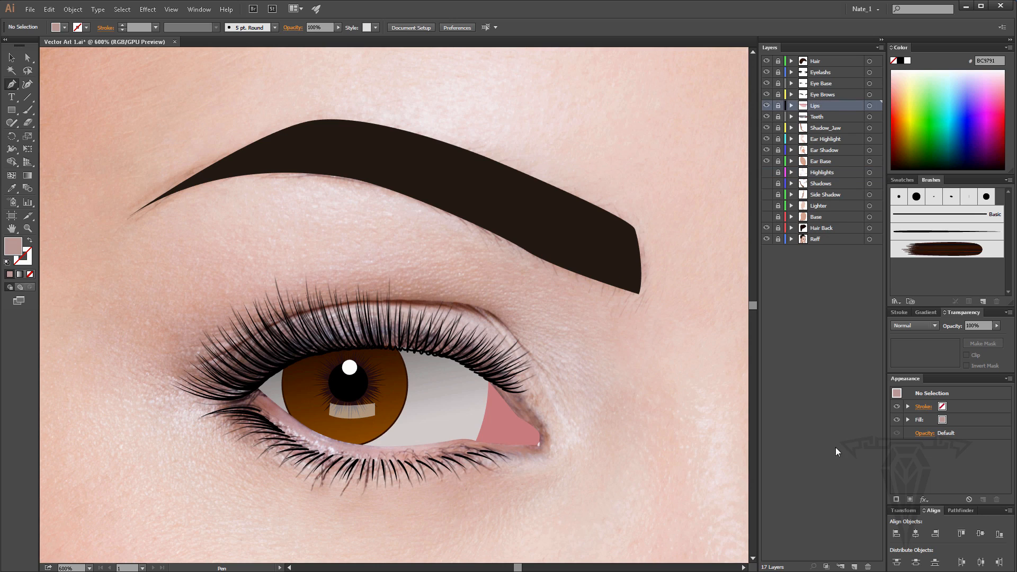
{"action": "left_click", "coordinate": [854, 567]}
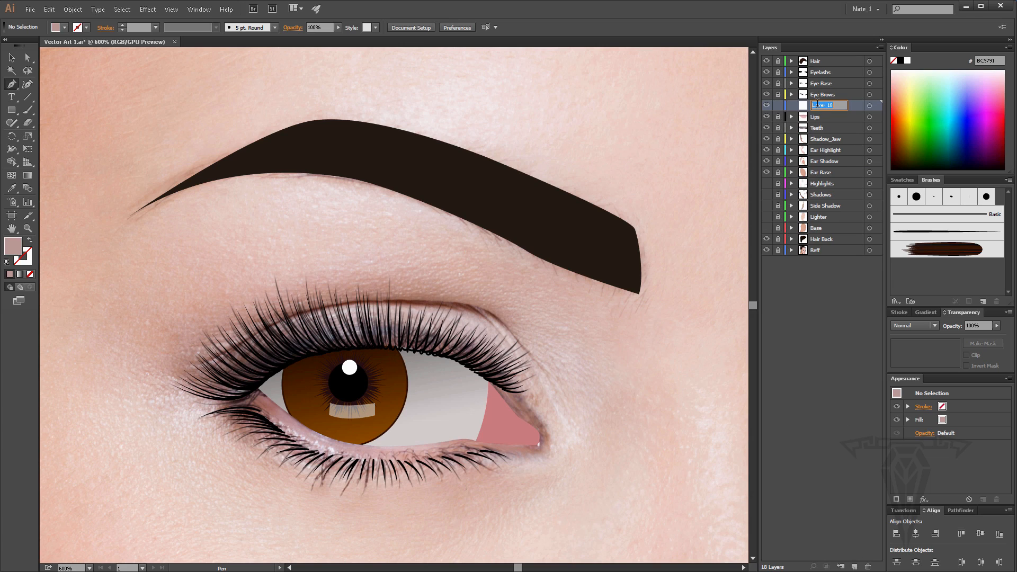
{"action": "type", "text": "Eye Fold"}
{"action": "key", "text": "Return"}
Set the fill to none and unlock the Reff layer for colour sampling.
{"action": "left_click", "coordinate": [30, 275]}
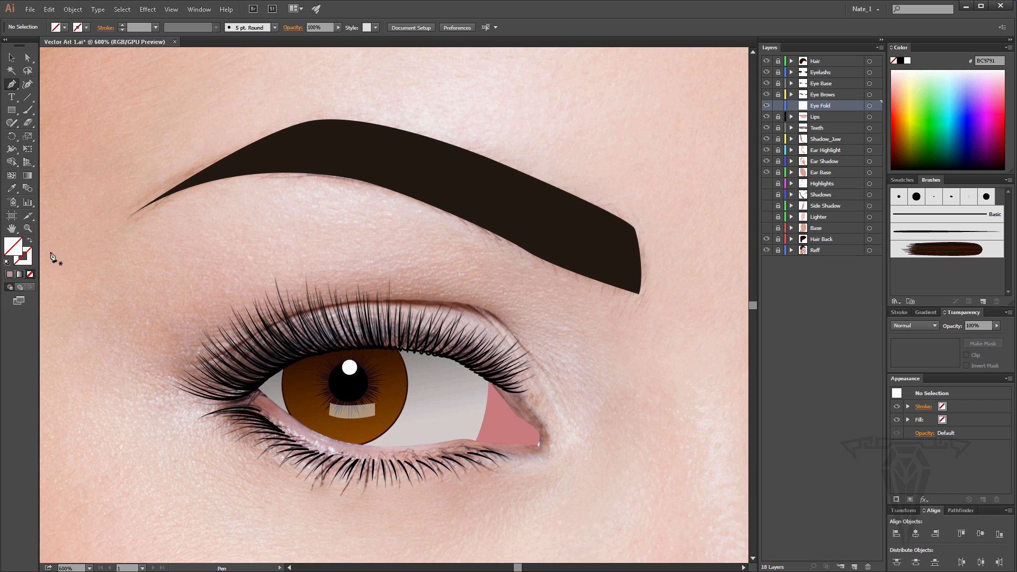
{"action": "left_click", "coordinate": [26, 258]}
{"action": "left_click", "coordinate": [11, 188]}
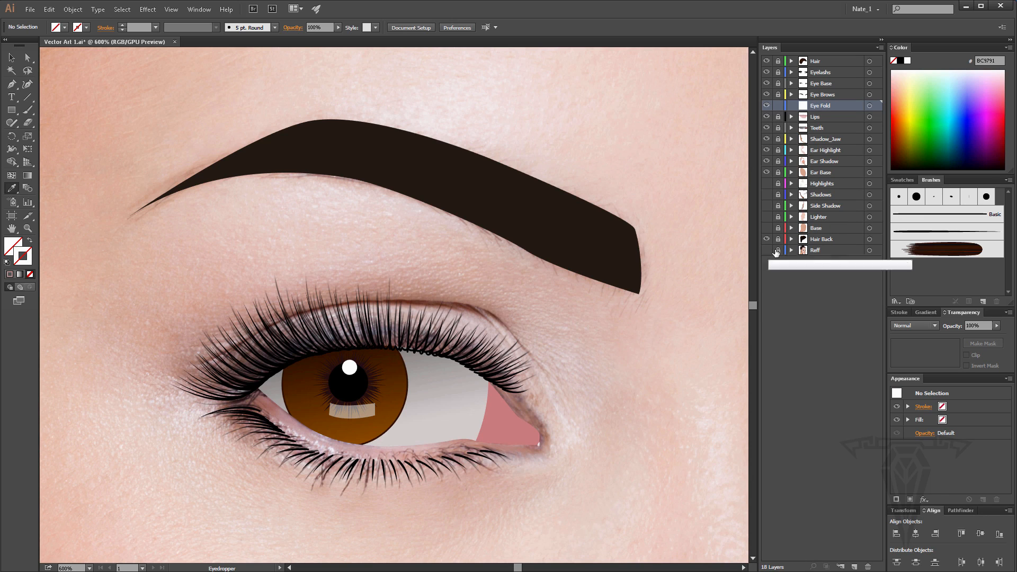
{"action": "left_click", "coordinate": [765, 250]}
{"action": "left_click", "coordinate": [766, 251]}
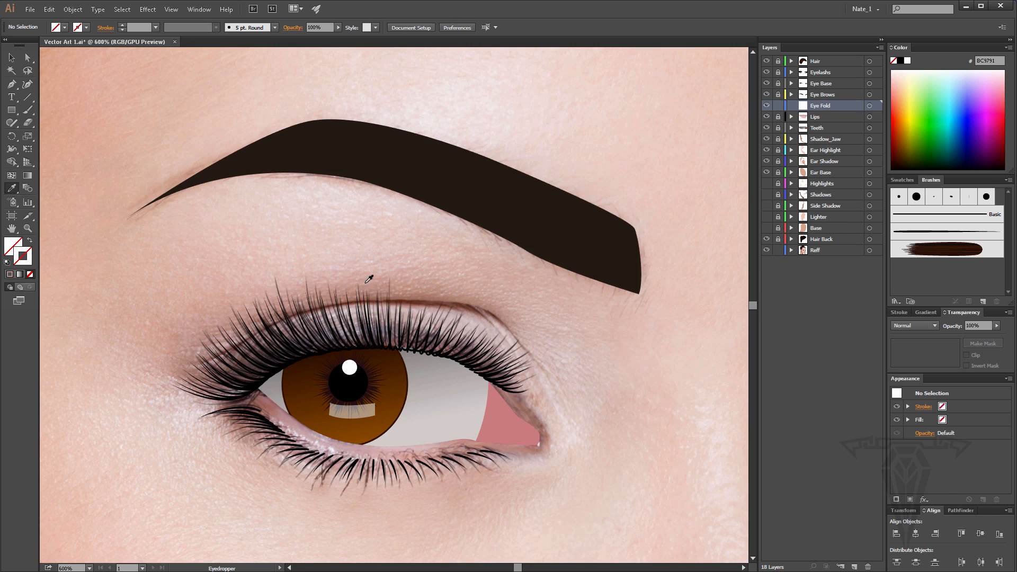
Try to sample the eyelid crease colour from the reference photo with the Eyedropper.
{"action": "left_click", "coordinate": [405, 296]}
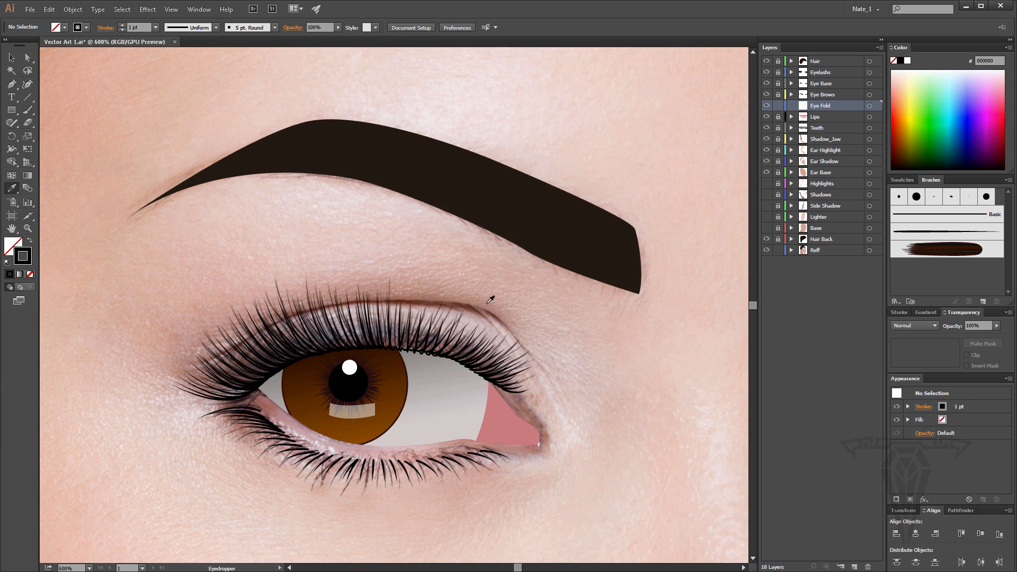
{"action": "key", "text": "d"}
{"action": "key", "text": "slash"}
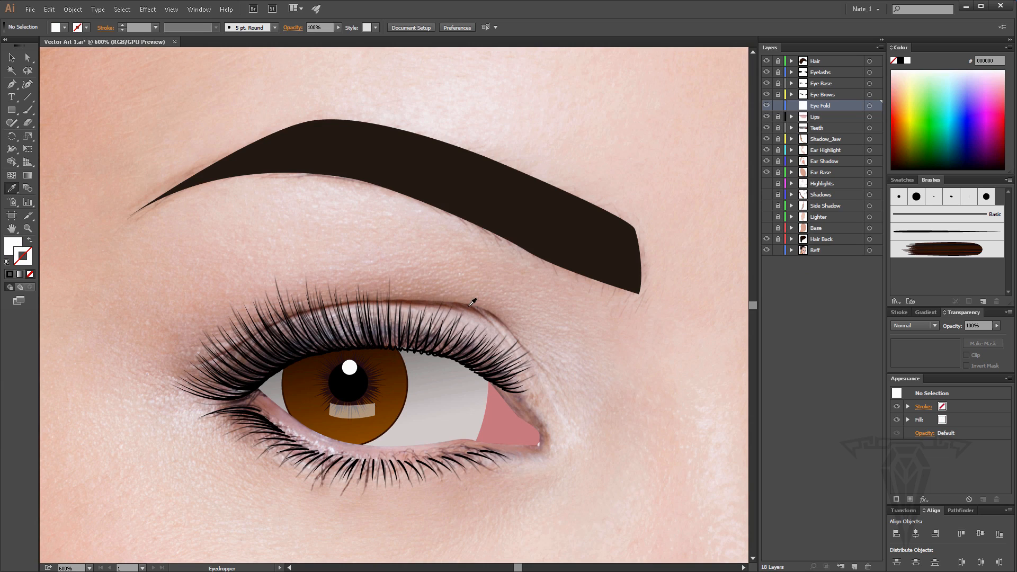
{"action": "key", "text": "x"}
{"action": "left_click", "coordinate": [830, 240]}
{"action": "left_click", "coordinate": [818, 247]}
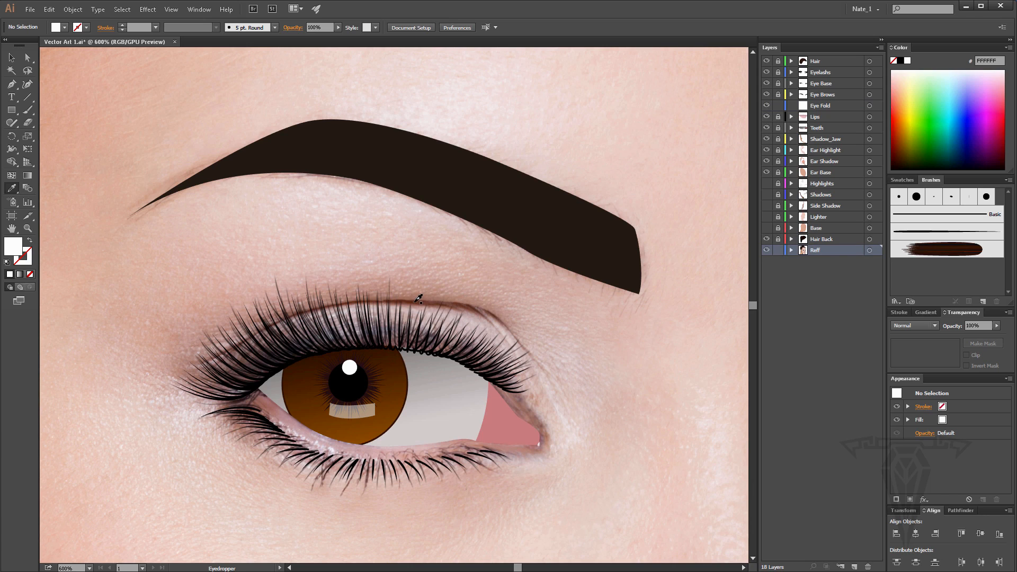
{"action": "left_click", "coordinate": [501, 225]}
{"action": "left_click", "coordinate": [393, 263]}
Select the reference photo, sample dark brown 5F3528 from the upper-lid crease, and make it the stroke colour with no fill.
{"action": "left_click", "coordinate": [11, 57]}
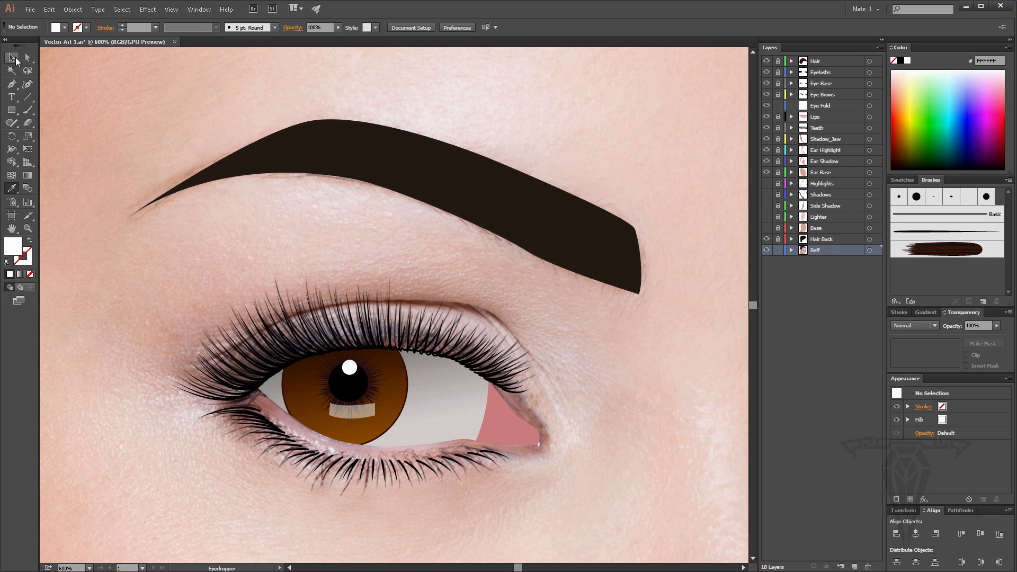
{"action": "left_click", "coordinate": [412, 255]}
{"action": "left_click", "coordinate": [11, 188]}
{"action": "left_click", "coordinate": [376, 241]}
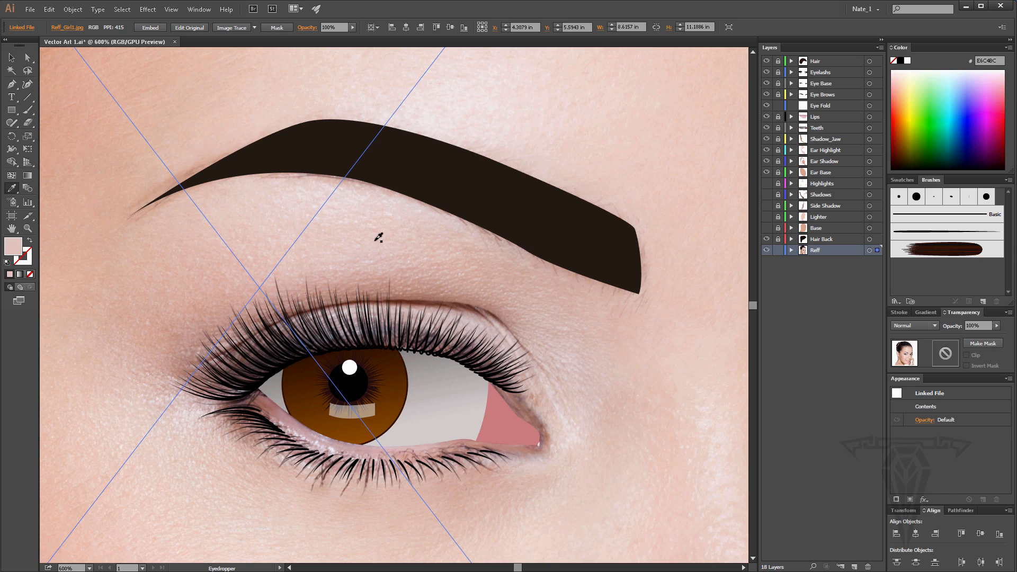
{"action": "left_click", "coordinate": [476, 303]}
{"action": "left_click", "coordinate": [11, 58]}
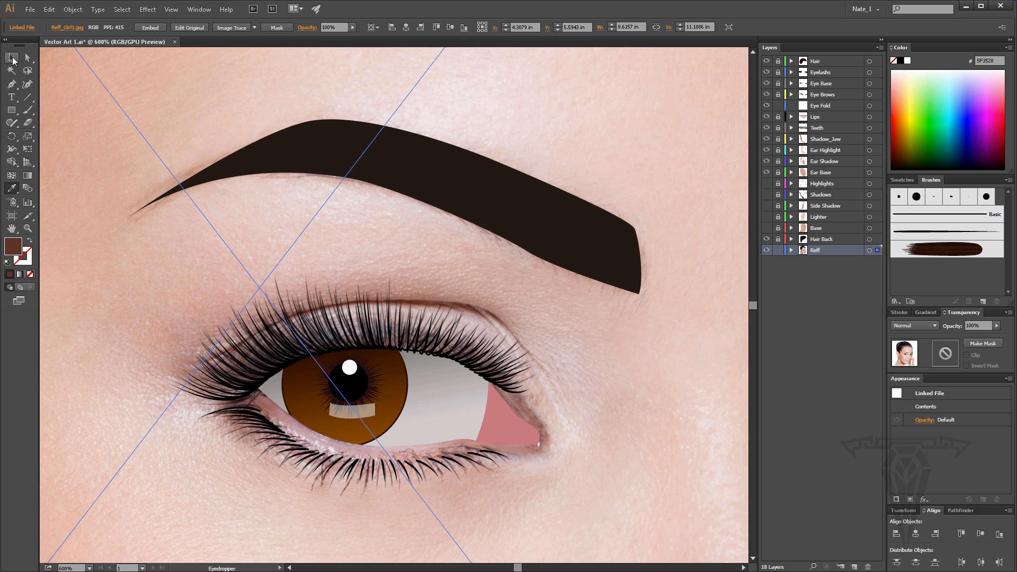
{"action": "left_click", "coordinate": [31, 242]}
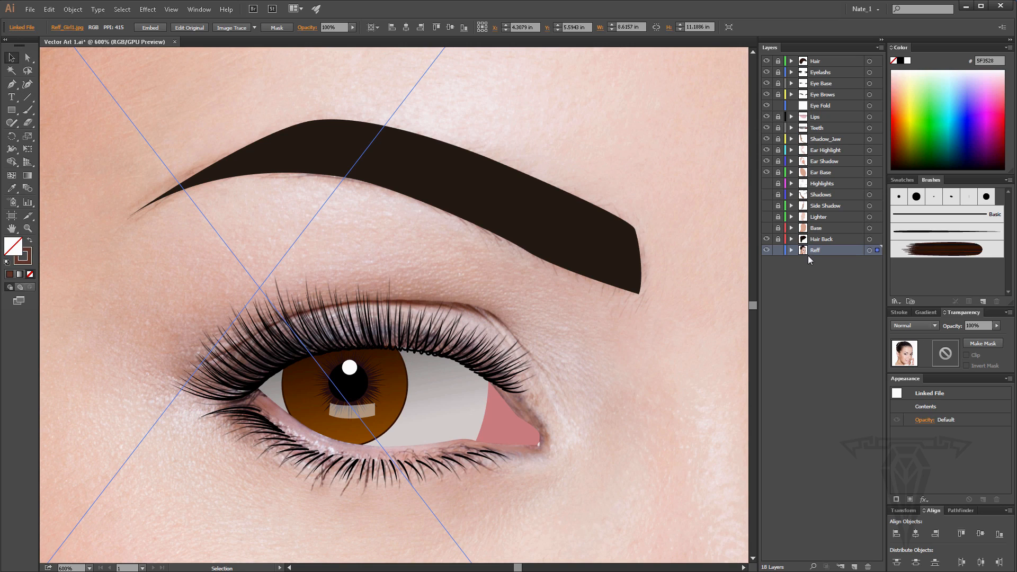
Lock the Reff layer and trace the upper-lid crease from outer to inner corner as an open Pen path on the Eye Fold layer.
{"action": "left_click", "coordinate": [778, 250]}
{"action": "left_click", "coordinate": [822, 106]}
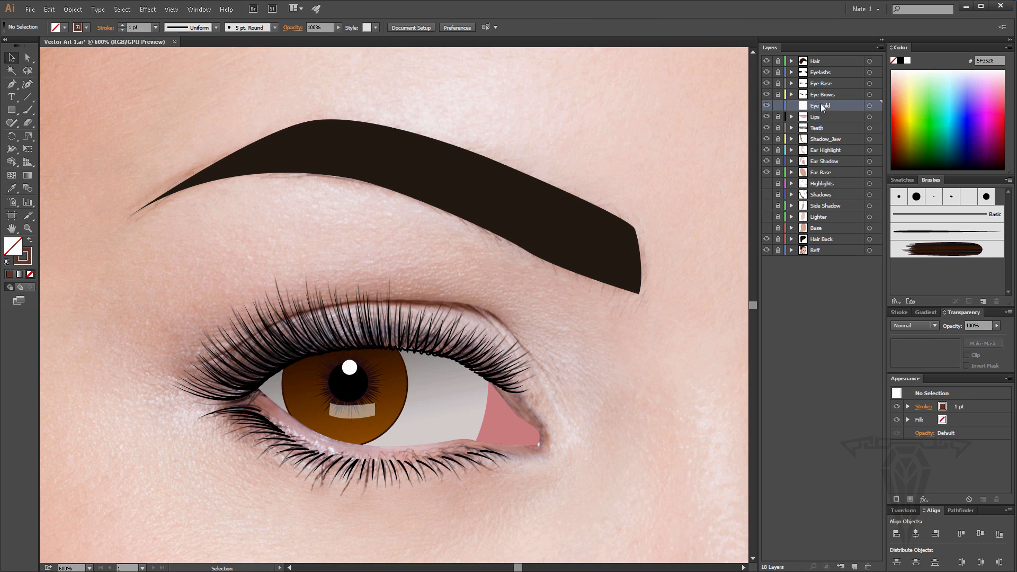
{"action": "left_click", "coordinate": [12, 84]}
{"action": "left_click", "coordinate": [251, 338]}
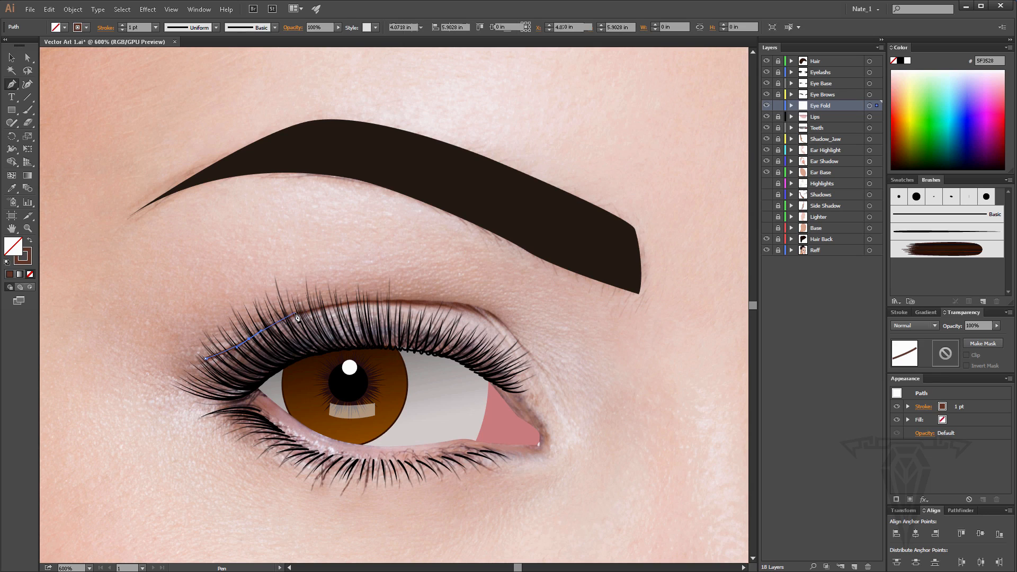
{"action": "left_click", "coordinate": [295, 315]}
{"action": "left_click_drag", "start_coordinate": [295, 315], "coordinate": [308, 313]}
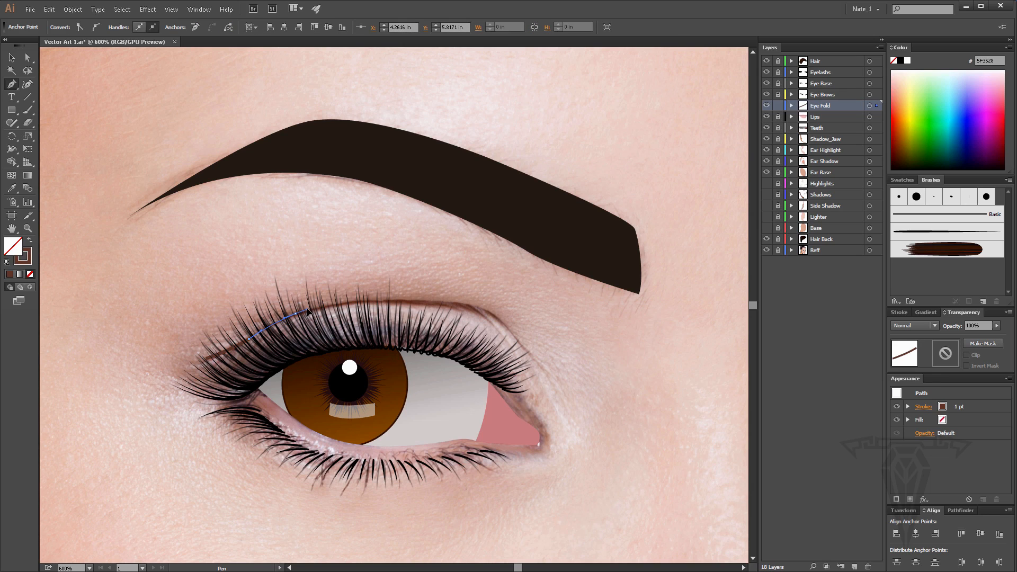
{"action": "left_click_drag", "start_coordinate": [362, 301], "coordinate": [492, 313]}
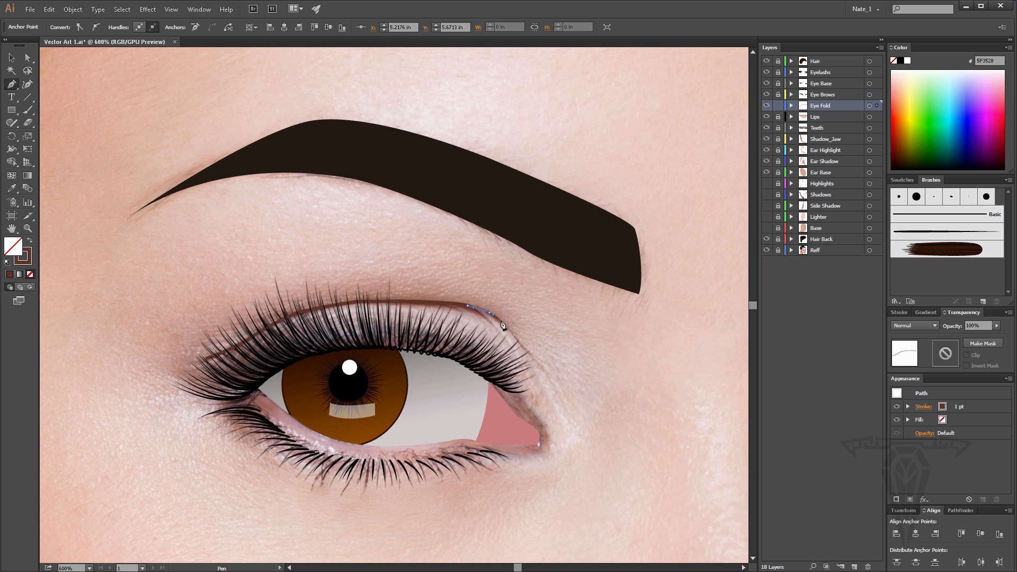
{"action": "left_click", "coordinate": [511, 333]}
{"action": "left_click", "coordinate": [536, 361]}
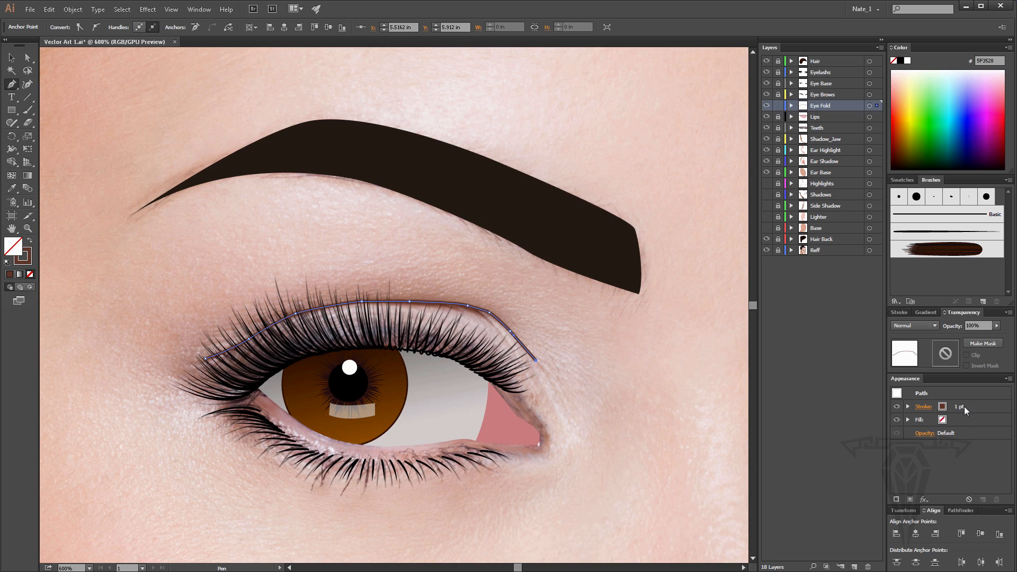
Set the stroke weight of the eyelid crease path to 0.5 pt.
{"action": "left_click", "coordinate": [899, 312]}
{"action": "mouse_move", "coordinate": [923, 335]}
{"action": "left_mouse_down"}
{"action": "mouse_move", "coordinate": [929, 373]}
{"action": "mouse_move", "coordinate": [920, 342]}
{"action": "mouse_move", "coordinate": [946, 333]}
{"action": "left_mouse_up"}
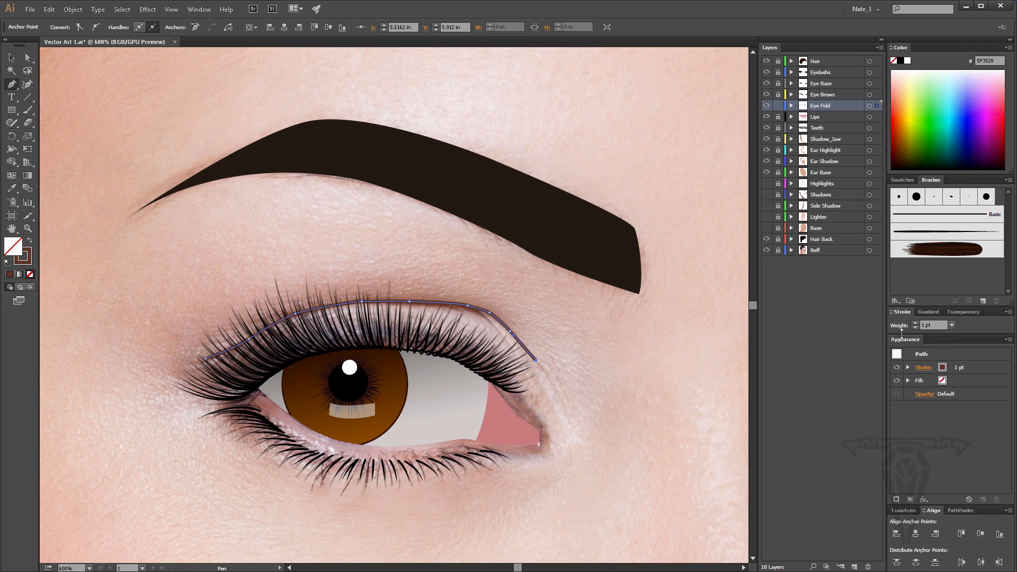
{"action": "mouse_move", "coordinate": [901, 334]}
{"action": "left_mouse_down"}
{"action": "mouse_move", "coordinate": [902, 345]}
{"action": "mouse_move", "coordinate": [907, 338]}
{"action": "left_mouse_up"}
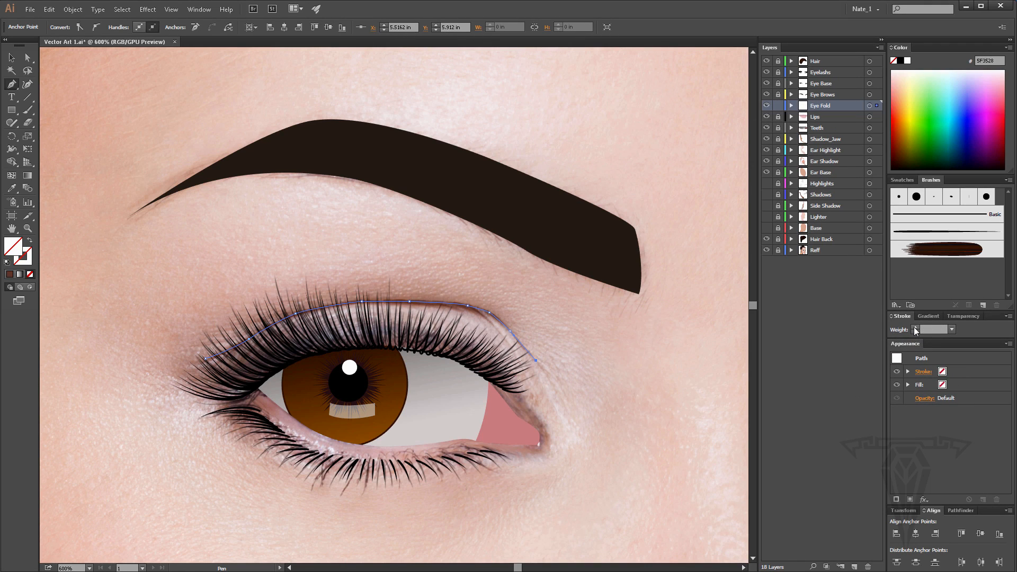
{"action": "left_click", "coordinate": [898, 331]}
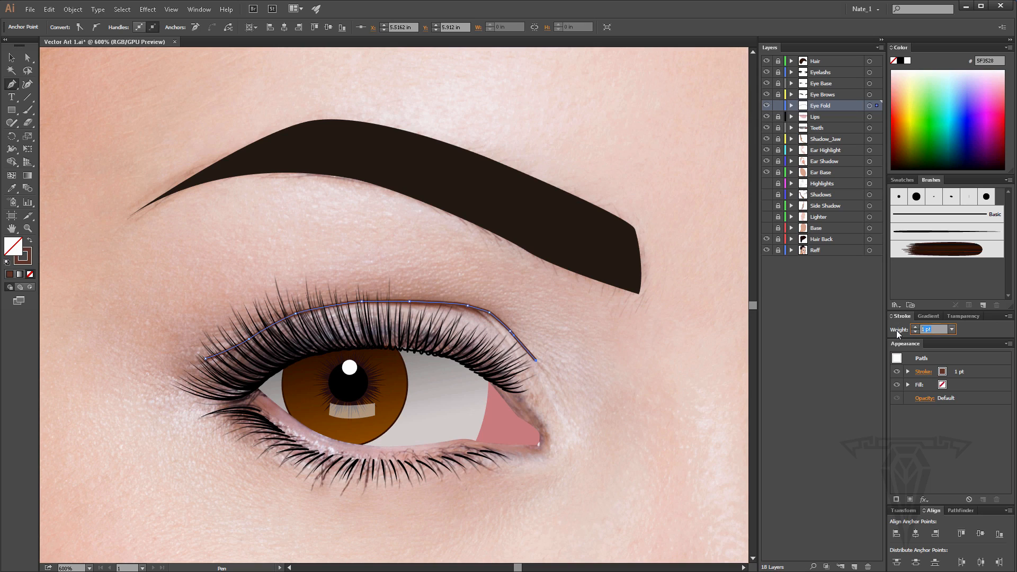
{"action": "type", "text": "35"}
{"action": "key", "text": "Return"}
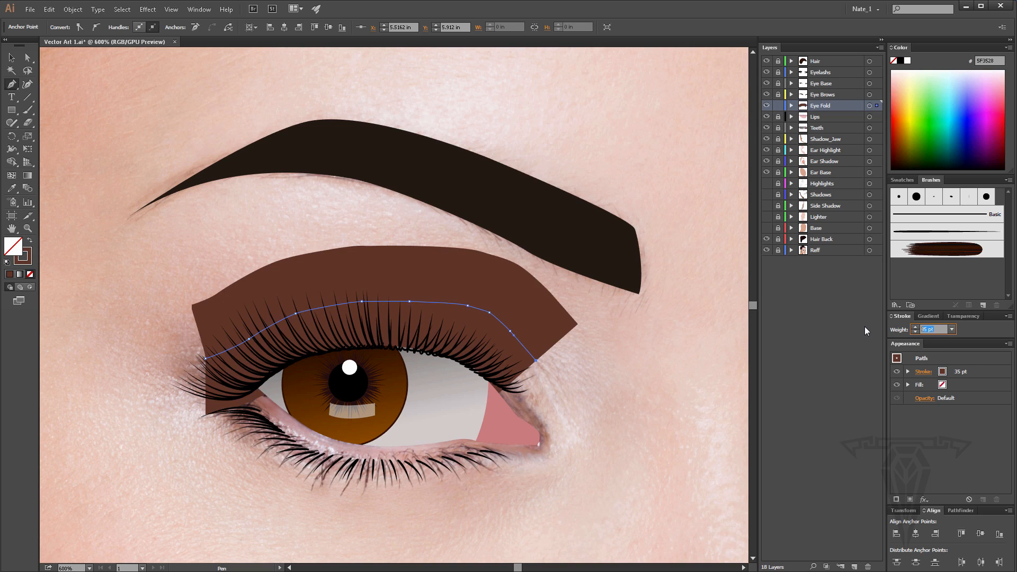
{"action": "type", "text": "0.5"}
{"action": "key", "text": "Return"}
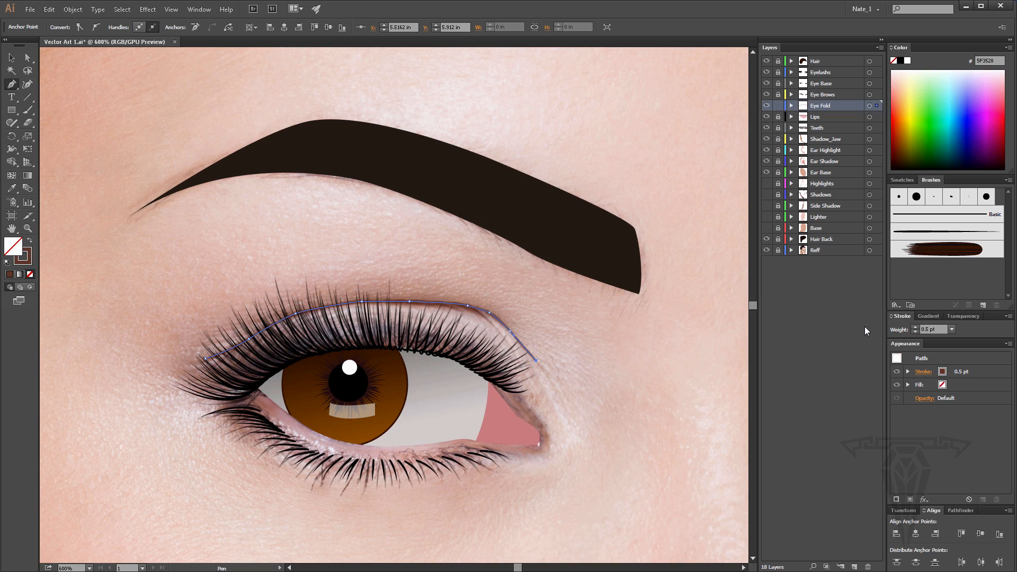
{"action": "left_click", "coordinate": [907, 372]}
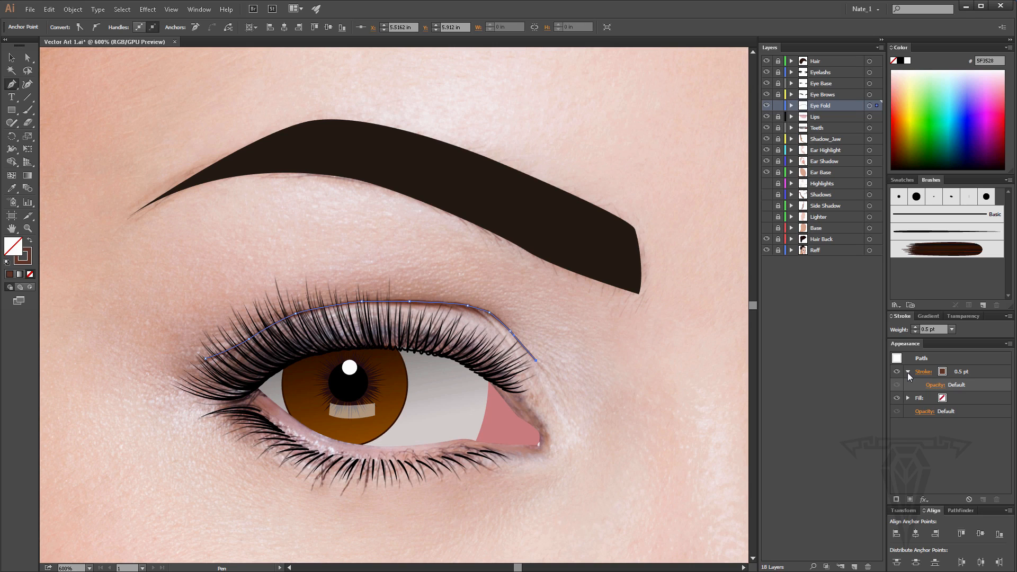
{"action": "left_click", "coordinate": [907, 372]}
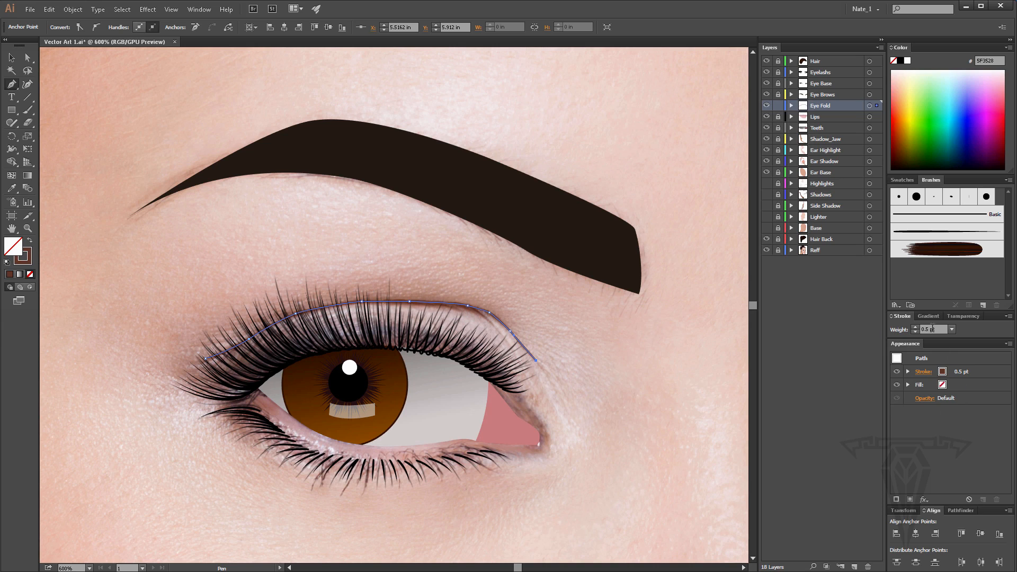
{"action": "mouse_move", "coordinate": [964, 338]}
{"action": "left_mouse_down"}
{"action": "mouse_move", "coordinate": [968, 375]}
{"action": "mouse_move", "coordinate": [957, 323]}
{"action": "left_mouse_up"}
{"action": "left_click", "coordinate": [928, 301]}
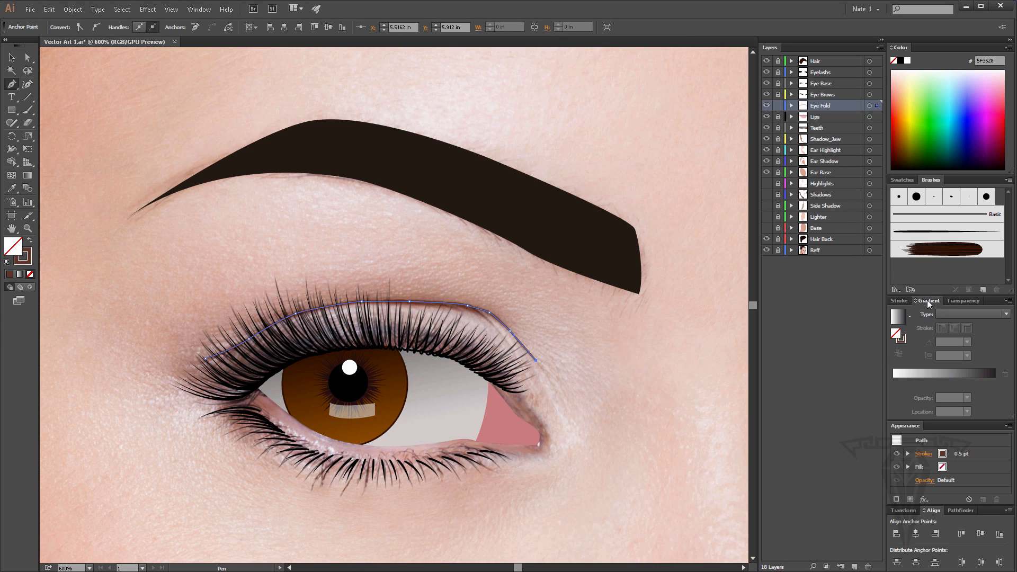
{"action": "left_click", "coordinate": [898, 301]}
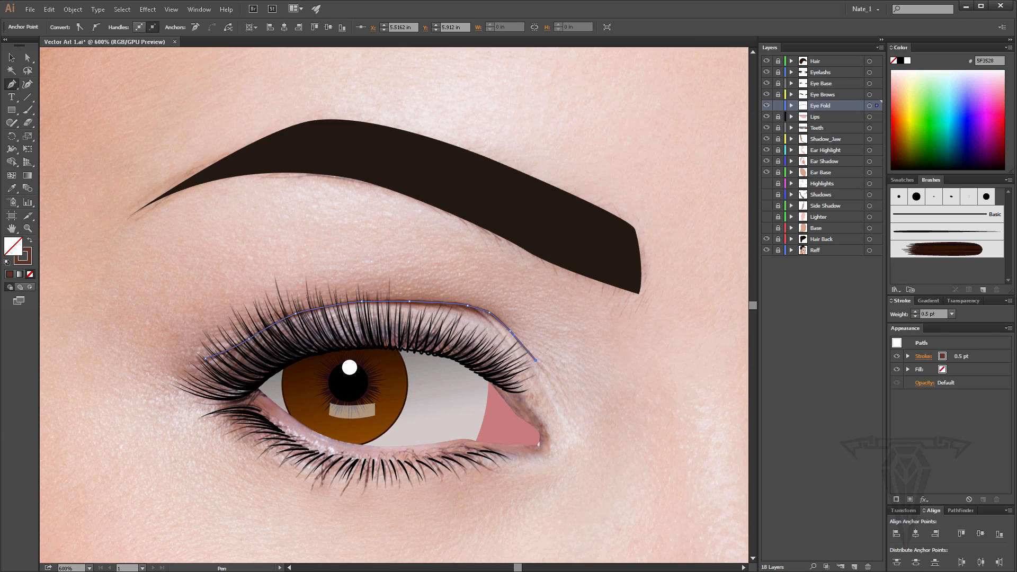
Show the full stroke options and deselect the near eye's crease path.
{"action": "left_click", "coordinate": [1009, 302]}
{"action": "left_click", "coordinate": [960, 303]}
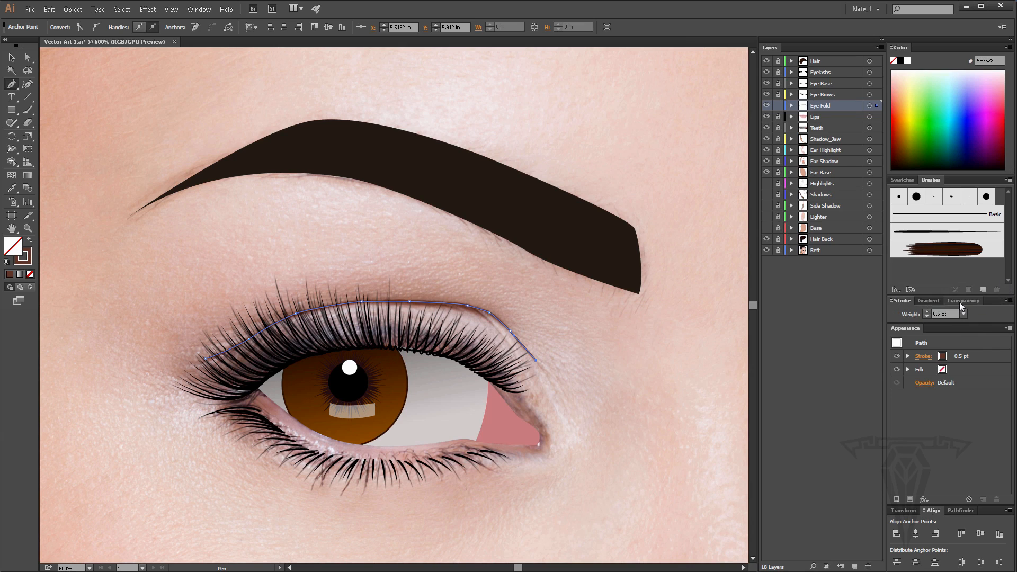
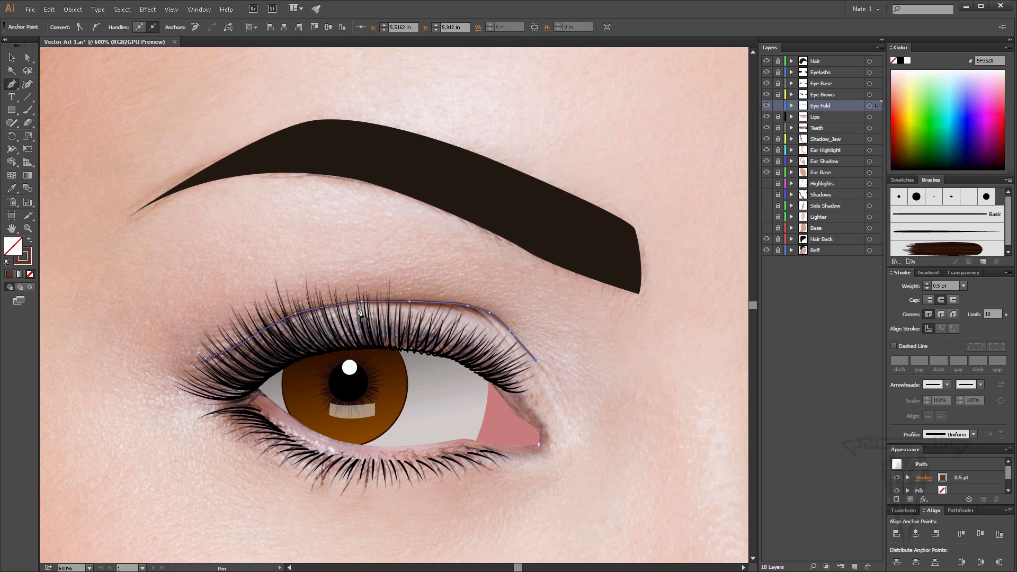
{"action": "key", "text": "v"}
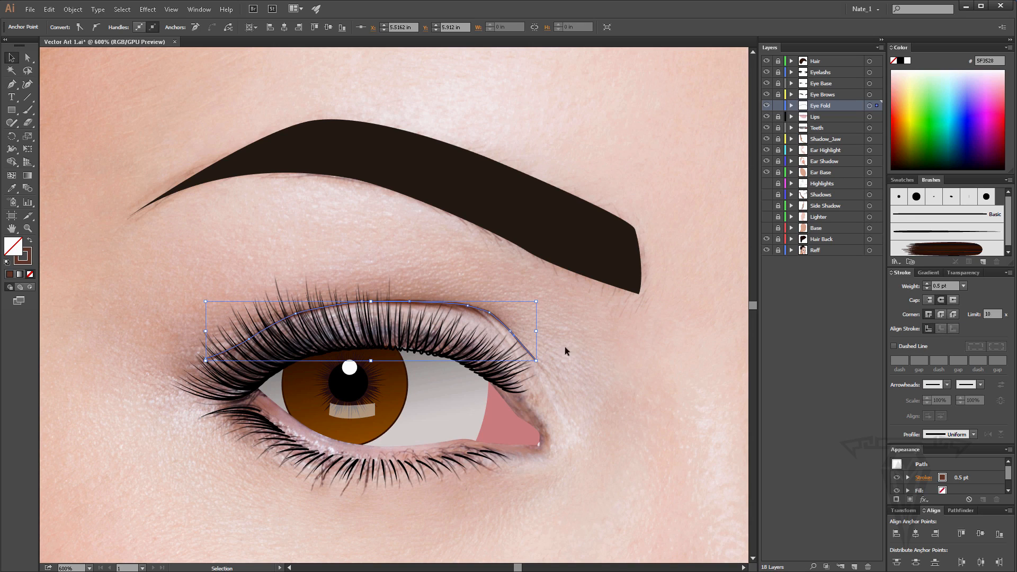
{"action": "left_click", "coordinate": [565, 348]}
Trace a short second crease line with the Pen tool just below the inner end of the near eye's upper-lid crease.
{"action": "left_click", "coordinate": [28, 229]}
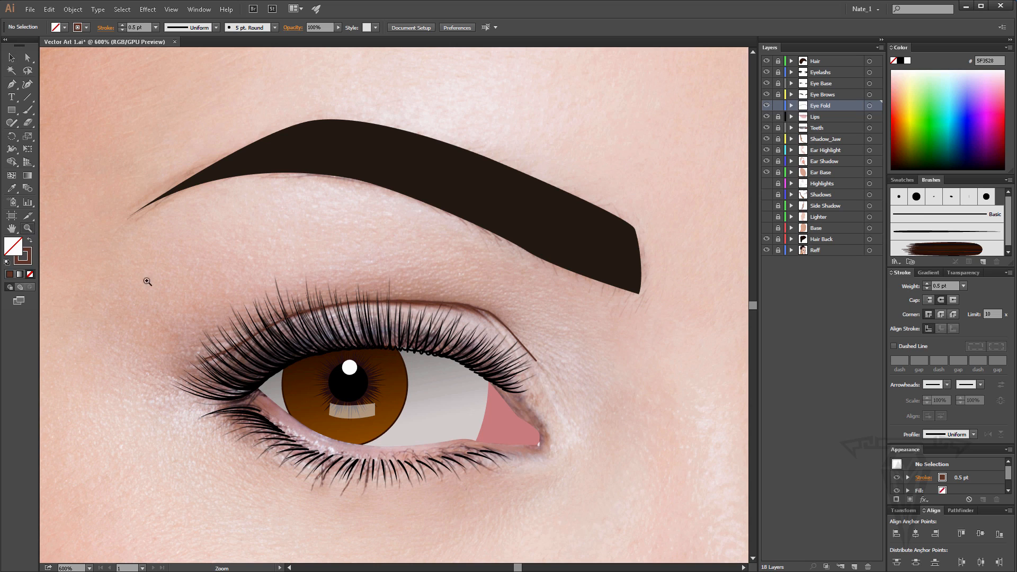
{"action": "left_click", "coordinate": [520, 355]}
{"action": "left_click", "coordinate": [384, 290]}
{"action": "left_click", "coordinate": [450, 335]}
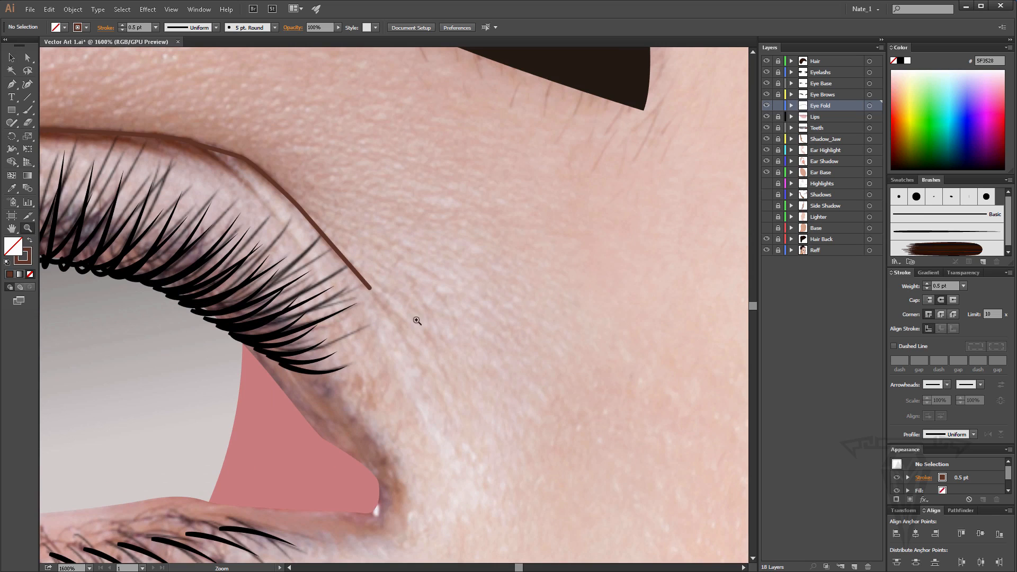
{"action": "left_click", "coordinate": [212, 176], "text": "alt"}
{"action": "left_click", "coordinate": [297, 229], "text": "alt"}
{"action": "left_click_drag", "start_coordinate": [295, 241], "coordinate": [352, 200]}
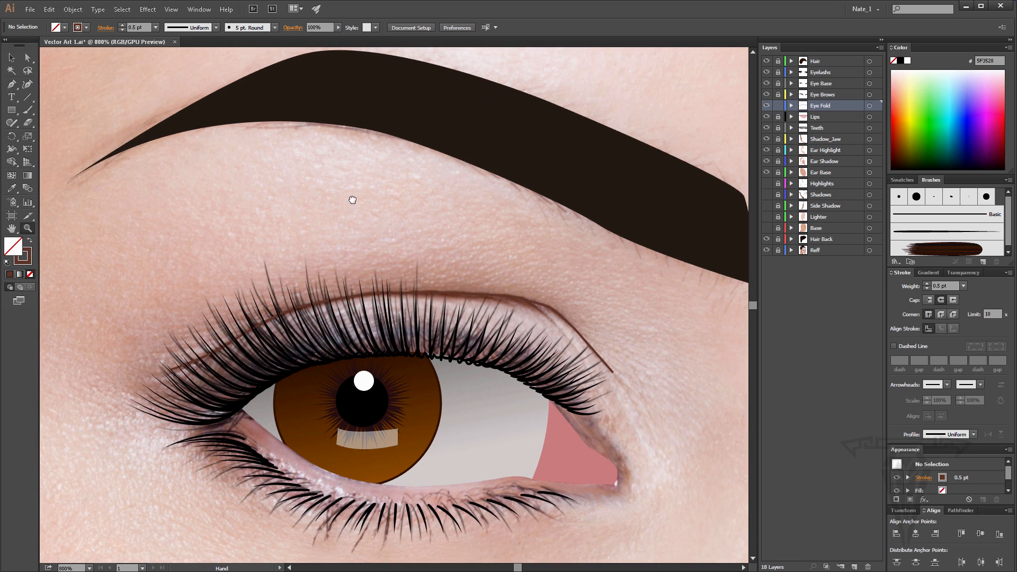
{"action": "key", "text": "p"}
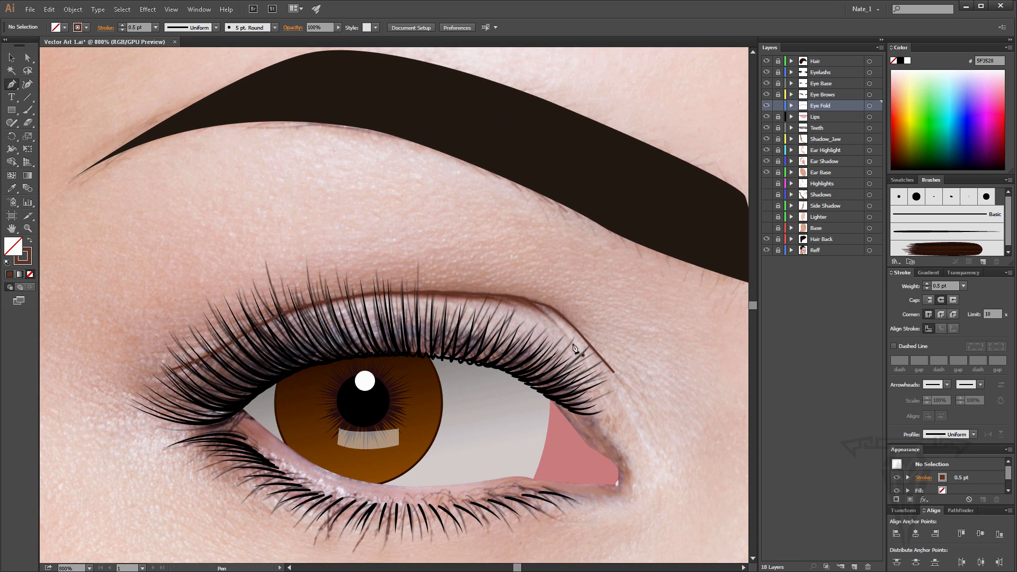
{"action": "left_click_drag", "start_coordinate": [571, 342], "coordinate": [497, 287]}
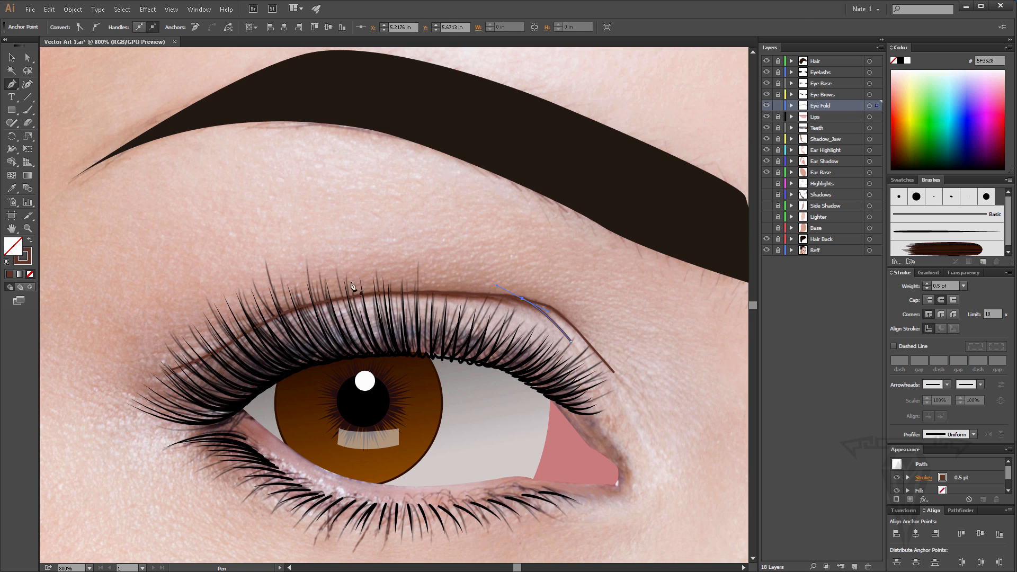
Trace the far eye's upper-lid crease as an open Pen path and add a short second line at its outer end.
{"action": "mouse_move", "coordinate": [344, 275]}
{"action": "left_mouse_down"}
{"action": "mouse_move", "coordinate": [399, 262]}
{"action": "mouse_move", "coordinate": [353, 292]}
{"action": "left_mouse_up"}
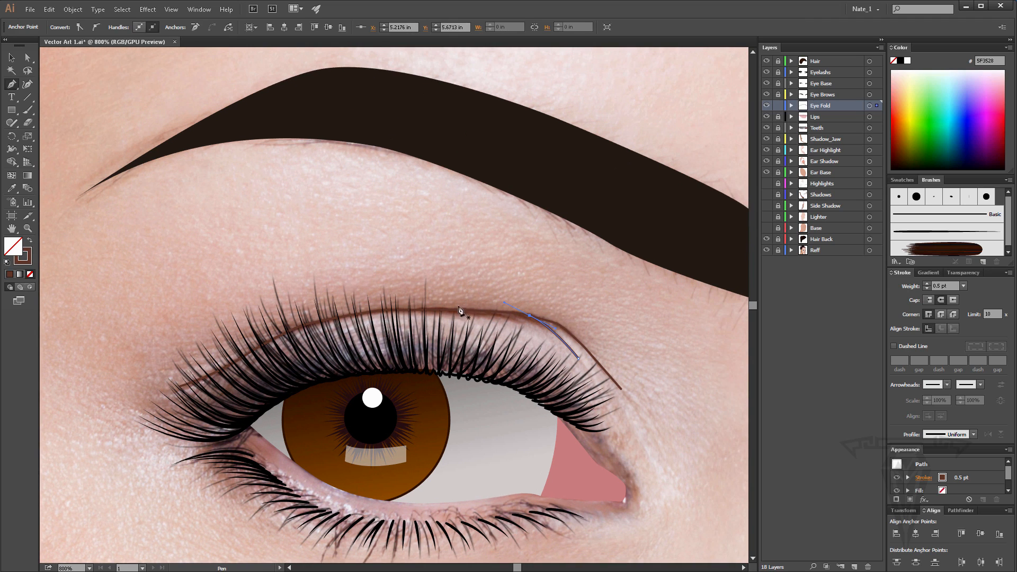
{"action": "left_click_drag", "start_coordinate": [703, 257], "coordinate": [224, 255]}
{"action": "left_click_drag", "start_coordinate": [547, 265], "coordinate": [304, 168]}
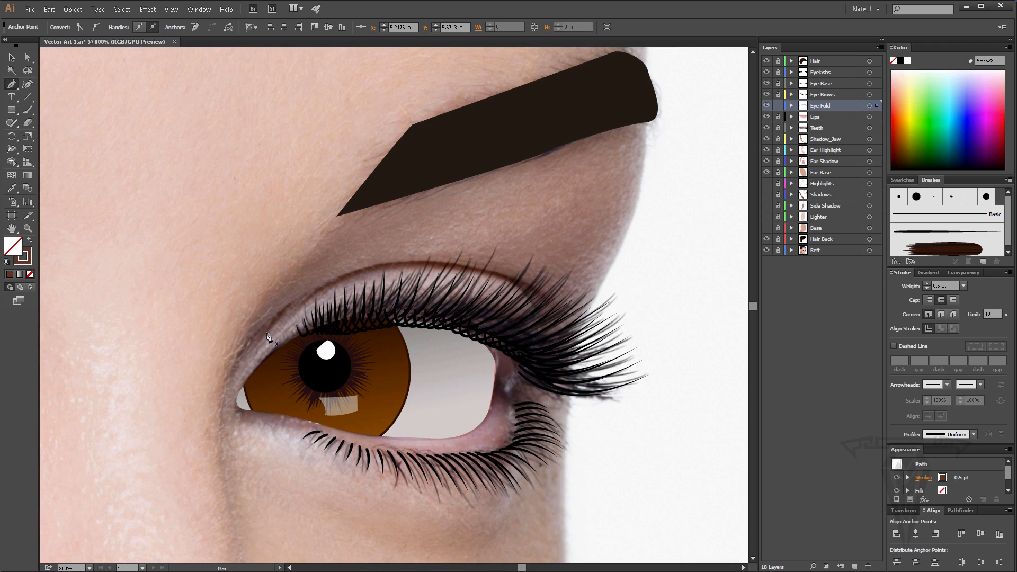
{"action": "left_click_drag", "start_coordinate": [338, 279], "coordinate": [390, 258]}
{"action": "left_click", "coordinate": [449, 262]}
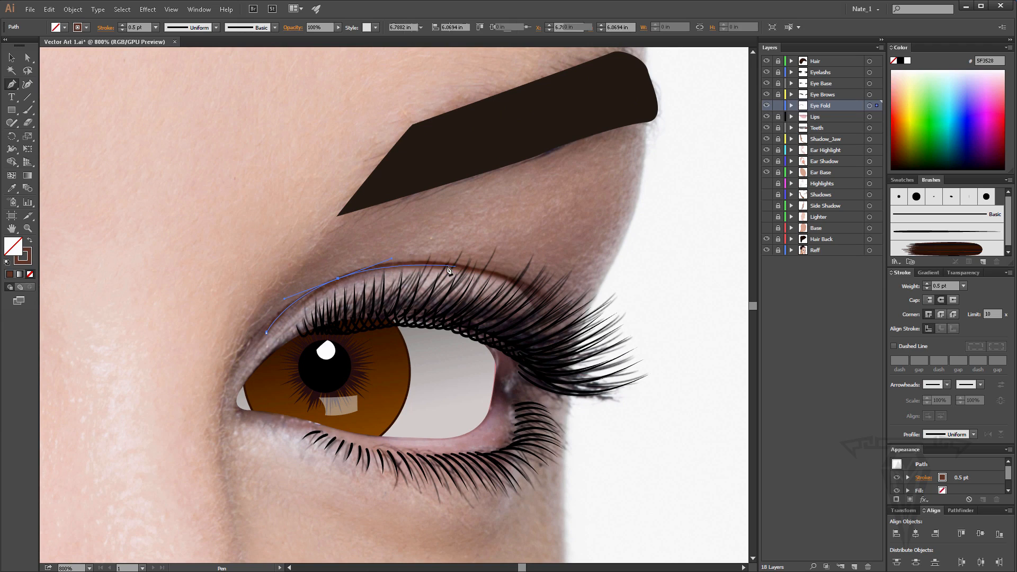
{"action": "left_click", "coordinate": [519, 281]}
{"action": "left_click_drag", "start_coordinate": [518, 280], "coordinate": [535, 287]}
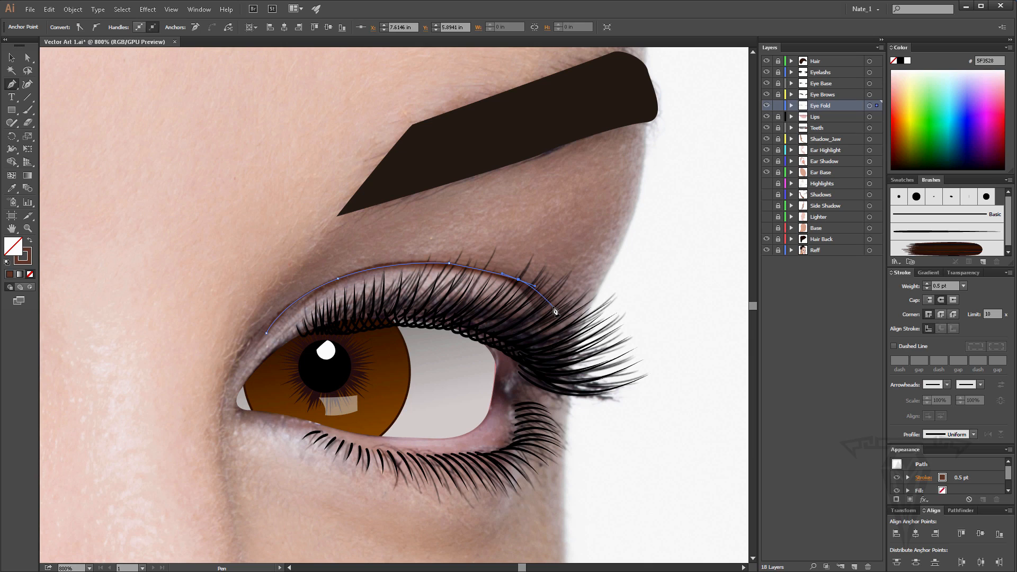
{"action": "left_click", "coordinate": [553, 306]}
{"action": "left_click", "coordinate": [544, 329], "text": "ctrl"}
{"action": "left_click_drag", "start_coordinate": [543, 325], "coordinate": [494, 272]}
{"action": "scroll", "coordinate": [419, 210], "scroll_direction": "up", "scroll_amount": 2}
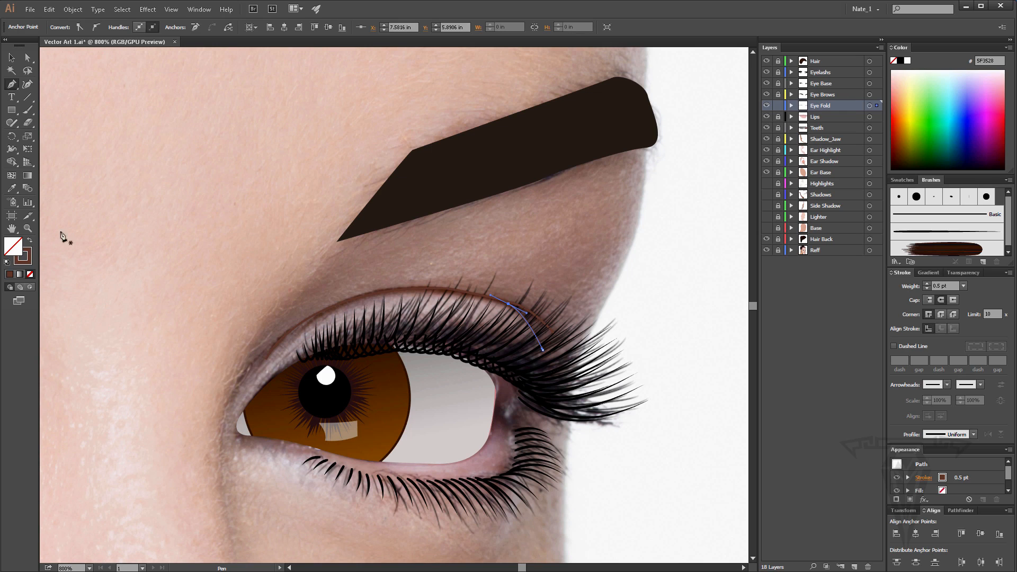
Fit the whole portrait in view, show the Highlights through Base layers and deselect the crease path.
{"action": "double_click", "coordinate": [28, 228]}
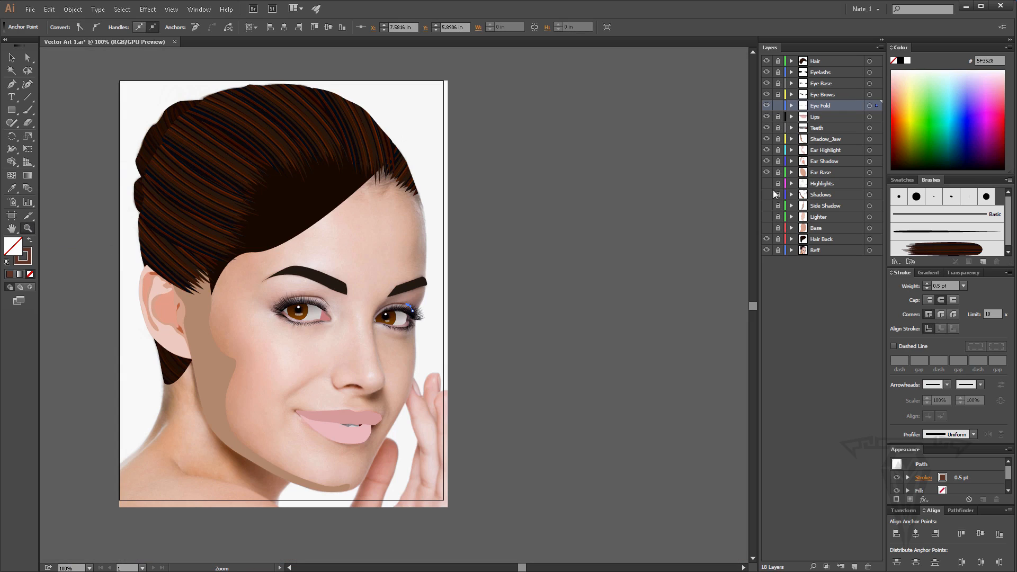
{"action": "left_click_drag", "start_coordinate": [766, 188], "coordinate": [766, 231]}
{"action": "key", "text": "v"}
{"action": "left_click", "coordinate": [502, 241]}
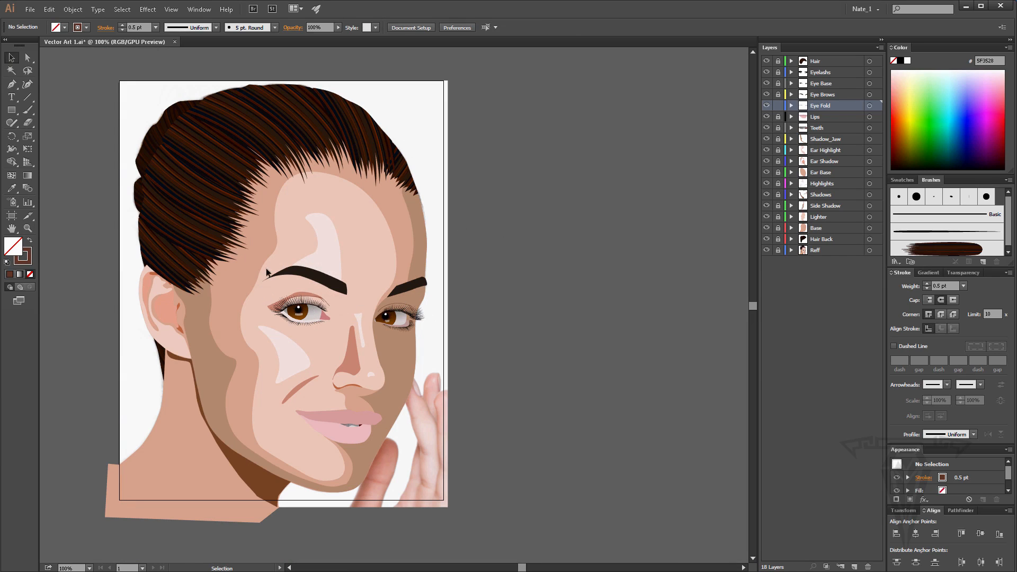
Examine how the crease lines of both eyes look over the vector skin shapes.
{"action": "left_click", "coordinate": [28, 229]}
{"action": "left_click", "coordinate": [291, 299]}
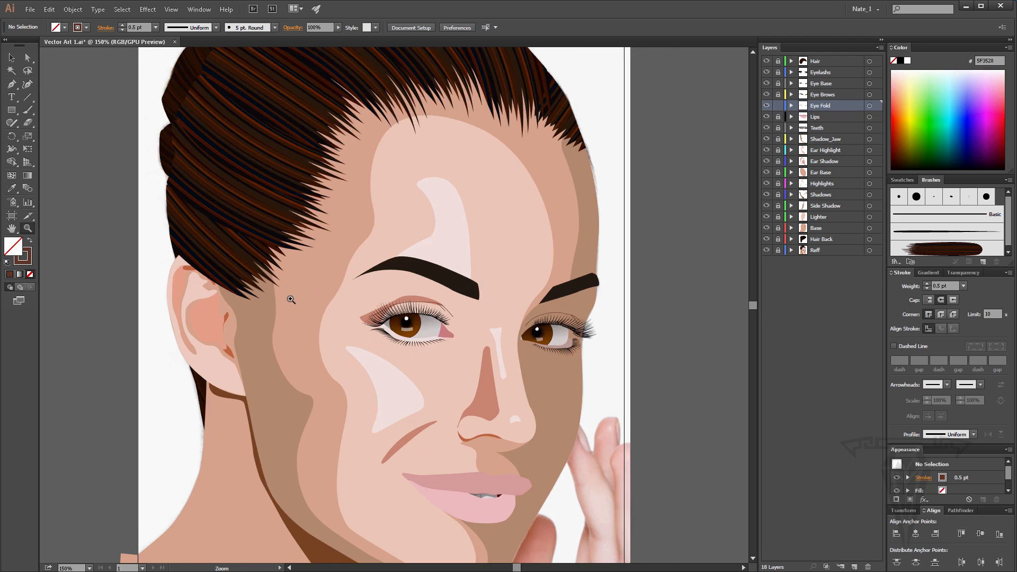
{"action": "left_click", "coordinate": [408, 320]}
{"action": "left_click_drag", "start_coordinate": [409, 296], "coordinate": [362, 267]}
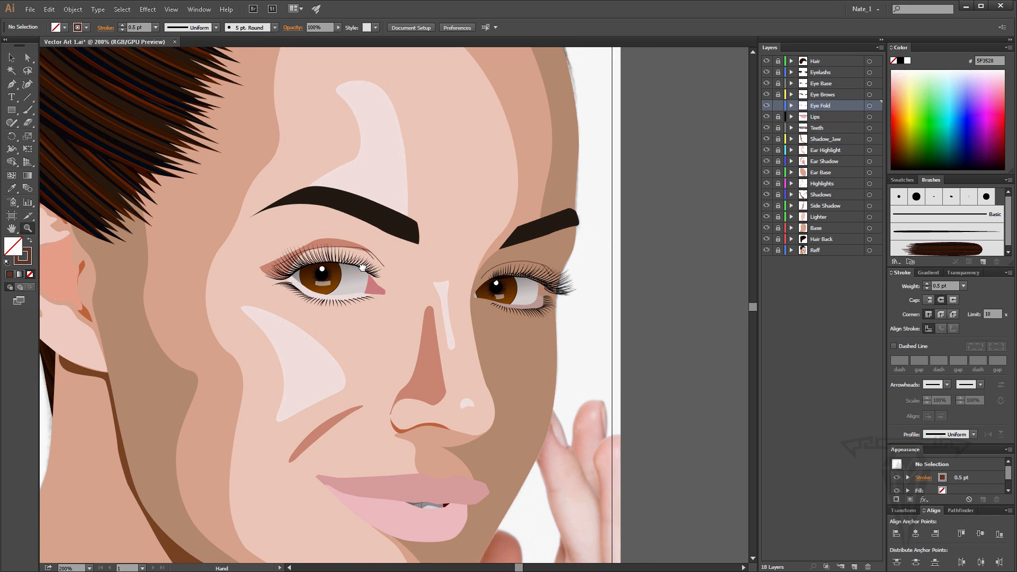
{"action": "scroll", "coordinate": [381, 275], "scroll_direction": "up", "scroll_amount": 2}
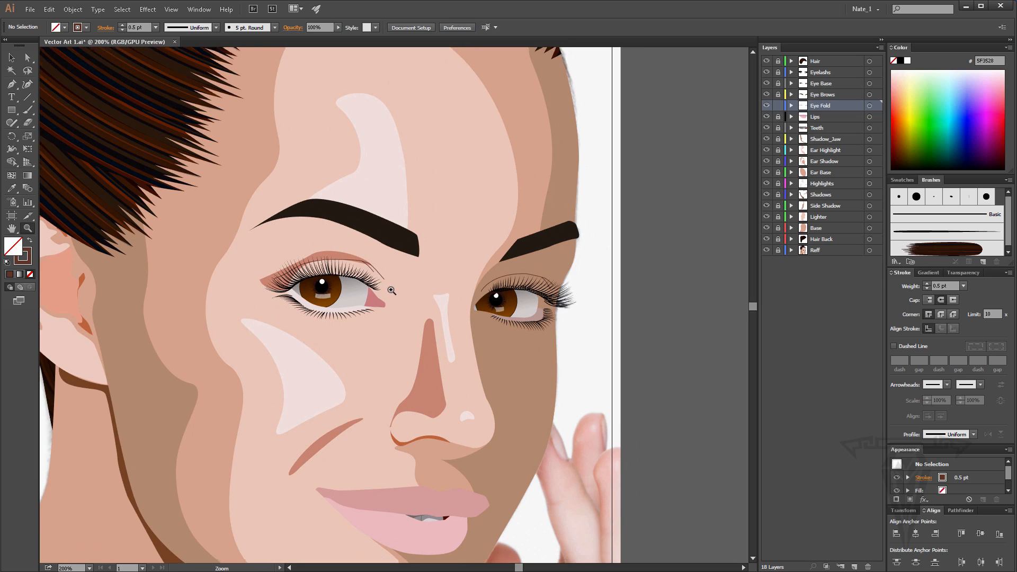
{"action": "scroll", "coordinate": [391, 290], "scroll_direction": "up", "scroll_amount": 3}
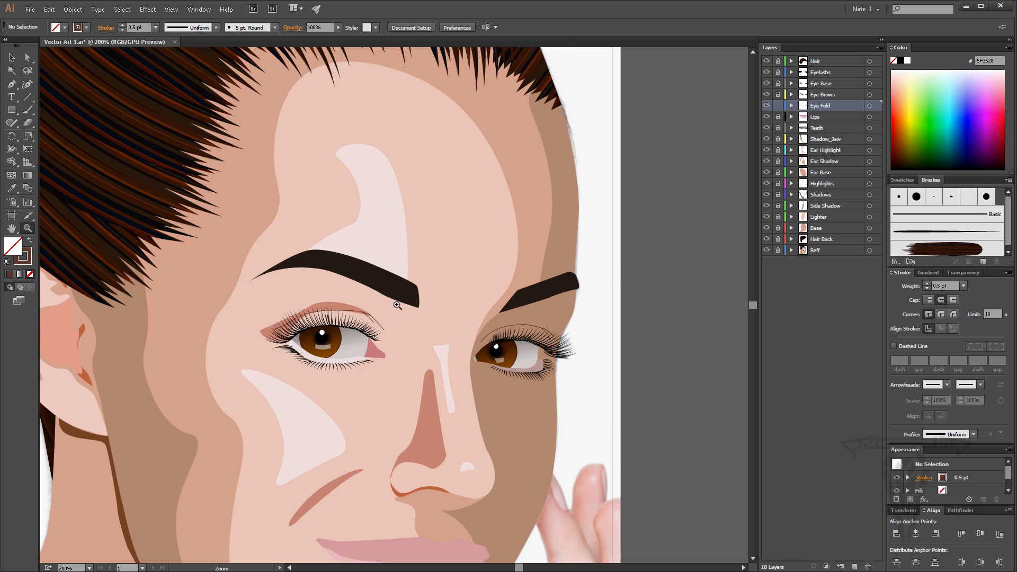
{"action": "scroll", "coordinate": [394, 305], "scroll_direction": "up", "scroll_amount": 2}
{"action": "scroll", "coordinate": [394, 304], "scroll_direction": "down", "scroll_amount": 3}
{"action": "scroll", "coordinate": [535, 307], "scroll_direction": "down", "scroll_amount": 2}
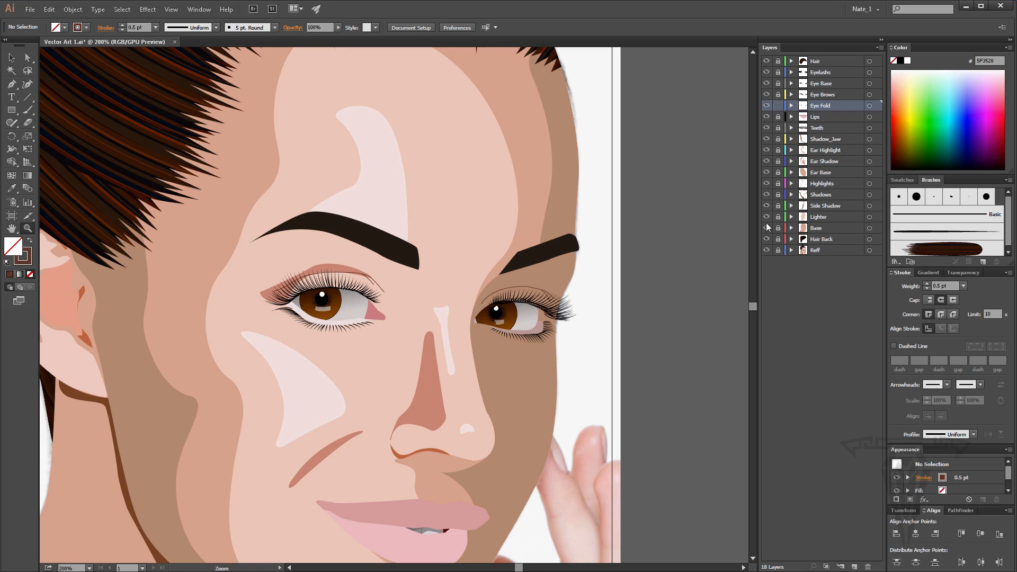
Hide the Ear Highlight through Base layers, then make the Shadows layer active, unlocked and visible.
{"action": "left_click_drag", "start_coordinate": [766, 229], "coordinate": [769, 165]}
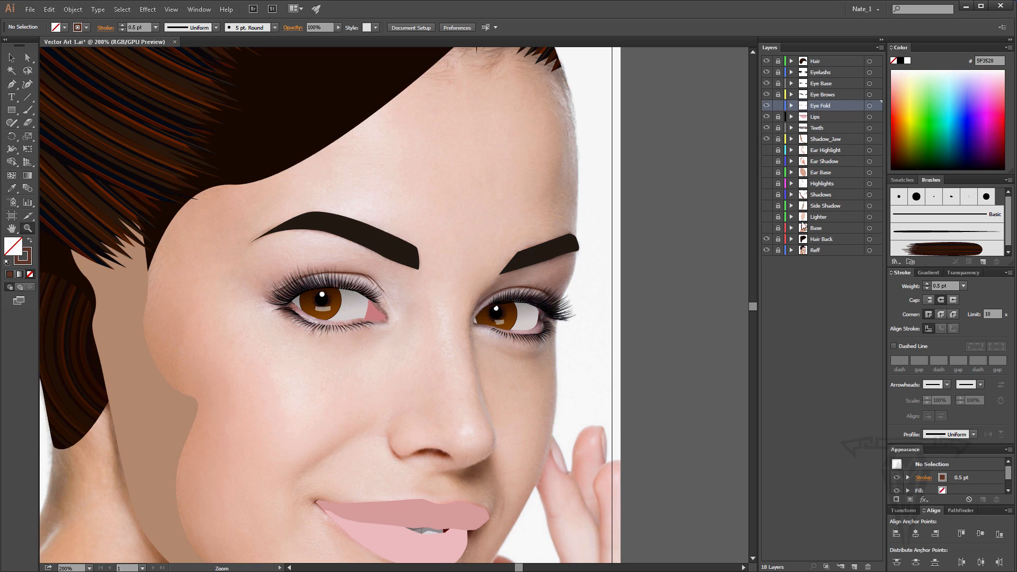
{"action": "left_click", "coordinate": [557, 318]}
{"action": "left_click", "coordinate": [395, 266]}
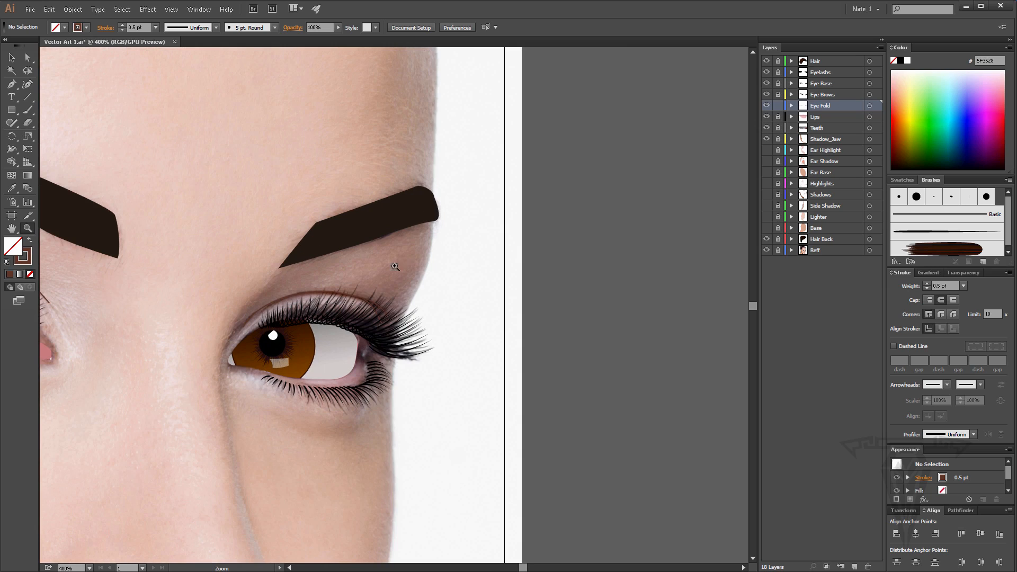
{"action": "left_click", "coordinate": [819, 197]}
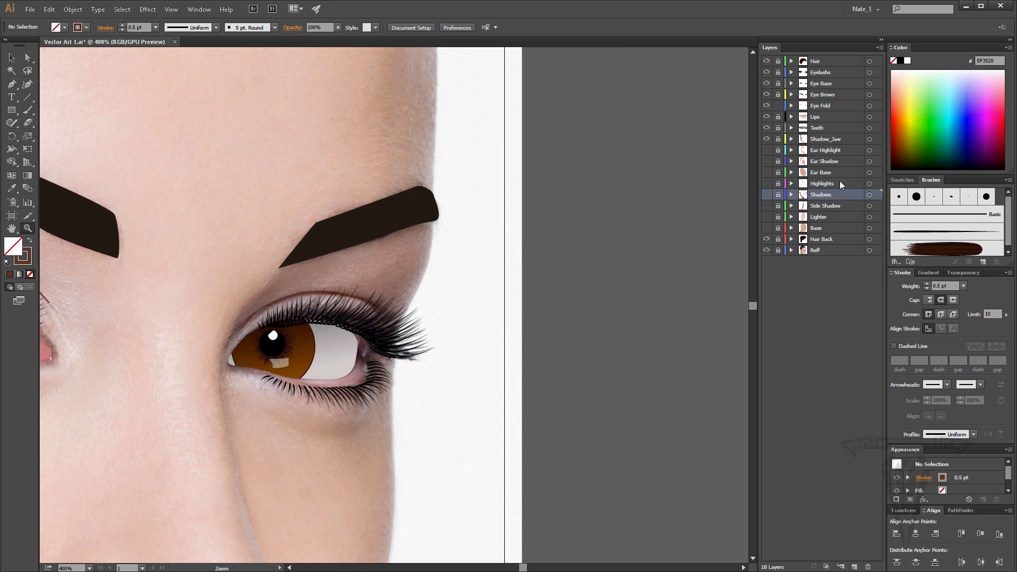
{"action": "left_click", "coordinate": [778, 194]}
{"action": "left_click", "coordinate": [766, 195]}
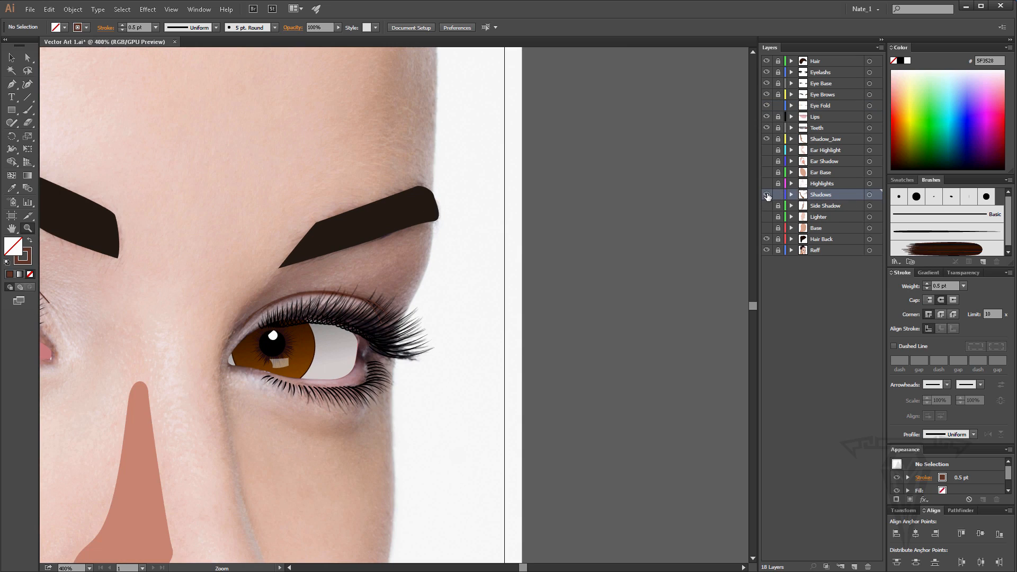
Trace the shadow around the far eye's outer corner as a closed Pen shape on the Shadows layer, with no fill or stroke.
{"action": "left_click", "coordinate": [11, 85]}
{"action": "left_click", "coordinate": [31, 242]}
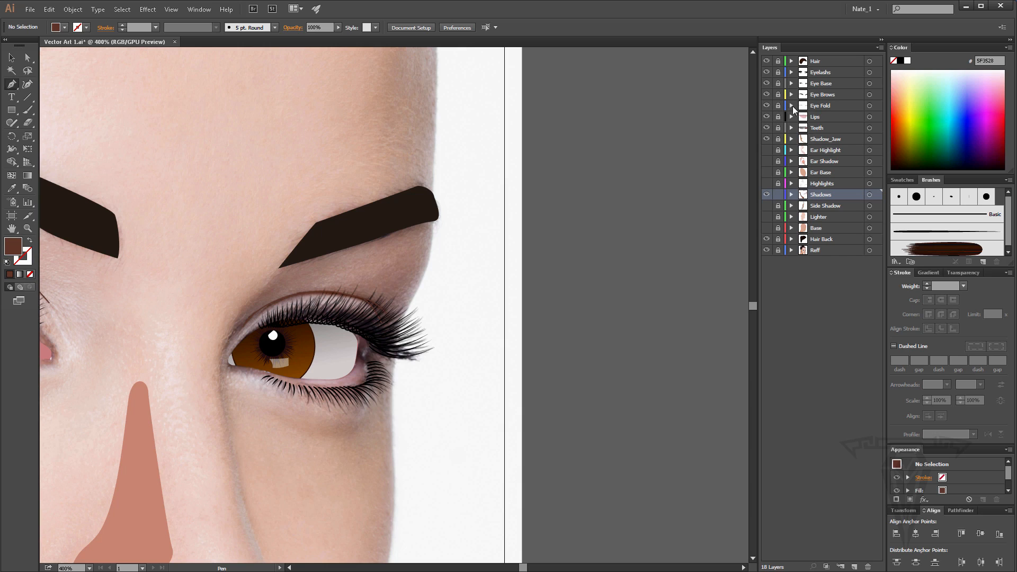
{"action": "left_click", "coordinate": [30, 274]}
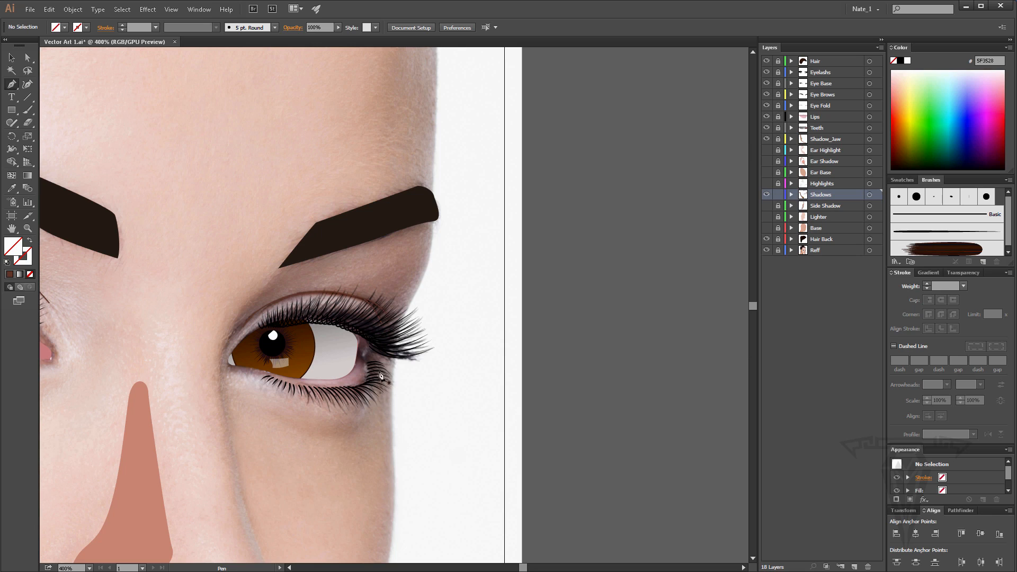
{"action": "left_click", "coordinate": [368, 353]}
{"action": "left_click_drag", "start_coordinate": [382, 335], "coordinate": [377, 315]}
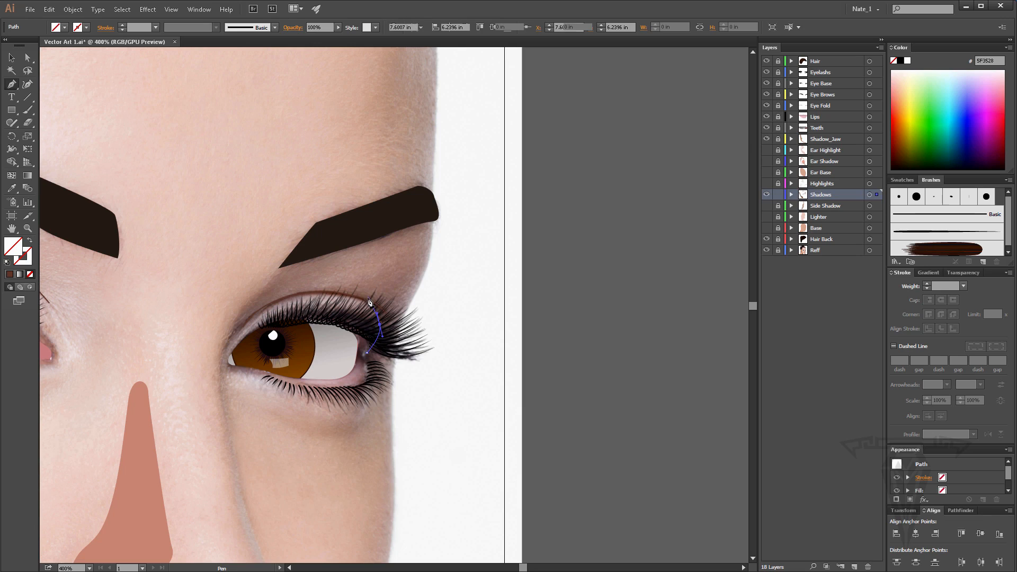
{"action": "left_click", "coordinate": [370, 299]}
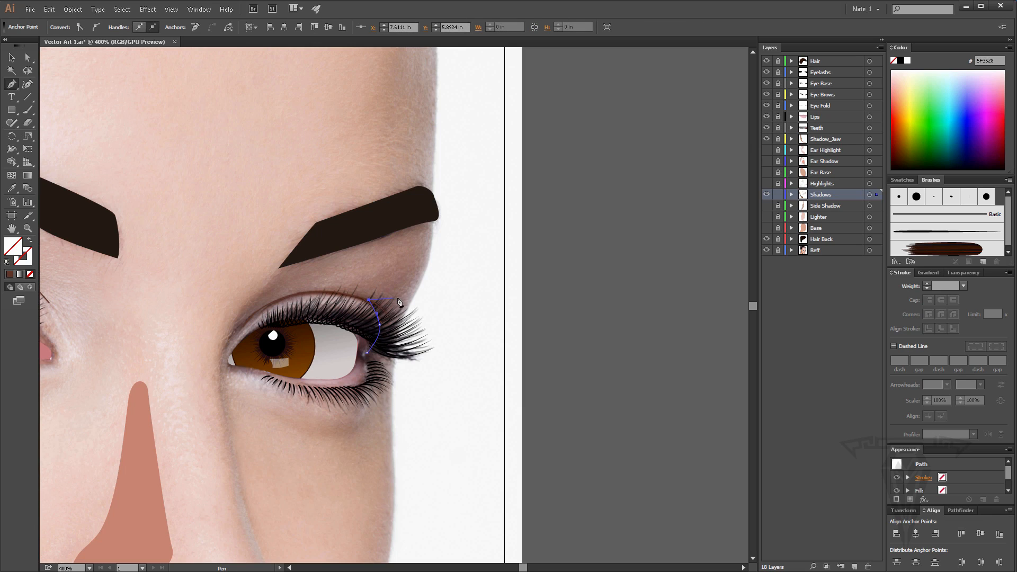
{"action": "left_click", "coordinate": [398, 297]}
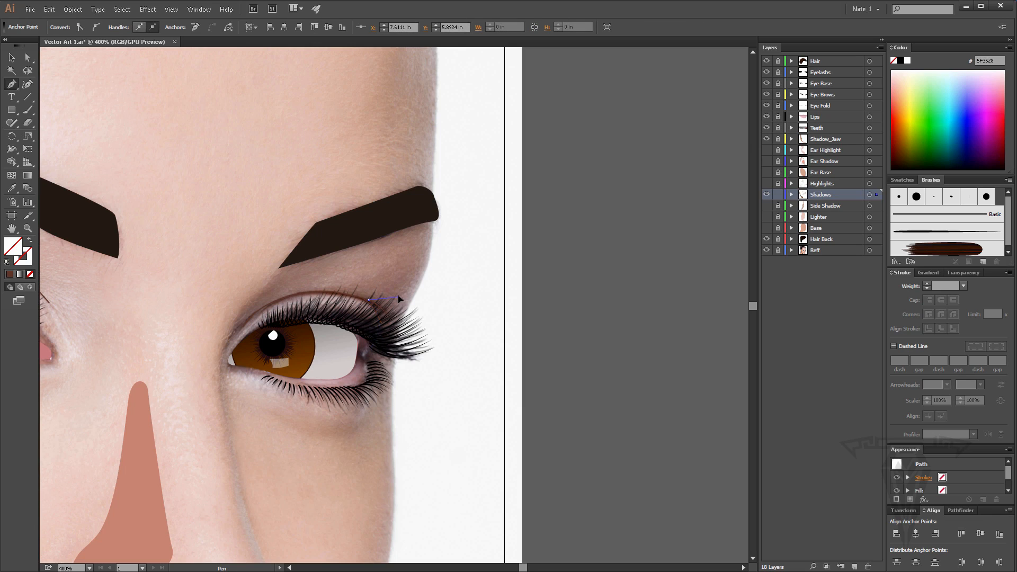
{"action": "left_click", "coordinate": [396, 337]}
{"action": "left_click", "coordinate": [387, 362]}
{"action": "left_click", "coordinate": [385, 398]}
{"action": "left_click_drag", "start_coordinate": [367, 353], "coordinate": [359, 318]}
Fill the corner shadow with brown 91695D sampled from the reference photo's eyelid and show the hidden ear and skin layers.
{"action": "left_click", "coordinate": [12, 188]}
{"action": "left_click", "coordinate": [392, 281]}
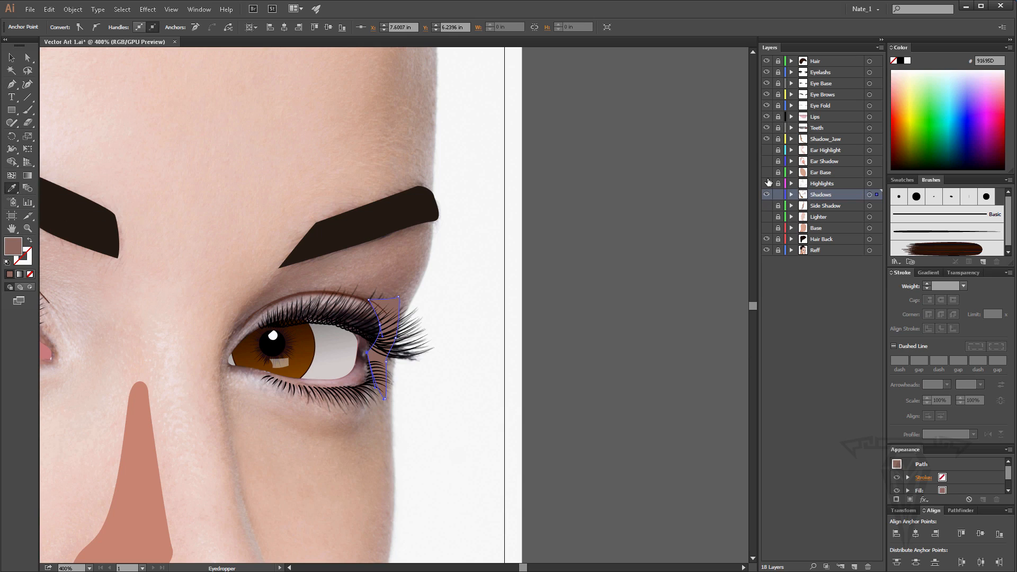
{"action": "left_click_drag", "start_coordinate": [768, 151], "coordinate": [771, 239]}
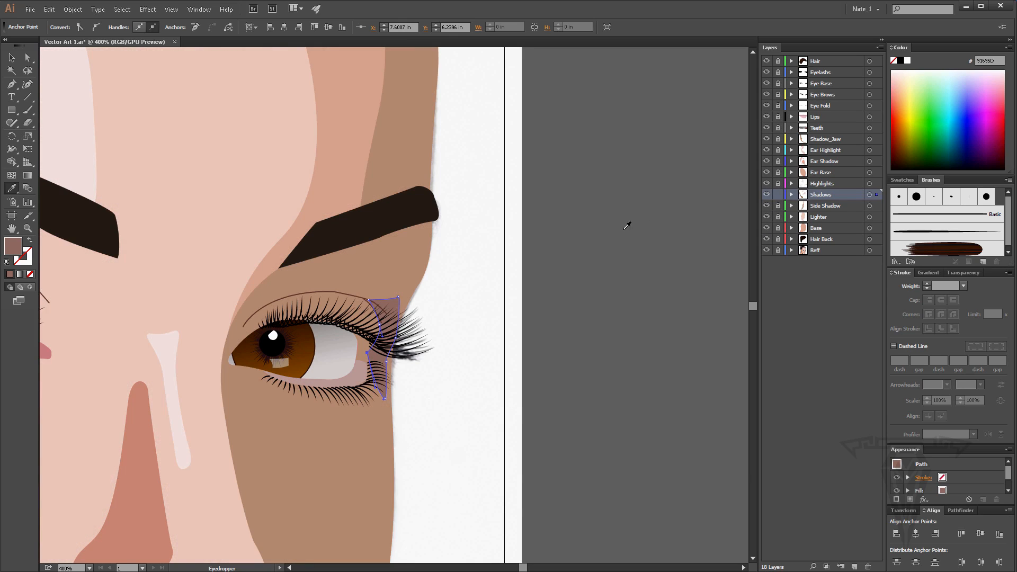
Deselect the corner shadow and examine it against the whole face and close up at the far eye.
{"action": "double_click", "coordinate": [28, 228]}
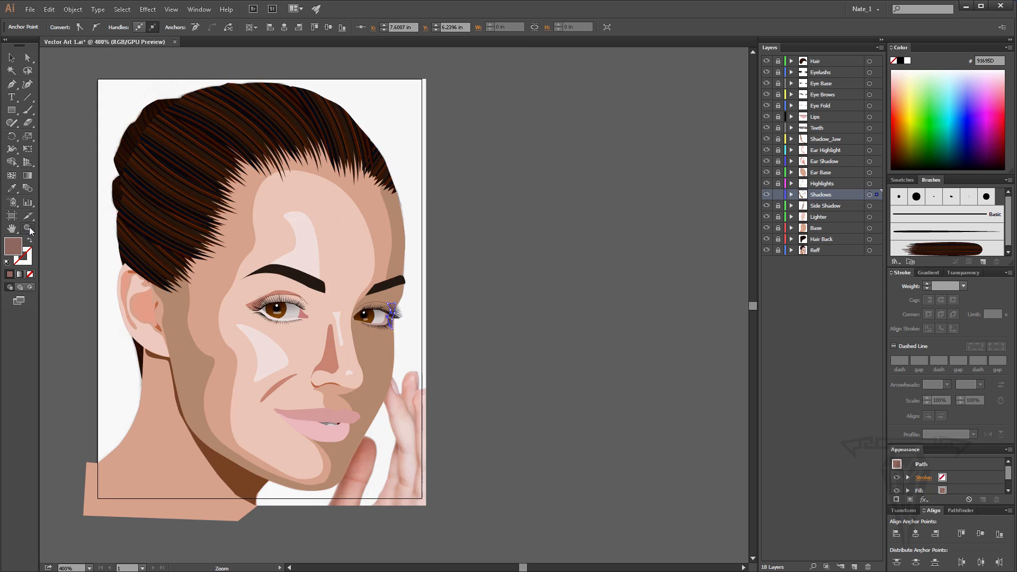
{"action": "left_click", "coordinate": [11, 58]}
{"action": "left_click", "coordinate": [478, 231]}
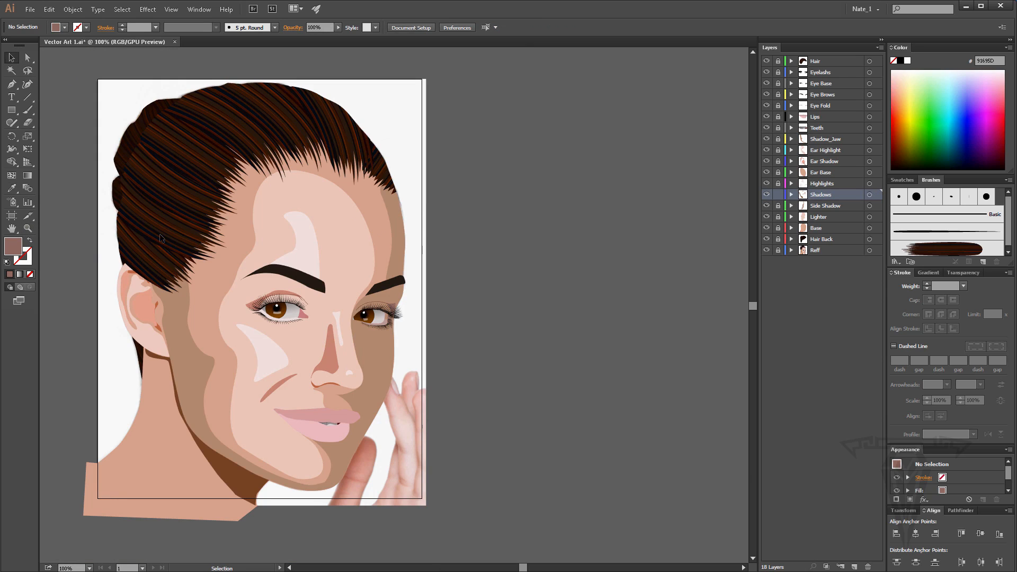
{"action": "left_click", "coordinate": [28, 228]}
{"action": "left_click", "coordinate": [357, 319]}
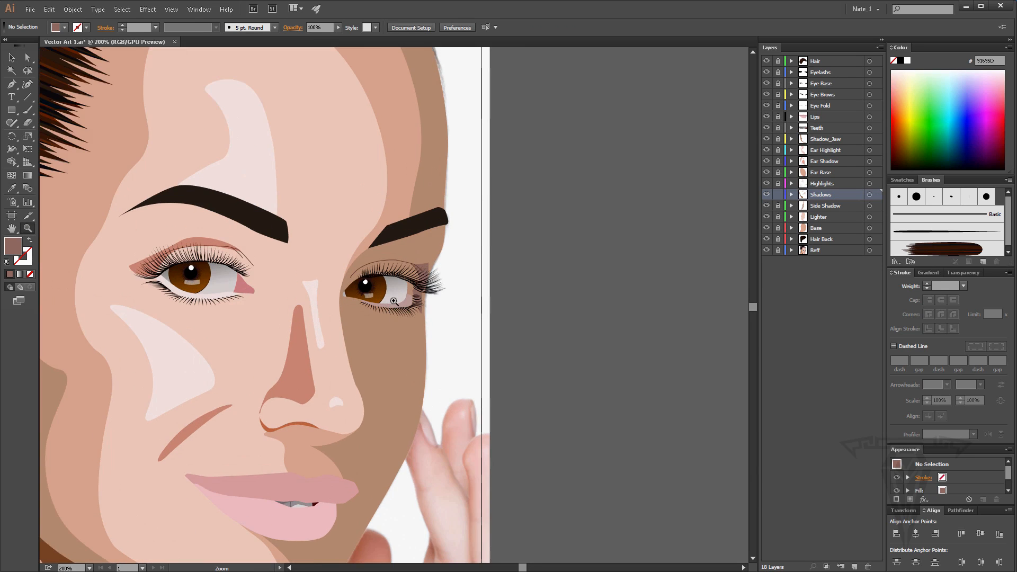
{"action": "left_click", "coordinate": [393, 301]}
{"action": "left_click", "coordinate": [400, 299]}
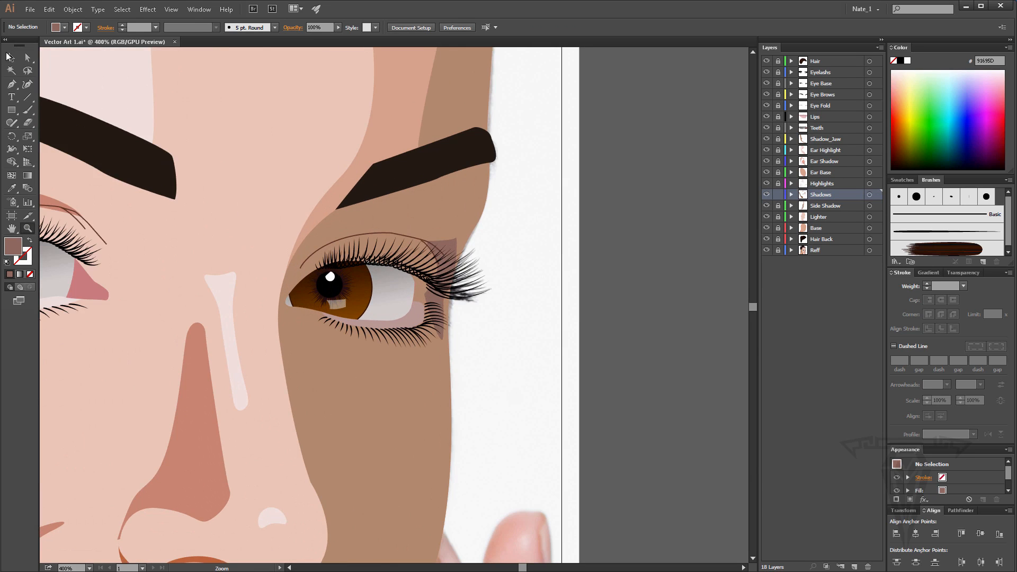
Fill the shadow at the far eye's outer corner with the D1846F tone sampled from the nose shadow.
{"action": "left_click", "coordinate": [9, 56]}
{"action": "left_click", "coordinate": [446, 244]}
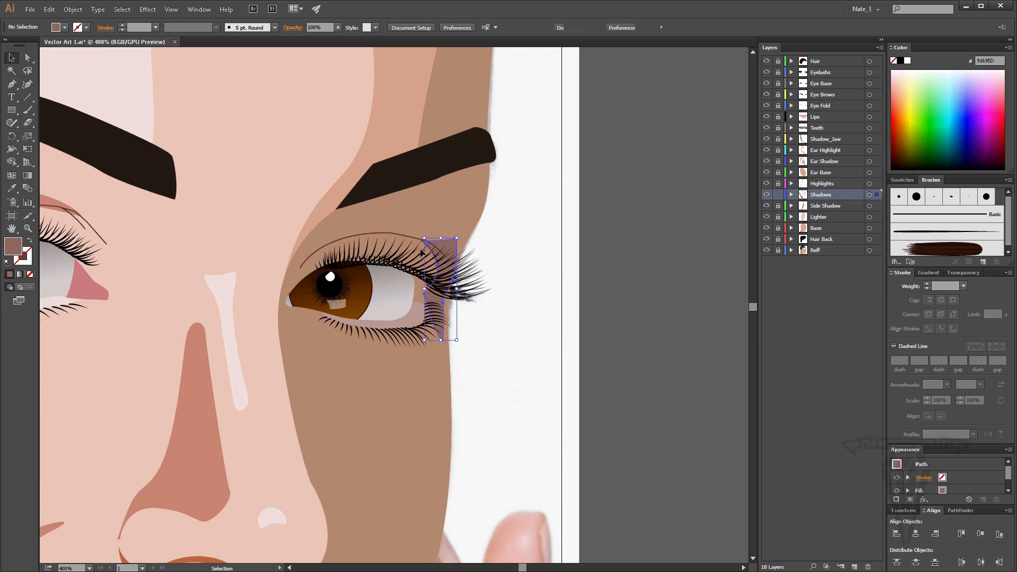
{"action": "left_click", "coordinate": [11, 188]}
{"action": "left_click", "coordinate": [196, 348]}
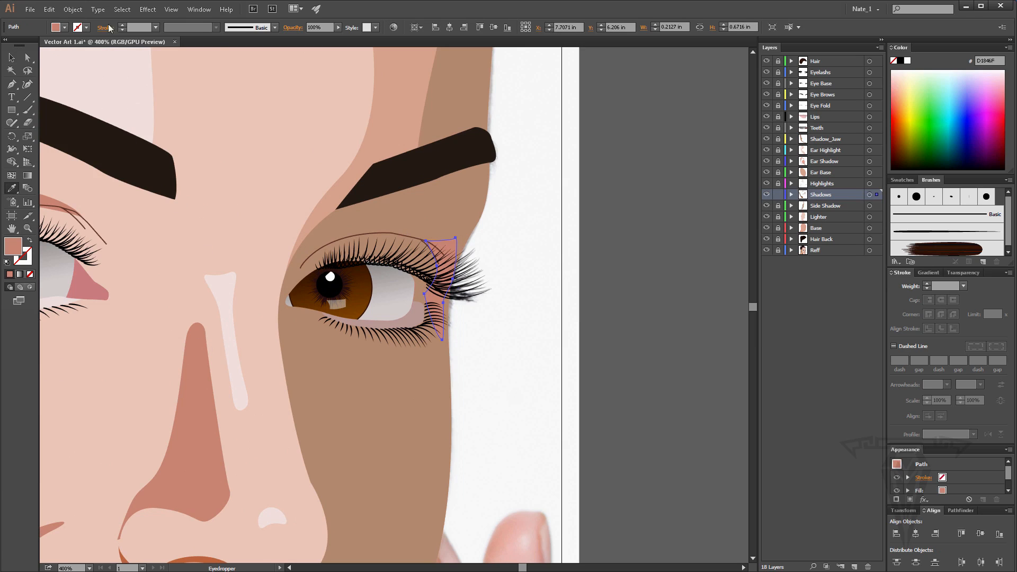
Darken the far eye's corner shadow to fill colour A36254 and deselect it.
{"action": "left_click", "coordinate": [56, 28]}
{"action": "left_click", "coordinate": [57, 28]}
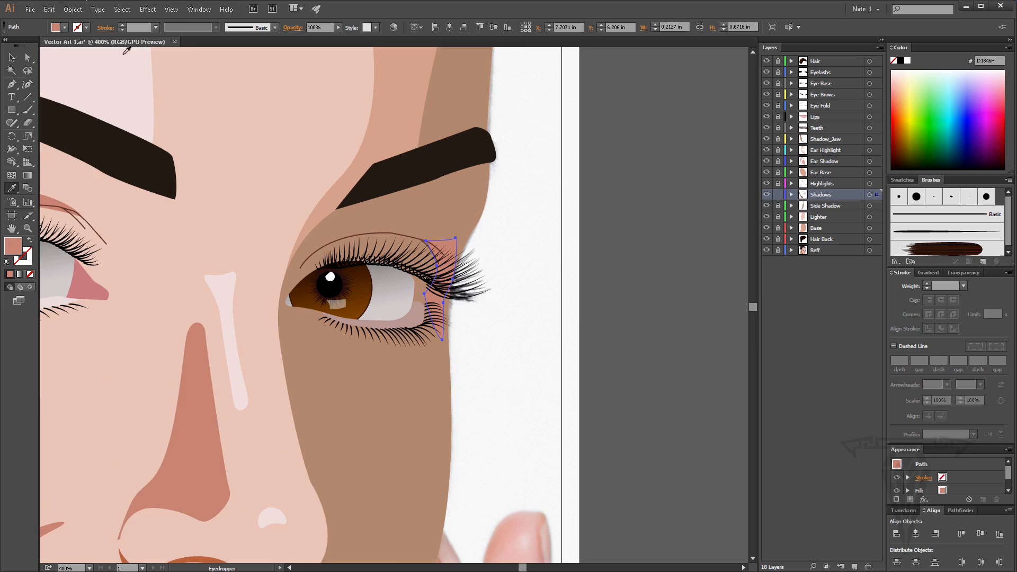
{"action": "left_click", "coordinate": [56, 27]}
{"action": "left_click", "coordinate": [57, 28]}
{"action": "left_click", "coordinate": [56, 27]}
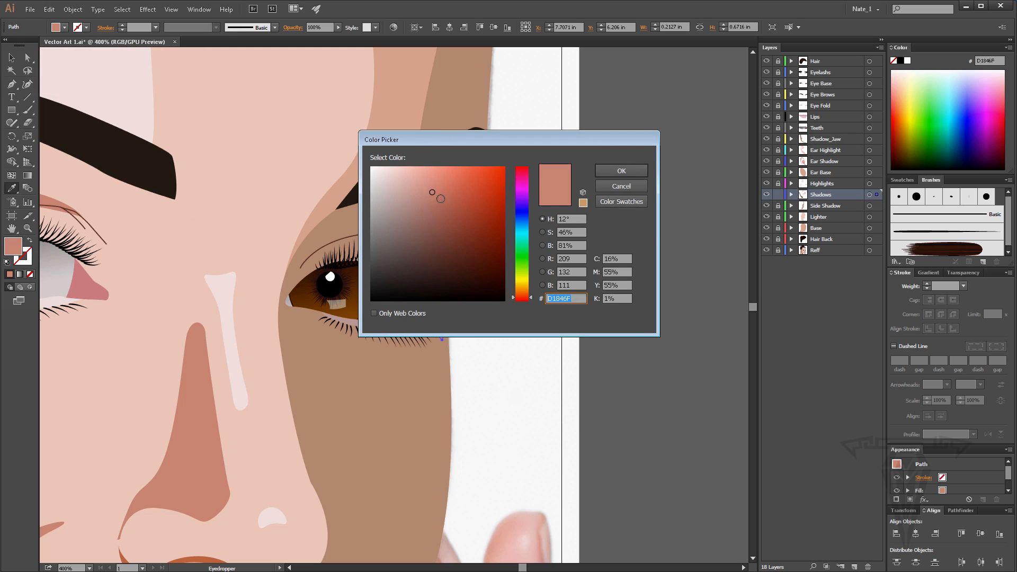
{"action": "left_click", "coordinate": [437, 202]}
{"action": "left_click_drag", "start_coordinate": [437, 202], "coordinate": [435, 215]}
{"action": "left_click", "coordinate": [630, 172]}
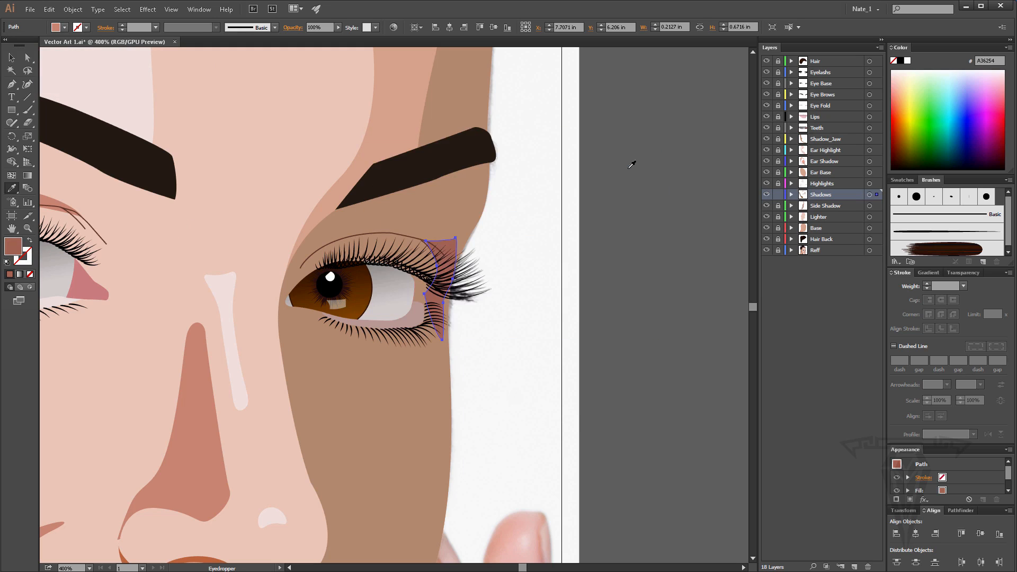
{"action": "left_click", "coordinate": [11, 58]}
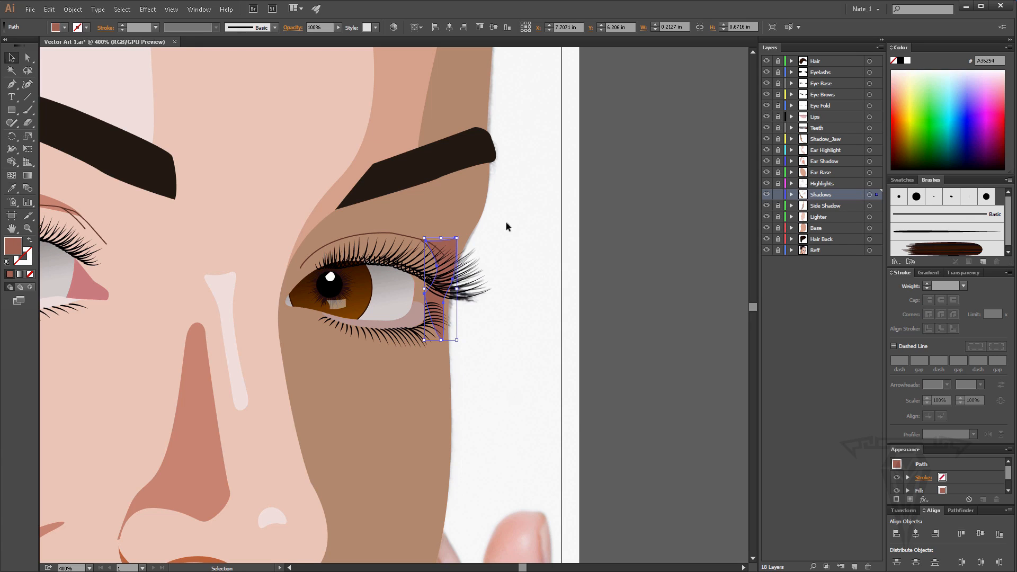
{"action": "left_click", "coordinate": [631, 224]}
Hide the Ear Highlight through Base layers except Shadows, exposing the reference photo around the far eye.
{"action": "scroll", "coordinate": [590, 221], "scroll_direction": "up", "scroll_amount": 5}
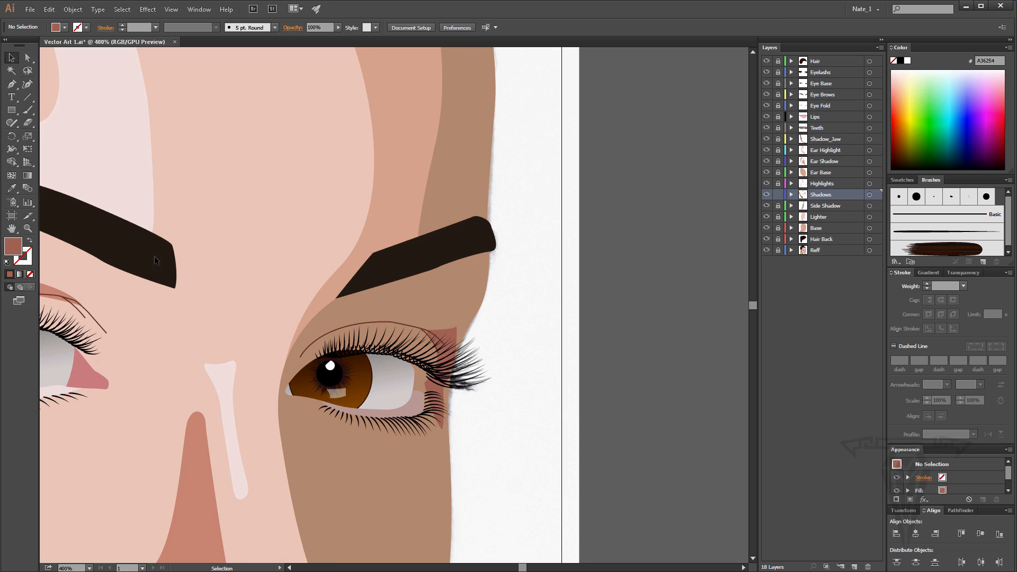
{"action": "left_click_drag", "start_coordinate": [767, 218], "coordinate": [765, 154]}
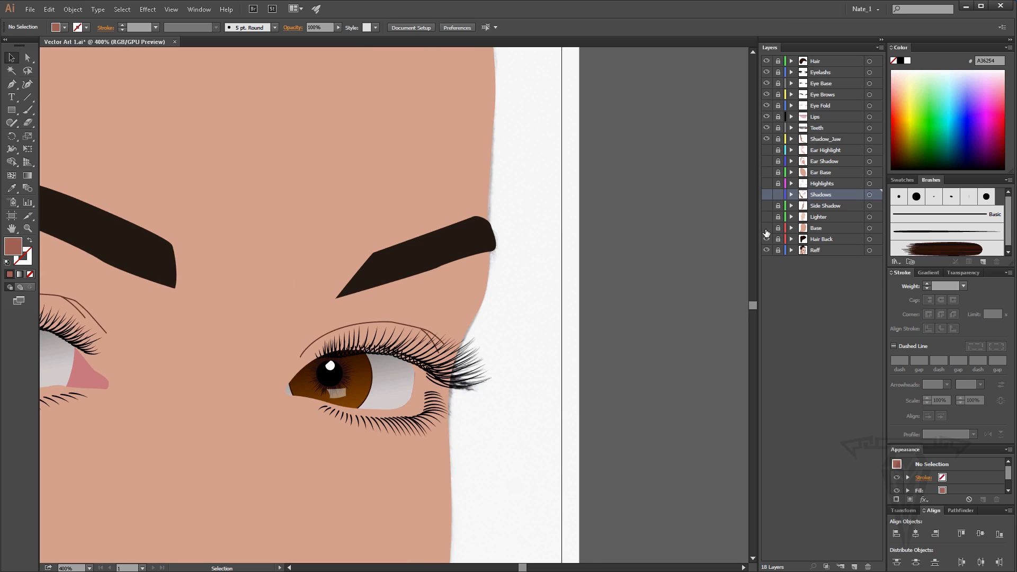
{"action": "left_click", "coordinate": [765, 230]}
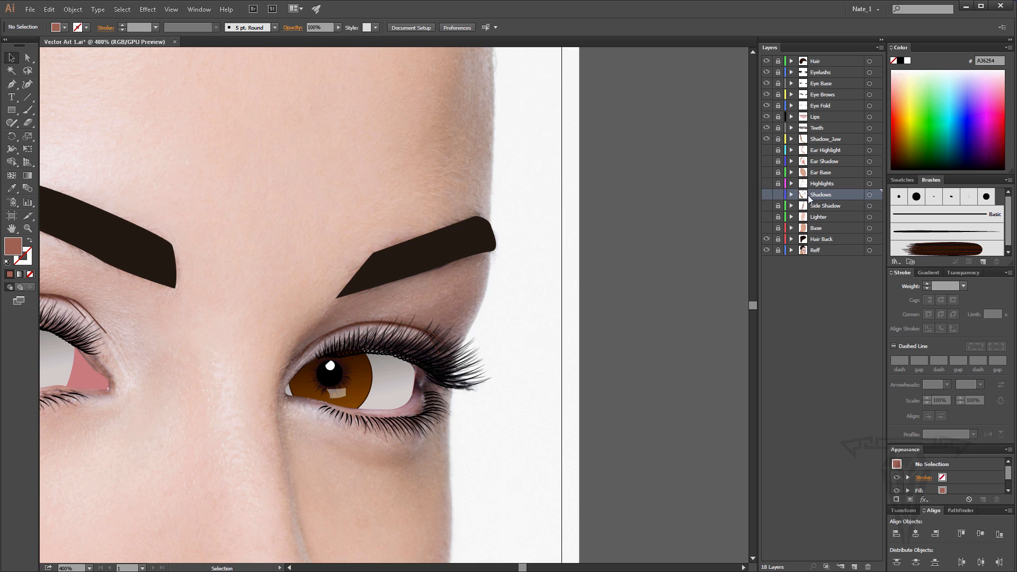
{"action": "left_click", "coordinate": [766, 194]}
{"action": "scroll", "coordinate": [529, 300], "scroll_direction": "down", "scroll_amount": 5}
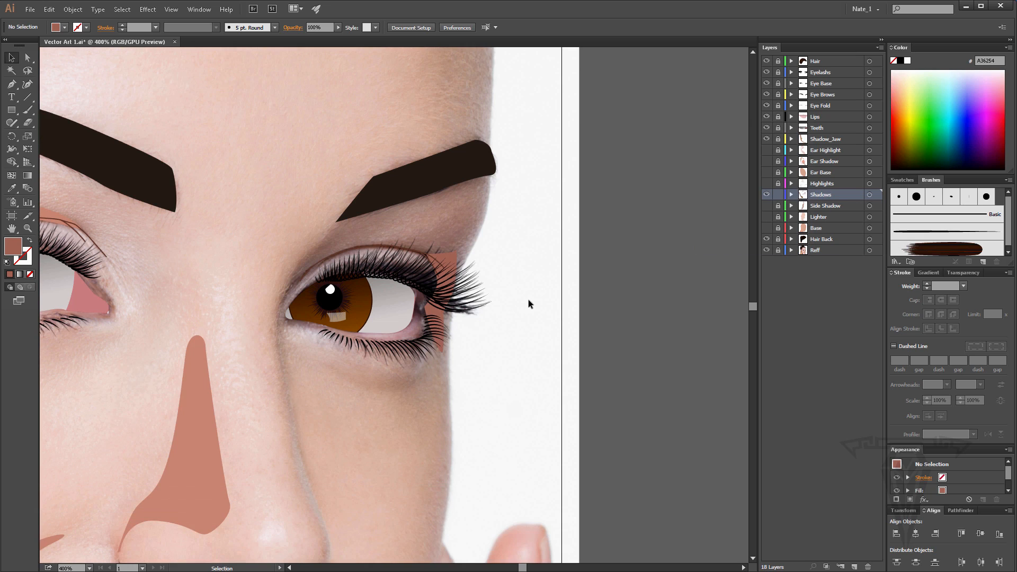
{"action": "scroll", "coordinate": [529, 304], "scroll_direction": "down", "scroll_amount": 2}
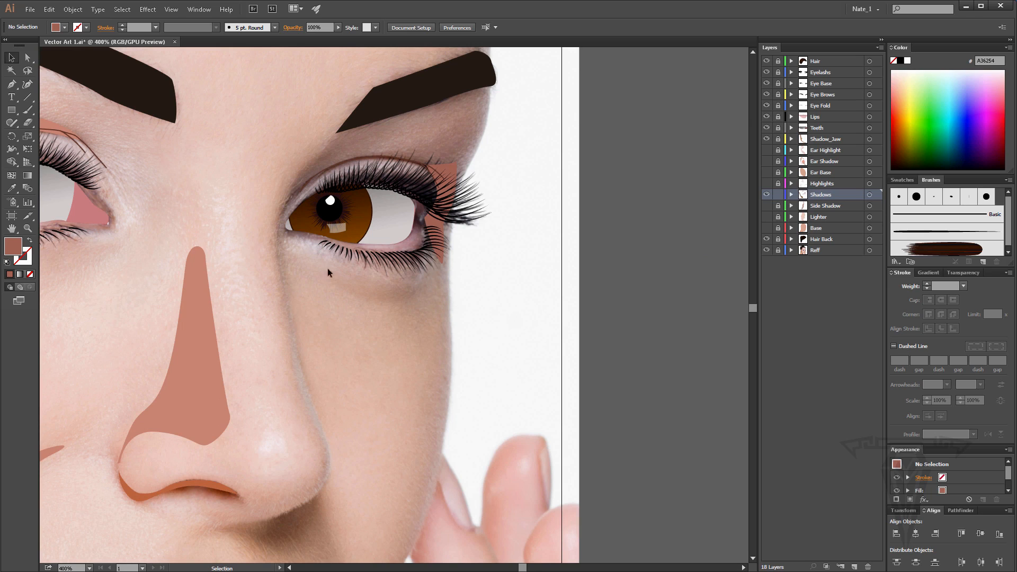
{"action": "scroll", "coordinate": [355, 285], "scroll_direction": "up", "scroll_amount": 1}
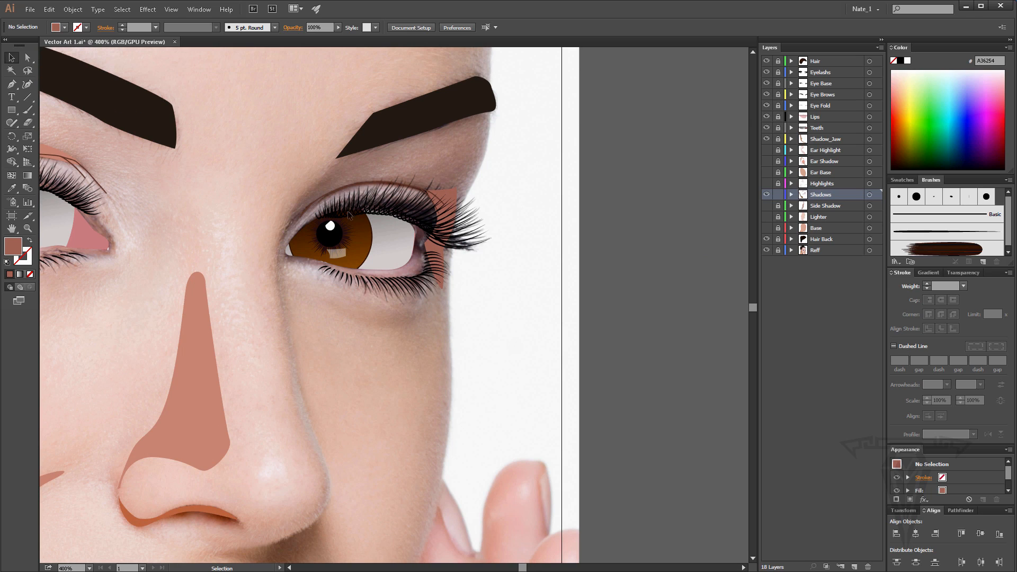
{"action": "scroll", "coordinate": [345, 201], "scroll_direction": "up", "scroll_amount": 1}
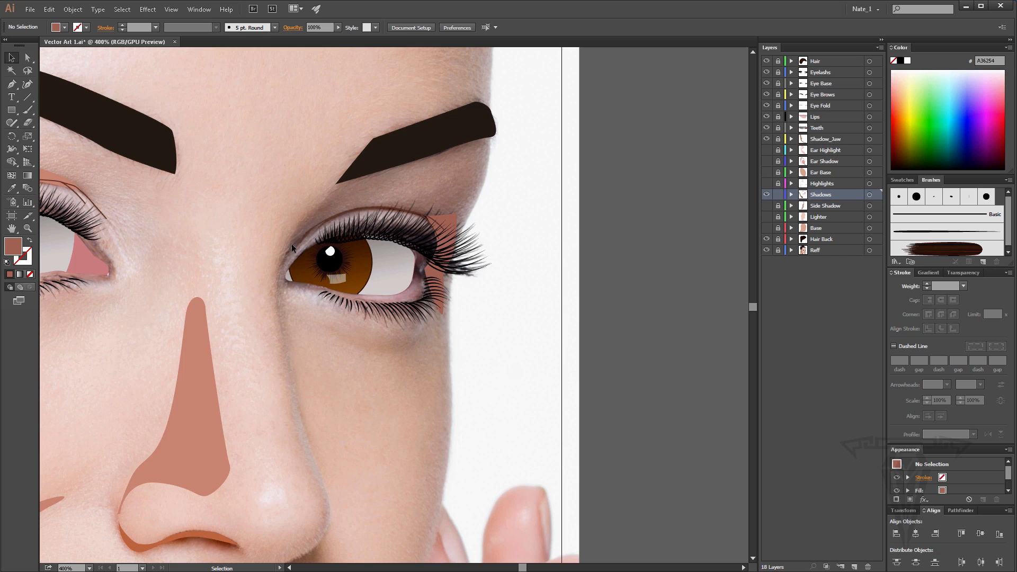
{"action": "scroll", "coordinate": [299, 242], "scroll_direction": "up", "scroll_amount": 1}
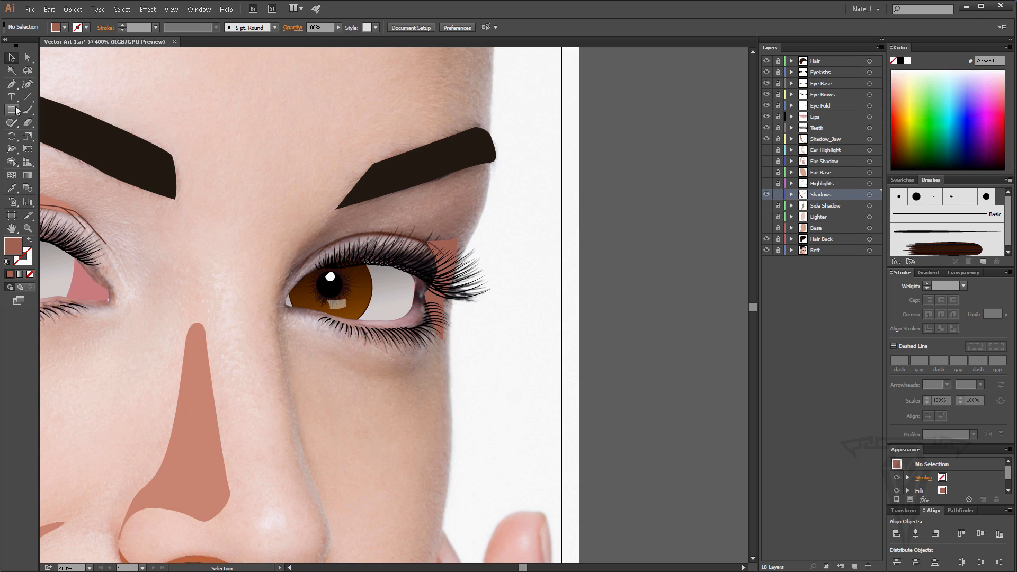
Trace a closed Pen shadow from under the far eyebrow around the eye's inner corner and down the nose, filled with A36254.
{"action": "left_click", "coordinate": [12, 84]}
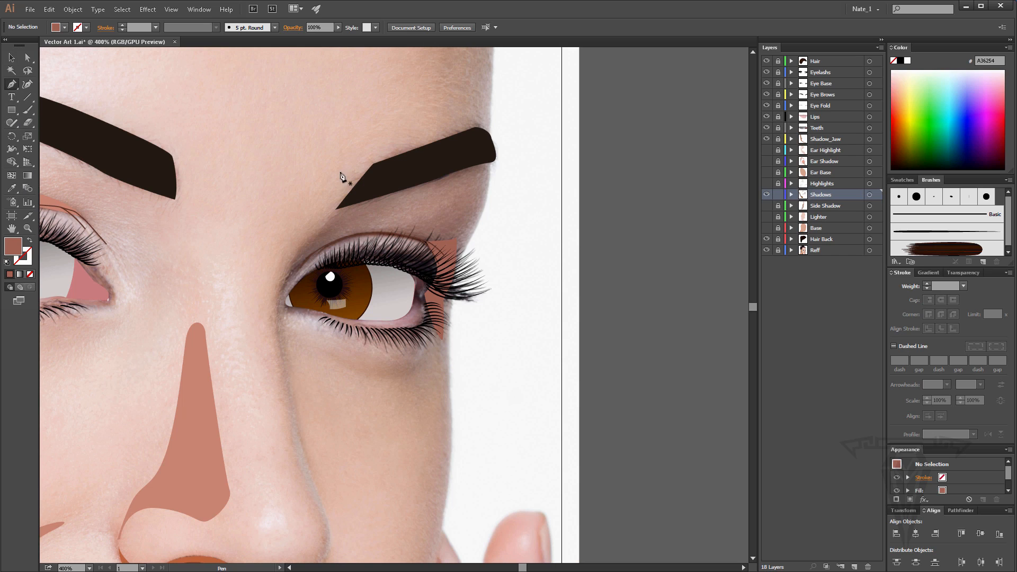
{"action": "left_click", "coordinate": [279, 291]}
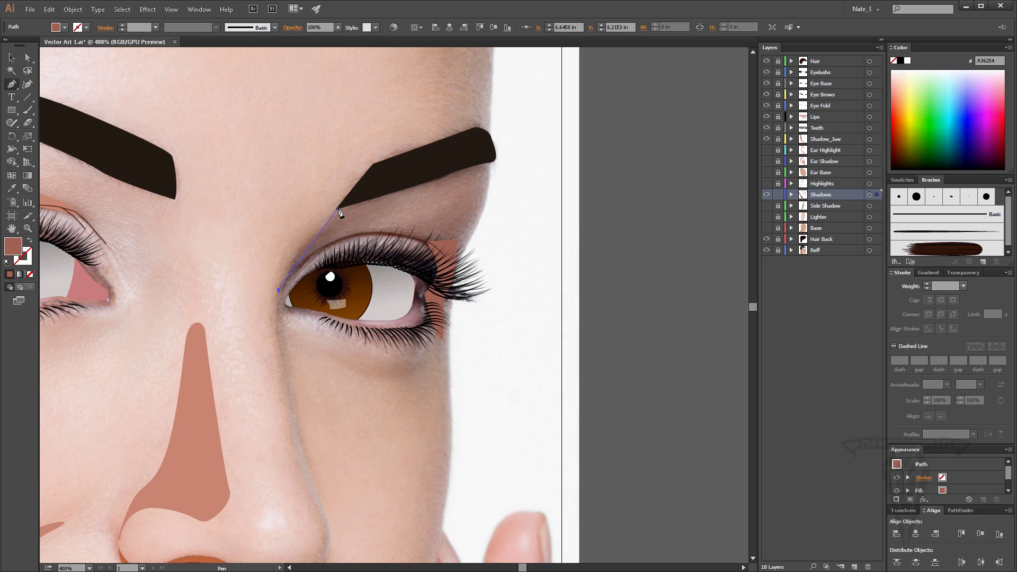
{"action": "left_click_drag", "start_coordinate": [338, 208], "coordinate": [365, 197]}
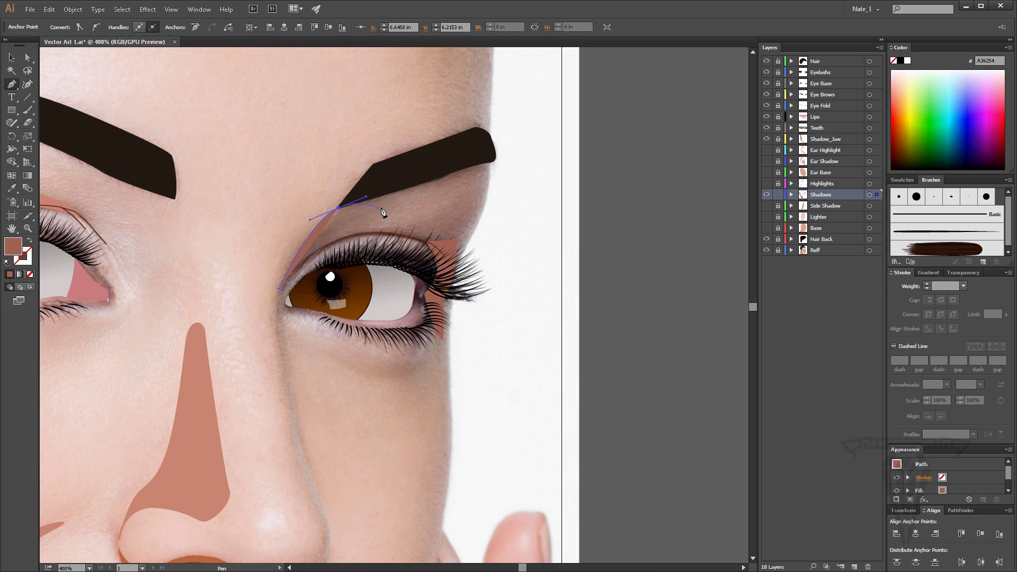
{"action": "left_click_drag", "start_coordinate": [391, 189], "coordinate": [389, 203]}
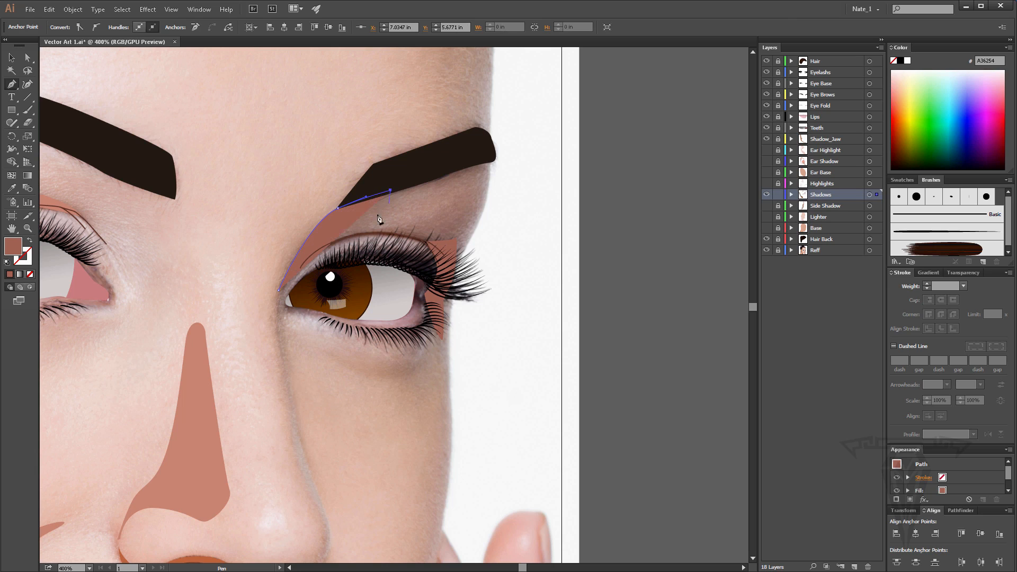
{"action": "left_click", "coordinate": [30, 274]}
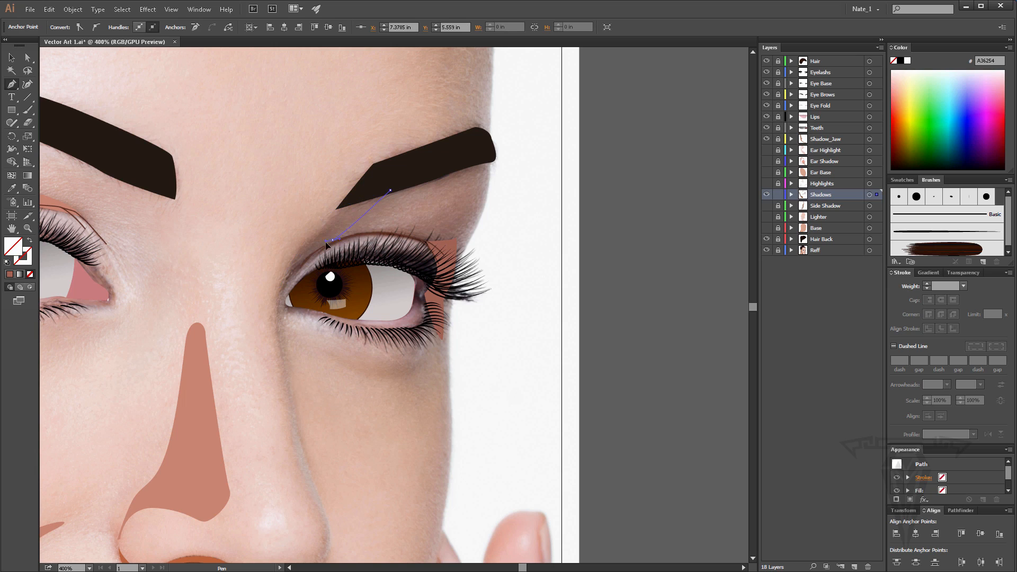
{"action": "left_click_drag", "start_coordinate": [280, 306], "coordinate": [281, 322]}
{"action": "scroll", "coordinate": [303, 433], "scroll_direction": "down", "scroll_amount": 1}
{"action": "left_click_drag", "start_coordinate": [303, 422], "coordinate": [305, 431]}
{"action": "left_click_drag", "start_coordinate": [280, 340], "coordinate": [276, 321]}
{"action": "left_click_drag", "start_coordinate": [278, 278], "coordinate": [284, 246]}
{"action": "left_click", "coordinate": [9, 274]}
{"action": "left_click", "coordinate": [11, 58]}
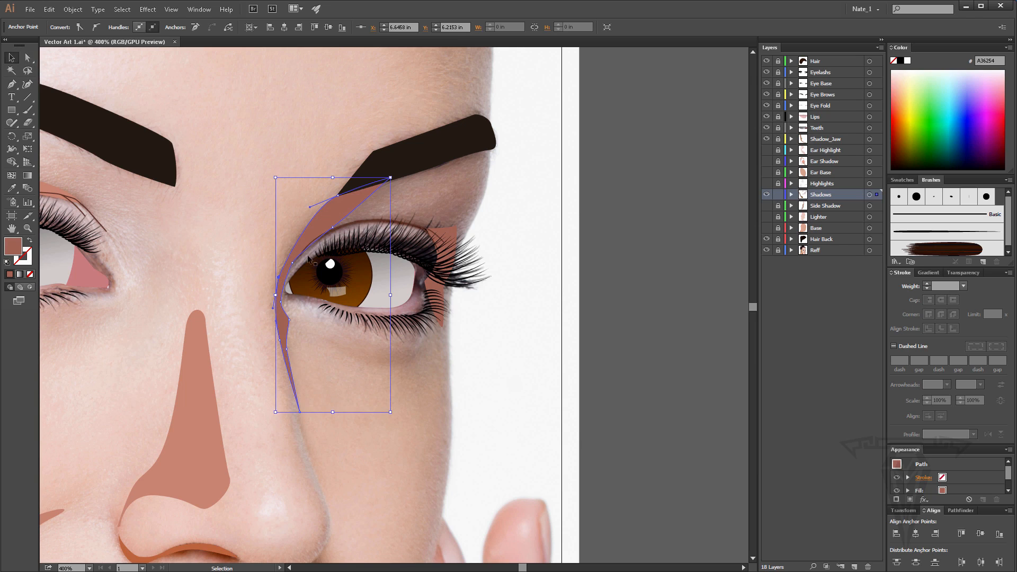
Trace a thin, curved, closed Pen shadow beneath the far eye's lower lashes with the same A36254 fill.
{"action": "scroll", "coordinate": [308, 258], "scroll_direction": "down", "scroll_amount": 5}
{"action": "scroll", "coordinate": [339, 329], "scroll_direction": "up", "scroll_amount": 3}
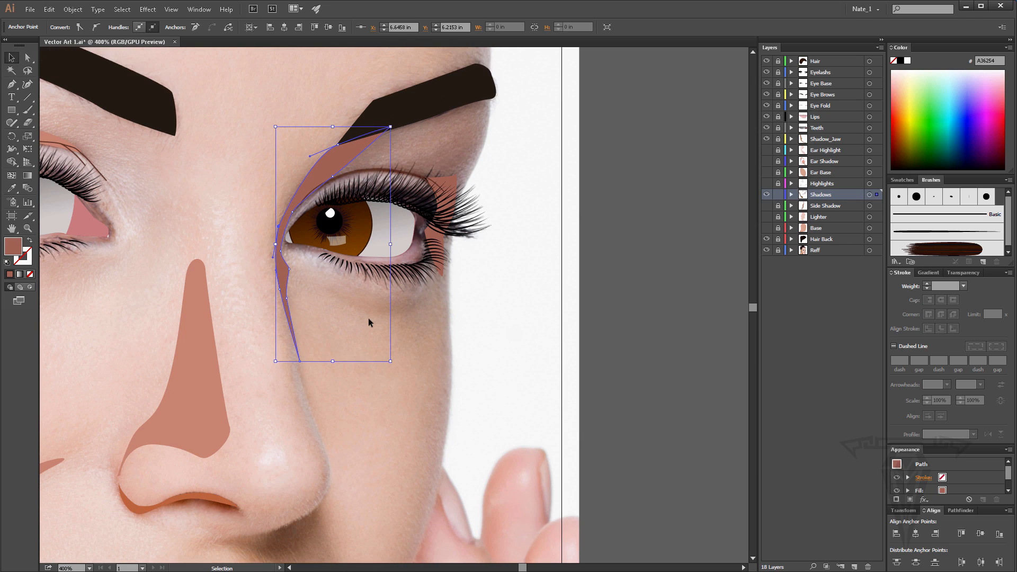
{"action": "scroll", "coordinate": [411, 319], "scroll_direction": "up", "scroll_amount": 1}
{"action": "left_click", "coordinate": [11, 84]}
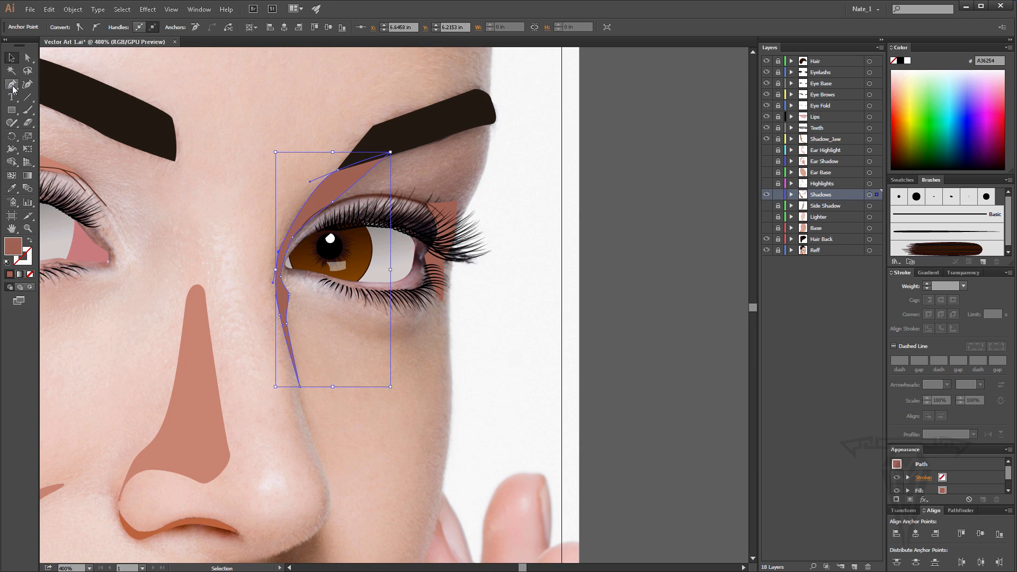
{"action": "left_click", "coordinate": [337, 311]}
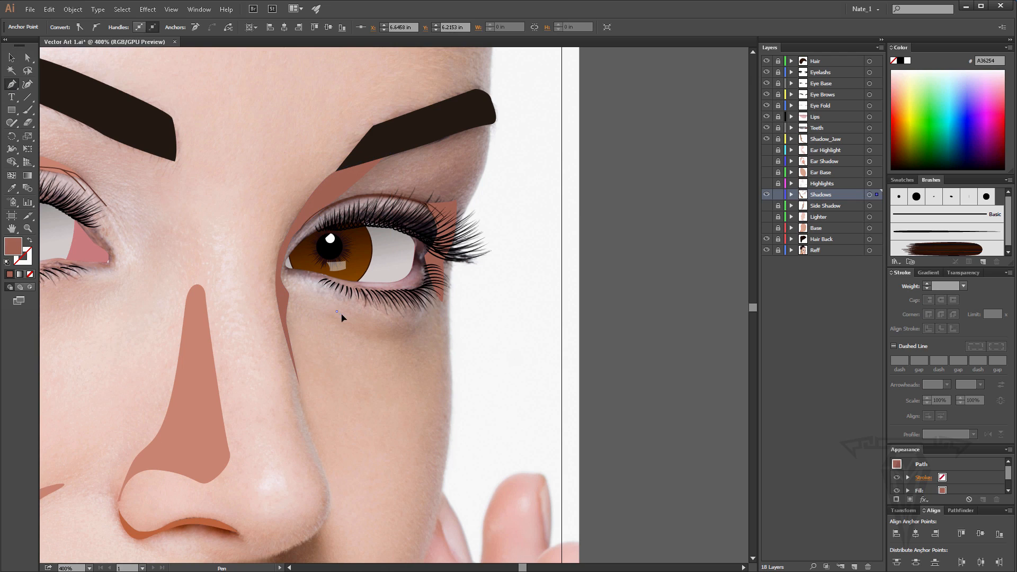
{"action": "left_click_drag", "start_coordinate": [418, 322], "coordinate": [398, 341]}
{"action": "left_click", "coordinate": [417, 322]}
{"action": "left_click_drag", "start_coordinate": [337, 311], "coordinate": [295, 269]}
Show the hidden Ear Highlight through Base layers again, with the whole face in view.
{"action": "scroll", "coordinate": [291, 267], "scroll_direction": "up", "scroll_amount": 2}
{"action": "key", "text": "z"}
{"action": "left_click", "coordinate": [255, 262], "text": "alt"}
{"action": "left_click", "coordinate": [255, 260], "text": "alt"}
{"action": "scroll", "coordinate": [259, 227], "scroll_direction": "down", "scroll_amount": 4}
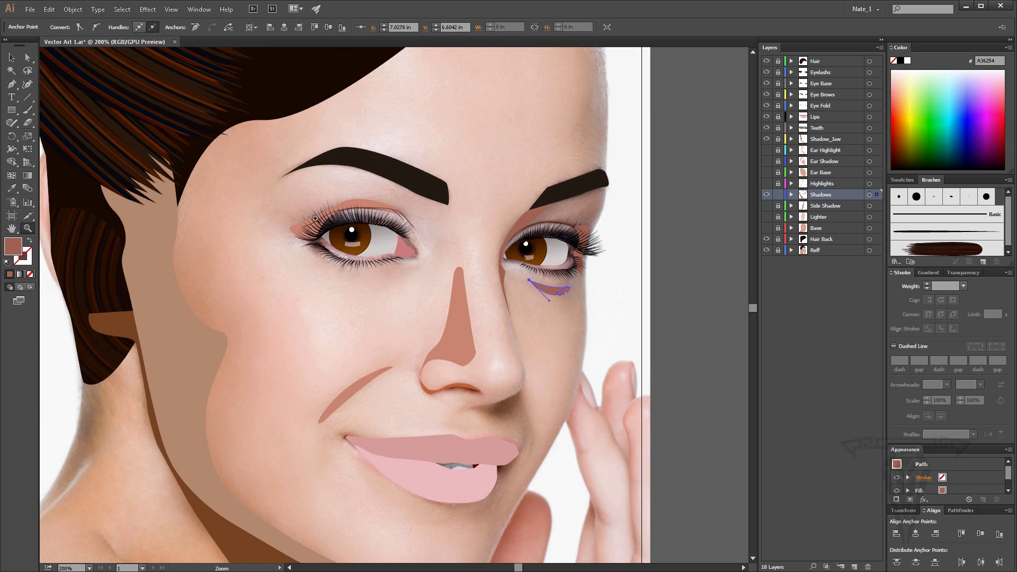
{"action": "left_click", "coordinate": [420, 225], "text": "alt"}
{"action": "scroll", "coordinate": [420, 225], "scroll_direction": "down", "scroll_amount": 2}
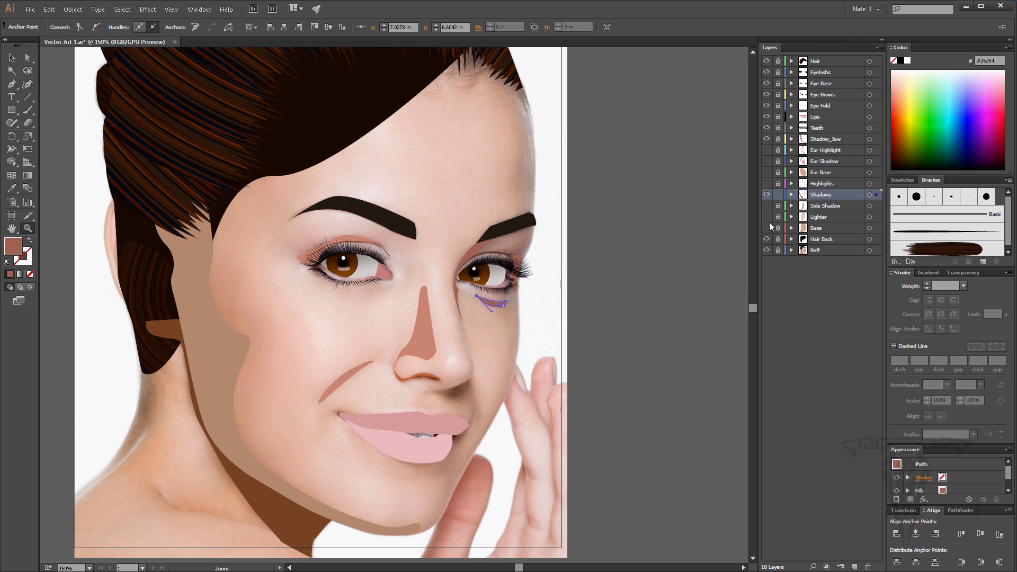
{"action": "left_click_drag", "start_coordinate": [770, 225], "coordinate": [767, 150]}
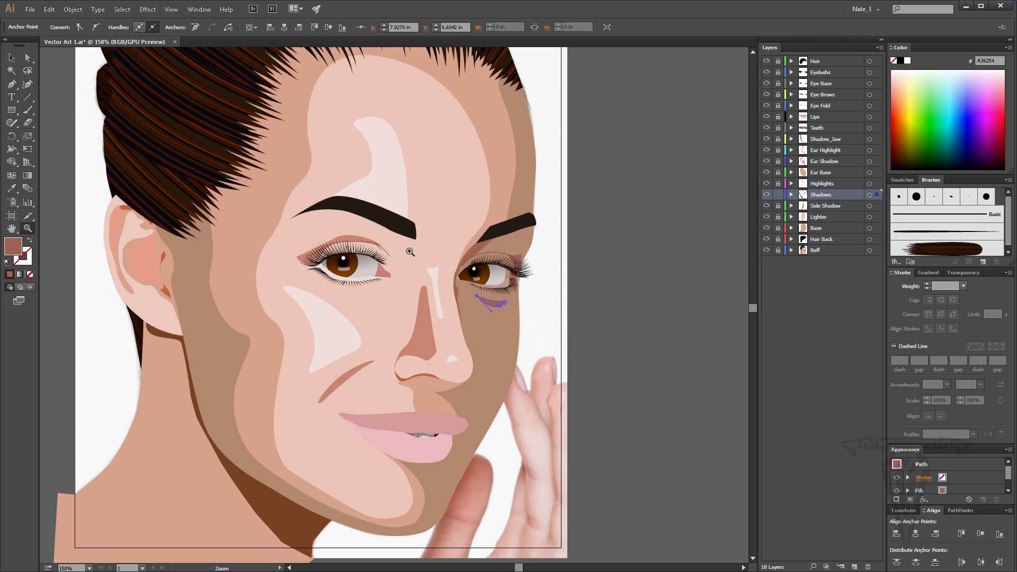
Deselect the under-eye shadow and examine the far eye's new shadows against the whole face.
{"action": "scroll", "coordinate": [409, 251], "scroll_direction": "down", "scroll_amount": 2}
{"action": "left_click", "coordinate": [11, 59]}
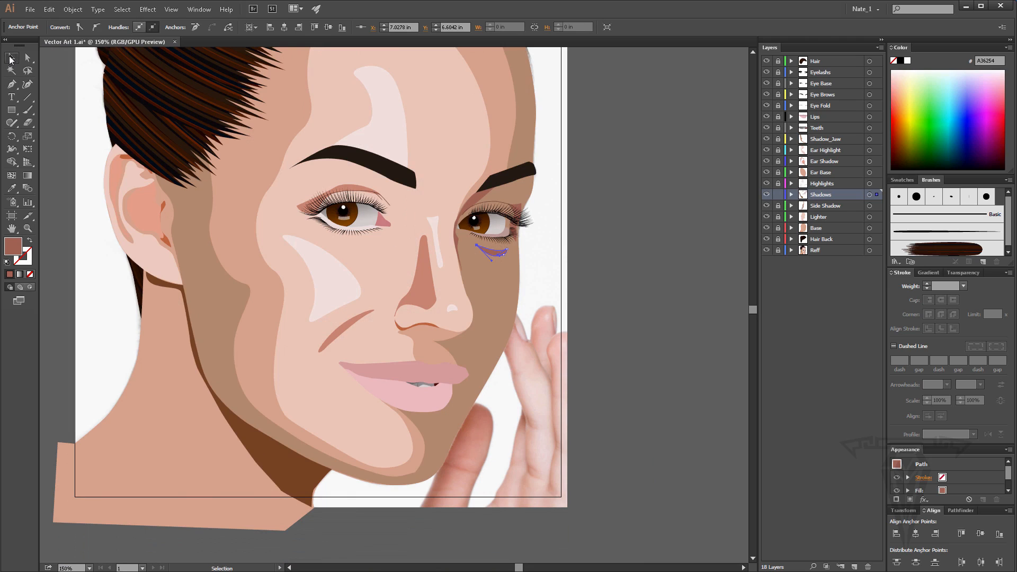
{"action": "left_click", "coordinate": [601, 240]}
{"action": "scroll", "coordinate": [513, 188], "scroll_direction": "down", "scroll_amount": 2}
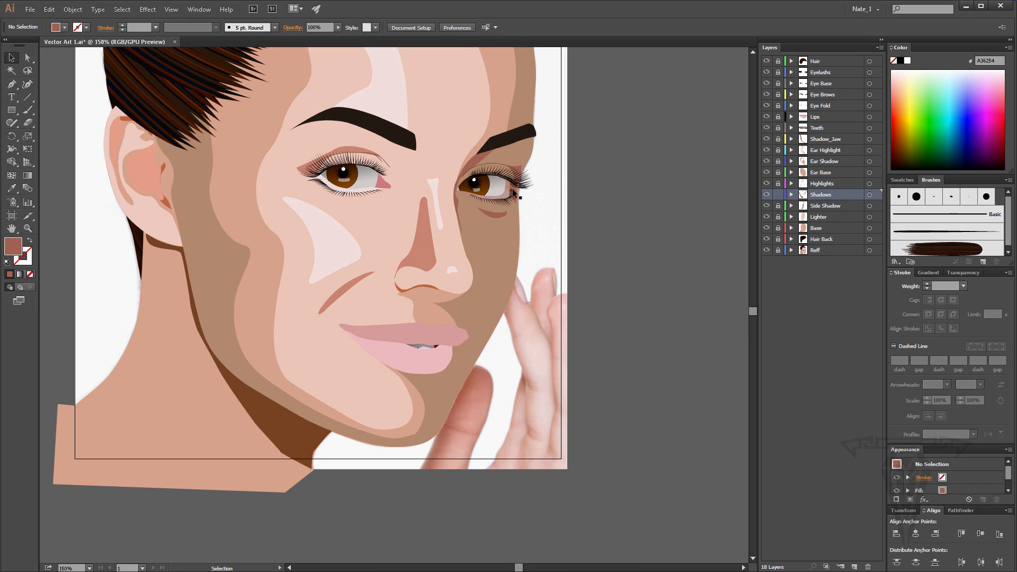
{"action": "scroll", "coordinate": [511, 189], "scroll_direction": "up", "scroll_amount": 2}
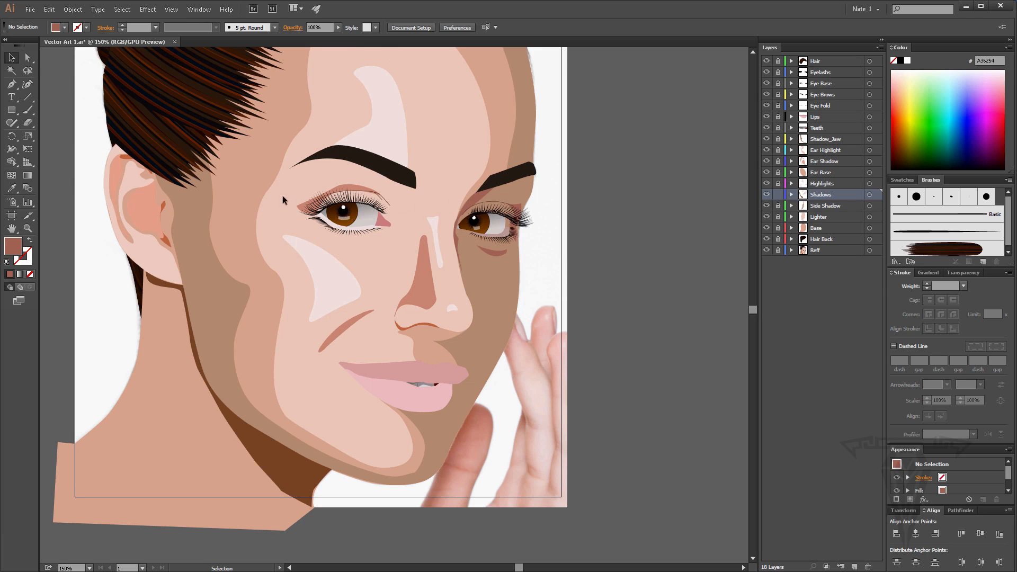
Make the Highlights layer active, lock Shadows, and hide the Shadows through Hair Back layers.
{"action": "left_click", "coordinate": [797, 184]}
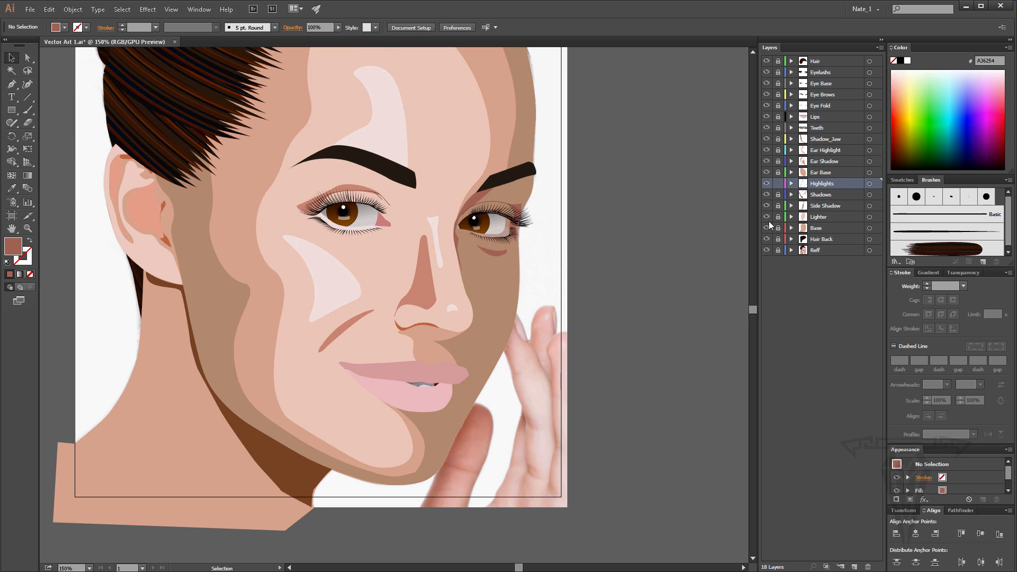
{"action": "mouse_move", "coordinate": [766, 194]}
{"action": "left_mouse_down"}
{"action": "mouse_move", "coordinate": [766, 228]}
{"action": "mouse_move", "coordinate": [777, 237]}
{"action": "left_mouse_up"}
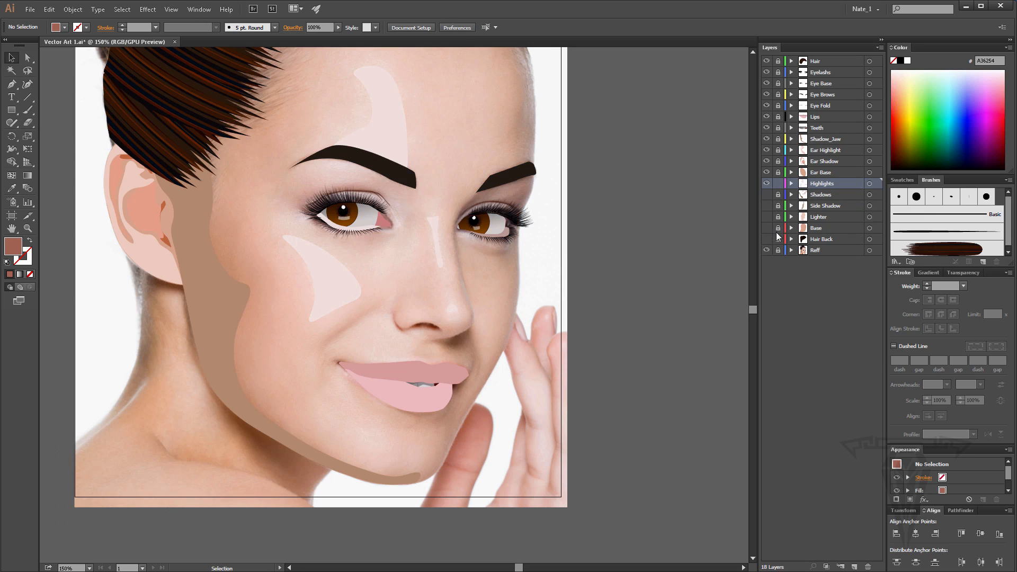
{"action": "left_click", "coordinate": [28, 229]}
{"action": "left_click", "coordinate": [493, 204]}
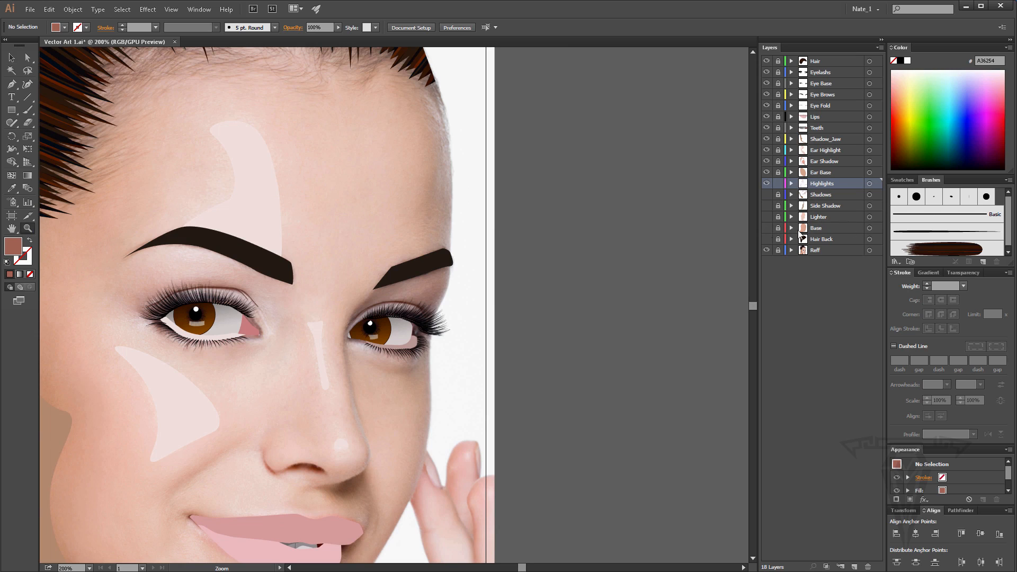
Make the Base layer active, show the Side Shadow layer and sample its tan tone as the fill colour.
{"action": "left_click", "coordinate": [800, 229]}
{"action": "left_click", "coordinate": [766, 217]}
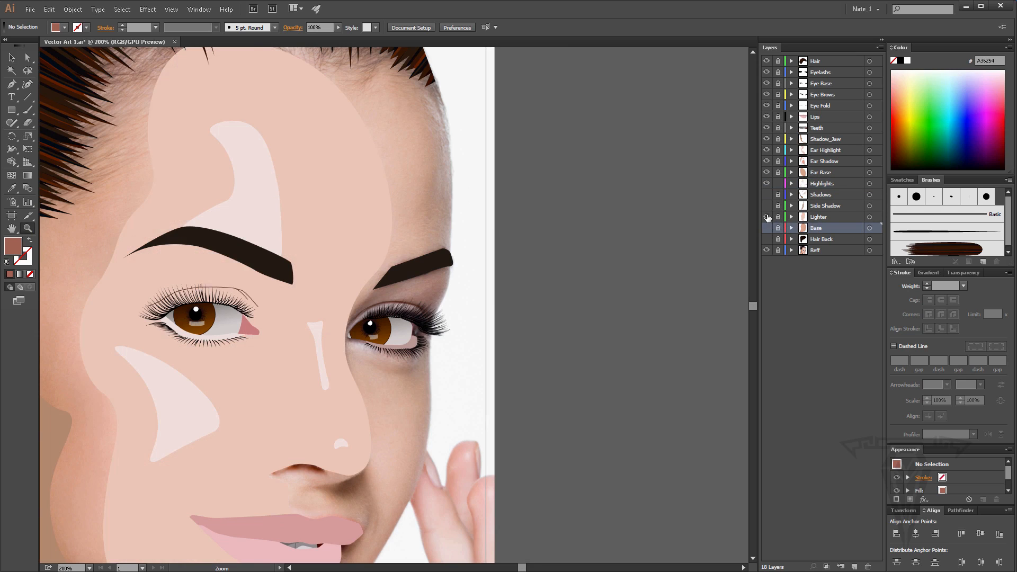
{"action": "left_click", "coordinate": [767, 217]}
{"action": "left_click", "coordinate": [767, 206]}
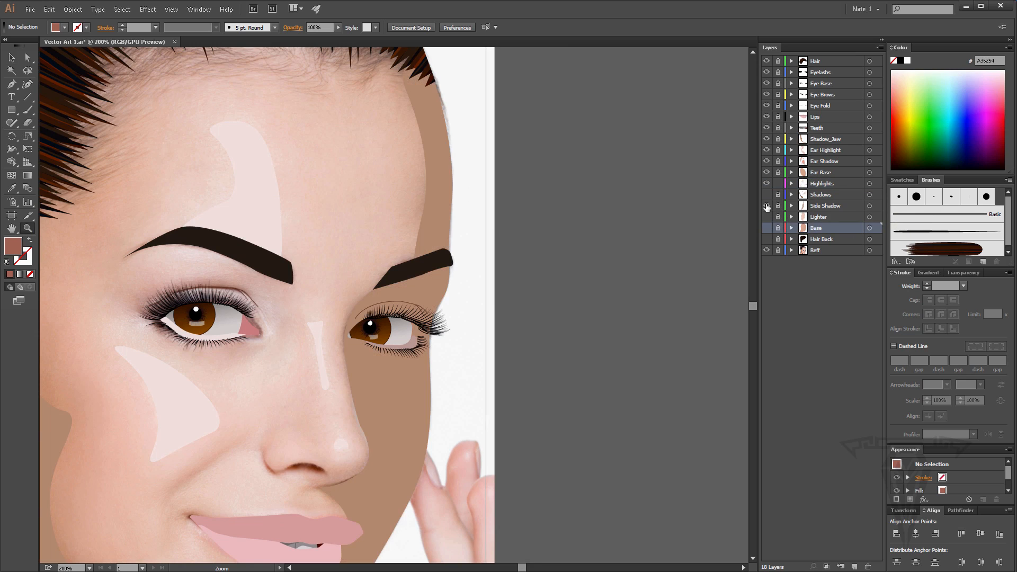
{"action": "left_click", "coordinate": [11, 187]}
{"action": "left_click", "coordinate": [430, 226]}
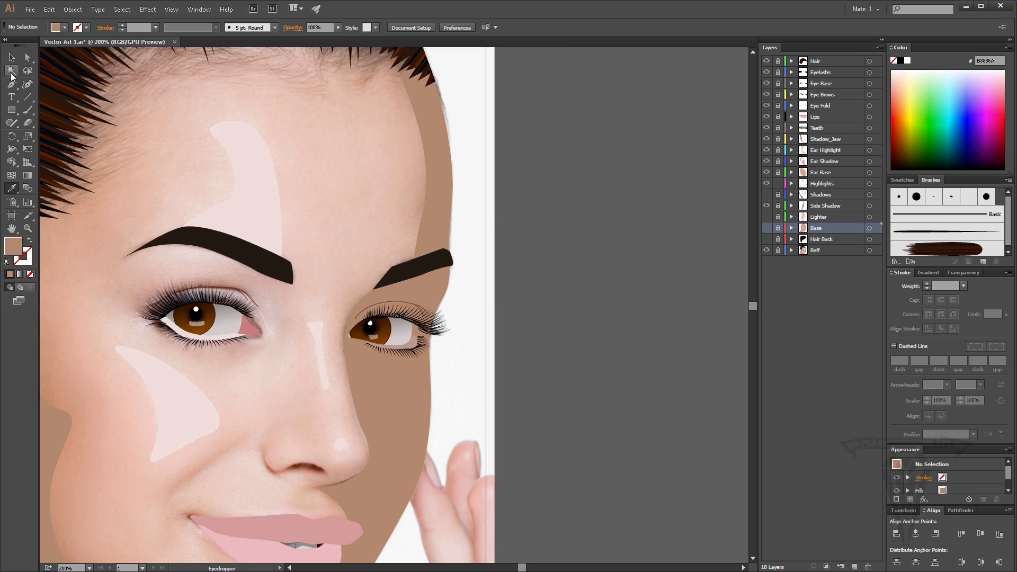
Show the Hair Back layer and keep the Side Shadow, Lighter and Base layers hidden to expose the reference photo's face.
{"action": "left_click", "coordinate": [11, 58]}
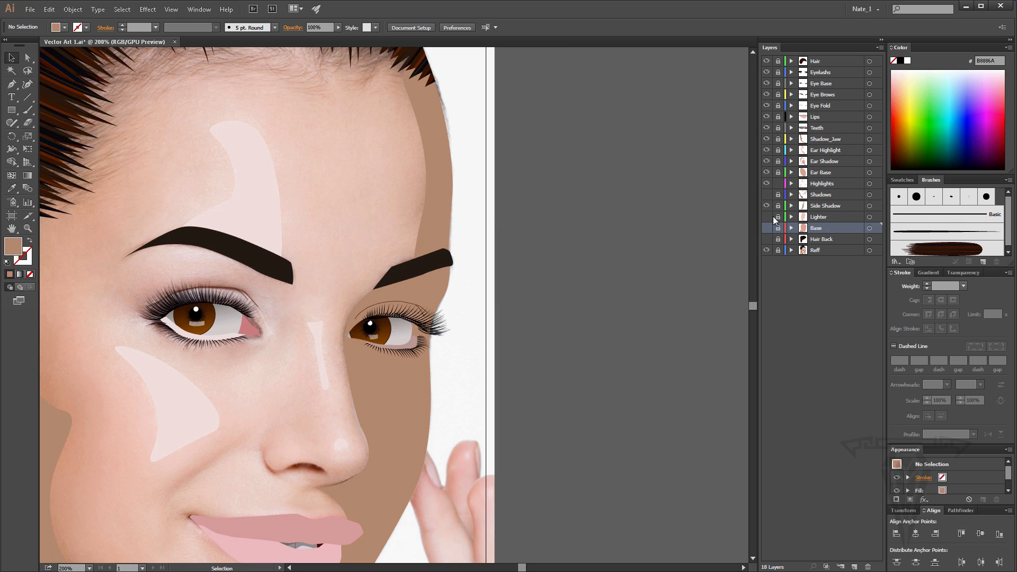
{"action": "left_click_drag", "start_coordinate": [766, 217], "coordinate": [767, 239]}
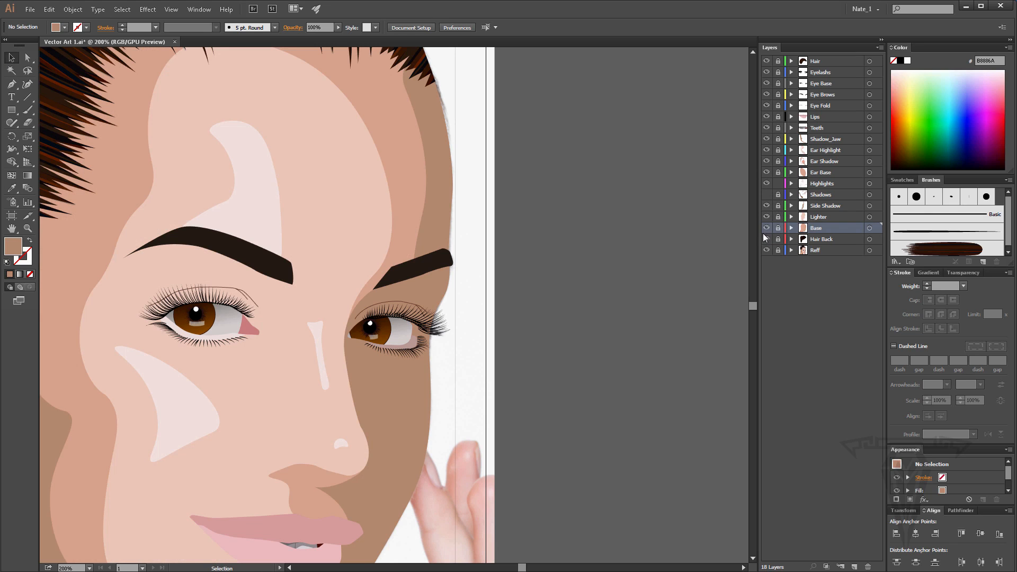
{"action": "left_click_drag", "start_coordinate": [766, 207], "coordinate": [766, 228]}
Trace a closed curved shape over the far eye's upper eyelid on the Highlights layer with the Curvature tool.
{"action": "key", "text": "ctrl+="}
{"action": "key", "text": "shift+grave"}
{"action": "left_click", "coordinate": [822, 183]}
{"action": "left_click", "coordinate": [338, 318]}
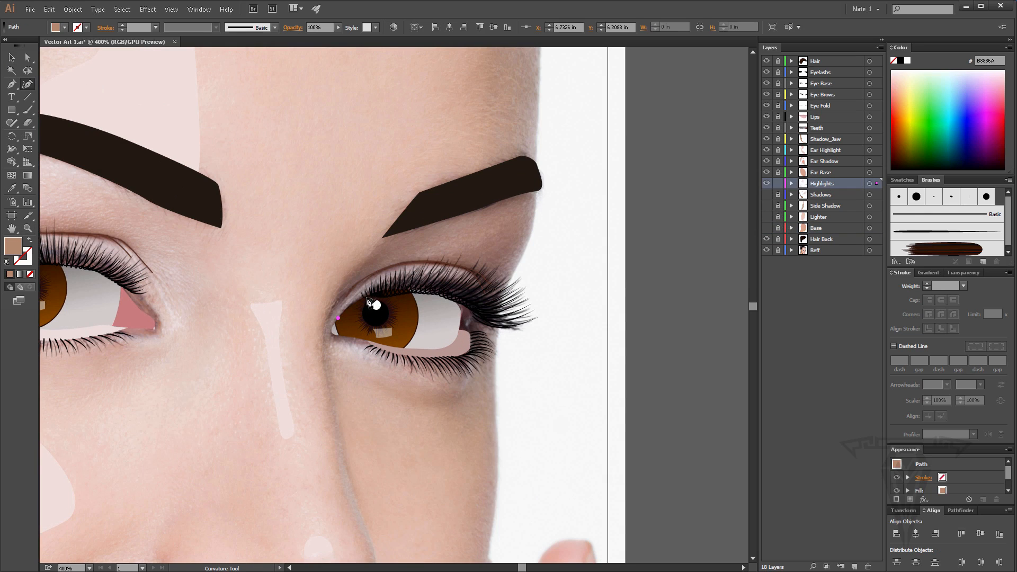
{"action": "left_click", "coordinate": [381, 291]}
{"action": "left_click", "coordinate": [443, 291]}
{"action": "left_click", "coordinate": [470, 291]}
{"action": "left_click", "coordinate": [483, 290]}
{"action": "left_click", "coordinate": [468, 268]}
{"action": "left_click", "coordinate": [449, 264]}
{"action": "left_click", "coordinate": [405, 264]}
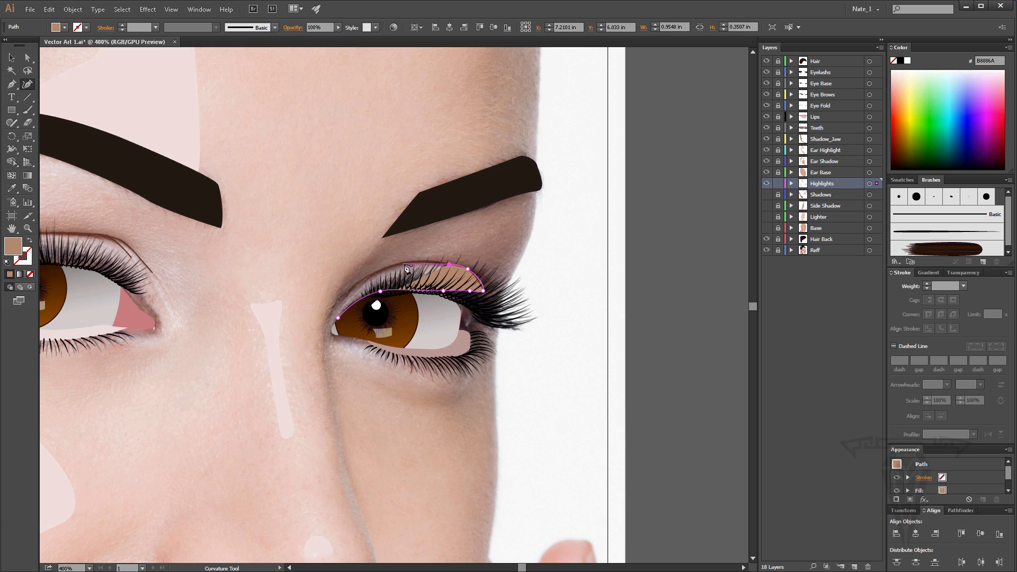
{"action": "left_click", "coordinate": [363, 284]}
{"action": "left_click", "coordinate": [338, 317]}
{"action": "left_click_drag", "start_coordinate": [338, 318], "coordinate": [332, 320]}
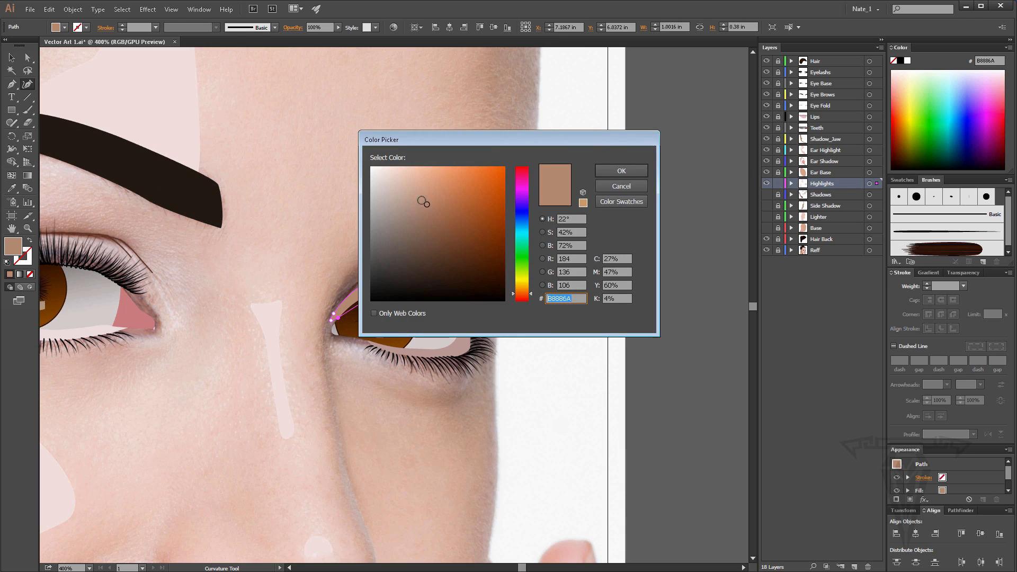
Set the eyelid shape's fill to CC9E85 and show the Shadows through Base layers again.
{"action": "left_click_drag", "start_coordinate": [425, 203], "coordinate": [419, 192]}
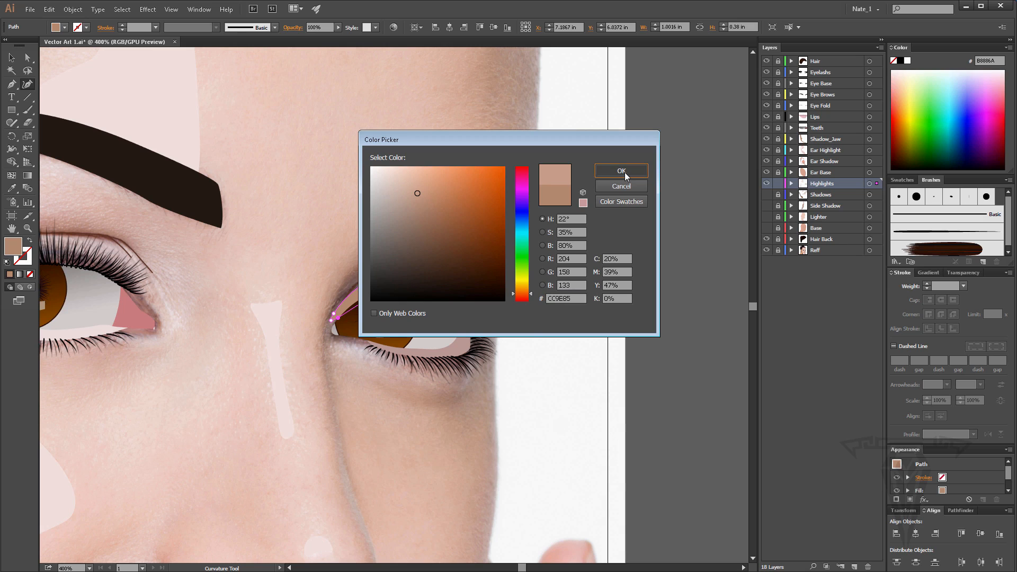
{"action": "left_click", "coordinate": [625, 172]}
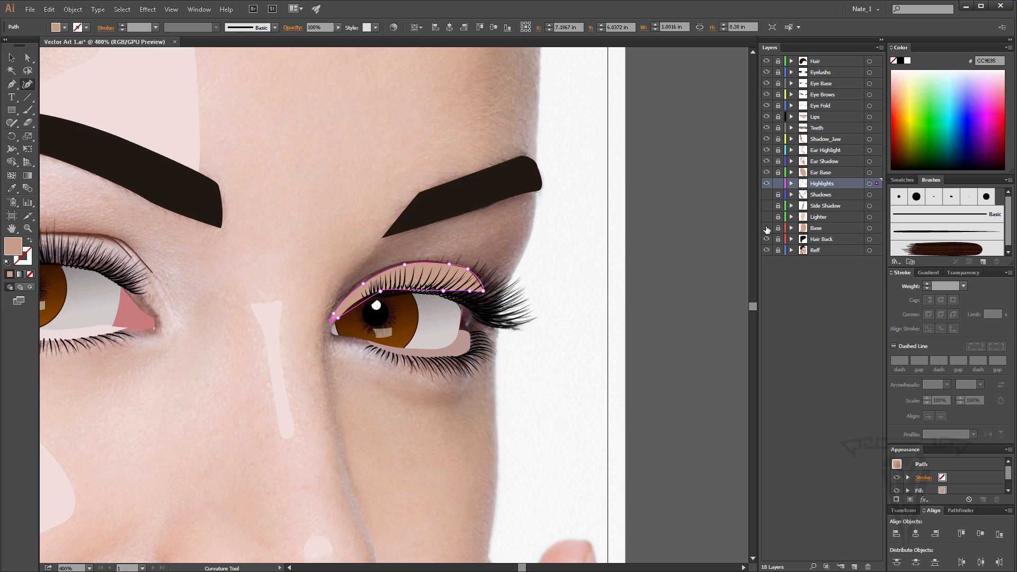
{"action": "left_click_drag", "start_coordinate": [767, 227], "coordinate": [767, 194]}
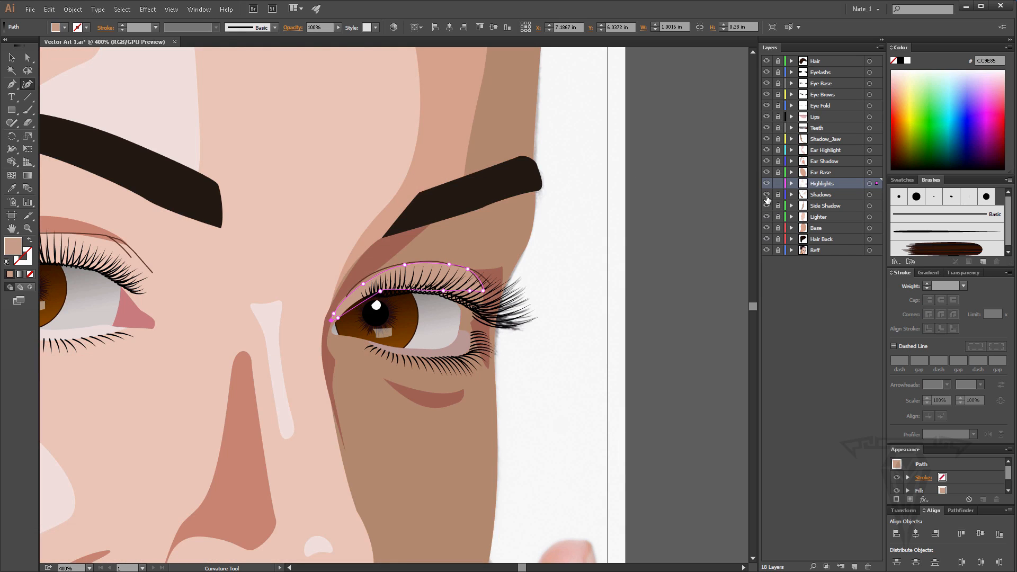
Lighten the far eyelid shape's fill to DBB3A2 while viewing more of the face.
{"action": "left_click", "coordinate": [27, 228]}
{"action": "left_click", "coordinate": [392, 272], "text": "alt"}
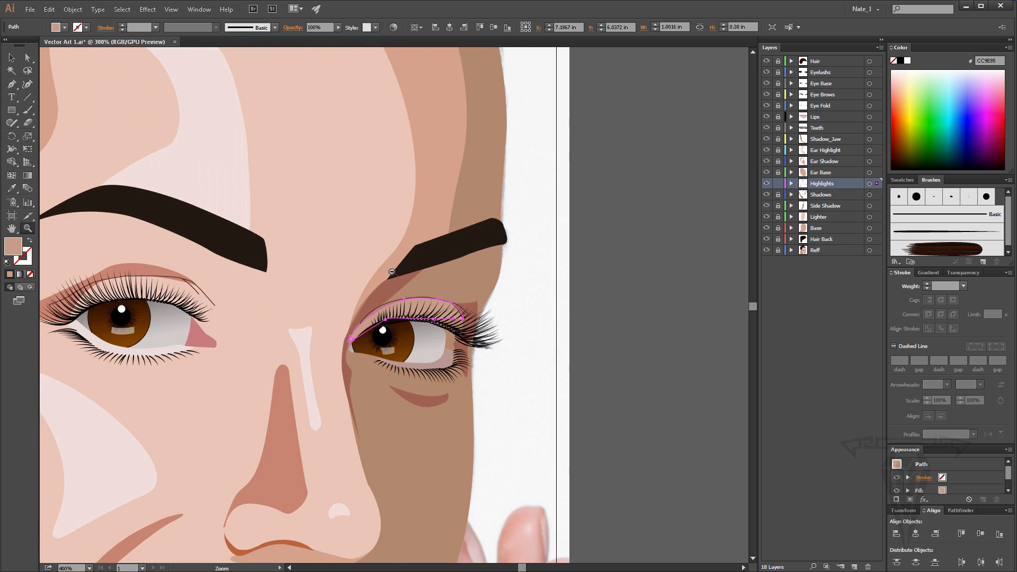
{"action": "left_click", "coordinate": [386, 278], "text": "alt"}
{"action": "left_click_drag", "start_coordinate": [373, 281], "coordinate": [433, 226]}
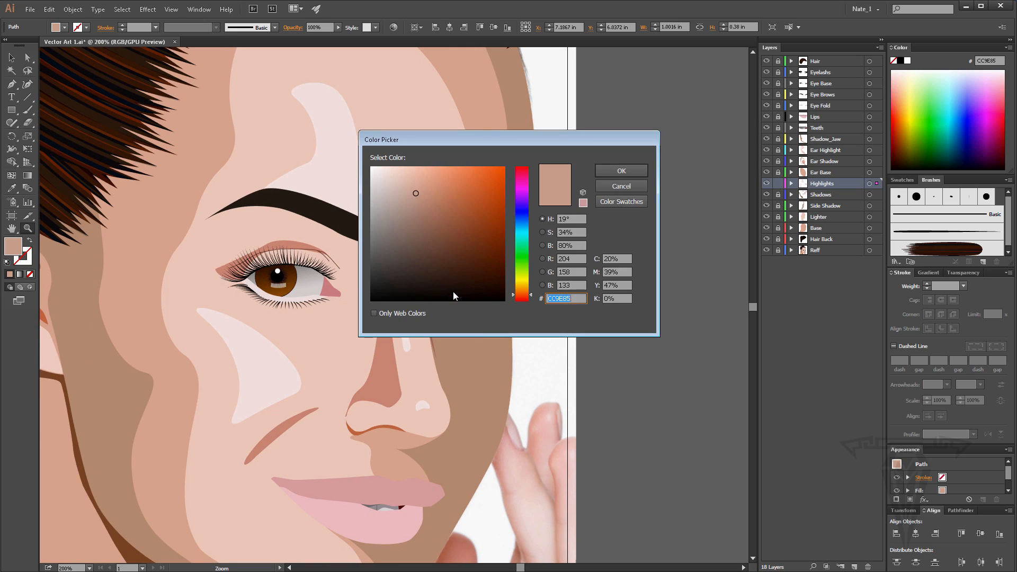
{"action": "left_click", "coordinate": [412, 193]}
{"action": "left_click", "coordinate": [405, 185]}
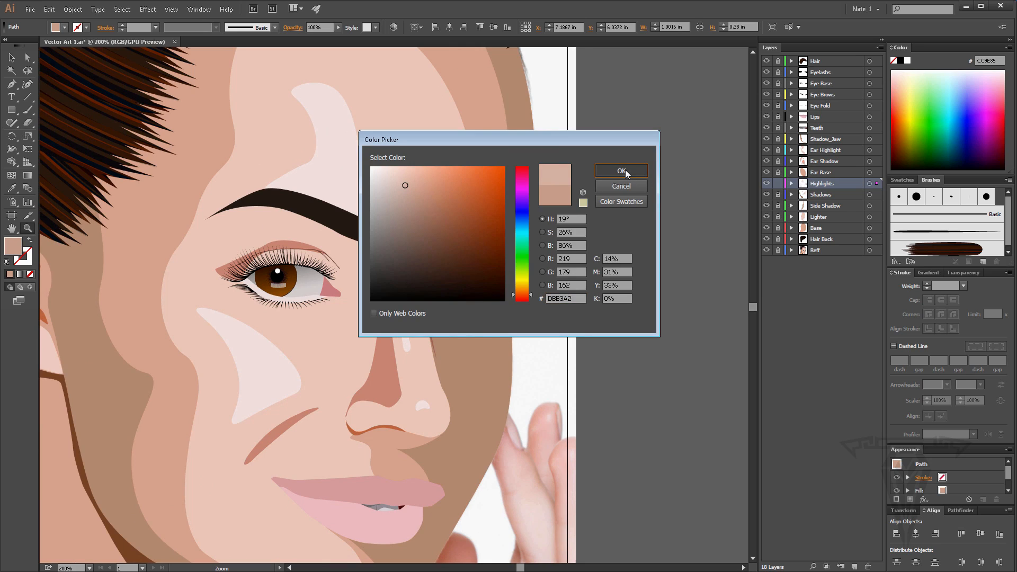
{"action": "left_click", "coordinate": [624, 170]}
Refine the far eyelid highlight's upper and lower edges to follow the eye's contour, and deselect it.
{"action": "left_click", "coordinate": [467, 280]}
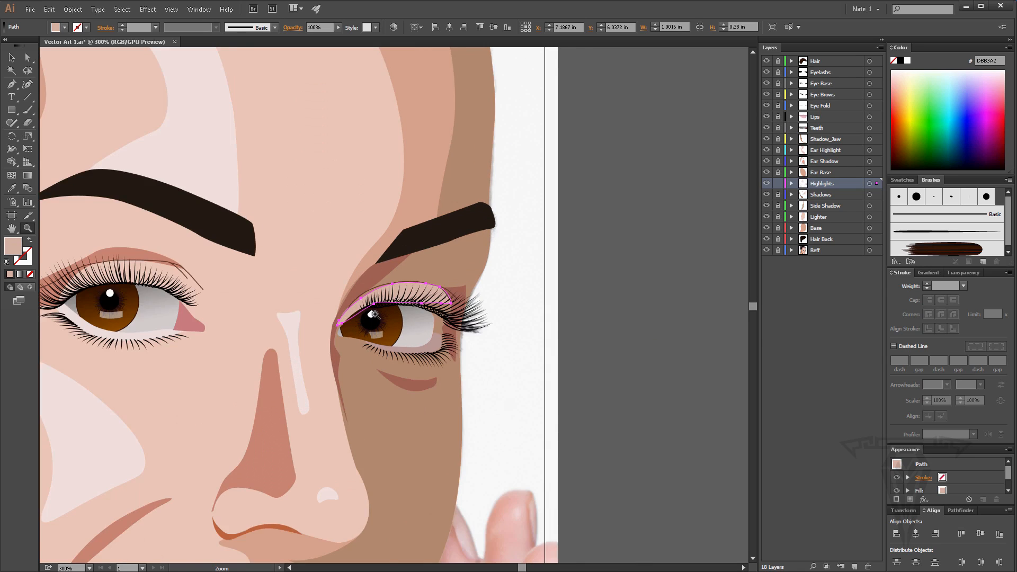
{"action": "left_click", "coordinate": [375, 314]}
{"action": "left_click", "coordinate": [375, 314]}
{"action": "left_click", "coordinate": [28, 84]}
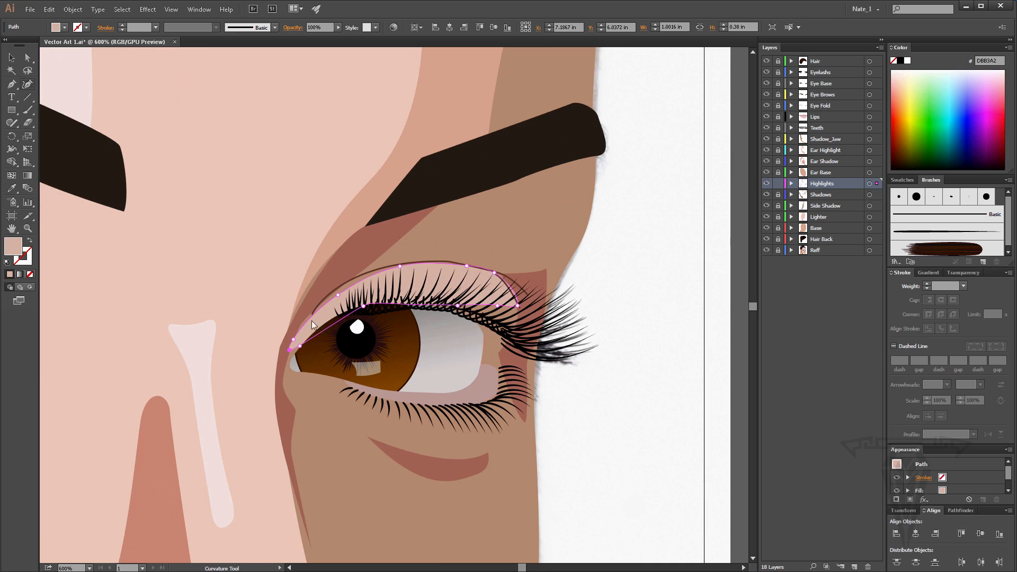
{"action": "left_click", "coordinate": [338, 289]}
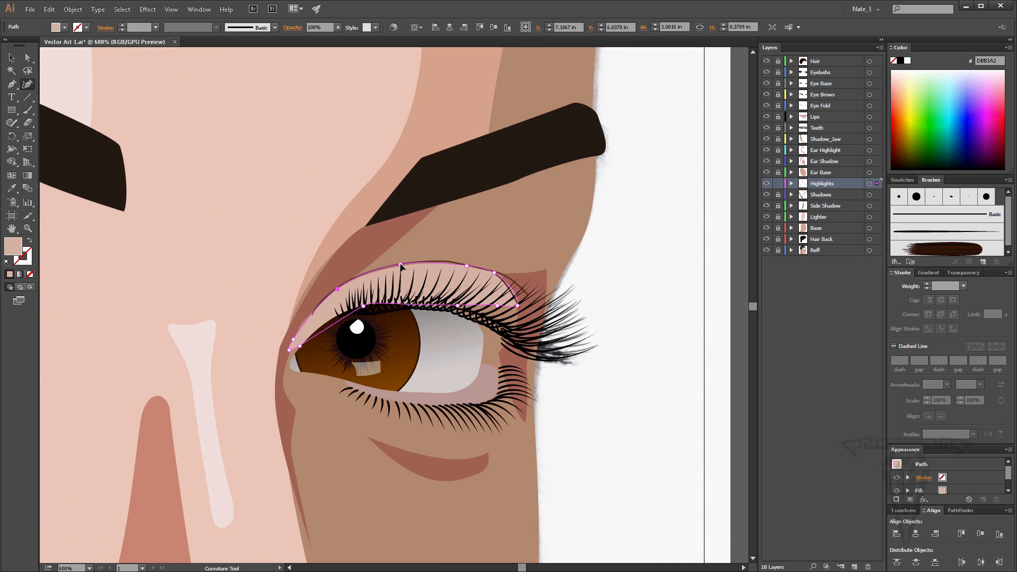
{"action": "left_click", "coordinate": [401, 266]}
{"action": "left_click_drag", "start_coordinate": [498, 307], "coordinate": [499, 313]}
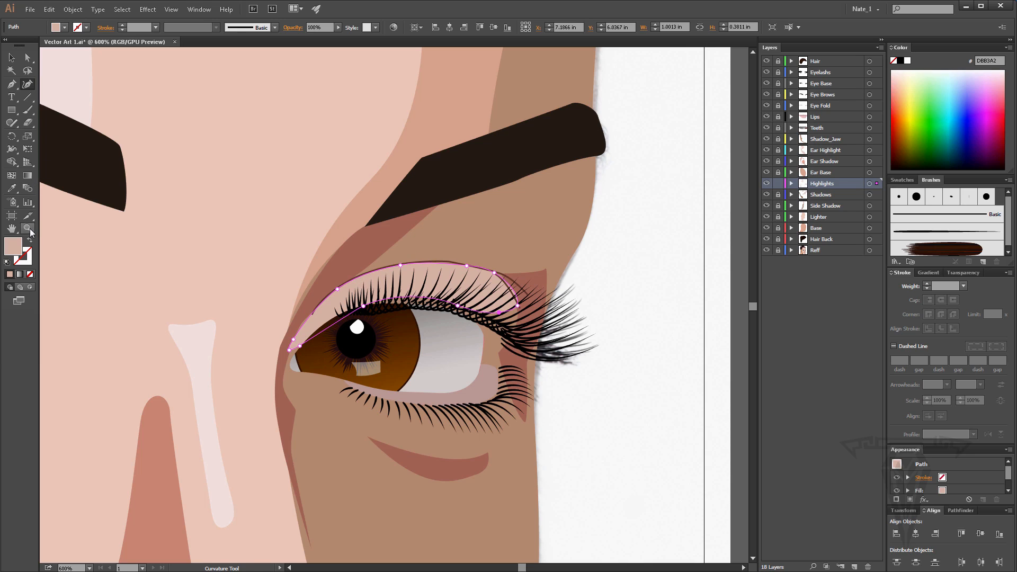
{"action": "double_click", "coordinate": [27, 229]}
{"action": "left_click", "coordinate": [13, 58]}
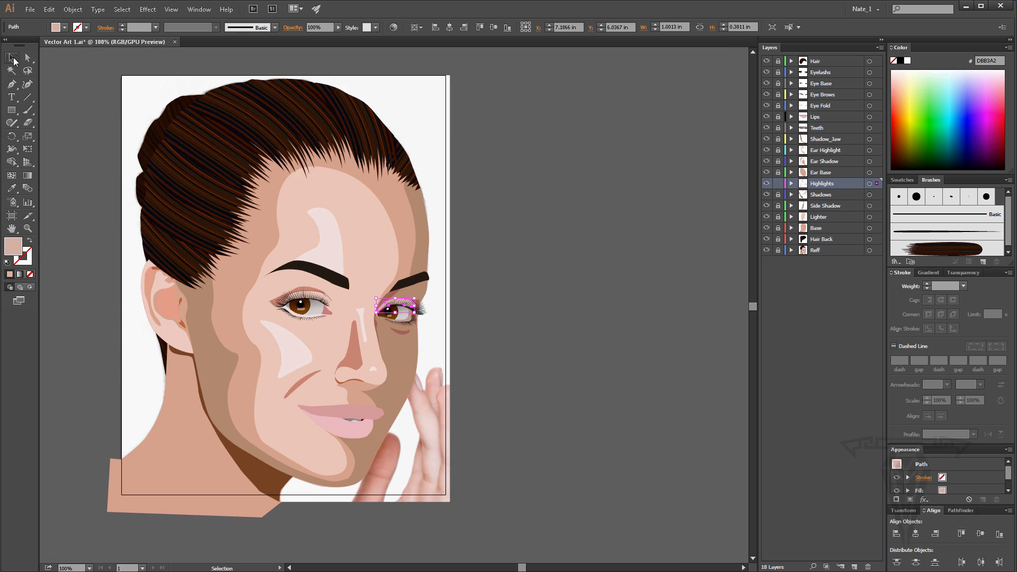
{"action": "left_click", "coordinate": [559, 288]}
Lighten the far eye's lower-lid shape to C6A6A3 and deselect it.
{"action": "scroll", "coordinate": [484, 246], "scroll_direction": "down", "scroll_amount": 3}
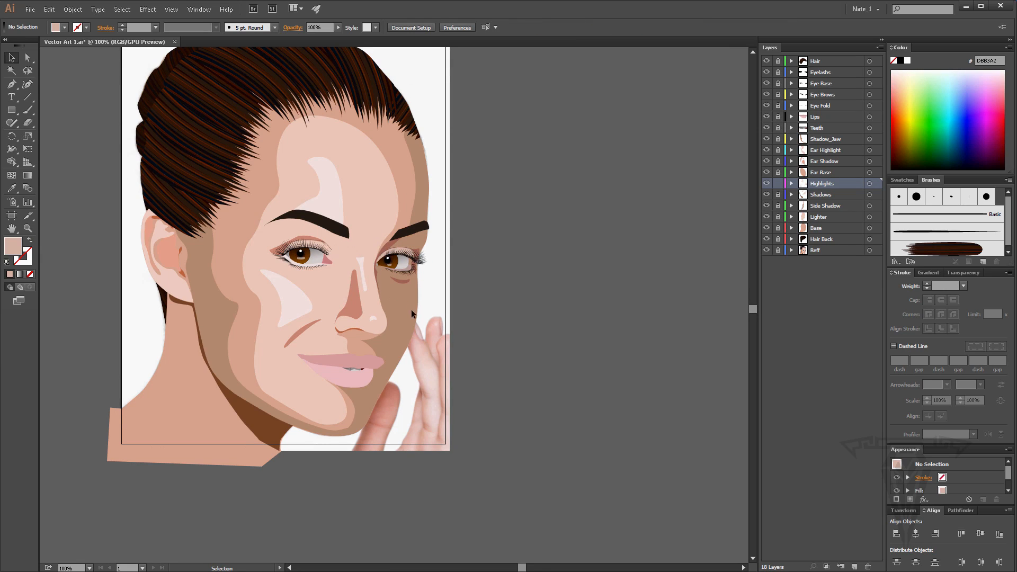
{"action": "left_click", "coordinate": [410, 268]}
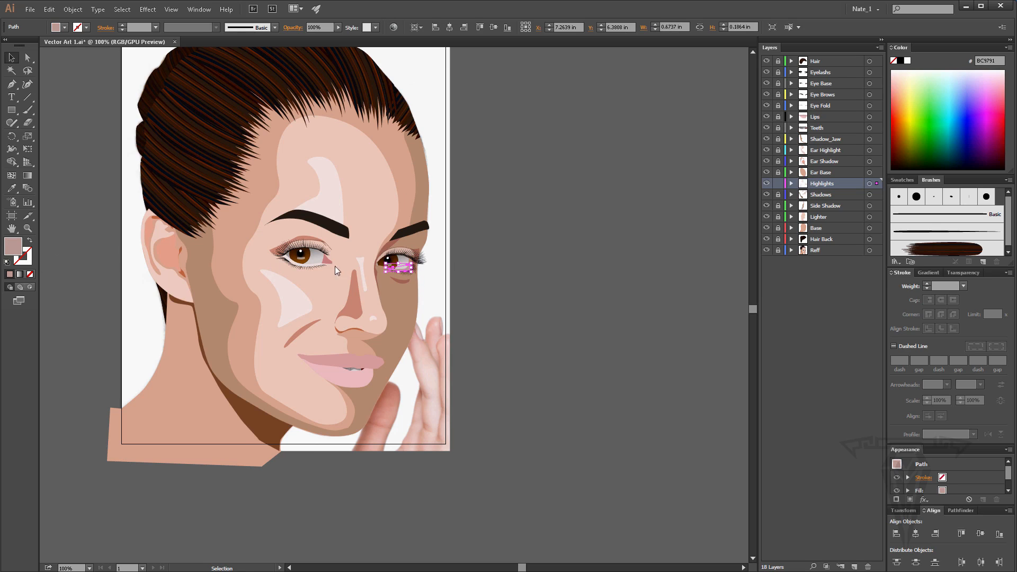
{"action": "double_click", "coordinate": [13, 246]}
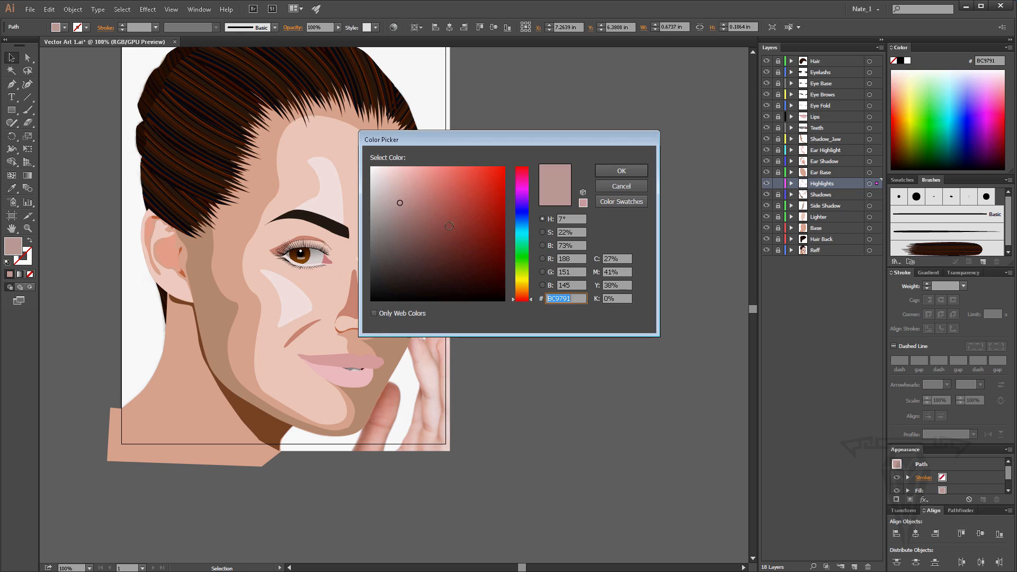
{"action": "left_click_drag", "start_coordinate": [398, 200], "coordinate": [396, 196]}
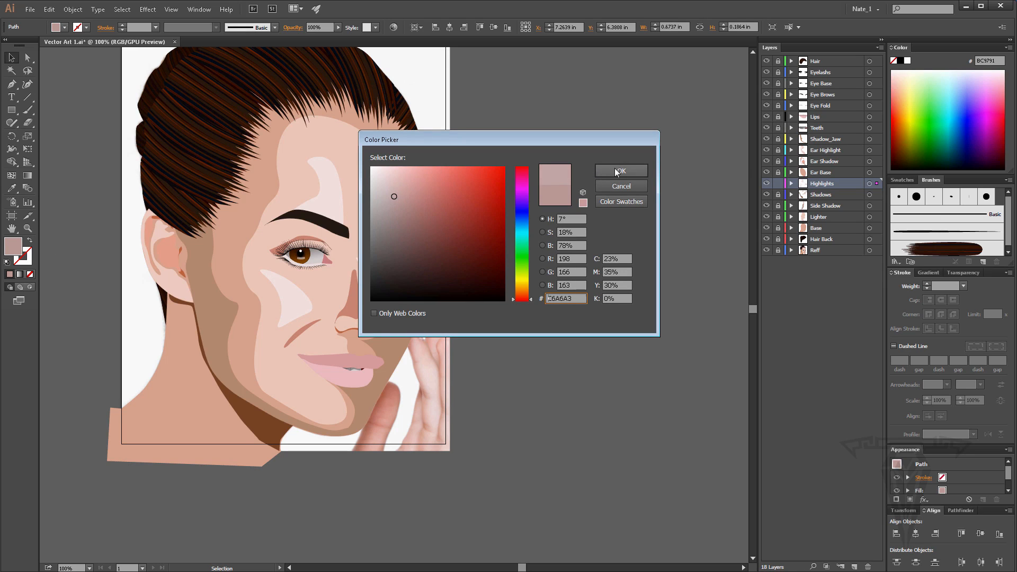
{"action": "left_click", "coordinate": [617, 170]}
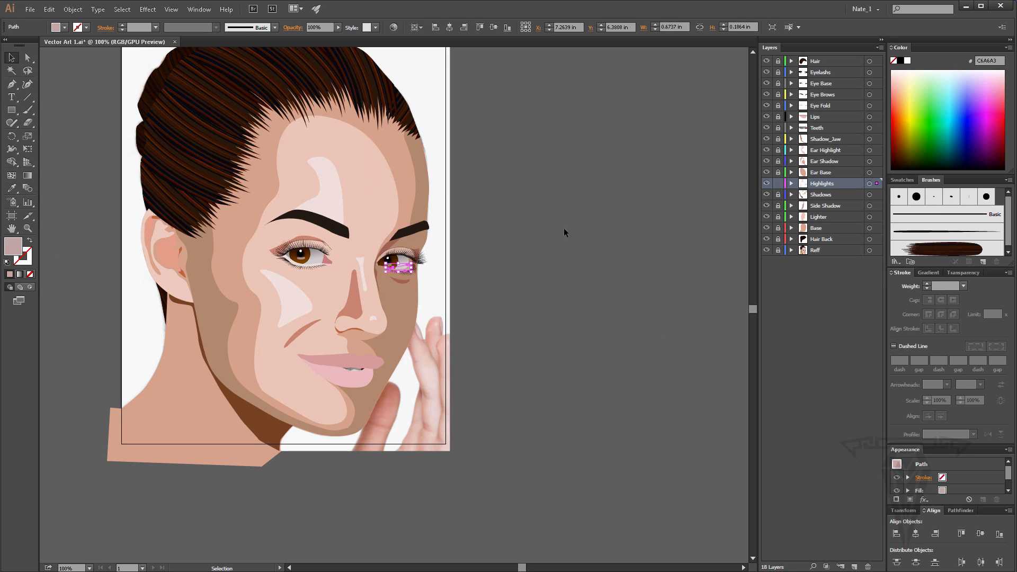
{"action": "left_click", "coordinate": [485, 239]}
{"action": "scroll", "coordinate": [452, 235], "scroll_direction": "up", "scroll_amount": 2}
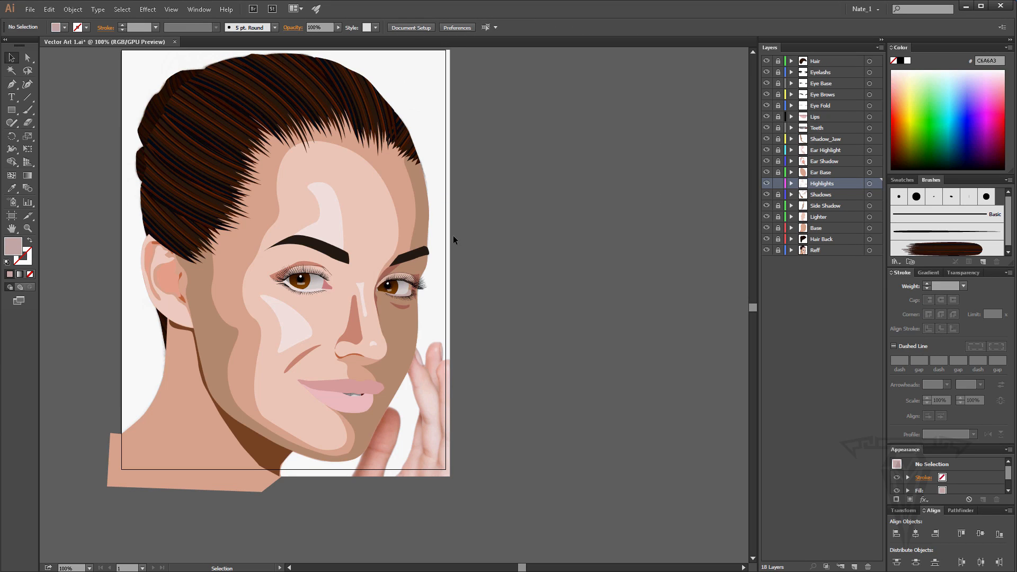
{"action": "scroll", "coordinate": [454, 235], "scroll_direction": "up", "scroll_amount": 1}
{"action": "left_click_drag", "start_coordinate": [473, 254], "coordinate": [568, 276]}
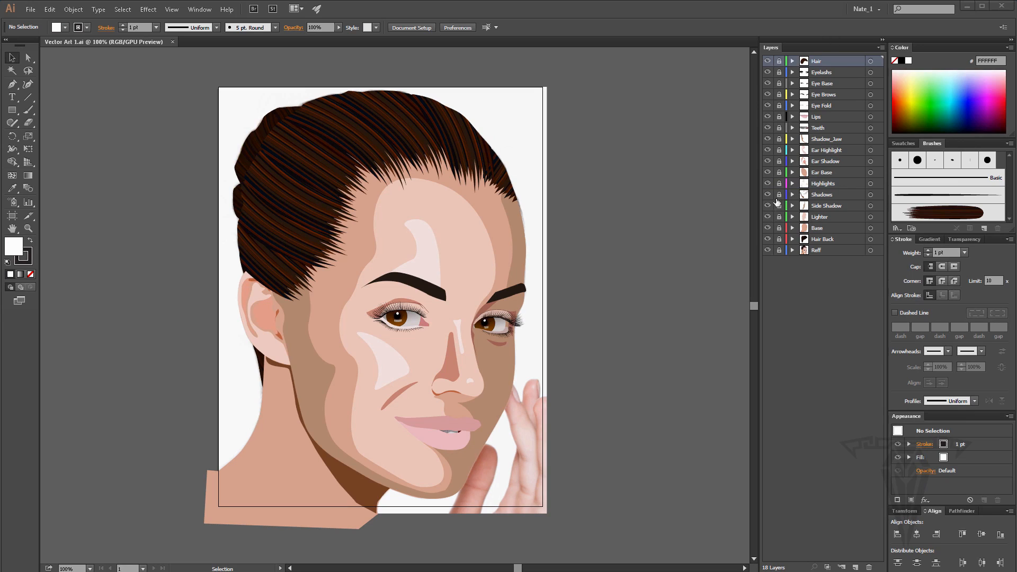
Hide the Base and Lighter layers to reveal the reference photo around the near eye.
{"action": "left_click", "coordinate": [766, 228]}
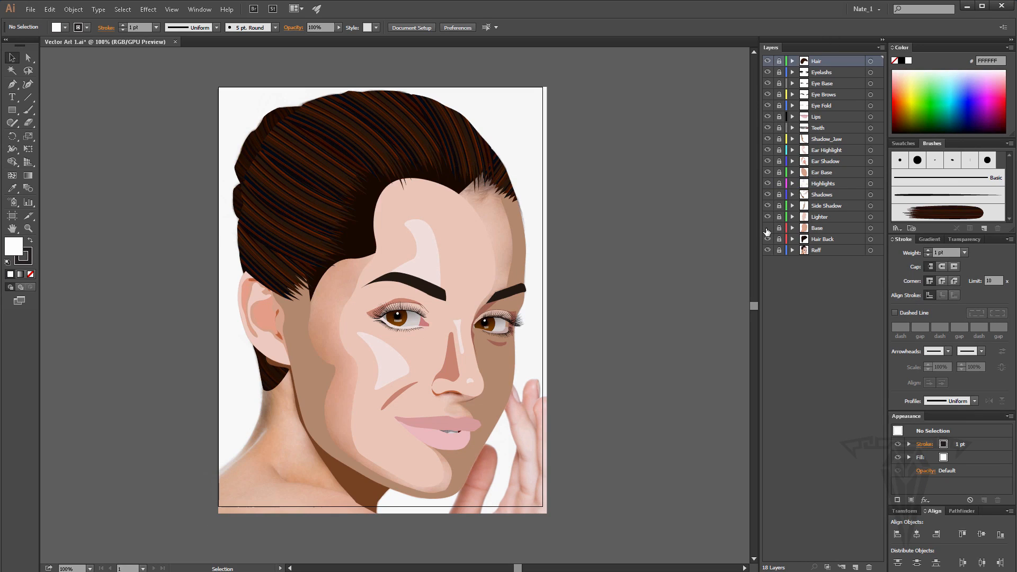
{"action": "left_click", "coordinate": [823, 228]}
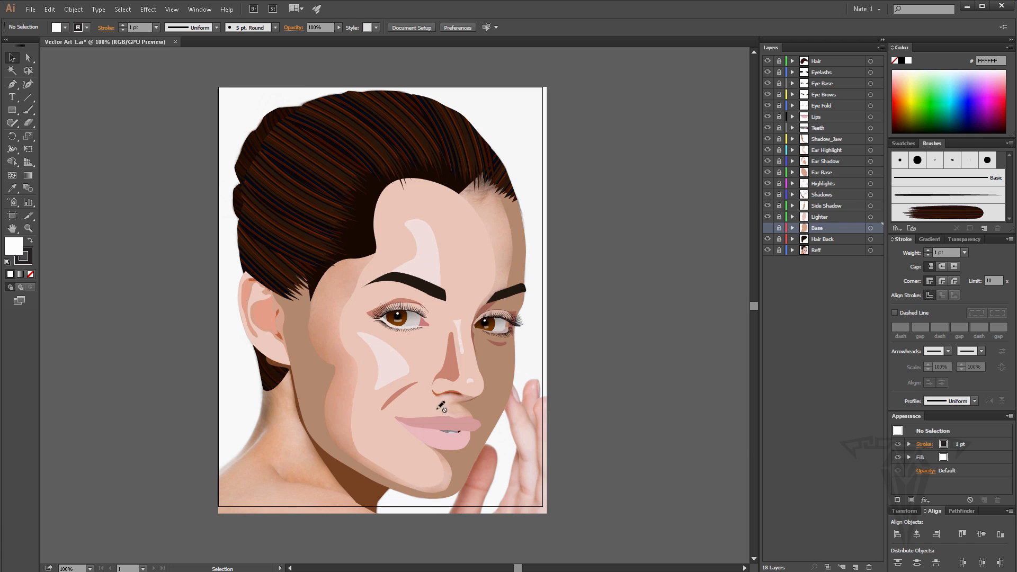
{"action": "left_click", "coordinate": [818, 217]}
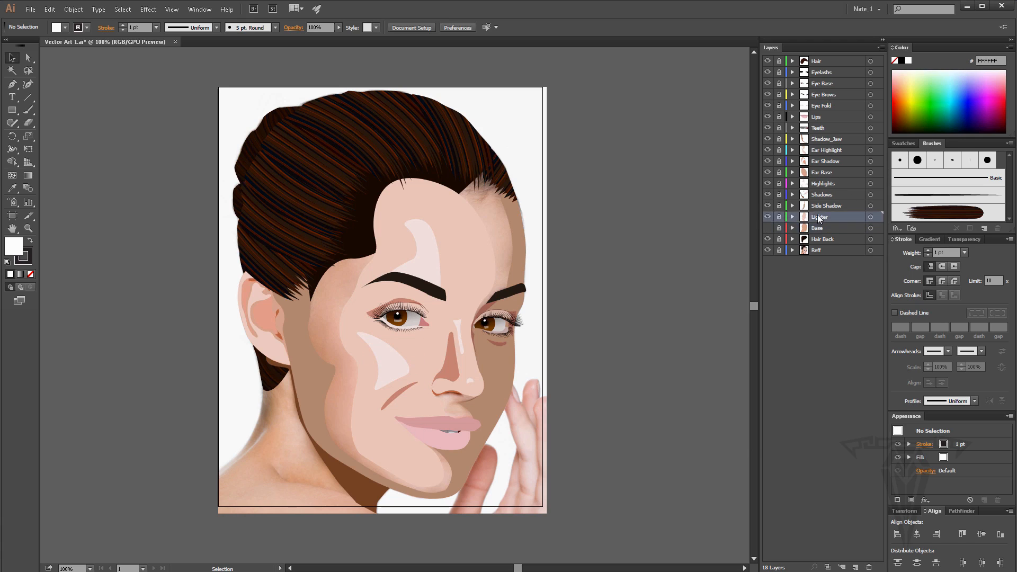
{"action": "left_click", "coordinate": [768, 218]}
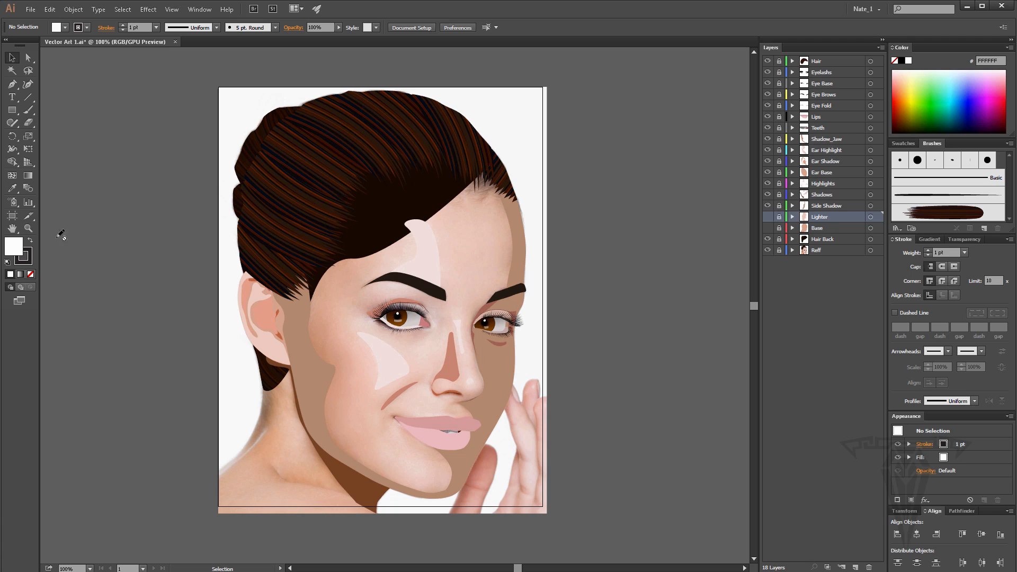
Trace a closed highlight shape under the near eyebrow on the unlocked Highlights layer, curving its lower edge to the brow bone.
{"action": "left_click", "coordinate": [28, 227]}
{"action": "left_click", "coordinate": [404, 321]}
{"action": "left_click", "coordinate": [404, 276]}
{"action": "left_click", "coordinate": [434, 235]}
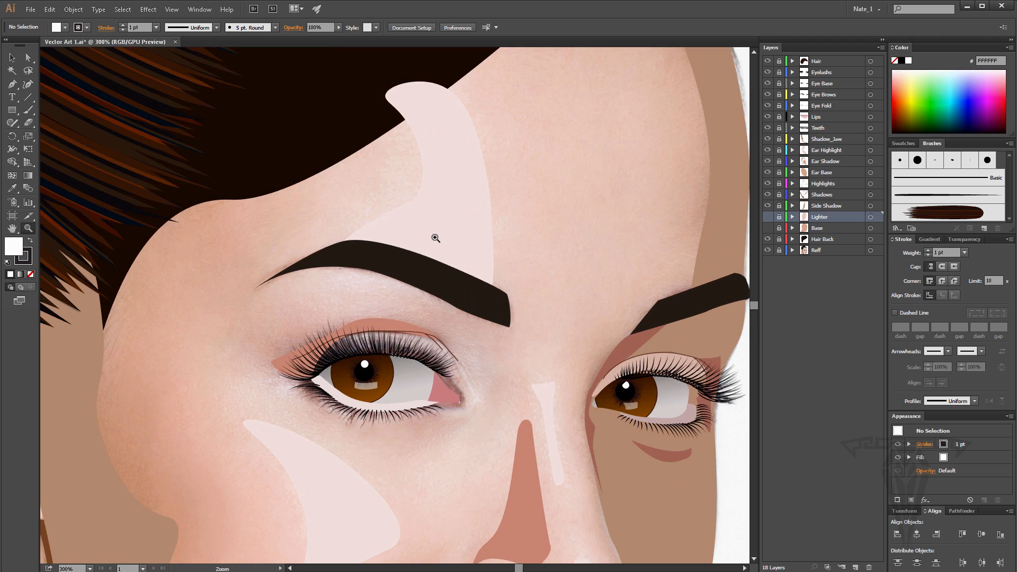
{"action": "left_click", "coordinate": [29, 86]}
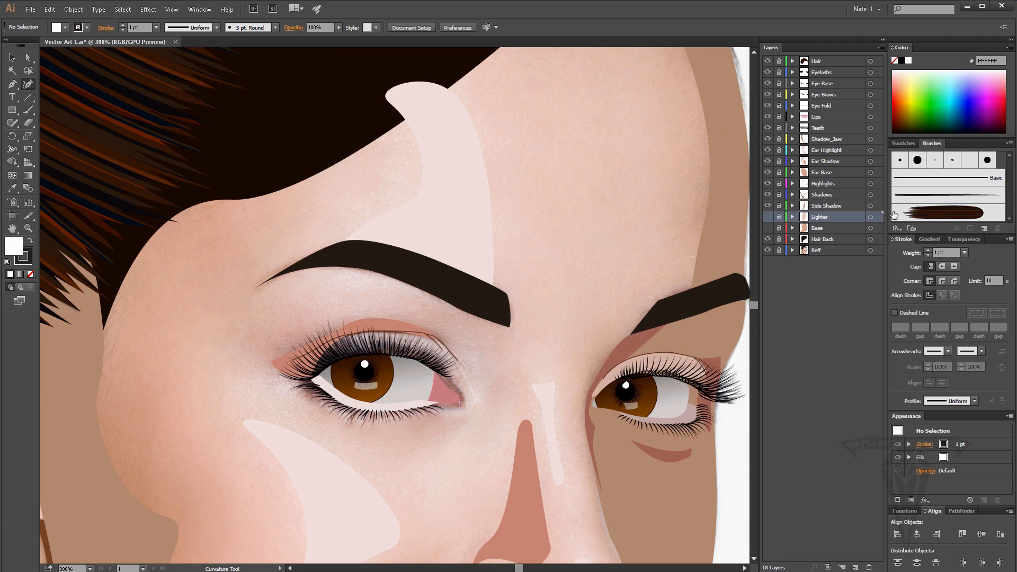
{"action": "left_click", "coordinate": [822, 185]}
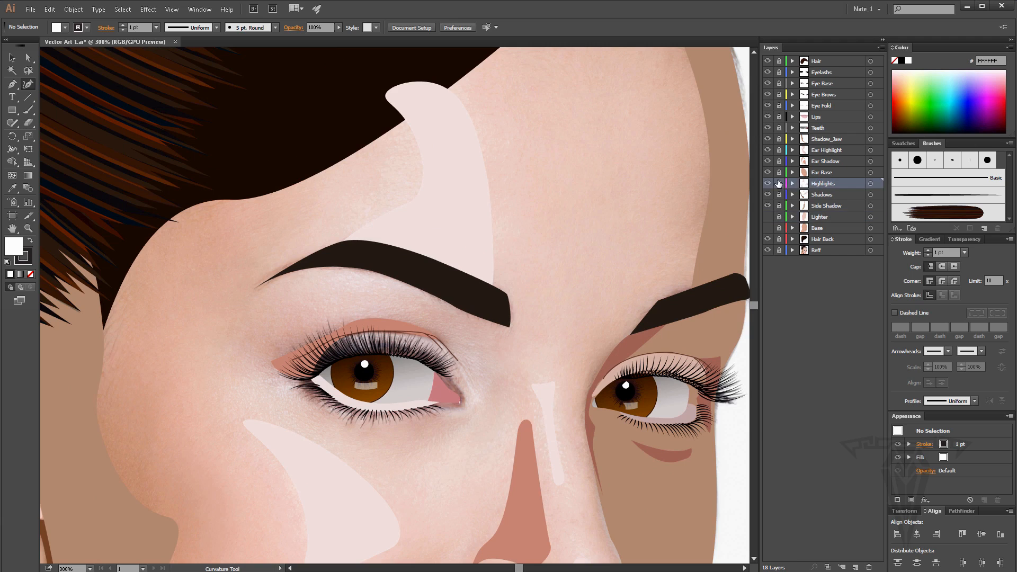
{"action": "left_click", "coordinate": [323, 264]}
{"action": "left_click", "coordinate": [303, 286]}
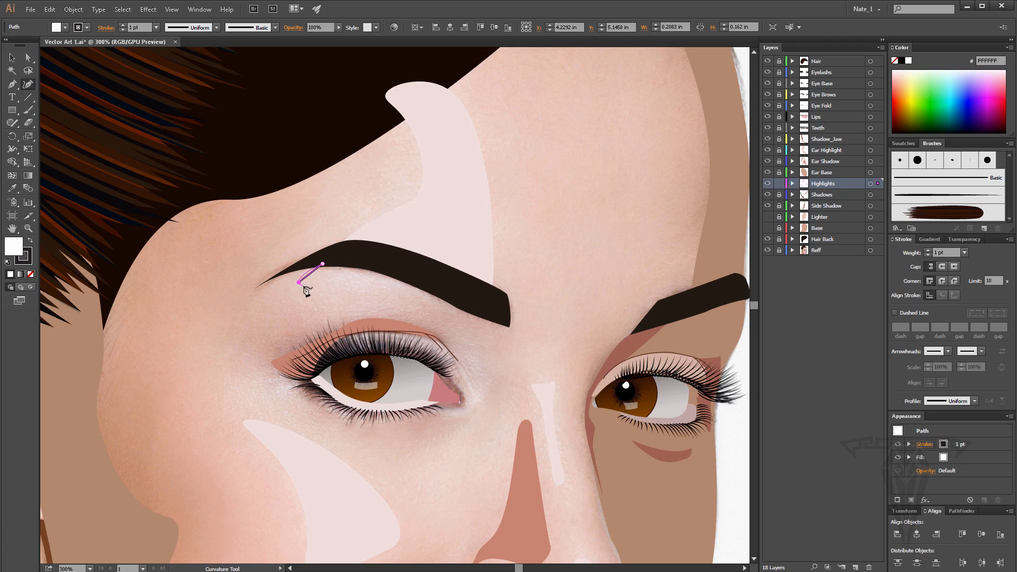
{"action": "left_click", "coordinate": [348, 307]}
{"action": "left_click", "coordinate": [436, 289]}
{"action": "left_click", "coordinate": [350, 259]}
{"action": "left_click", "coordinate": [323, 264]}
{"action": "left_click_drag", "start_coordinate": [381, 308], "coordinate": [324, 290]}
{"action": "left_click_drag", "start_coordinate": [379, 297], "coordinate": [382, 295]}
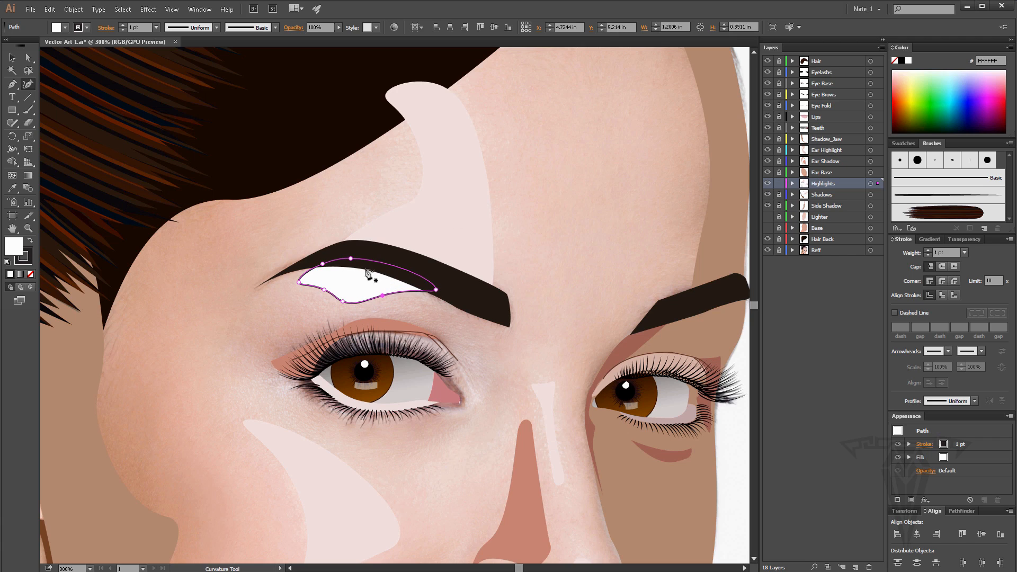
Remove the stroke from the brow highlight and fill it with the pale pink sampled from the forehead highlight.
{"action": "left_click", "coordinate": [30, 274]}
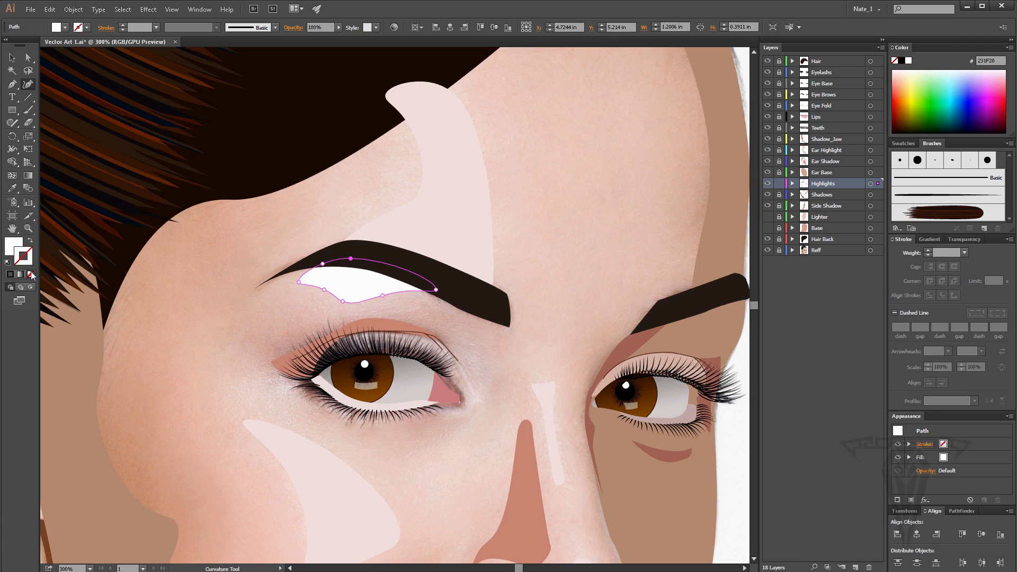
{"action": "left_click", "coordinate": [12, 188]}
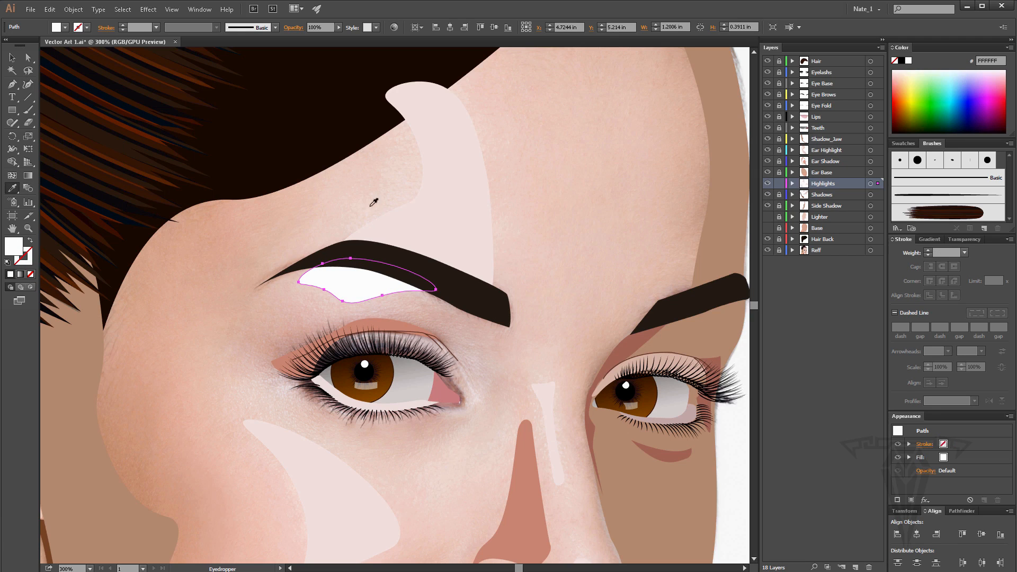
{"action": "left_click", "coordinate": [438, 208]}
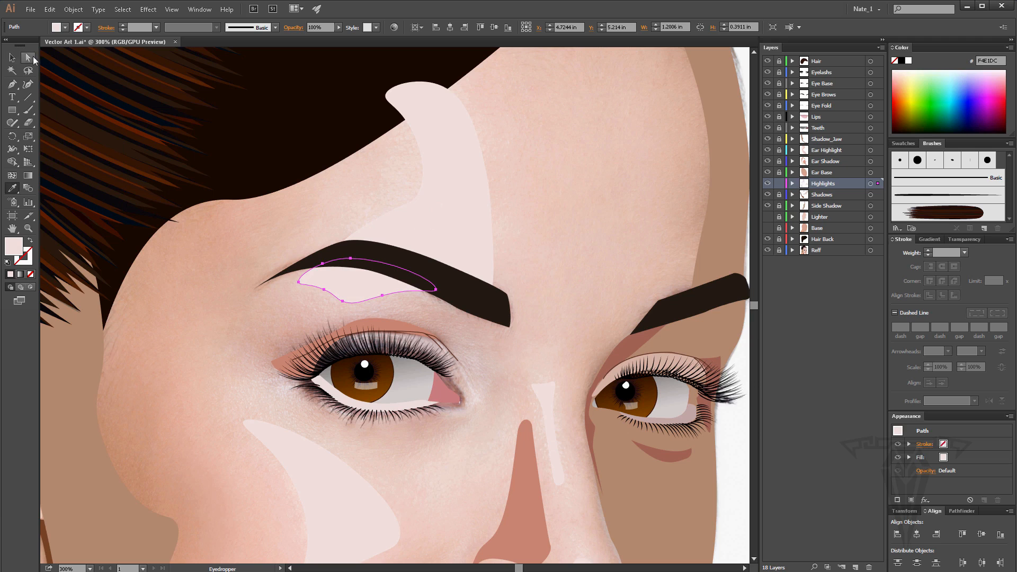
Deselect the brow highlight above the near eye.
{"action": "left_click", "coordinate": [11, 58]}
{"action": "scroll", "coordinate": [277, 198], "scroll_direction": "down", "scroll_amount": 4}
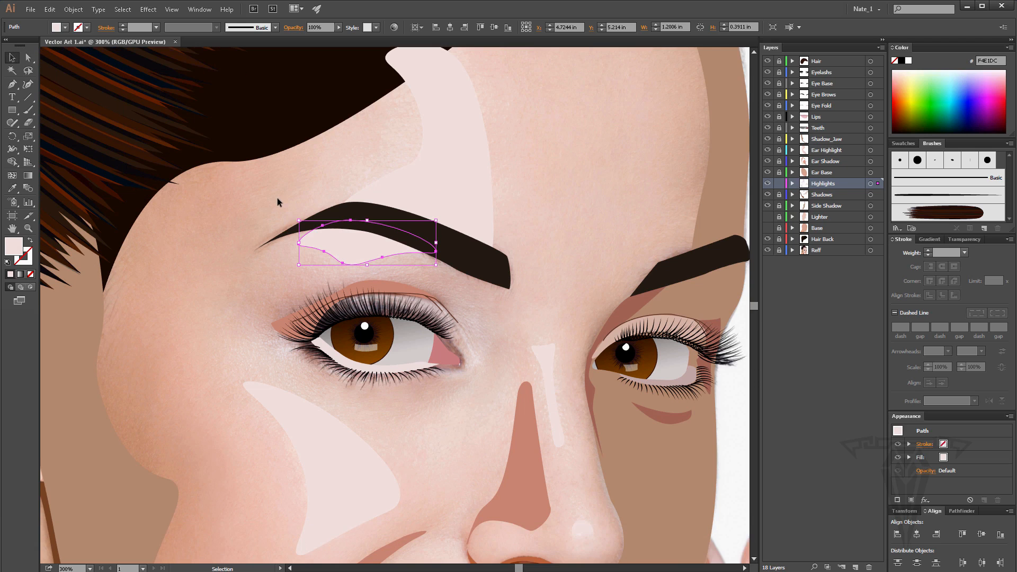
{"action": "scroll", "coordinate": [270, 191], "scroll_direction": "down", "scroll_amount": 2}
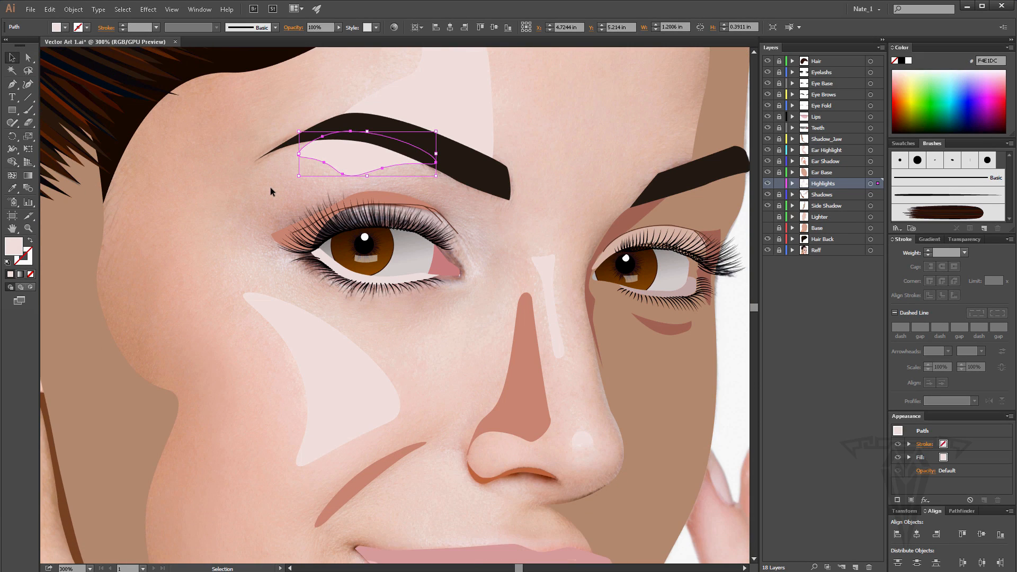
{"action": "scroll", "coordinate": [270, 189], "scroll_direction": "down", "scroll_amount": 4}
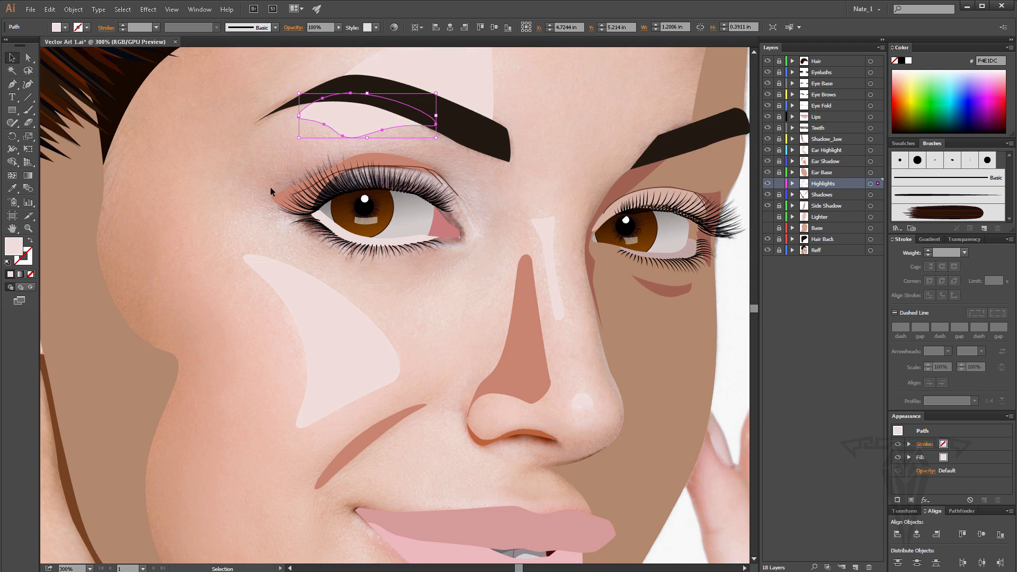
{"action": "scroll", "coordinate": [271, 186], "scroll_direction": "down", "scroll_amount": 6}
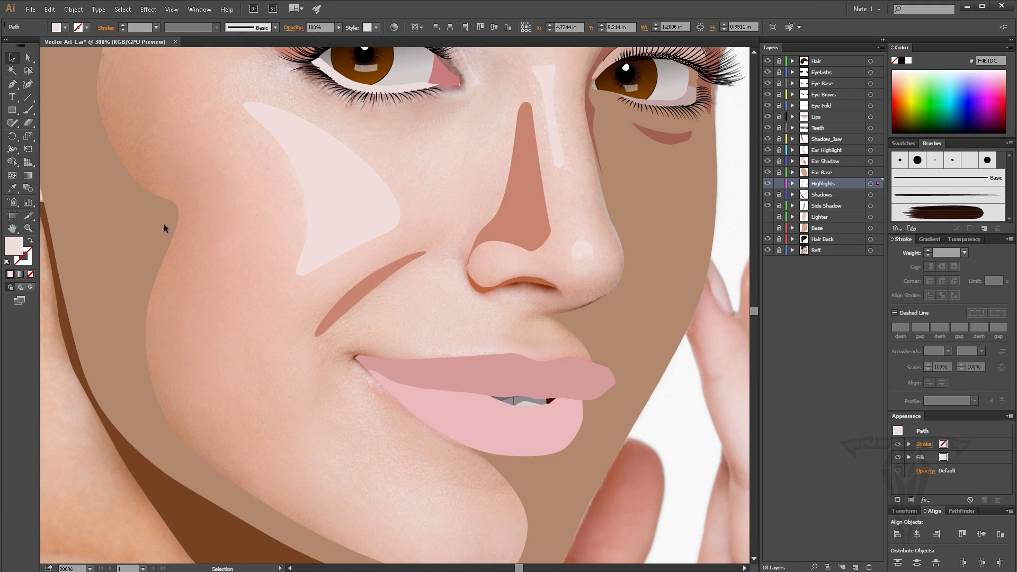
{"action": "left_click", "coordinate": [169, 213]}
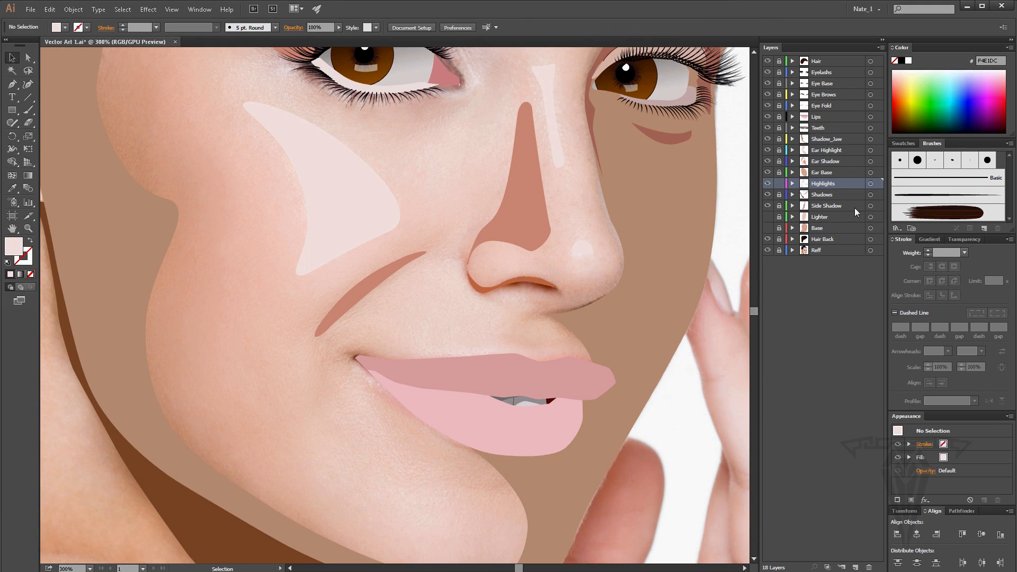
Toggle the visibility of the Shadows, Side Shadow, Base and Shadow_Jaw layers to identify which one holds the cheek and jaw shadow.
{"action": "left_click", "coordinate": [822, 196]}
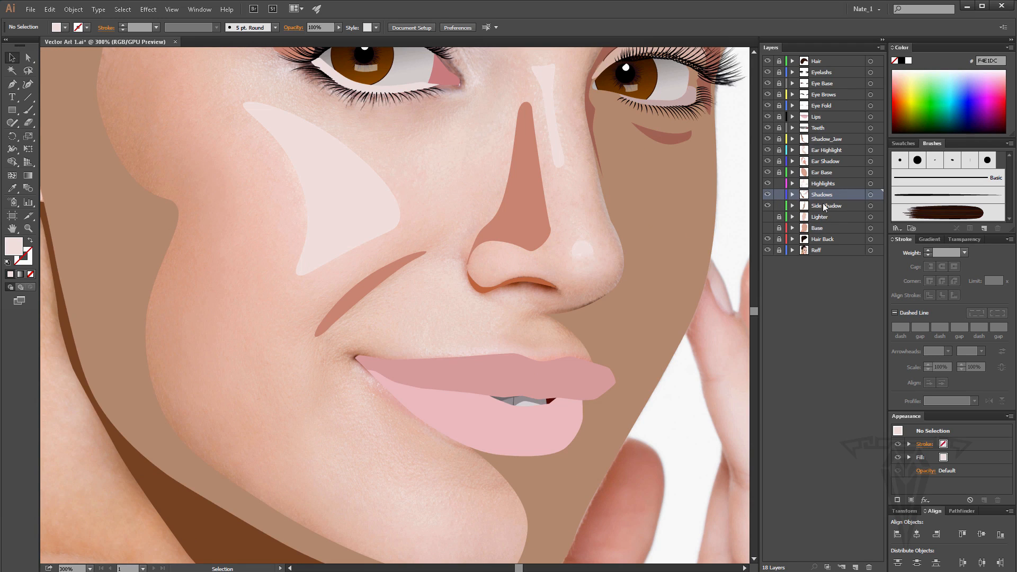
{"action": "left_click", "coordinate": [767, 195]}
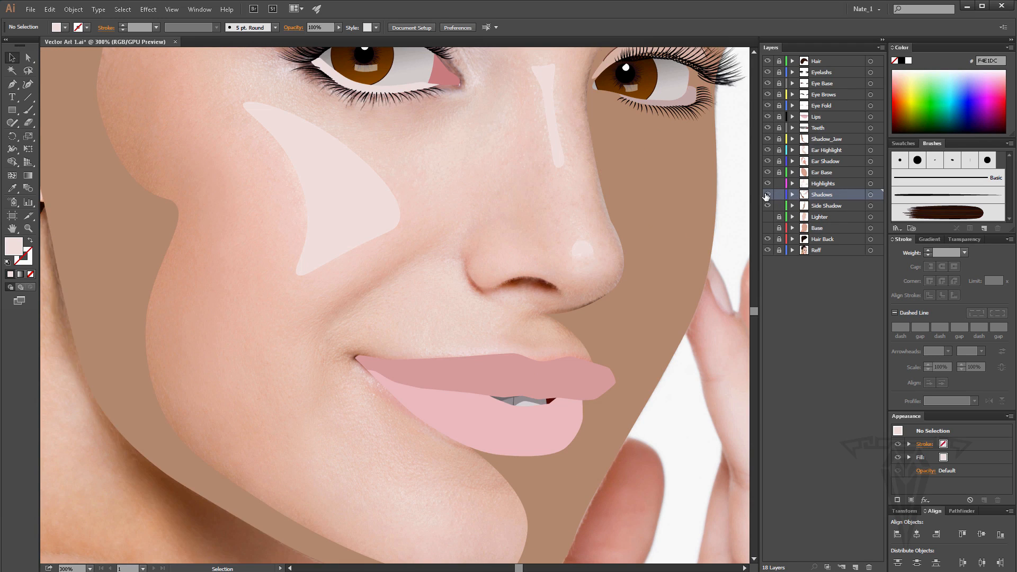
{"action": "left_click", "coordinate": [767, 194]}
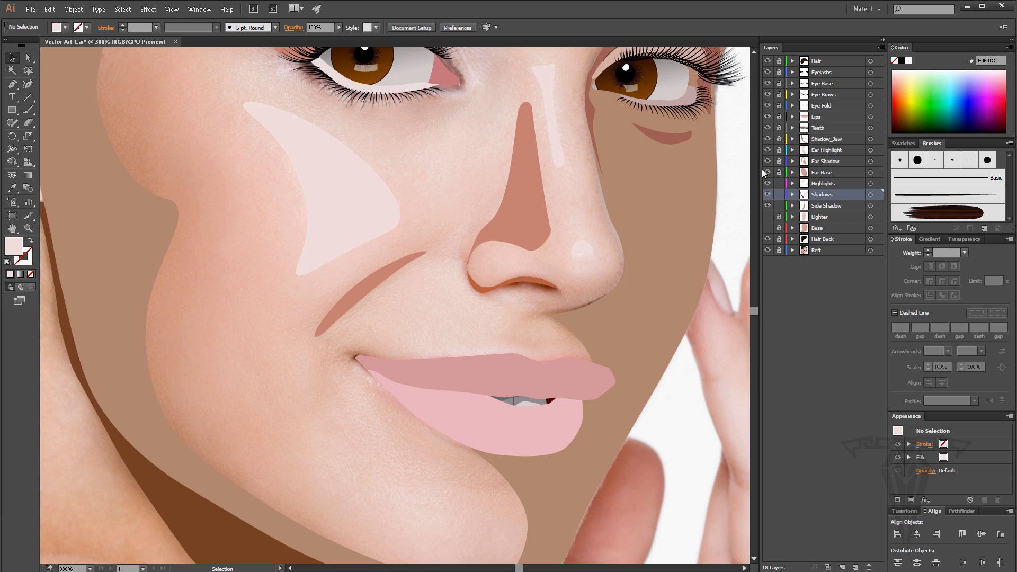
{"action": "left_click", "coordinate": [767, 206]}
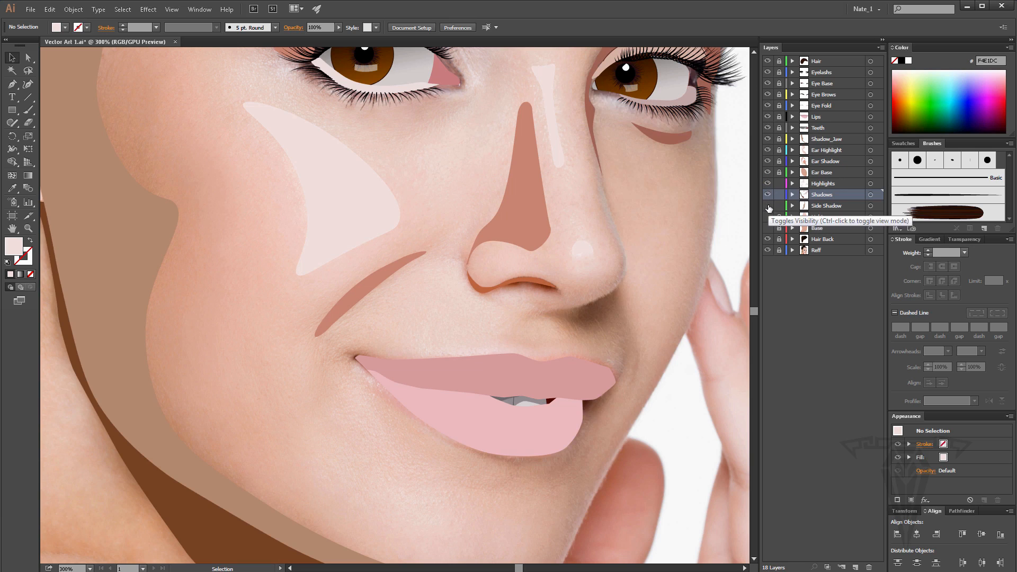
{"action": "left_click", "coordinate": [767, 206]}
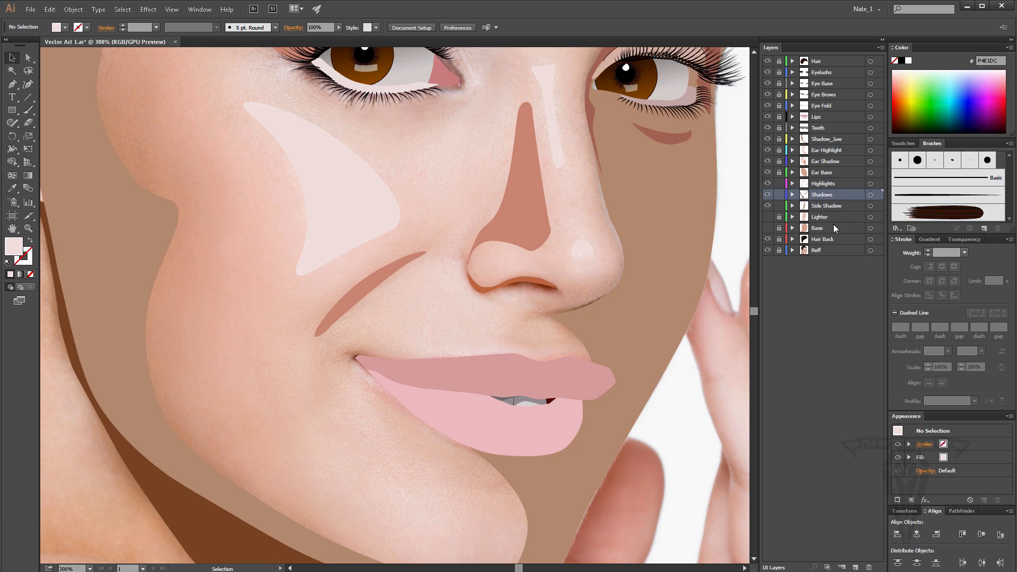
{"action": "left_click", "coordinate": [768, 228]}
{"action": "left_click", "coordinate": [768, 229]}
{"action": "left_click", "coordinate": [829, 154]}
{"action": "left_click", "coordinate": [768, 139]}
{"action": "left_click", "coordinate": [768, 140]}
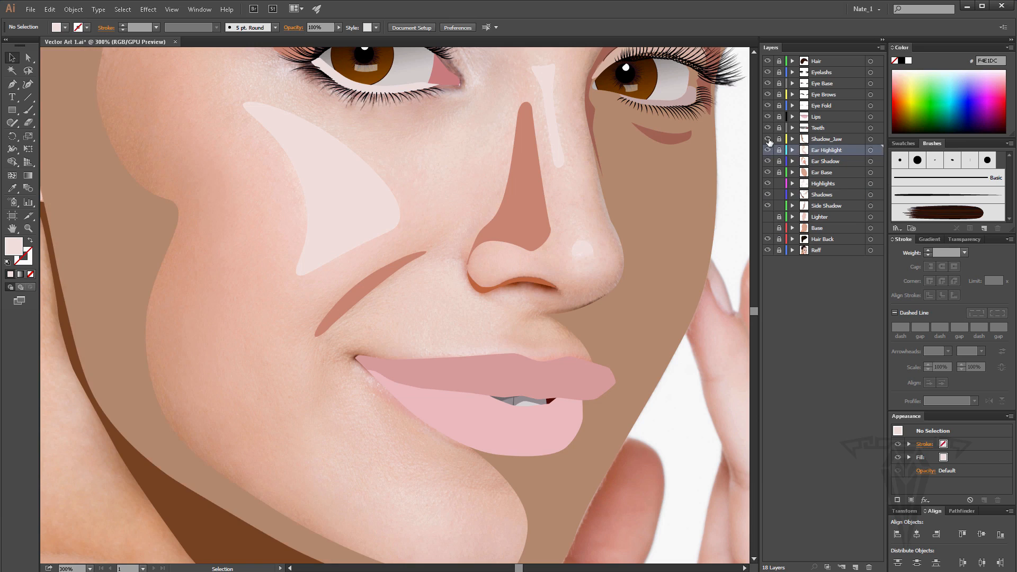
Select the jaw shadow on the unlocked Shadow_Jaw layer and extend its cheek point slightly down and inward with the Curvature tool.
{"action": "left_click", "coordinate": [835, 140]}
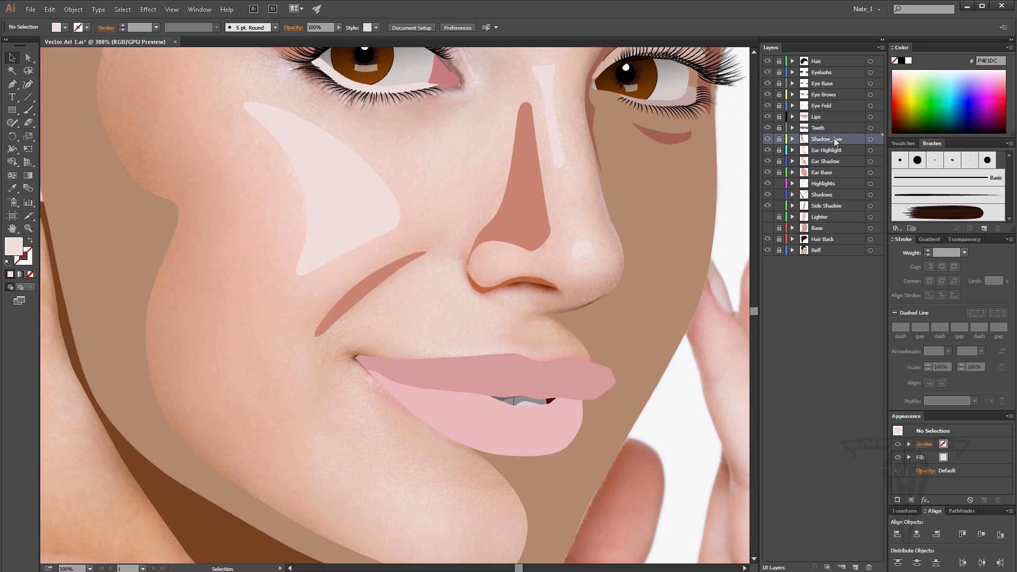
{"action": "left_click", "coordinate": [164, 217]}
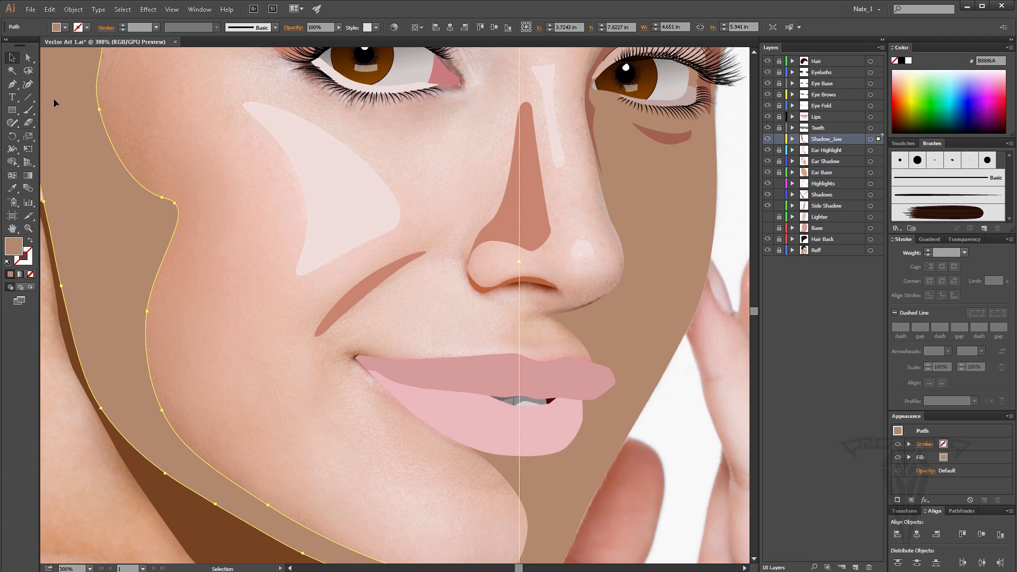
{"action": "left_click", "coordinate": [28, 84]}
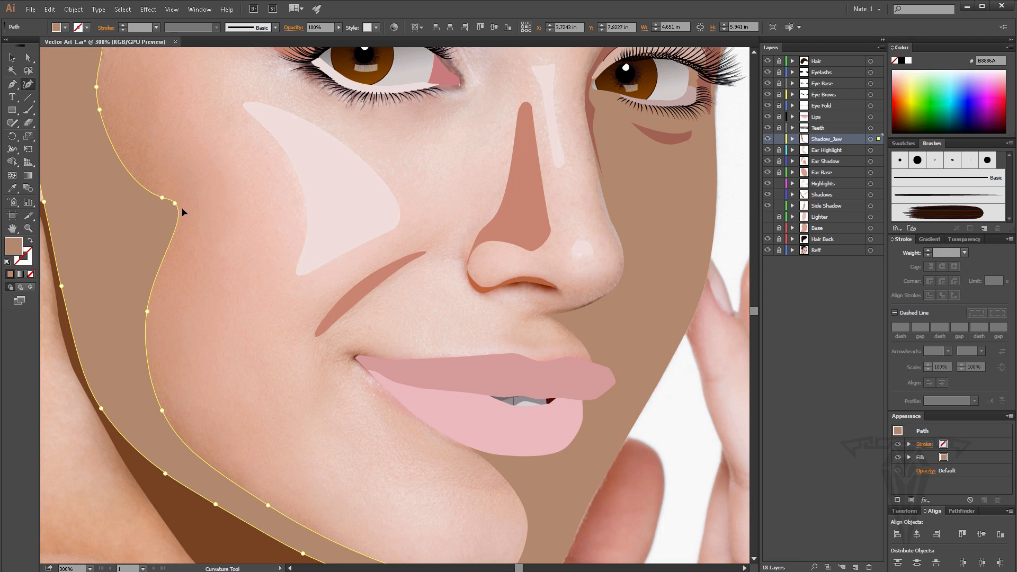
{"action": "mouse_move", "coordinate": [174, 204]}
{"action": "left_mouse_down"}
{"action": "mouse_move", "coordinate": [183, 218]}
{"action": "mouse_move", "coordinate": [152, 200]}
{"action": "mouse_move", "coordinate": [185, 219]}
{"action": "left_mouse_up"}
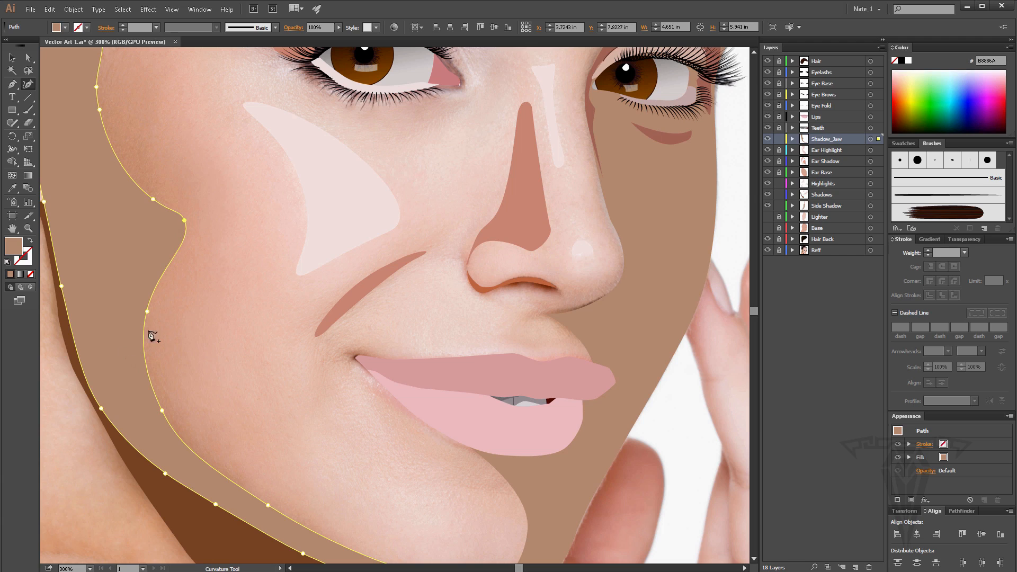
{"action": "left_click_drag", "start_coordinate": [146, 310], "coordinate": [143, 307]}
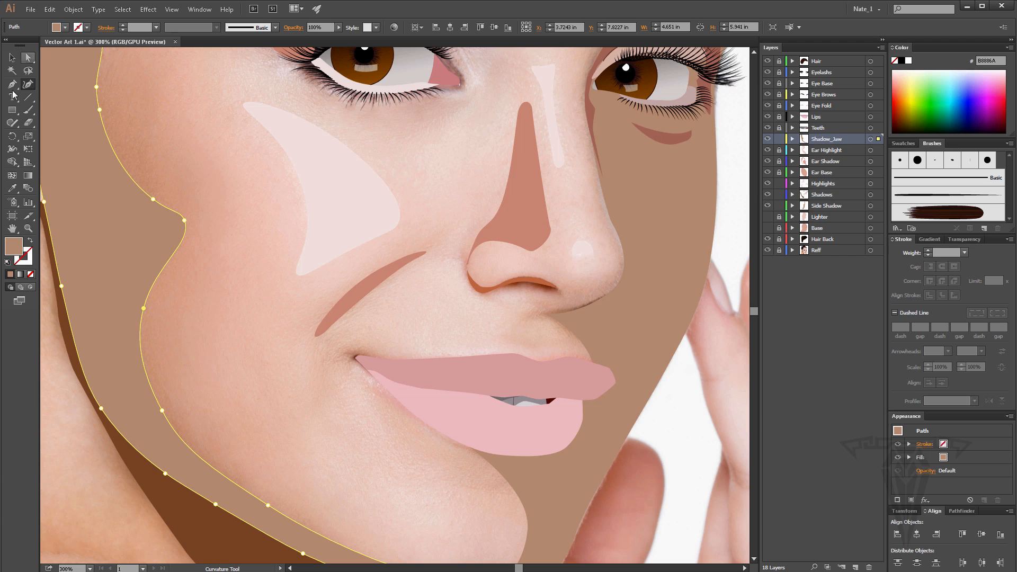
Refine the tip of the jaw shadow's cheek point and the curve just above it with the Direct Selection tool.
{"action": "key", "text": "p"}
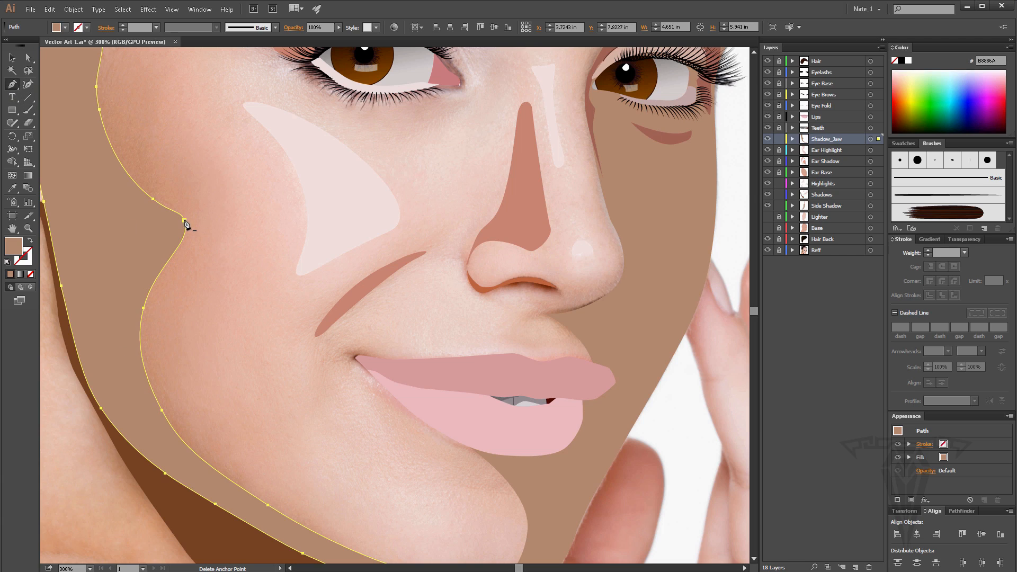
{"action": "left_click", "coordinate": [30, 60]}
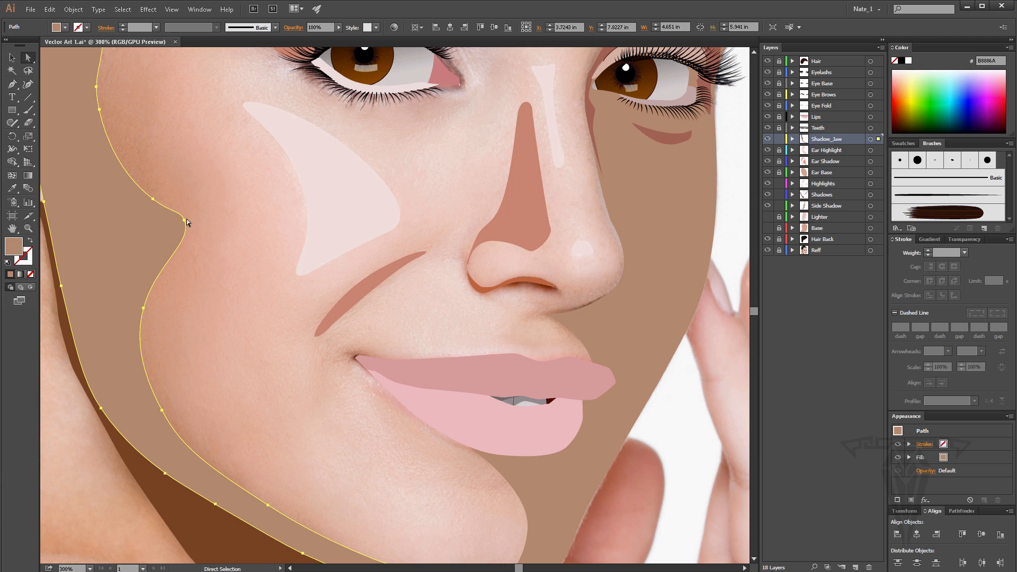
{"action": "left_click", "coordinate": [184, 219]}
{"action": "left_click_drag", "start_coordinate": [193, 243], "coordinate": [185, 228]}
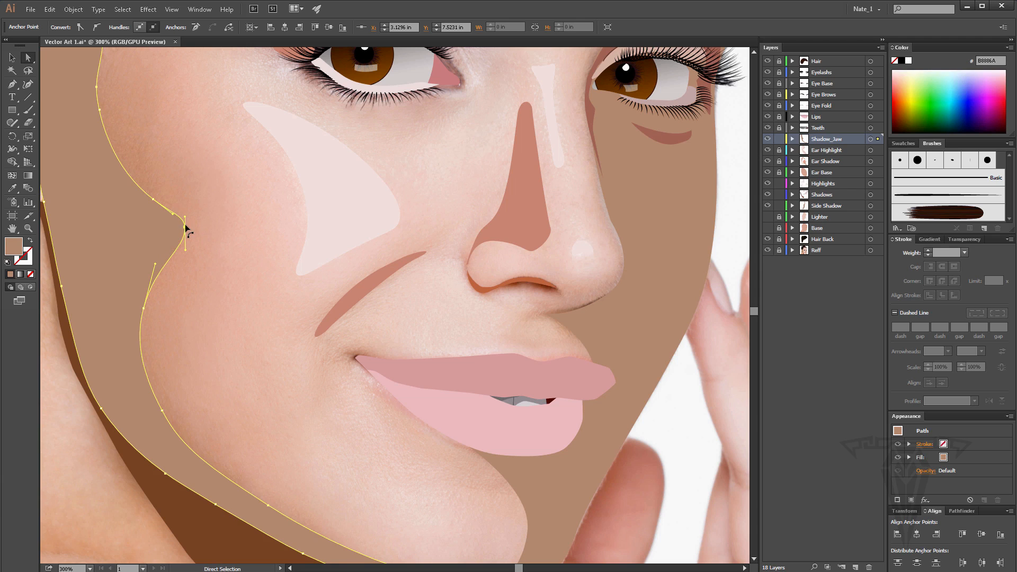
{"action": "scroll", "coordinate": [195, 168], "scroll_direction": "up", "scroll_amount": 2}
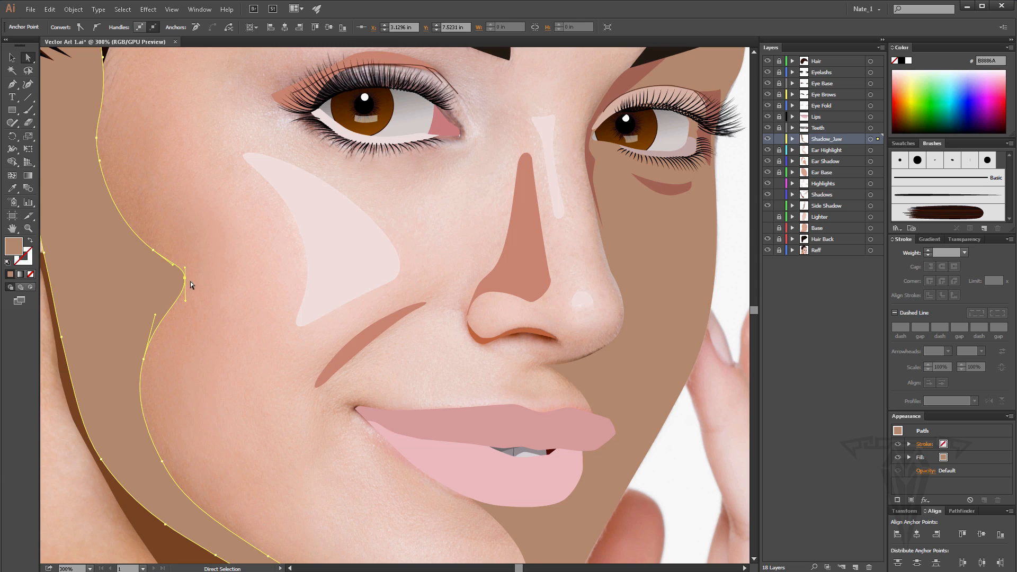
{"action": "left_click_drag", "start_coordinate": [154, 250], "coordinate": [152, 257]}
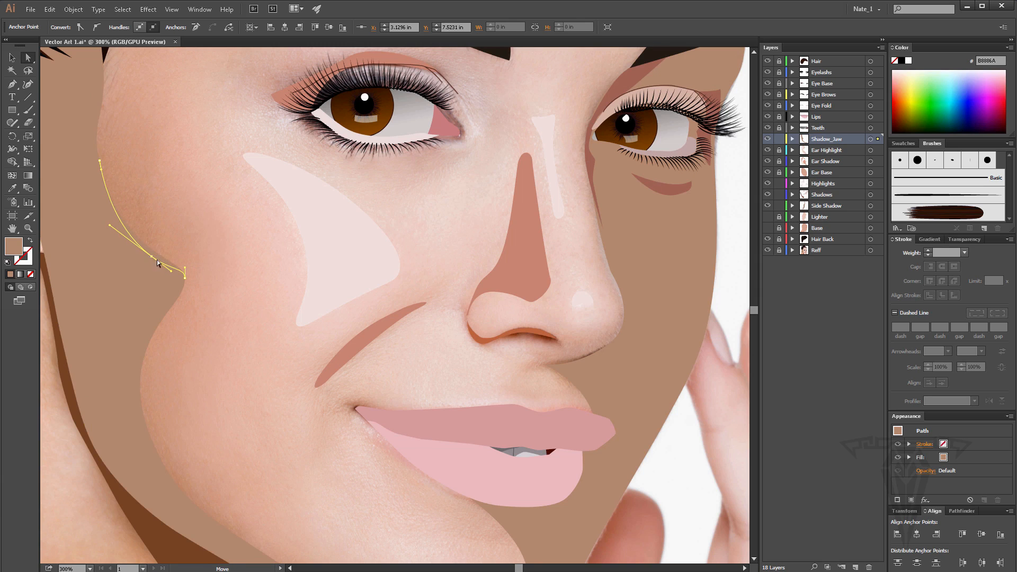
{"action": "left_click", "coordinate": [186, 280]}
{"action": "left_click", "coordinate": [186, 285]}
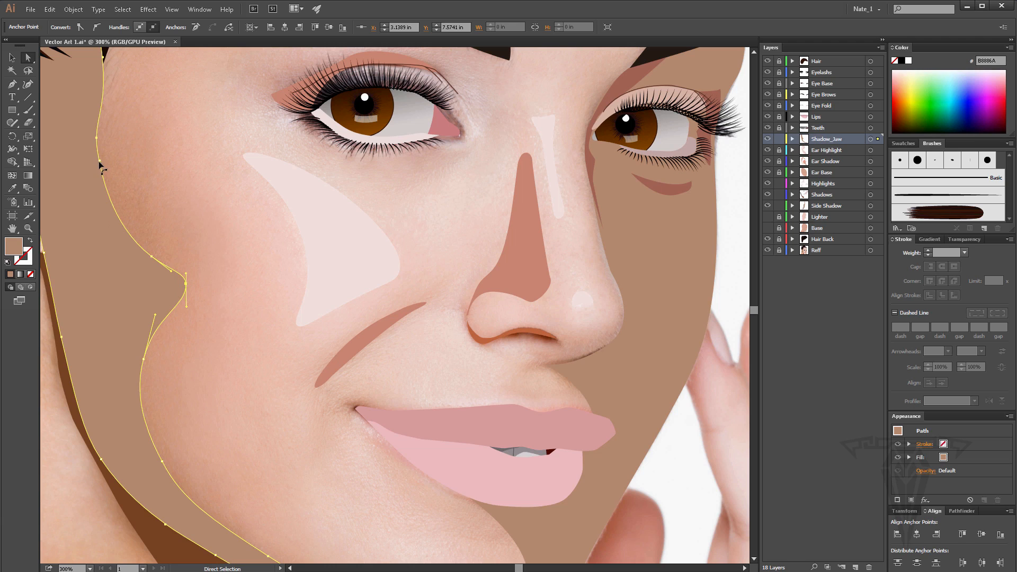
Move the jaw shadow's inner-edge anchor beside the near eye upward and delete the redundant anchor point there.
{"action": "left_click_drag", "start_coordinate": [98, 161], "coordinate": [95, 138]}
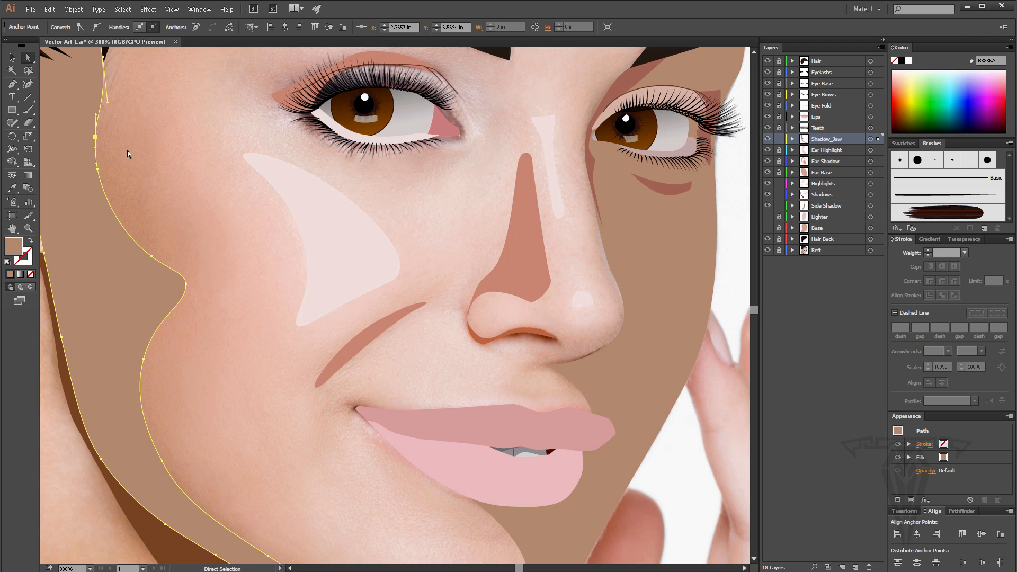
{"action": "left_click", "coordinate": [9, 88]}
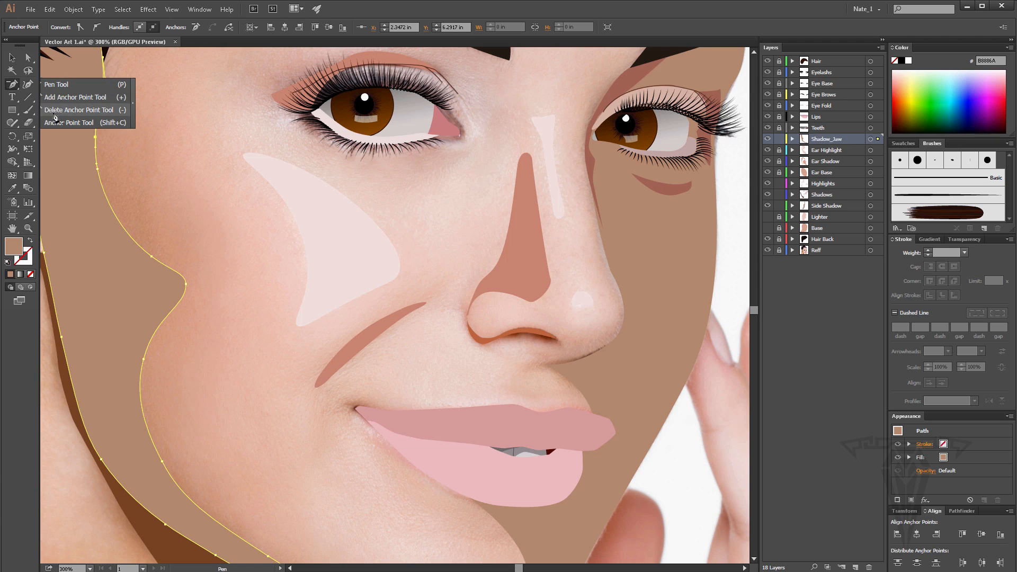
{"action": "left_click", "coordinate": [54, 114]}
{"action": "left_click", "coordinate": [97, 169]}
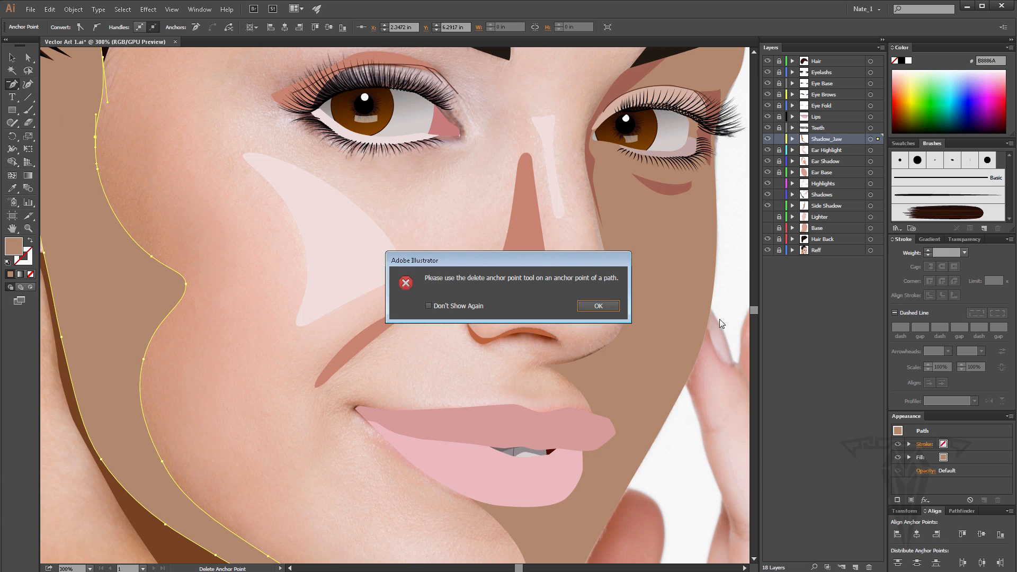
{"action": "left_click", "coordinate": [608, 308]}
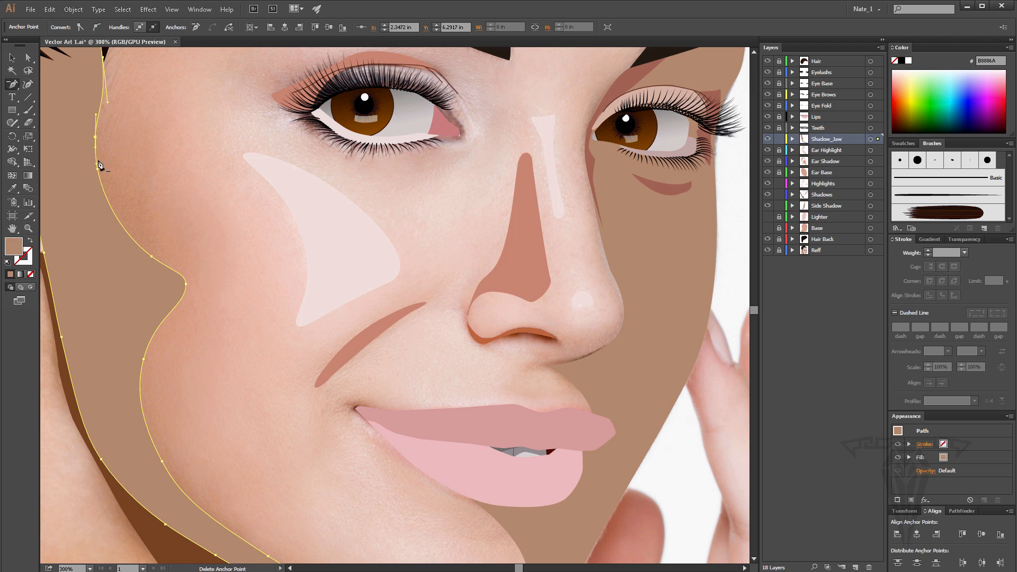
{"action": "left_click", "coordinate": [97, 140]}
{"action": "left_click", "coordinate": [100, 173]}
{"action": "left_click", "coordinate": [151, 256], "text": "ctrl"}
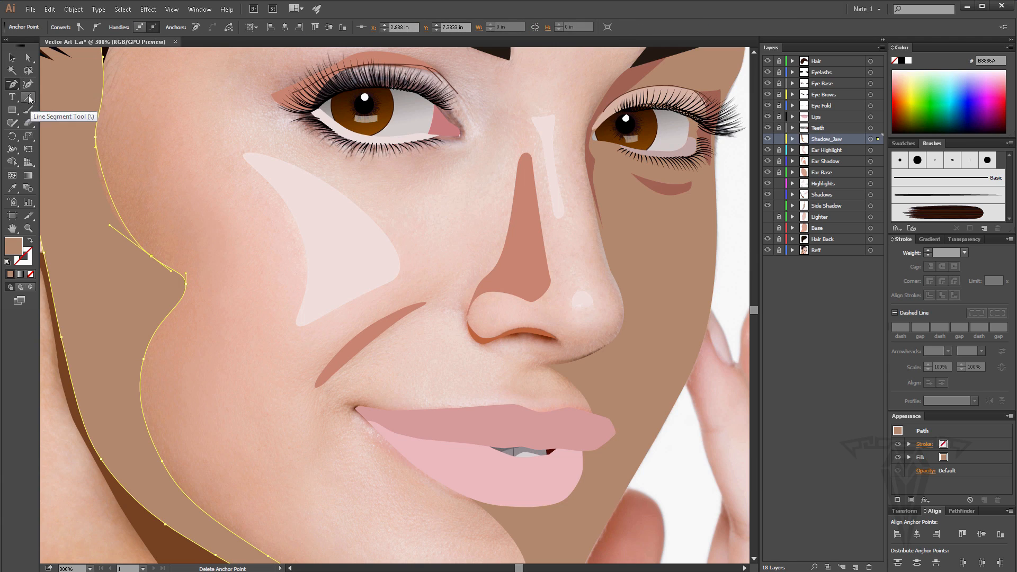
Smooth the jaw shadow's inner edge between the temple and the cheek point by shifting two points outward with the Curvature tool.
{"action": "left_click", "coordinate": [28, 85]}
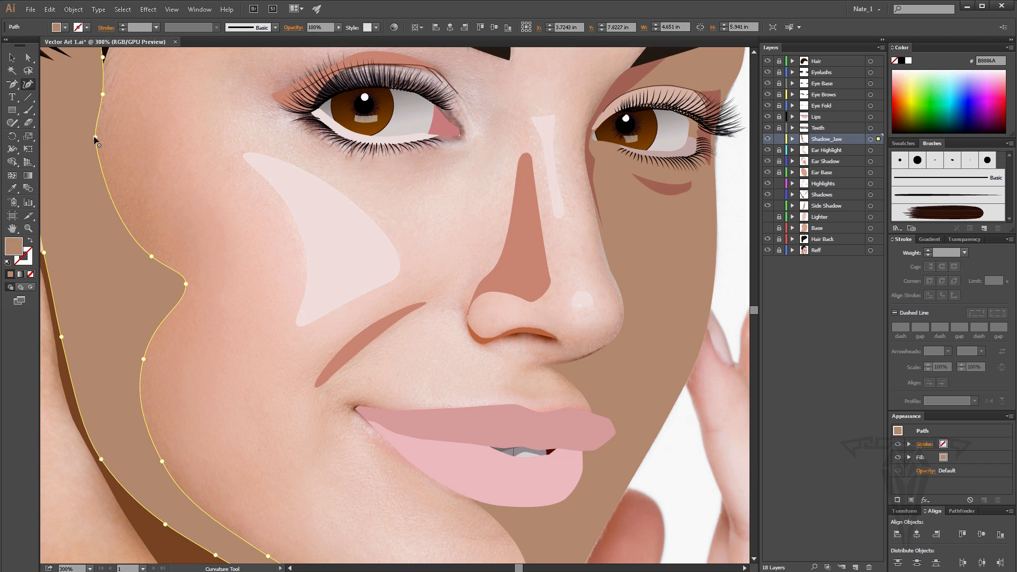
{"action": "left_click_drag", "start_coordinate": [96, 138], "coordinate": [91, 143]}
{"action": "left_click_drag", "start_coordinate": [150, 256], "coordinate": [146, 254]}
{"action": "scroll", "coordinate": [185, 168], "scroll_direction": "up", "scroll_amount": 2}
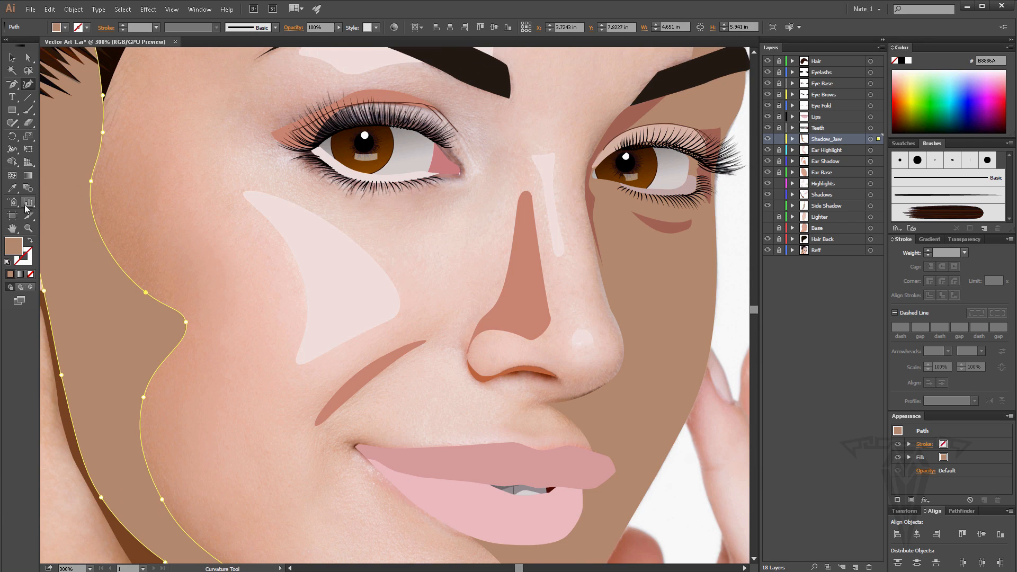
Deselect the jaw shadow, lock the Shadow_Jaw, Shadows and Side Shadow layers, and make Highlights the active layer.
{"action": "left_click", "coordinate": [12, 229]}
{"action": "double_click", "coordinate": [14, 230]}
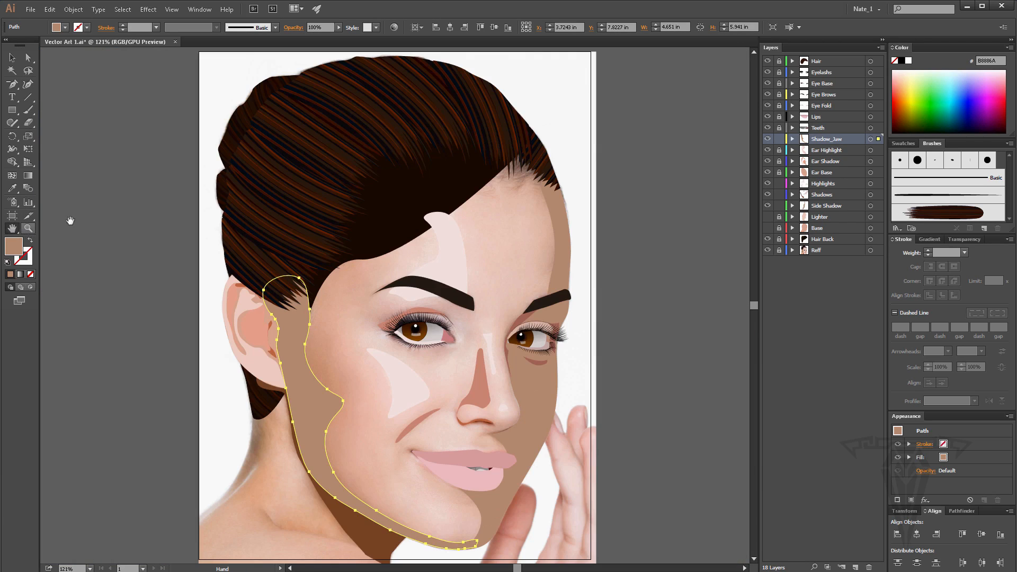
{"action": "scroll", "coordinate": [317, 221], "scroll_direction": "down", "scroll_amount": 3}
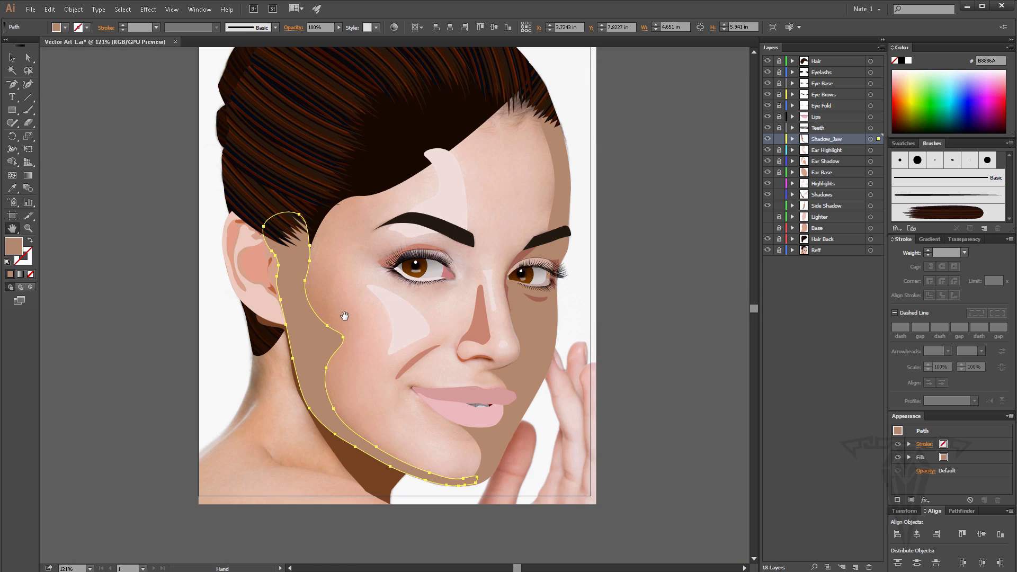
{"action": "scroll", "coordinate": [345, 312], "scroll_direction": "down", "scroll_amount": 3}
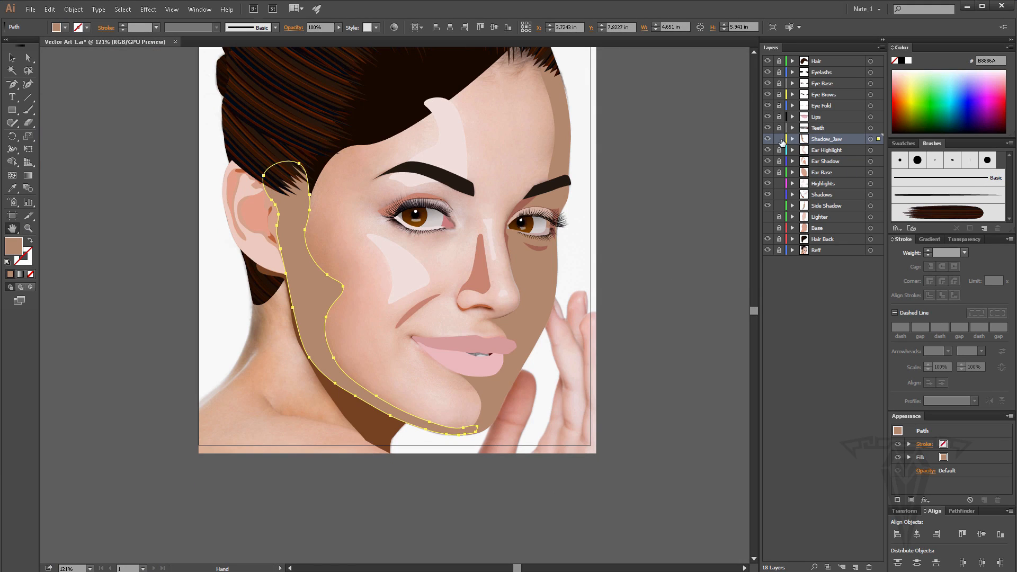
{"action": "key", "text": "ctrl+shift+a"}
{"action": "left_click", "coordinate": [826, 195]}
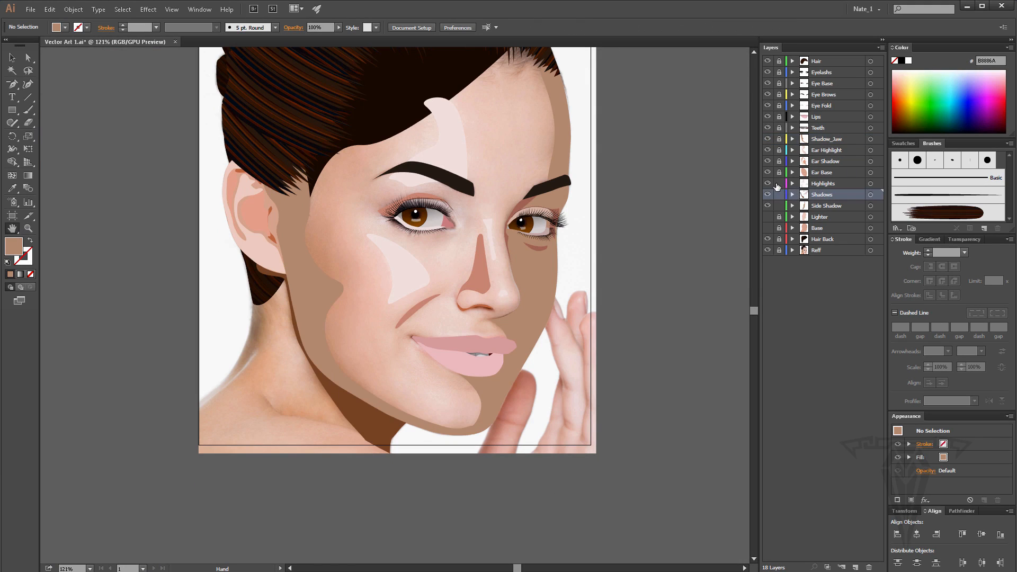
{"action": "left_click", "coordinate": [808, 207]}
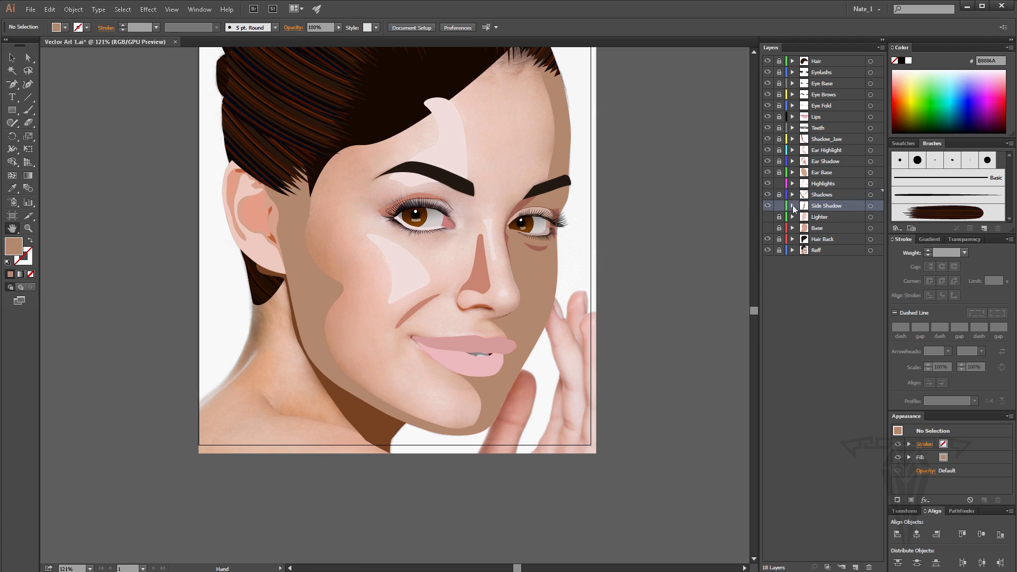
{"action": "left_click", "coordinate": [822, 184]}
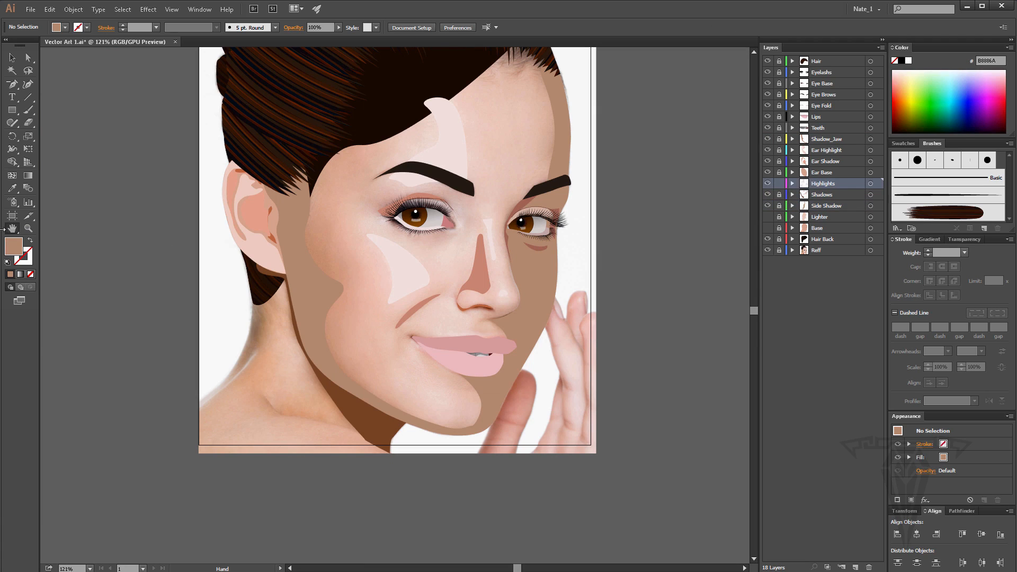
{"action": "left_click", "coordinate": [28, 228]}
{"action": "left_click", "coordinate": [300, 359]}
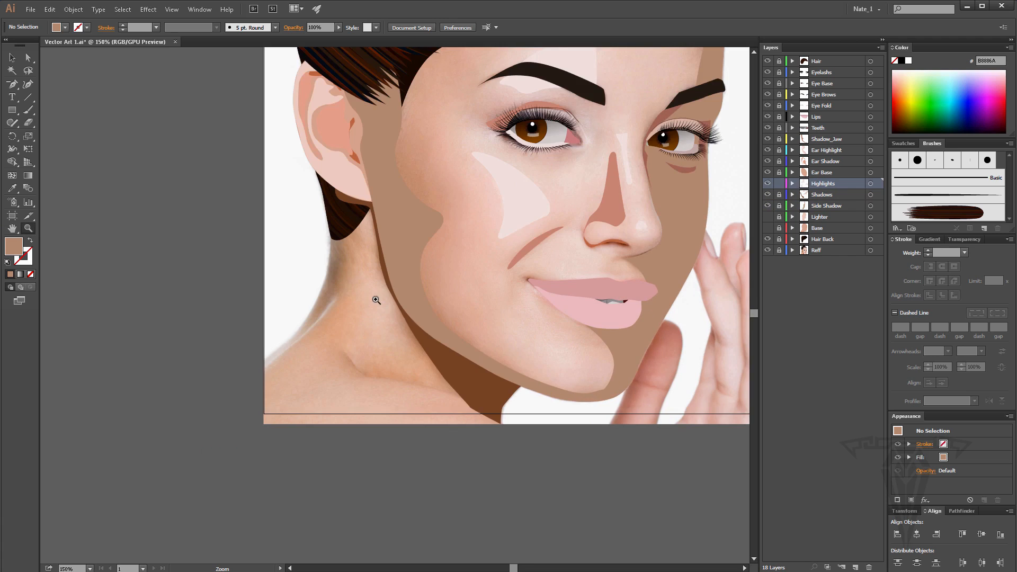
{"action": "left_click", "coordinate": [372, 312]}
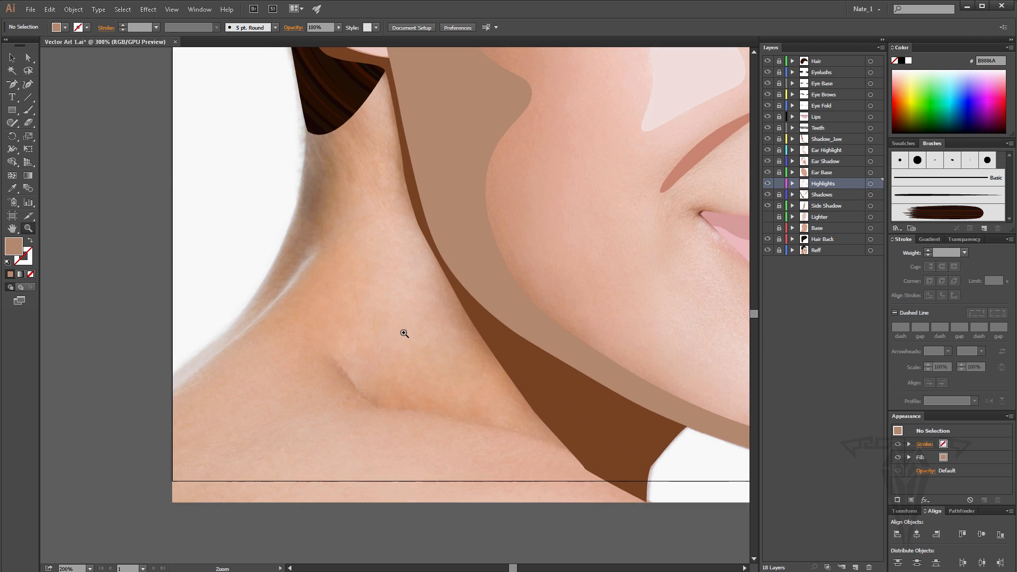
{"action": "left_click", "coordinate": [402, 332]}
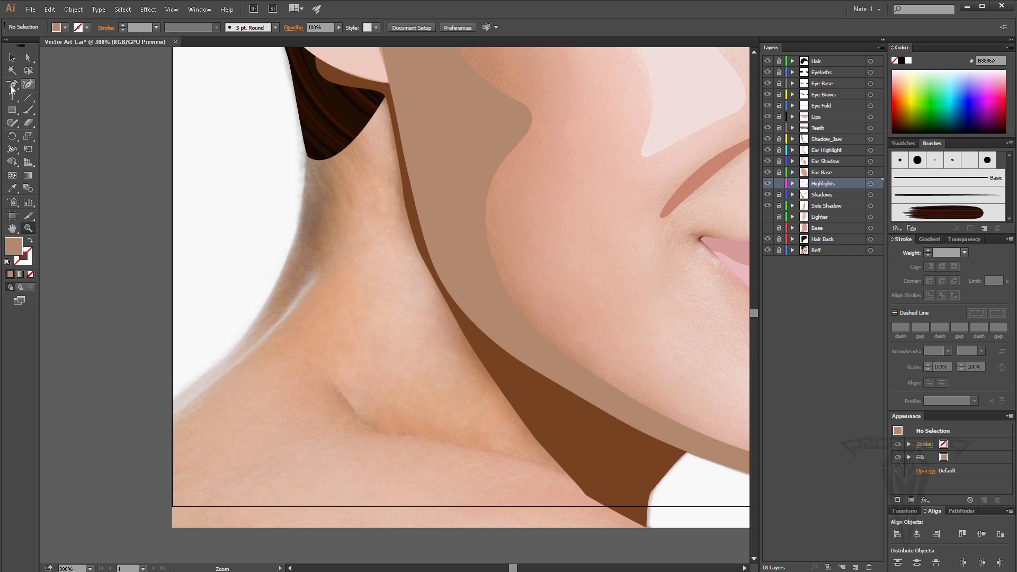
{"action": "left_click", "coordinate": [28, 85]}
{"action": "left_click", "coordinate": [382, 241]}
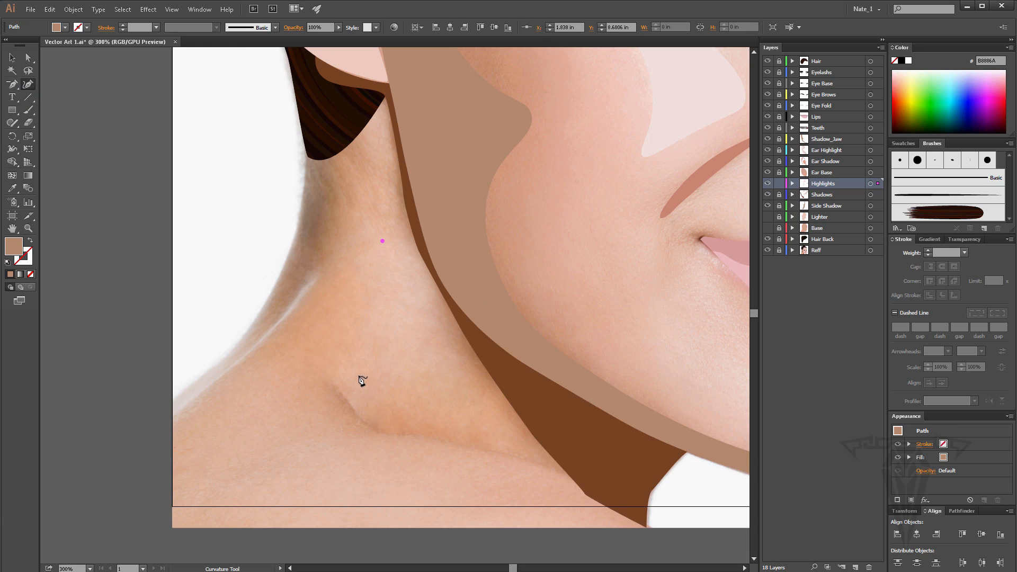
{"action": "left_click", "coordinate": [369, 327]}
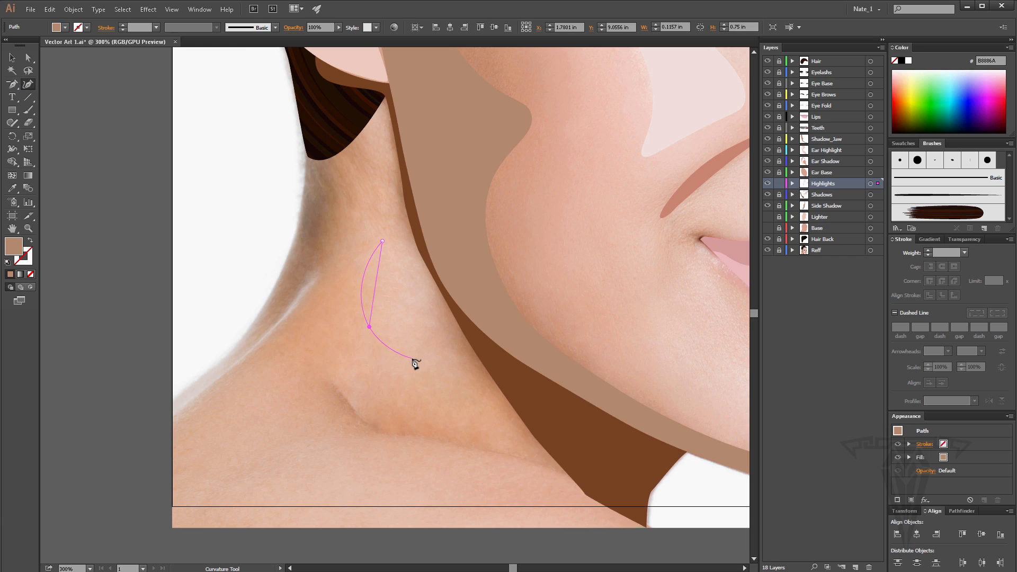
{"action": "left_click", "coordinate": [414, 360]}
{"action": "left_click", "coordinate": [432, 288]}
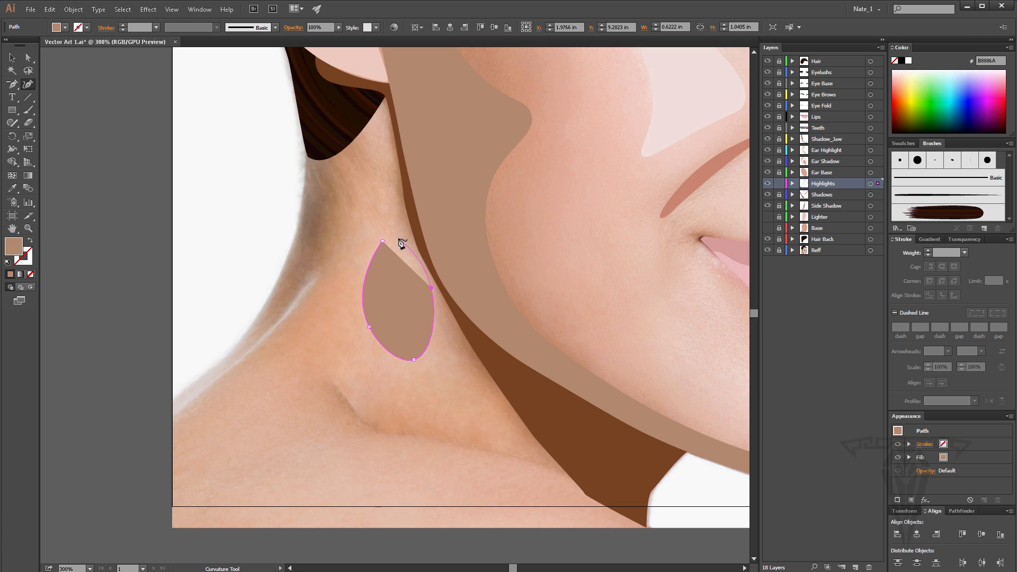
{"action": "key", "text": "ctrl+z"}
{"action": "key", "text": "ctrl+z"}
{"action": "key", "text": "ctrl+z"}
{"action": "scroll", "coordinate": [451, 354], "scroll_direction": "up", "scroll_amount": 2}
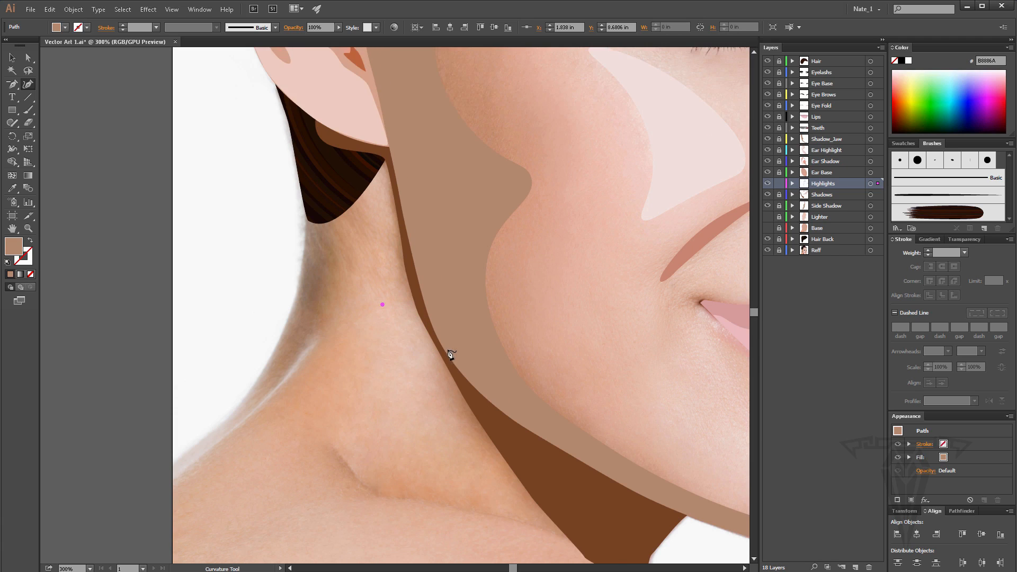
{"action": "scroll", "coordinate": [440, 352], "scroll_direction": "down", "scroll_amount": 2}
{"action": "scroll", "coordinate": [444, 368], "scroll_direction": "up", "scroll_amount": 2}
{"action": "scroll", "coordinate": [435, 367], "scroll_direction": "up", "scroll_amount": 4}
{"action": "key", "text": "ctrl+z"}
{"action": "scroll", "coordinate": [409, 365], "scroll_direction": "down", "scroll_amount": 6}
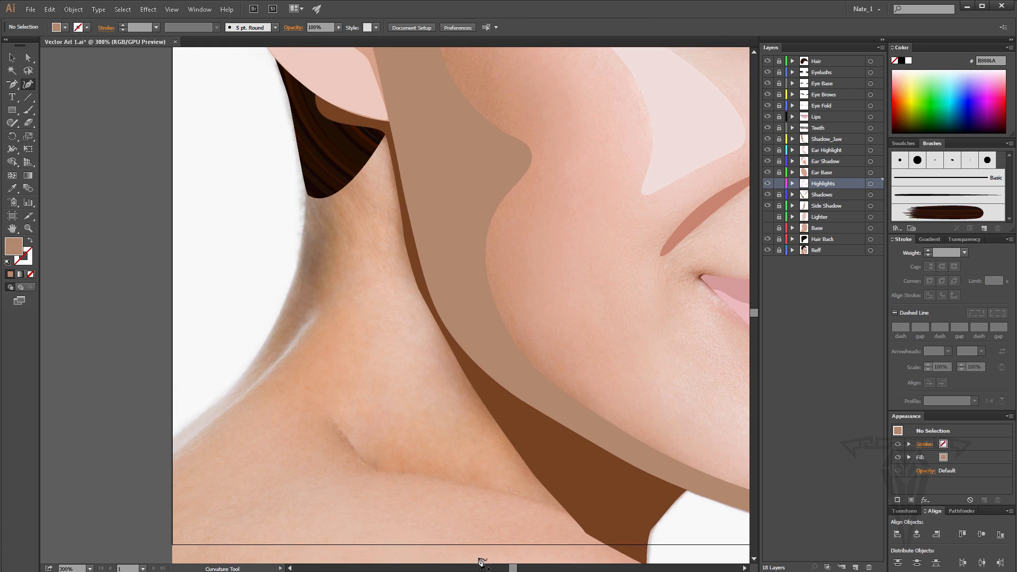
Fit the artboard in view and show the Base and Lighter layers.
{"action": "left_click_drag", "start_coordinate": [513, 568], "coordinate": [511, 568]}
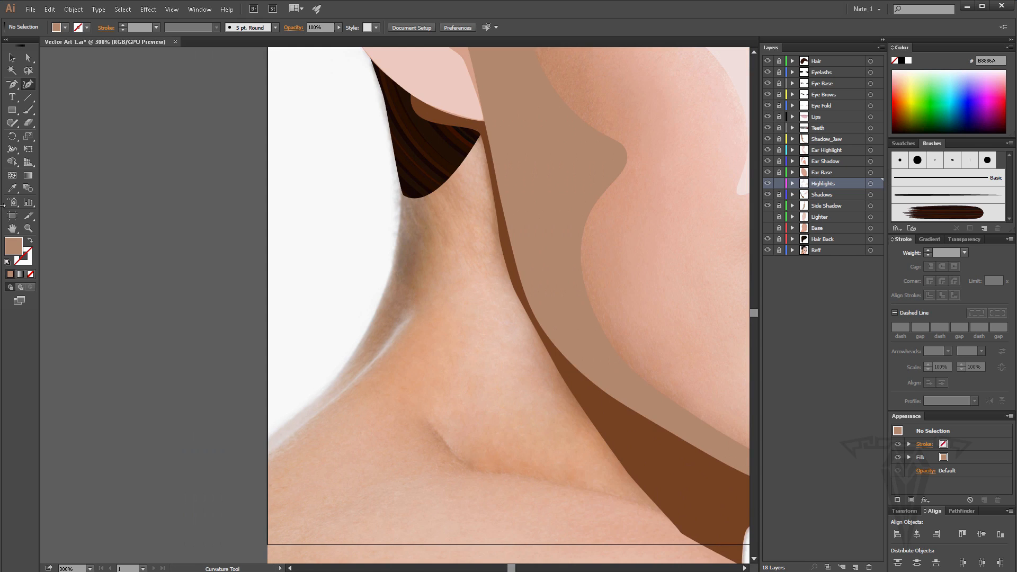
{"action": "double_click", "coordinate": [11, 227]}
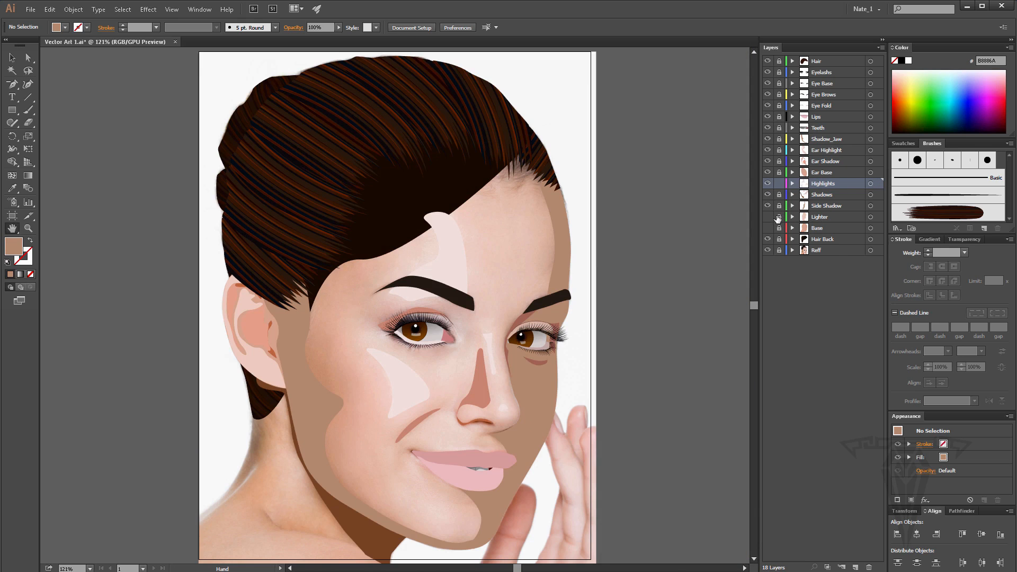
{"action": "left_click", "coordinate": [767, 228]}
{"action": "scroll", "coordinate": [419, 262], "scroll_direction": "down", "scroll_amount": 3}
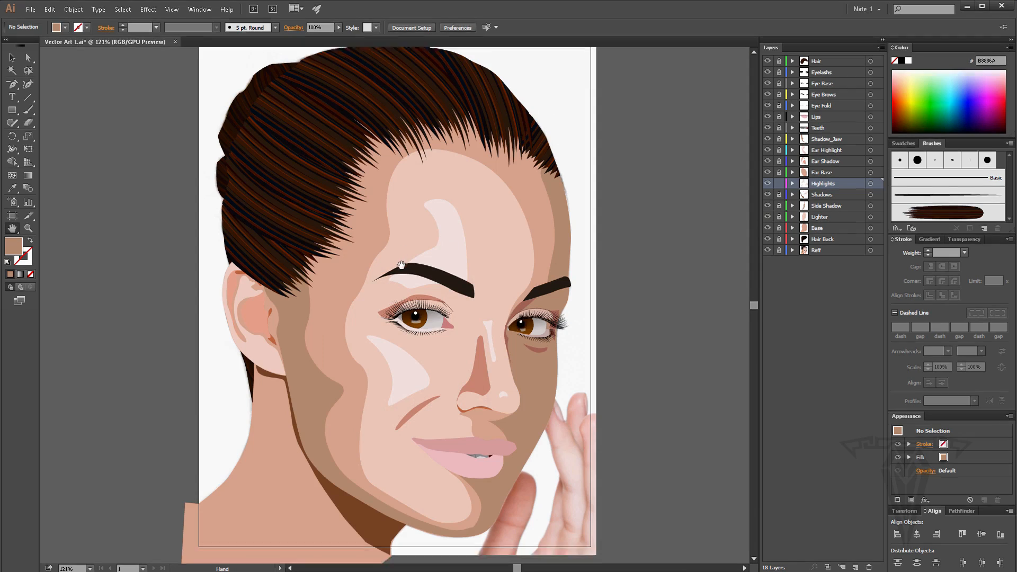
{"action": "scroll", "coordinate": [401, 264], "scroll_direction": "down", "scroll_amount": 2}
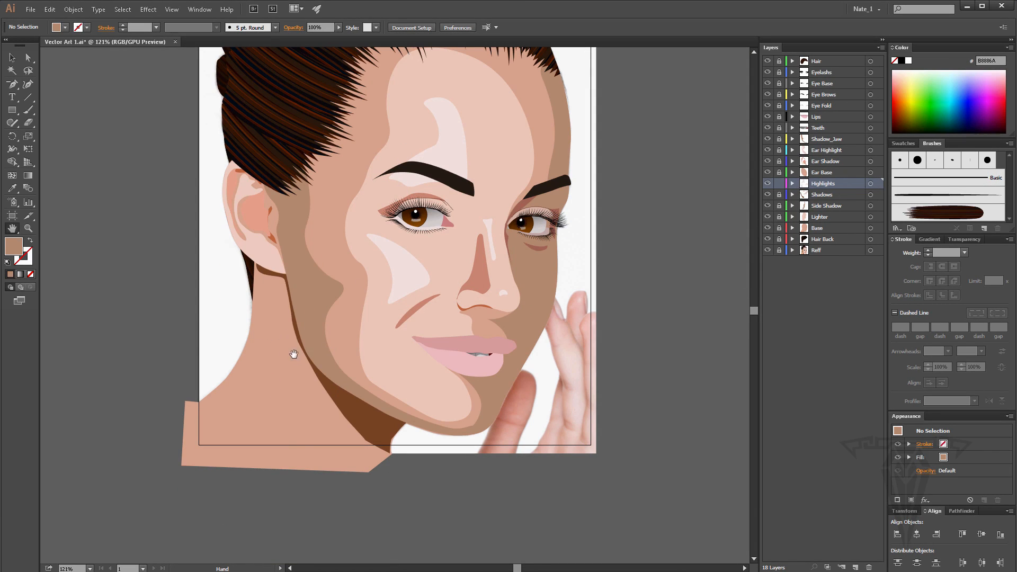
Draw a closed crescent about 0.58 in wide and 1.71 in tall on the neck with the Curvature tool.
{"action": "left_click", "coordinate": [28, 83]}
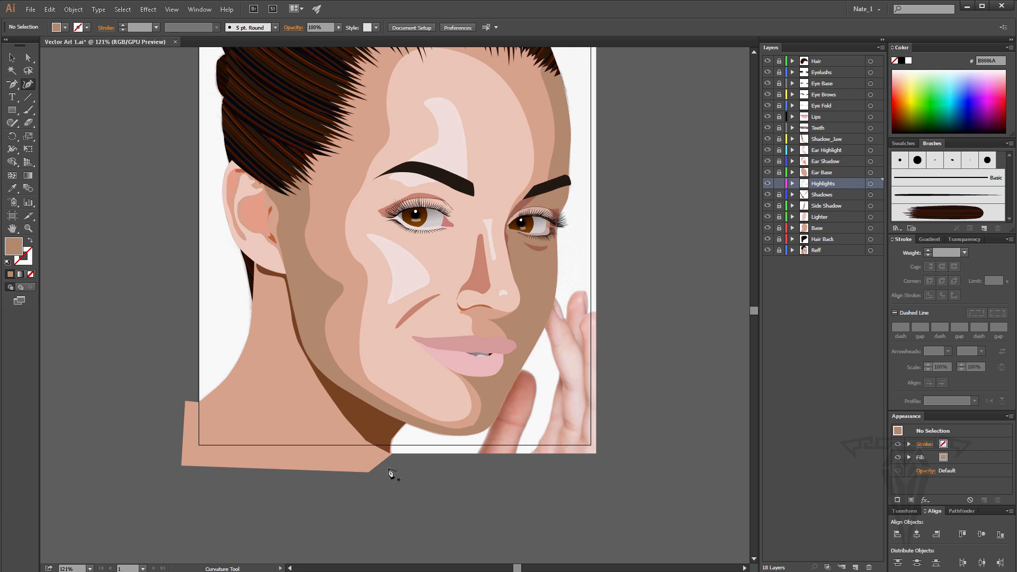
{"action": "left_click", "coordinate": [283, 334]}
{"action": "left_click", "coordinate": [273, 341]}
{"action": "left_click", "coordinate": [262, 395]}
{"action": "left_click", "coordinate": [288, 403]}
{"action": "left_click", "coordinate": [283, 334]}
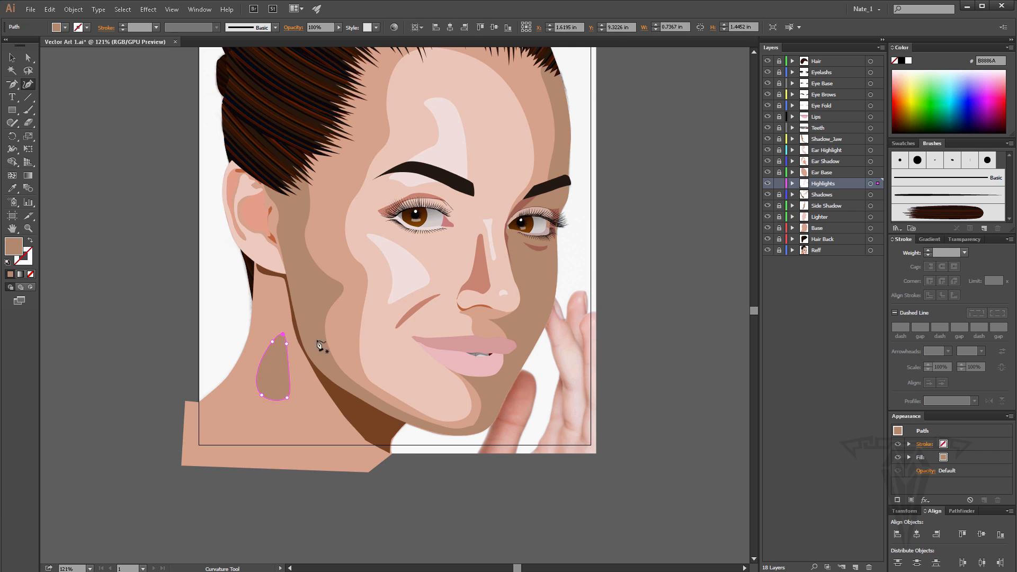
{"action": "left_click_drag", "start_coordinate": [288, 404], "coordinate": [273, 395]}
{"action": "mouse_move", "coordinate": [287, 352]}
{"action": "left_mouse_down"}
{"action": "mouse_move", "coordinate": [281, 358]}
{"action": "mouse_move", "coordinate": [280, 327]}
{"action": "mouse_move", "coordinate": [272, 353]}
{"action": "left_mouse_up"}
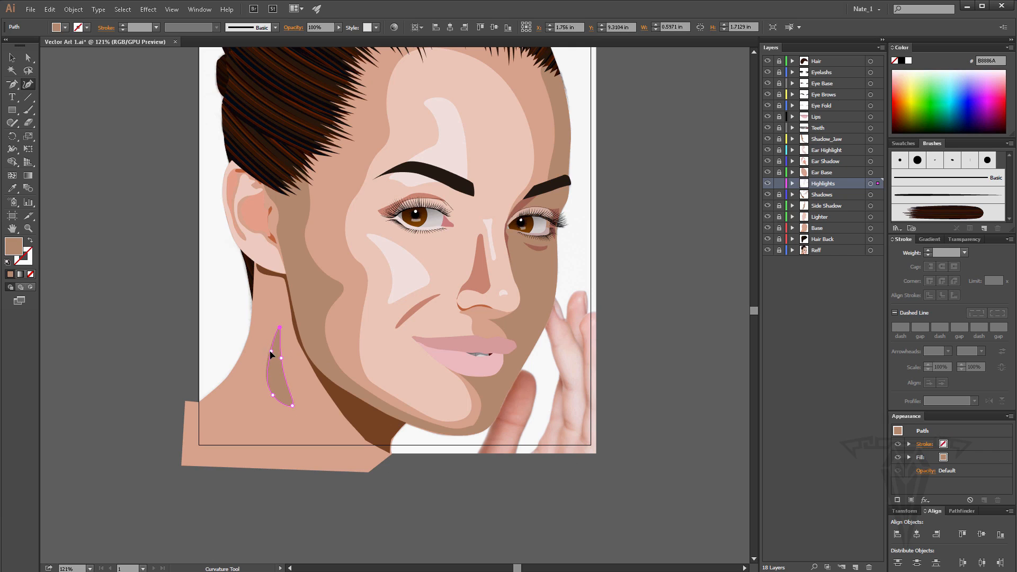
Fill the neck crescent with the pale pink sampled from the near cheek's highlight using the Eyedropper.
{"action": "left_click", "coordinate": [12, 188]}
{"action": "left_click", "coordinate": [416, 263]}
{"action": "scroll", "coordinate": [356, 243], "scroll_direction": "down", "scroll_amount": 3}
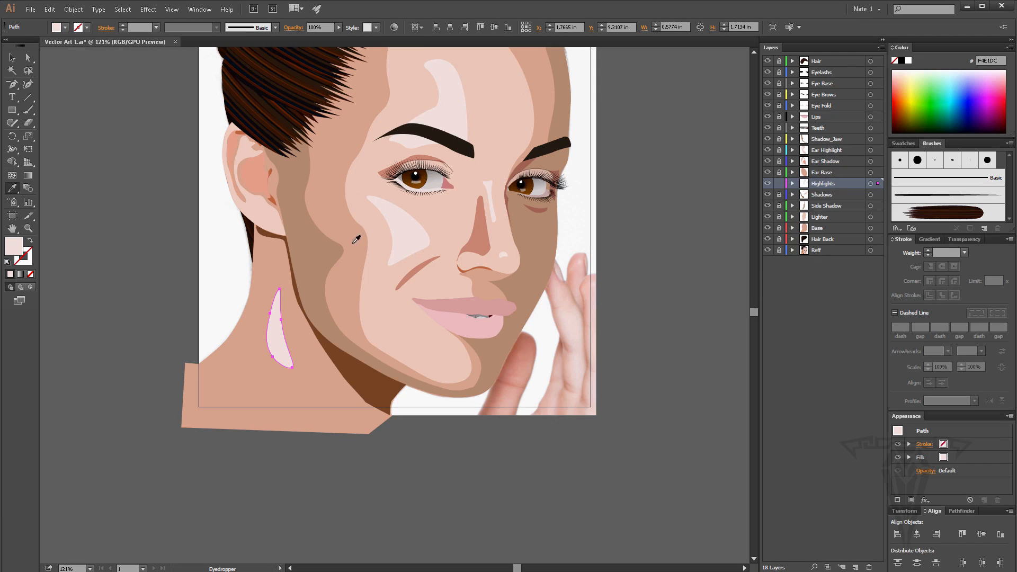
{"action": "scroll", "coordinate": [352, 245], "scroll_direction": "up", "scroll_amount": 4}
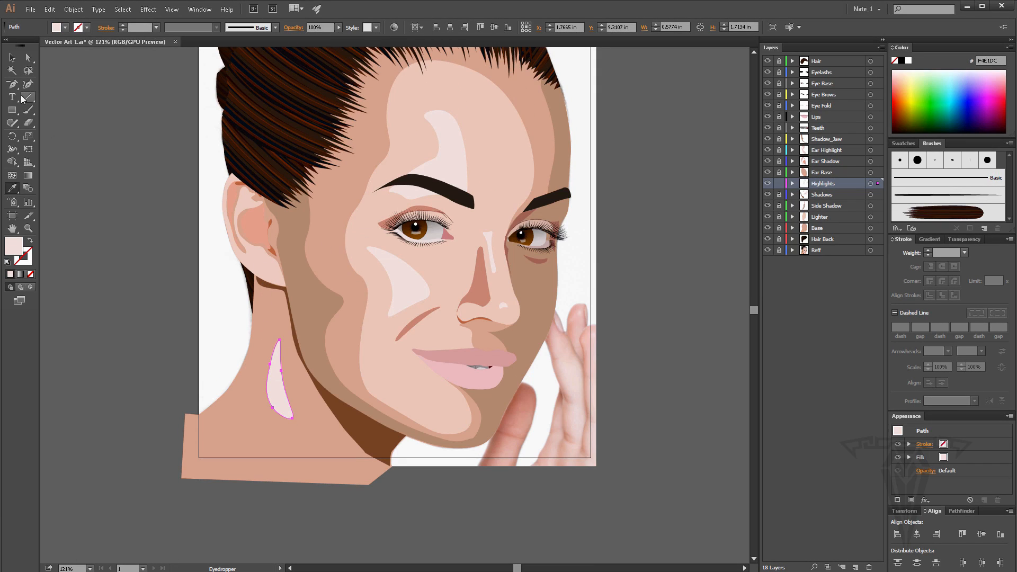
Draw a slim curved highlight about 1.16 in wide and 2.26 in tall along the neck's outer edge with the Curvature tool.
{"action": "left_click", "coordinate": [29, 86]}
{"action": "left_click", "coordinate": [258, 333]}
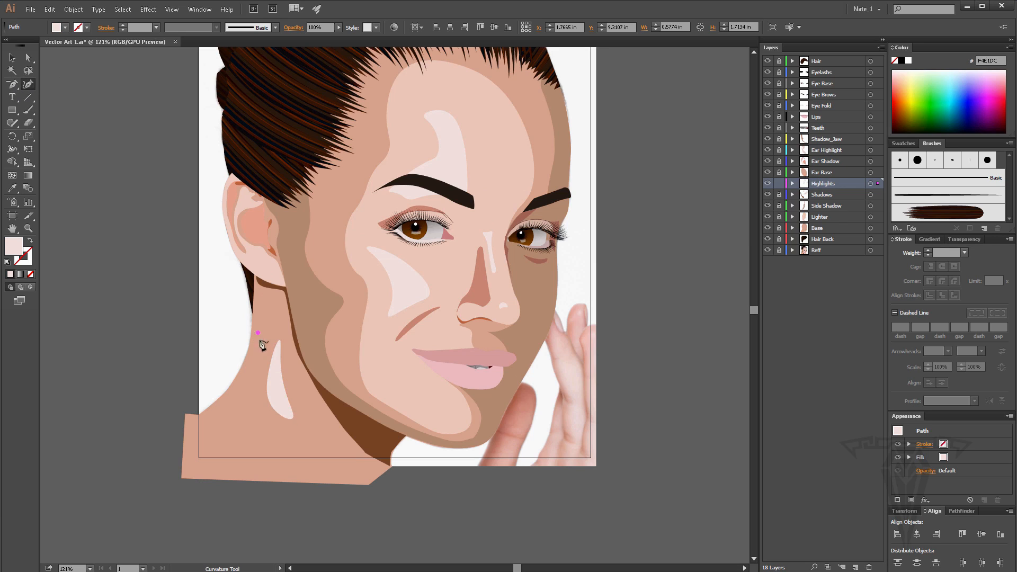
{"action": "left_click", "coordinate": [214, 422]}
{"action": "left_click_drag", "start_coordinate": [246, 380], "coordinate": [243, 377]}
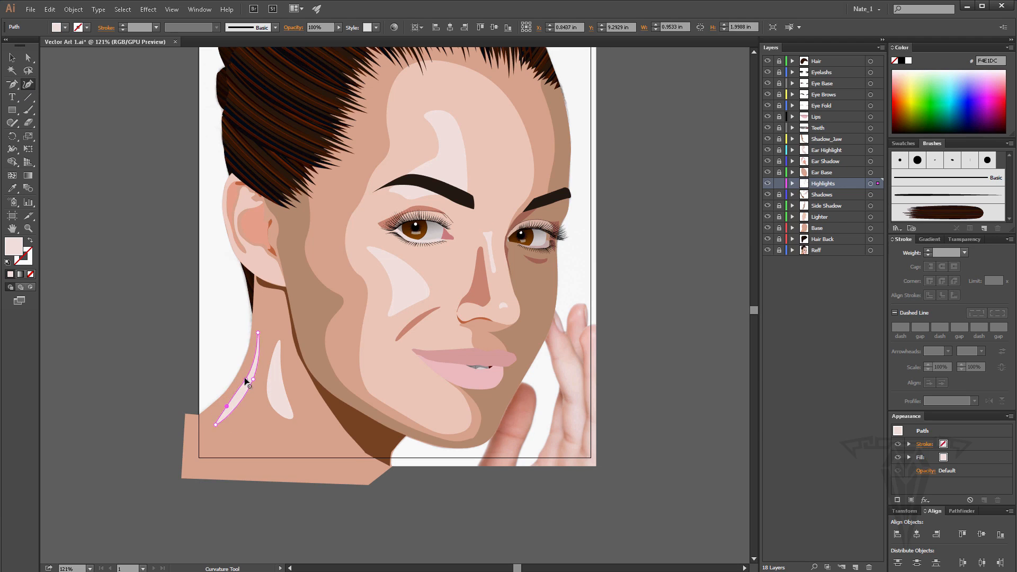
{"action": "left_click_drag", "start_coordinate": [258, 333], "coordinate": [259, 321]}
{"action": "left_click_drag", "start_coordinate": [215, 424], "coordinate": [229, 404]}
{"action": "left_click_drag", "start_coordinate": [244, 377], "coordinate": [241, 384]}
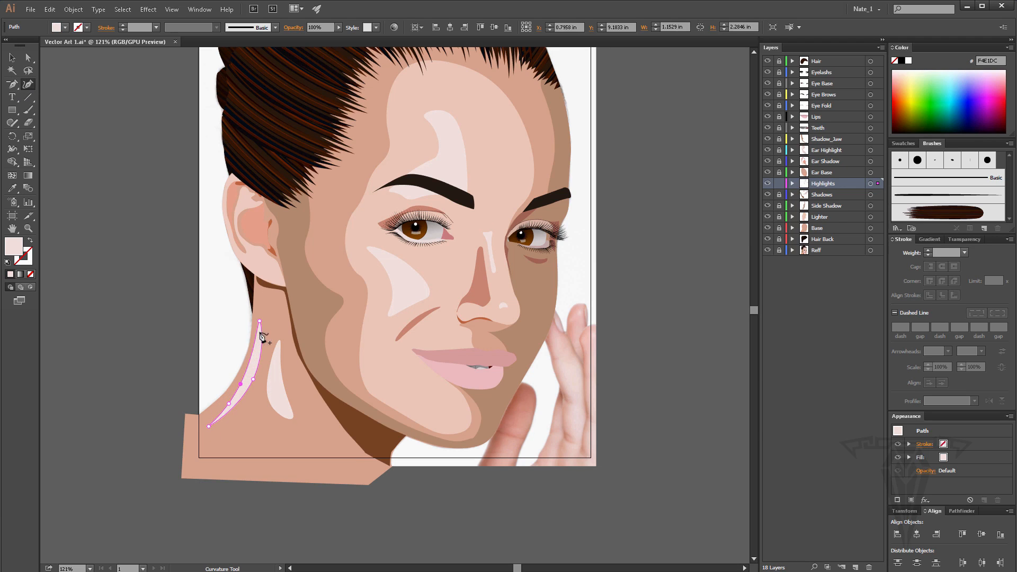
{"action": "left_click_drag", "start_coordinate": [259, 320], "coordinate": [259, 317]}
{"action": "scroll", "coordinate": [310, 276], "scroll_direction": "down", "scroll_amount": 2}
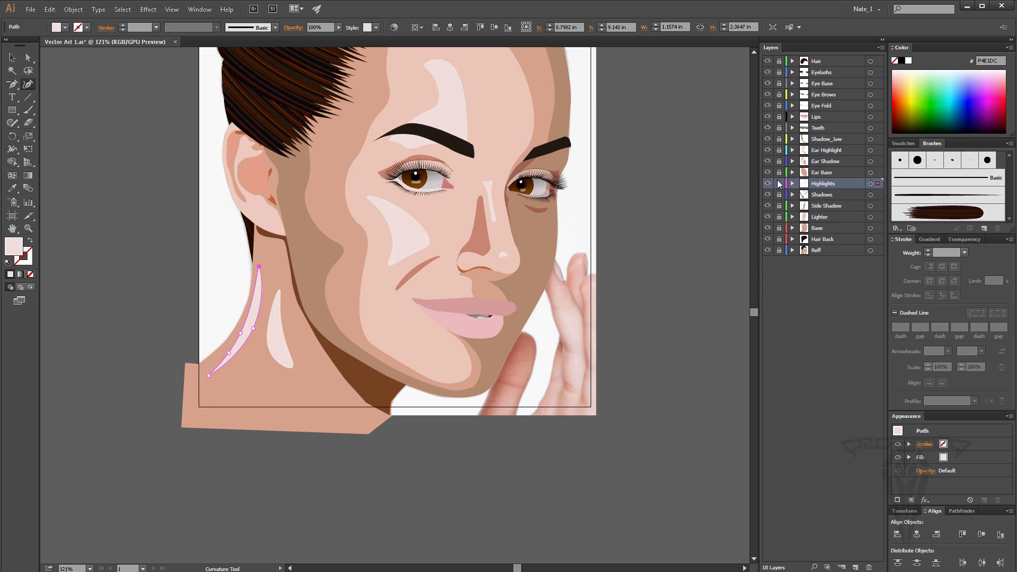
Lock the Highlights layer, make Shadows the active layer, and toggle its visibility to check its shapes.
{"action": "left_click", "coordinate": [780, 184]}
{"action": "scroll", "coordinate": [373, 311], "scroll_direction": "down", "scroll_amount": 1}
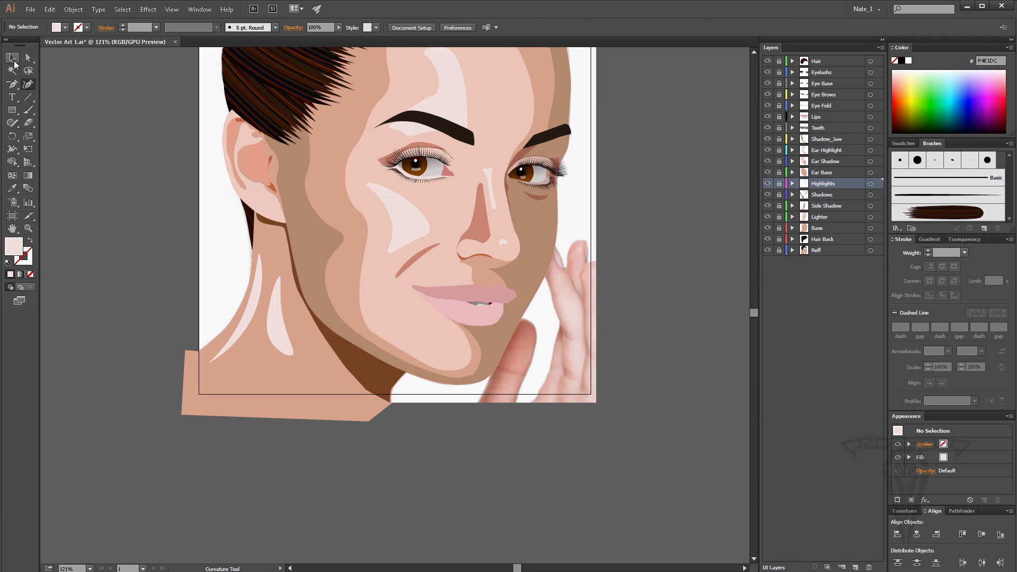
{"action": "left_click", "coordinate": [819, 196]}
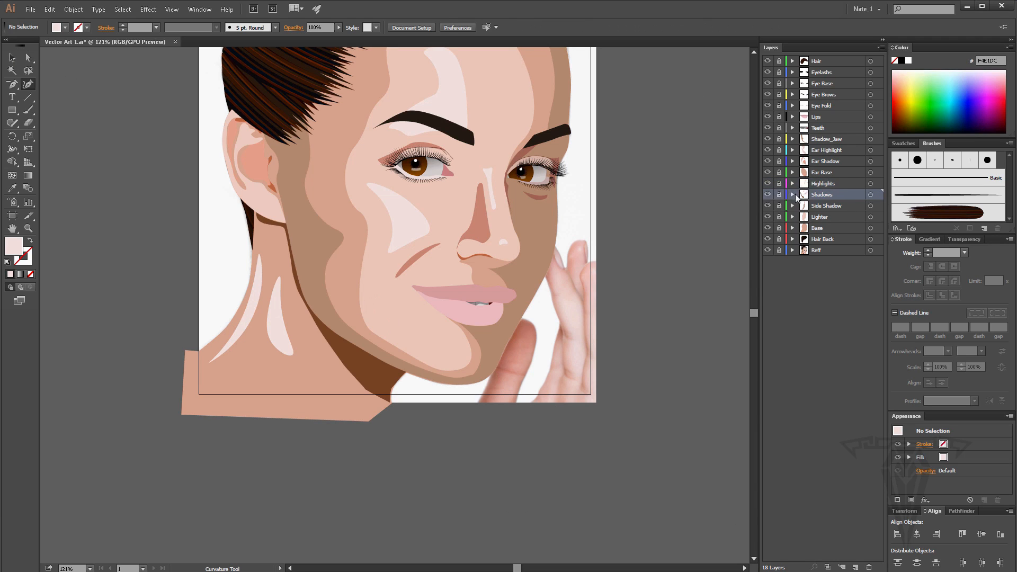
{"action": "left_click", "coordinate": [768, 195]}
{"action": "left_click", "coordinate": [767, 196]}
Unlock the Shadows layer and soften the bend low on the neck shadow's outer edge with the Direct Selection tool.
{"action": "key", "text": "z"}
{"action": "left_click", "coordinate": [376, 382]}
{"action": "left_click", "coordinate": [387, 312]}
{"action": "left_click", "coordinate": [387, 313]}
{"action": "key", "text": "a"}
{"action": "left_click", "coordinate": [778, 194]}
{"action": "left_click", "coordinate": [385, 312]}
{"action": "left_click_drag", "start_coordinate": [385, 313], "coordinate": [396, 320]}
{"action": "left_click_drag", "start_coordinate": [383, 308], "coordinate": [374, 301]}
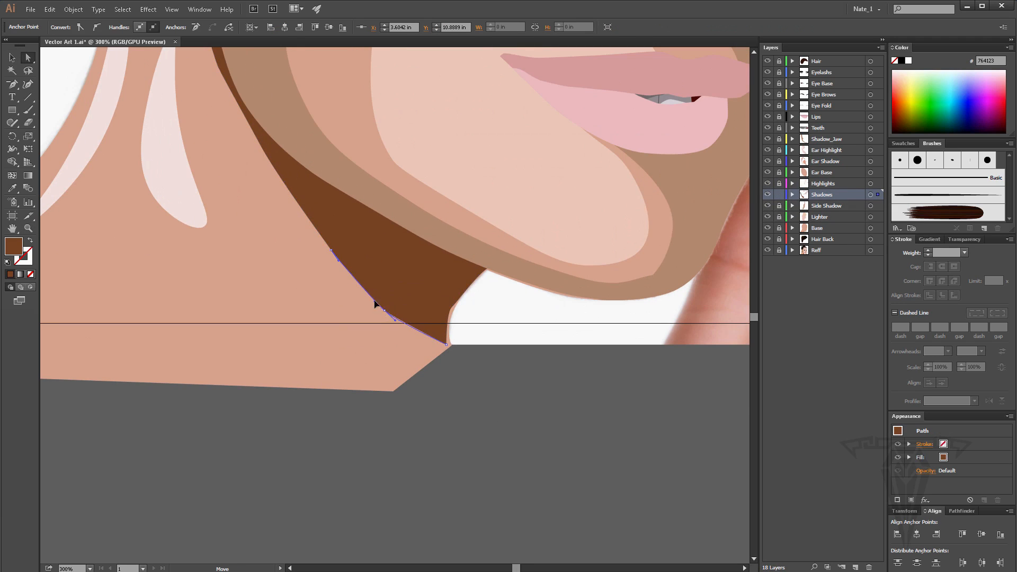
{"action": "scroll", "coordinate": [450, 370], "scroll_direction": "up", "scroll_amount": 11}
{"action": "scroll", "coordinate": [450, 368], "scroll_direction": "down", "scroll_amount": 3}
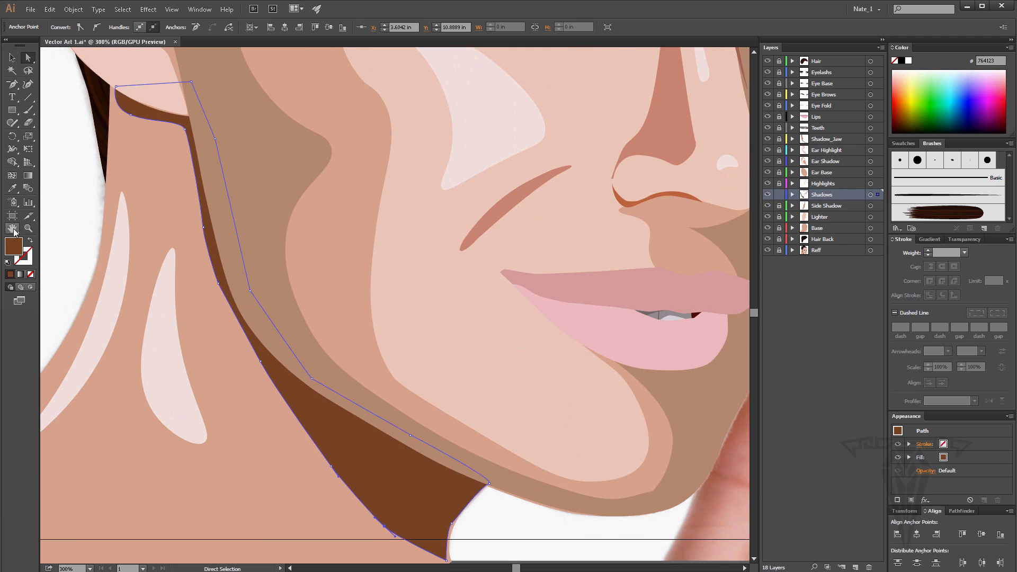
Lock the Shadows layer and hide the Base, Lighter and Side Shadow layers to expose the reference photo.
{"action": "double_click", "coordinate": [11, 229]}
{"action": "scroll", "coordinate": [239, 295], "scroll_direction": "down", "scroll_amount": 3}
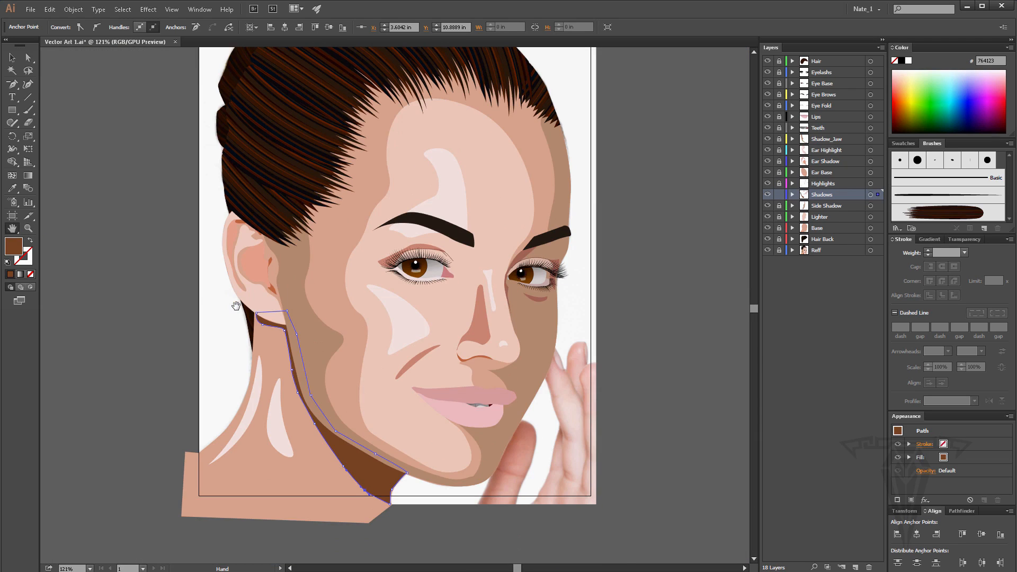
{"action": "scroll", "coordinate": [371, 315], "scroll_direction": "up", "scroll_amount": 1}
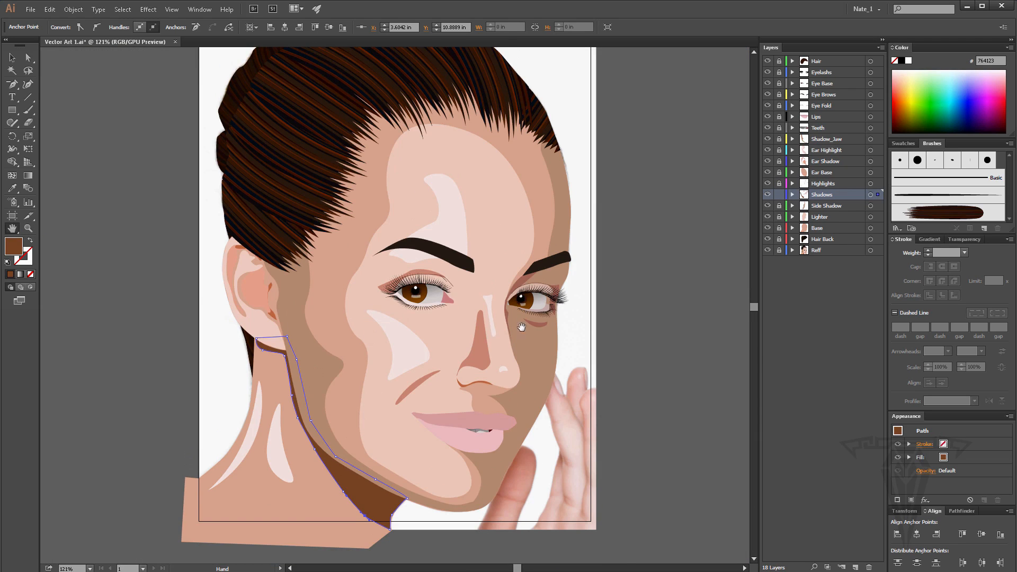
{"action": "left_click", "coordinate": [779, 195]}
{"action": "left_click", "coordinate": [768, 228]}
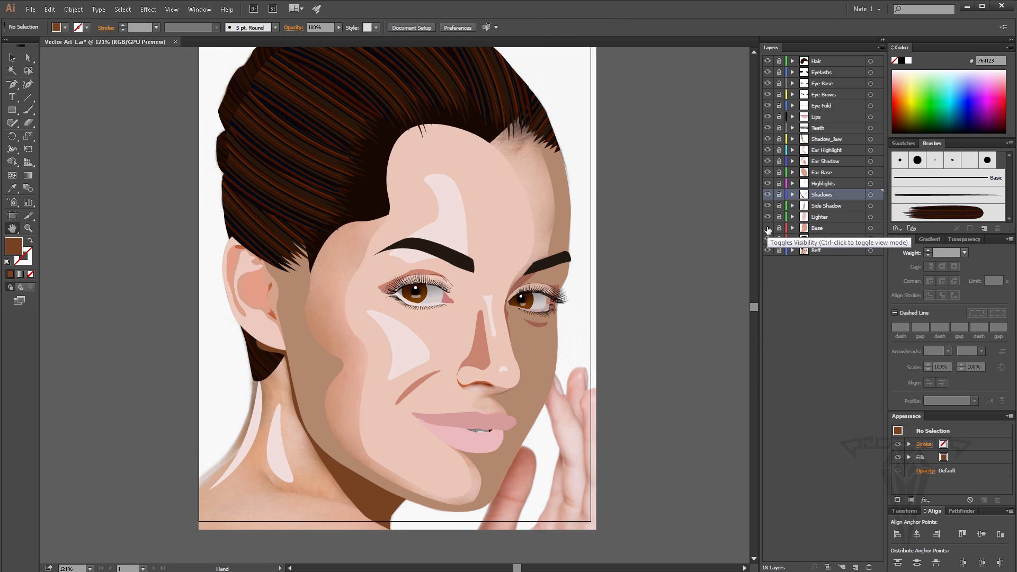
{"action": "left_click", "coordinate": [767, 217]}
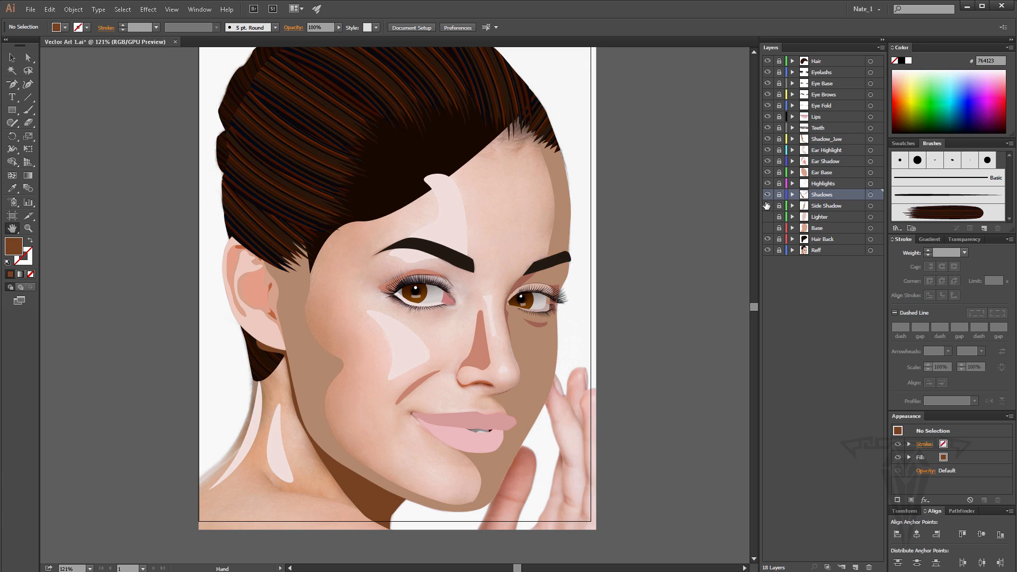
{"action": "left_click", "coordinate": [768, 206]}
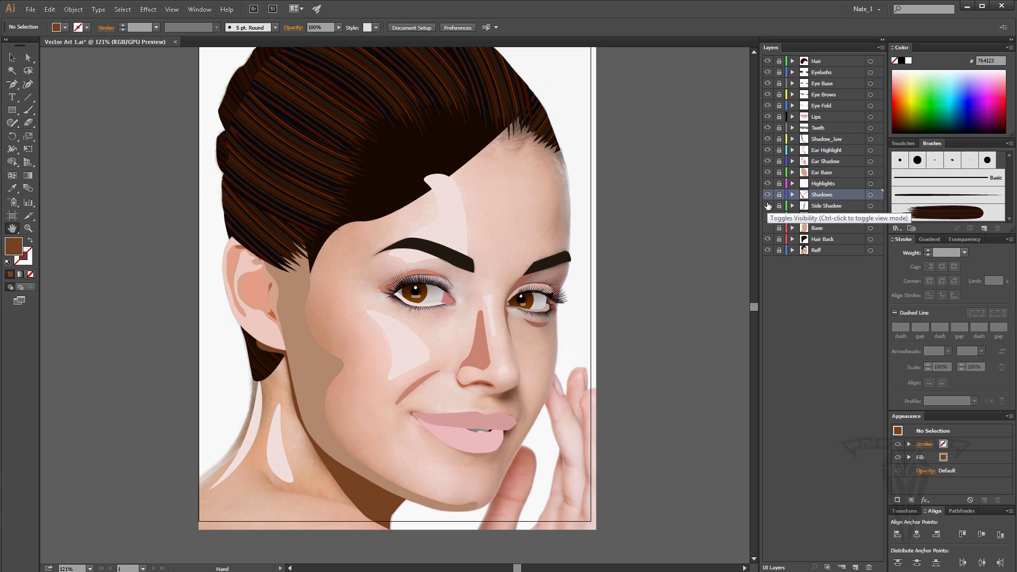
{"action": "left_click", "coordinate": [767, 206]}
{"action": "left_click", "coordinate": [768, 206]}
{"action": "left_click", "coordinate": [768, 206]}
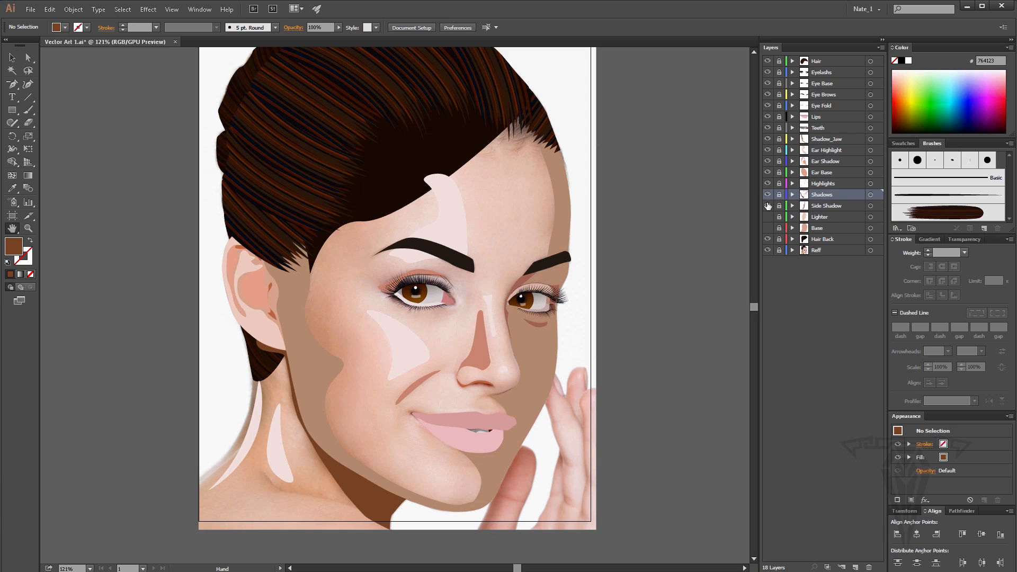
{"action": "left_click", "coordinate": [767, 206]}
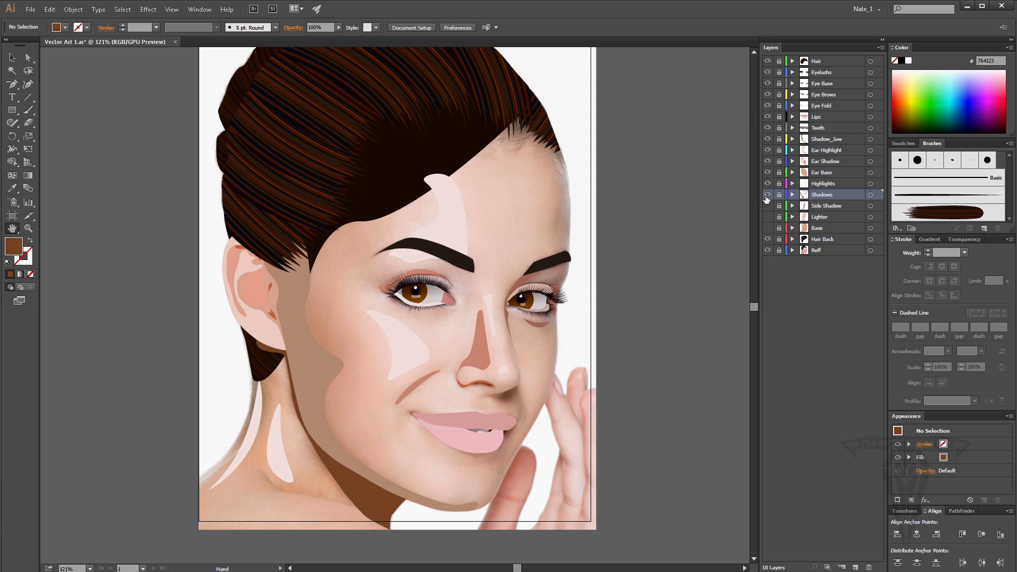
{"action": "left_click", "coordinate": [768, 194]}
Unlock the Shadows layer and reshape the inner part of the nostril shadow's lower edge to match the photo with the Direct Selection tool.
{"action": "left_click", "coordinate": [28, 228]}
{"action": "left_click", "coordinate": [487, 383]}
{"action": "left_click", "coordinate": [386, 309]}
{"action": "left_click", "coordinate": [387, 310]}
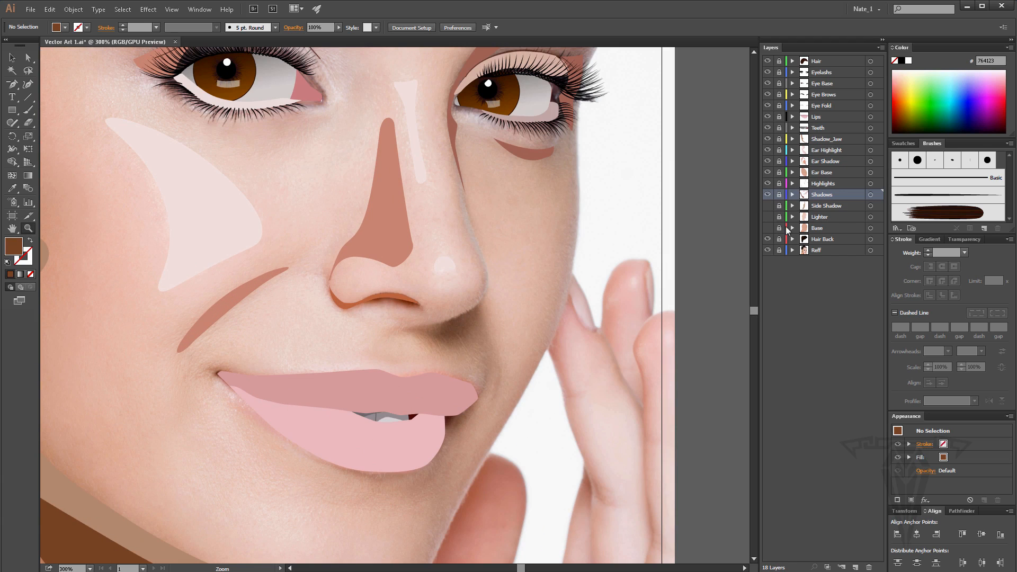
{"action": "left_click", "coordinate": [779, 195]}
{"action": "left_click", "coordinate": [403, 302]}
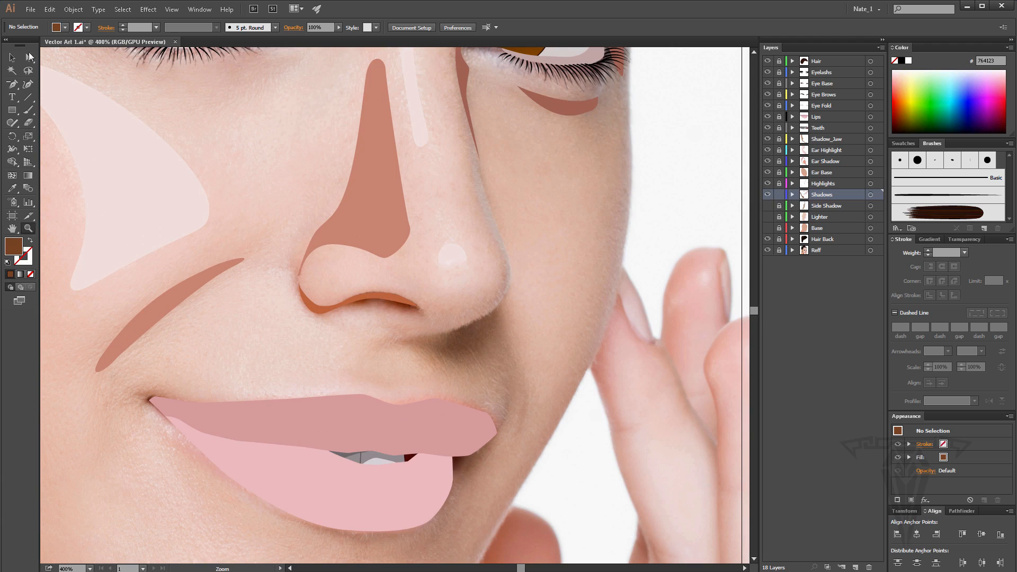
{"action": "key", "text": "a"}
{"action": "left_click", "coordinate": [389, 300]}
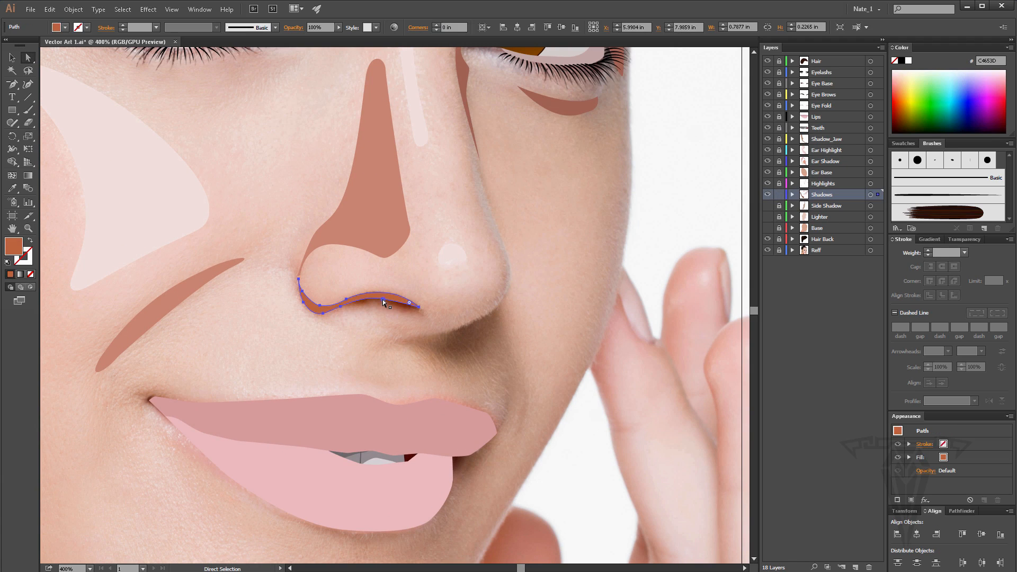
{"action": "key", "text": "ctrl+z"}
{"action": "left_click_drag", "start_coordinate": [383, 300], "coordinate": [396, 306]}
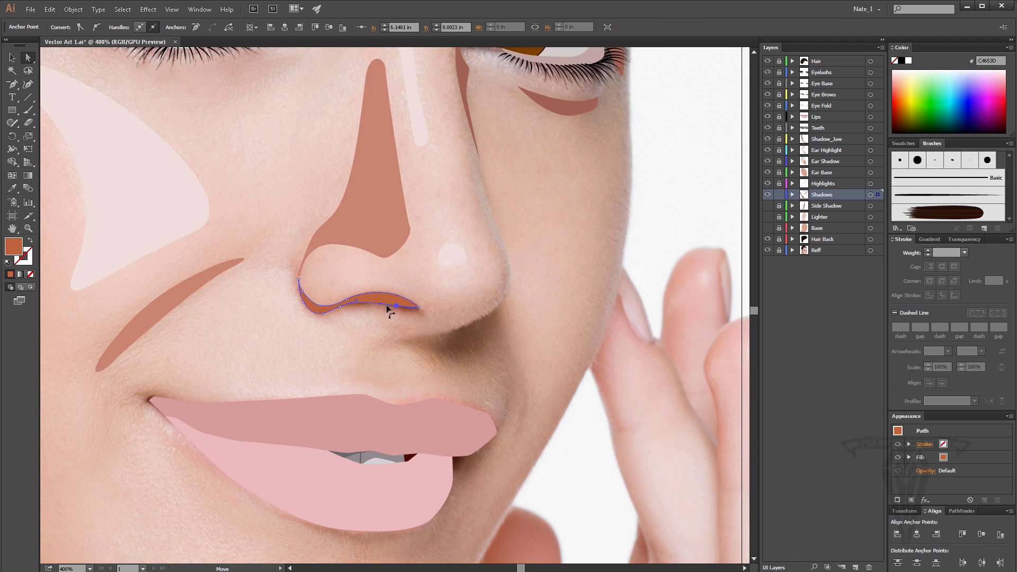
{"action": "left_click", "coordinate": [341, 311]}
{"action": "left_click_drag", "start_coordinate": [343, 308], "coordinate": [409, 315]}
{"action": "scroll", "coordinate": [402, 269], "scroll_direction": "up", "scroll_amount": 5}
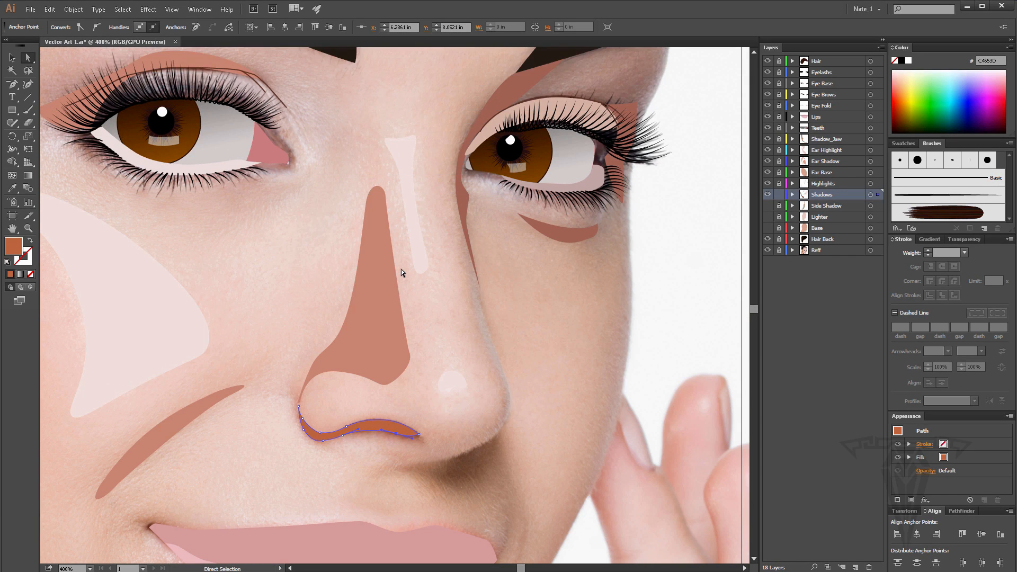
Adjust the nostril shadow's anchor points around the outer bend of the nose wing to follow the photo.
{"action": "scroll", "coordinate": [370, 370], "scroll_direction": "down", "scroll_amount": 2}
{"action": "left_click_drag", "start_coordinate": [346, 405], "coordinate": [344, 397]}
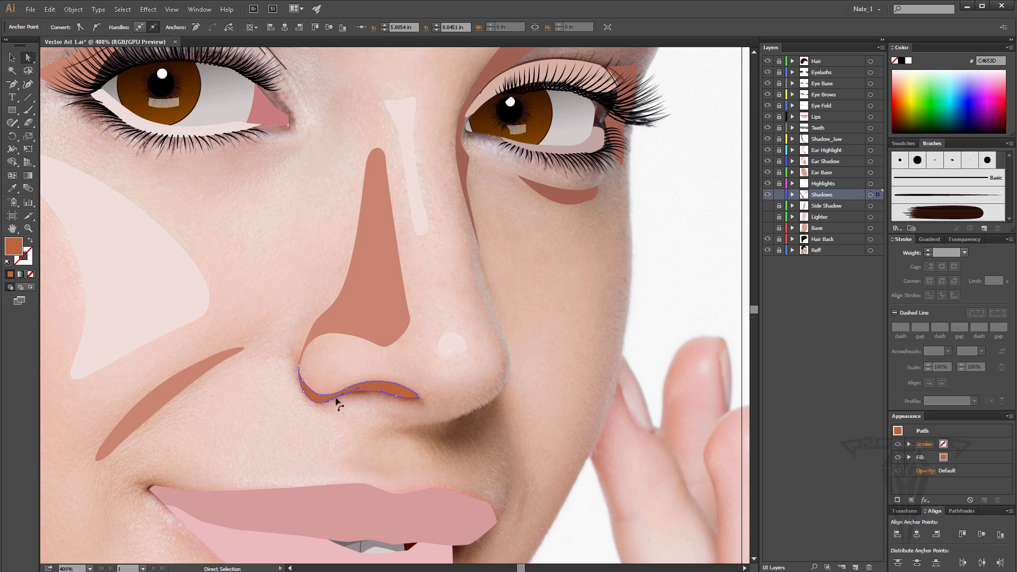
{"action": "left_click_drag", "start_coordinate": [323, 402], "coordinate": [325, 399]}
{"action": "scroll", "coordinate": [410, 393], "scroll_direction": "down", "scroll_amount": 1}
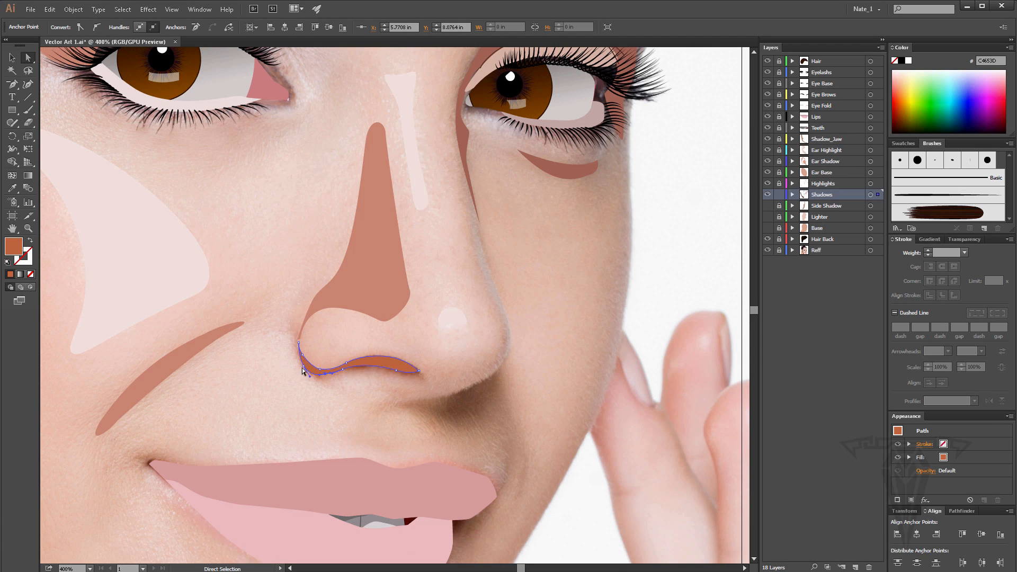
{"action": "mouse_move", "coordinate": [302, 367]}
{"action": "left_mouse_down"}
{"action": "mouse_move", "coordinate": [334, 376]}
{"action": "mouse_move", "coordinate": [311, 377]}
{"action": "left_mouse_up"}
Draw a closed curved shadow about 0.62 in wide and 0.39 in tall beneath the nose tip with the Pen tool.
{"action": "left_click", "coordinate": [13, 87]}
{"action": "left_click", "coordinate": [51, 89]}
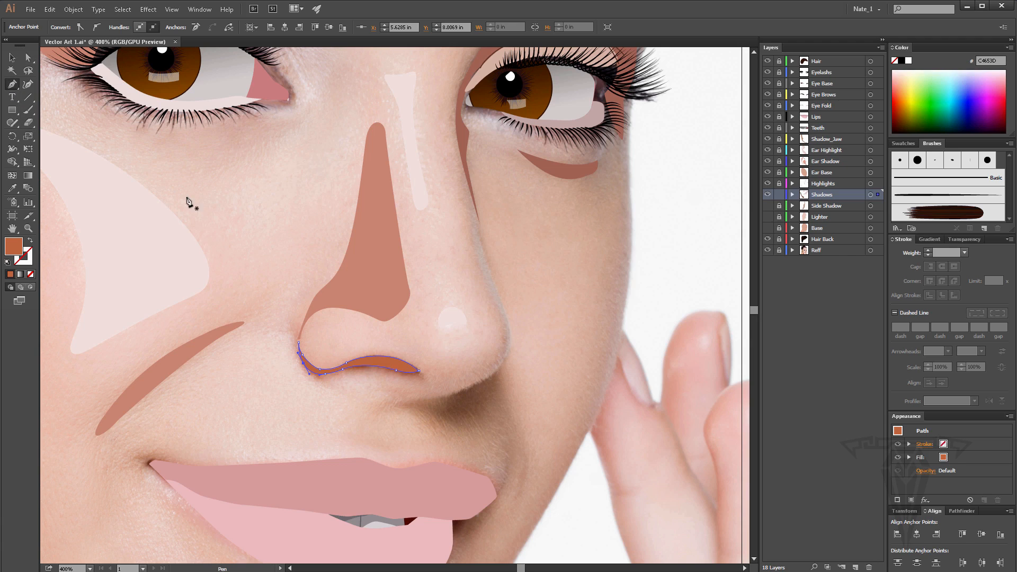
{"action": "left_click", "coordinate": [408, 400]}
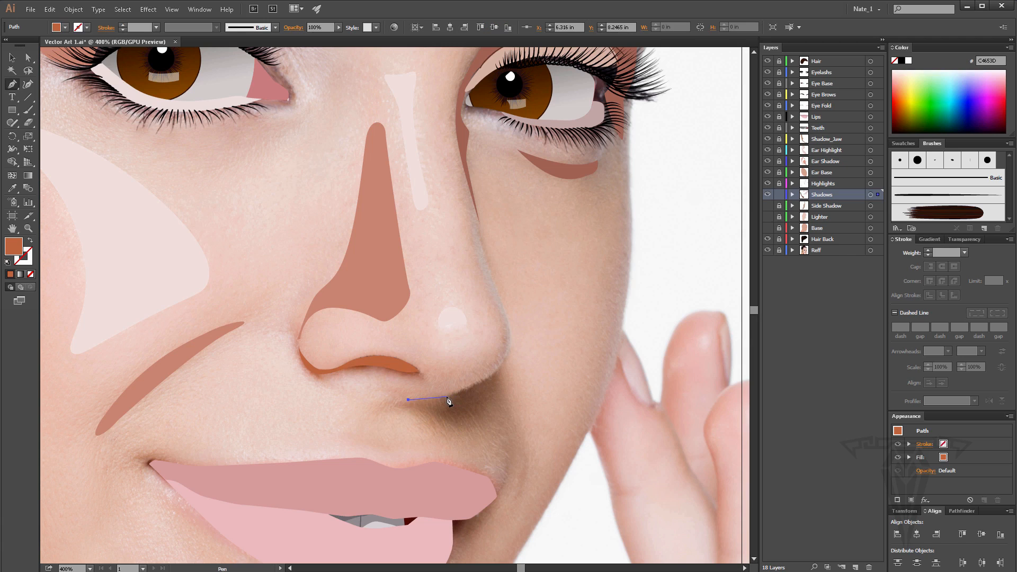
{"action": "left_click_drag", "start_coordinate": [446, 397], "coordinate": [458, 392]}
{"action": "left_click", "coordinate": [488, 378]}
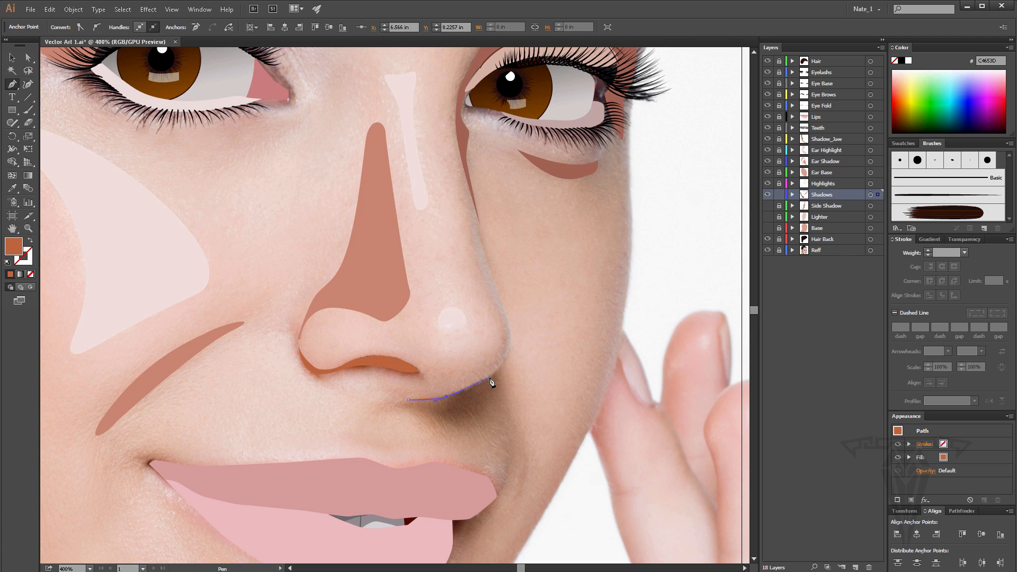
{"action": "left_click_drag", "start_coordinate": [491, 378], "coordinate": [508, 358]}
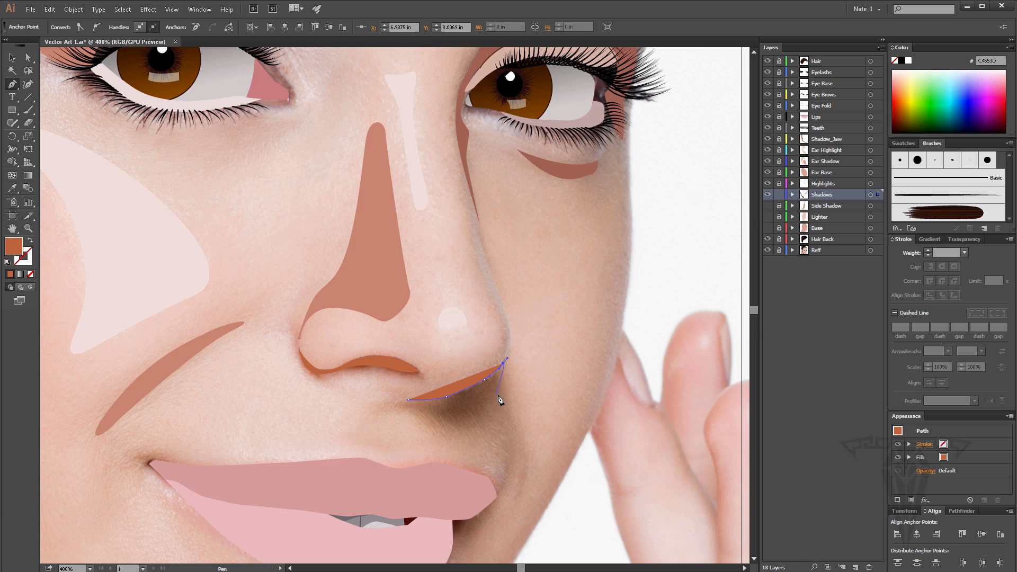
{"action": "left_click", "coordinate": [503, 363]}
{"action": "left_click", "coordinate": [494, 403]}
{"action": "left_click_drag", "start_coordinate": [491, 404], "coordinate": [424, 425]}
{"action": "key", "text": "ctrl+z"}
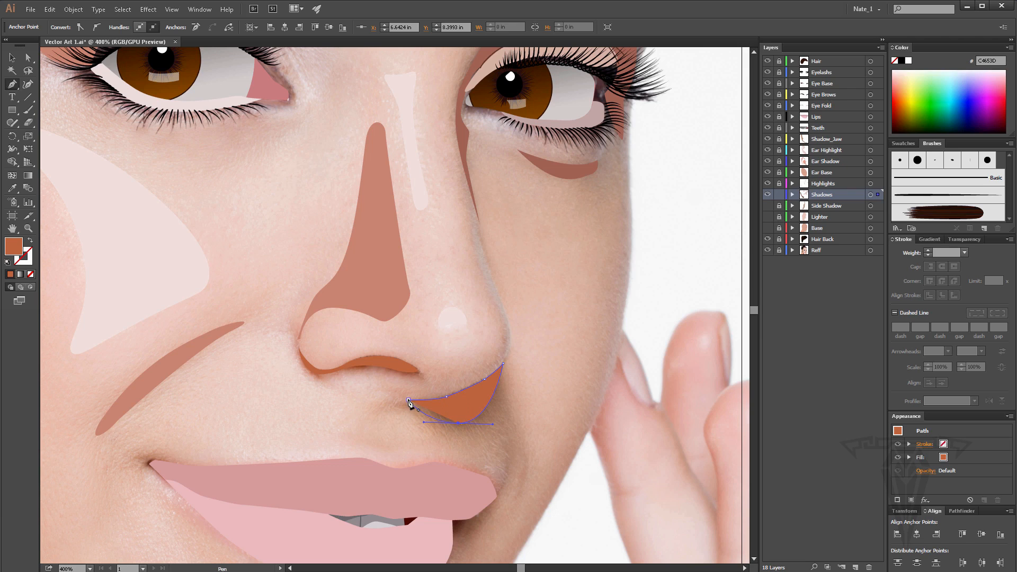
{"action": "left_click", "coordinate": [408, 401]}
Show the Side Shadow, Lighter and Base layers, view the whole portrait and deselect the new nose shadow.
{"action": "scroll", "coordinate": [346, 293], "scroll_direction": "up", "scroll_amount": 1}
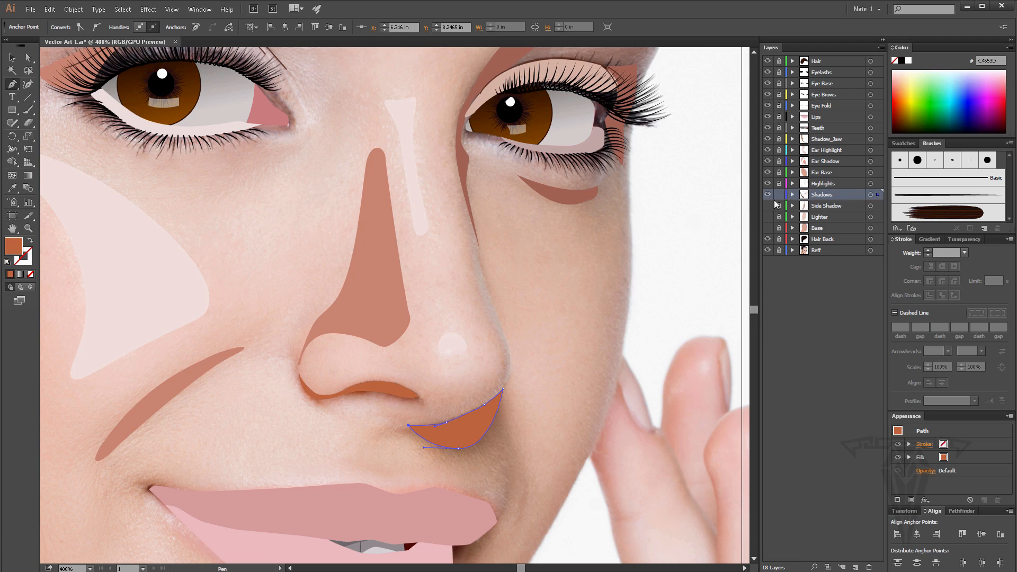
{"action": "left_click_drag", "start_coordinate": [769, 209], "coordinate": [767, 230]}
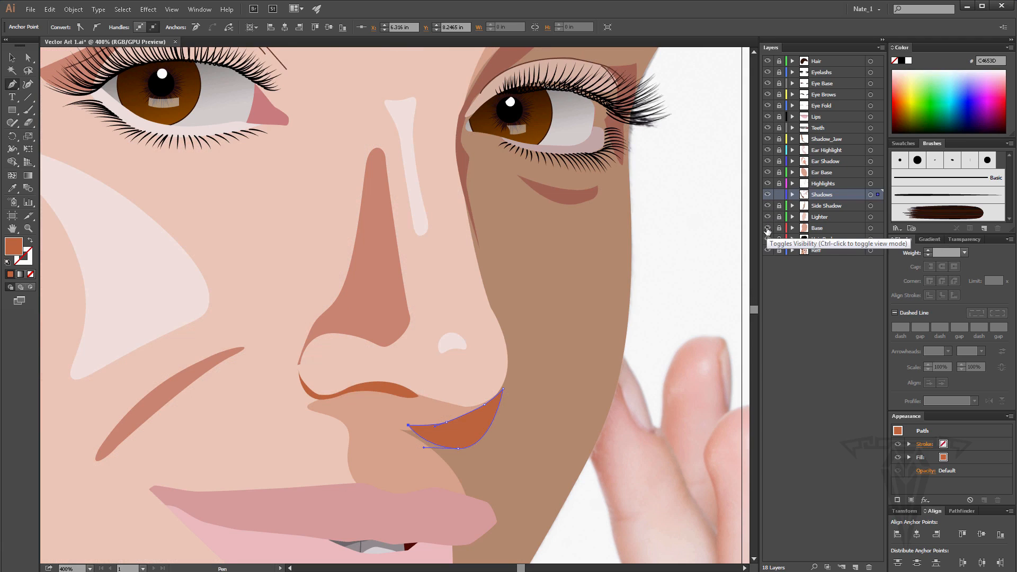
{"action": "left_click", "coordinate": [29, 228]}
{"action": "double_click", "coordinate": [29, 229]}
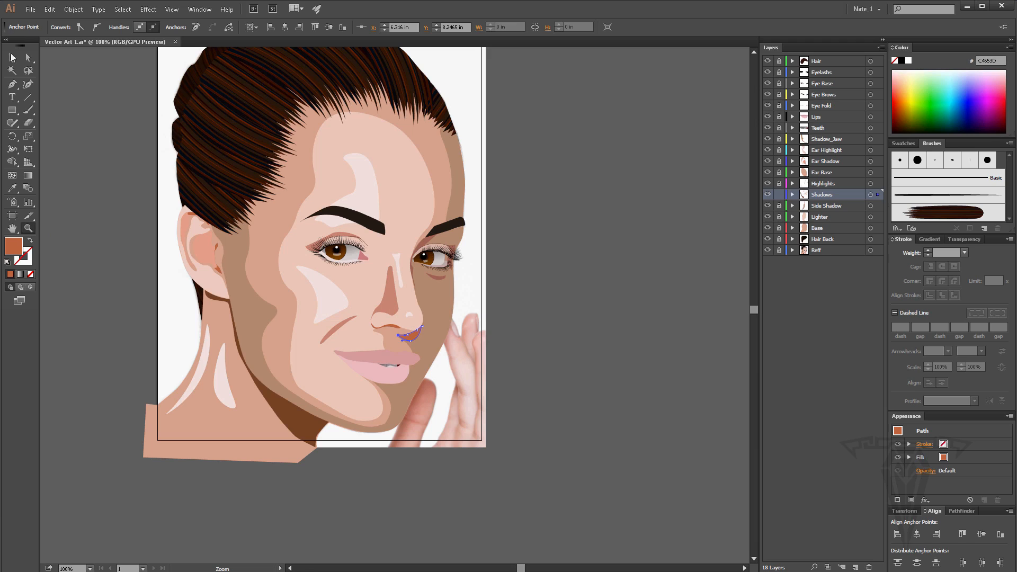
{"action": "key", "text": "v"}
{"action": "left_click", "coordinate": [589, 259]}
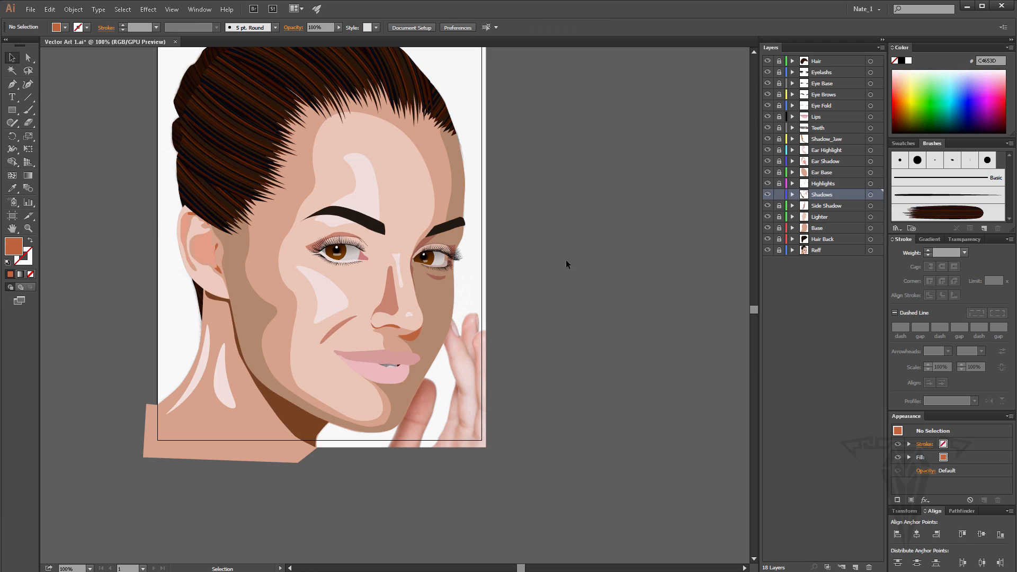
Recolor the shadow beneath the nose tip with the reddish brown sampled from the far eye's upper shadow, and deselect it.
{"action": "left_click", "coordinate": [414, 340]}
{"action": "left_click", "coordinate": [13, 188]}
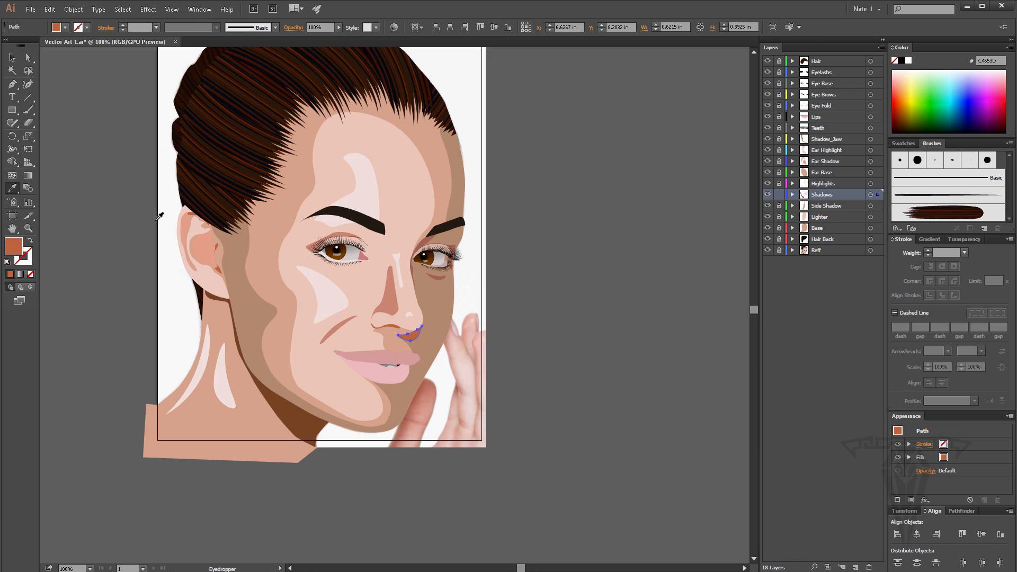
{"action": "left_click", "coordinate": [393, 286]}
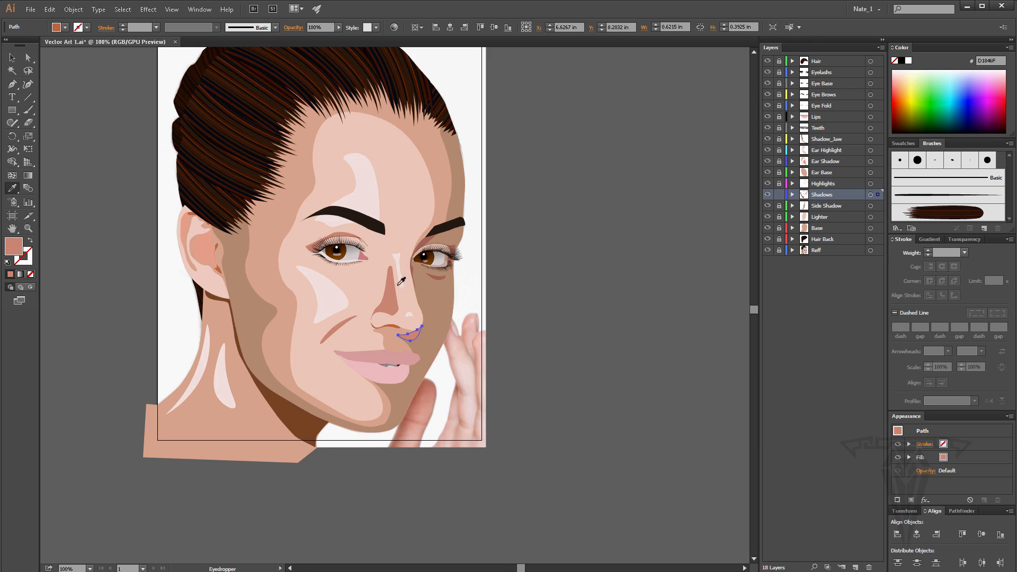
{"action": "left_click", "coordinate": [426, 239]}
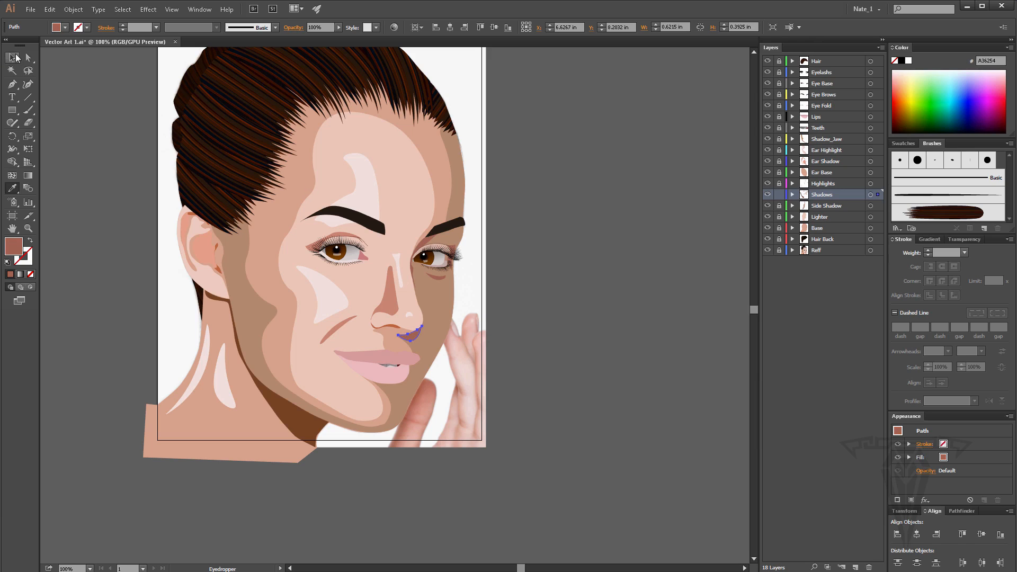
{"action": "left_click", "coordinate": [12, 57]}
{"action": "left_click", "coordinate": [494, 360]}
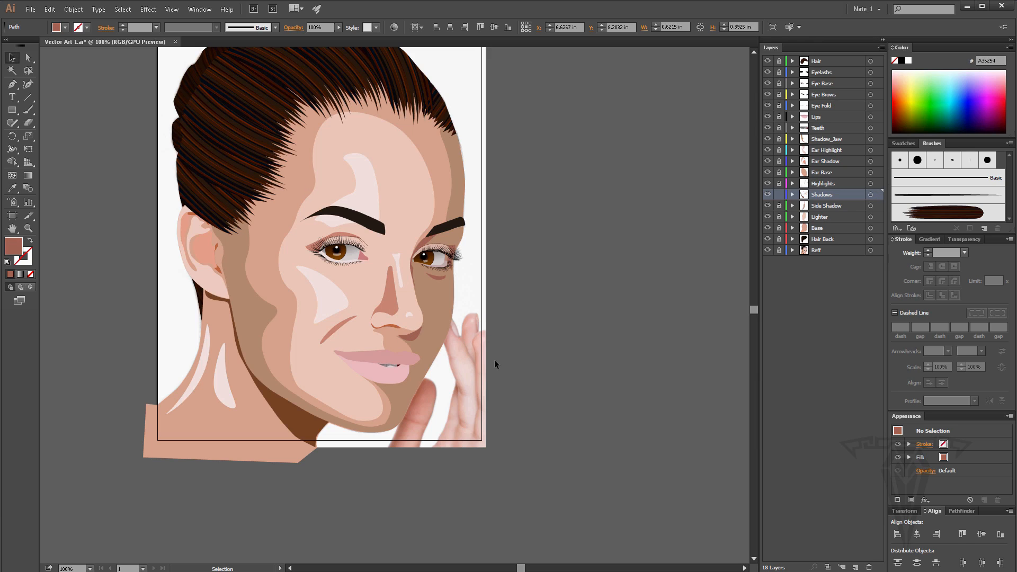
Hide the Side Shadow and Base layers, keeping Lighter visible, to expose the photo around the nose and mouth.
{"action": "left_click", "coordinate": [28, 227]}
{"action": "left_click", "coordinate": [421, 338]}
{"action": "left_click", "coordinate": [422, 338]}
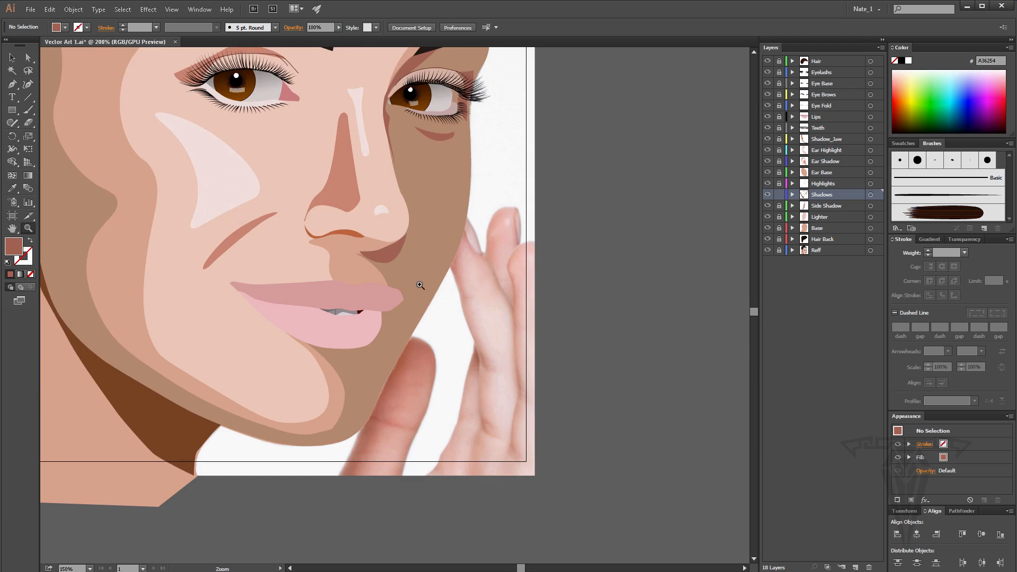
{"action": "left_click", "coordinate": [419, 285]}
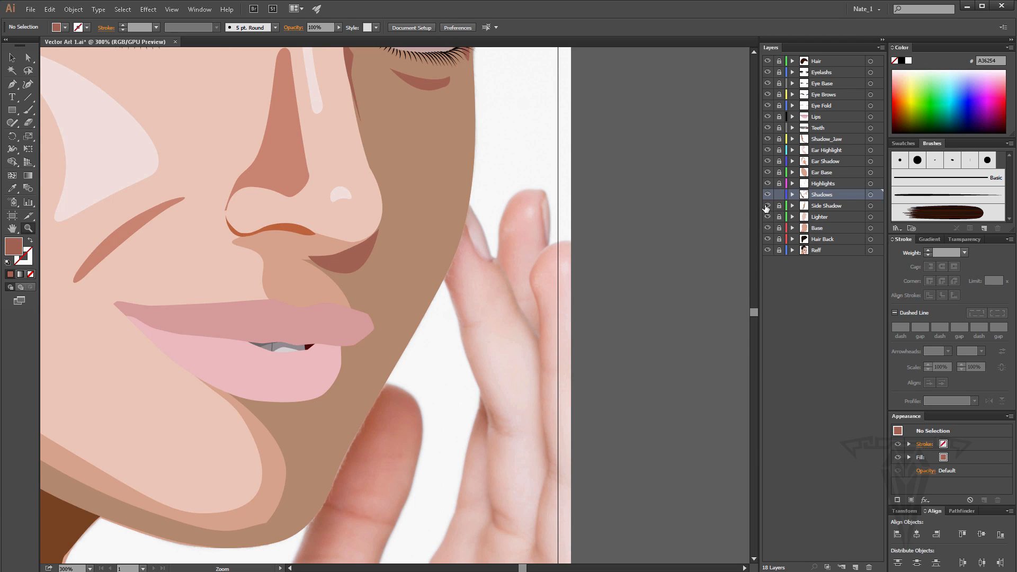
{"action": "left_click", "coordinate": [767, 206]}
{"action": "left_click", "coordinate": [768, 217]}
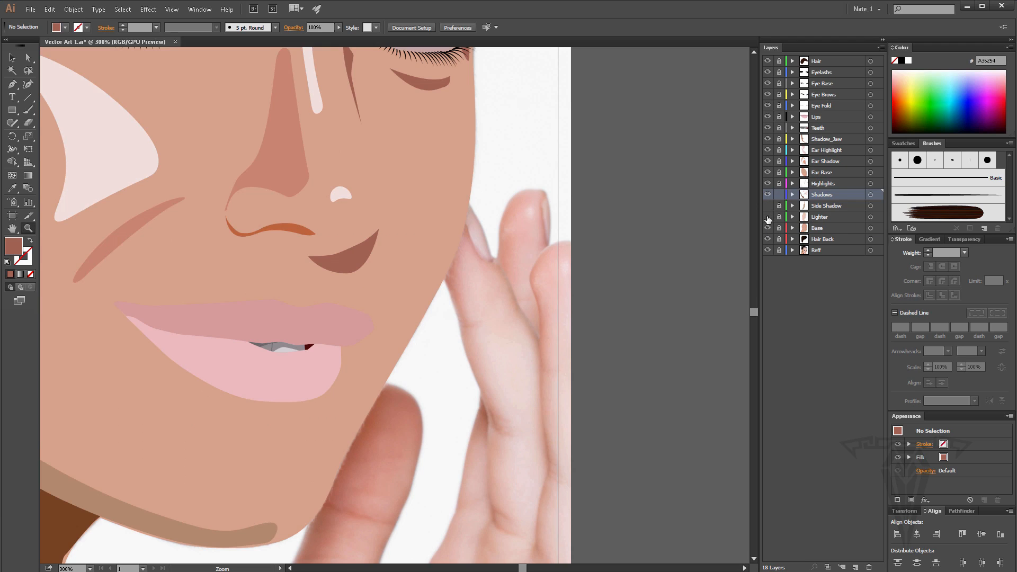
{"action": "left_click", "coordinate": [767, 216]}
{"action": "left_click", "coordinate": [768, 227]}
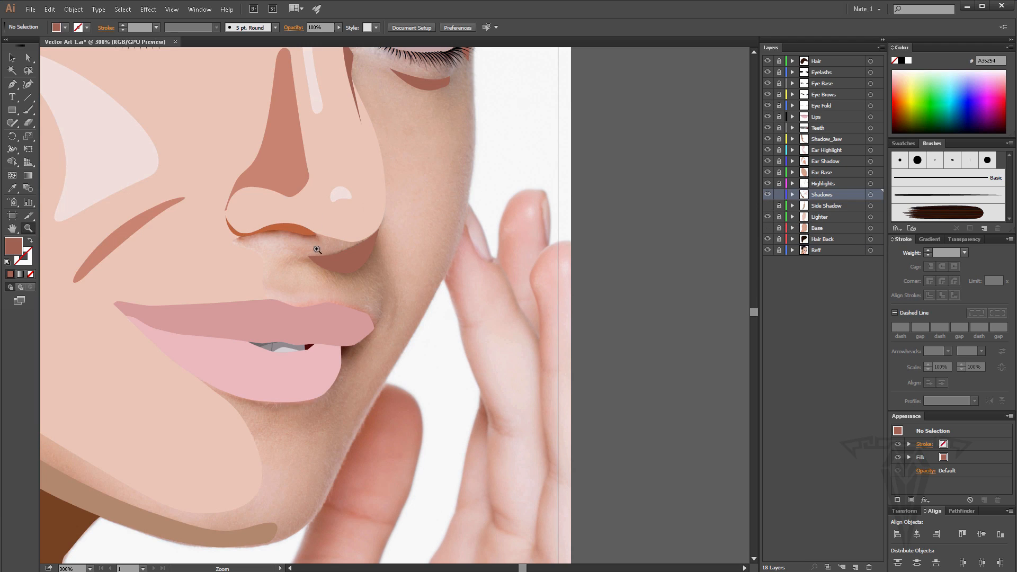
Widen the lower curve of the shadow beneath the nose tip by extending its bottom anchor's handle toward the cheek.
{"action": "left_click", "coordinate": [28, 58]}
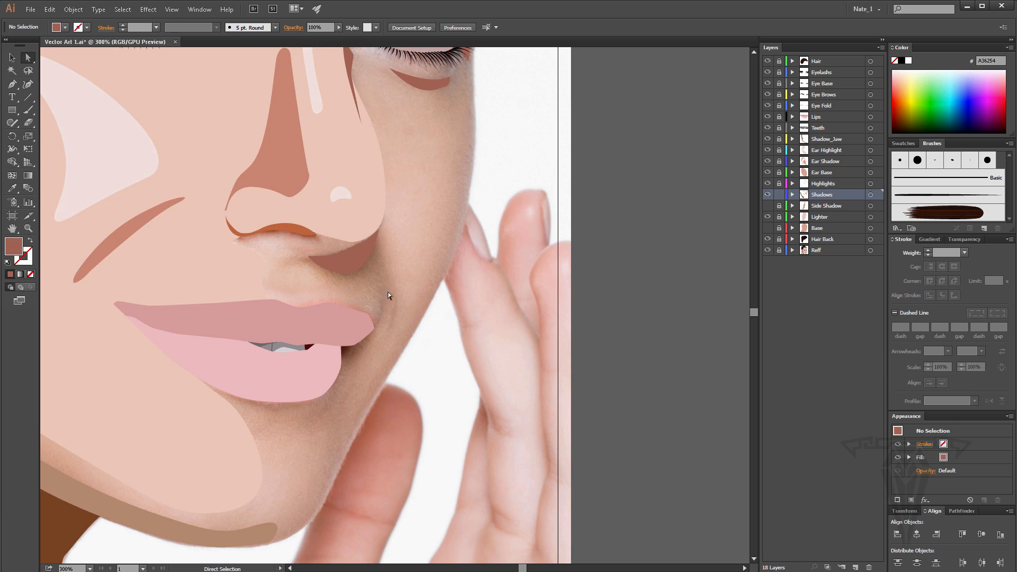
{"action": "left_click", "coordinate": [354, 259]}
{"action": "mouse_move", "coordinate": [345, 272]}
{"action": "left_mouse_down"}
{"action": "mouse_move", "coordinate": [357, 273]}
{"action": "mouse_move", "coordinate": [346, 272]}
{"action": "left_mouse_up"}
{"action": "key", "text": "ctrl+z"}
{"action": "left_click", "coordinate": [351, 275]}
{"action": "left_click", "coordinate": [345, 274]}
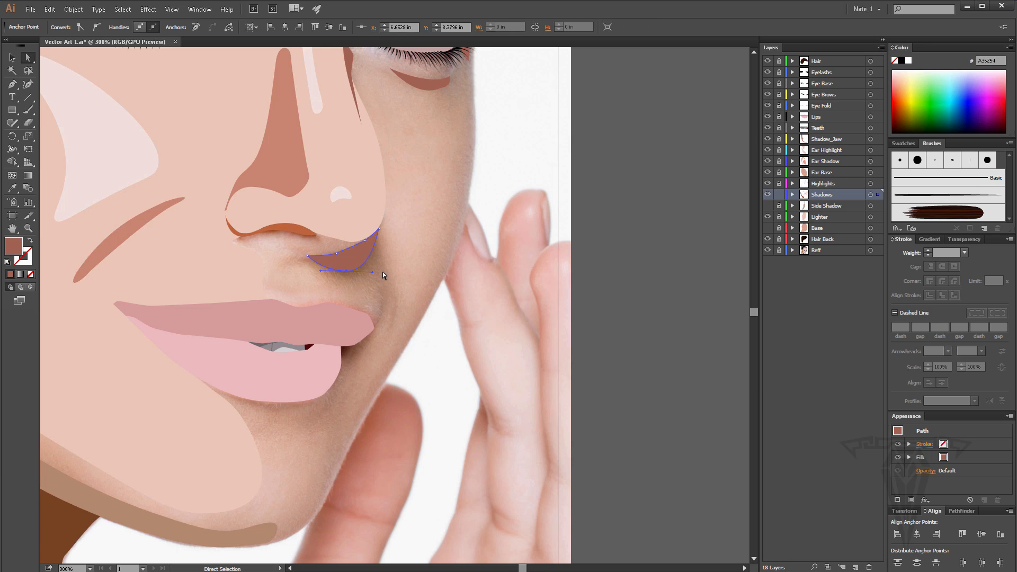
{"action": "left_click", "coordinate": [357, 274]}
{"action": "left_click", "coordinate": [346, 271]}
{"action": "left_click_drag", "start_coordinate": [371, 273], "coordinate": [383, 273]}
{"action": "scroll", "coordinate": [385, 285], "scroll_direction": "down", "scroll_amount": 1}
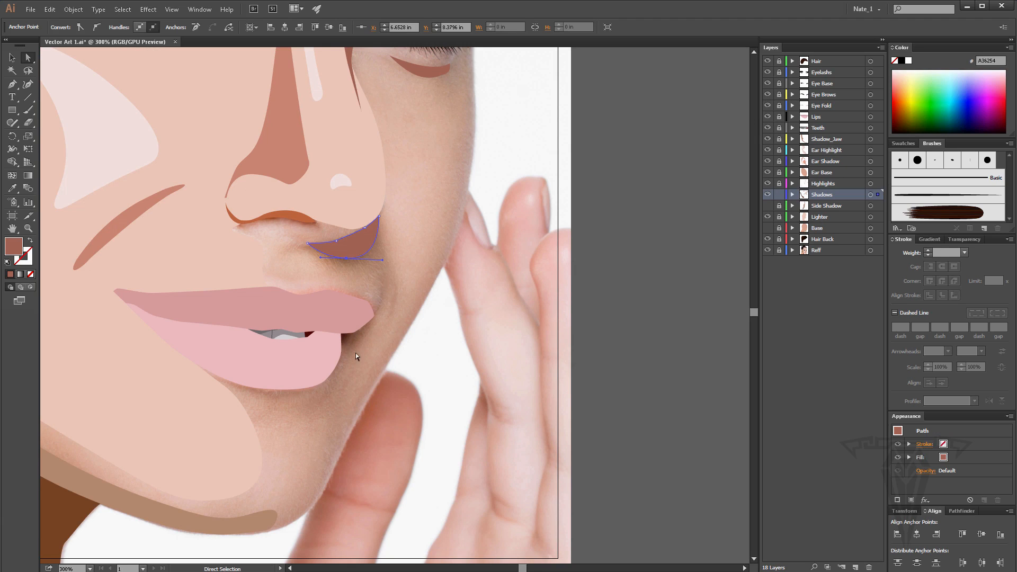
Draw a small closed shape with no fill over the dark gap at the far corner of the mouth with the Pen tool.
{"action": "left_click", "coordinate": [12, 84]}
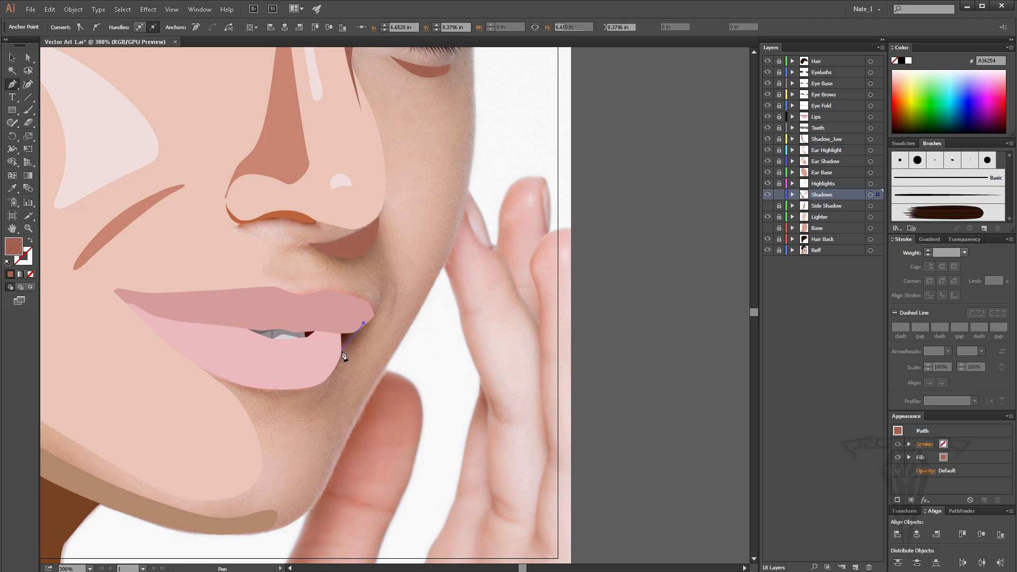
{"action": "left_click", "coordinate": [363, 323]}
{"action": "left_click", "coordinate": [30, 274]}
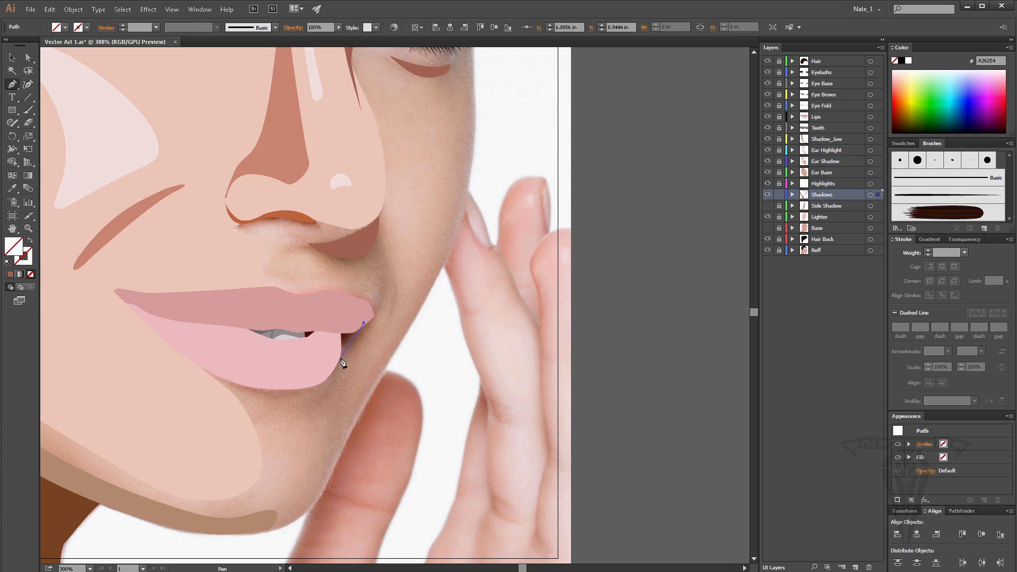
{"action": "left_click_drag", "start_coordinate": [338, 359], "coordinate": [329, 363]}
{"action": "left_click", "coordinate": [335, 323]}
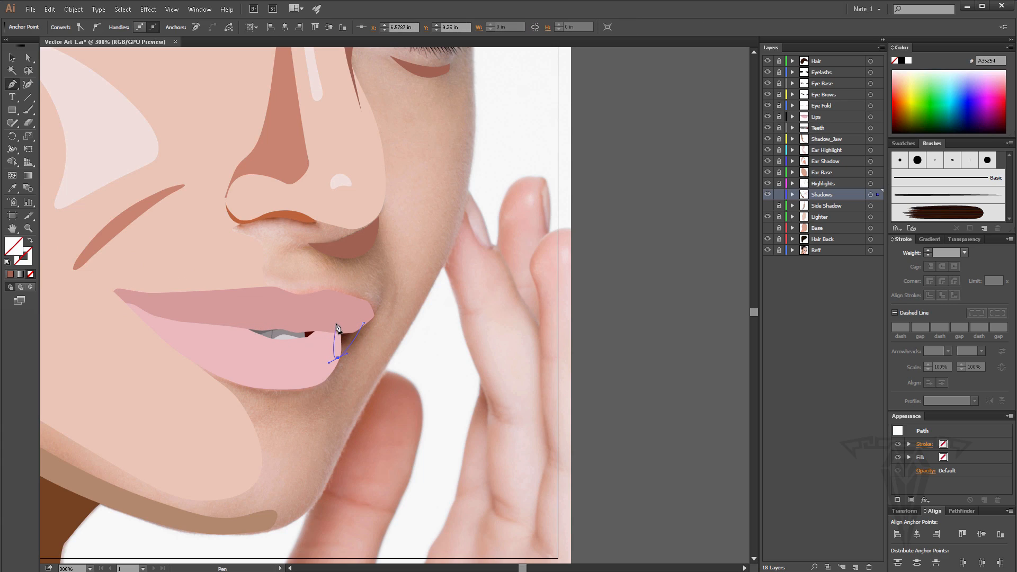
{"action": "left_click", "coordinate": [363, 323]}
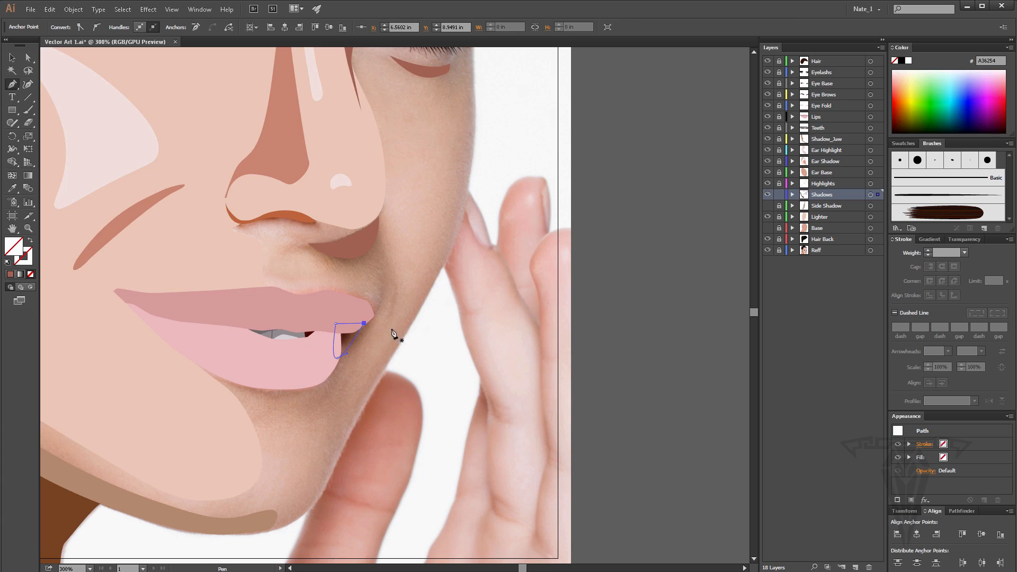
Fill the mouth-corner shape with the dark brown 461014 sampled from the mouth gap in the photo.
{"action": "left_click", "coordinate": [13, 189]}
{"action": "left_click", "coordinate": [346, 333]}
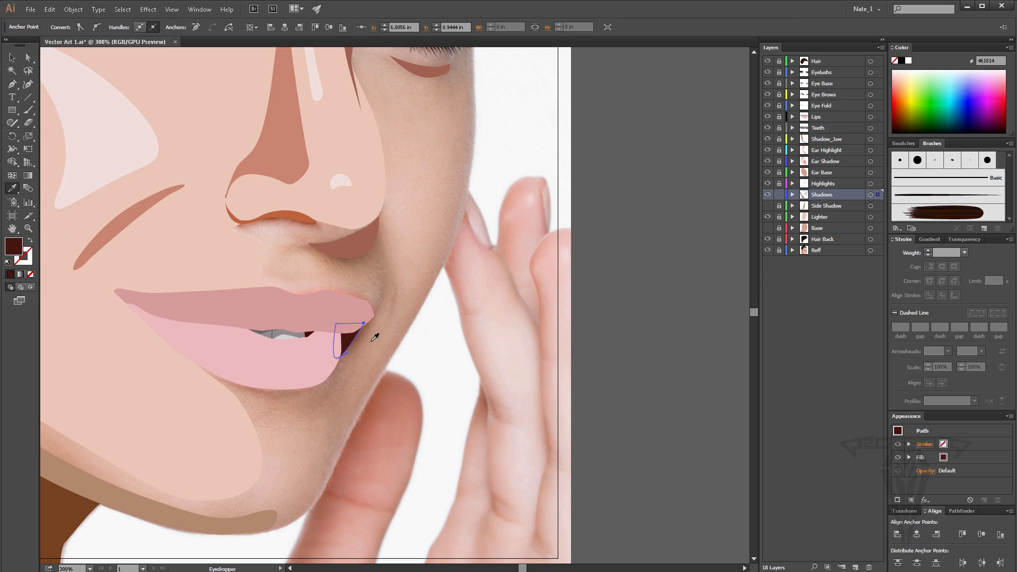
{"action": "left_click", "coordinate": [12, 58]}
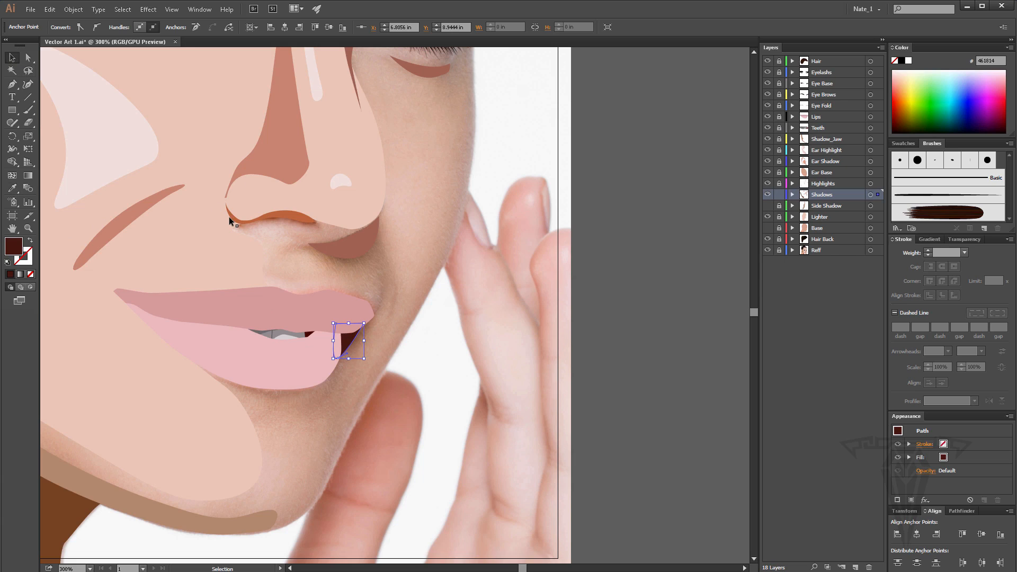
Fill the mouth-corner shape with the orange-brown C4653D sampled from the nostril shadow.
{"action": "scroll", "coordinate": [229, 218], "scroll_direction": "up", "scroll_amount": 3}
{"action": "scroll", "coordinate": [295, 289], "scroll_direction": "up", "scroll_amount": 1}
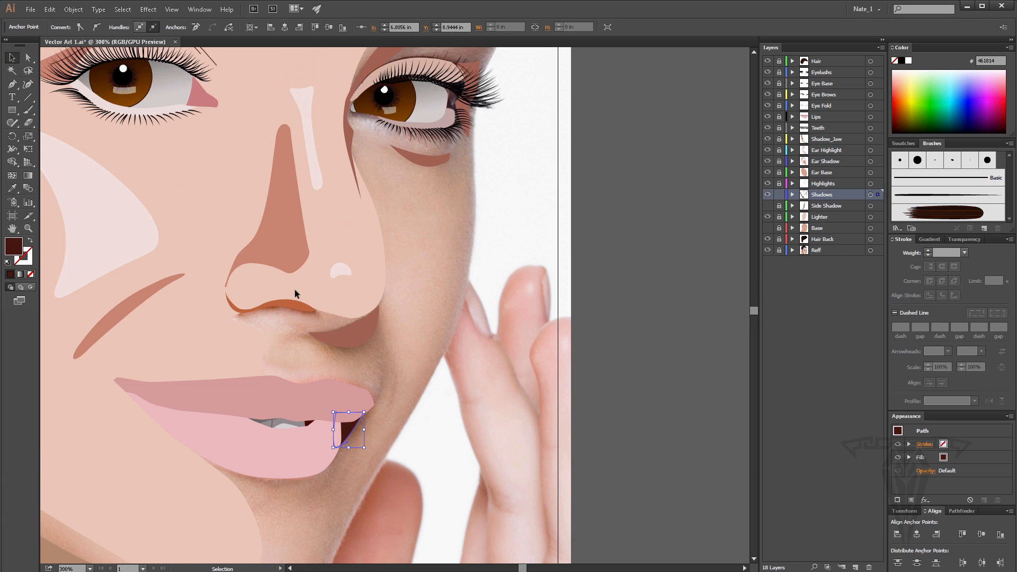
{"action": "left_click", "coordinate": [12, 189]}
{"action": "left_click", "coordinate": [289, 303]}
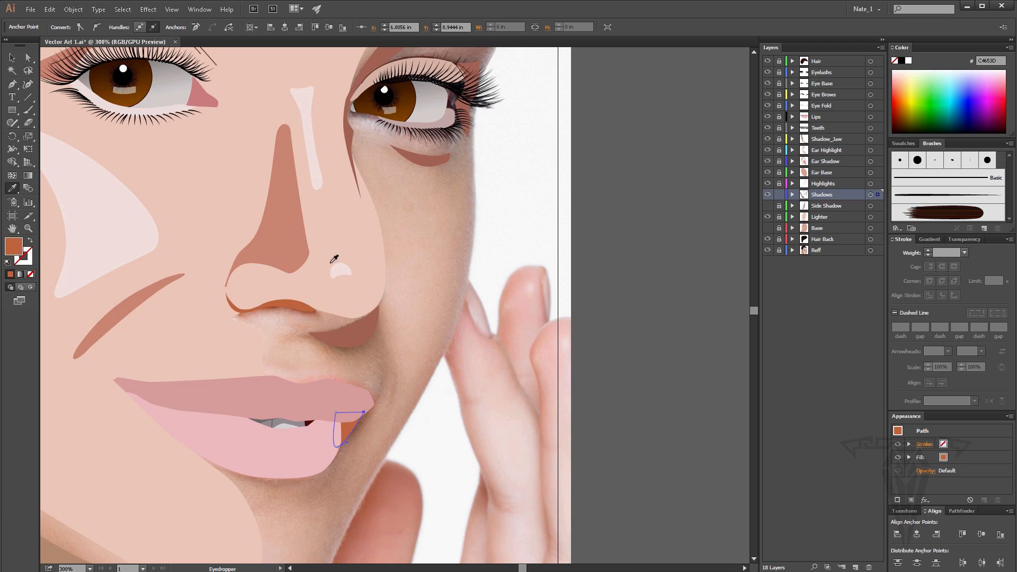
Darken the fill of the mouth-corner shape to the reddish brown 99543C.
{"action": "double_click", "coordinate": [16, 247]}
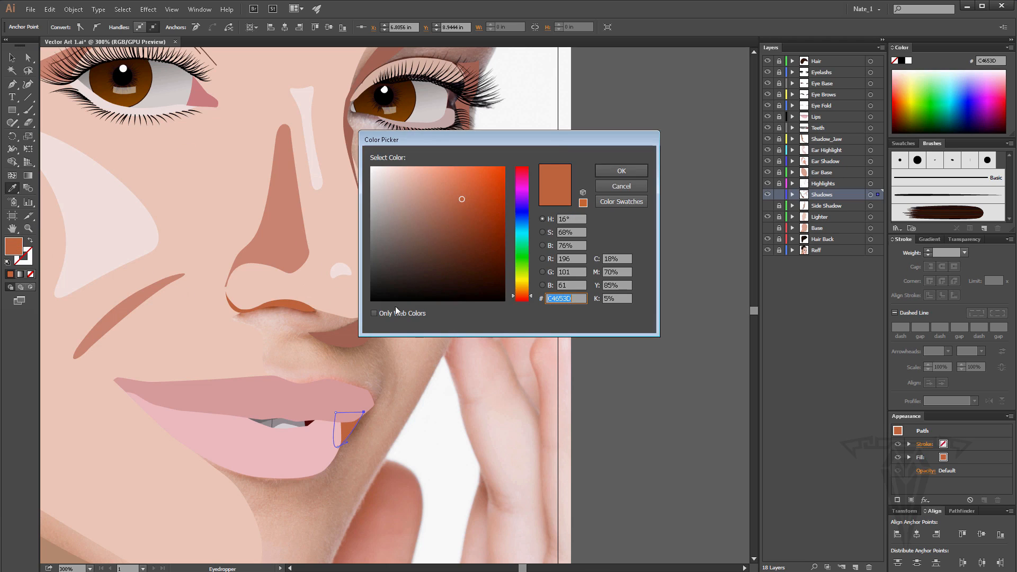
{"action": "left_click_drag", "start_coordinate": [462, 199], "coordinate": [454, 218]}
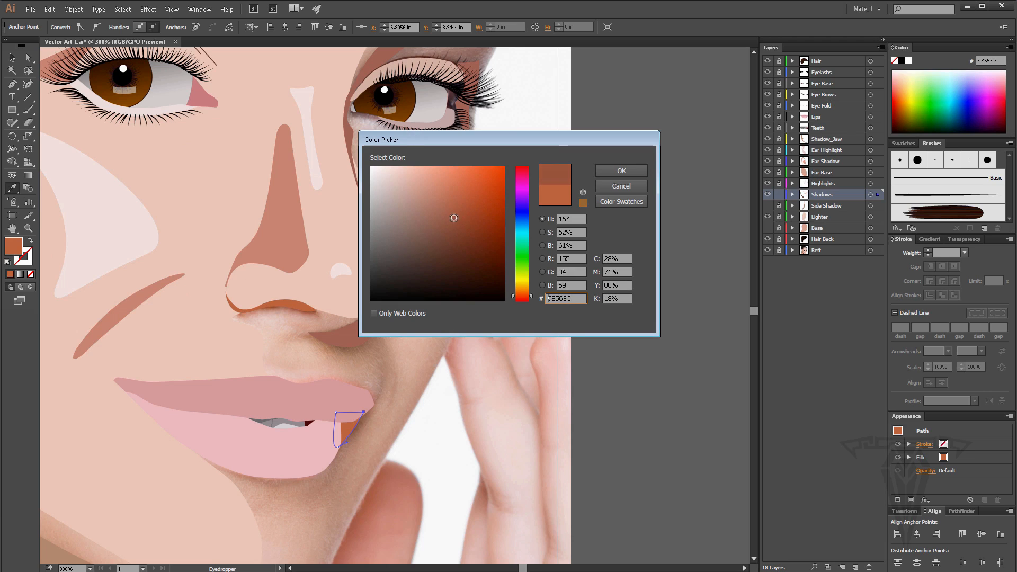
{"action": "left_click", "coordinate": [624, 172]}
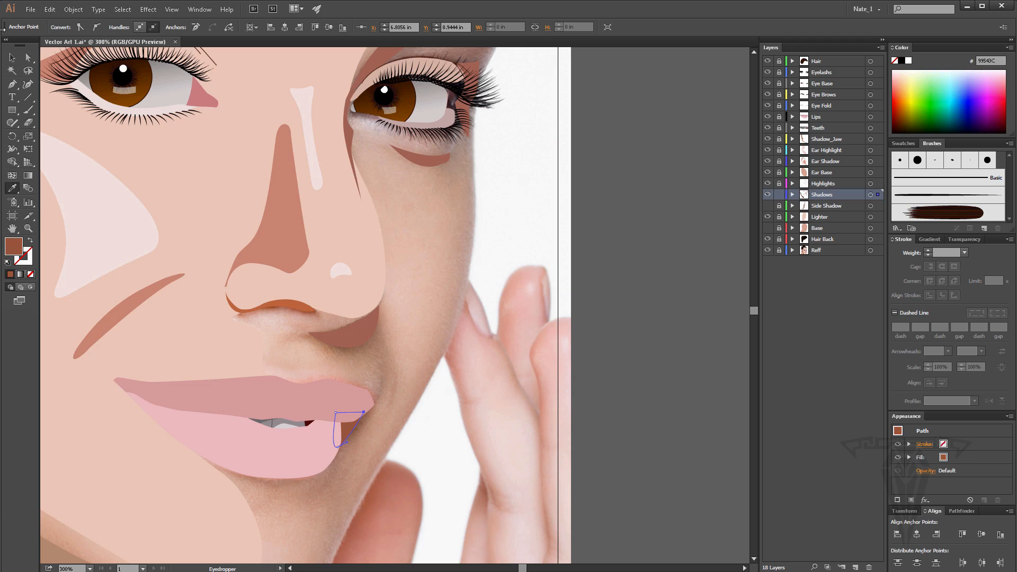
{"action": "left_click", "coordinate": [12, 58]}
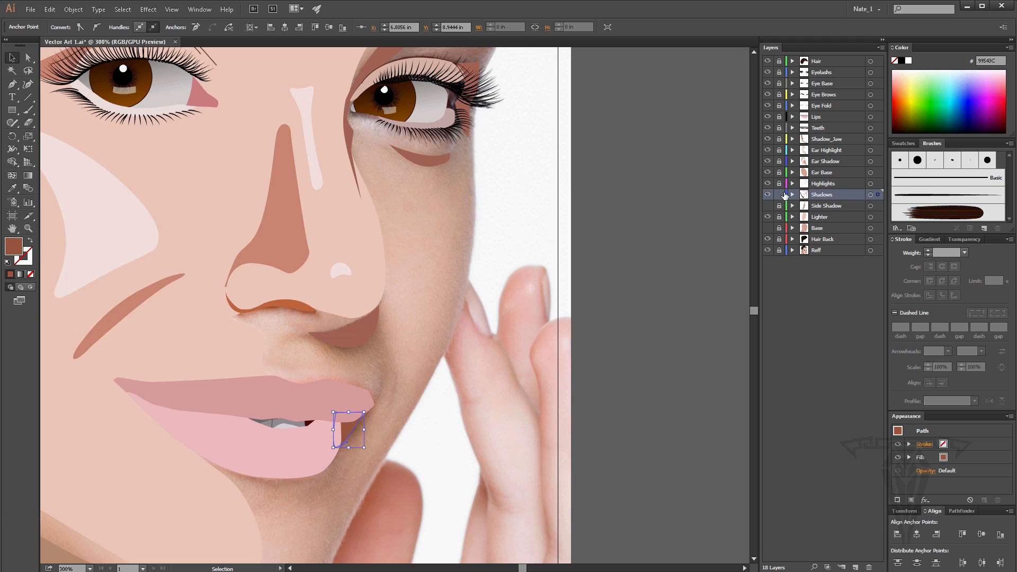
Show the Side Shadow and Base layers again and deselect the mouth-corner shape with the whole face in view at 100%.
{"action": "left_click", "coordinate": [767, 206]}
{"action": "left_click", "coordinate": [767, 228]}
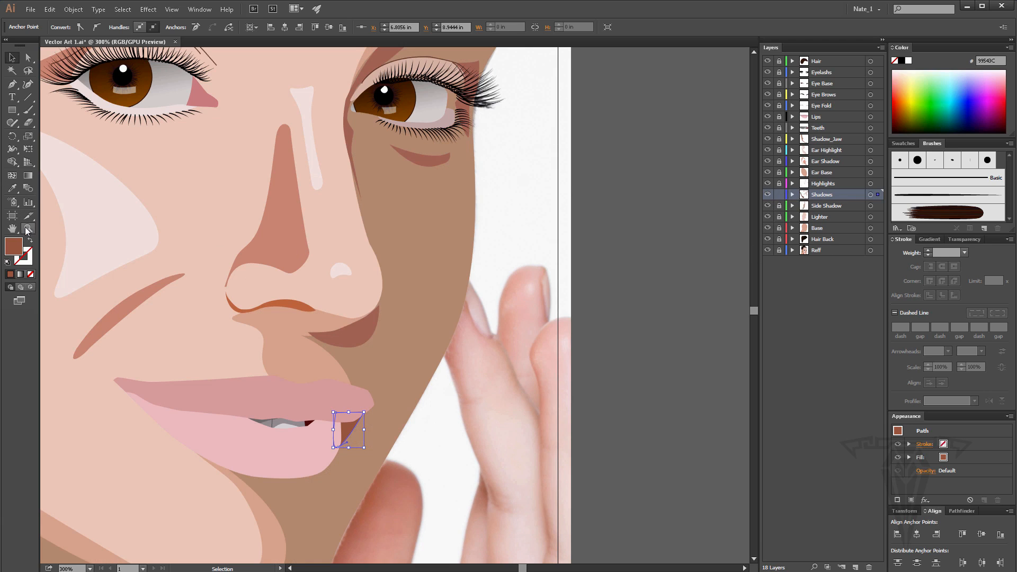
{"action": "double_click", "coordinate": [29, 228]}
{"action": "left_click", "coordinate": [11, 56]}
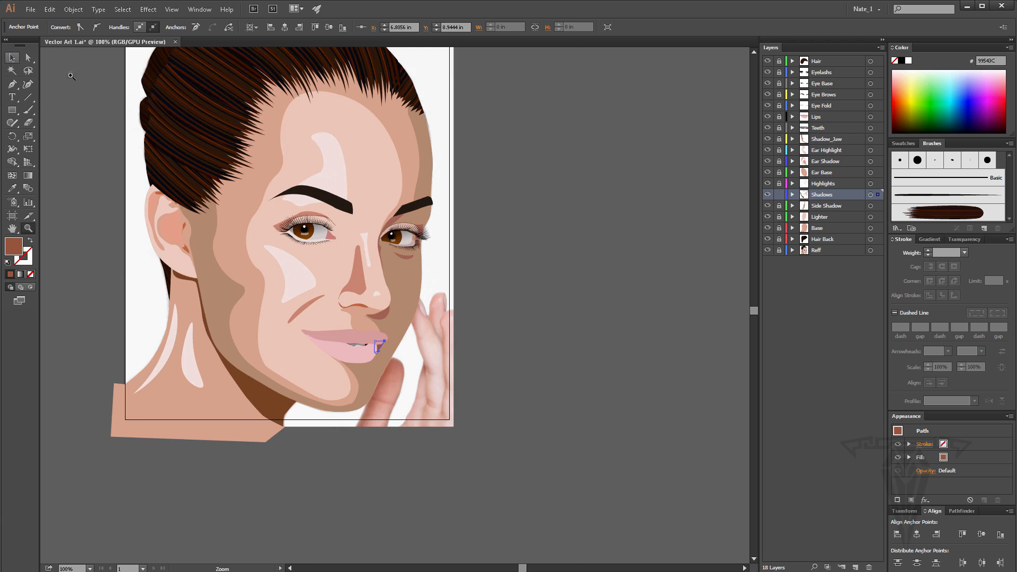
{"action": "left_click", "coordinate": [534, 233]}
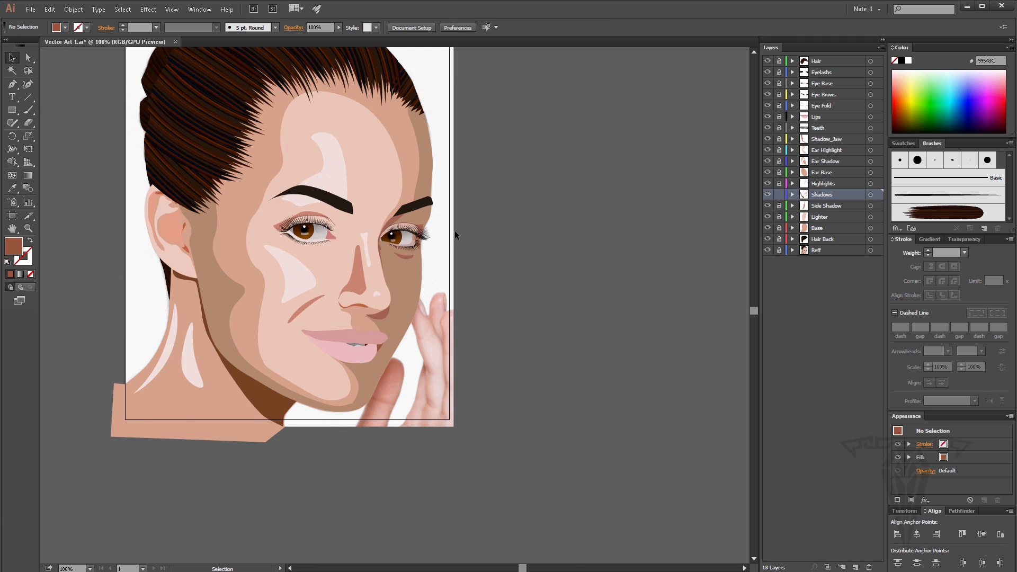
{"action": "scroll", "coordinate": [455, 232], "scroll_direction": "up", "scroll_amount": 3}
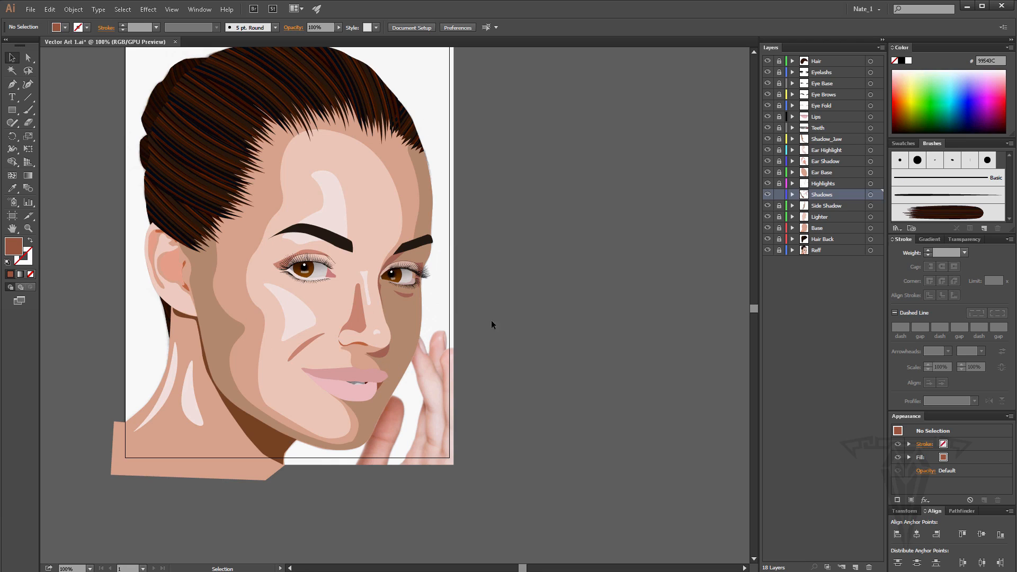
Toggle the Side Shadow, Shadows, Lighter and Base layers off and back on to examine what each contributes to the face.
{"action": "left_click", "coordinate": [815, 206]}
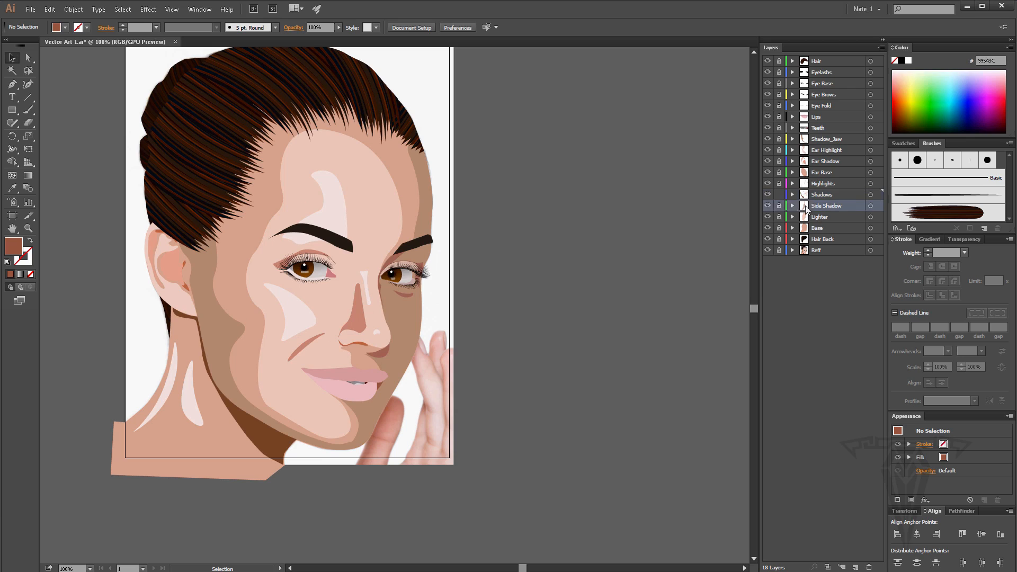
{"action": "left_click", "coordinate": [767, 206]}
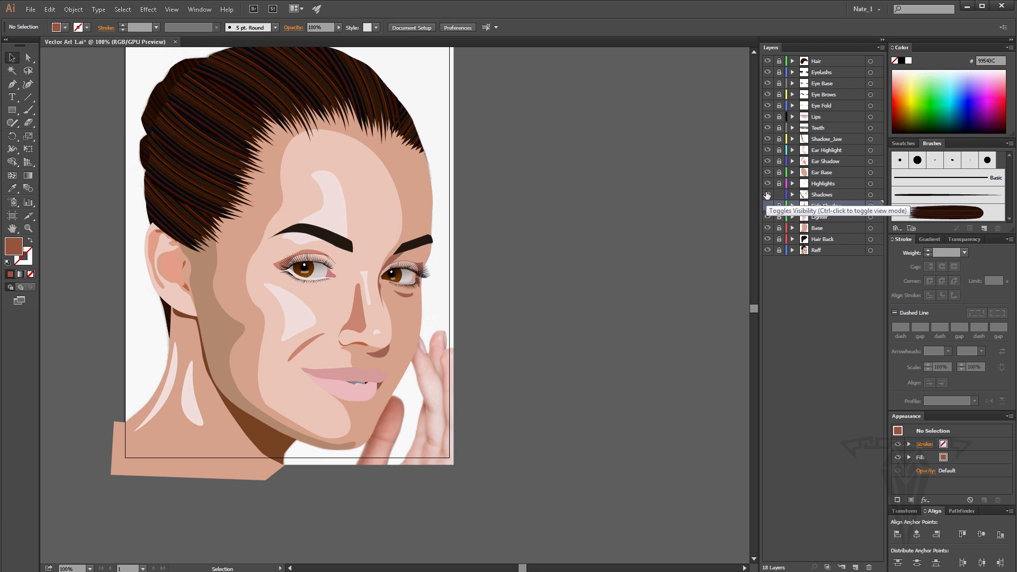
{"action": "left_click", "coordinate": [767, 196]}
{"action": "left_click", "coordinate": [767, 195]}
{"action": "left_click", "coordinate": [767, 217]}
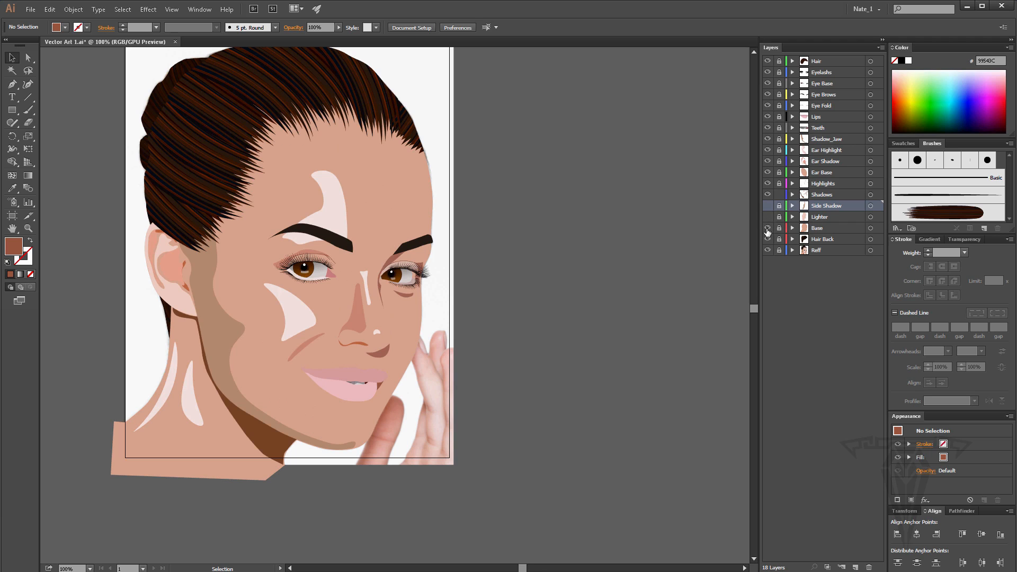
{"action": "left_click", "coordinate": [767, 229]}
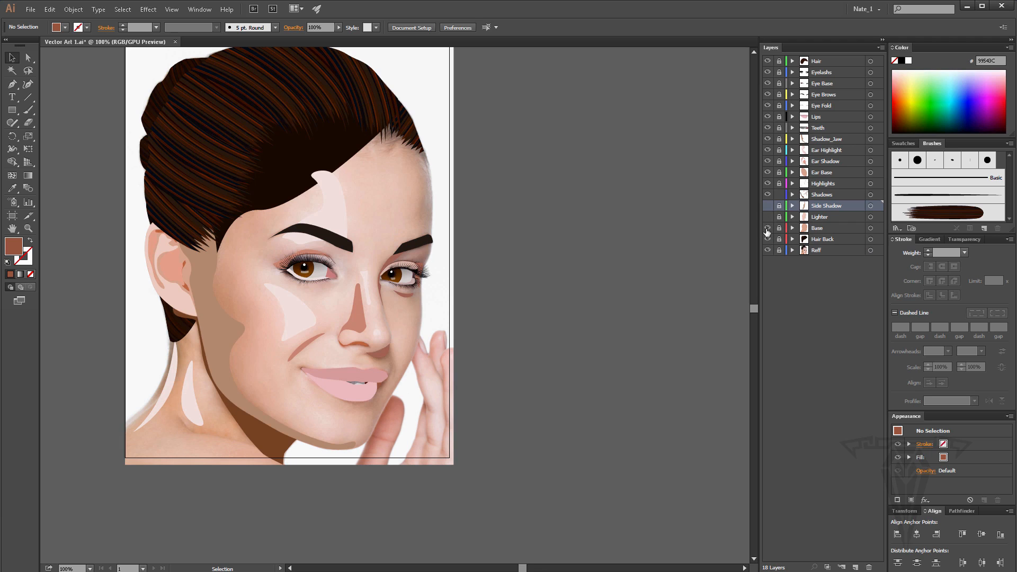
{"action": "left_click", "coordinate": [767, 229]}
{"action": "left_click", "coordinate": [767, 229]}
{"action": "left_click", "coordinate": [767, 205]}
{"action": "left_click", "coordinate": [767, 217]}
{"action": "left_click", "coordinate": [767, 228]}
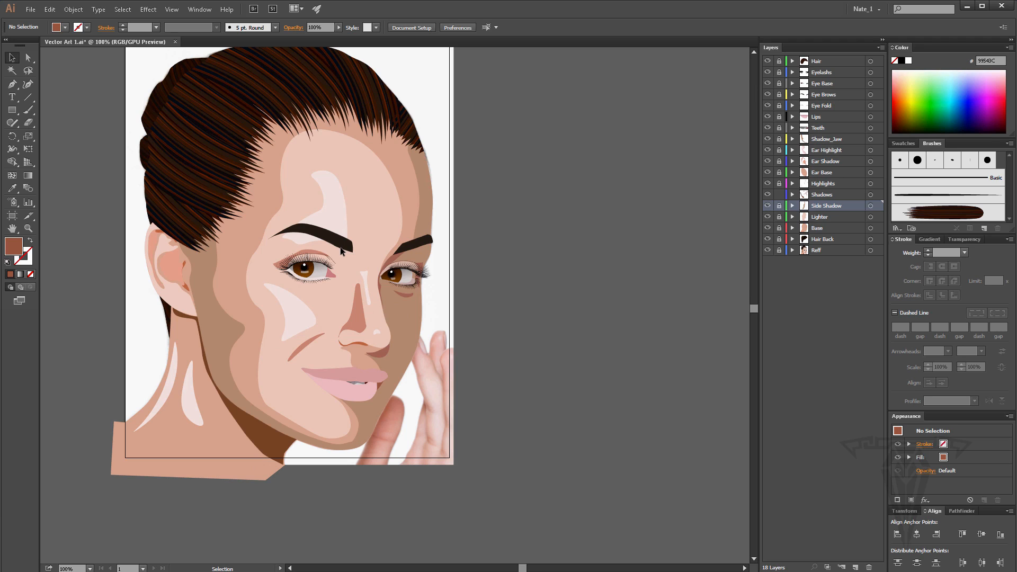
Save the portrait document.
{"action": "scroll", "coordinate": [300, 267], "scroll_direction": "up", "scroll_amount": 2}
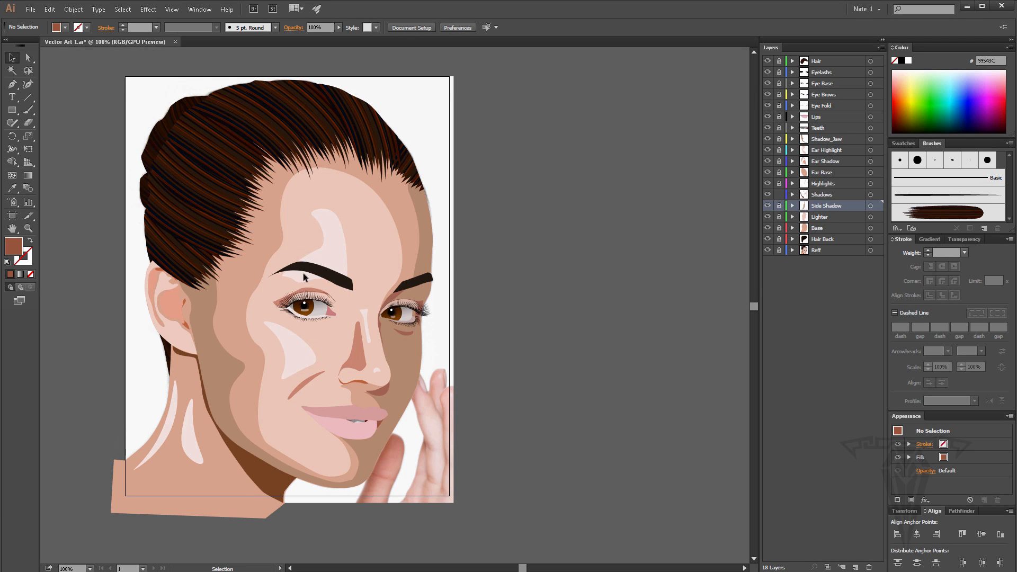
{"action": "scroll", "coordinate": [303, 273], "scroll_direction": "left", "scroll_amount": 5}
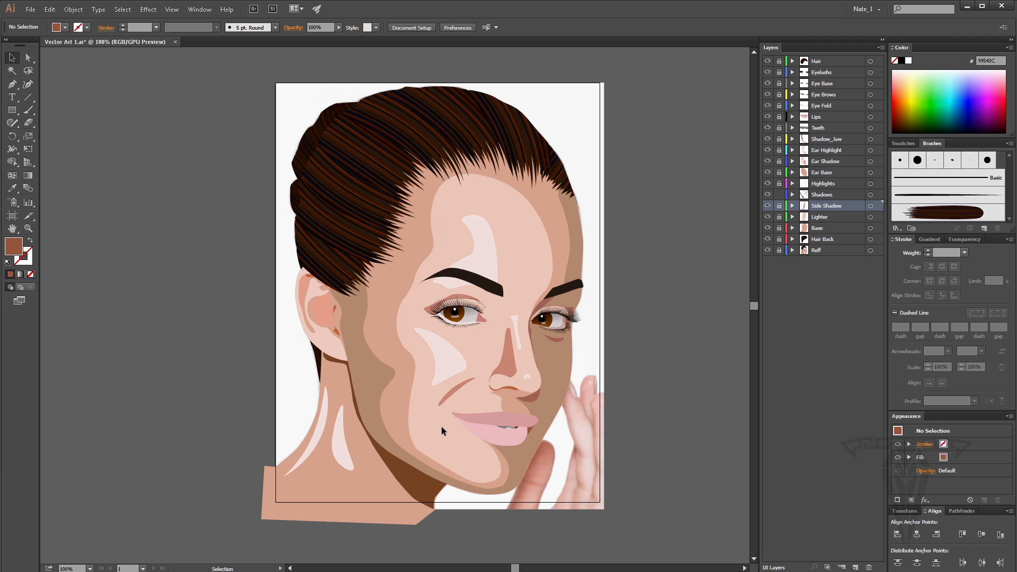
{"action": "left_click", "coordinate": [31, 9]}
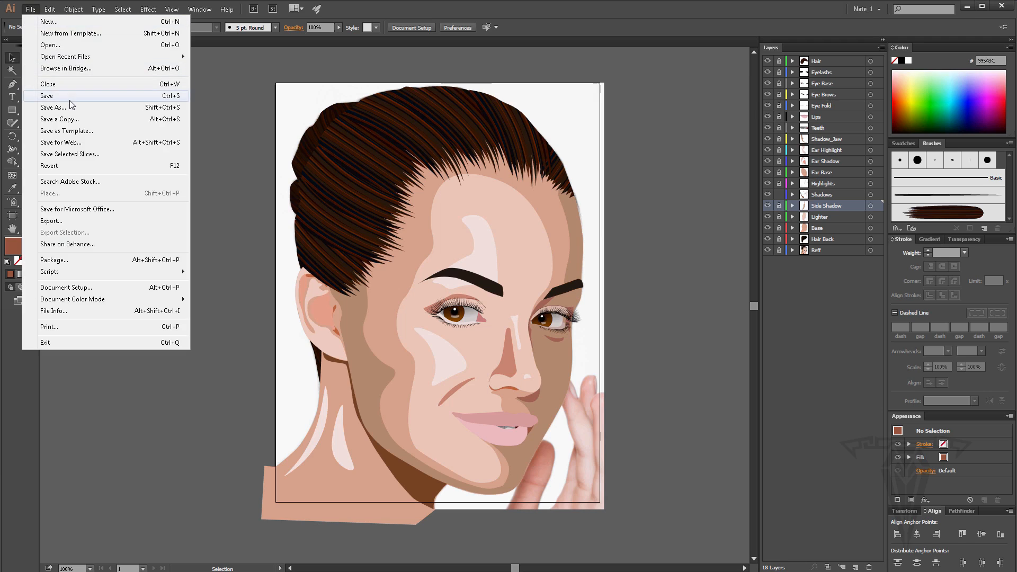